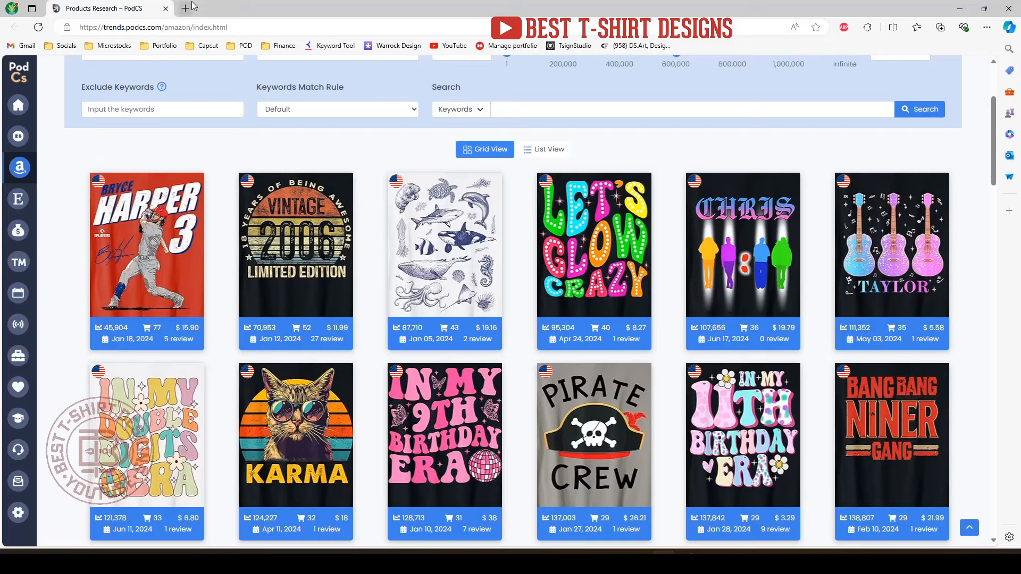
- Search the web in a new tab for "vintage color pallete" and show the image results
{"action": "left_click", "coordinate": [185, 8]}
{"action": "type", "text": "vintag"}
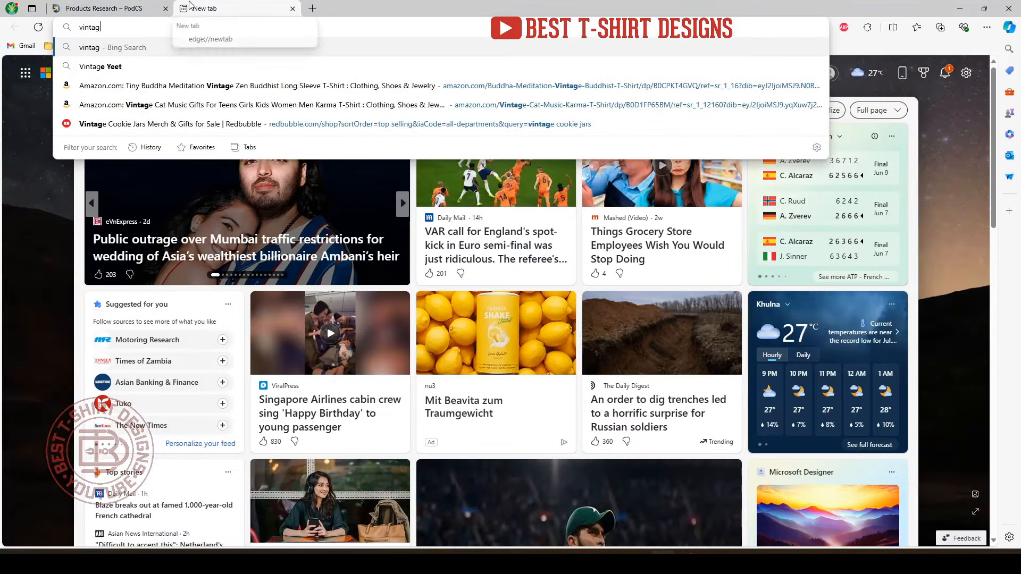
{"action": "type", "text": "e color pallete"}
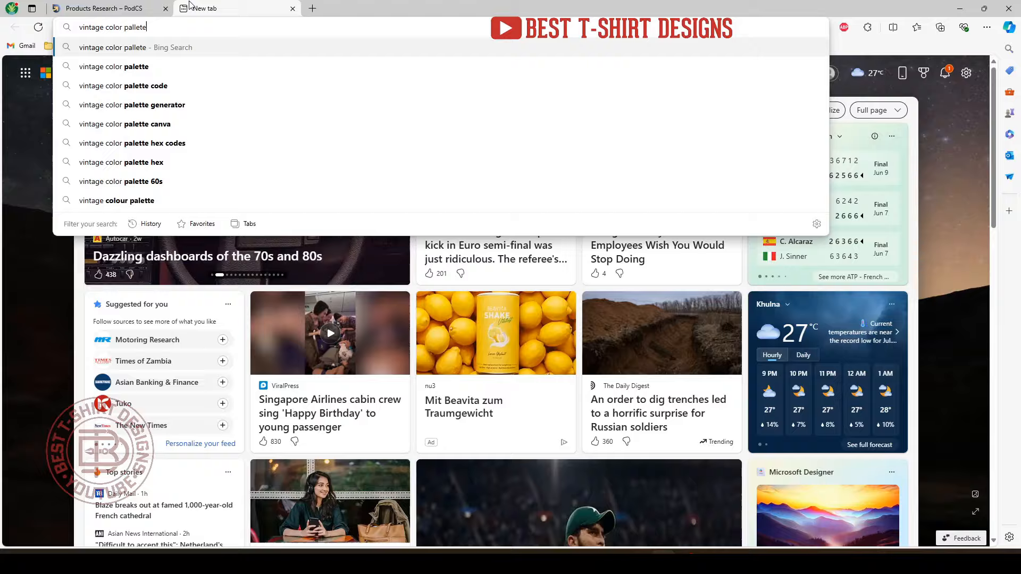
{"action": "key", "text": "Return"}
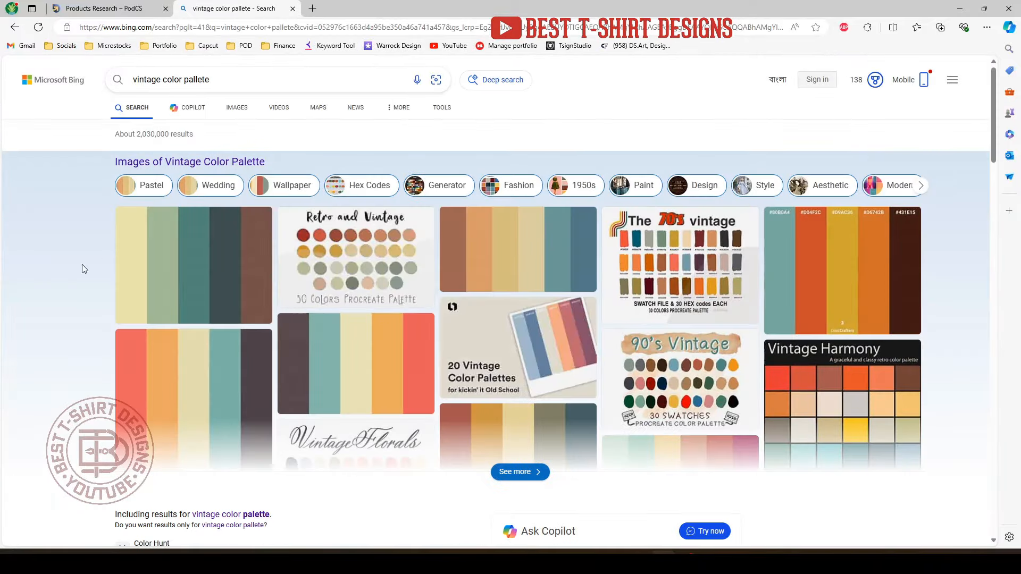
{"action": "left_click", "coordinate": [238, 109]}
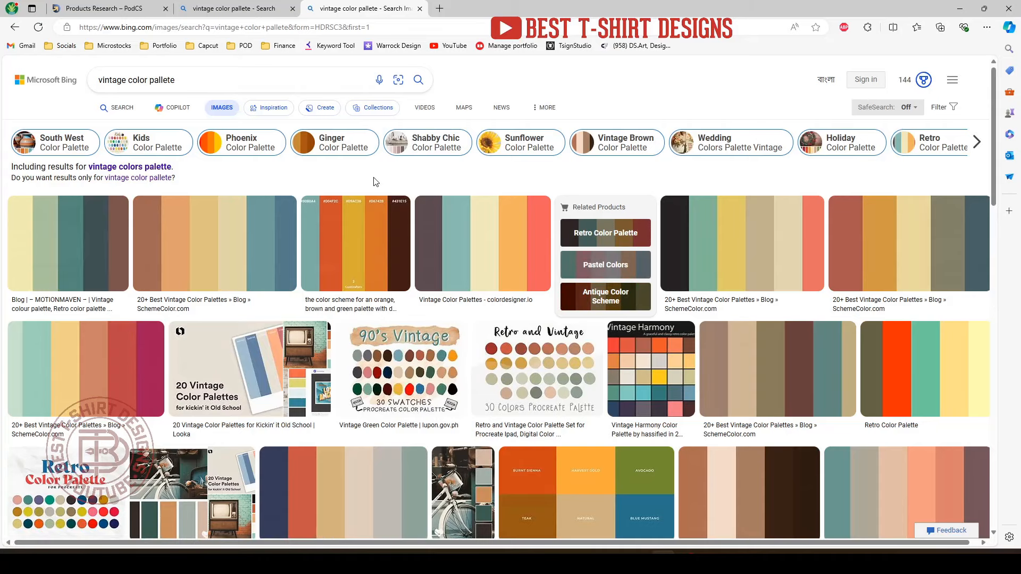
- Open the six-stripe Android Vintage Color Palette image running from navy to sage green and copy it
{"action": "scroll", "coordinate": [458, 288], "scroll_direction": "down", "scroll_amount": 1}
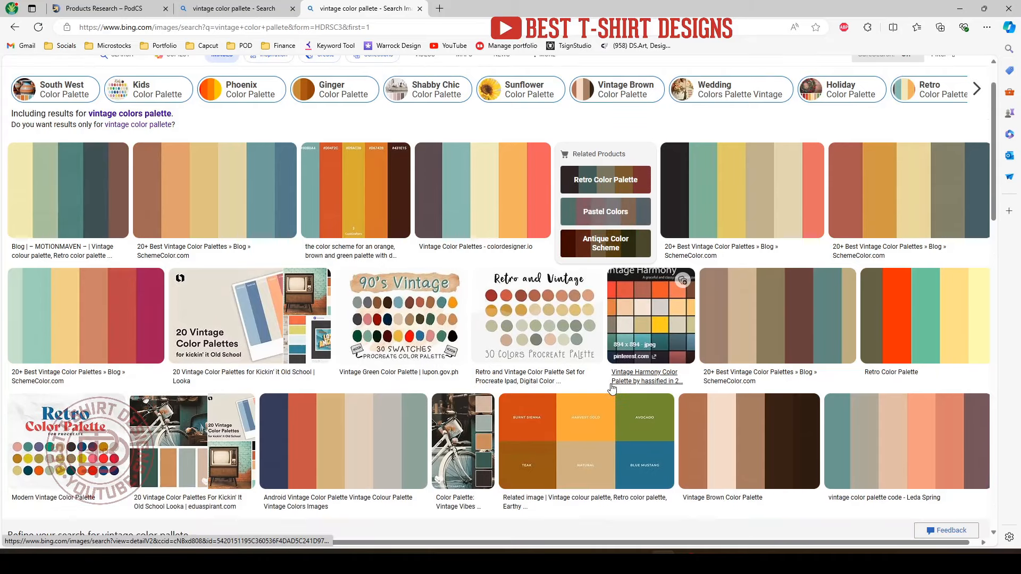
{"action": "scroll", "coordinate": [536, 394], "scroll_direction": "down", "scroll_amount": 1}
{"action": "left_click", "coordinate": [359, 384]}
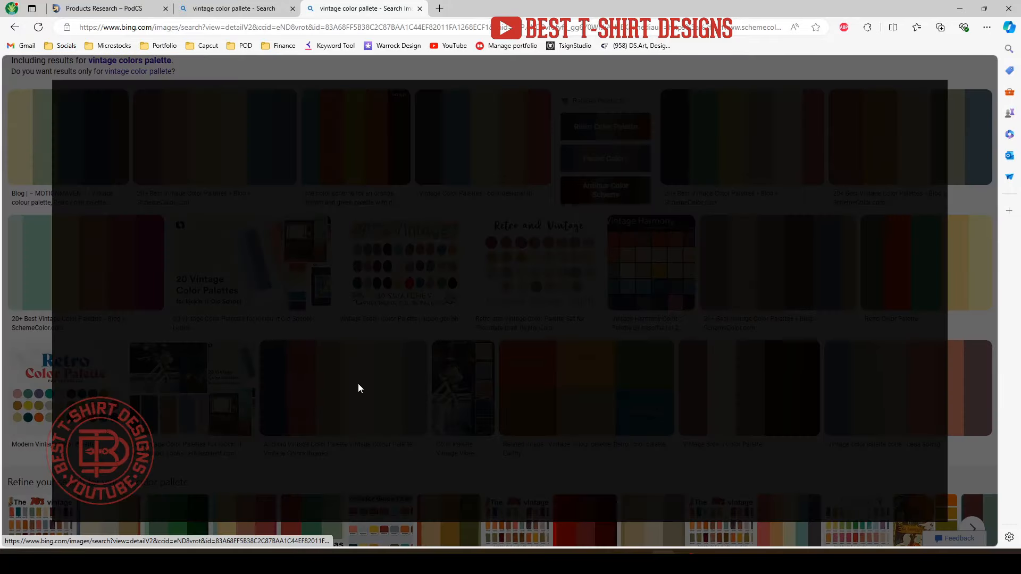
{"action": "right_click", "coordinate": [339, 217]}
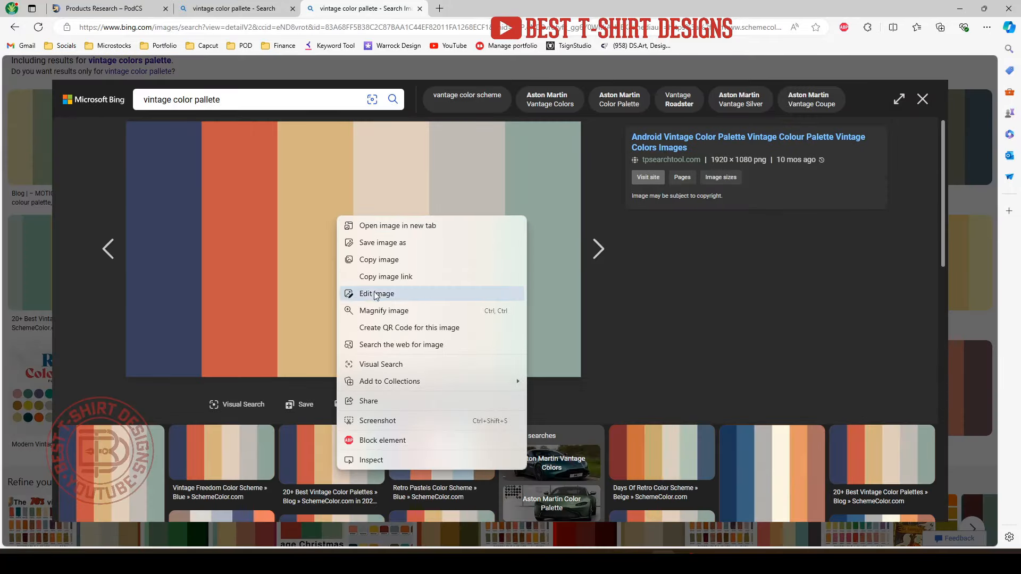
{"action": "left_click", "coordinate": [383, 261]}
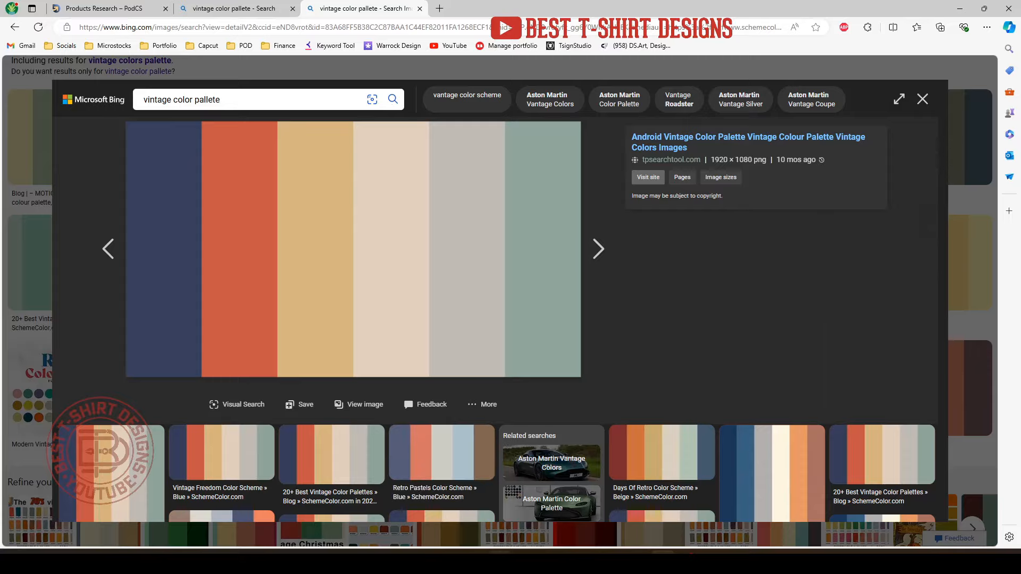
- Switch to Illustrator, paste the copied palette image and place it below the T-shirt reference
{"action": "key", "text": "alt+Tab"}
{"action": "key", "text": "ctrl+v"}
{"action": "left_click_drag", "start_coordinate": [491, 320], "coordinate": [263, 407]}
- Add a text block beside the T-shirt reference reading "18 years of", "being" and "awesome" on three separate lines
{"action": "left_click", "coordinate": [548, 205]}
{"action": "triple_click", "coordinate": [544, 199]}
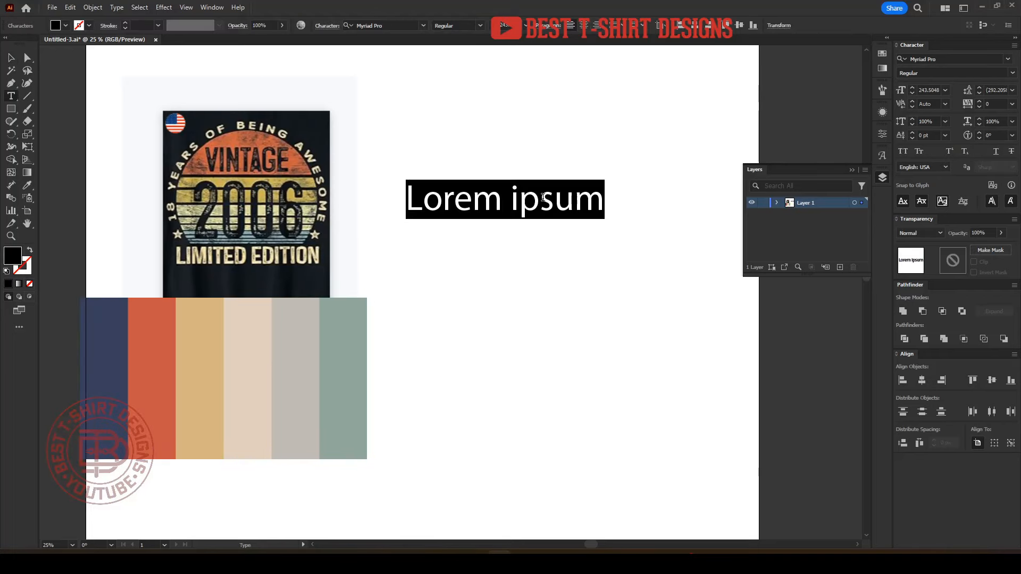
{"action": "type", "text": "18"}
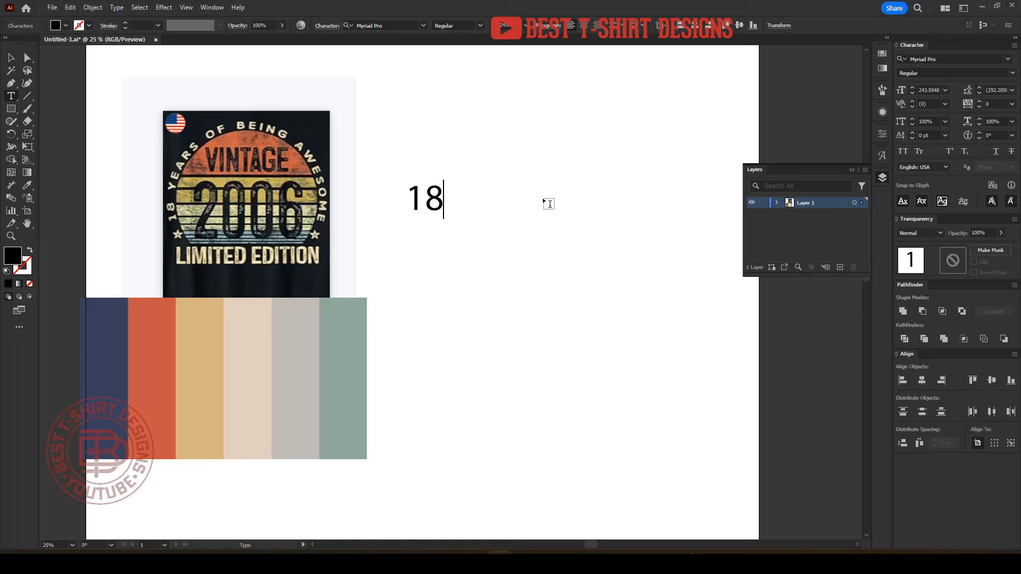
{"action": "type", "text": " years of"}
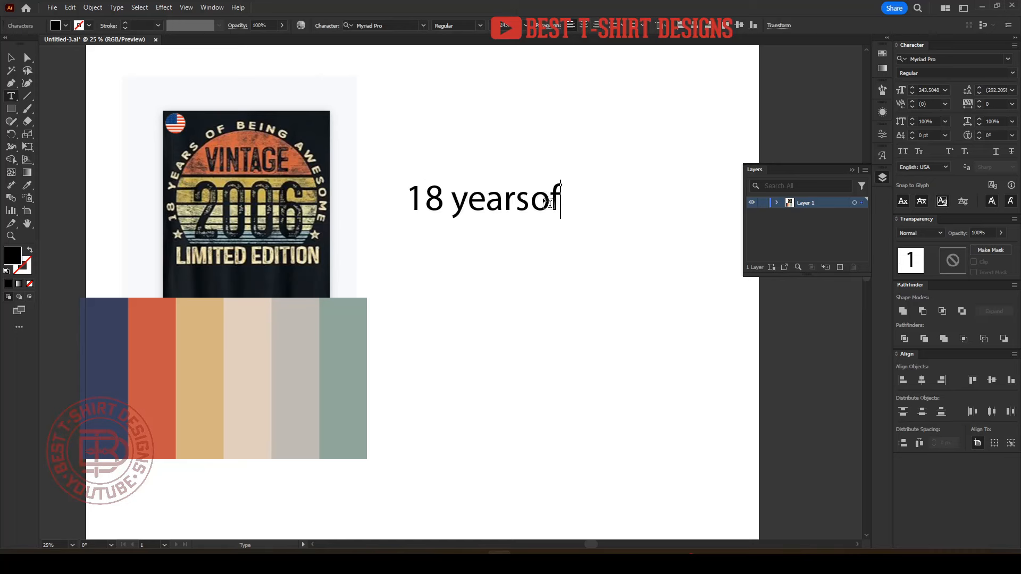
{"action": "key", "text": "BackSpace"}
{"action": "key", "text": "BackSpace"}
{"action": "type", "text": "of"}
{"action": "key", "text": "Return"}
{"action": "type", "text": "being aw"}
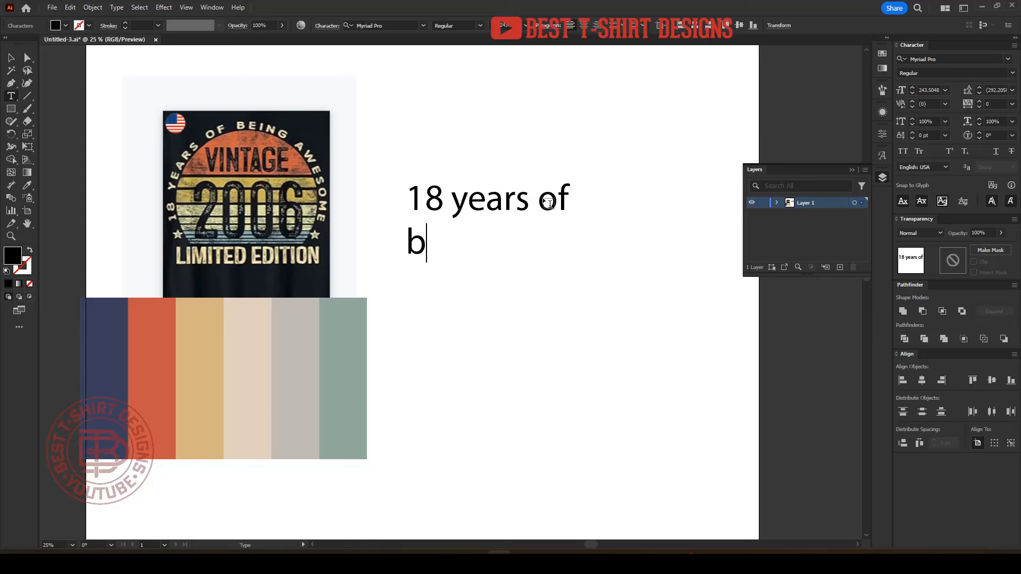
{"action": "key", "text": "BackSpace"}
{"action": "key", "text": "BackSpace"}
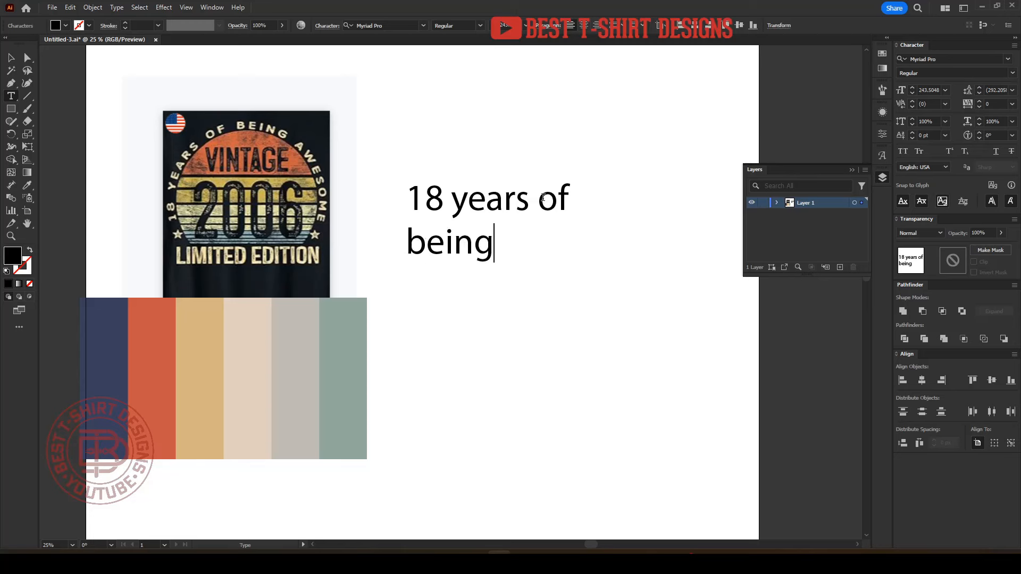
{"action": "key", "text": "Return"}
{"action": "type", "text": "awesome"}
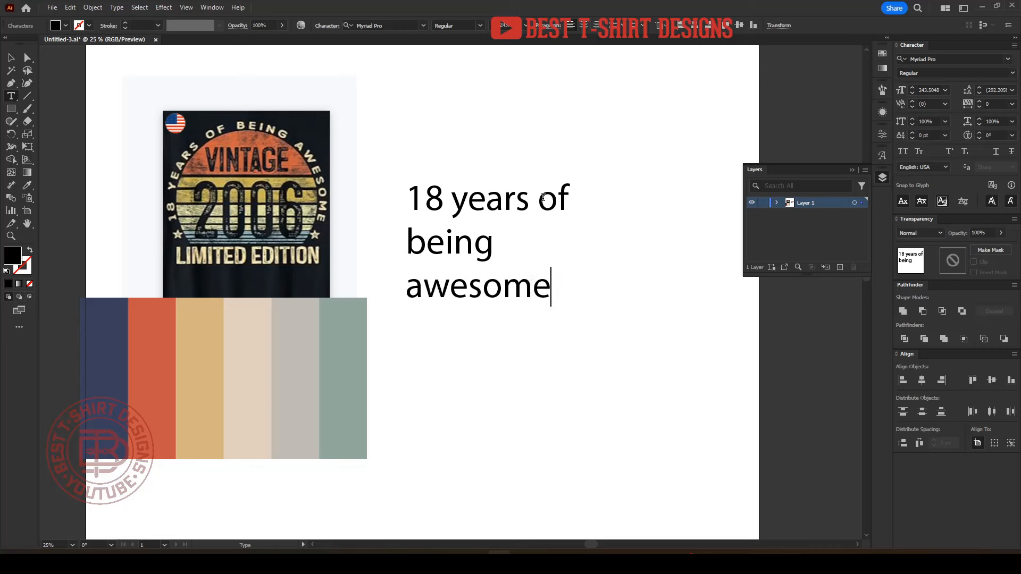
- Extend the text block with the lines "vintage", "2006" and "limited edition", finish text editing and deselect it
{"action": "key", "text": "Return"}
{"action": "type", "text": "vintage"}
{"action": "key", "text": "Return"}
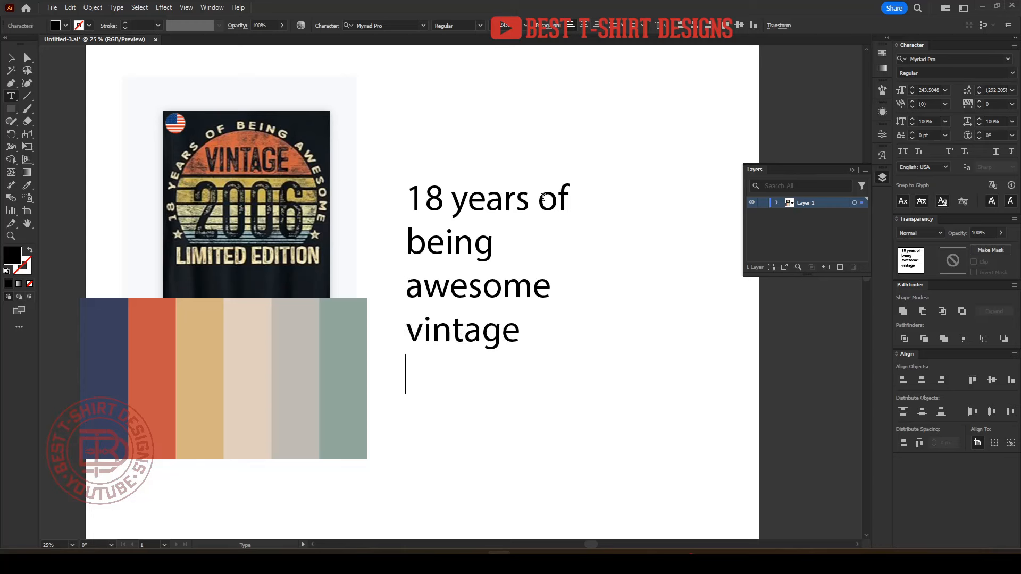
{"action": "type", "text": "2006"}
{"action": "key", "text": "Return"}
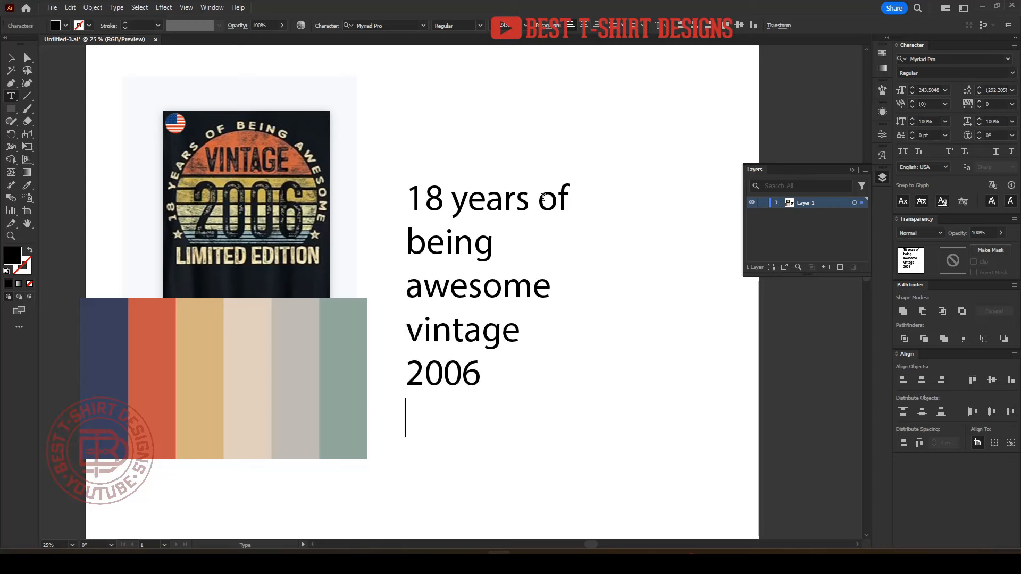
{"action": "type", "text": "limited ed"}
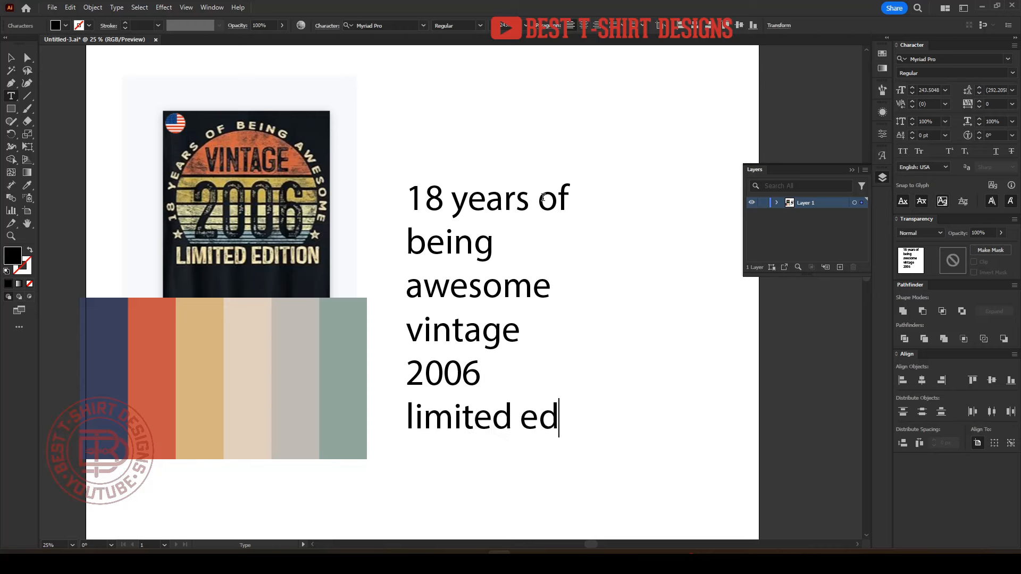
{"action": "type", "text": "ition"}
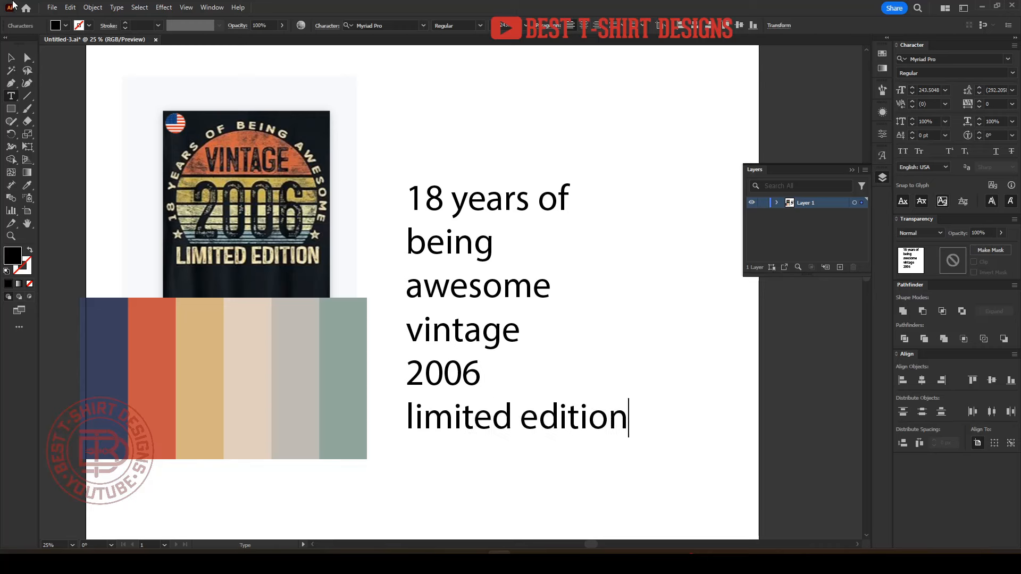
{"action": "key", "text": "Escape"}
{"action": "left_click", "coordinate": [629, 479]}
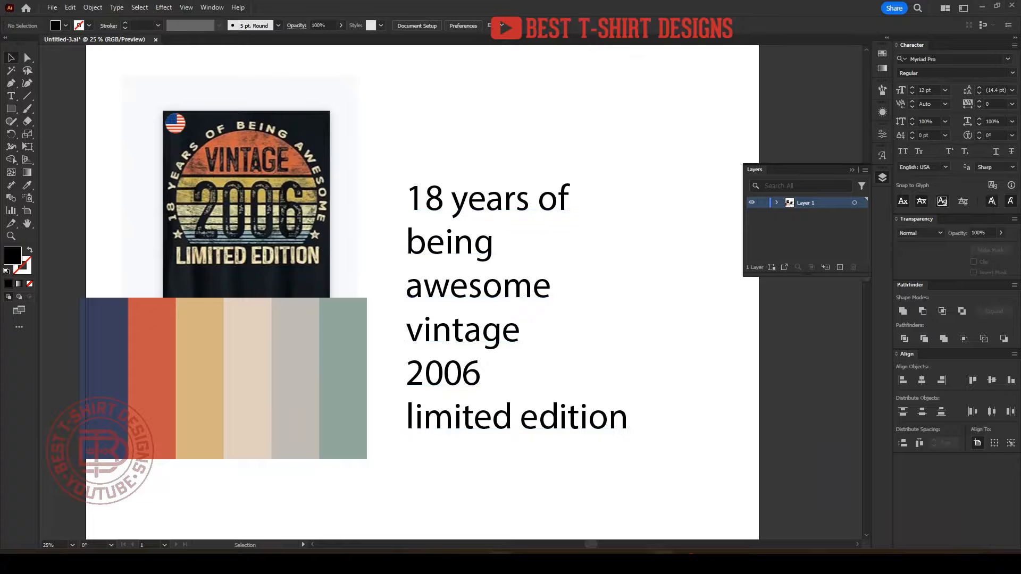
- Switch to the browser, search for "age calculator" in a new tab and open the Calculator.net Age Calculator
{"action": "key", "text": "alt+Tab"}
{"action": "left_click", "coordinate": [439, 7]}
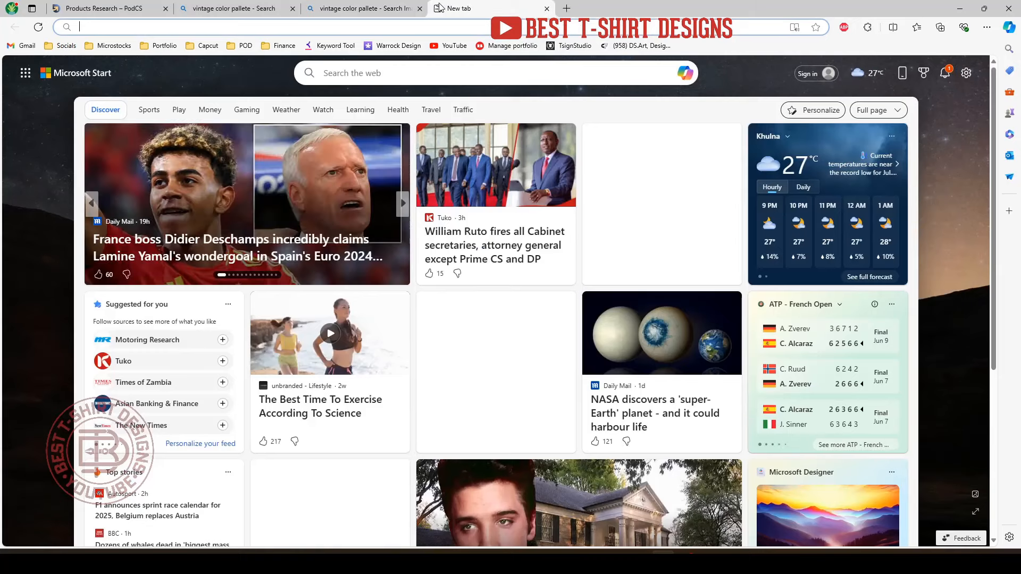
{"action": "type", "text": "age calculat"}
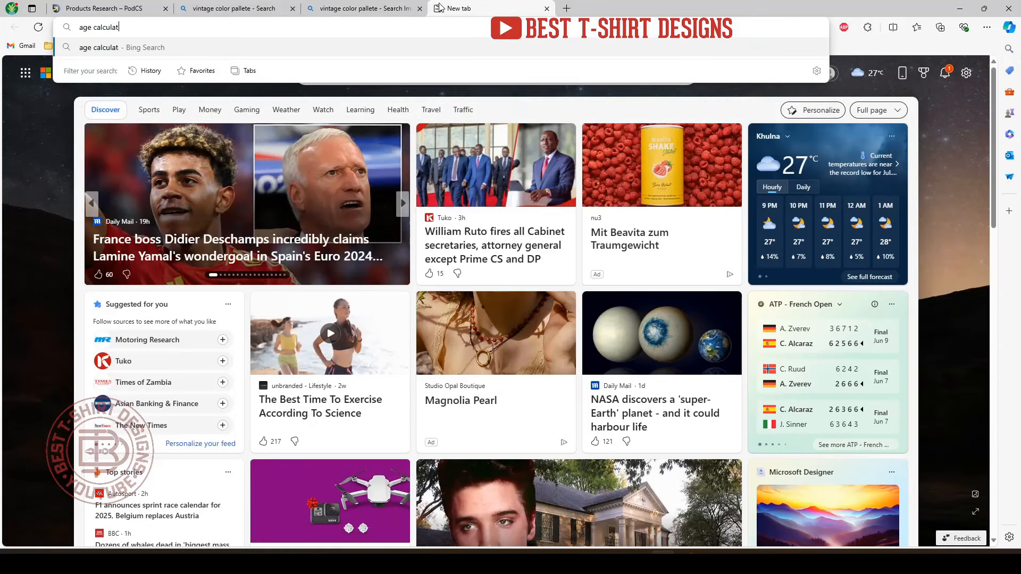
{"action": "type", "text": "or"}
{"action": "key", "text": "Return"}
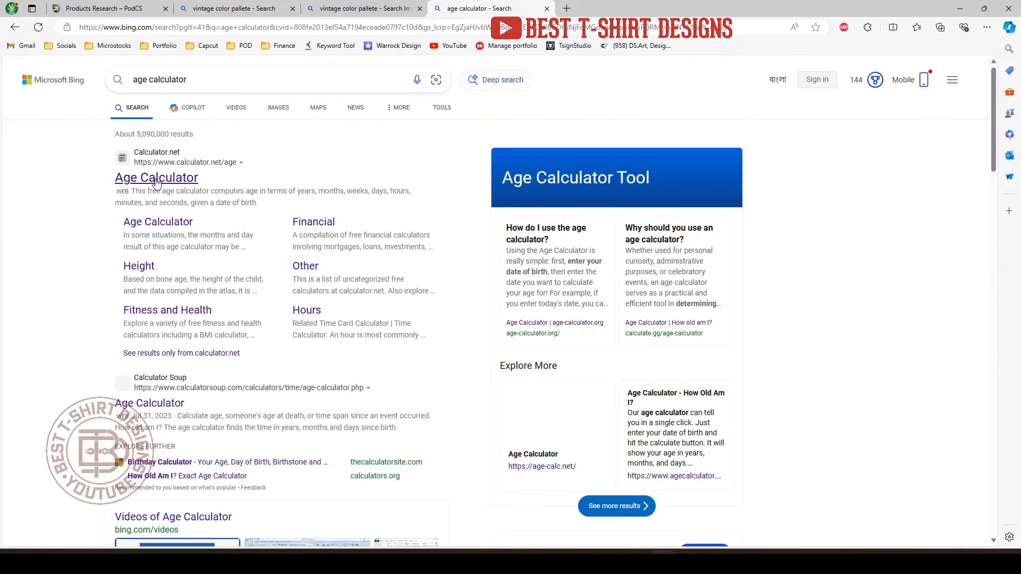
{"action": "left_click", "coordinate": [158, 181]}
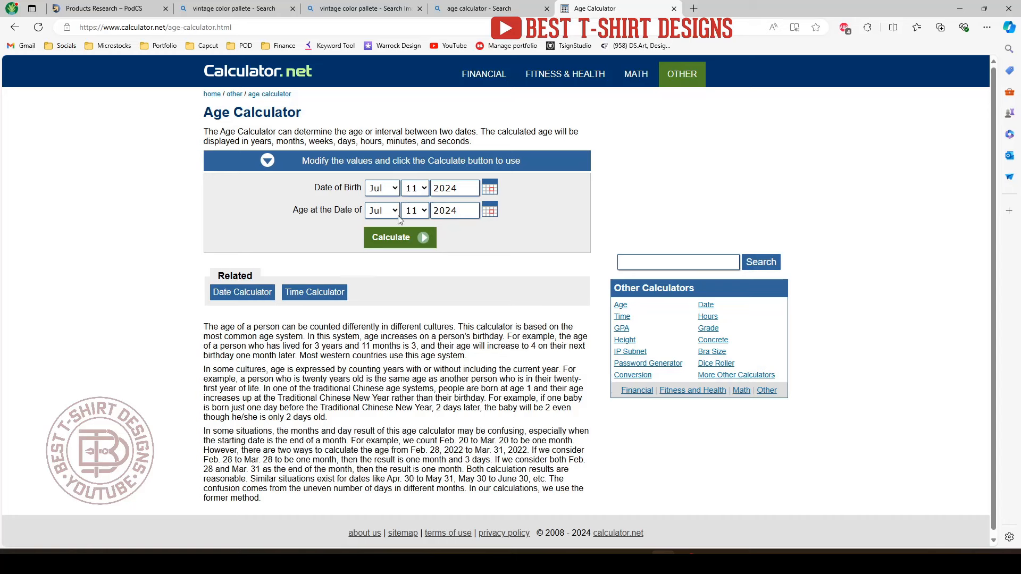
- Calculate the age for birth year 2006 and for birth year 1980
{"action": "left_click_drag", "start_coordinate": [471, 191], "coordinate": [416, 192]}
{"action": "type", "text": "2"}
{"action": "left_click", "coordinate": [390, 236]}
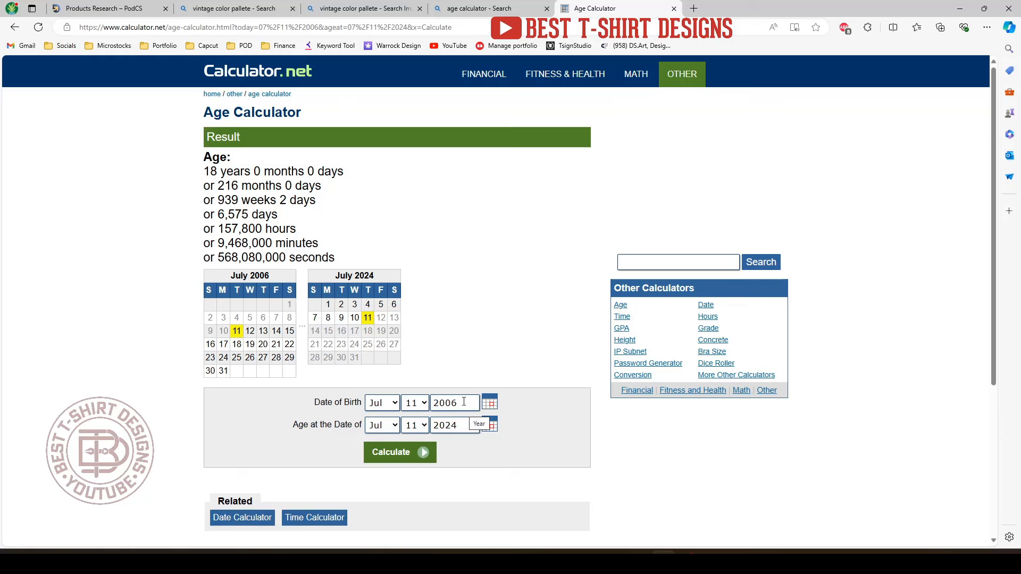
{"action": "left_click_drag", "start_coordinate": [464, 402], "coordinate": [431, 405]}
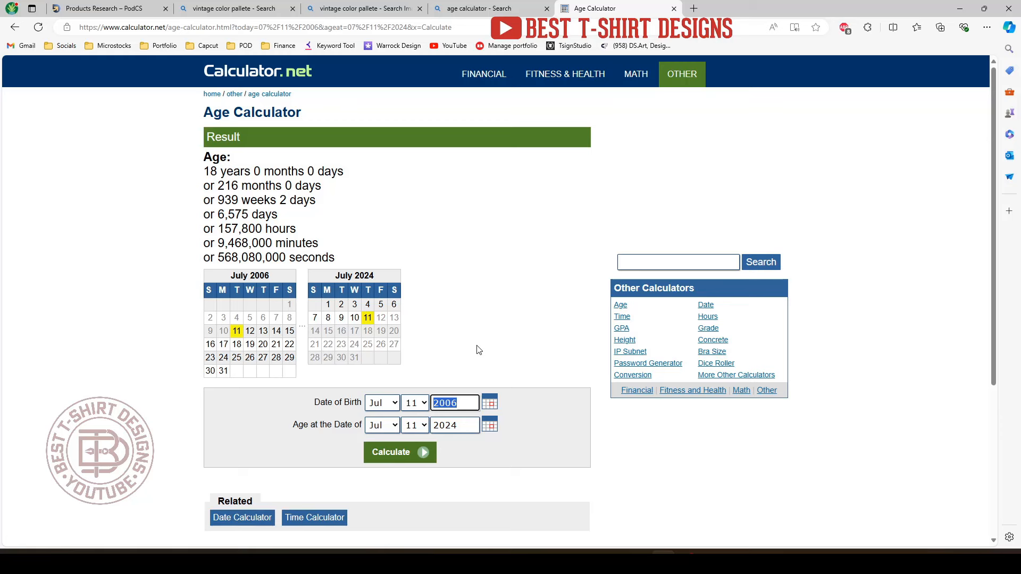
{"action": "type", "text": "1980"}
{"action": "left_click", "coordinate": [394, 452]}
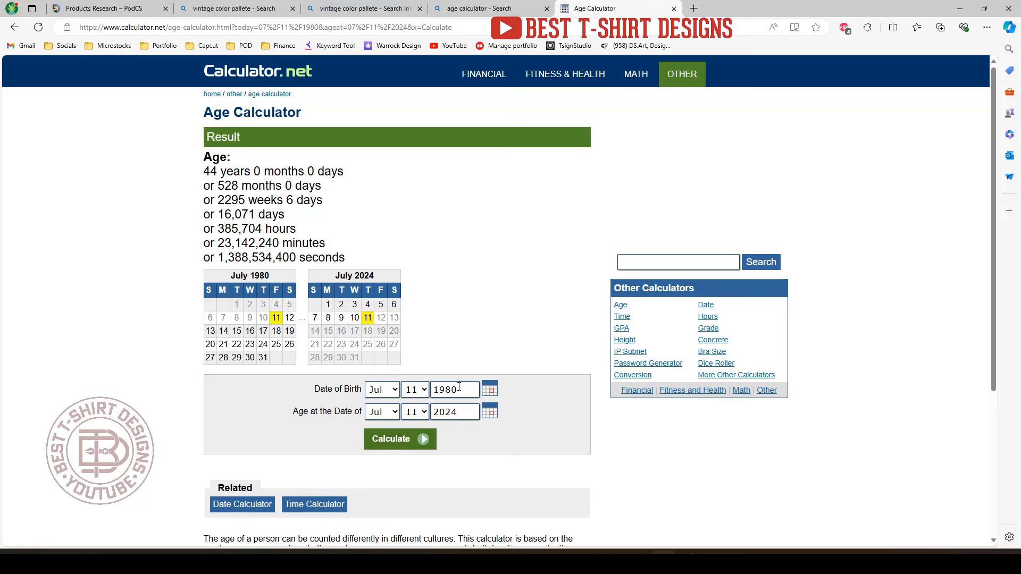
- Calculate the age for birth year 1976 and for birth year 1974
{"action": "left_click_drag", "start_coordinate": [458, 390], "coordinate": [447, 391]}
{"action": "type", "text": "76"}
{"action": "left_click", "coordinate": [405, 437]}
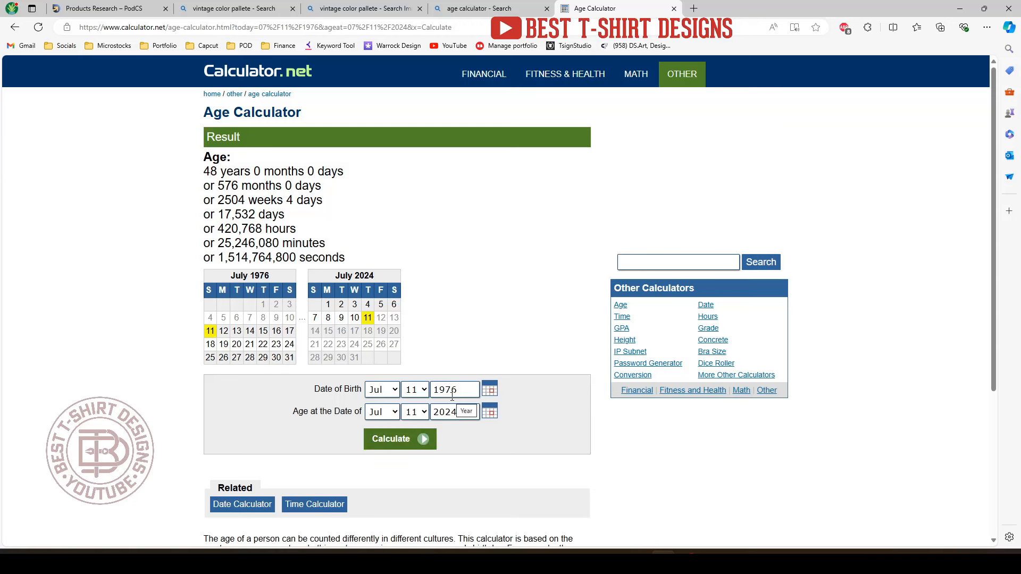
{"action": "left_click_drag", "start_coordinate": [453, 392], "coordinate": [459, 392]}
{"action": "type", "text": "4"}
{"action": "left_click", "coordinate": [421, 439]}
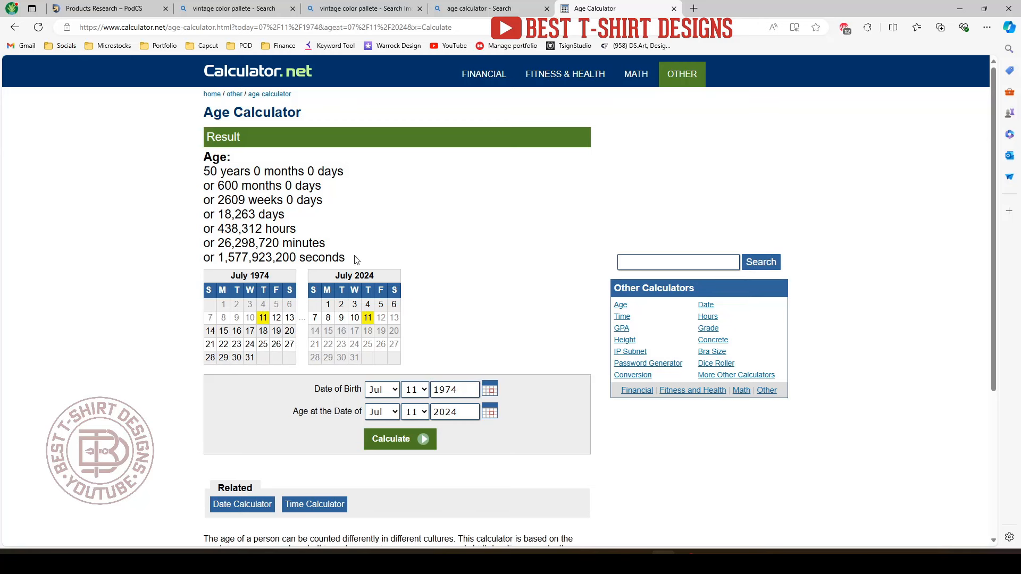
{"action": "double_click", "coordinate": [460, 388]}
{"action": "left_click", "coordinate": [465, 326]}
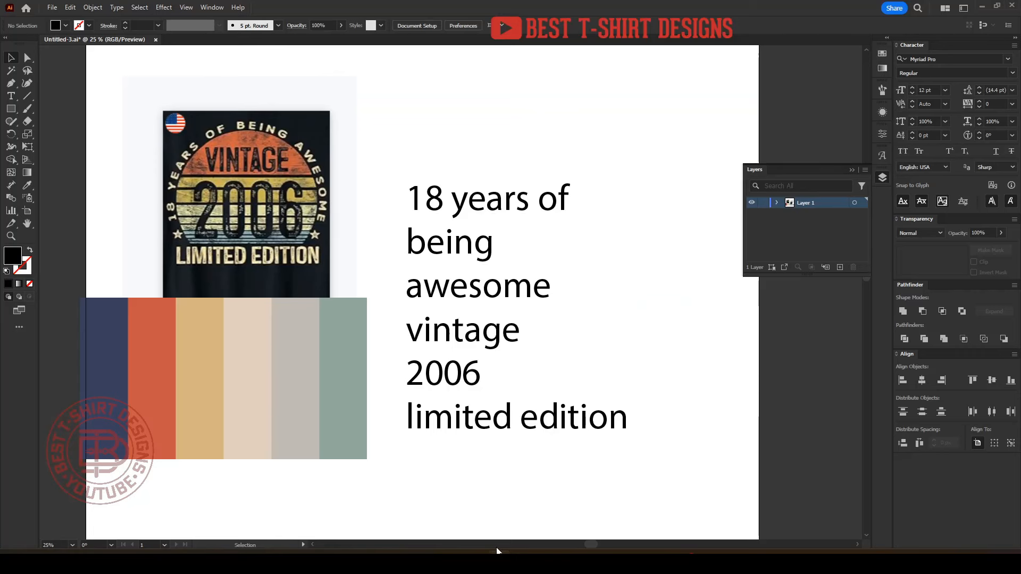
- Replace the year 2006 in the text block with 1976, keeping "limited edition" on its own line
{"action": "left_click", "coordinate": [463, 373]}
{"action": "double_click", "coordinate": [465, 373]}
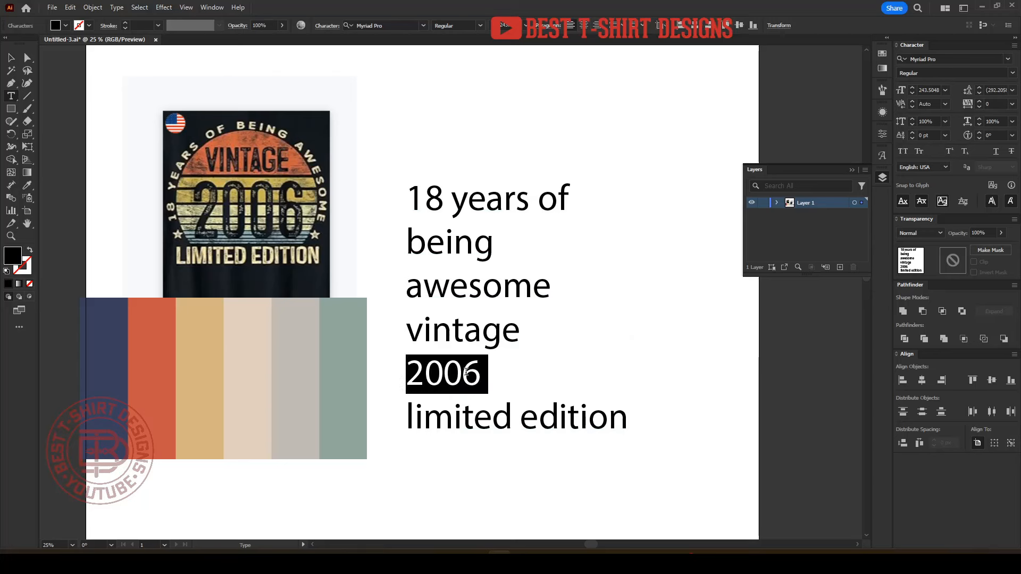
{"action": "type", "text": "1976limited edition"}
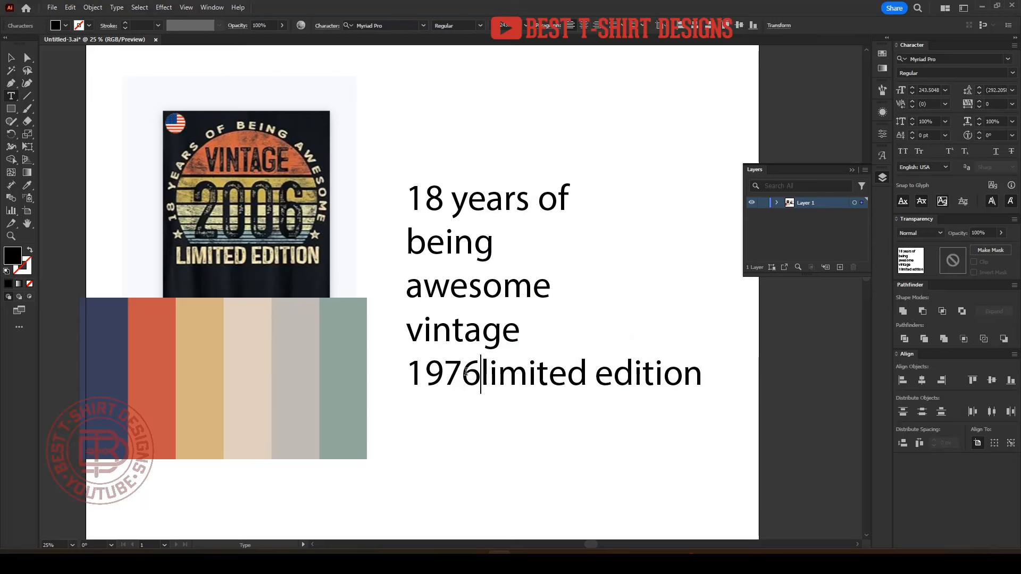
{"action": "key", "text": "Return"}
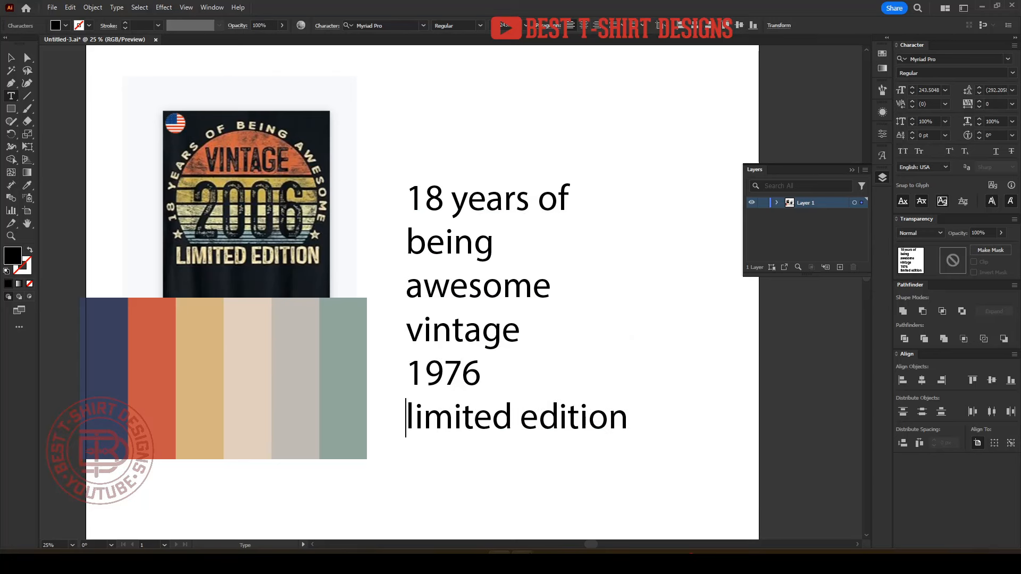
- Change the year in the text block to 1974 and finish editing the text
{"action": "mouse_move", "coordinate": [662, 559]}
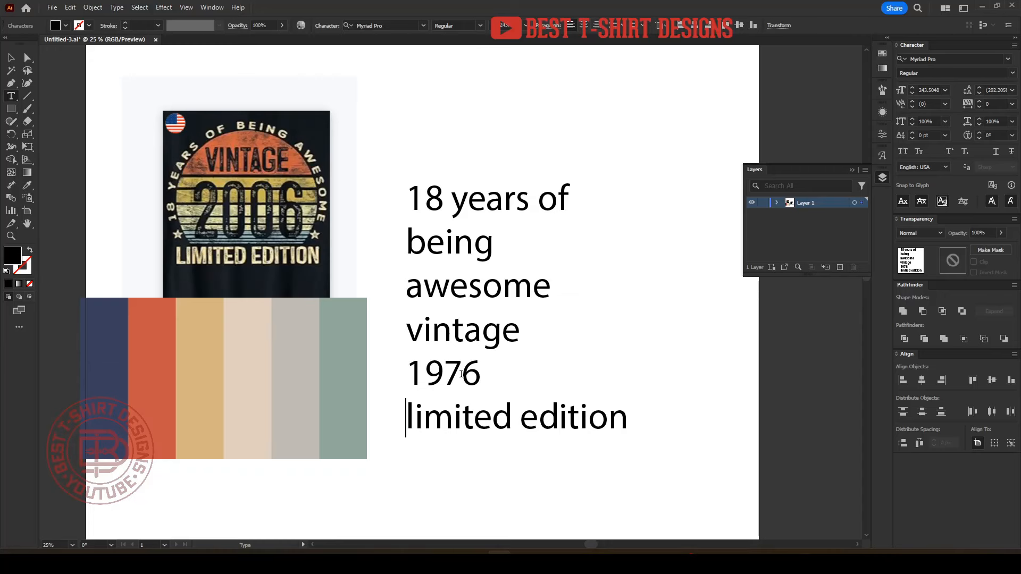
{"action": "left_click_drag", "start_coordinate": [461, 374], "coordinate": [482, 373]}
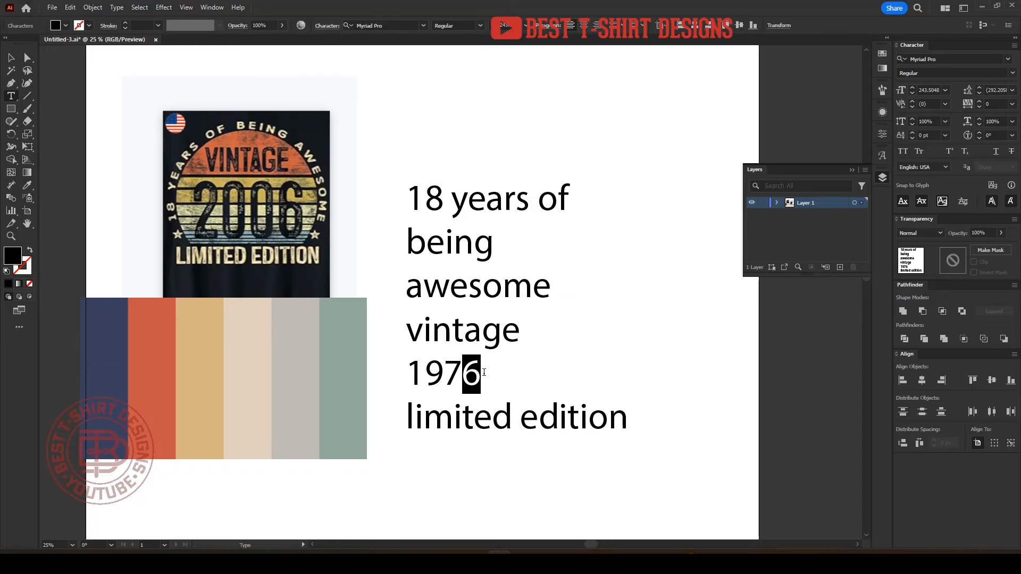
{"action": "type", "text": "4"}
{"action": "key", "text": "Escape"}
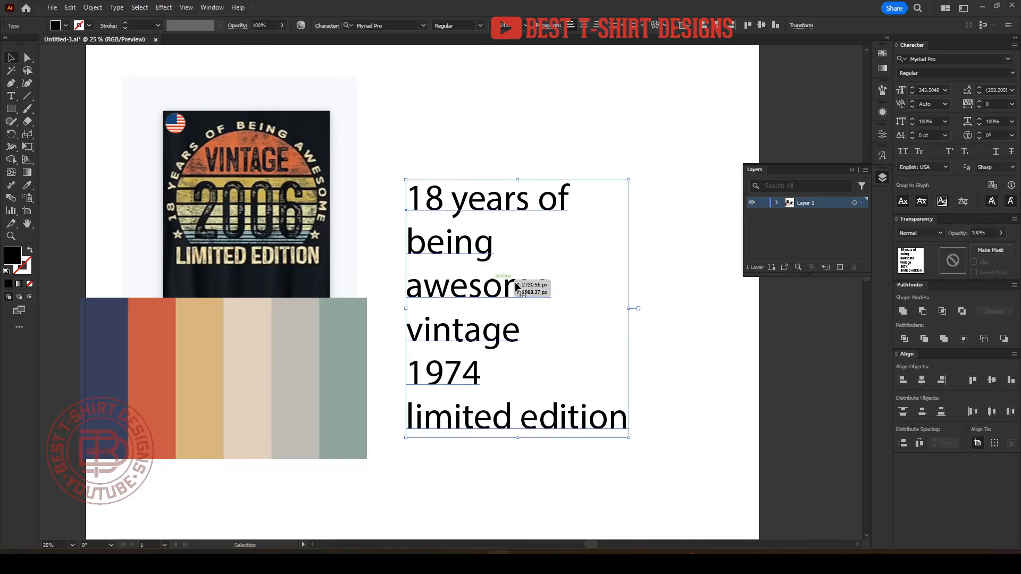
- Replace the age 18 in the first line of the text block with 50 and finish editing the text
{"action": "double_click", "coordinate": [442, 205]}
{"action": "left_click_drag", "start_coordinate": [443, 198], "coordinate": [404, 197]}
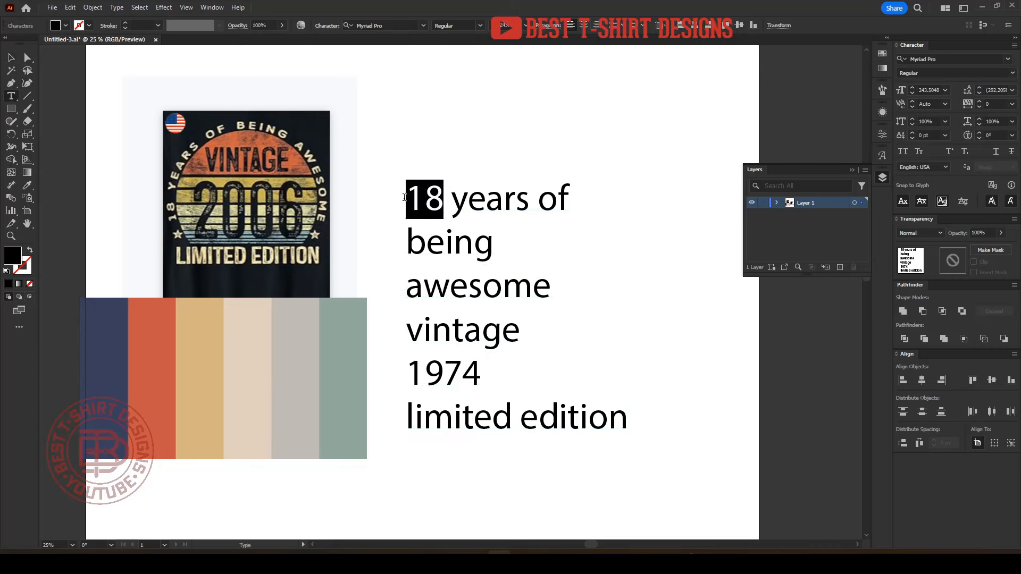
{"action": "type", "text": "50"}
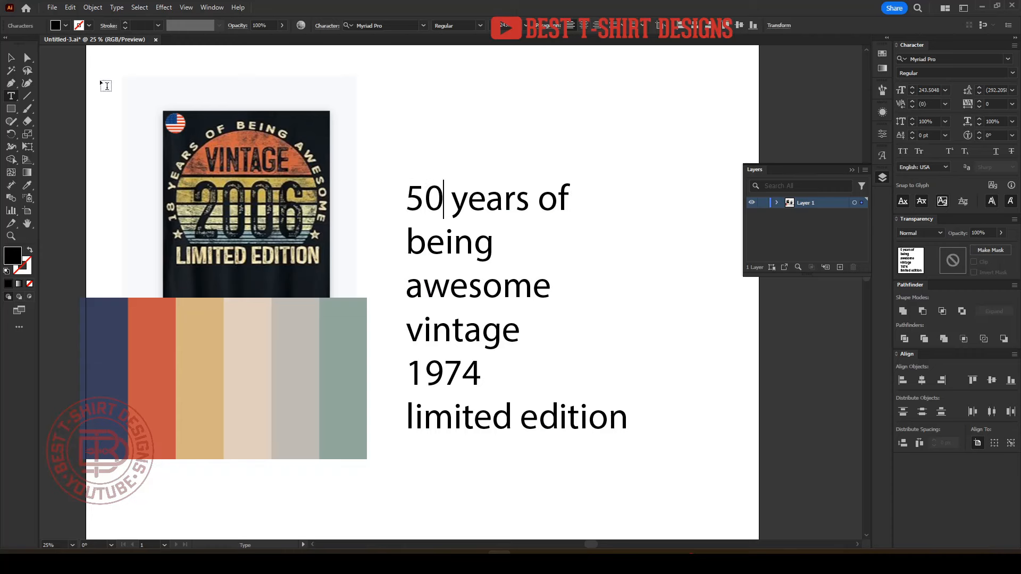
{"action": "key", "text": "Escape"}
- Split the selected text block into separate single-line text objects with the divideTextFrame script
{"action": "left_click", "coordinate": [51, 8]}
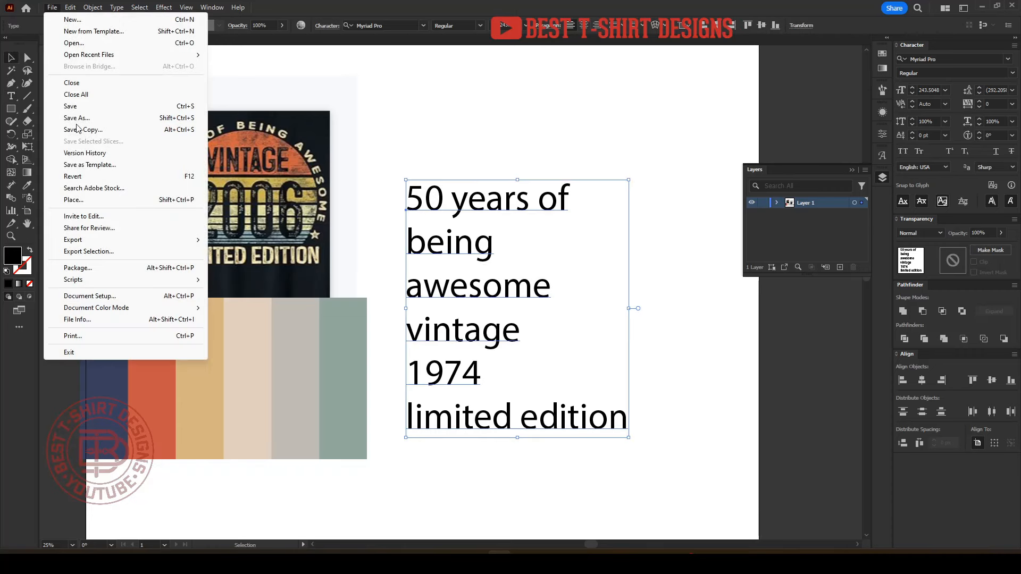
{"action": "mouse_move", "coordinate": [99, 280]}
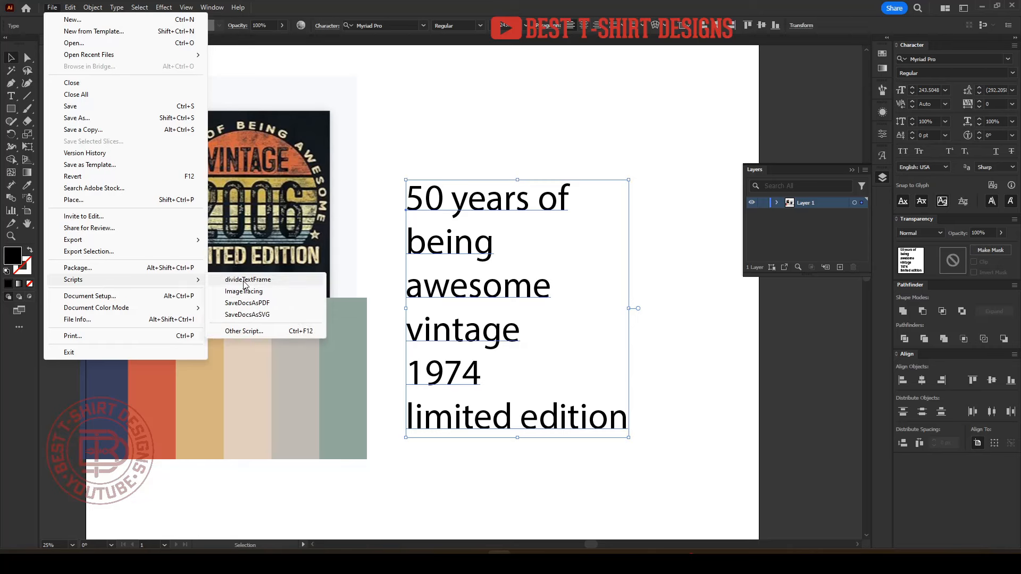
{"action": "left_click", "coordinate": [244, 280]}
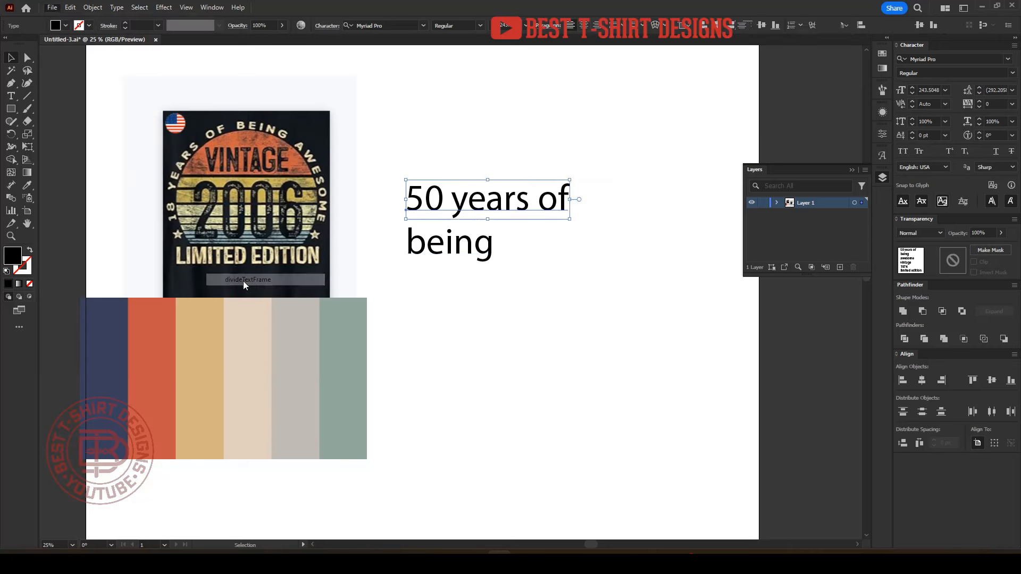
- Align all the separated text lines to a common horizontal center and deselect them
{"action": "left_click_drag", "start_coordinate": [663, 458], "coordinate": [422, 124]}
{"action": "left_click", "coordinate": [696, 28]}
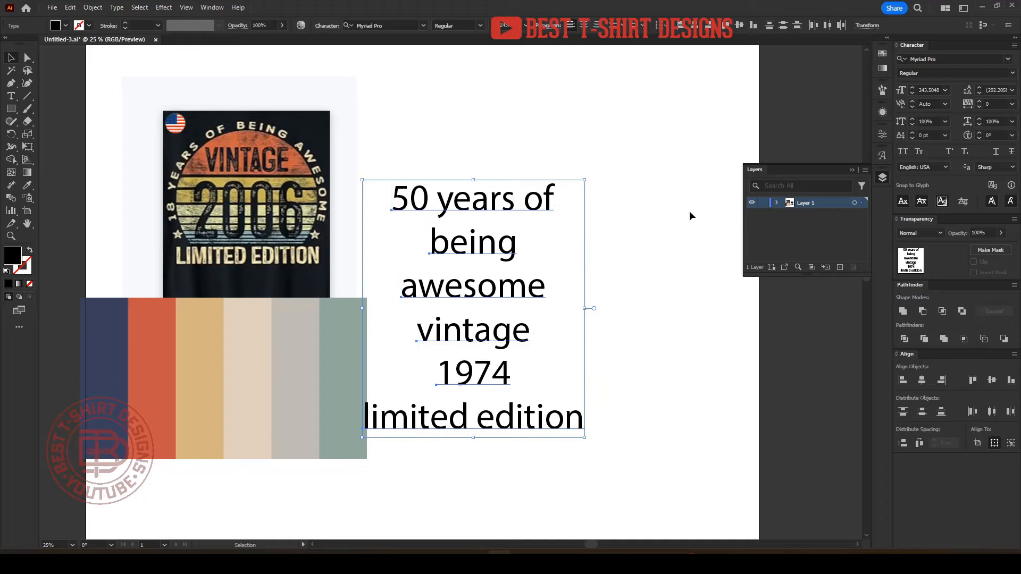
{"action": "left_click", "coordinate": [677, 278]}
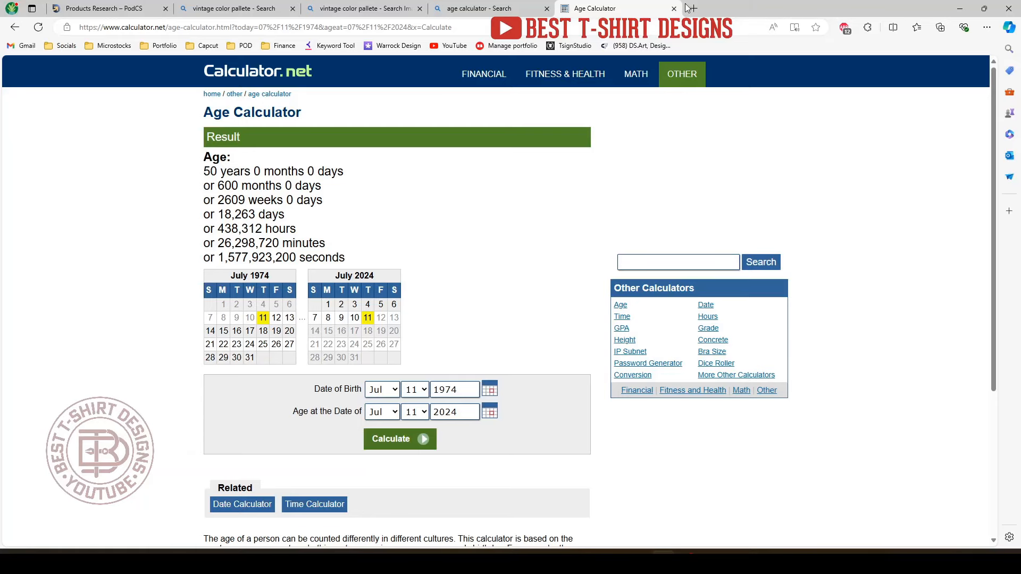
- Search the web for "divide text frame script" in a new browser tab
{"action": "left_click", "coordinate": [692, 9]}
{"action": "type", "text": "divi"}
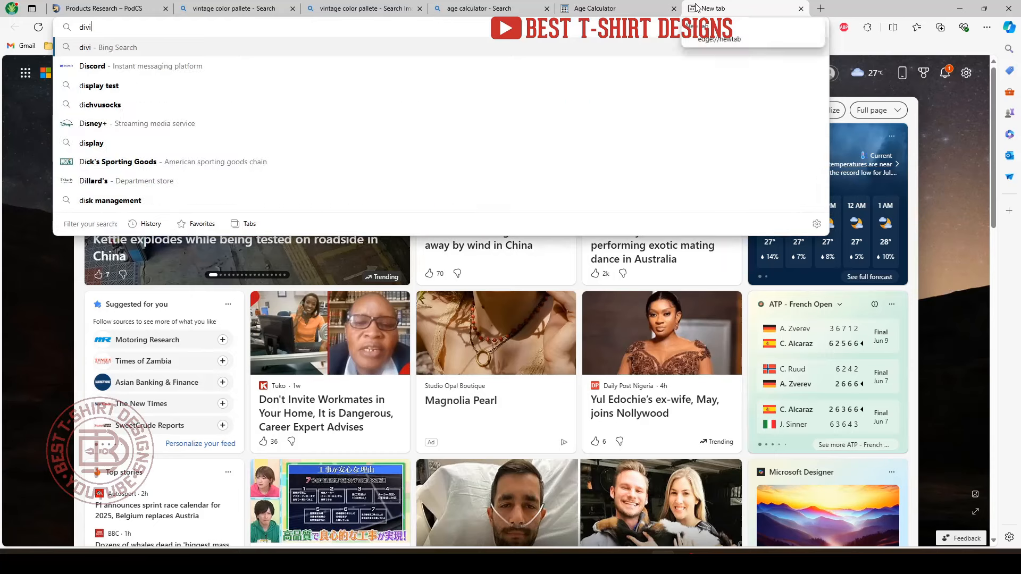
{"action": "type", "text": "de text frame"}
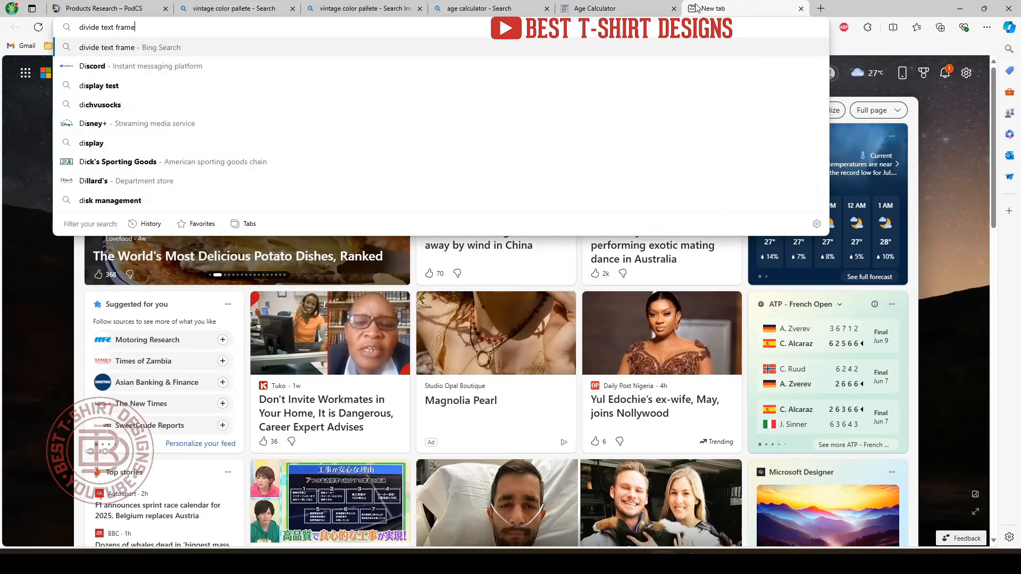
{"action": "type", "text": " script"}
{"action": "key", "text": "Return"}
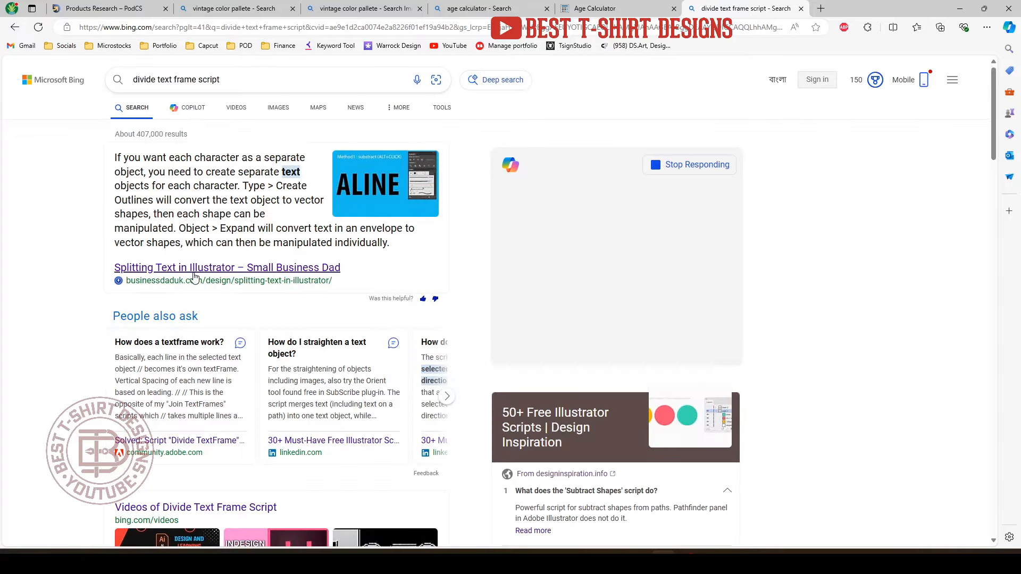
- Open the article "Splitting Text in Illustrator" and look through its methods for separating text
{"action": "left_click", "coordinate": [192, 269]}
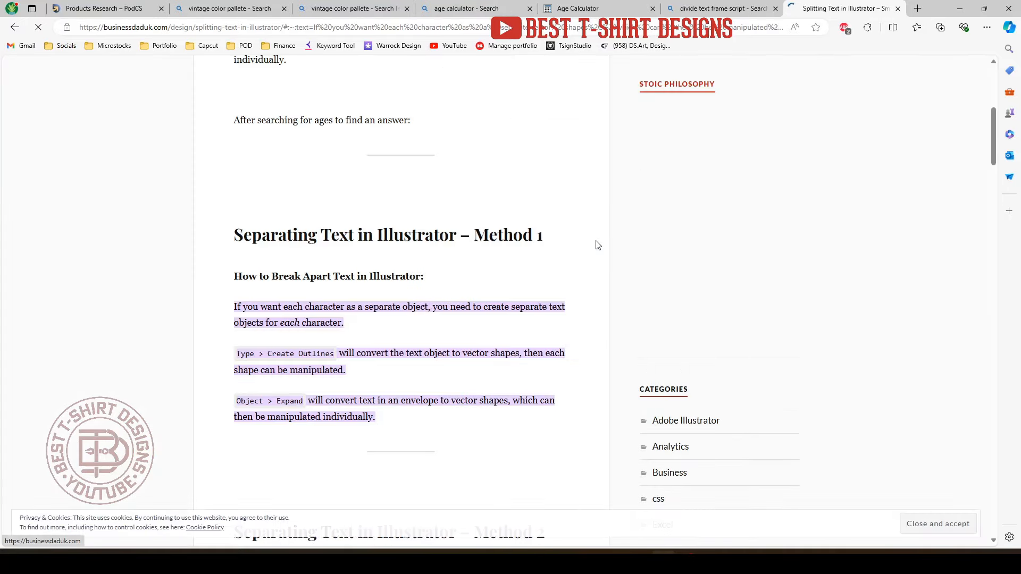
{"action": "scroll", "coordinate": [438, 276], "scroll_direction": "down", "scroll_amount": 4}
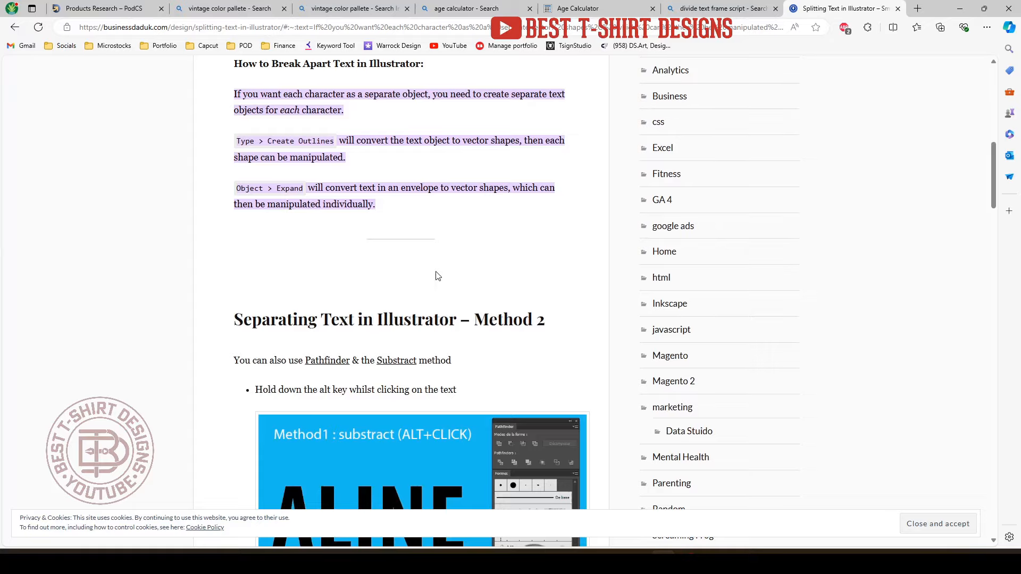
{"action": "scroll", "coordinate": [438, 276], "scroll_direction": "up", "scroll_amount": 3}
{"action": "scroll", "coordinate": [438, 276], "scroll_direction": "up", "scroll_amount": 4}
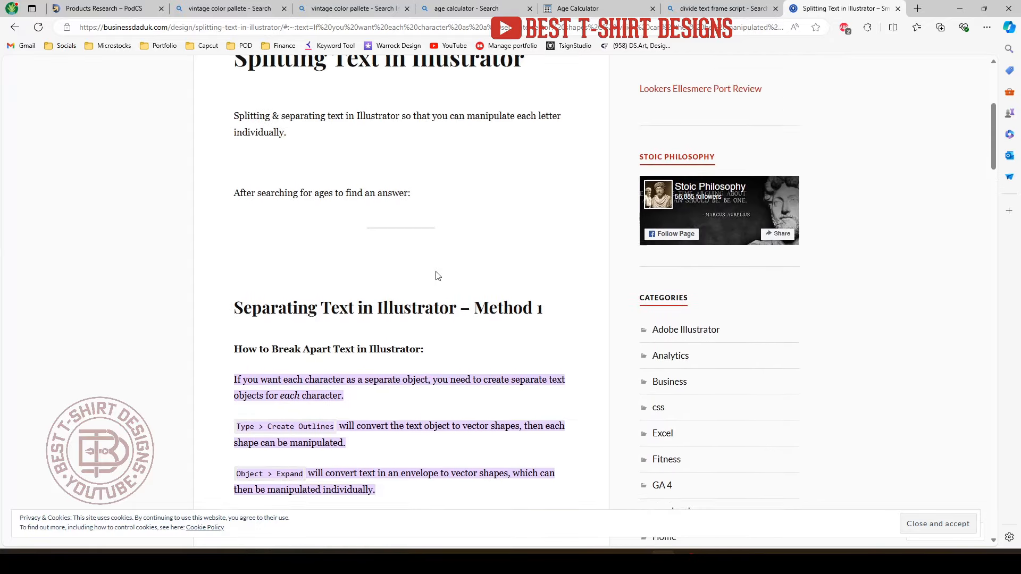
{"action": "scroll", "coordinate": [438, 276], "scroll_direction": "down", "scroll_amount": 8}
{"action": "scroll", "coordinate": [438, 276], "scroll_direction": "down", "scroll_amount": 3}
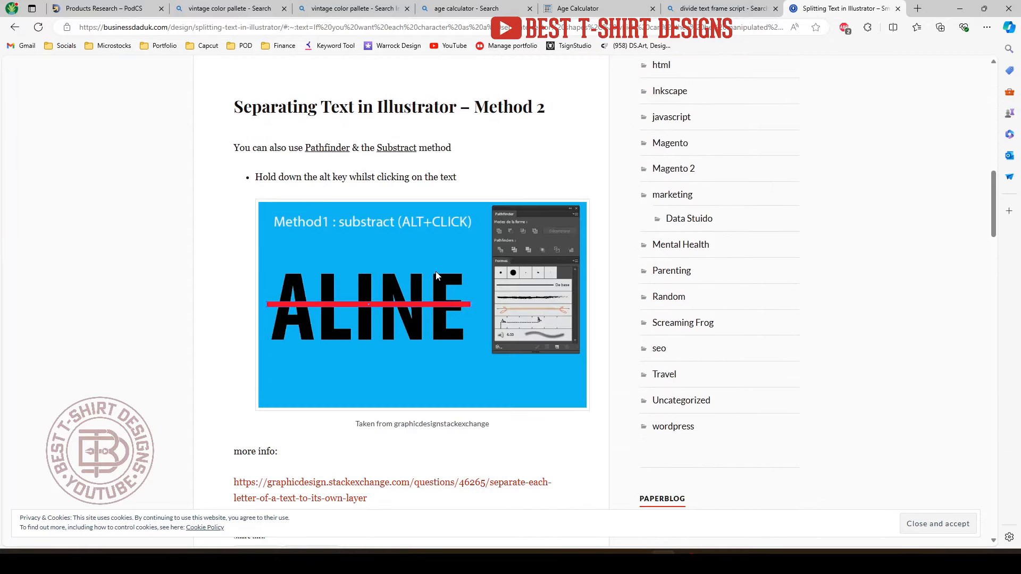
{"action": "scroll", "coordinate": [435, 276], "scroll_direction": "down", "scroll_amount": 4}
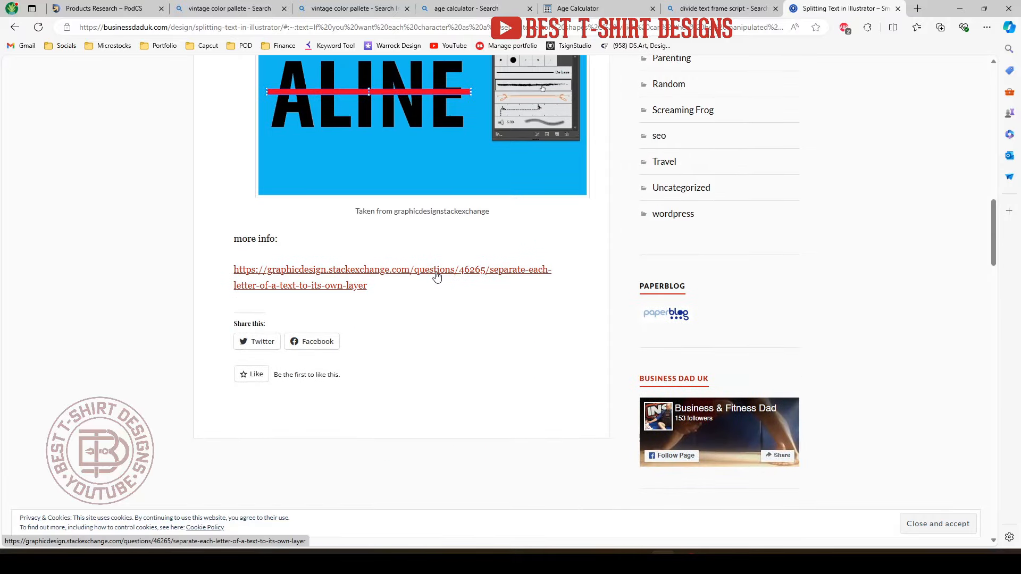
{"action": "scroll", "coordinate": [470, 287], "scroll_direction": "down", "scroll_amount": 5}
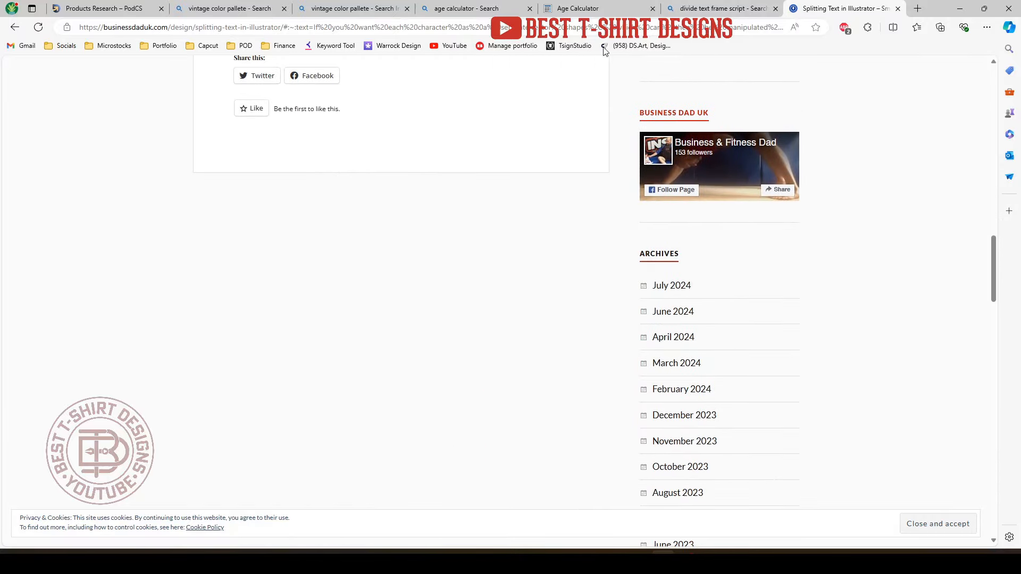
- Return to the search results and open the Vectips article "10 Free and Extremely Useful Illustrator Scripts"
{"action": "left_click", "coordinate": [724, 8]}
{"action": "scroll", "coordinate": [127, 384], "scroll_direction": "down", "scroll_amount": 9}
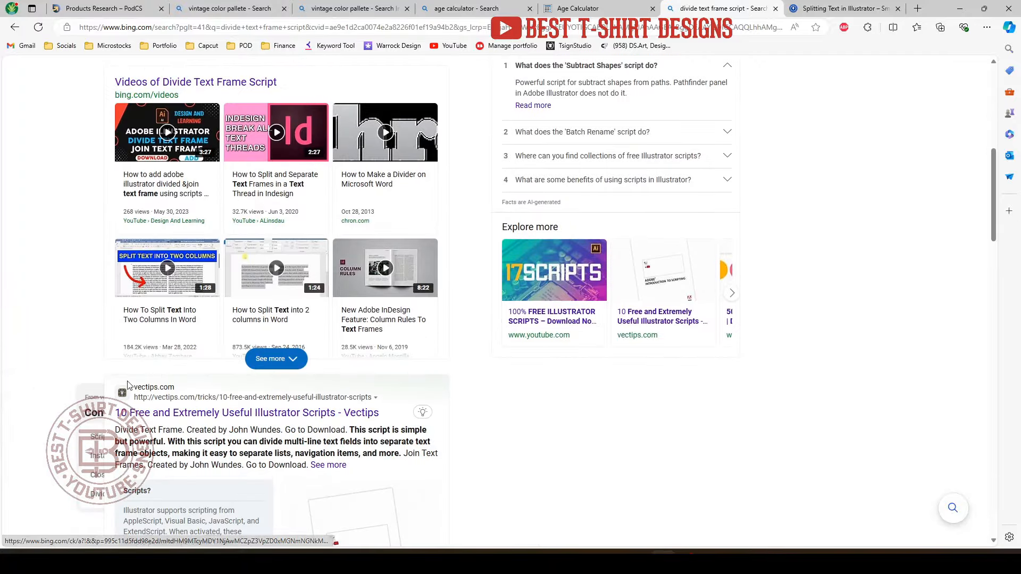
{"action": "left_click", "coordinate": [165, 414]}
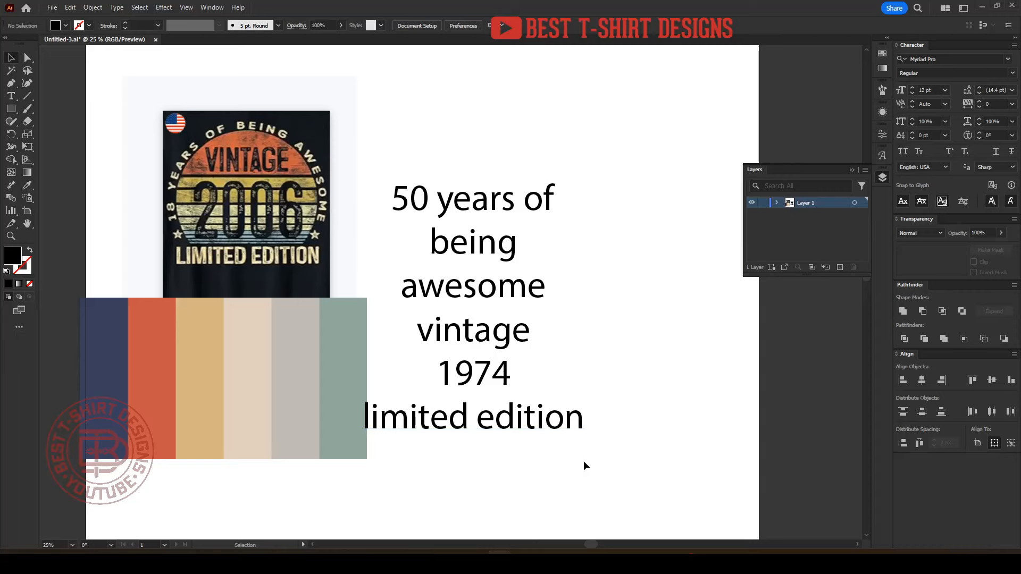
- In Illustrator, scale all the text lines down to about 130 pt and move them to the lower right of the artboard
{"action": "left_click_drag", "start_coordinate": [585, 460], "coordinate": [416, 164]}
{"action": "left_click_drag", "start_coordinate": [472, 203], "coordinate": [526, 201]}
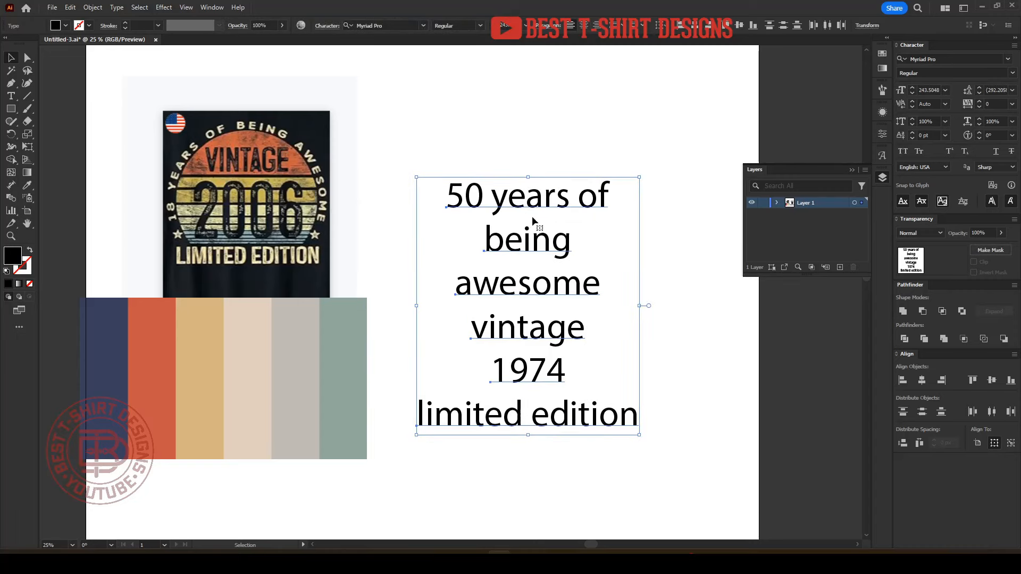
{"action": "left_click_drag", "start_coordinate": [640, 308], "coordinate": [536, 307]}
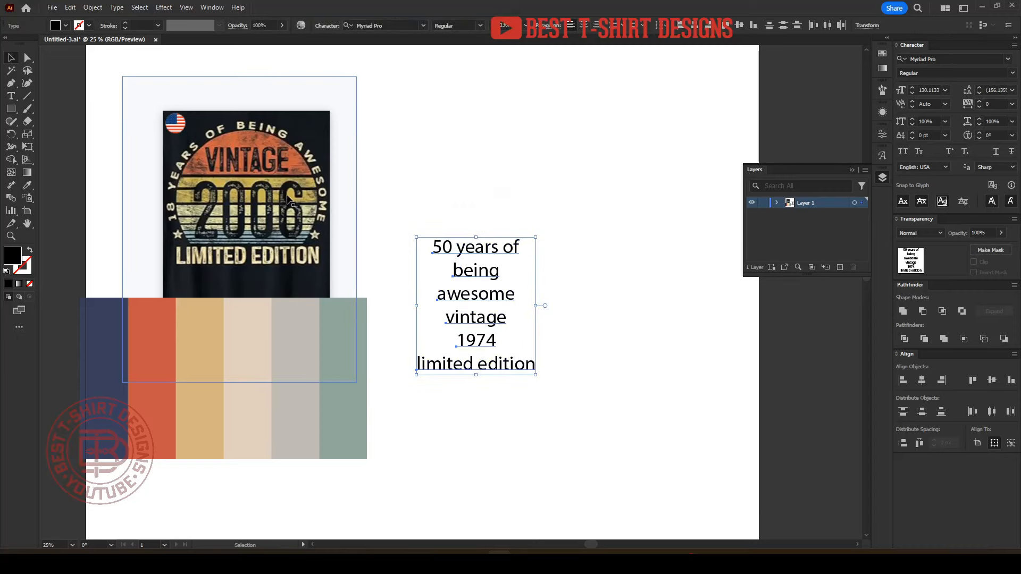
{"action": "left_click", "coordinate": [370, 198]}
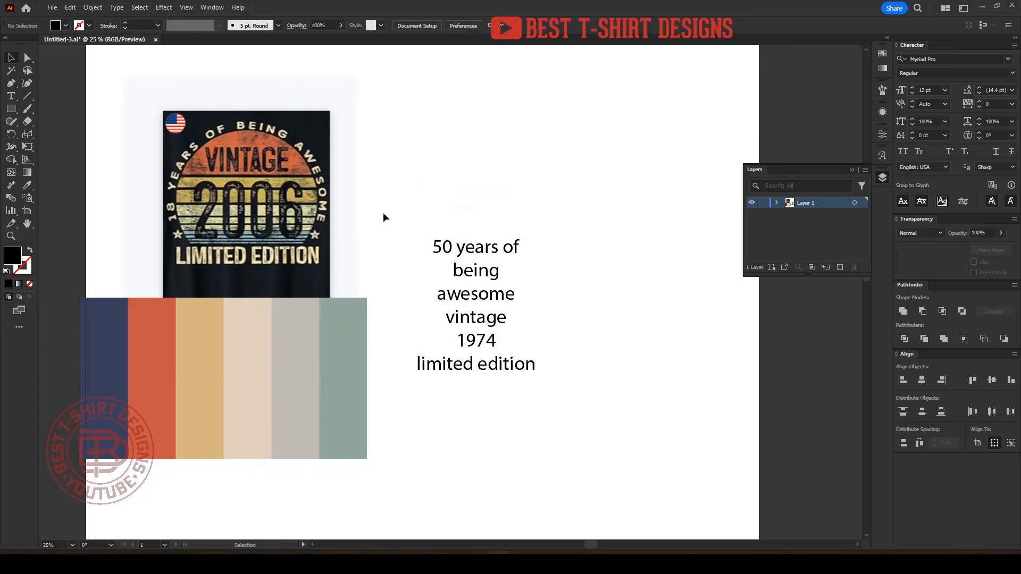
{"action": "left_click_drag", "start_coordinate": [484, 296], "coordinate": [599, 348]}
{"action": "left_click", "coordinate": [509, 308]}
{"action": "scroll", "coordinate": [502, 305], "scroll_direction": "up", "scroll_amount": 1}
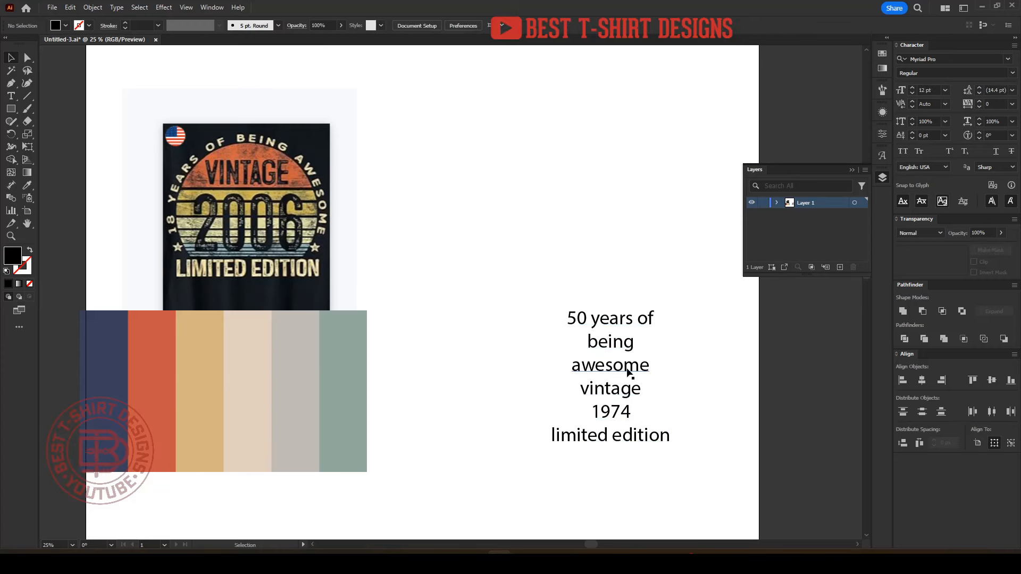
- Move the word "awesome" out of the stacked lines to the empty area above and set its font to Barley
{"action": "left_click", "coordinate": [628, 372]}
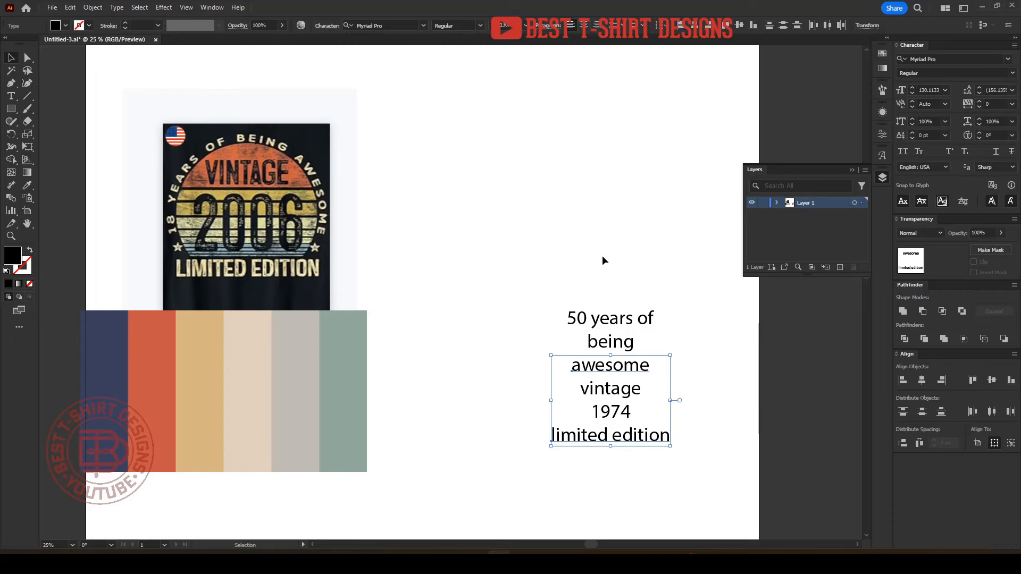
{"action": "left_click_drag", "start_coordinate": [612, 367], "coordinate": [497, 244]}
{"action": "scroll", "coordinate": [555, 209], "scroll_direction": "up", "scroll_amount": 1}
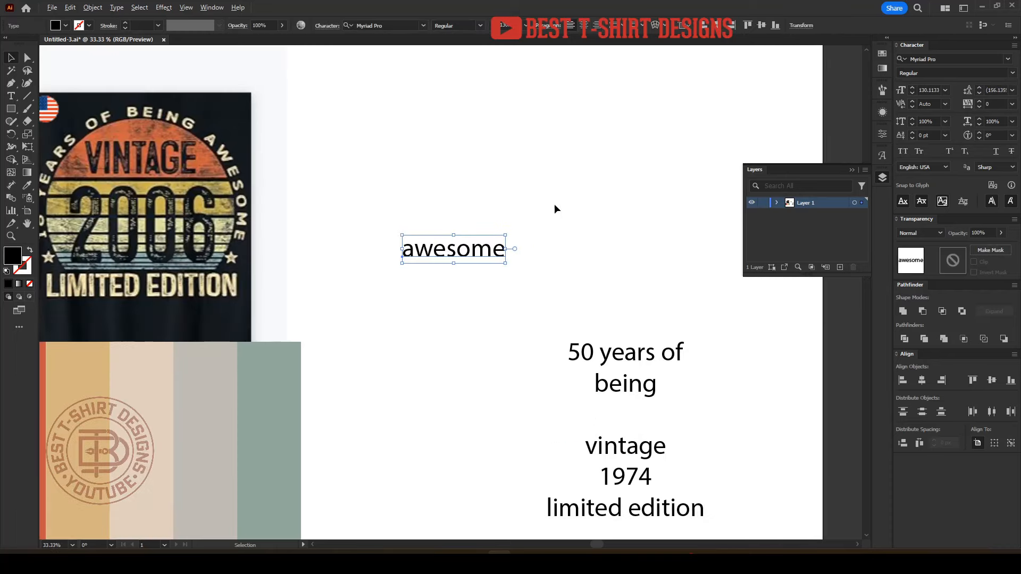
{"action": "left_click_drag", "start_coordinate": [582, 201], "coordinate": [379, 209]}
{"action": "left_click", "coordinate": [423, 25]}
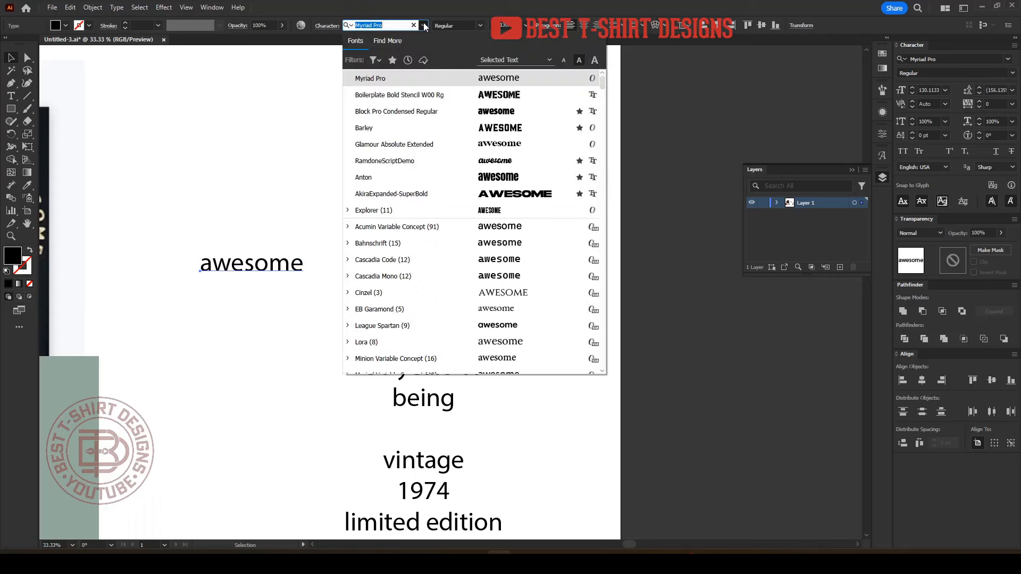
{"action": "left_click", "coordinate": [506, 128]}
- Enlarge the Barley word AWESOME to about 266 pt and place a copy above and to the right of it
{"action": "left_click_drag", "start_coordinate": [310, 263], "coordinate": [534, 187]}
{"action": "left_click", "coordinate": [461, 256]}
{"action": "scroll", "coordinate": [501, 192], "scroll_direction": "up", "scroll_amount": 3}
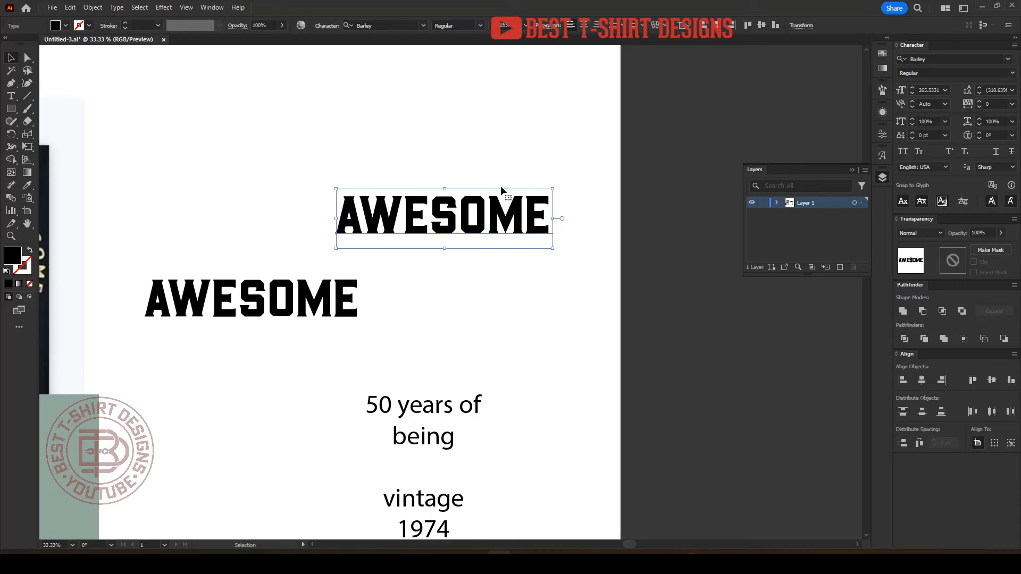
- Set the upper copy of AWESOME in the Explorer Condensed Regular font
{"action": "left_click", "coordinate": [376, 24]}
{"action": "type", "text": "ex"}
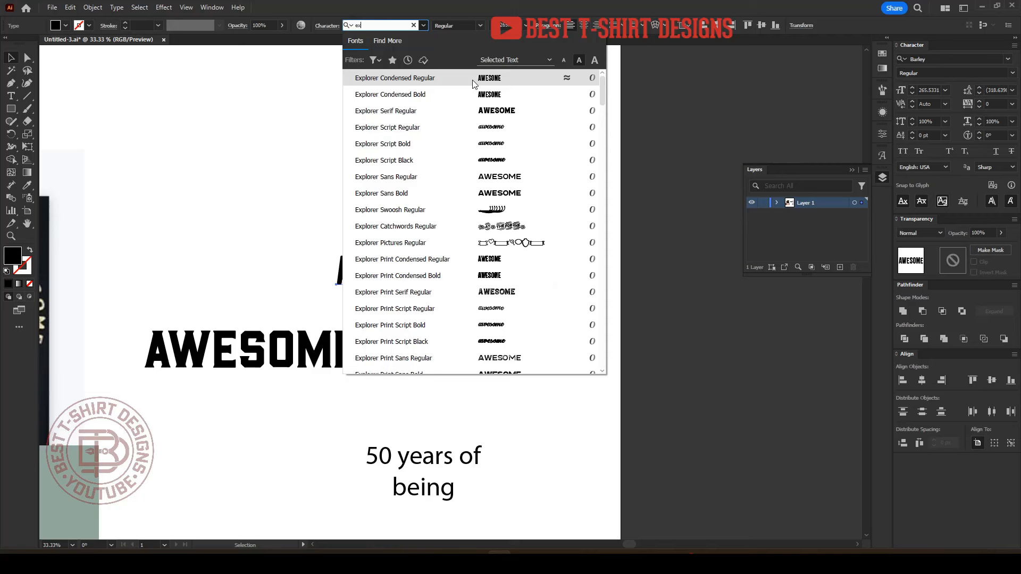
{"action": "left_click", "coordinate": [472, 80]}
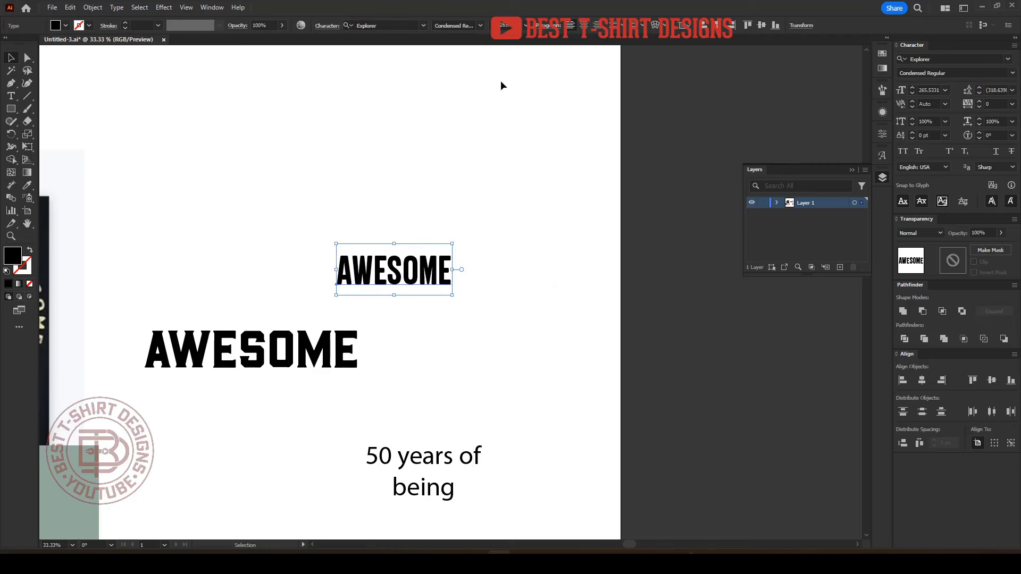
- Stack two copies of the Explorer word AWESOME and set the lower one in Explorer Print Condensed Regular
{"action": "left_click_drag", "start_coordinate": [420, 270], "coordinate": [504, 225]}
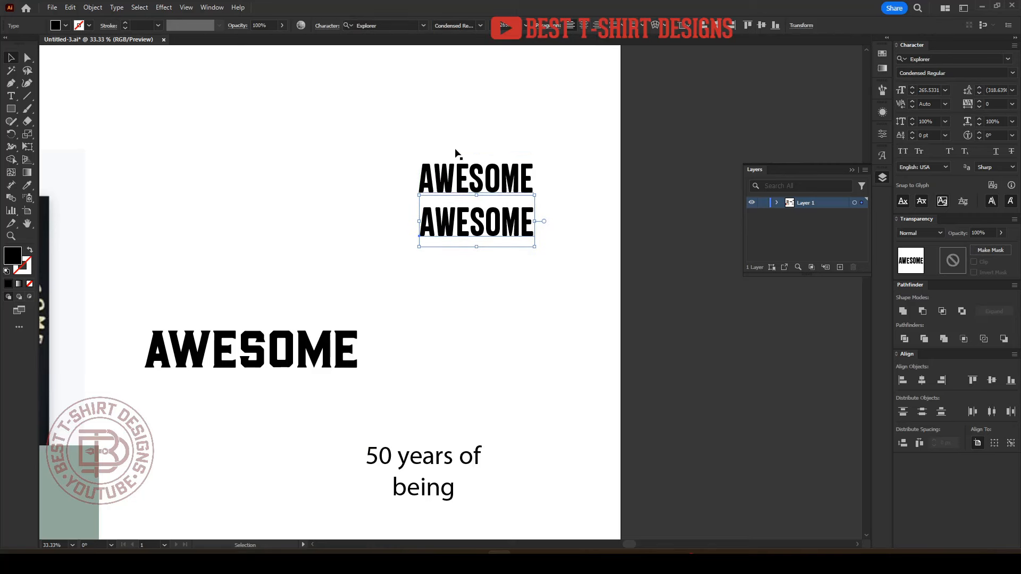
{"action": "left_click", "coordinate": [376, 28]}
{"action": "type", "text": "ex"}
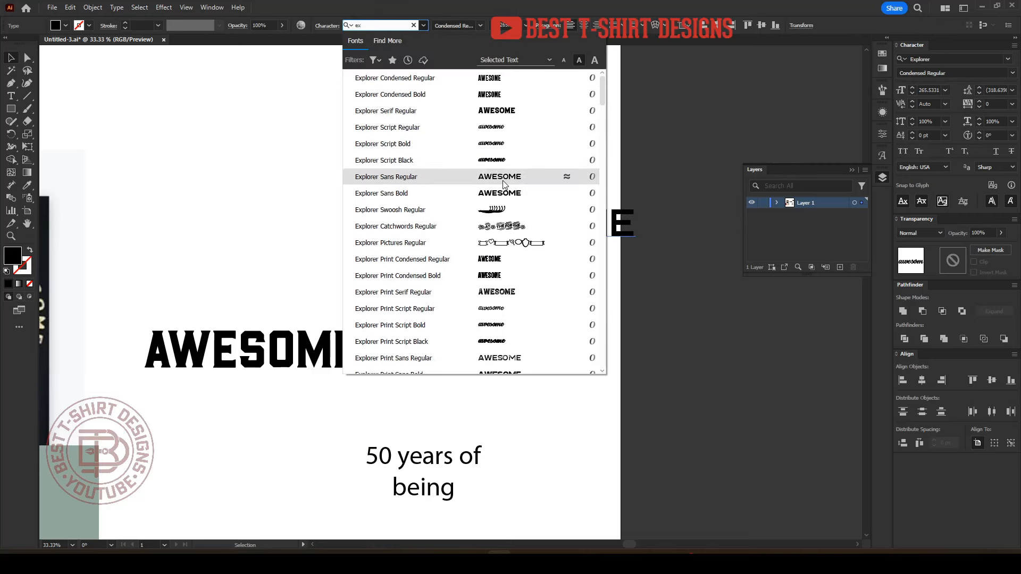
{"action": "left_click", "coordinate": [493, 258]}
{"action": "key", "text": "ctrl+1"}
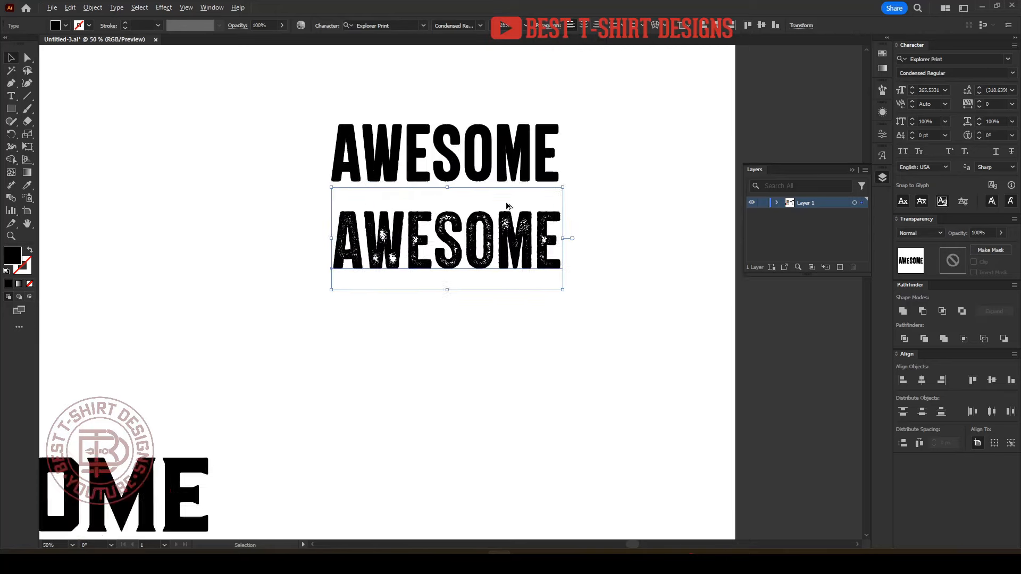
{"action": "scroll", "coordinate": [554, 258], "scroll_direction": "down", "scroll_amount": 3}
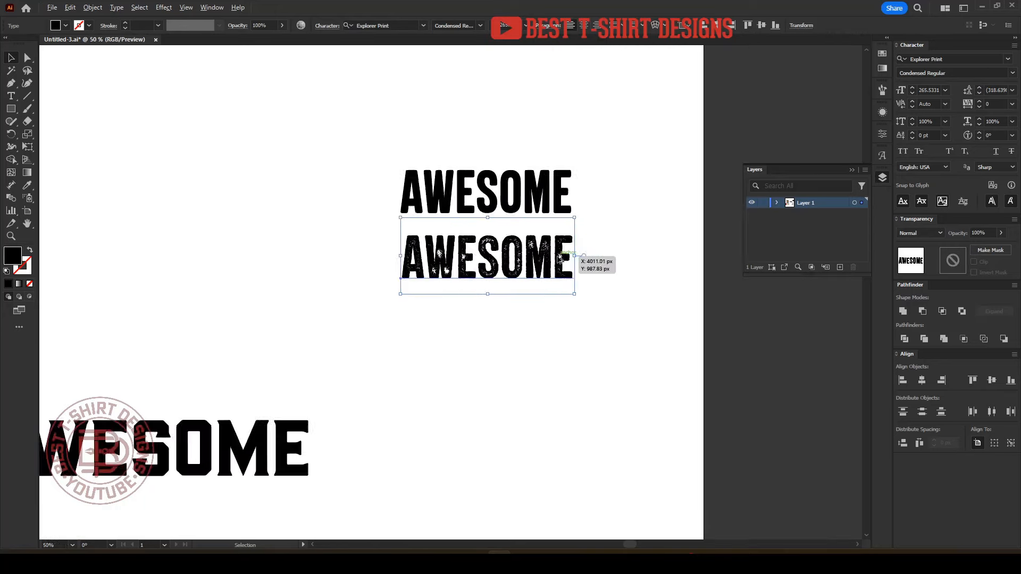
{"action": "left_click", "coordinate": [623, 287]}
{"action": "scroll", "coordinate": [514, 268], "scroll_direction": "up", "scroll_amount": 3}
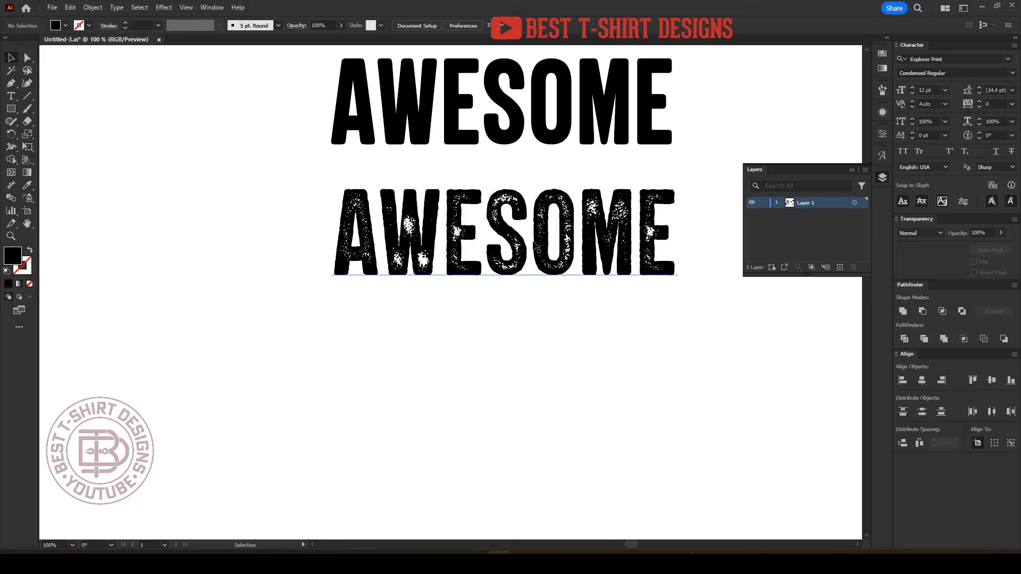
{"action": "scroll", "coordinate": [656, 245], "scroll_direction": "down", "scroll_amount": 3}
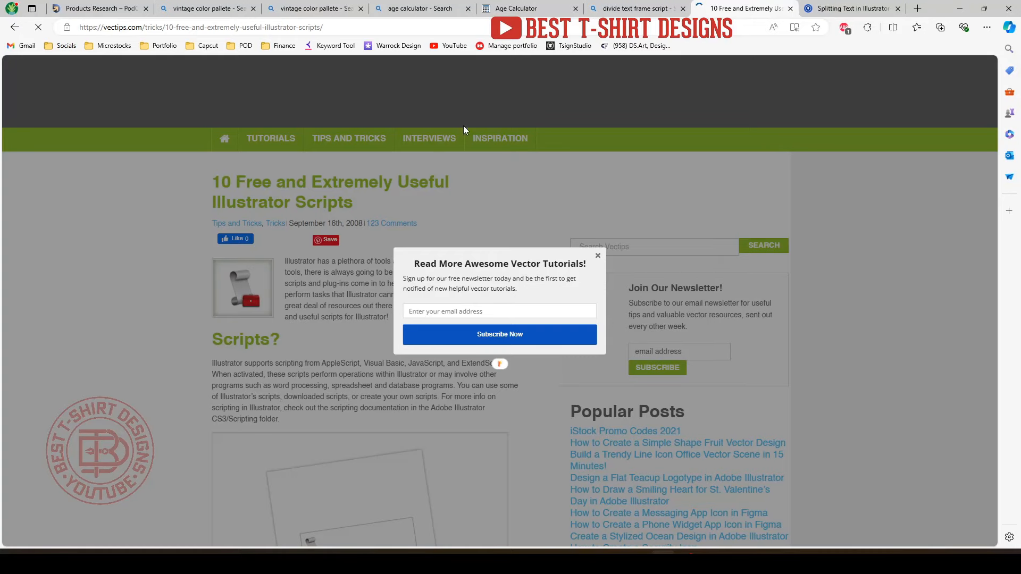
- Search the web for images of "print font" and preview the distressed white stencil and tall chalk alphabet samples
{"action": "left_click", "coordinate": [360, 24]}
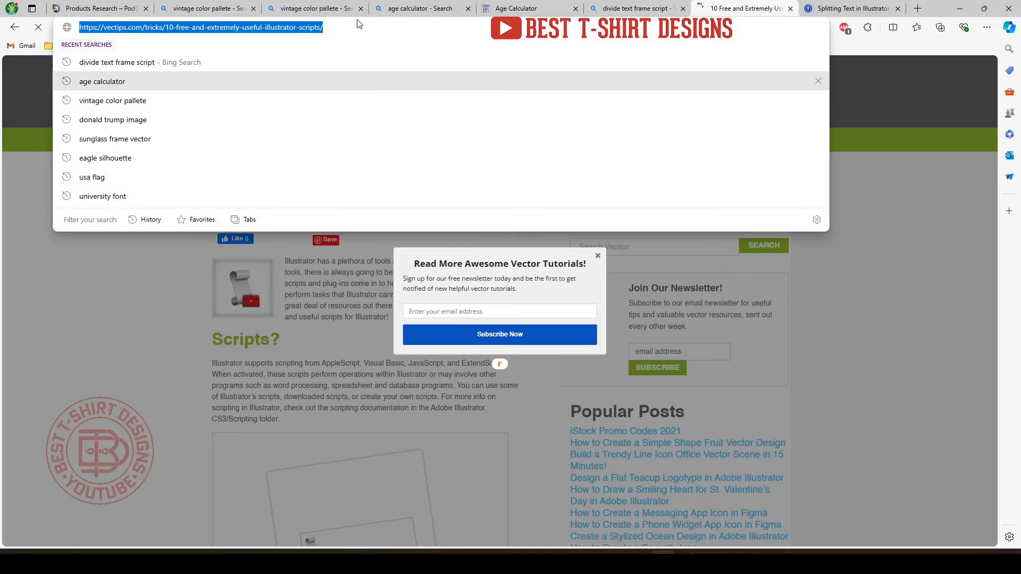
{"action": "type", "text": "print font"}
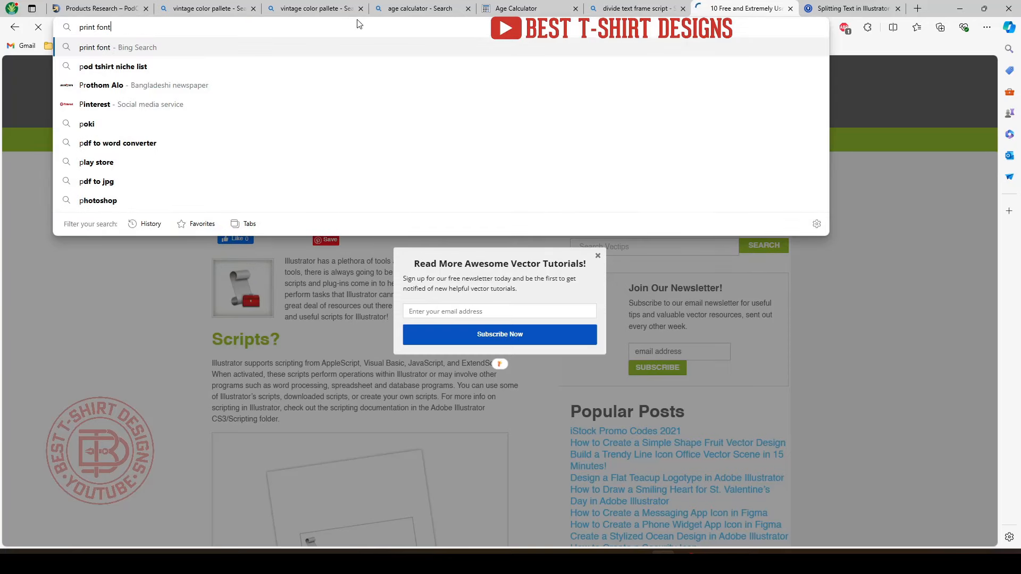
{"action": "key", "text": "Return"}
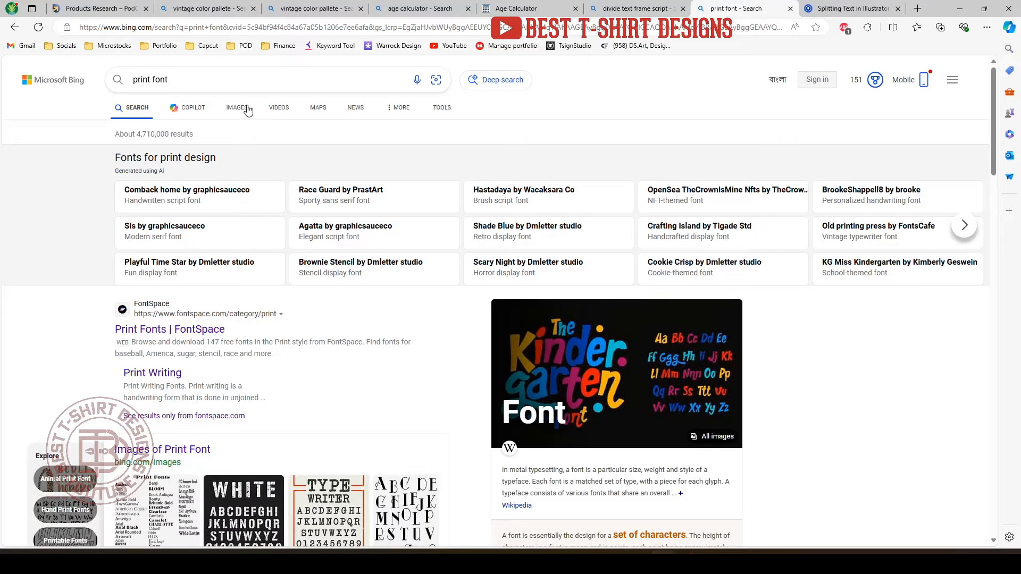
{"action": "left_click", "coordinate": [245, 108]}
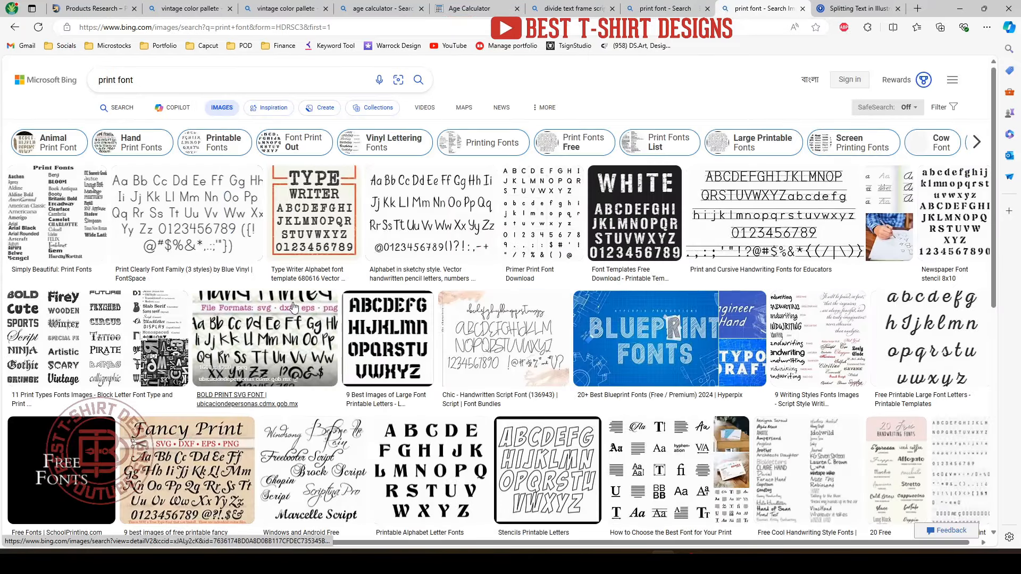
{"action": "left_click", "coordinate": [643, 209]}
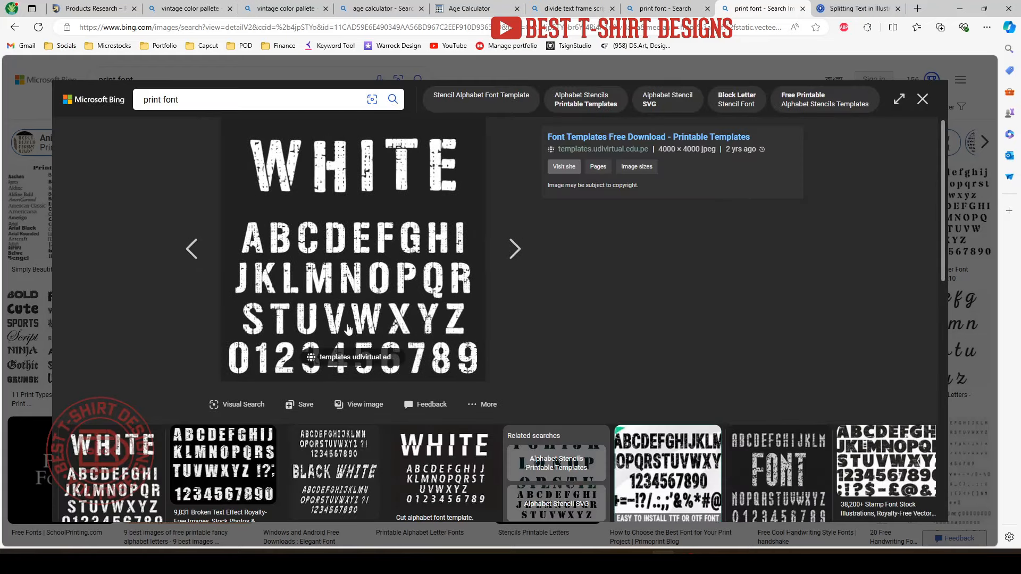
{"action": "scroll", "coordinate": [388, 309], "scroll_direction": "down", "scroll_amount": 3}
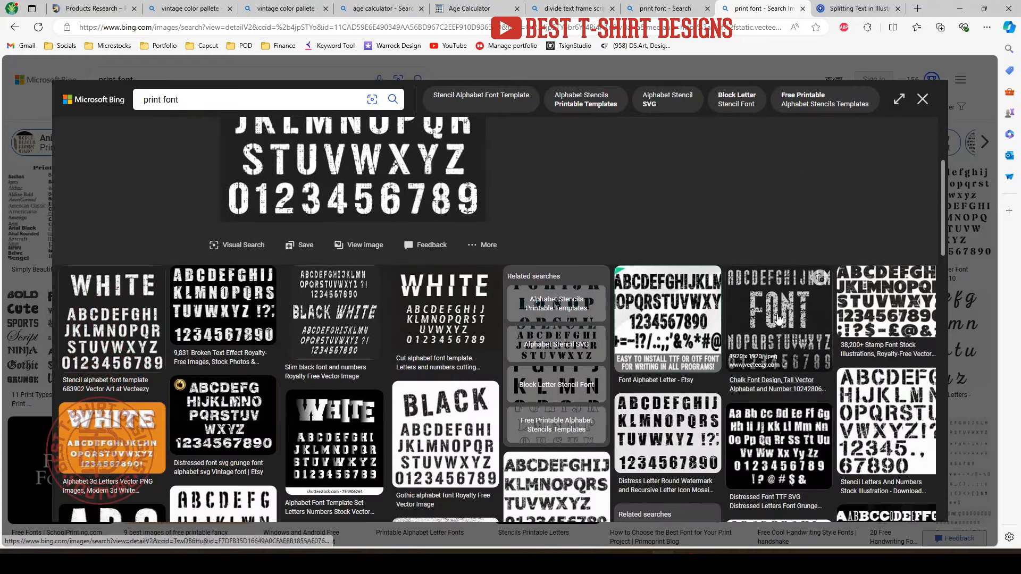
{"action": "left_click", "coordinate": [387, 298]}
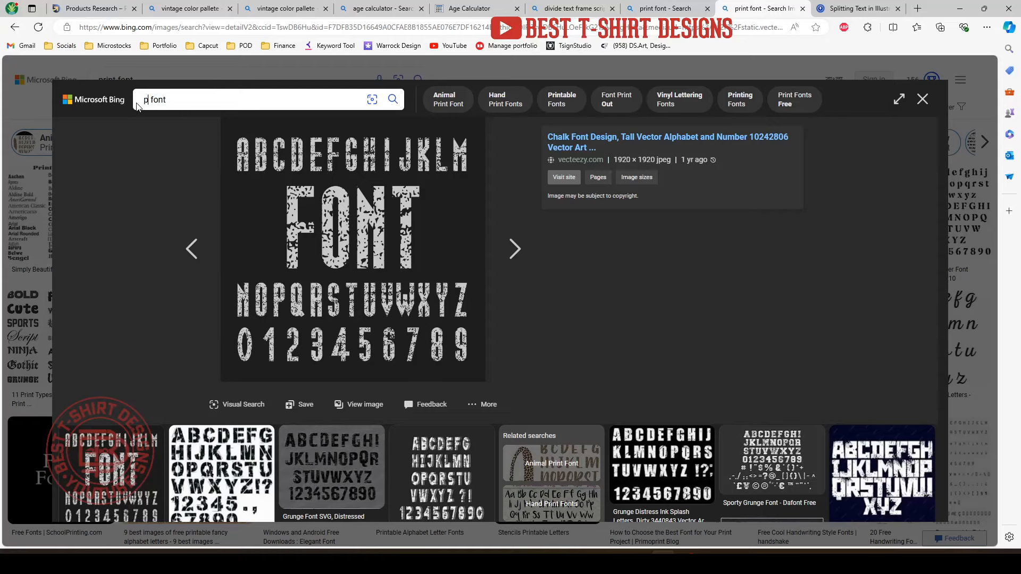
- Change the image search to "press font" and preview the Wide Press extended font
{"action": "type", "text": "ress"}
{"action": "key", "text": "Return"}
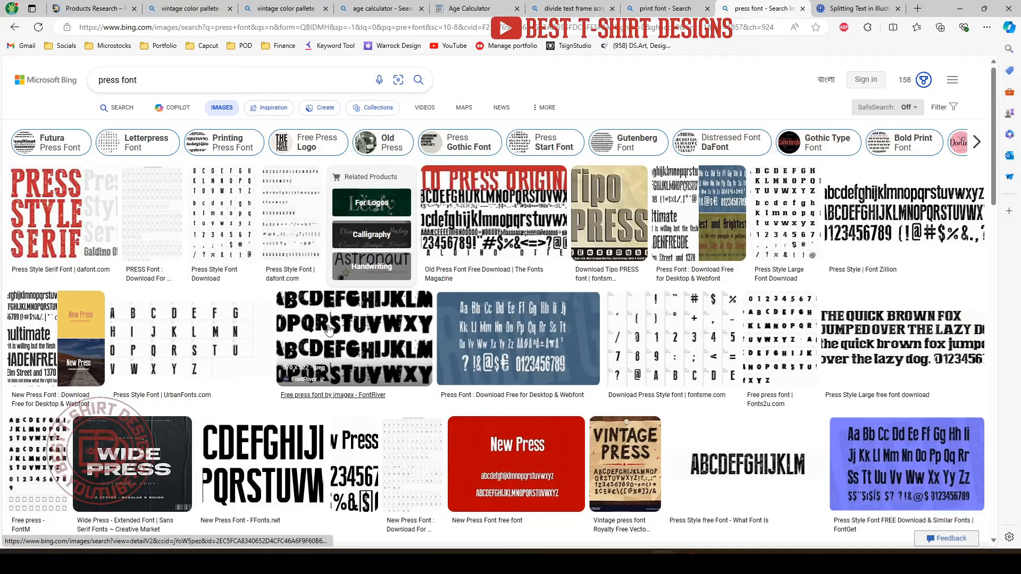
{"action": "left_click", "coordinate": [178, 434]}
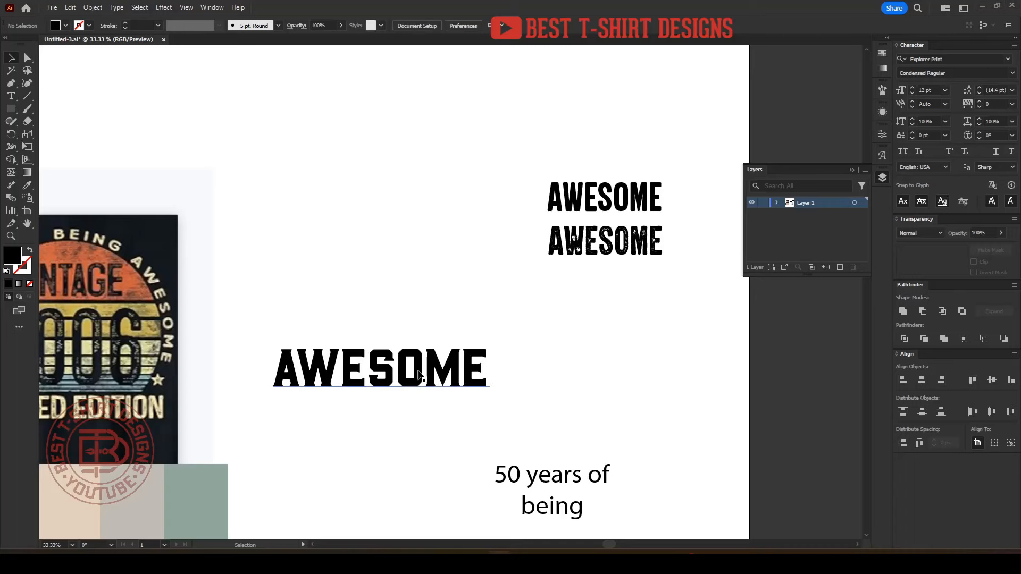
- Compare the plain and distressed Explorer AWESOME samples with the lettering in the vintage 2006 reference shirt
{"action": "left_click", "coordinate": [417, 375]}
{"action": "left_click", "coordinate": [548, 359]}
{"action": "left_click_drag", "start_coordinate": [349, 430], "coordinate": [419, 409]}
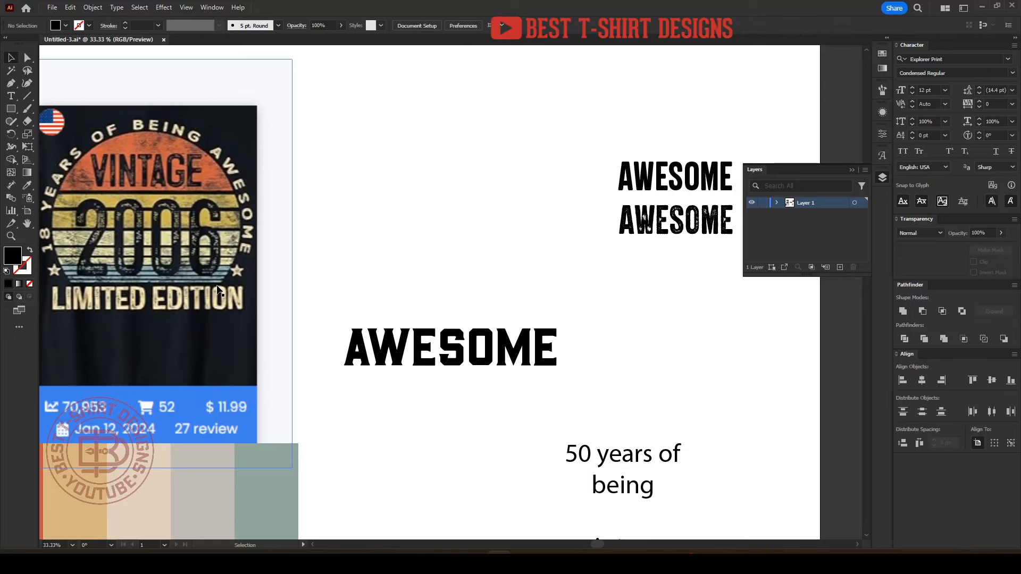
{"action": "scroll", "coordinate": [715, 217], "scroll_direction": "up", "scroll_amount": 2}
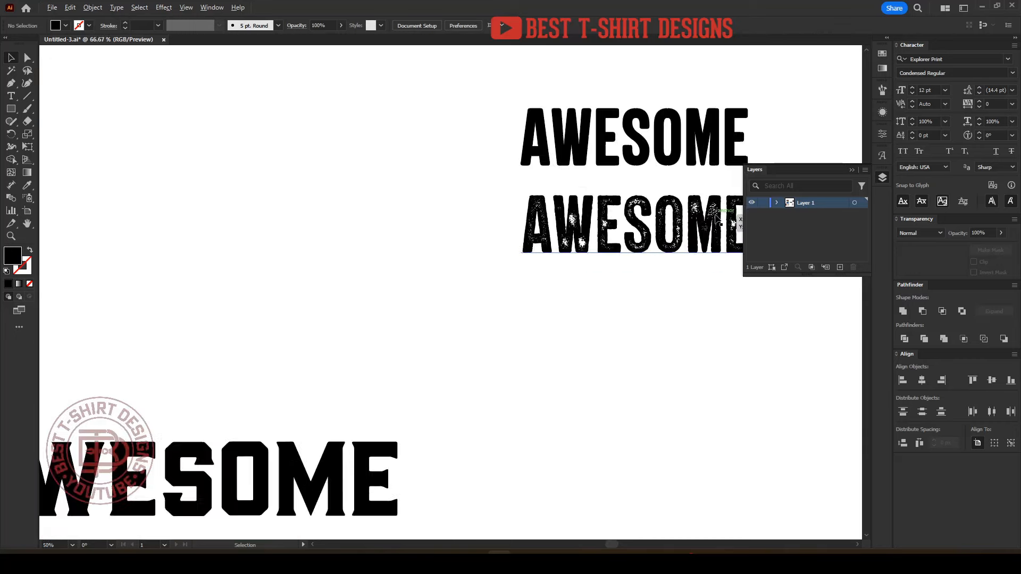
{"action": "scroll", "coordinate": [569, 240], "scroll_direction": "down", "scroll_amount": 1}
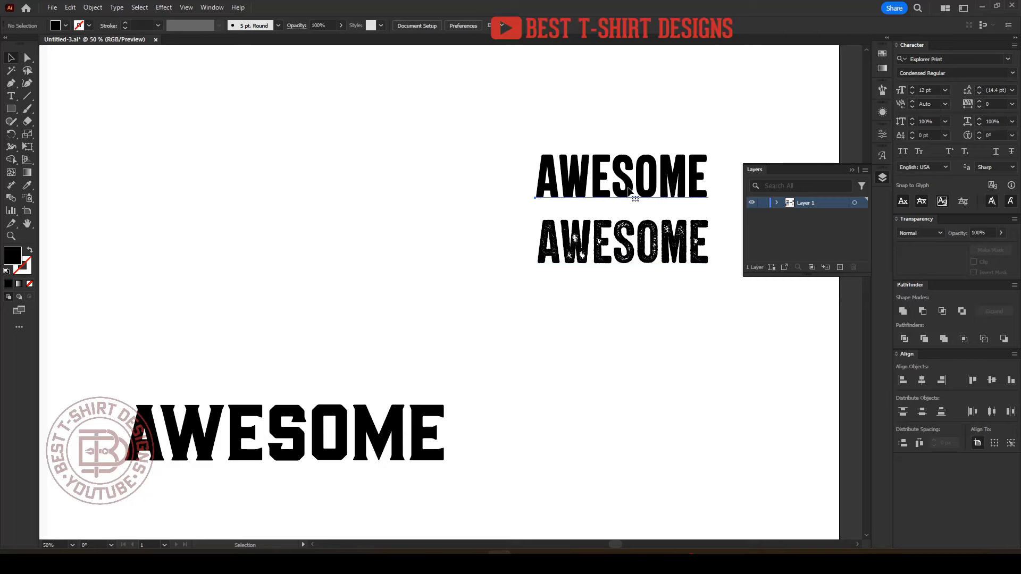
{"action": "left_click", "coordinate": [629, 191]}
{"action": "left_click", "coordinate": [617, 318]}
{"action": "scroll", "coordinate": [588, 319], "scroll_direction": "down", "scroll_amount": 1}
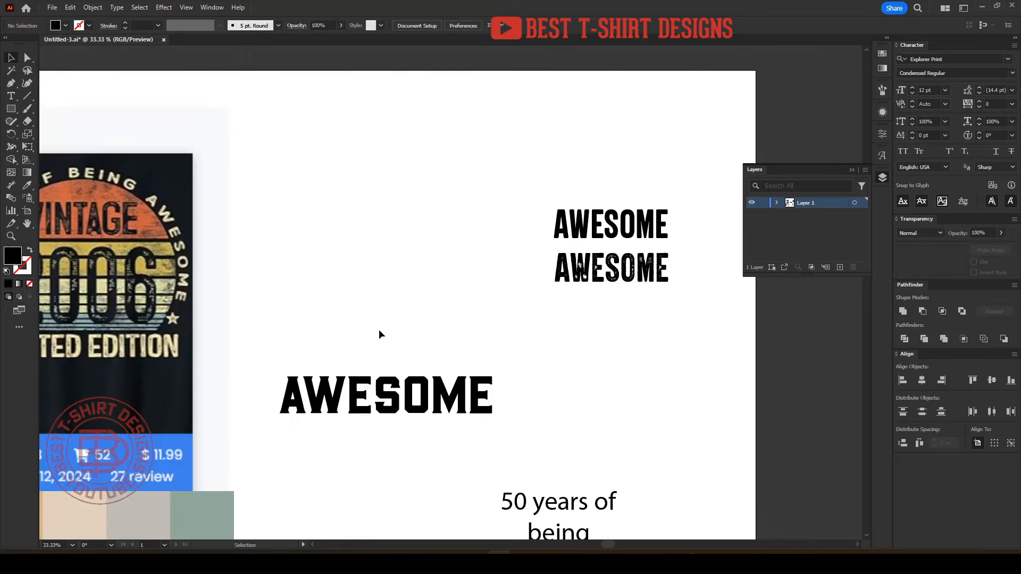
{"action": "scroll", "coordinate": [630, 323], "scroll_direction": "down", "scroll_amount": 1}
- Move the Barley AWESOME up beside the reference, place "50 years of" above it and match that line to the Explorer Condensed Regular sample
{"action": "left_click_drag", "start_coordinate": [463, 381], "coordinate": [495, 296]}
{"action": "left_click_drag", "start_coordinate": [575, 461], "coordinate": [451, 242]}
{"action": "key", "text": "i"}
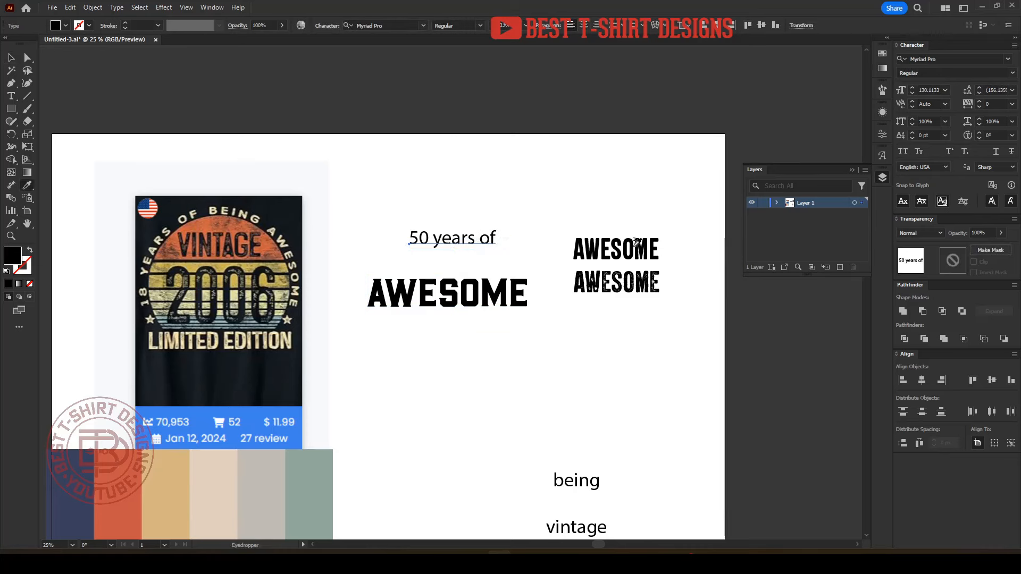
{"action": "left_click", "coordinate": [633, 246]}
{"action": "key", "text": "v"}
{"action": "left_click_drag", "start_coordinate": [499, 232], "coordinate": [467, 257]}
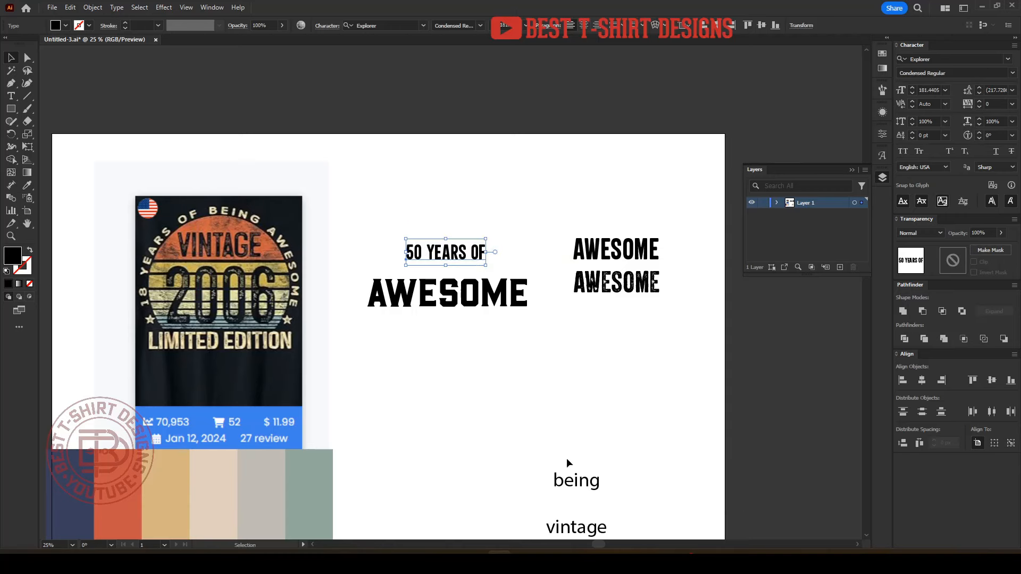
- Extend the upper line to read 50 YEARS OF BEING and place it closely above the Barley AWESOME
{"action": "left_click_drag", "start_coordinate": [582, 482], "coordinate": [470, 361]}
{"action": "scroll", "coordinate": [541, 326], "scroll_direction": "up", "scroll_amount": 2}
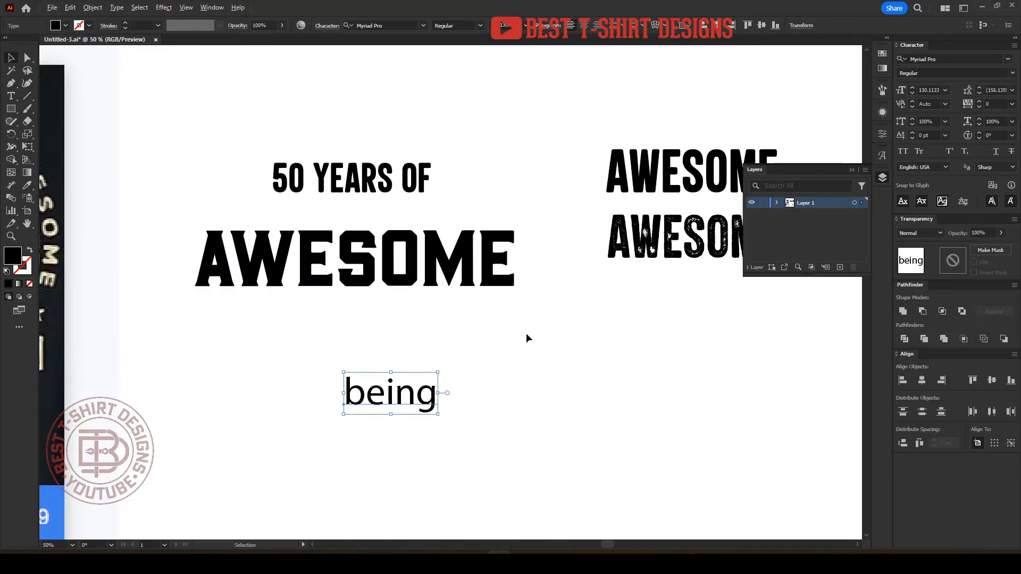
{"action": "double_click", "coordinate": [429, 177]}
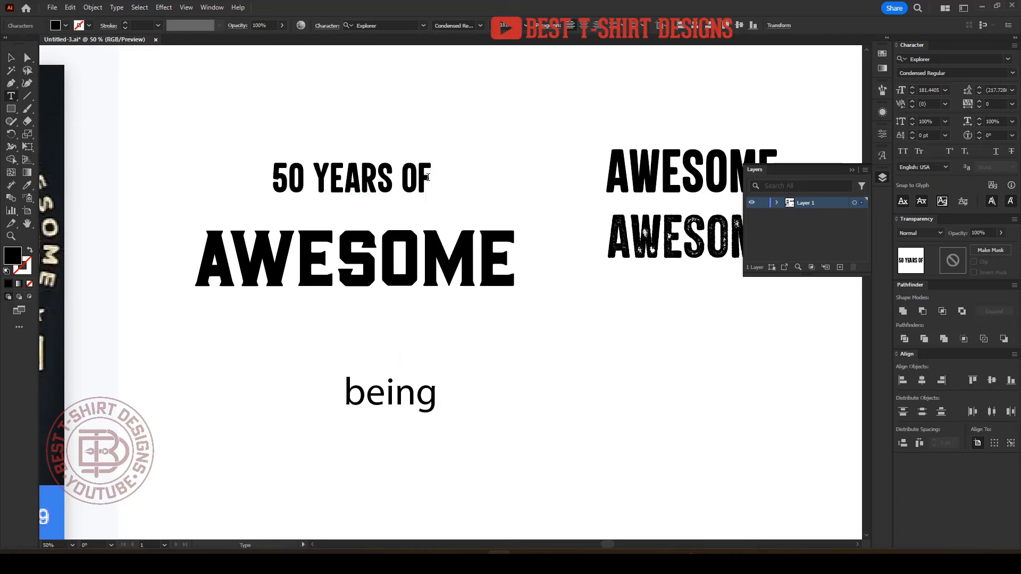
{"action": "type", "text": "BEING"}
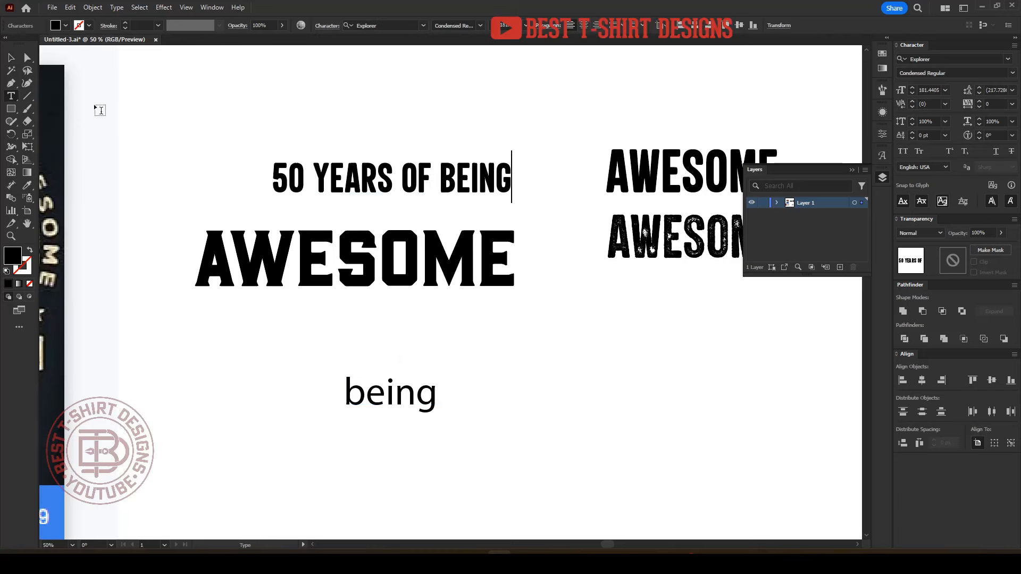
{"action": "left_click", "coordinate": [12, 61]}
{"action": "left_click_drag", "start_coordinate": [492, 184], "coordinate": [468, 216]}
- Move the leftover word "being" and the reference shirt image outward, away from the main lettering
{"action": "left_click_drag", "start_coordinate": [394, 400], "coordinate": [698, 390]}
{"action": "scroll", "coordinate": [512, 313], "scroll_direction": "down", "scroll_amount": 1}
{"action": "left_click_drag", "start_coordinate": [639, 360], "coordinate": [728, 349]}
{"action": "left_click", "coordinate": [567, 357]}
{"action": "scroll", "coordinate": [542, 313], "scroll_direction": "down", "scroll_amount": 1}
{"action": "scroll", "coordinate": [541, 314], "scroll_direction": "down", "scroll_amount": 1}
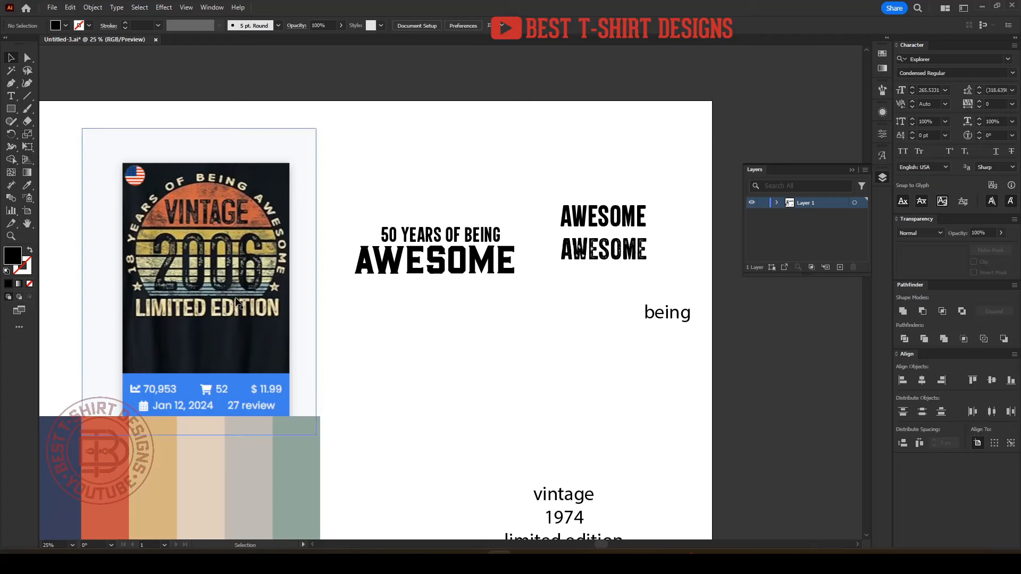
{"action": "left_click_drag", "start_coordinate": [237, 303], "coordinate": [208, 290]}
{"action": "left_click", "coordinate": [510, 354]}
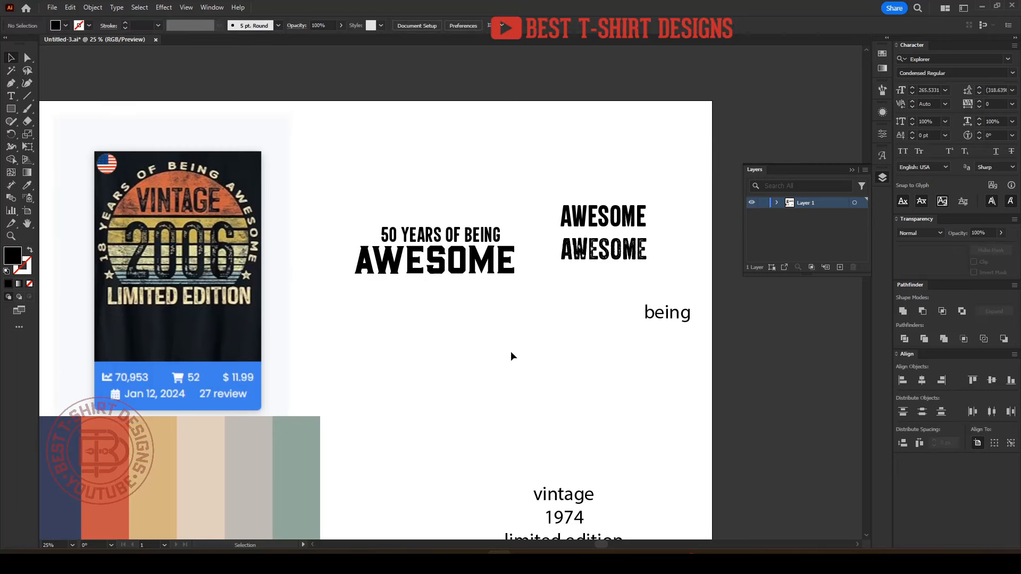
{"action": "scroll", "coordinate": [515, 381], "scroll_direction": "down", "scroll_amount": 2}
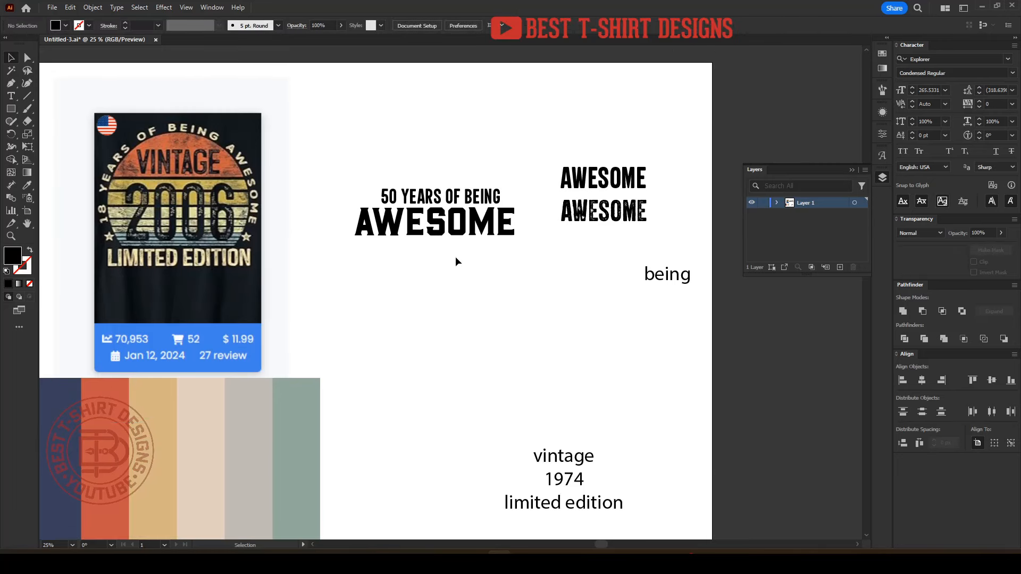
- Place the word "vintage" below AWESOME and match it to the Explorer style of the 50 YEARS OF BEING line
{"action": "left_click_drag", "start_coordinate": [567, 459], "coordinate": [433, 293]}
{"action": "key", "text": "i"}
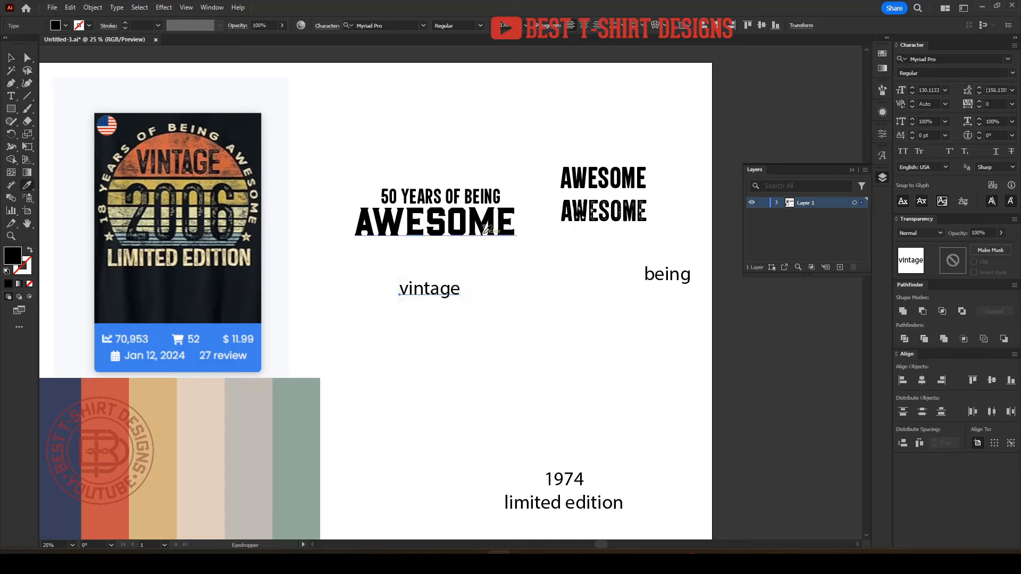
{"action": "left_click", "coordinate": [485, 223]}
{"action": "key", "text": "v"}
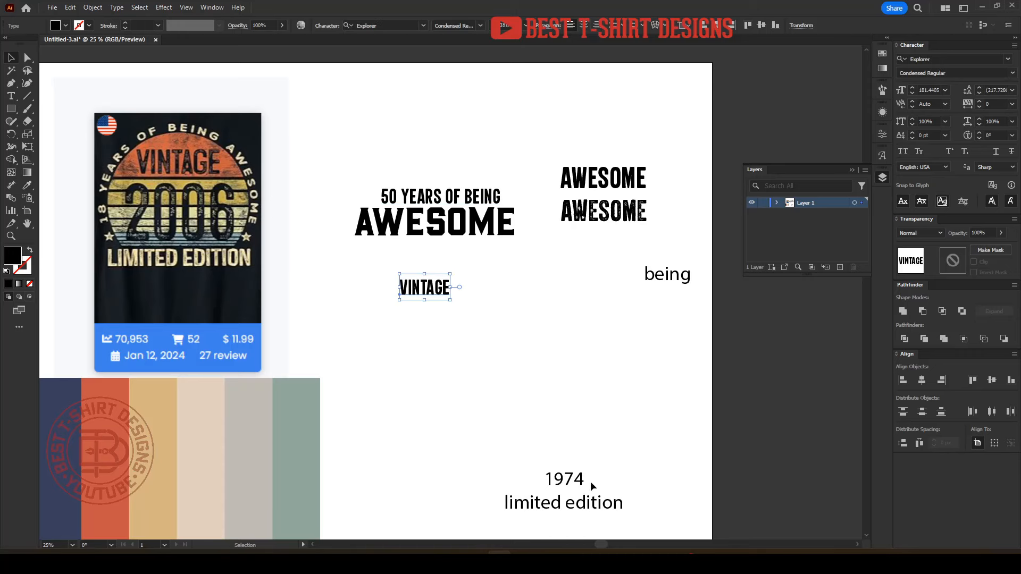
- Place 1974 under VINTAGE and match it to the large Barley style of AWESOME
{"action": "left_click_drag", "start_coordinate": [572, 480], "coordinate": [493, 329]}
{"action": "key", "text": "i"}
{"action": "left_click", "coordinate": [481, 223]}
{"action": "key", "text": "v"}
- Place "limited edition" under 1974 and match it to the Explorer style of the 50 YEARS OF BEING line
{"action": "left_click_drag", "start_coordinate": [589, 506], "coordinate": [517, 372]}
{"action": "key", "text": "i"}
{"action": "left_click", "coordinate": [473, 198]}
{"action": "key", "text": "v"}
- Center-align all five text lines, from 50 YEARS OF BEING to LIMITED EDITION, on a common vertical axis
{"action": "left_click_drag", "start_coordinate": [497, 421], "coordinate": [375, 143]}
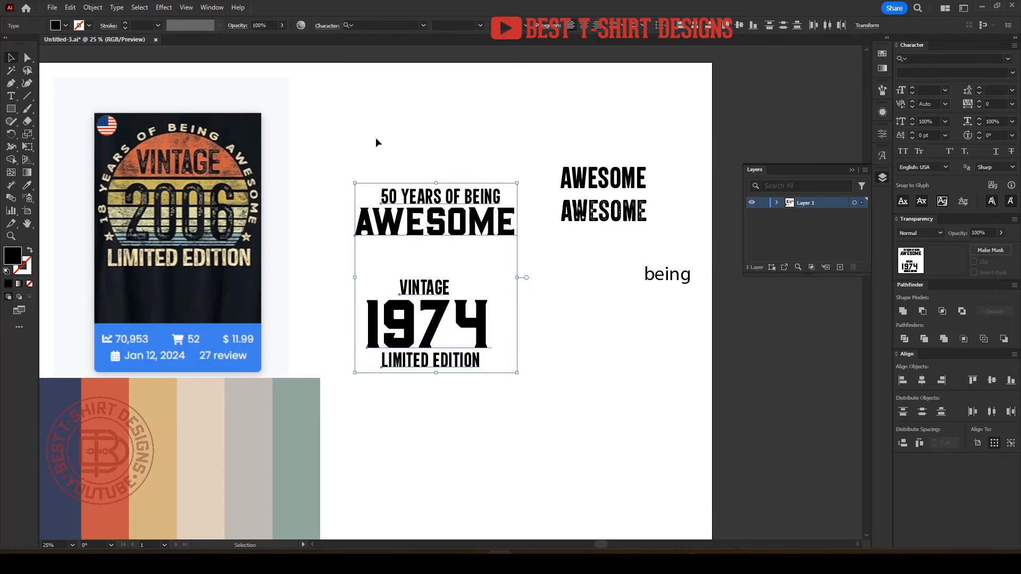
{"action": "left_click", "coordinate": [694, 25]}
{"action": "left_click", "coordinate": [595, 286]}
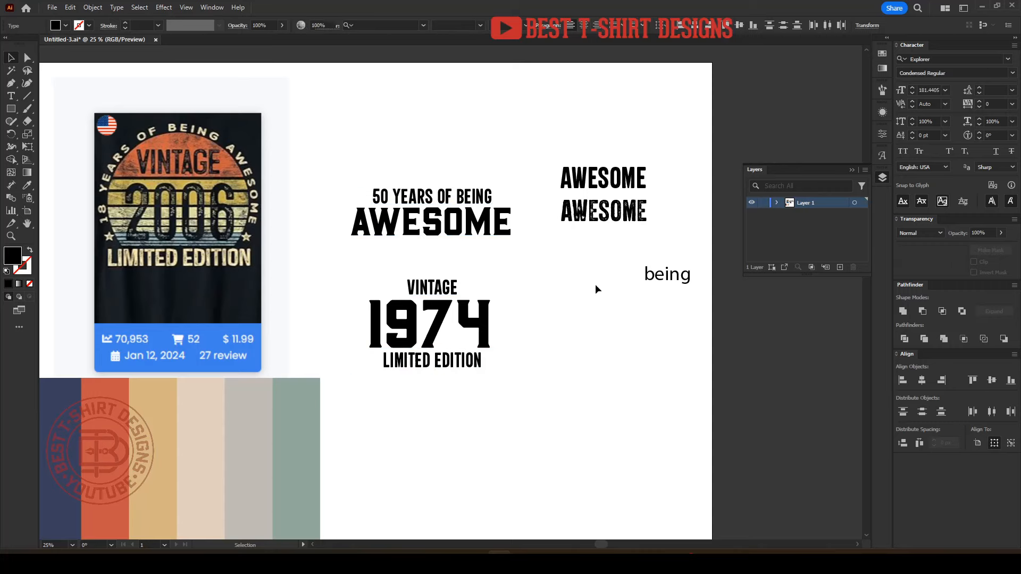
- Shift VINTAGE, 1974 and LIMITED EDITION down together to widen the gap below AWESOME
{"action": "scroll", "coordinate": [427, 330], "scroll_direction": "up", "scroll_amount": 1}
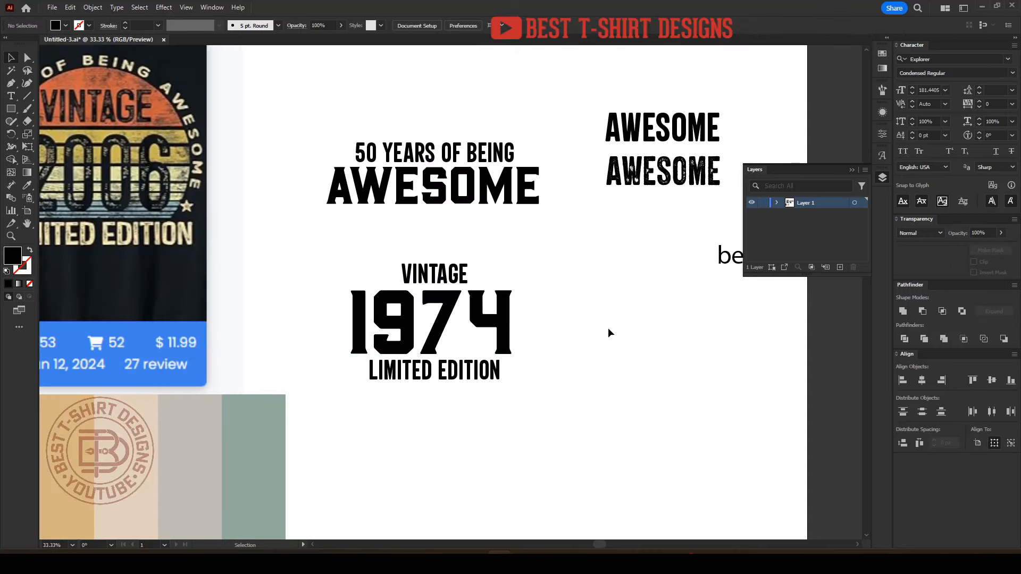
{"action": "left_click_drag", "start_coordinate": [364, 252], "coordinate": [600, 451]}
{"action": "key", "text": "shift+Down"}
{"action": "key", "text": "shift+Down"}
{"action": "key", "text": "shift+Down"}
{"action": "key", "text": "shift+Down"}
{"action": "key", "text": "shift+Down"}
{"action": "key", "text": "shift+Down"}
{"action": "key", "text": "shift+Down"}
{"action": "key", "text": "shift+Down"}
{"action": "key", "text": "shift+Down"}
{"action": "key", "text": "shift+Down"}
{"action": "key", "text": "shift+Down"}
{"action": "key", "text": "shift+Down"}
{"action": "key", "text": "shift+Down"}
{"action": "key", "text": "shift+Down"}
{"action": "key", "text": "shift+Down"}
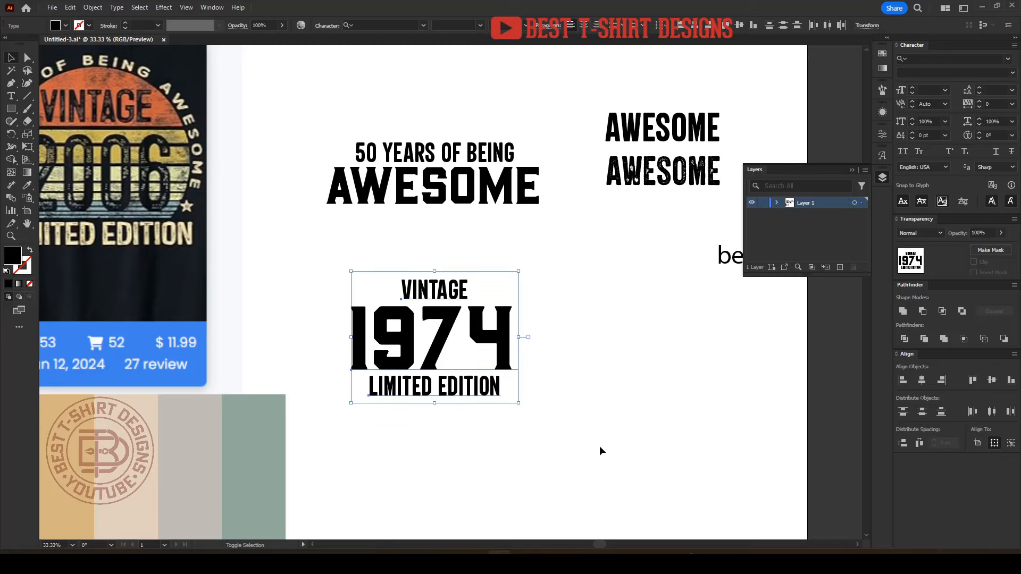
{"action": "left_click", "coordinate": [600, 447]}
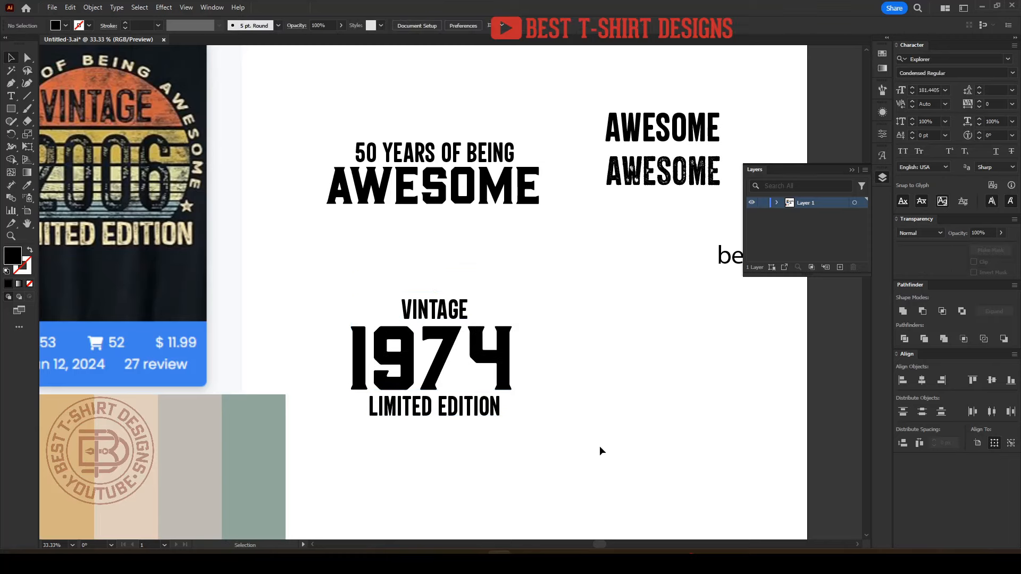
- Capture the DAD GRANDPA GREAT-GRANDPA shirt design from the PodCs product listings in the browser and paste it into the Illustrator document
{"action": "left_click", "coordinate": [656, 553]}
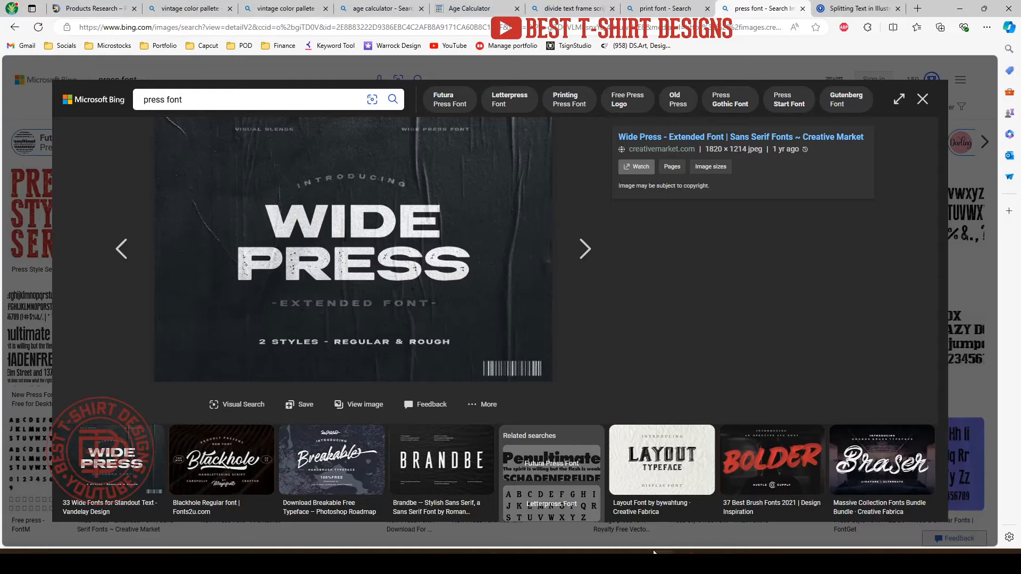
{"action": "left_click", "coordinate": [118, 6]}
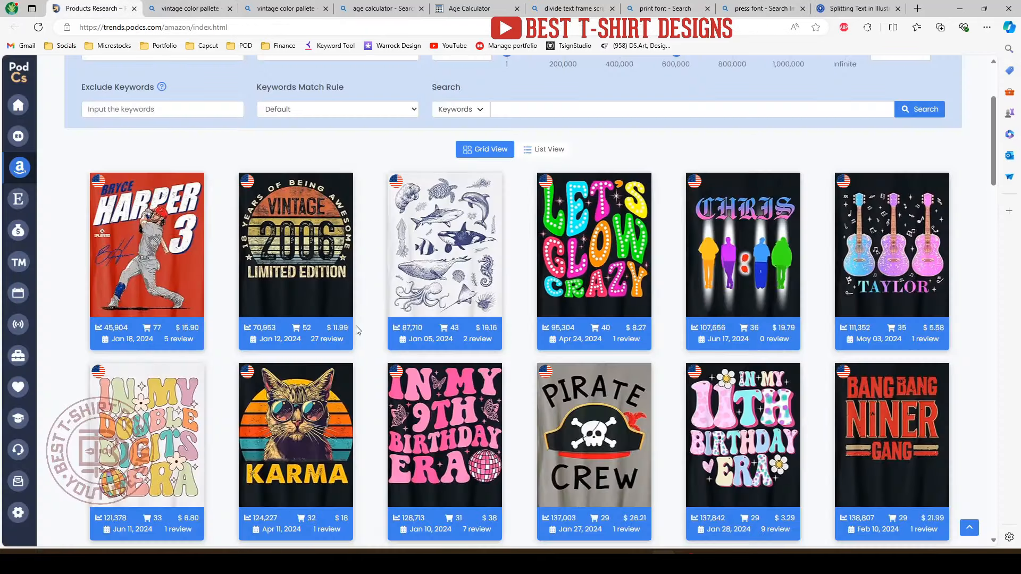
{"action": "scroll", "coordinate": [366, 324], "scroll_direction": "down", "scroll_amount": 4}
{"action": "scroll", "coordinate": [366, 324], "scroll_direction": "down", "scroll_amount": 12}
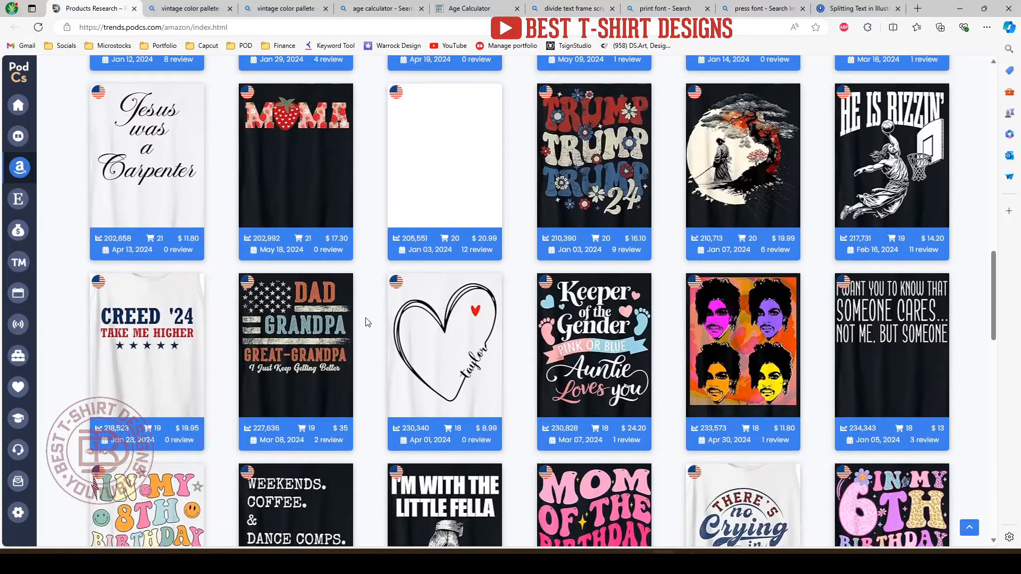
{"action": "mouse_move", "coordinate": [309, 341]}
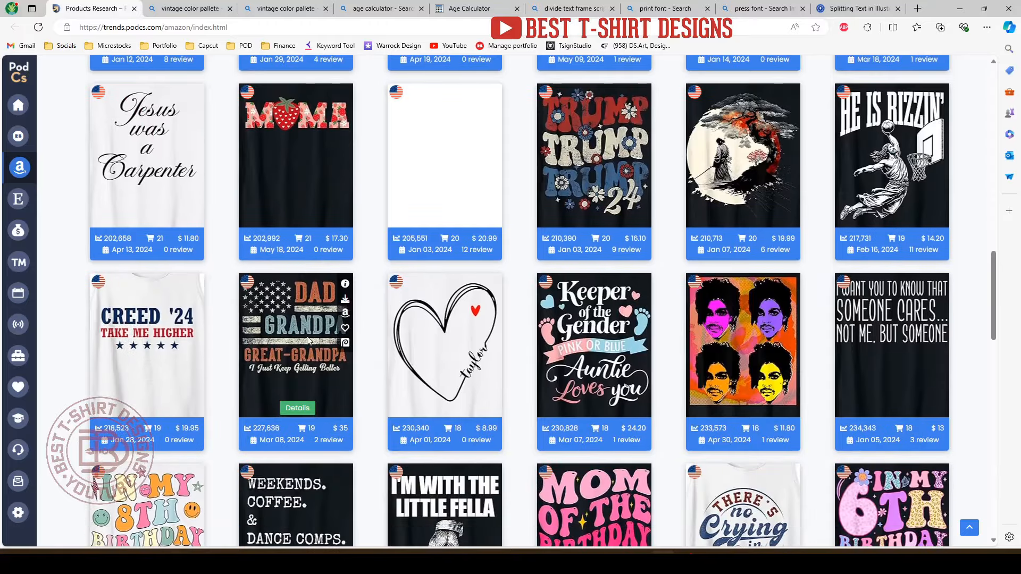
{"action": "key", "text": "Print"}
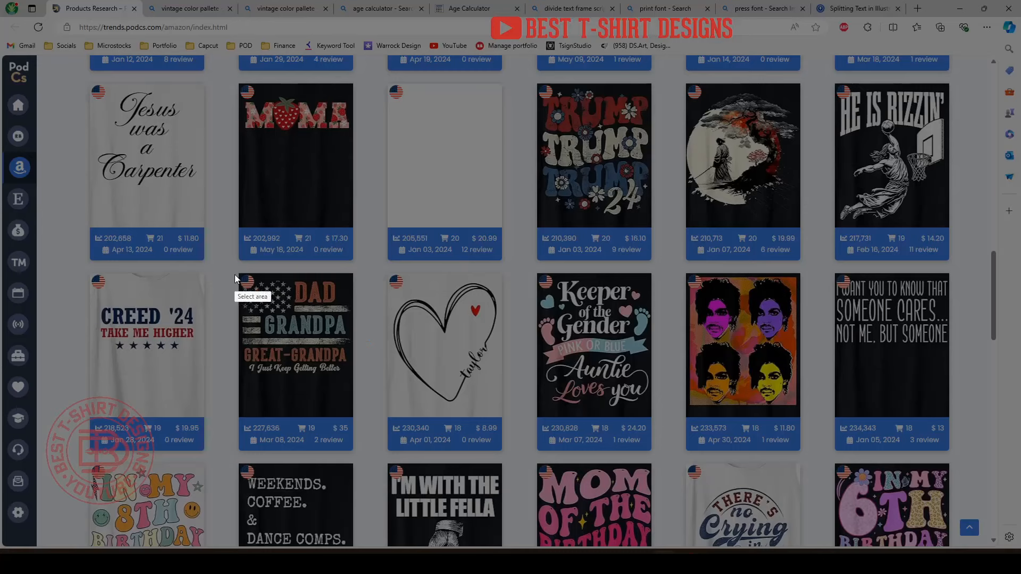
{"action": "left_click_drag", "start_coordinate": [228, 261], "coordinate": [361, 417]}
{"action": "key", "text": "ctrl+c"}
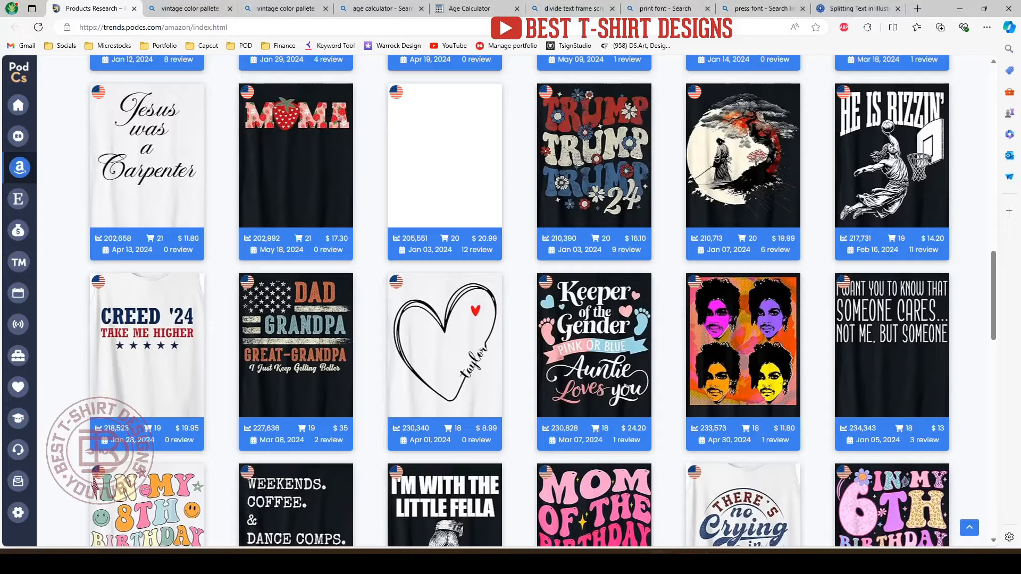
{"action": "key", "text": "alt+Tab"}
{"action": "key", "text": "ctrl+v"}
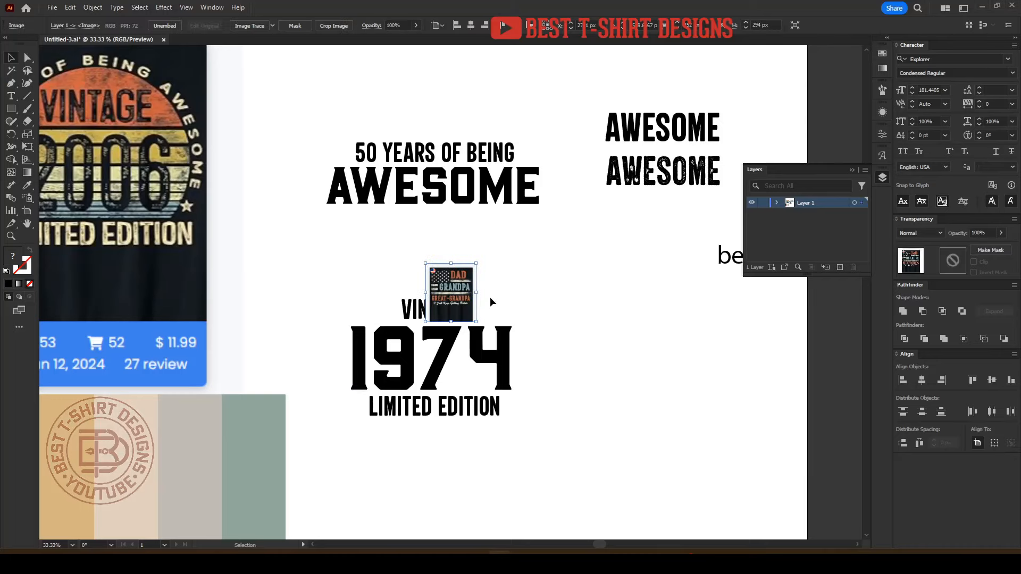
- Enlarge the pasted DAD GRANDPA GREAT-GRANDPA reference image and place it at the artboard's lower right edge, clear of the lettering
{"action": "left_click_drag", "start_coordinate": [479, 292], "coordinate": [612, 297]}
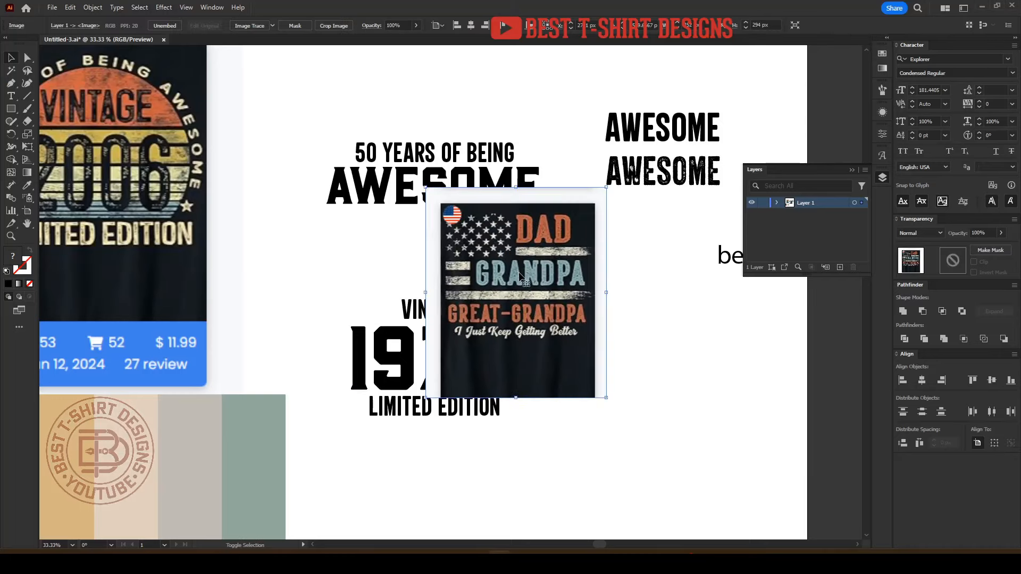
{"action": "left_click_drag", "start_coordinate": [535, 288], "coordinate": [670, 381]}
{"action": "left_click", "coordinate": [544, 420]}
{"action": "left_click_drag", "start_coordinate": [629, 421], "coordinate": [677, 427]}
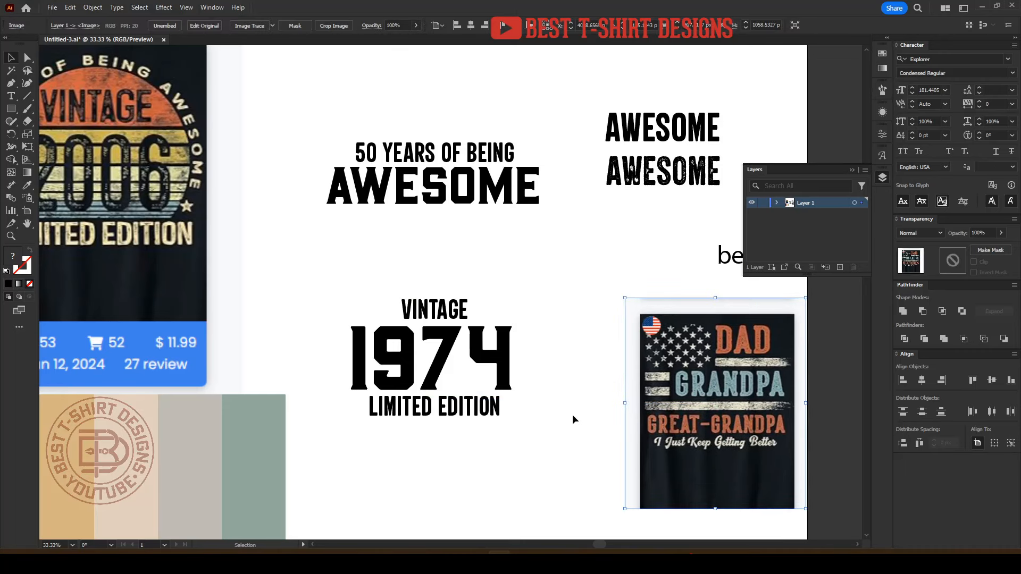
{"action": "left_click", "coordinate": [572, 415]}
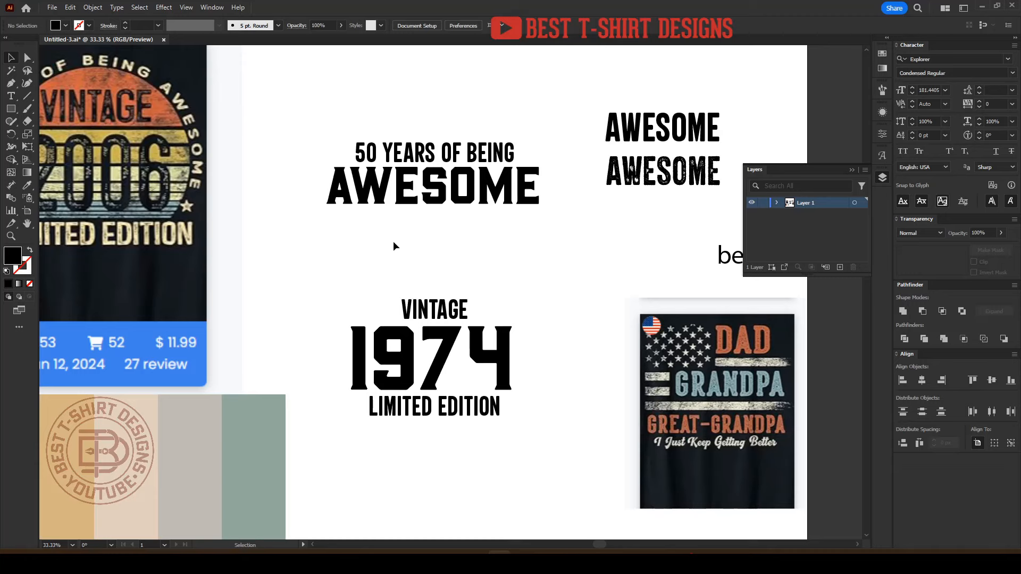
{"action": "left_click_drag", "start_coordinate": [326, 110], "coordinate": [550, 442]}
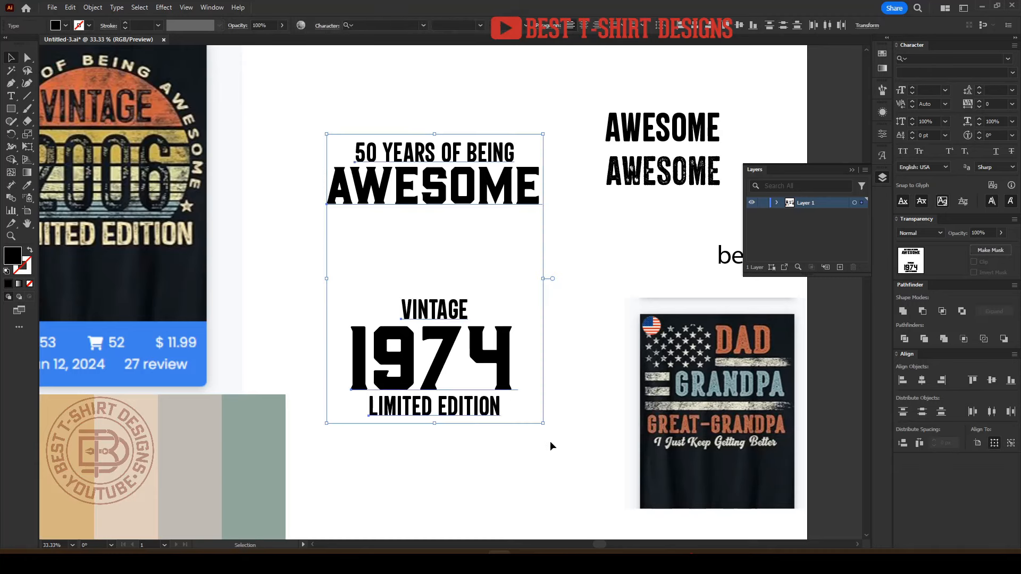
{"action": "left_click", "coordinate": [603, 342]}
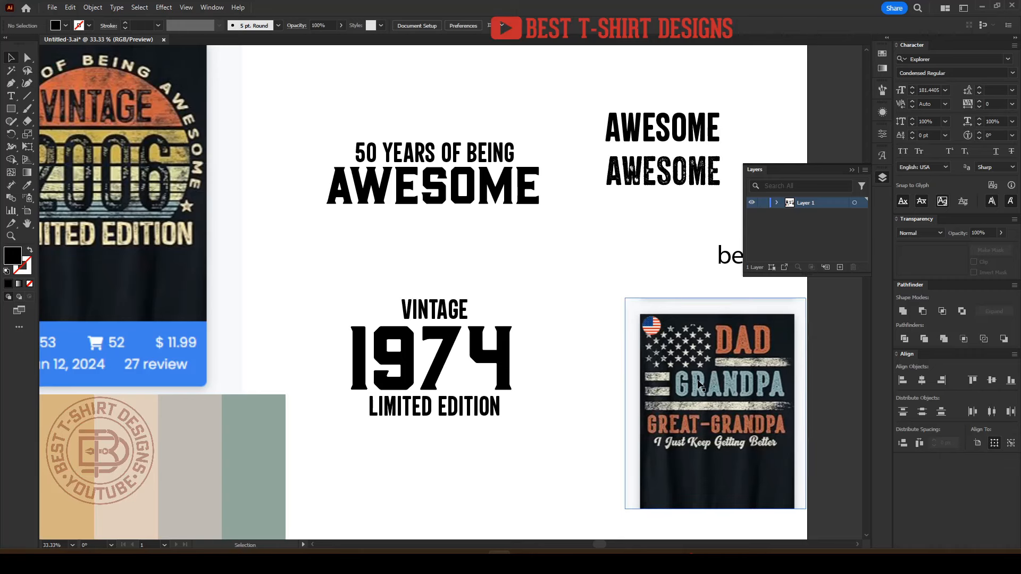
{"action": "left_click_drag", "start_coordinate": [666, 388], "coordinate": [712, 390]}
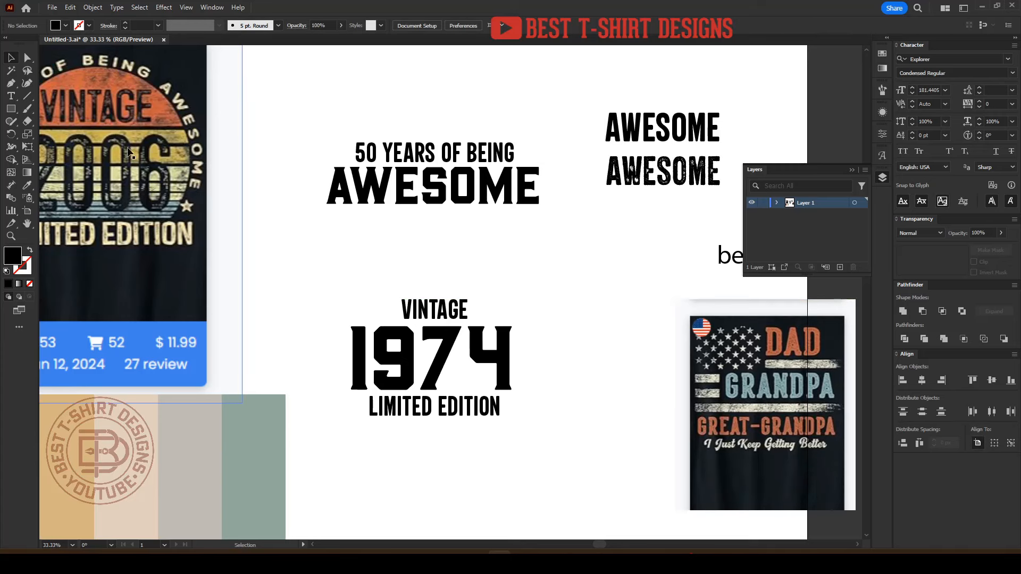
- Move VINTAGE, 1974 and LIMITED EDITION up together so they sit directly below AWESOME
{"action": "left_click_drag", "start_coordinate": [444, 351], "coordinate": [445, 264]}
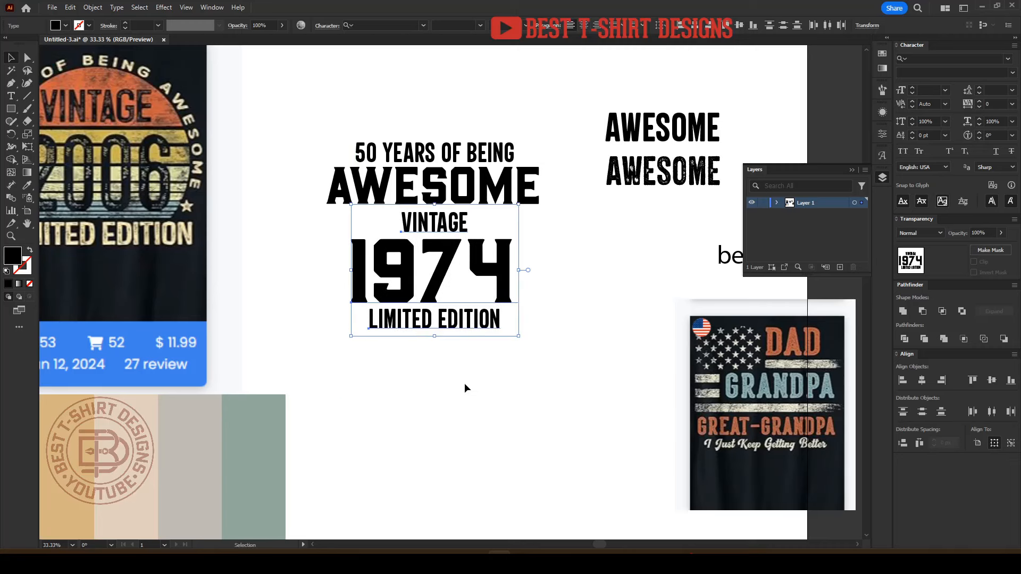
{"action": "left_click_drag", "start_coordinate": [465, 386], "coordinate": [360, 80]}
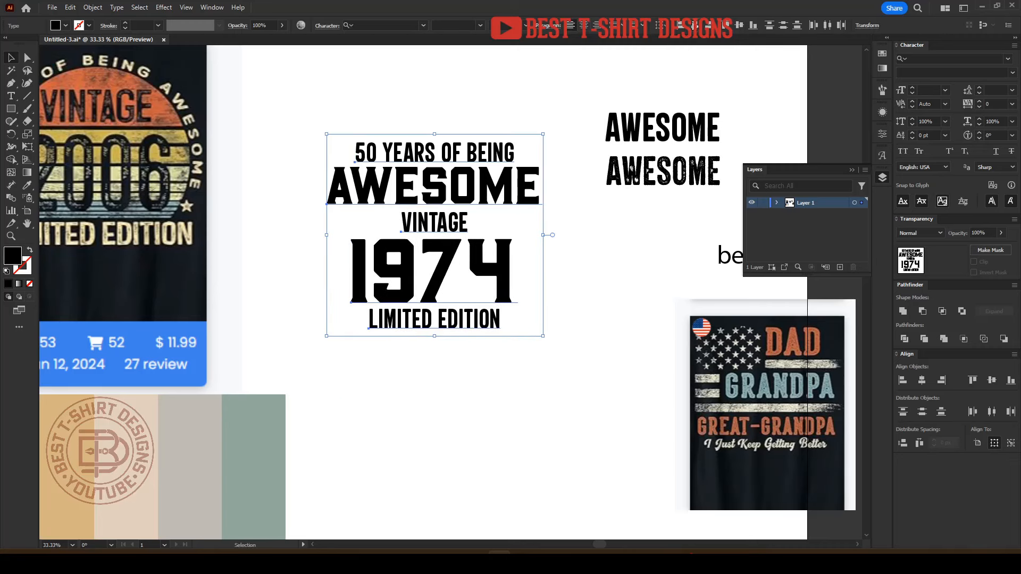
{"action": "left_click", "coordinate": [614, 261]}
- Apply a horizontal Arc Lower warp with a -20% bend to the AWESOME line of the main lettering
{"action": "left_click", "coordinate": [456, 178]}
{"action": "scroll", "coordinate": [452, 97], "scroll_direction": "up", "scroll_amount": 1}
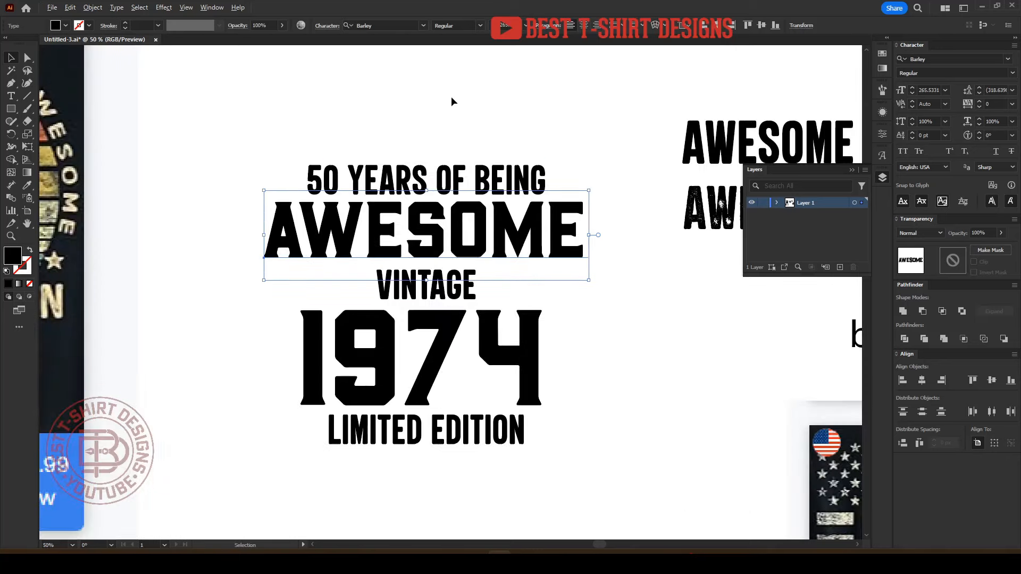
{"action": "left_click", "coordinate": [165, 9]}
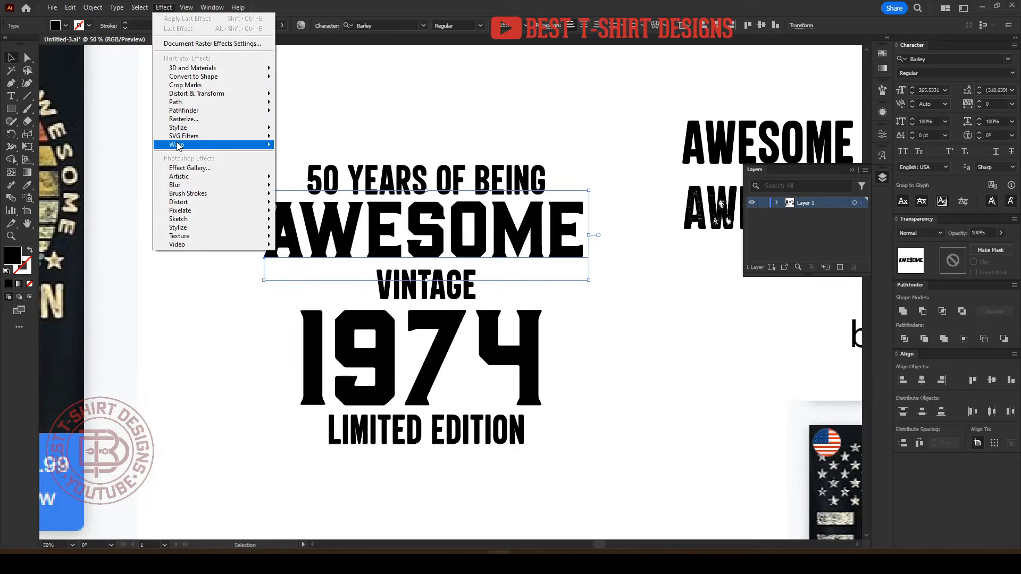
{"action": "mouse_move", "coordinate": [179, 145]}
{"action": "left_click", "coordinate": [311, 158]}
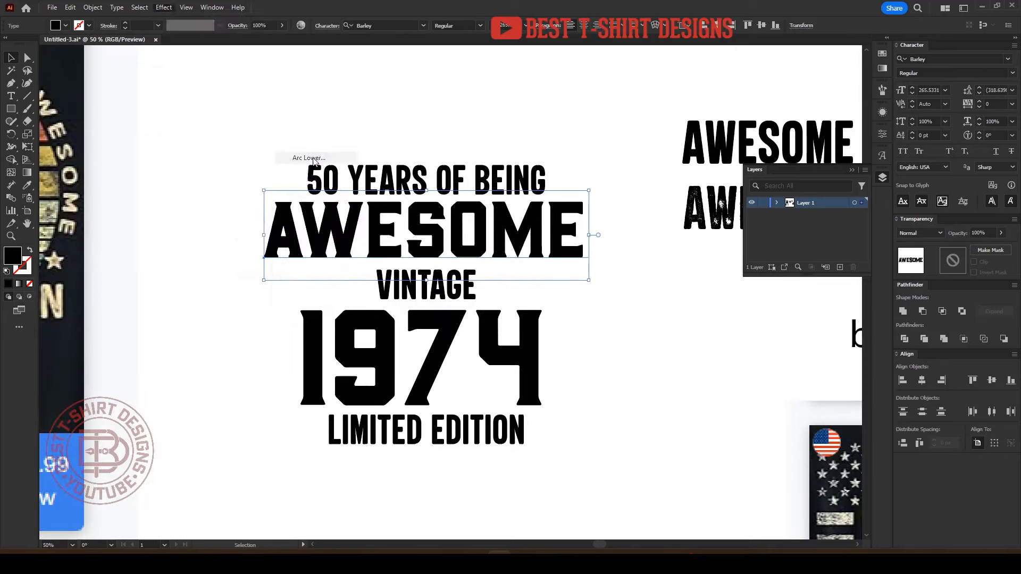
{"action": "key", "text": "shift+Down"}
{"action": "key", "text": "shift+Down"}
{"action": "key", "text": "shift+Down"}
{"action": "key", "text": "shift+Down"}
{"action": "key", "text": "shift+Down"}
{"action": "key", "text": "shift+Down"}
{"action": "key", "text": "shift+Down"}
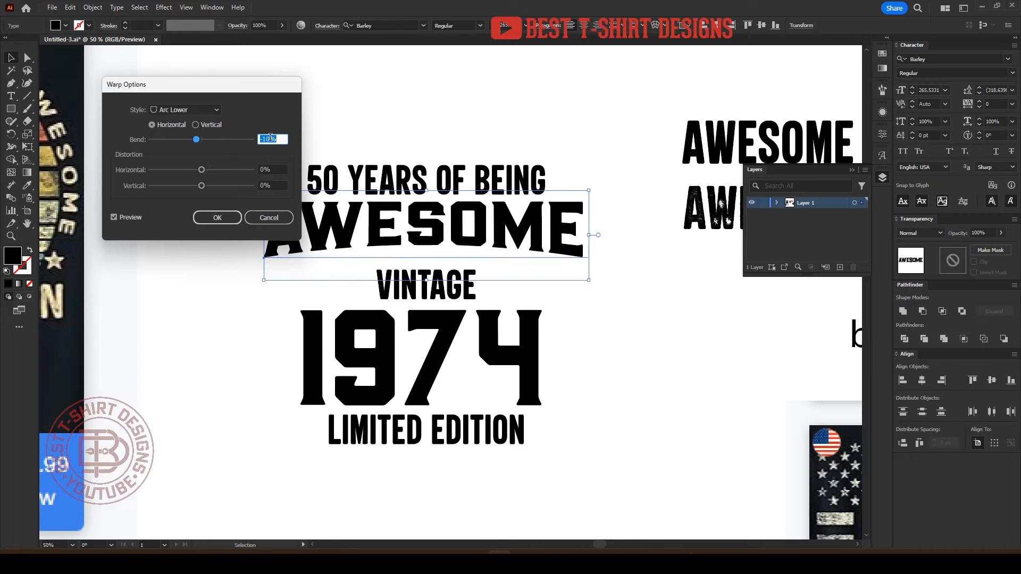
{"action": "left_click", "coordinate": [218, 219]}
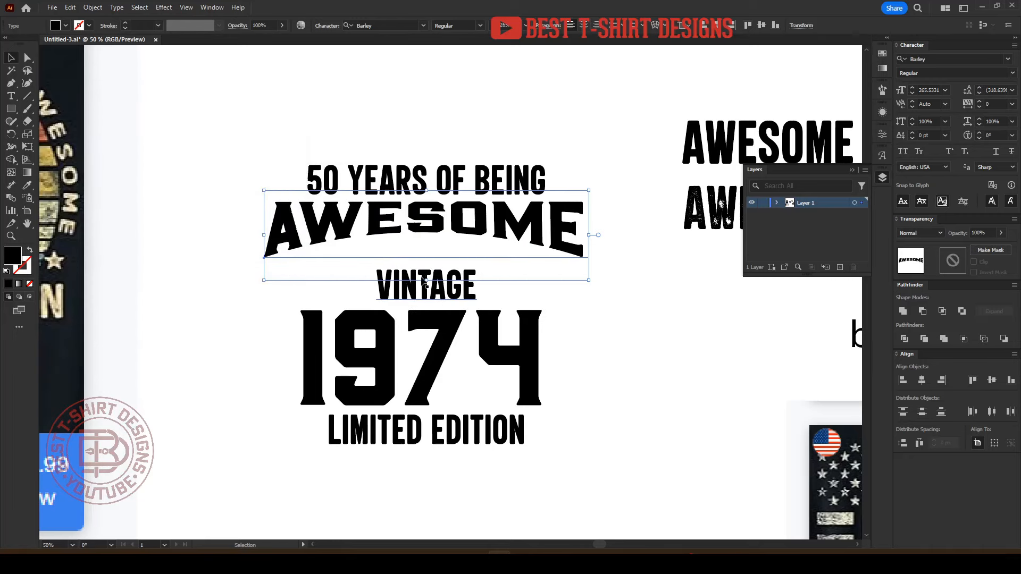
- Stretch AWESOME slightly downward, and raise VINTAGE into its arch with 1974 close beneath
{"action": "left_click_drag", "start_coordinate": [425, 281], "coordinate": [425, 289]}
{"action": "left_click", "coordinate": [658, 325]}
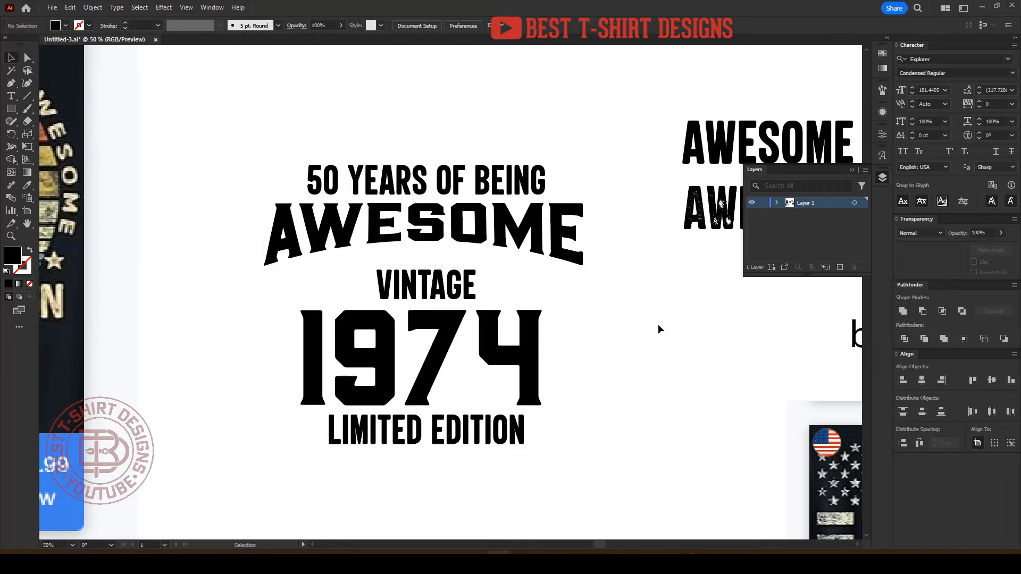
{"action": "scroll", "coordinate": [655, 329], "scroll_direction": "up", "scroll_amount": 1}
{"action": "left_click_drag", "start_coordinate": [412, 292], "coordinate": [412, 277]}
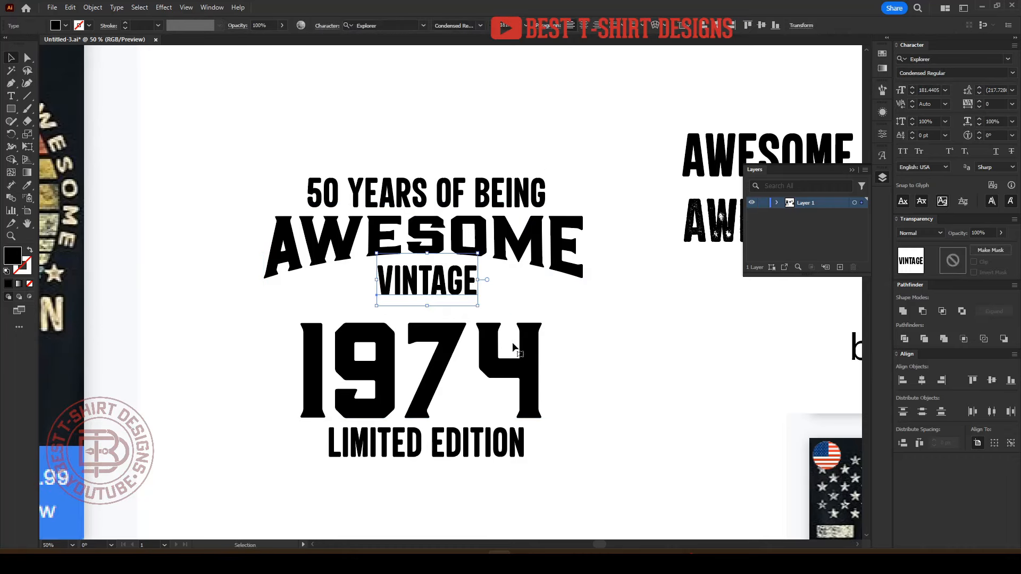
{"action": "left_click", "coordinate": [508, 380]}
{"action": "left_click_drag", "start_coordinate": [508, 383], "coordinate": [515, 366]}
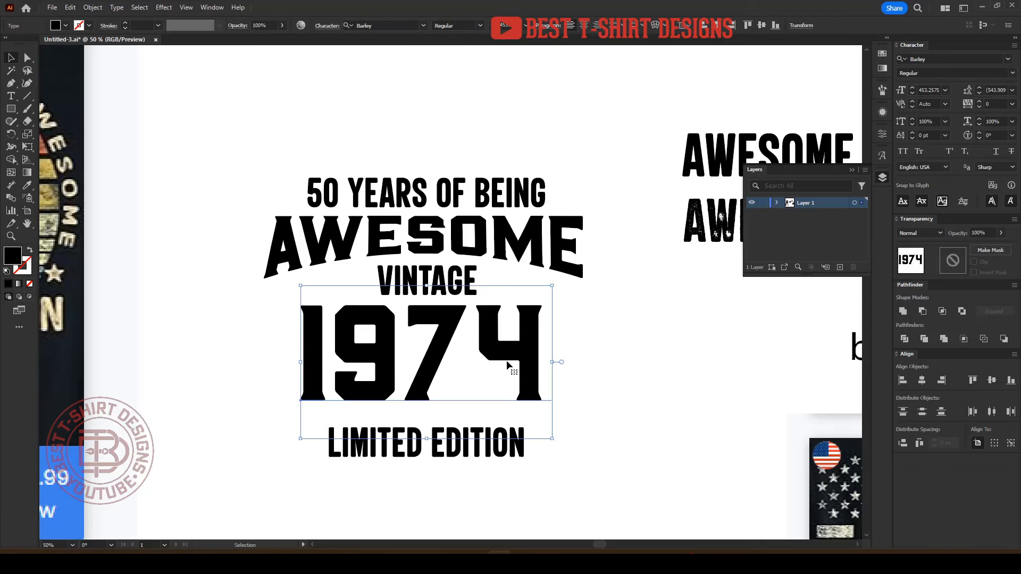
- Apply a horizontal Bulge warp with a -20% bend to the 1974 text
{"action": "left_click", "coordinate": [164, 7]}
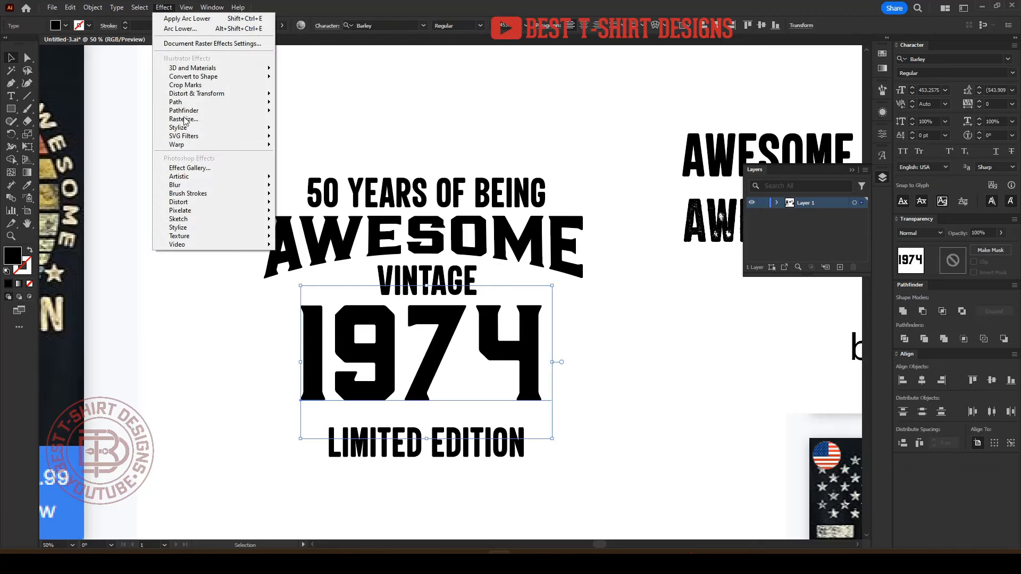
{"action": "mouse_move", "coordinate": [224, 145]}
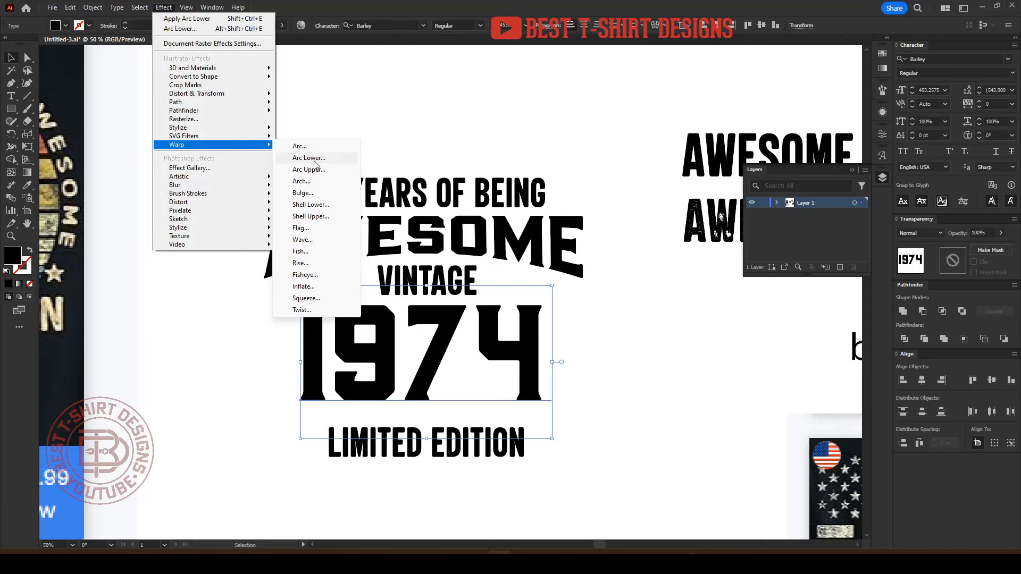
{"action": "left_click", "coordinate": [311, 194]}
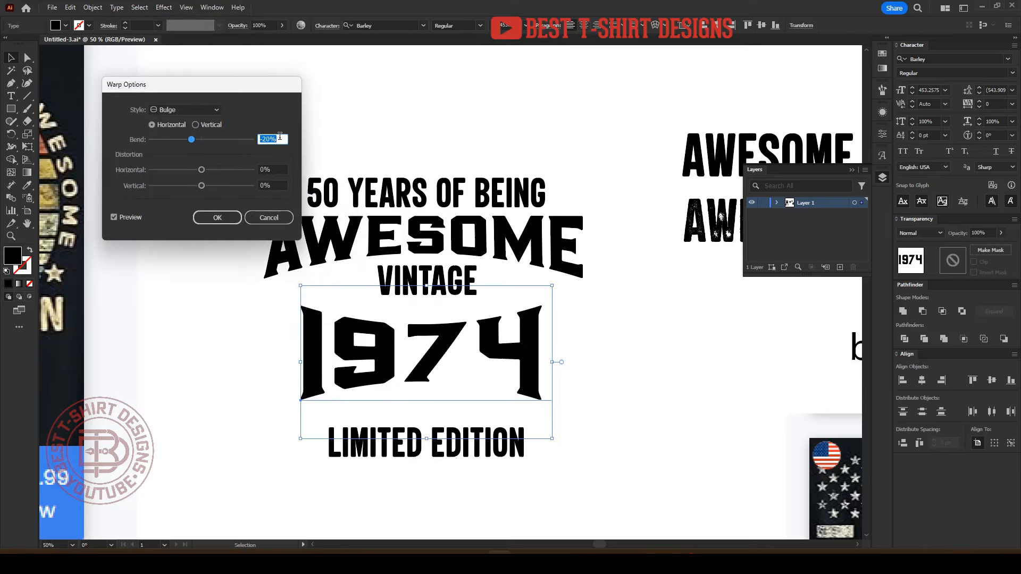
{"action": "key", "text": "shift+Up"}
{"action": "key", "text": "shift+Up"}
{"action": "key", "text": "shift+Up"}
{"action": "key", "text": "shift+Up"}
{"action": "key", "text": "shift+Up"}
{"action": "key", "text": "shift+Up"}
{"action": "key", "text": "shift+Up"}
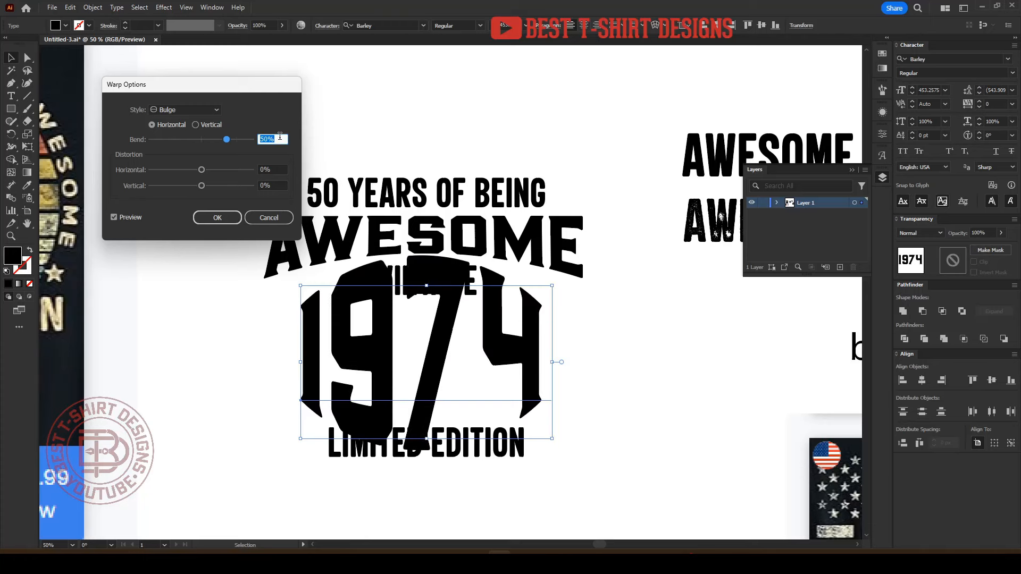
{"action": "key", "text": "shift+Down"}
{"action": "key", "text": "shift+Down"}
{"action": "key", "text": "shift+Down"}
{"action": "key", "text": "shift+Down"}
{"action": "key", "text": "shift+Down"}
{"action": "key", "text": "shift+Down"}
{"action": "key", "text": "shift+Down"}
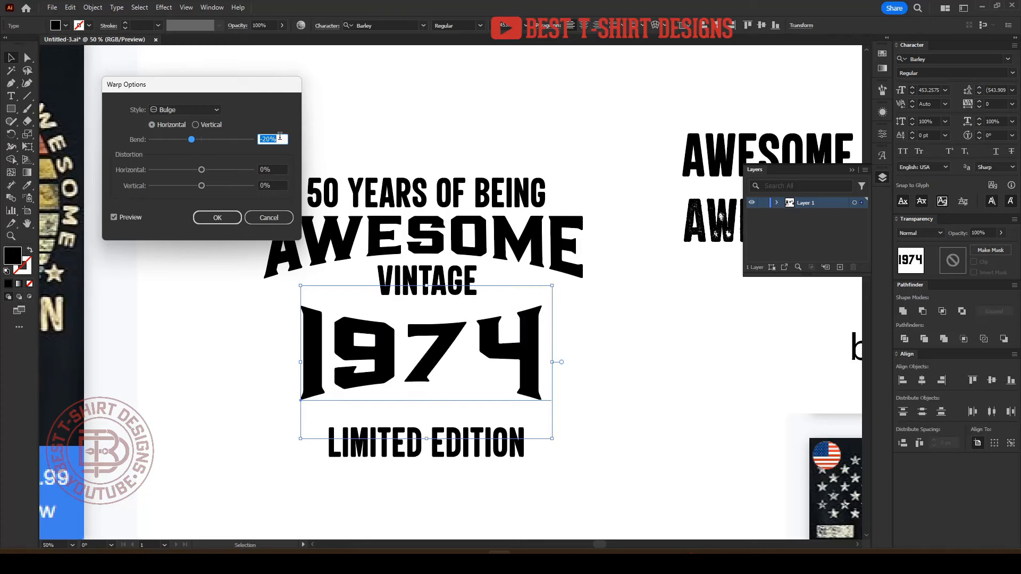
{"action": "left_click", "coordinate": [229, 221]}
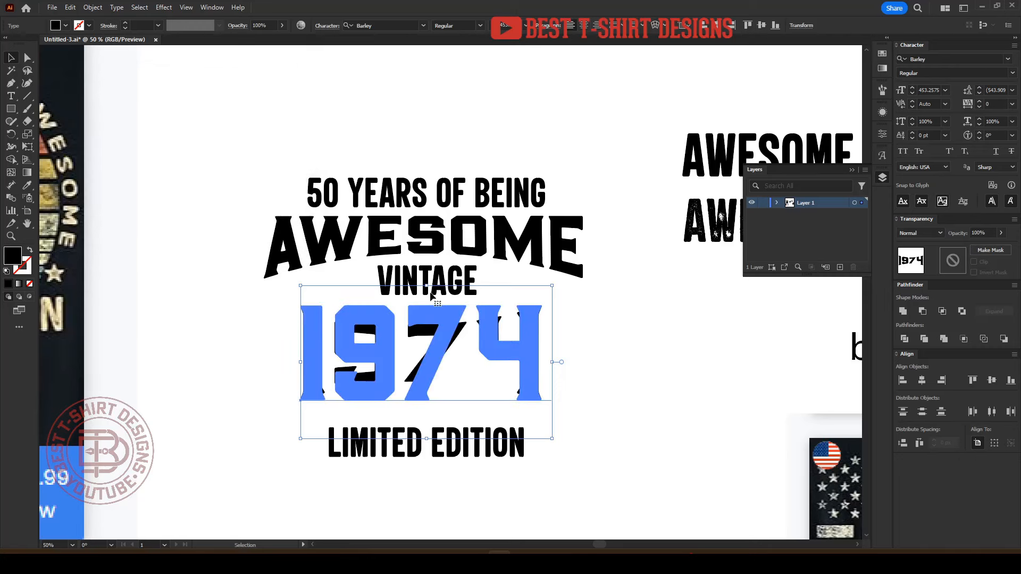
- Make 1974 slightly taller and move it up so its curved top hugs VINTAGE
{"action": "left_click_drag", "start_coordinate": [427, 285], "coordinate": [428, 276]}
{"action": "left_click", "coordinate": [566, 434]}
{"action": "left_click_drag", "start_coordinate": [518, 360], "coordinate": [515, 352]}
{"action": "left_click", "coordinate": [540, 433]}
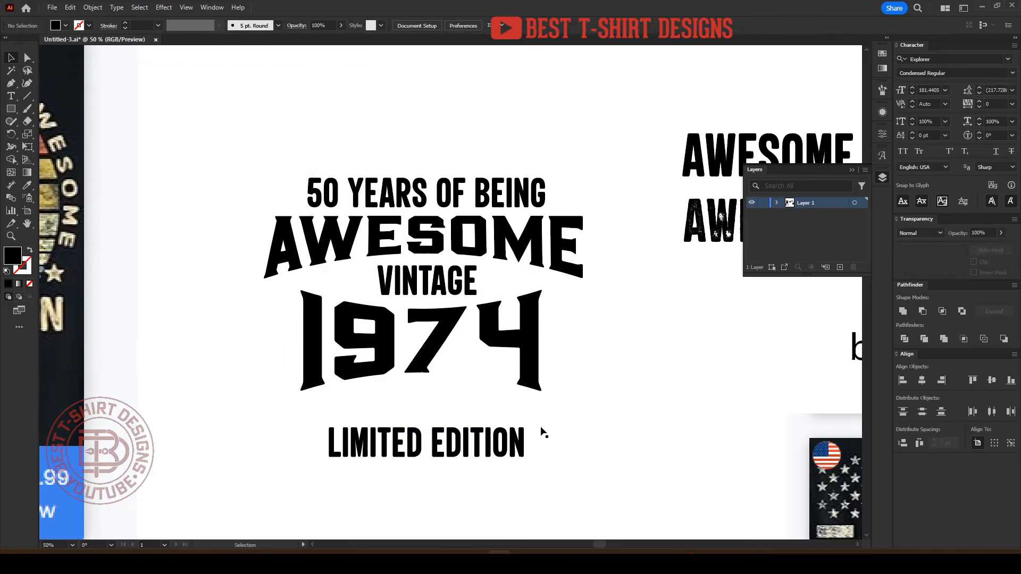
- Shrink LIMITED EDITION and tuck it directly under 1974, aligning all five text lines on a common vertical axis
{"action": "left_click", "coordinate": [514, 454]}
{"action": "left_click_drag", "start_coordinate": [526, 443], "coordinate": [470, 405]}
{"action": "left_click_drag", "start_coordinate": [598, 446], "coordinate": [365, 104]}
{"action": "left_click", "coordinate": [695, 25]}
{"action": "left_click", "coordinate": [506, 95]}
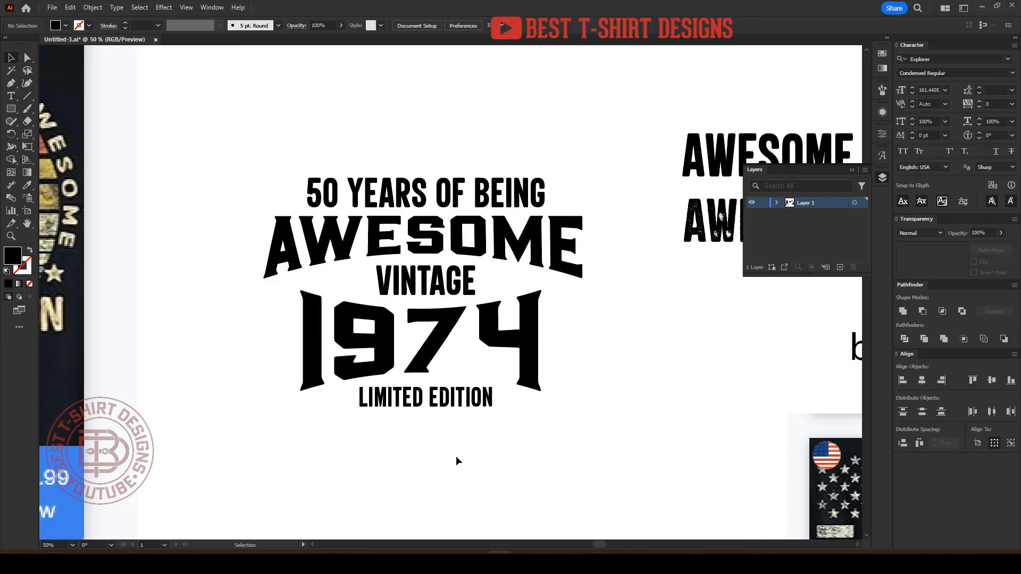
- Shift 1974 and LIMITED EDITION down together to leave a wide gap below VINTAGE
{"action": "left_click_drag", "start_coordinate": [508, 429], "coordinate": [425, 340]}
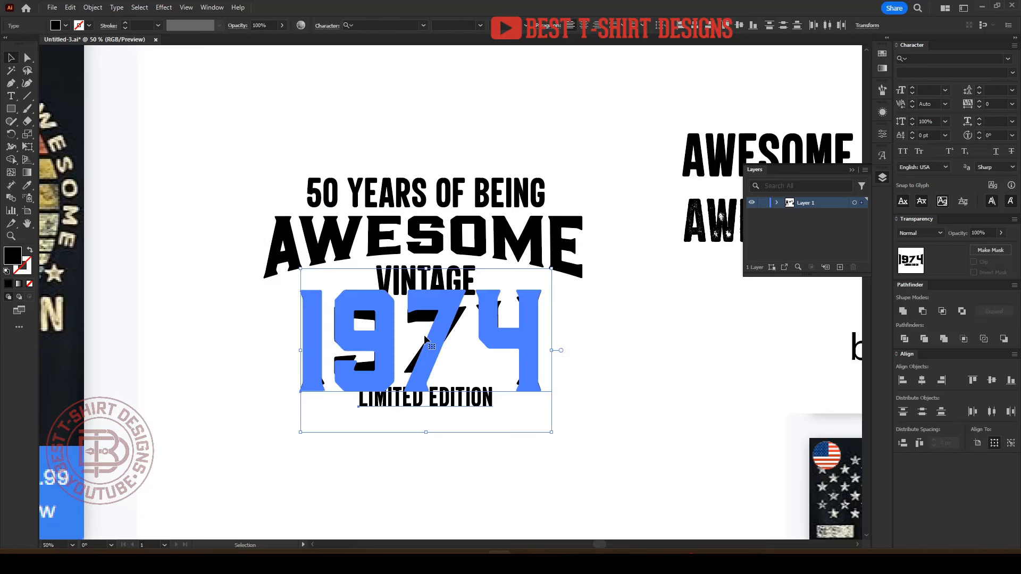
{"action": "key", "text": "shift+Down"}
{"action": "key", "text": "shift+Down"}
{"action": "key", "text": "shift+Down"}
{"action": "key", "text": "shift+Down"}
{"action": "key", "text": "shift+Down"}
{"action": "key", "text": "shift+Down"}
{"action": "key", "text": "shift+Down"}
{"action": "key", "text": "shift+Down"}
{"action": "key", "text": "shift+Down"}
{"action": "key", "text": "shift+Down"}
{"action": "key", "text": "shift+Down"}
{"action": "key", "text": "shift+Down"}
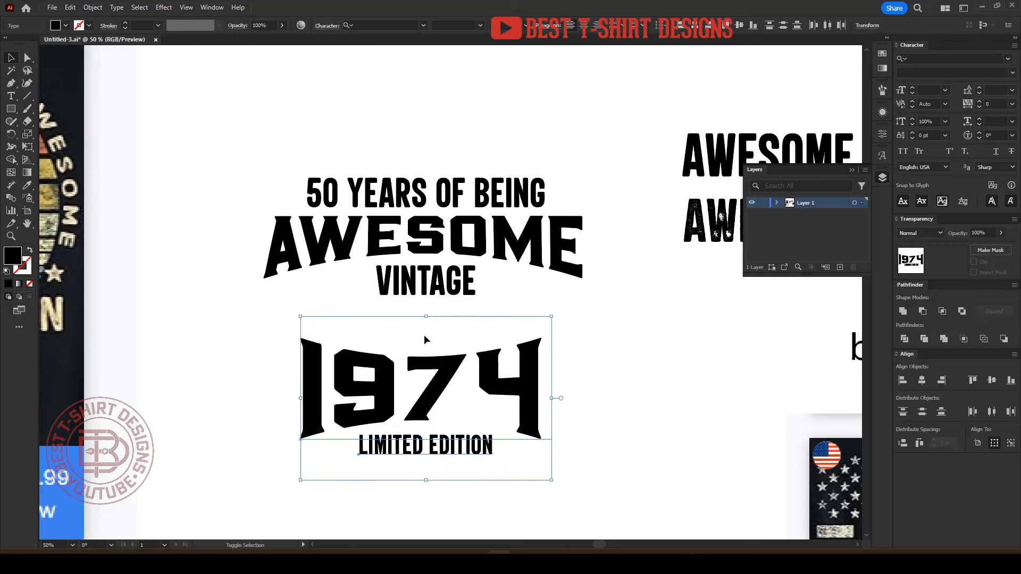
{"action": "key", "text": "shift+Down"}
{"action": "key", "text": "shift+Down"}
{"action": "key", "text": "shift+Down"}
{"action": "left_click", "coordinate": [437, 334]}
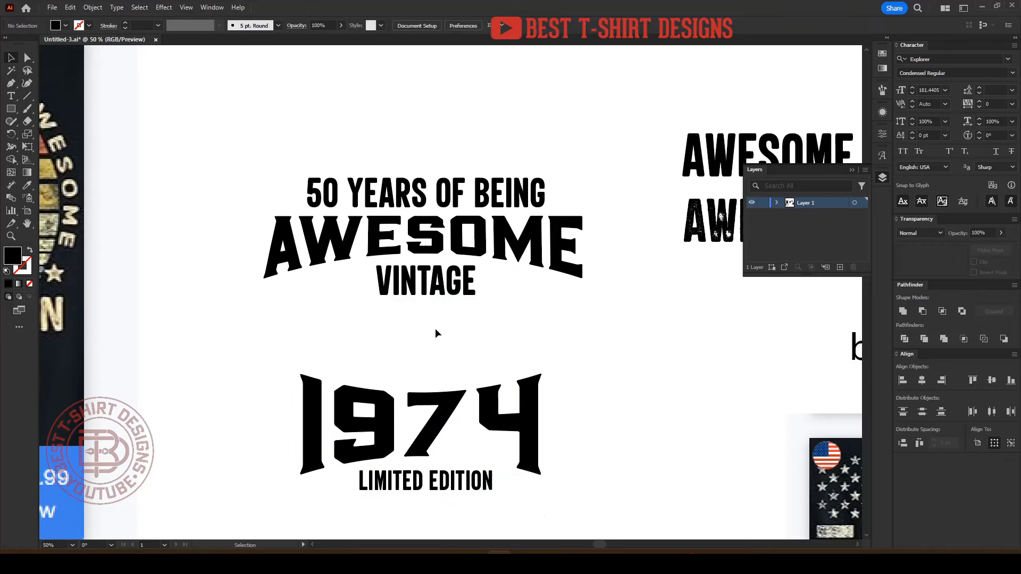
- Open the distressed American flag file 1132 from the USA FLAG folder inside CHAOS
{"action": "key", "text": "ctrl+o"}
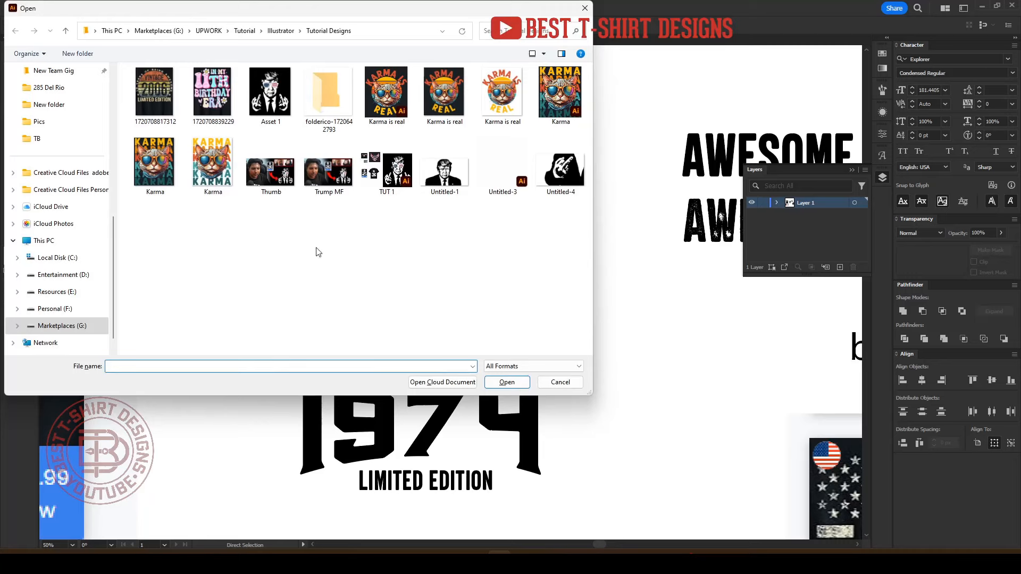
{"action": "scroll", "coordinate": [56, 213], "scroll_direction": "up", "scroll_amount": 5}
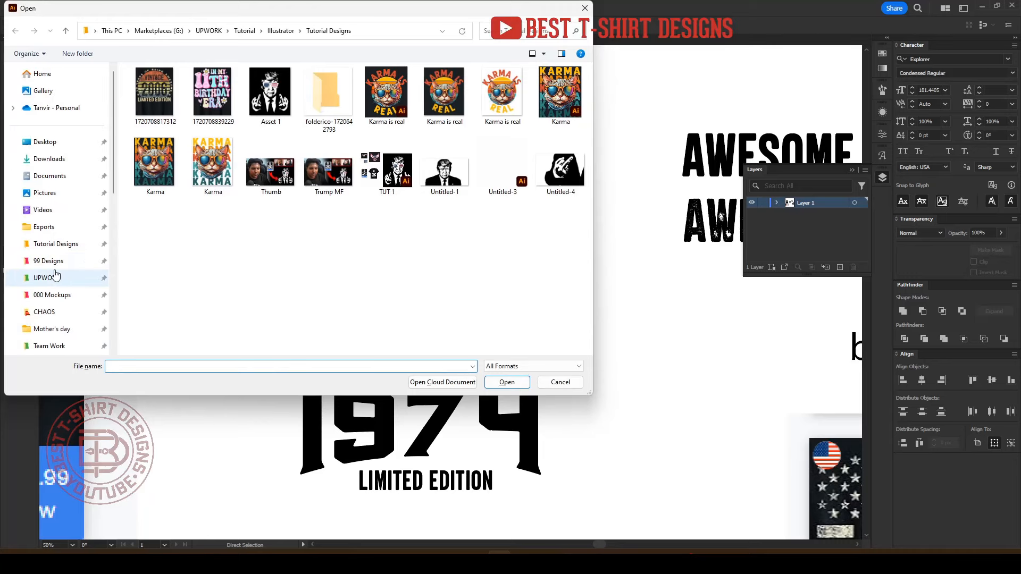
{"action": "left_click", "coordinate": [47, 312]}
{"action": "scroll", "coordinate": [370, 276], "scroll_direction": "down", "scroll_amount": 10}
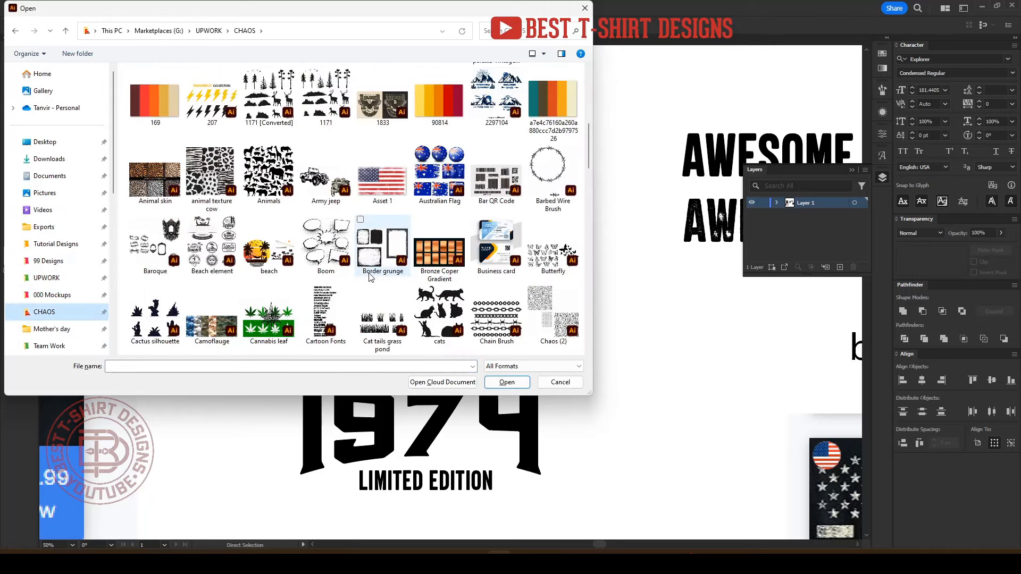
{"action": "scroll", "coordinate": [370, 277], "scroll_direction": "up", "scroll_amount": 3}
{"action": "left_click", "coordinate": [222, 169]}
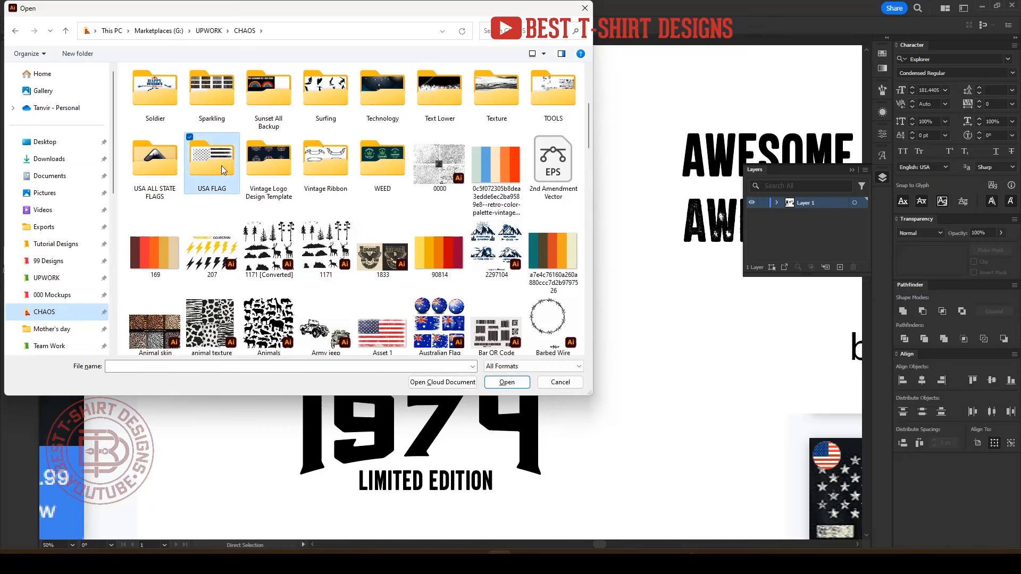
{"action": "double_click", "coordinate": [221, 169]}
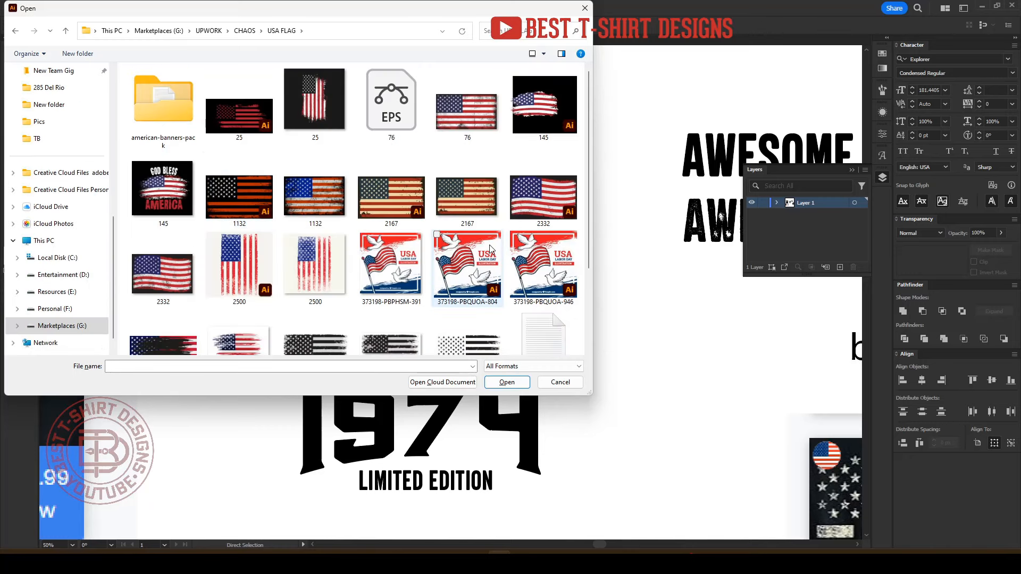
{"action": "left_click", "coordinate": [247, 200]}
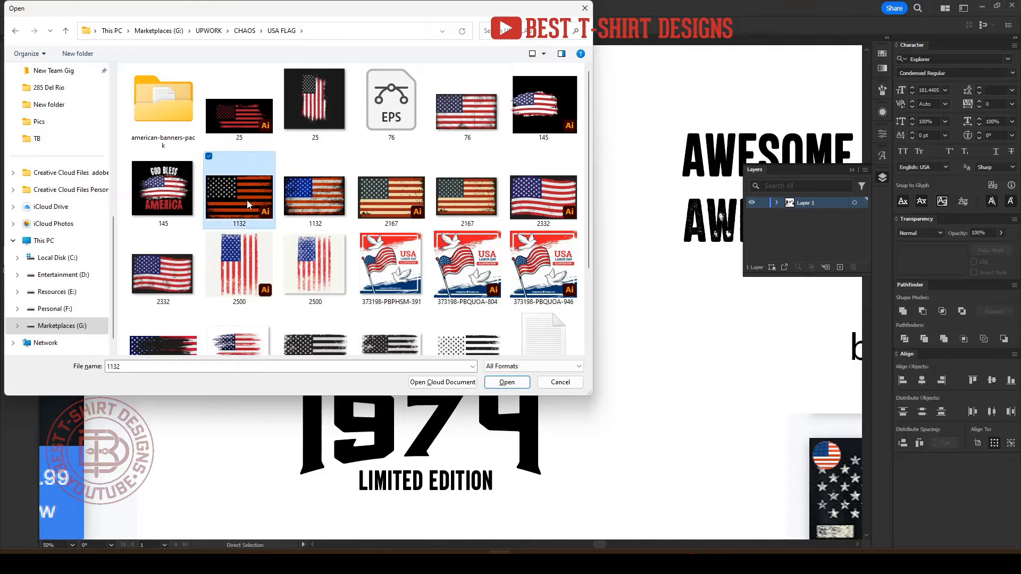
{"action": "double_click", "coordinate": [246, 200]}
- Copy the distressed stars-and-stripes artwork from file 1132 and paste it into the Untitled-3 T-shirt document
{"action": "mouse_move", "coordinate": [483, 320]}
{"action": "left_mouse_down"}
{"action": "mouse_move", "coordinate": [640, 391]}
{"action": "mouse_move", "coordinate": [469, 308]}
{"action": "left_mouse_up"}
{"action": "left_click", "coordinate": [499, 469]}
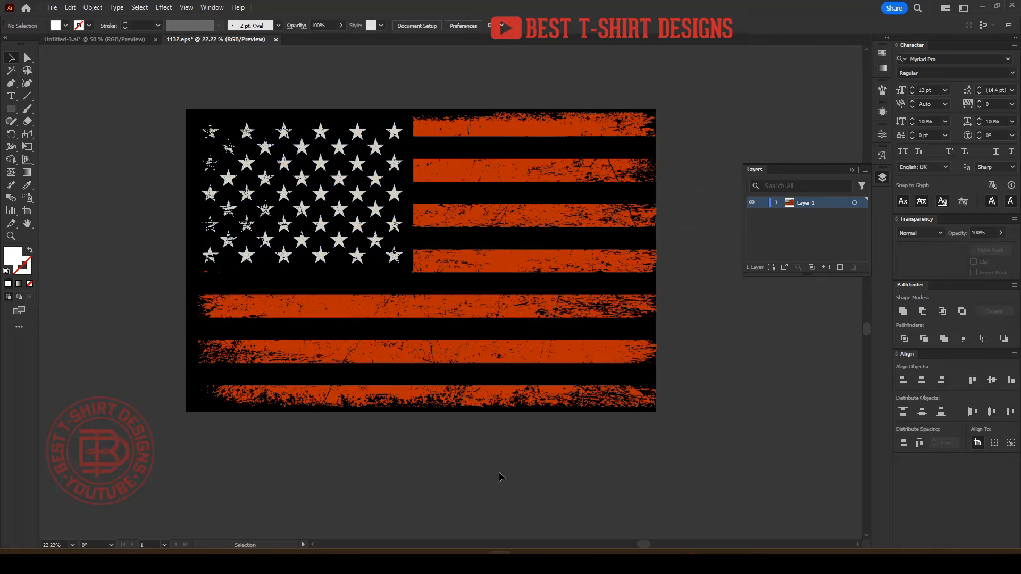
{"action": "left_click", "coordinate": [475, 314]}
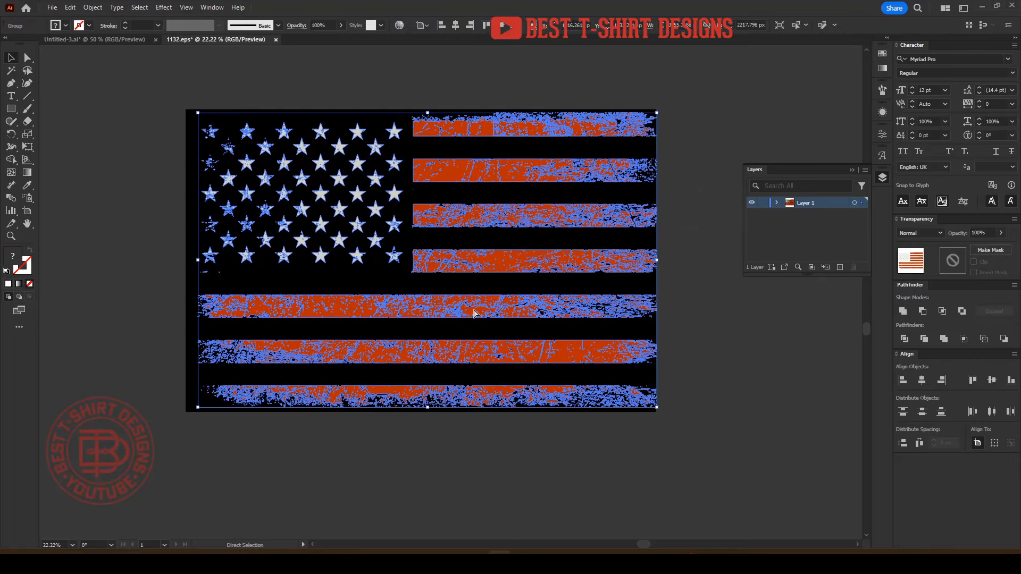
{"action": "left_click", "coordinate": [105, 41]}
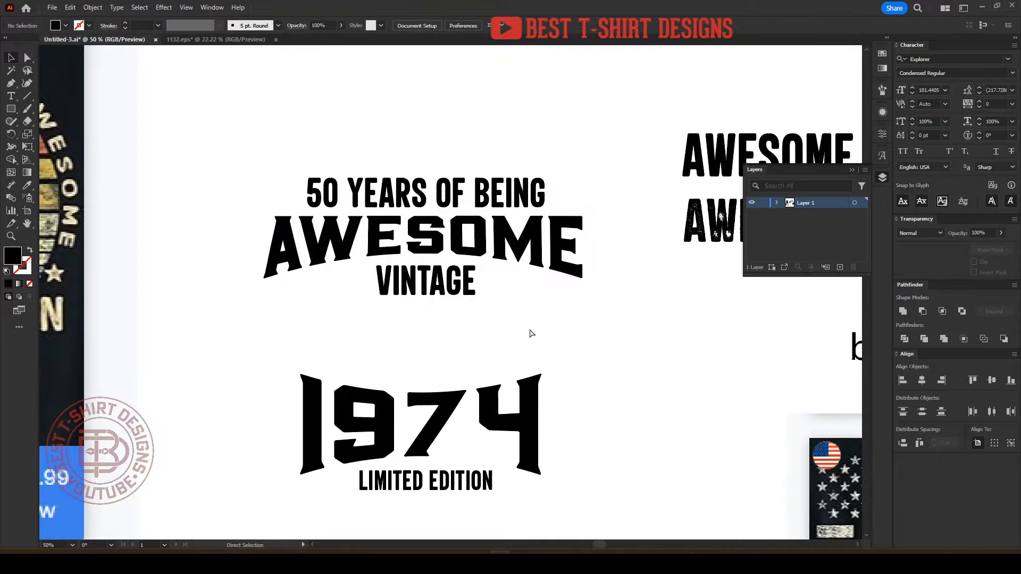
{"action": "key", "text": "ctrl+v"}
{"action": "key", "text": "ctrl+minus"}
{"action": "key", "text": "ctrl+minus"}
{"action": "key", "text": "ctrl+minus"}
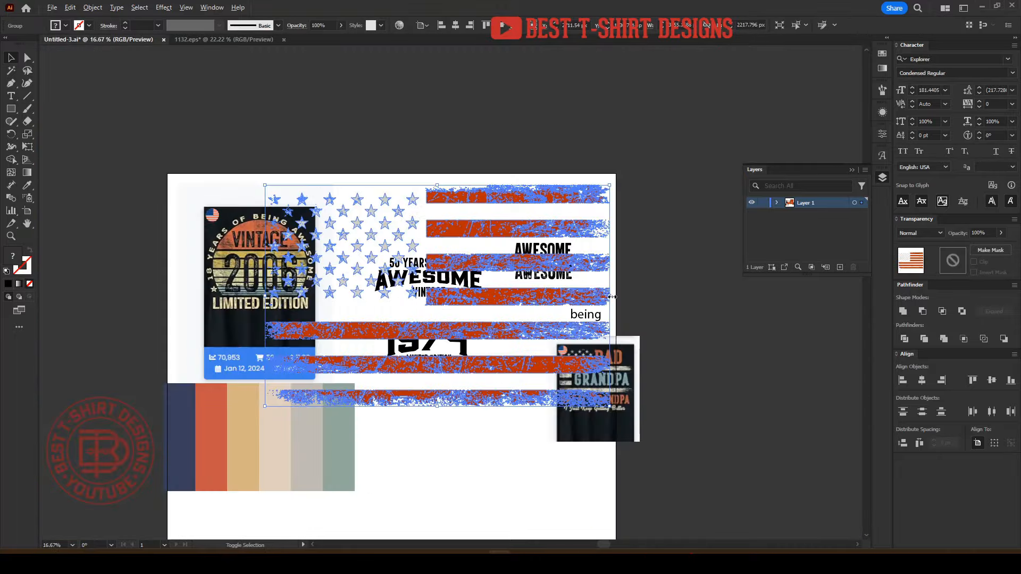
- Shrink the pasted flag proportionally and place it in the gap between VINTAGE and 1974
{"action": "left_click_drag", "start_coordinate": [612, 297], "coordinate": [442, 312]}
{"action": "left_click", "coordinate": [493, 307]}
{"action": "scroll", "coordinate": [434, 312], "scroll_direction": "up", "scroll_amount": 2}
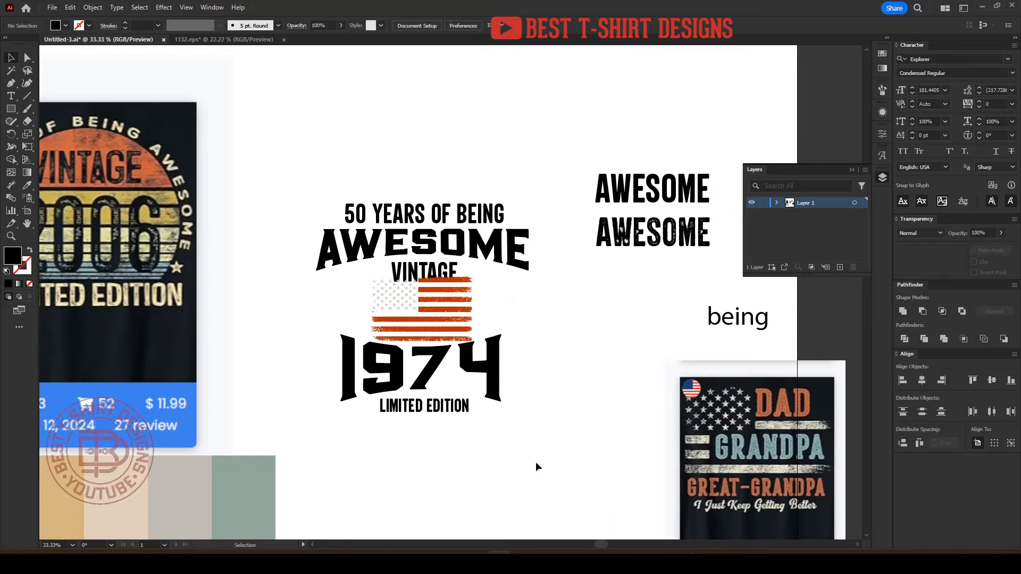
- Nudge 1974 and LIMITED EDITION down together in large increments to give the flag more room
{"action": "left_click_drag", "start_coordinate": [536, 462], "coordinate": [423, 381]}
{"action": "key", "text": "shift+Down"}
{"action": "key", "text": "shift+Down"}
{"action": "key", "text": "shift+Down"}
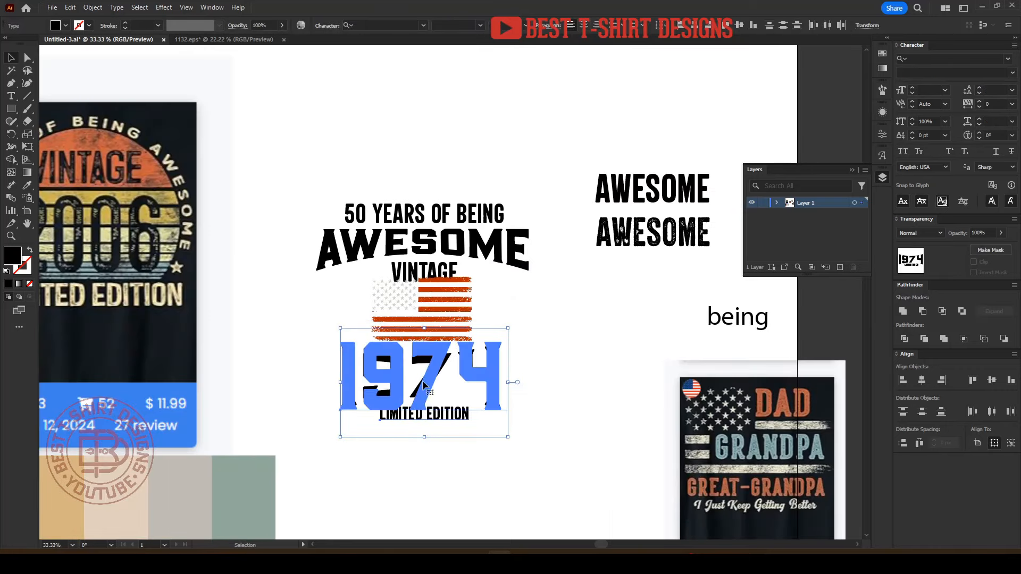
- Centre all text lines and the flag on one vertical axis and lower the flag slightly, clear of VINTAGE
{"action": "left_click_drag", "start_coordinate": [484, 486], "coordinate": [352, 143]}
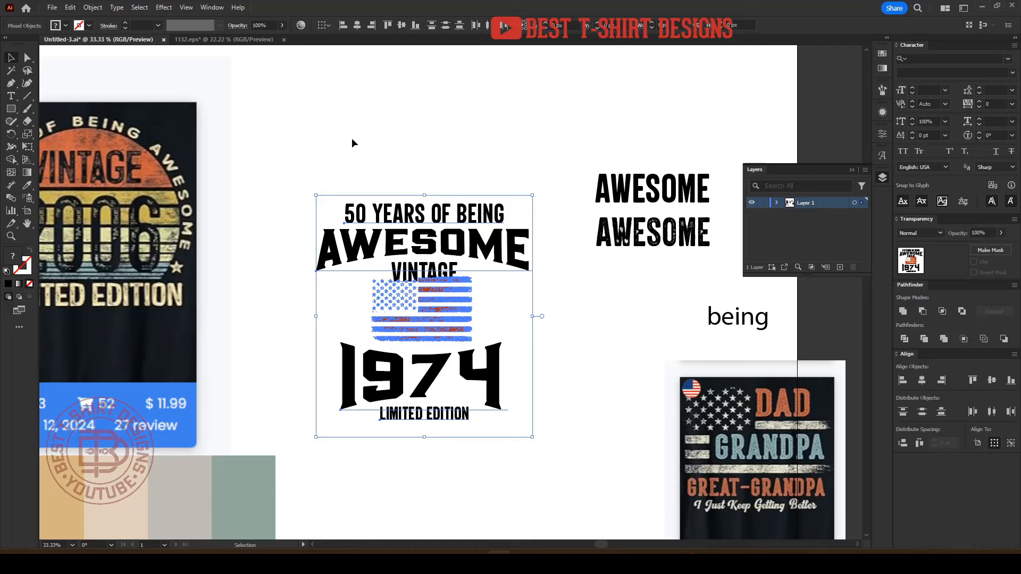
{"action": "left_click", "coordinate": [358, 28]}
{"action": "left_click", "coordinate": [443, 69]}
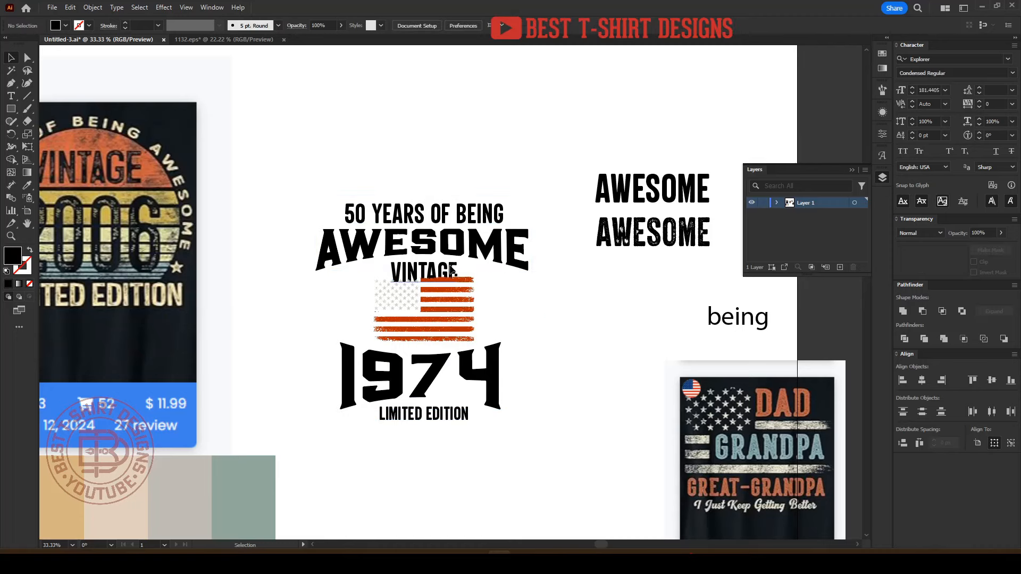
{"action": "left_click", "coordinate": [451, 299]}
{"action": "left_click_drag", "start_coordinate": [450, 309], "coordinate": [453, 310]}
{"action": "left_click", "coordinate": [551, 315]}
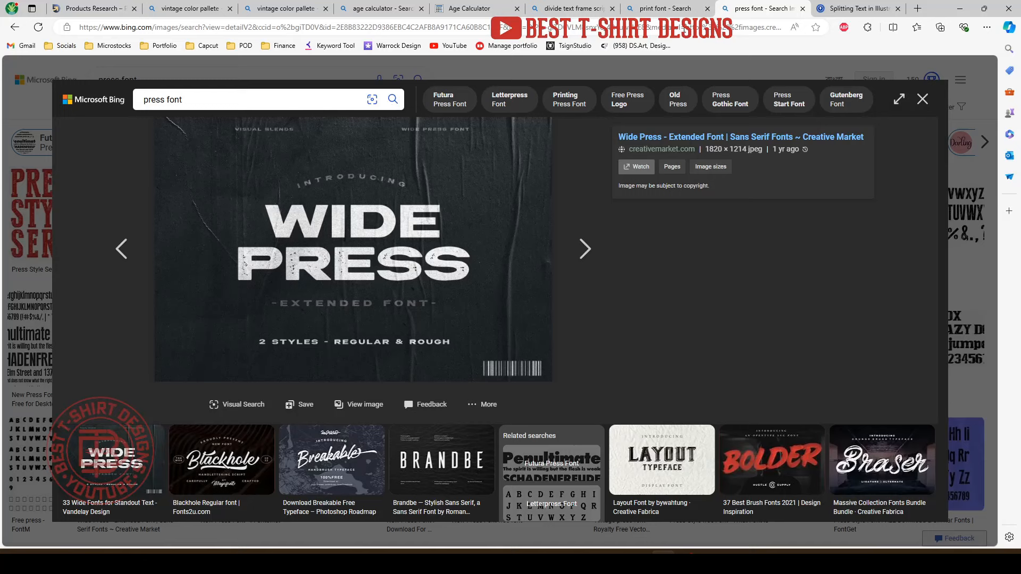
- Switch to the web browser and search Bing images for "fish silhouette"
{"action": "left_click", "coordinate": [684, 31]}
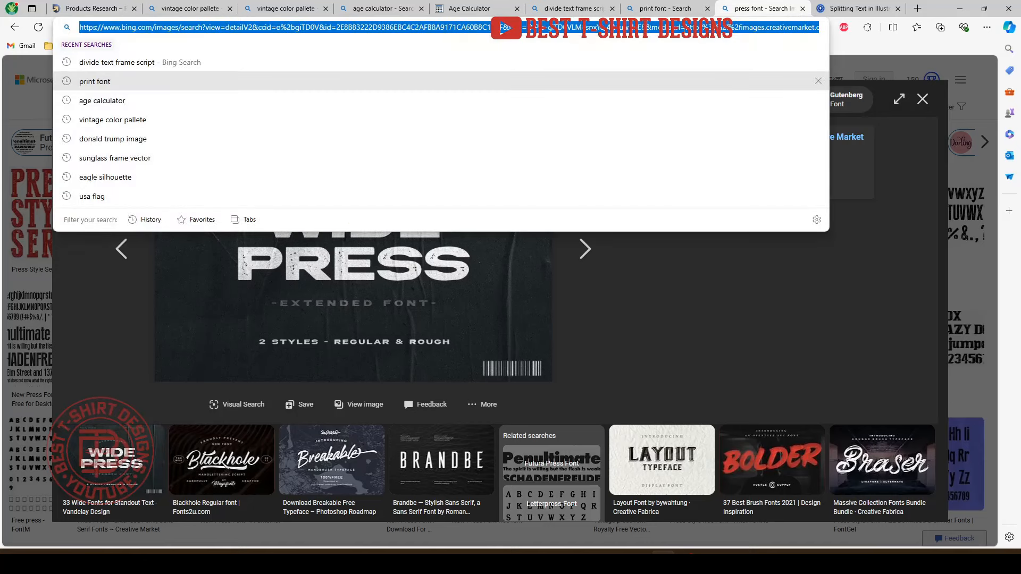
{"action": "type", "text": "fish"}
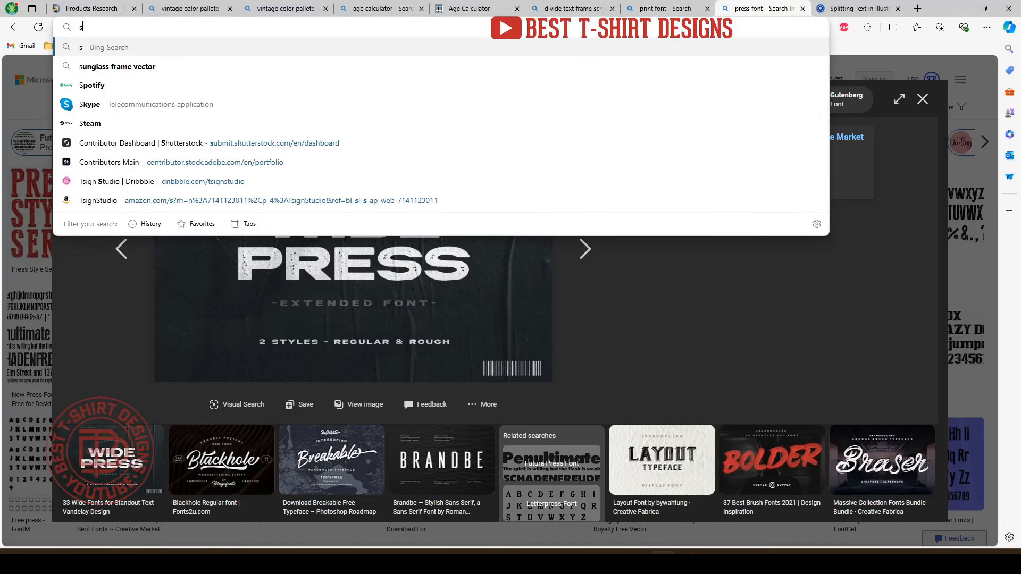
{"action": "type", "text": " sil"}
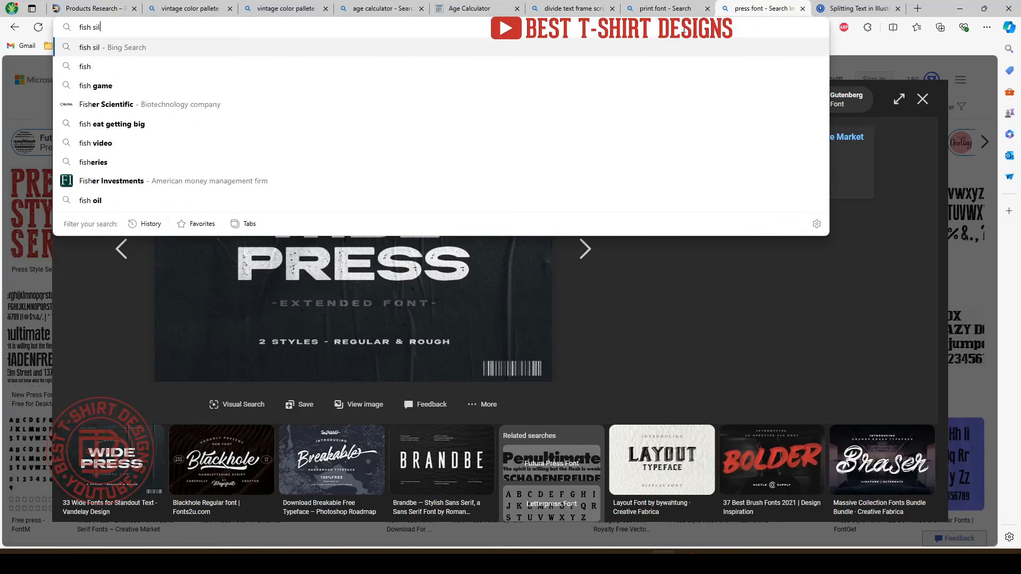
{"action": "type", "text": "houette"}
{"action": "key", "text": "Return"}
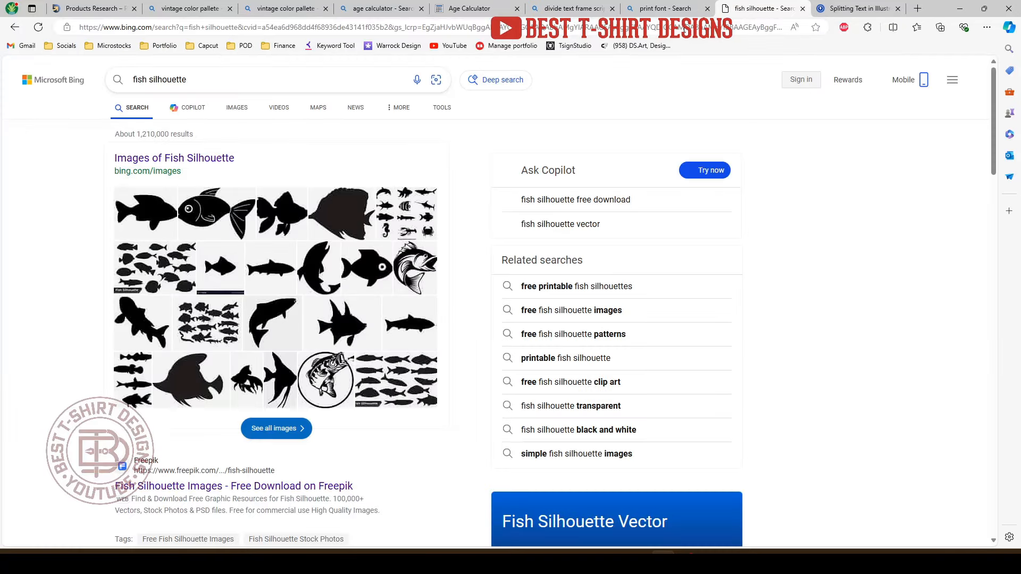
{"action": "left_click", "coordinate": [246, 108]}
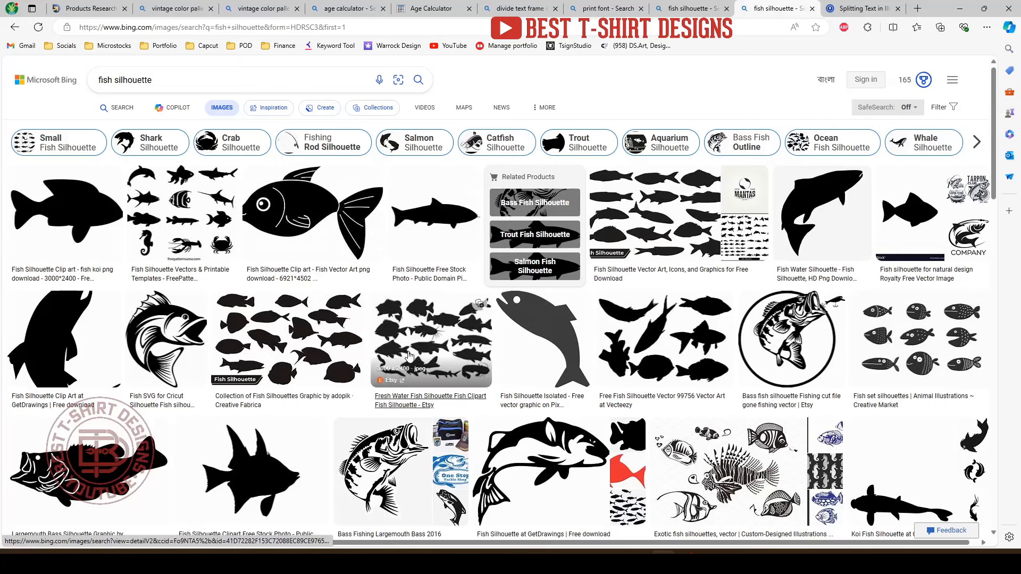
- Open the leaping fish silhouette and look through the related silhouette images beneath it
{"action": "left_click", "coordinate": [808, 192]}
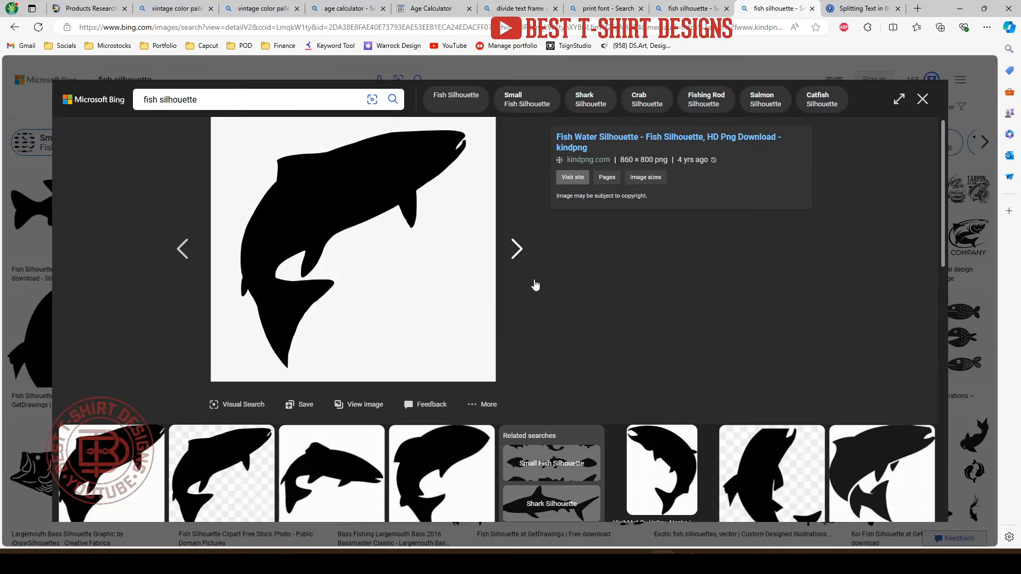
{"action": "scroll", "coordinate": [633, 320], "scroll_direction": "down", "scroll_amount": 6}
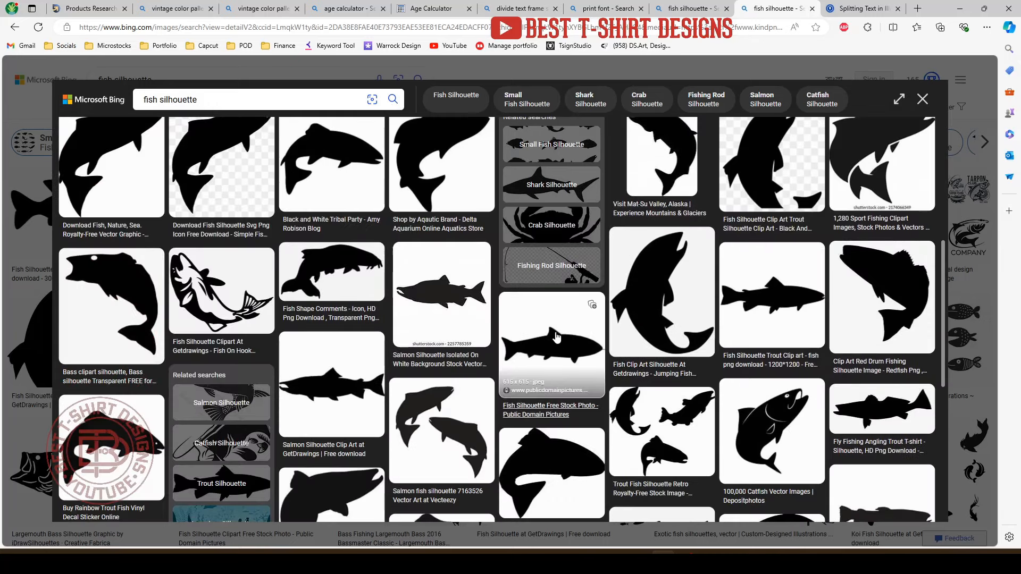
{"action": "scroll", "coordinate": [569, 345], "scroll_direction": "down", "scroll_amount": 2}
{"action": "scroll", "coordinate": [532, 345], "scroll_direction": "down", "scroll_amount": 4}
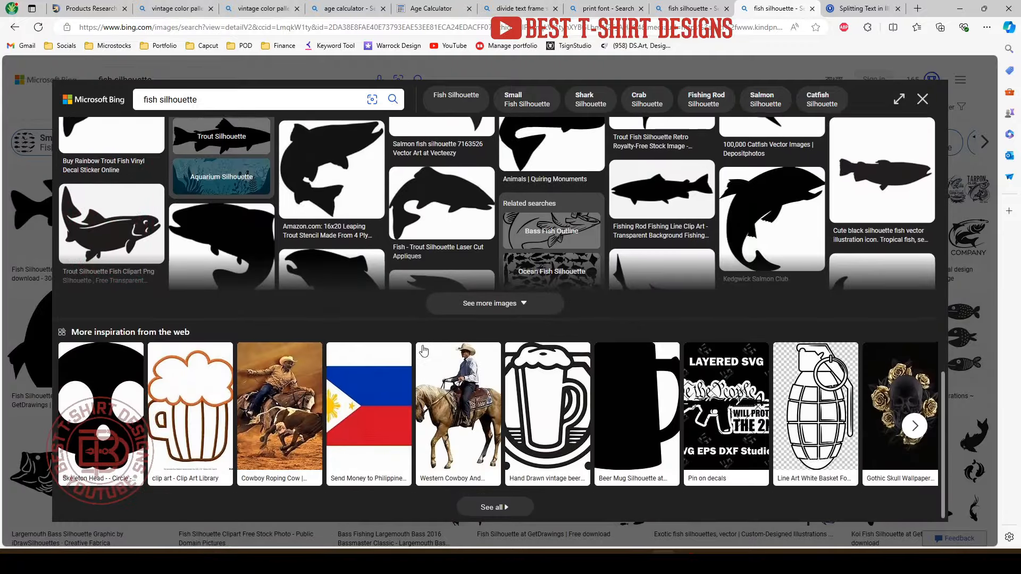
{"action": "scroll", "coordinate": [424, 350], "scroll_direction": "up", "scroll_amount": 7}
{"action": "scroll", "coordinate": [424, 350], "scroll_direction": "up", "scroll_amount": 5}
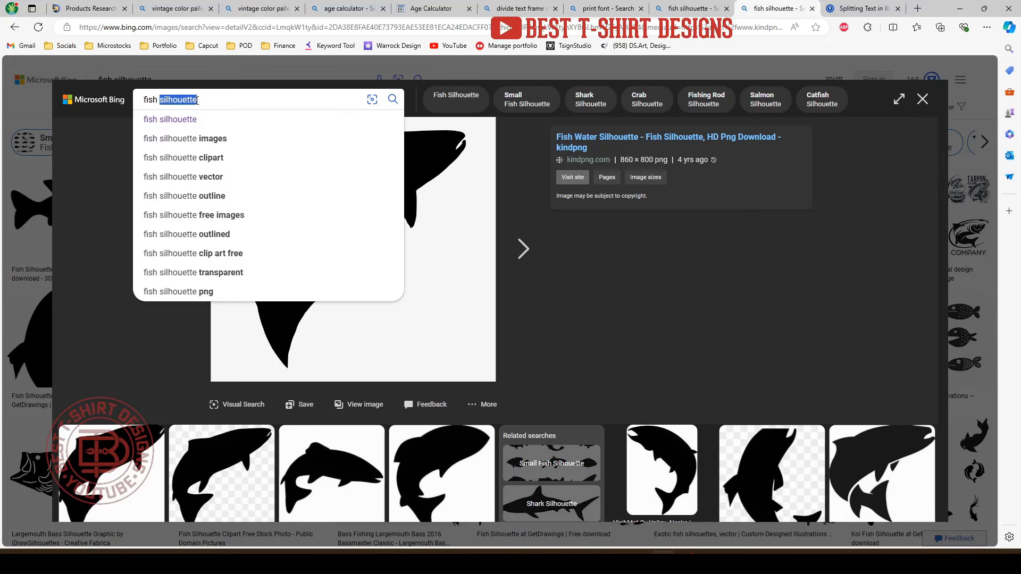
- Search the images for "fish png" and look through the results for possible design graphics
{"action": "key", "text": "Return"}
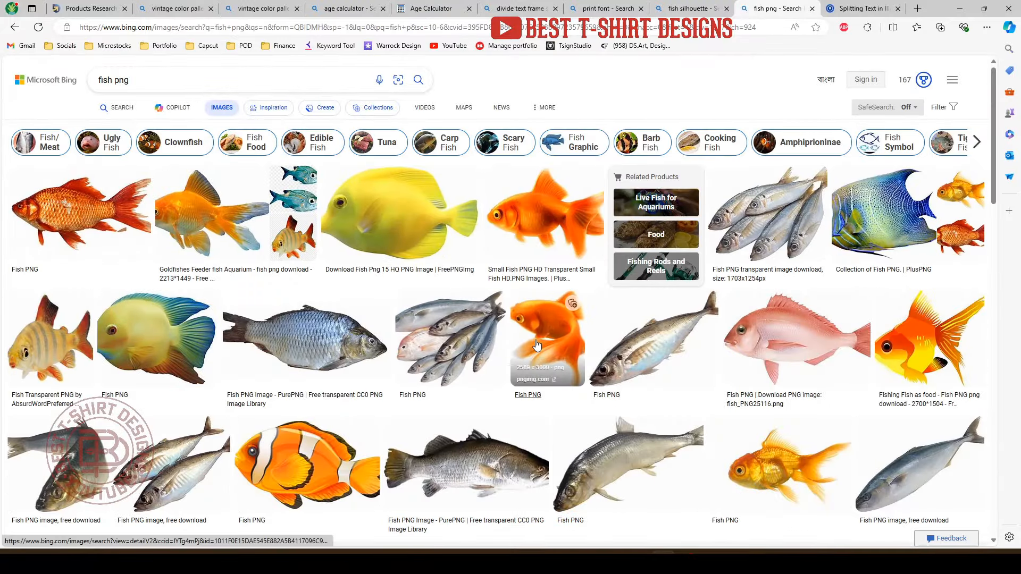
{"action": "scroll", "coordinate": [536, 345], "scroll_direction": "down", "scroll_amount": 5}
{"action": "scroll", "coordinate": [536, 344], "scroll_direction": "down", "scroll_amount": 7}
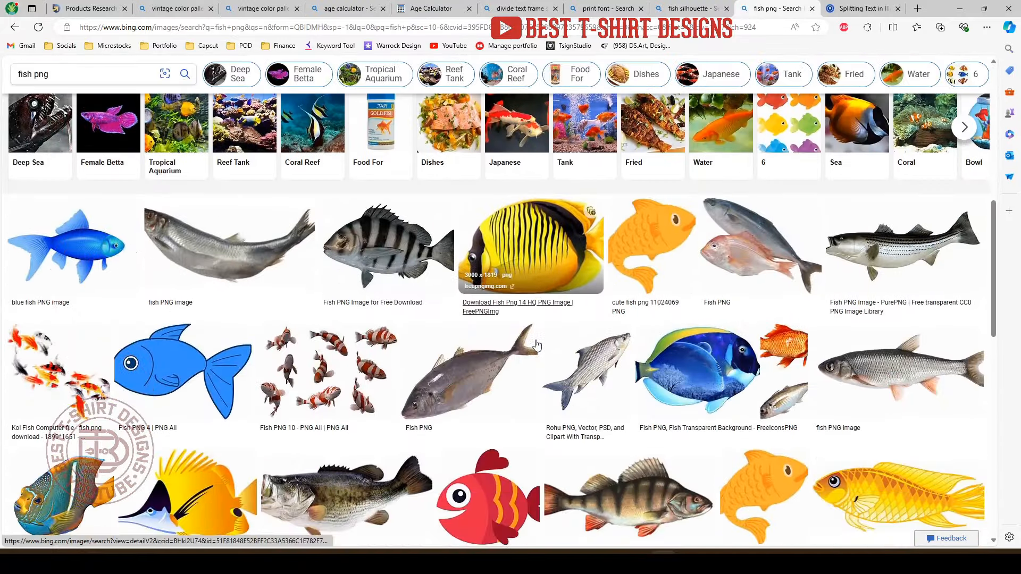
{"action": "scroll", "coordinate": [535, 340], "scroll_direction": "down", "scroll_amount": 6}
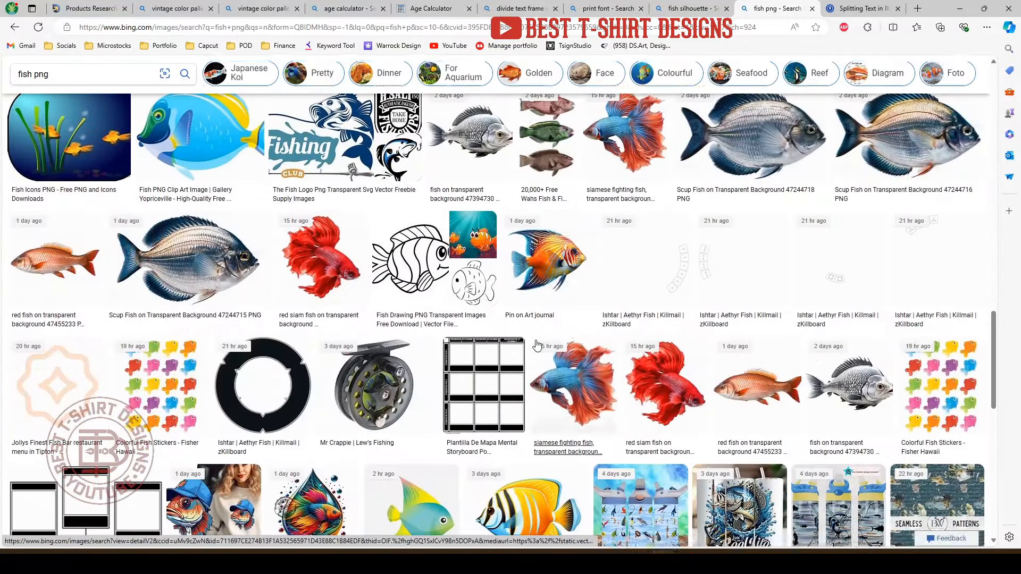
{"action": "scroll", "coordinate": [282, 333], "scroll_direction": "up", "scroll_amount": 3}
{"action": "left_click", "coordinate": [327, 230]}
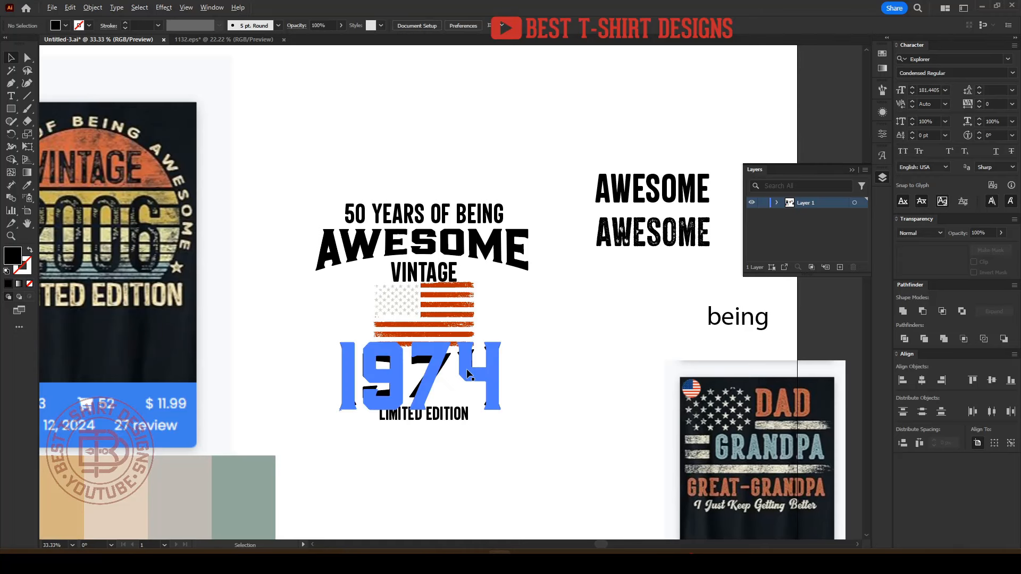
- Back in Illustrator, shrink the flag slightly about its centre so a small gap separates it from VINTAGE
{"action": "key", "text": "ctrl+equal"}
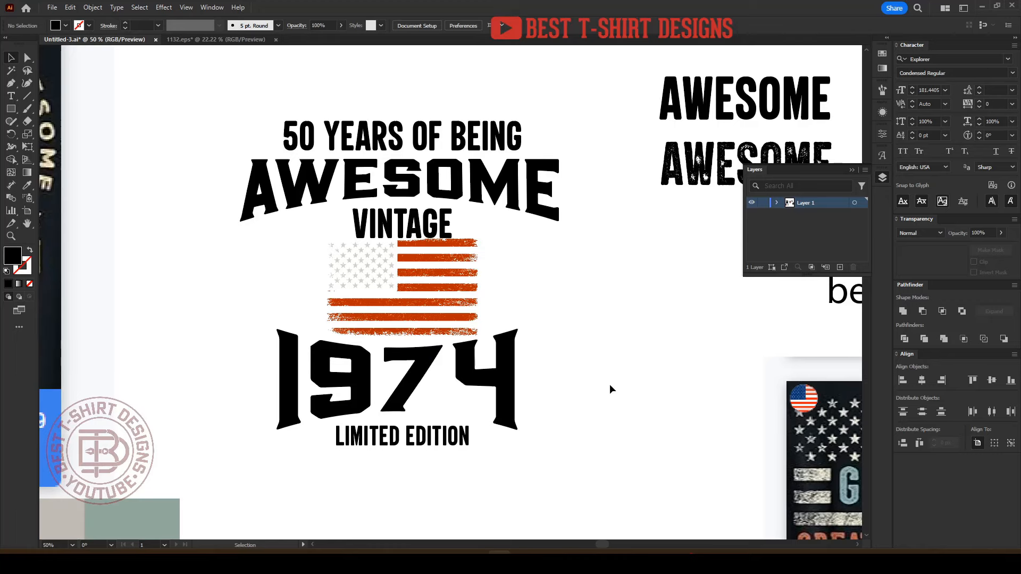
{"action": "scroll", "coordinate": [451, 392], "scroll_direction": "down", "scroll_amount": 1}
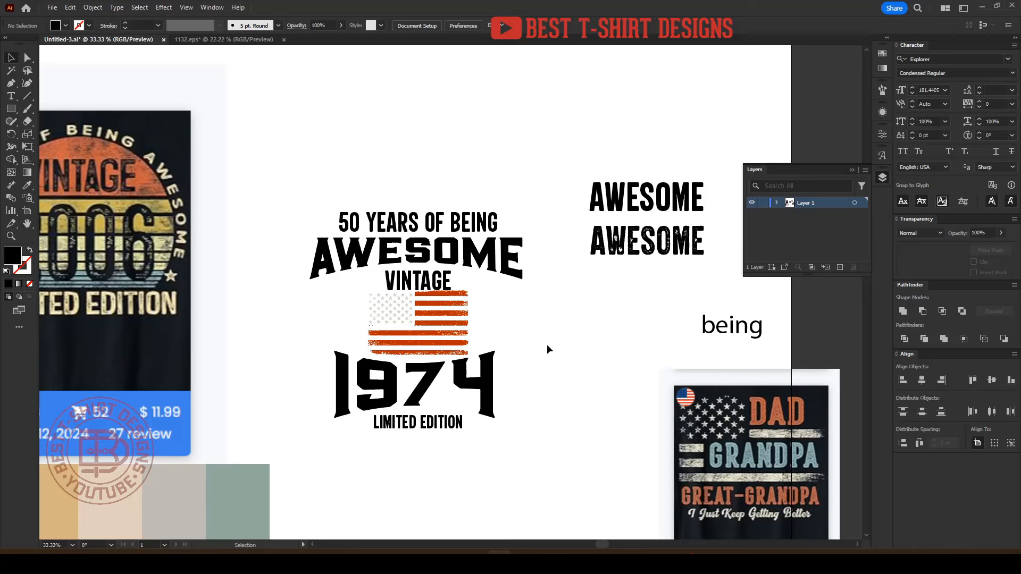
{"action": "left_click", "coordinate": [458, 326]}
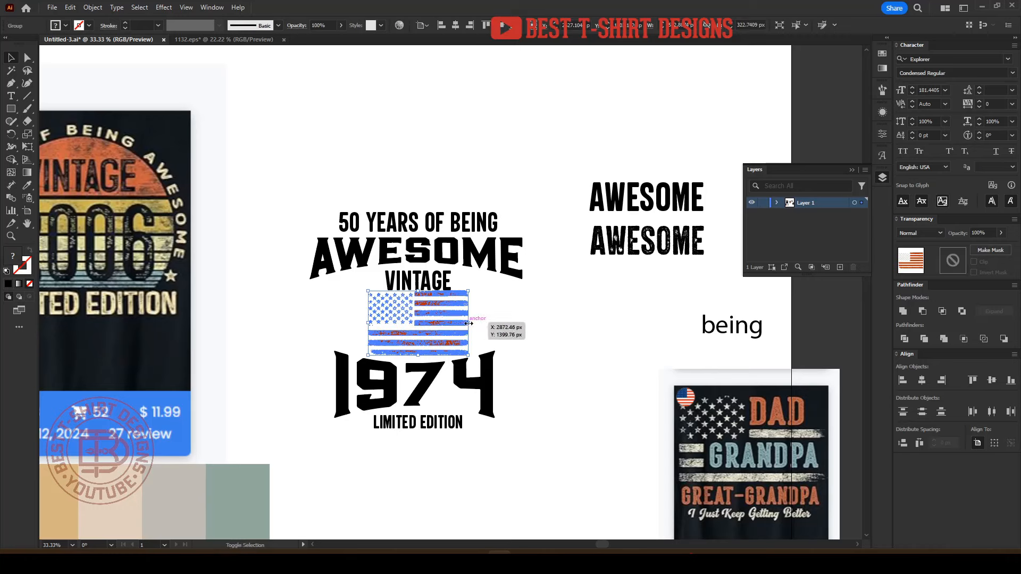
{"action": "left_click_drag", "start_coordinate": [469, 324], "coordinate": [462, 324]}
{"action": "left_click", "coordinate": [483, 329]}
{"action": "left_click", "coordinate": [420, 344]}
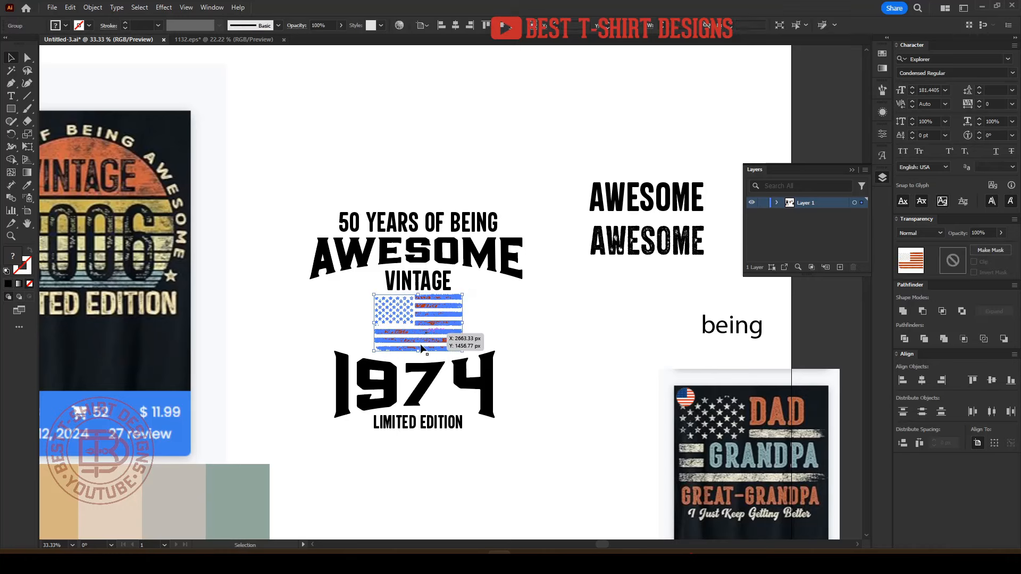
{"action": "left_click_drag", "start_coordinate": [419, 351], "coordinate": [418, 355]}
{"action": "left_click", "coordinate": [524, 359]}
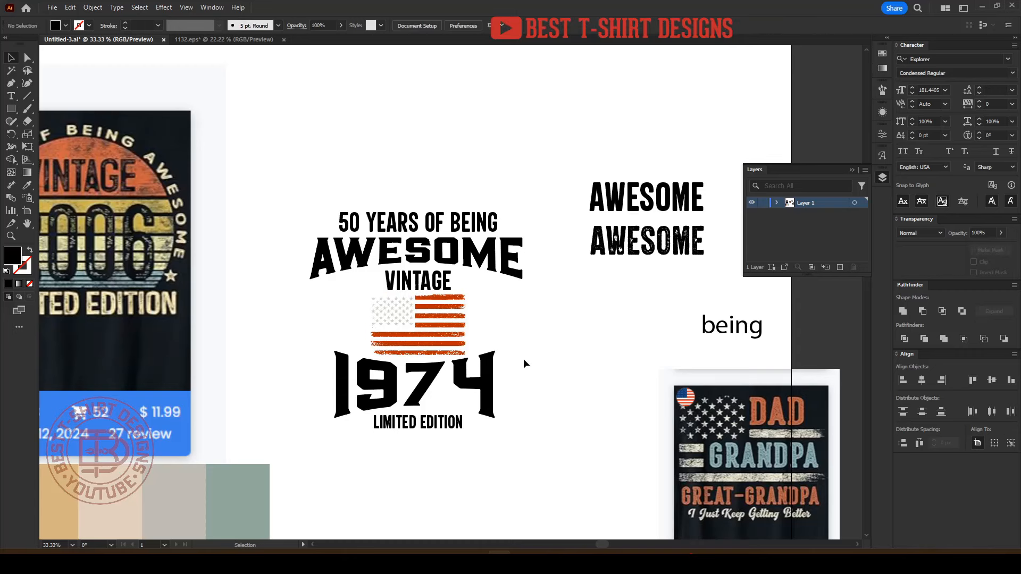
{"action": "left_click_drag", "start_coordinate": [376, 245], "coordinate": [346, 191]}
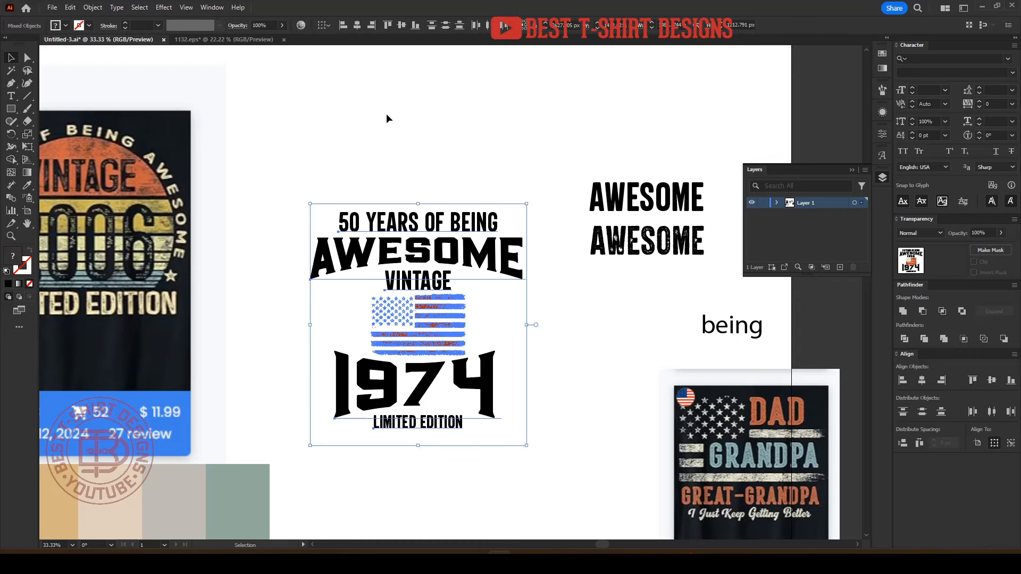
{"action": "left_click", "coordinate": [430, 112]}
- Move the vintage colour palette image above the lettering and scale it down to about half its size
{"action": "left_click", "coordinate": [460, 227]}
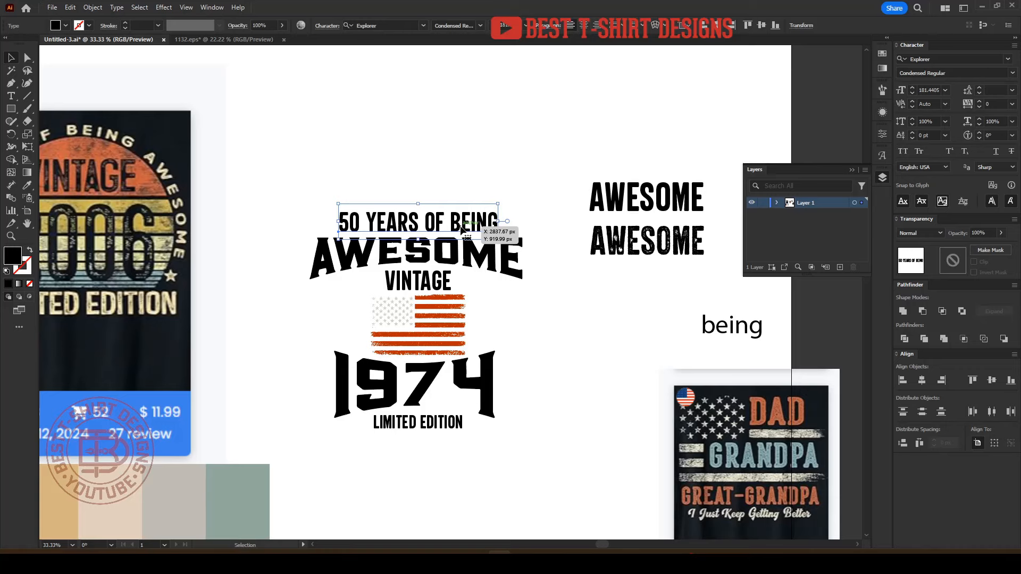
{"action": "key", "text": "ctrl+minus"}
{"action": "left_click_drag", "start_coordinate": [287, 435], "coordinate": [325, 189]}
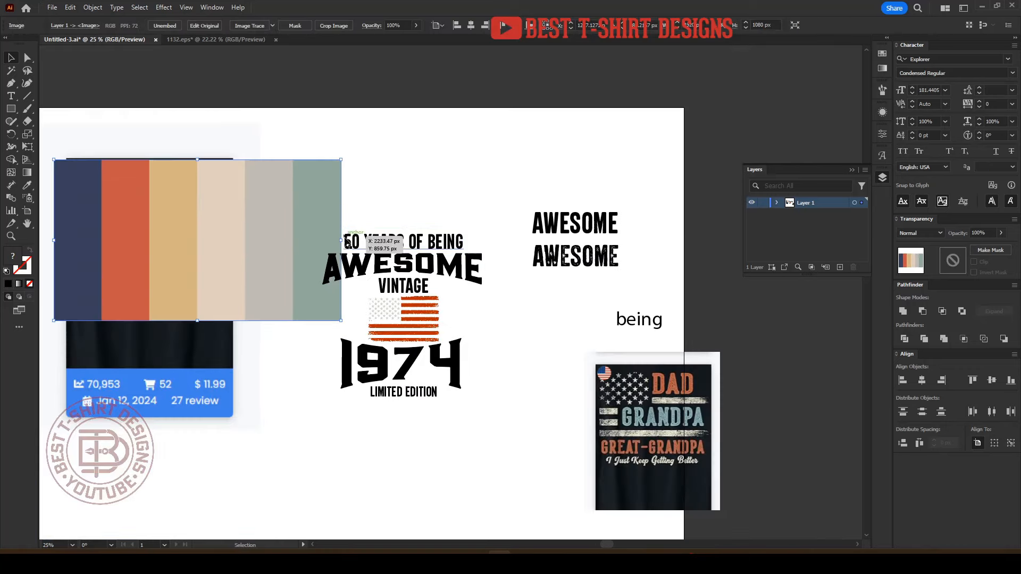
{"action": "left_click_drag", "start_coordinate": [341, 241], "coordinate": [345, 159]}
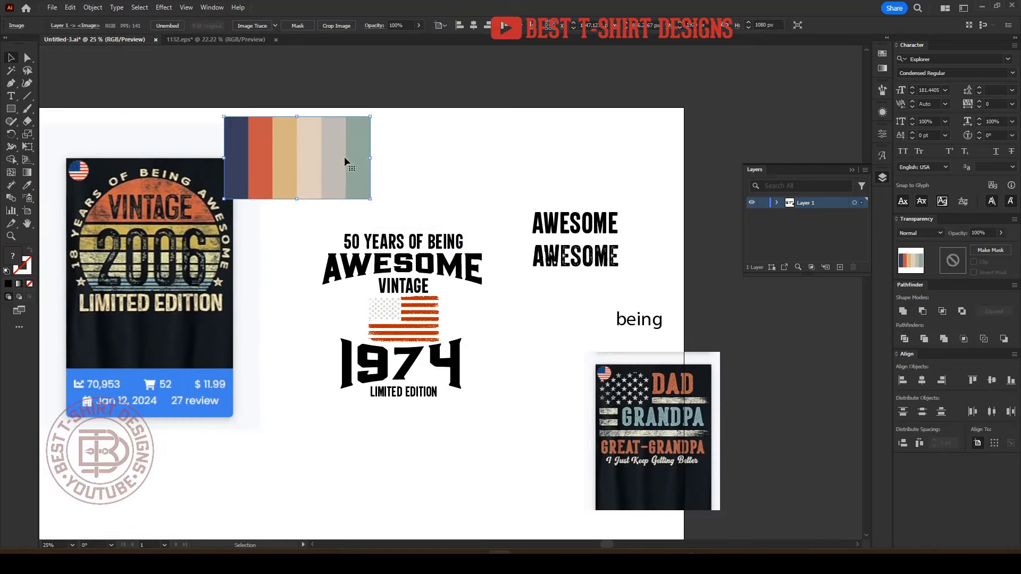
- Recolour AWESOME with the palette's orange-red and 50 YEARS OF BEING with its sage green using the Eyedropper
{"action": "scroll", "coordinate": [411, 161], "scroll_direction": "up", "scroll_amount": 1}
{"action": "left_click", "coordinate": [405, 301]}
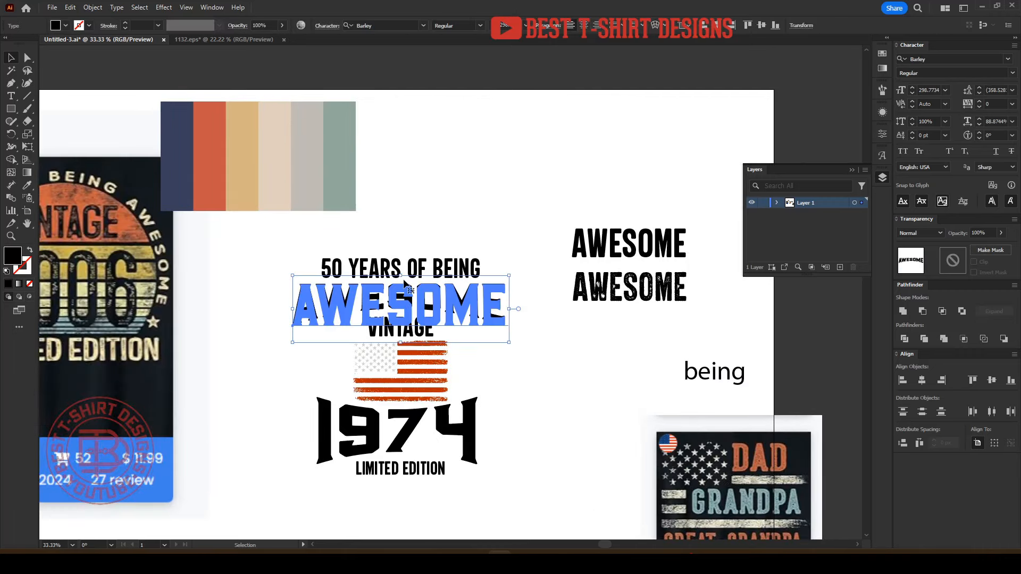
{"action": "key", "text": "i"}
{"action": "left_click", "coordinate": [208, 157]}
{"action": "key", "text": "v"}
{"action": "left_click", "coordinate": [401, 258]}
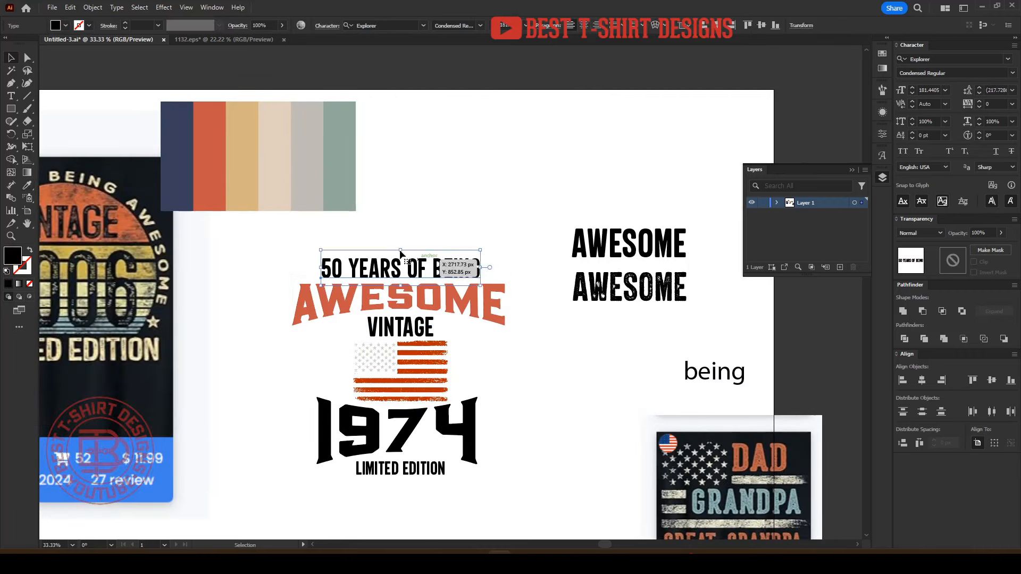
{"action": "key", "text": "i"}
{"action": "left_click", "coordinate": [340, 160]}
{"action": "key", "text": "v"}
- Recolour VINTAGE with the palette's golden tan using the Eyedropper
{"action": "left_click", "coordinate": [420, 327]}
{"action": "key", "text": "i"}
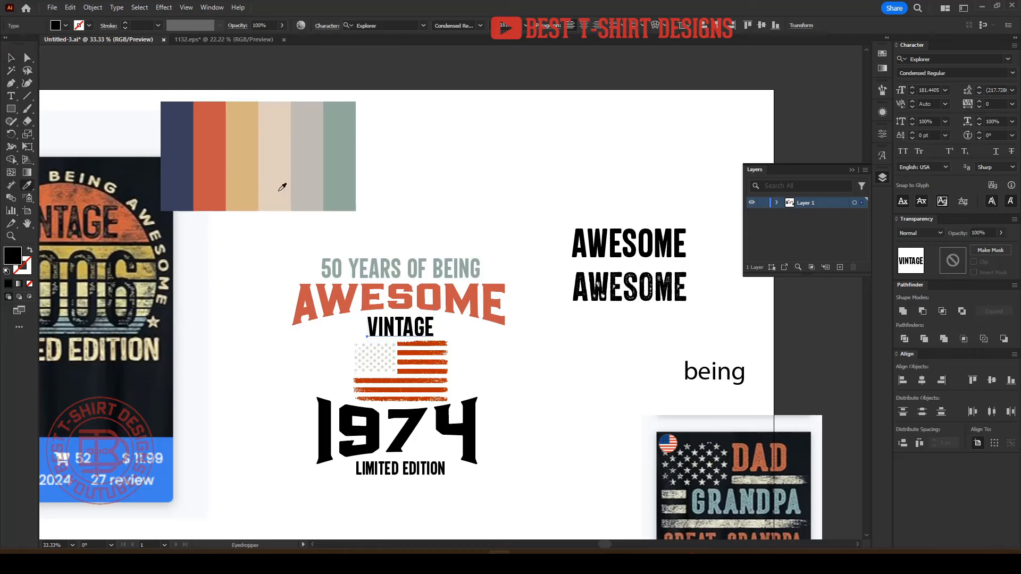
{"action": "left_click", "coordinate": [276, 184]}
{"action": "left_click", "coordinate": [245, 176]}
{"action": "key", "text": "v"}
- Recolour the flag with the palette's orange-red and the 1974 lettering with its sage green using the Eyedropper
{"action": "left_click", "coordinate": [406, 359]}
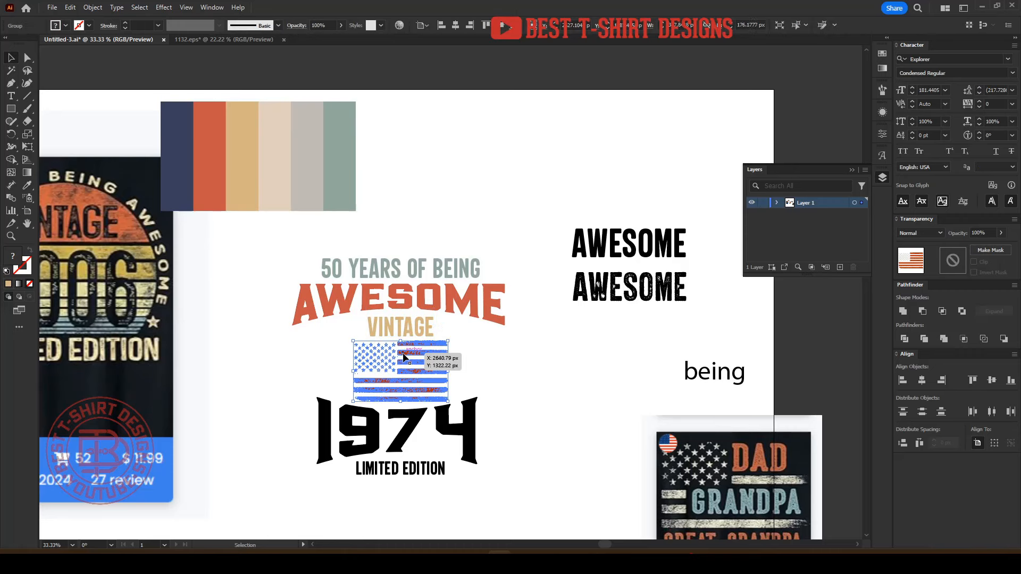
{"action": "key", "text": "i"}
{"action": "left_click", "coordinate": [212, 170]}
{"action": "key", "text": "v"}
{"action": "left_click", "coordinate": [479, 404]}
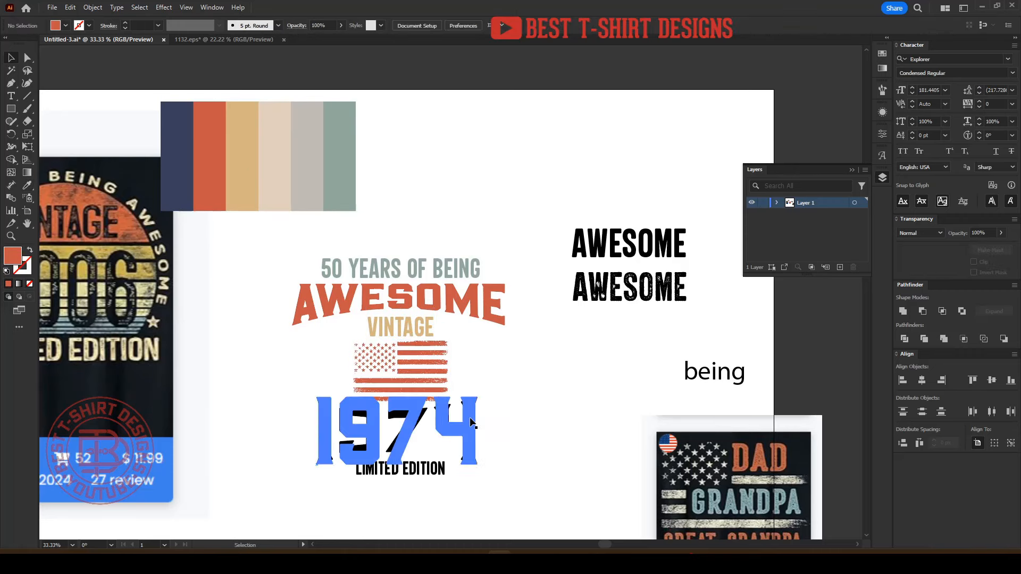
{"action": "key", "text": "i"}
{"action": "left_click", "coordinate": [344, 178]}
{"action": "key", "text": "v"}
- Recolour LIMITED EDITION with the palette's golden tan using the Eyedropper
{"action": "left_click", "coordinate": [426, 468]}
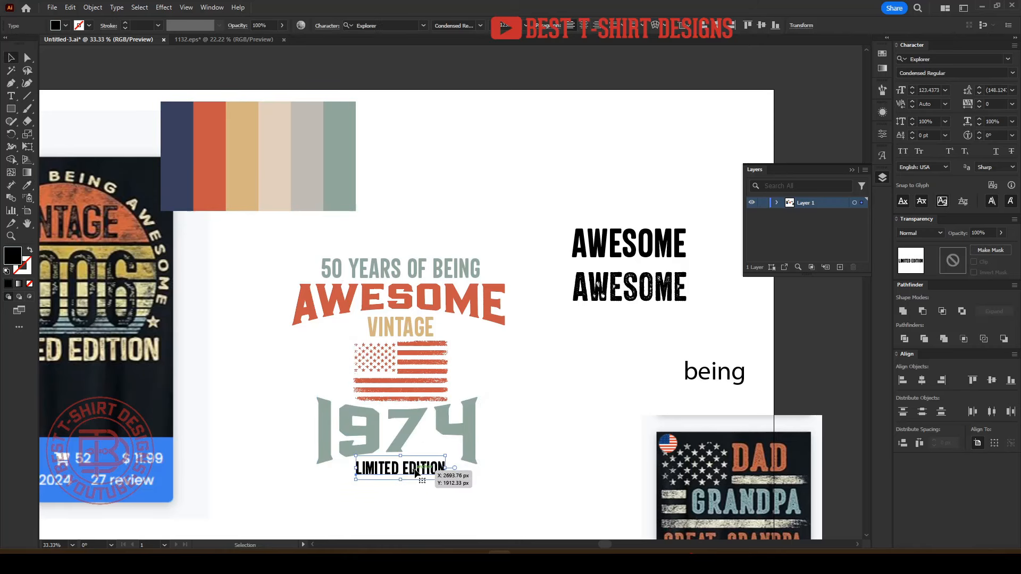
{"action": "key", "text": "i"}
{"action": "left_click", "coordinate": [246, 183]}
{"action": "key", "text": "v"}
{"action": "left_click", "coordinate": [519, 409]}
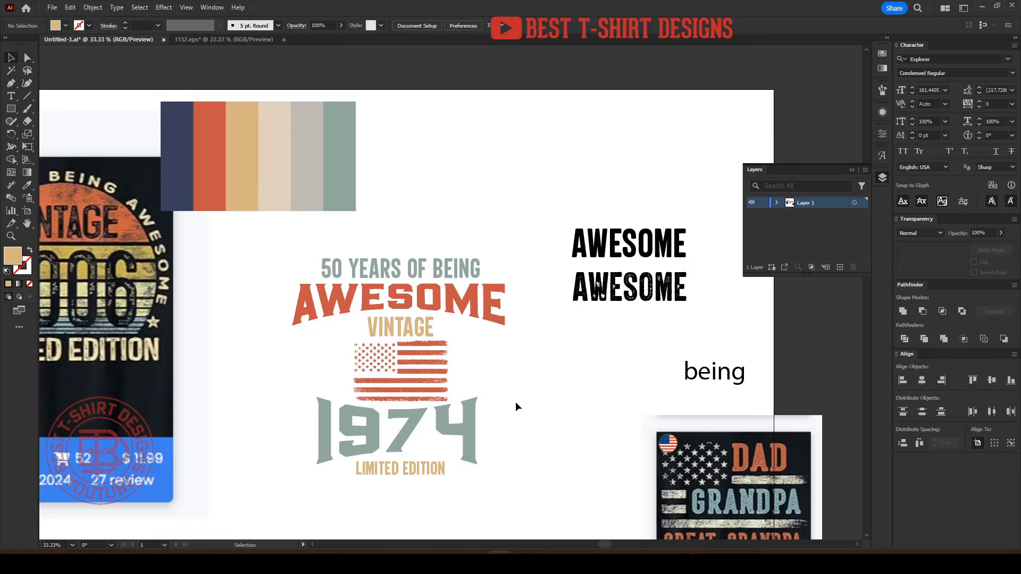
- Draw a rectangle around the whole design, send it to the back and fill it with the reference shirt's near-black
{"action": "mouse_move", "coordinate": [271, 235]}
{"action": "left_mouse_down"}
{"action": "mouse_move", "coordinate": [501, 499]}
{"action": "mouse_move", "coordinate": [521, 501]}
{"action": "left_mouse_up"}
{"action": "key", "text": "ctrl+shift+bracketleft"}
{"action": "key", "text": "i"}
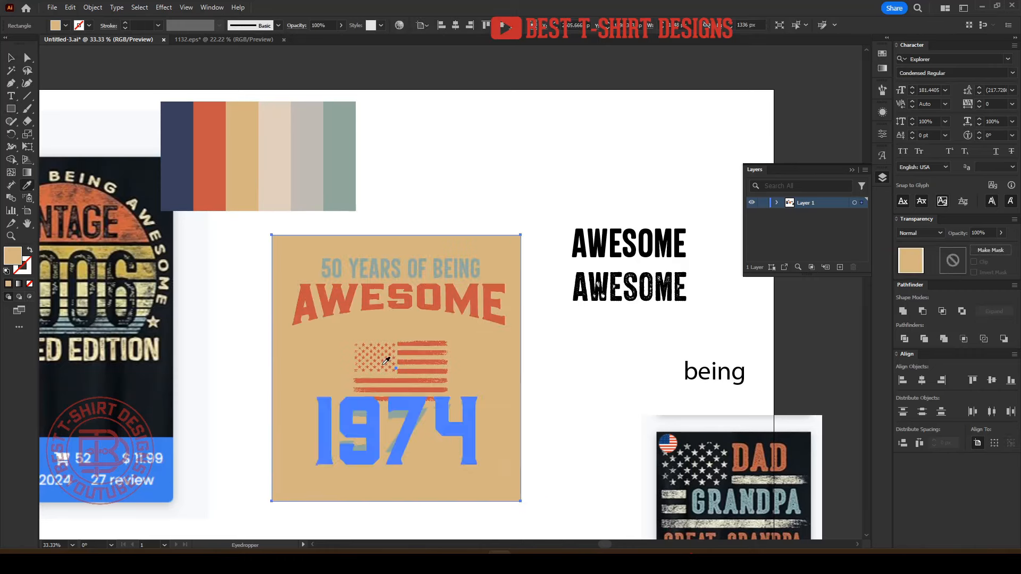
{"action": "left_click", "coordinate": [181, 186]}
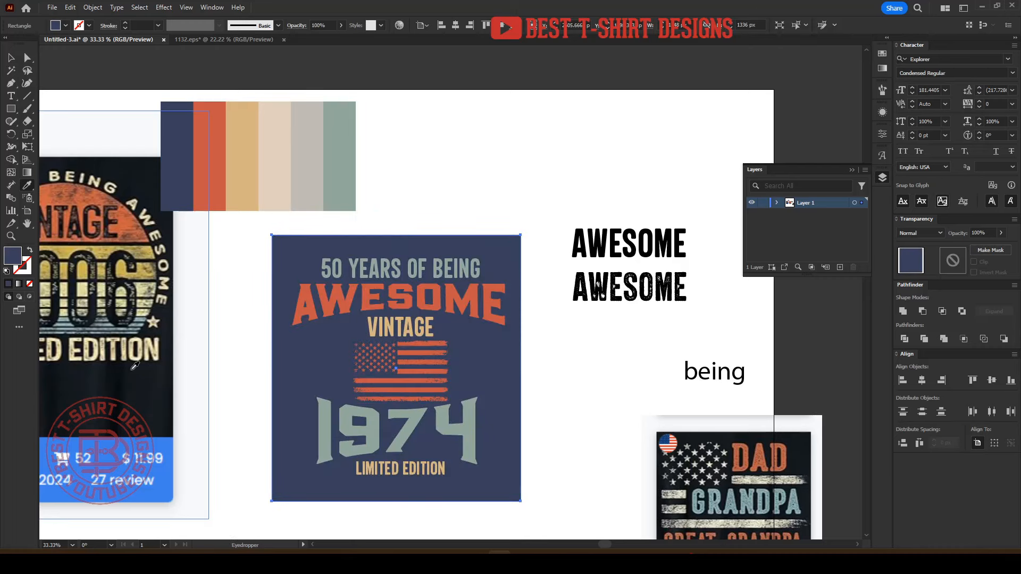
{"action": "left_click", "coordinate": [134, 370]}
{"action": "key", "text": "ctrl+shift+a"}
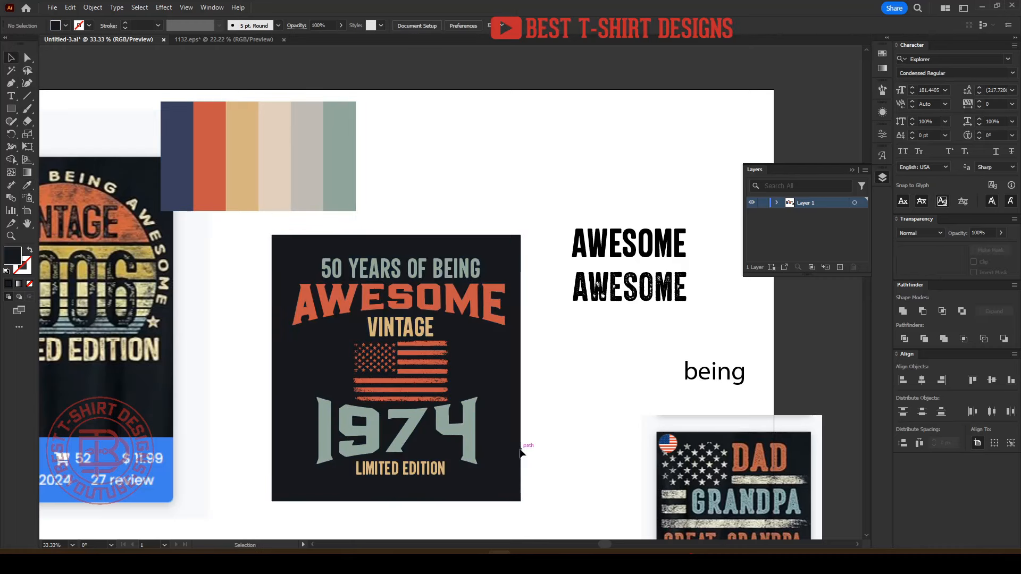
- Scale the lettering and flag together down to about 80% around their centre, leaving a margin inside the dark background
{"action": "left_click_drag", "start_coordinate": [483, 503], "coordinate": [327, 230]}
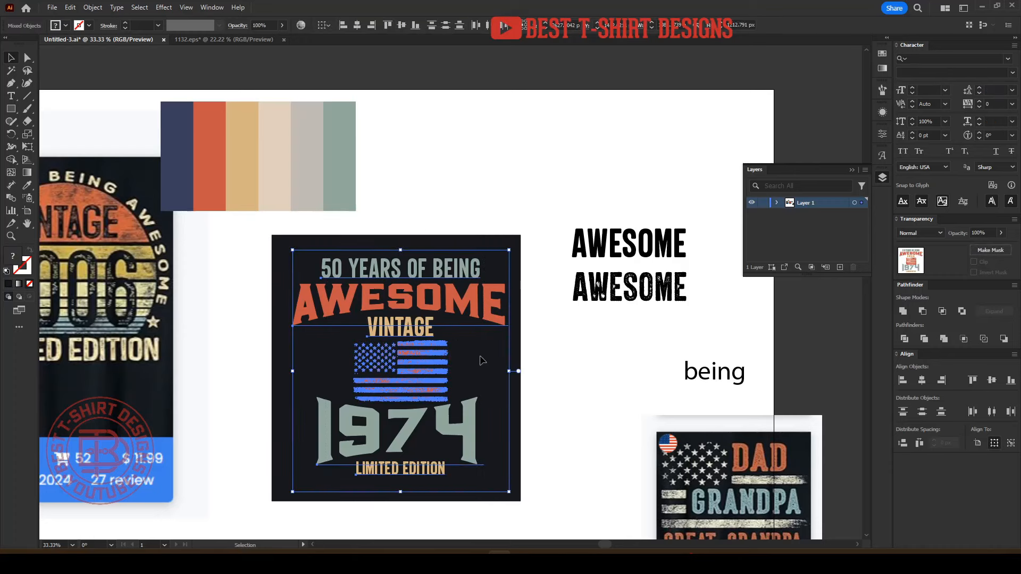
{"action": "left_click_drag", "start_coordinate": [490, 373], "coordinate": [488, 372]}
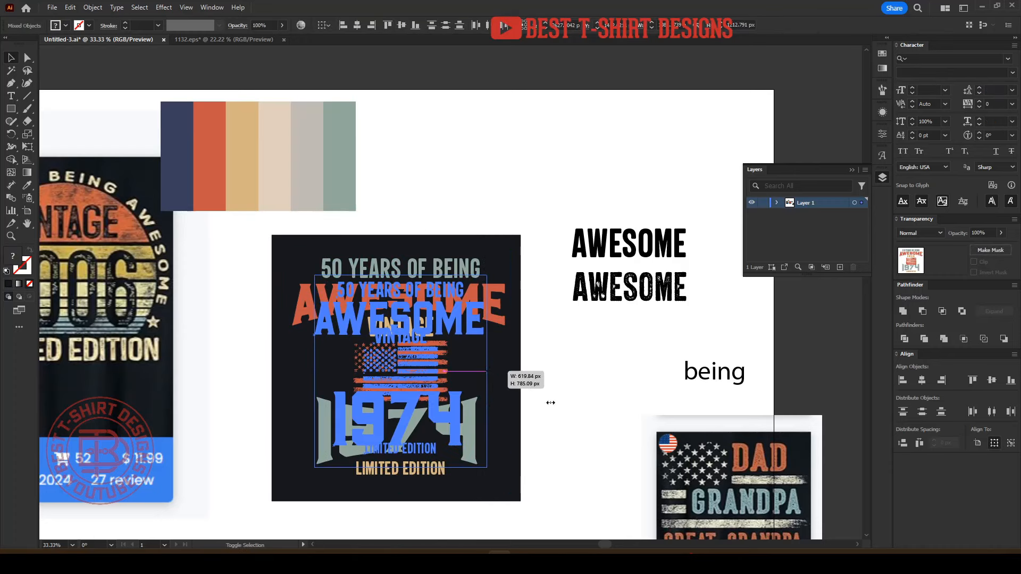
{"action": "left_click_drag", "start_coordinate": [551, 403], "coordinate": [550, 402]}
{"action": "key", "text": "ctrl+shift+a"}
- Move VINTAGE out beside the dark background and enlarge the flag to fill the space between AWESOME and 1974
{"action": "scroll", "coordinate": [435, 379], "scroll_direction": "up", "scroll_amount": 1}
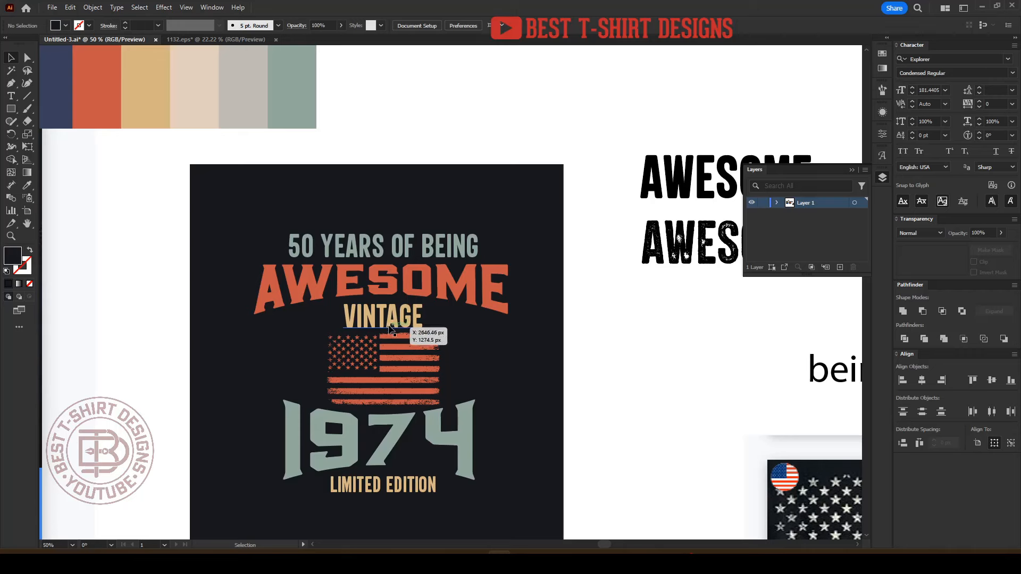
{"action": "left_click_drag", "start_coordinate": [391, 329], "coordinate": [592, 367]}
{"action": "left_click_drag", "start_coordinate": [419, 386], "coordinate": [415, 415]}
{"action": "left_click", "coordinate": [543, 448]}
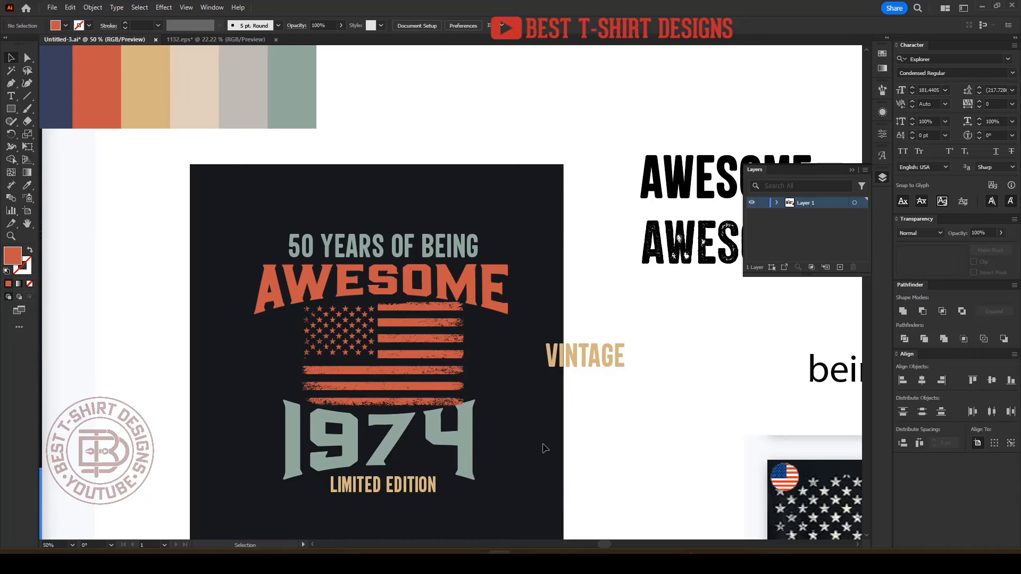
- Draw a wide ellipse over the flag and use it as a clipping mask to crop the flag to an oval
{"action": "left_click", "coordinate": [12, 110]}
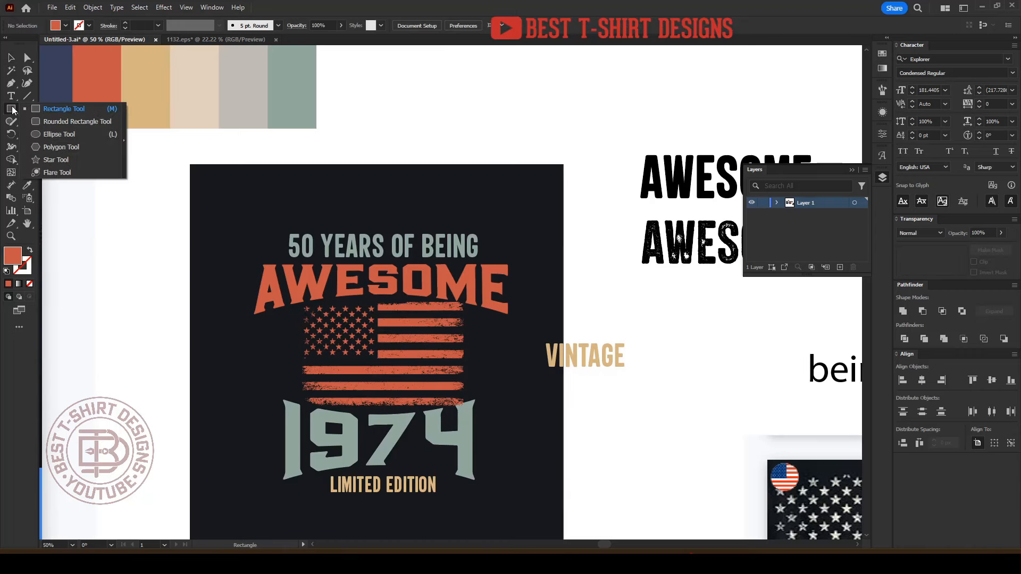
{"action": "left_click", "coordinate": [59, 134]}
{"action": "left_click_drag", "start_coordinate": [307, 314], "coordinate": [460, 406]}
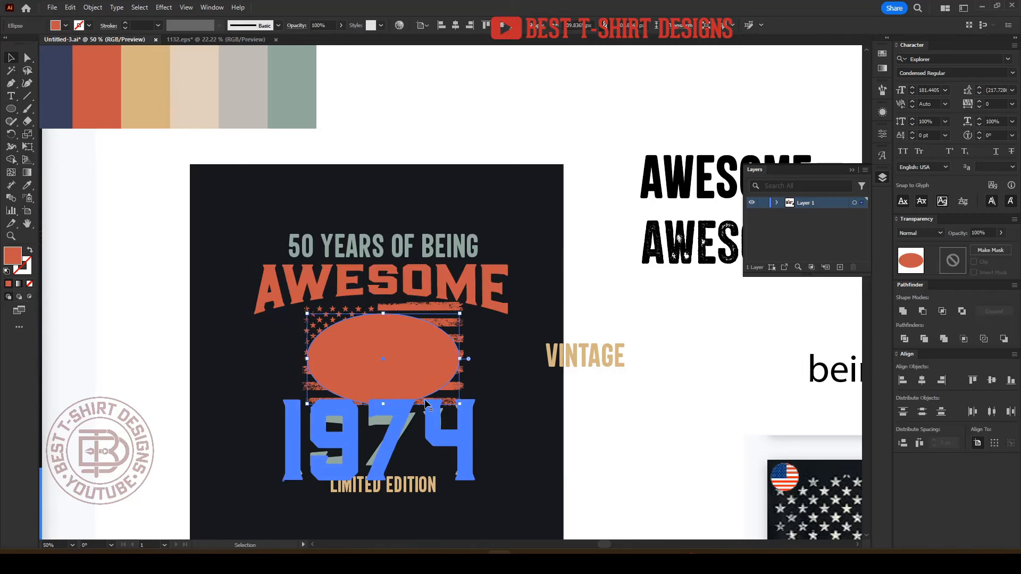
{"action": "left_click", "coordinate": [453, 325], "text": "shift"}
{"action": "right_click", "coordinate": [450, 323]}
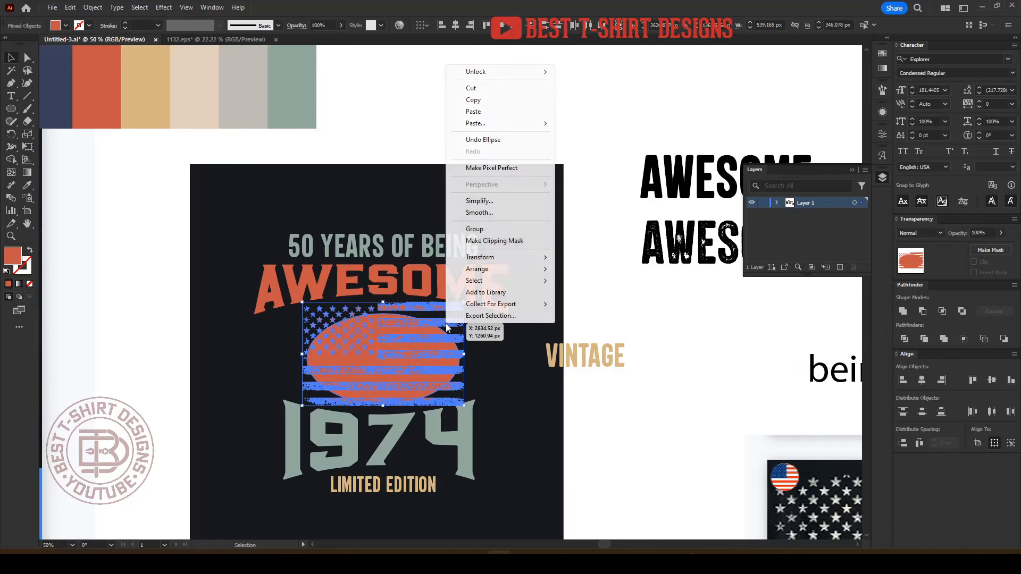
{"action": "left_click", "coordinate": [480, 242]}
{"action": "left_click", "coordinate": [491, 370]}
- Enlarge the oval flag to fill the gap between AWESOME and 1974 and align it with the lettering
{"action": "left_click_drag", "start_coordinate": [400, 356], "coordinate": [400, 340]}
{"action": "left_click_drag", "start_coordinate": [382, 408], "coordinate": [383, 409]}
{"action": "left_click", "coordinate": [508, 400]}
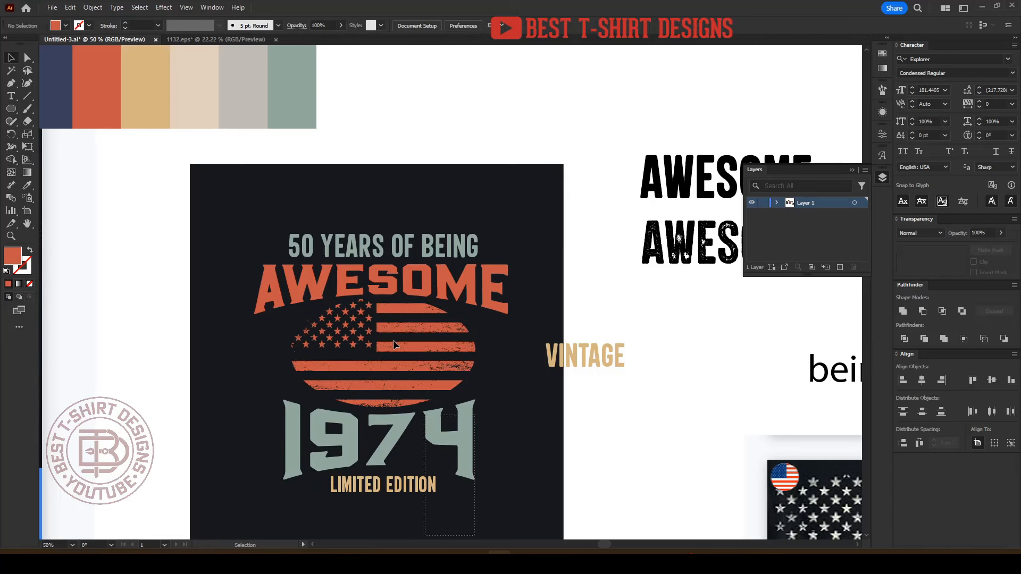
{"action": "left_click_drag", "start_coordinate": [476, 498], "coordinate": [334, 212]}
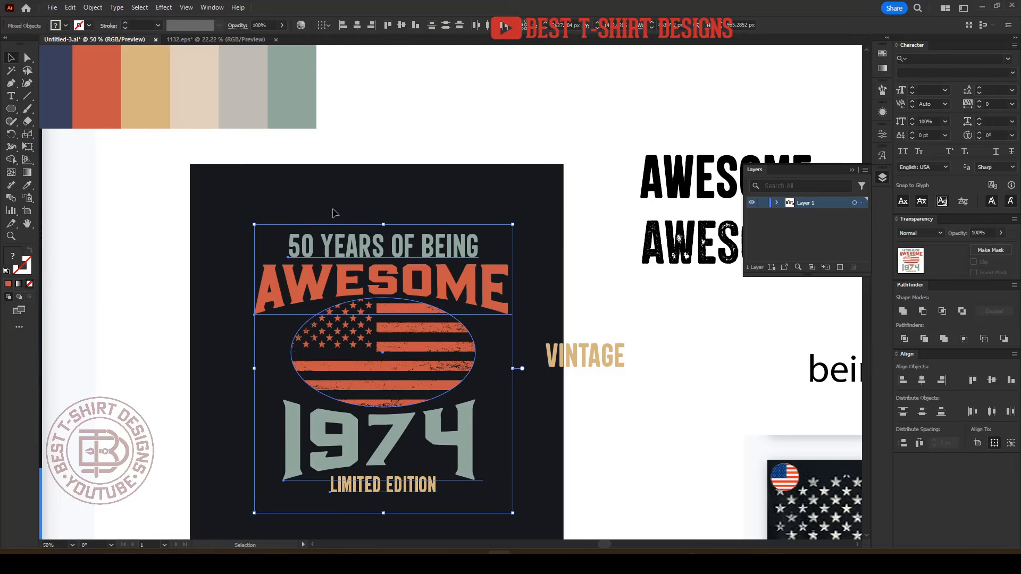
{"action": "left_click", "coordinate": [437, 165]}
- Convert 50 YEARS OF BEING, AWESOME, 1974 and LIMITED EDITION to outlines
{"action": "left_click", "coordinate": [472, 301]}
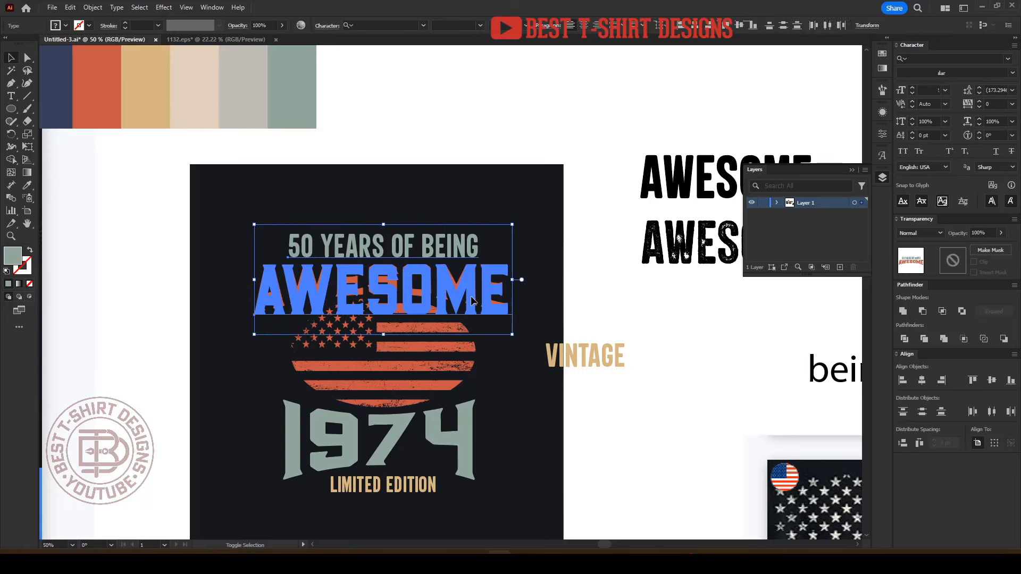
{"action": "left_click", "coordinate": [404, 442], "text": "shift"}
{"action": "right_click", "coordinate": [408, 490]}
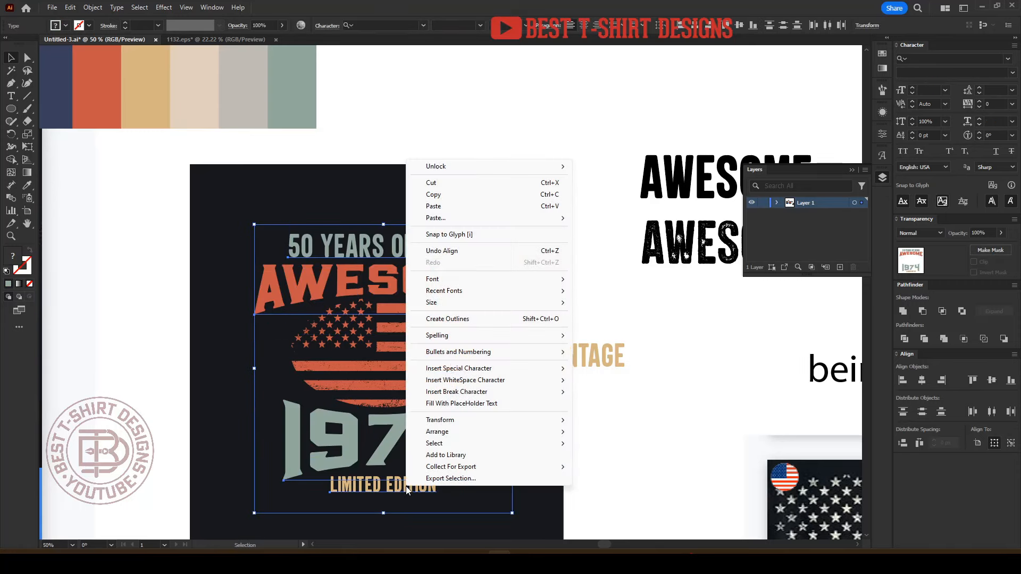
{"action": "left_click", "coordinate": [450, 320]}
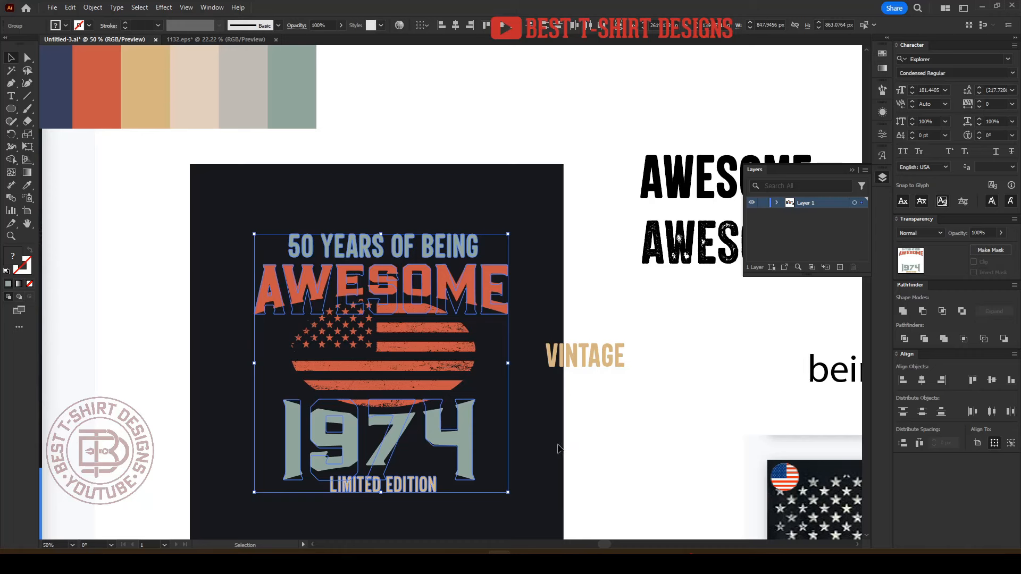
{"action": "left_click", "coordinate": [541, 435]}
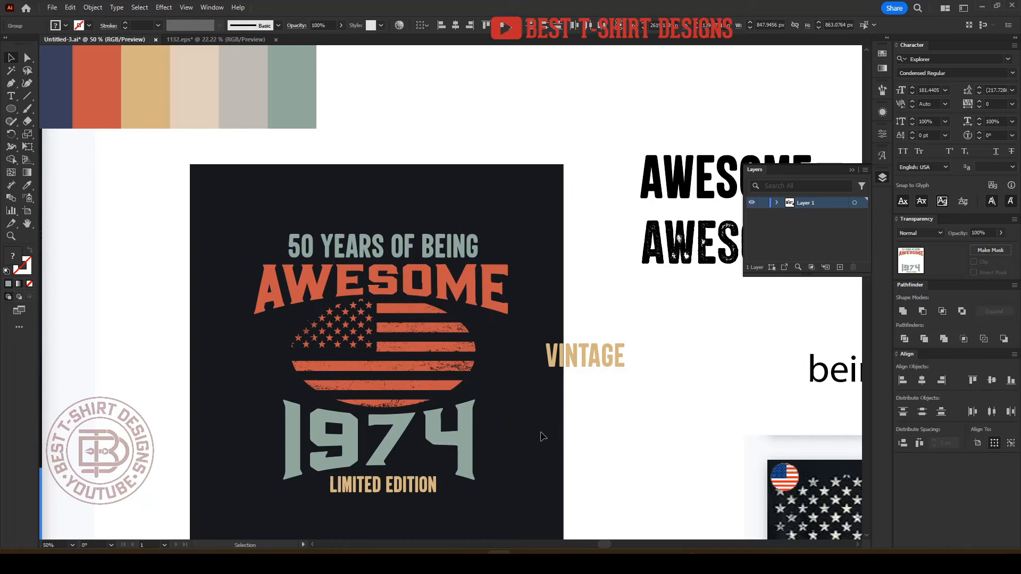
- Expand the appearance of the warped AWESOME and 1974 lettering and centre all design elements horizontally on each other
{"action": "left_click", "coordinate": [471, 296]}
{"action": "left_click", "coordinate": [462, 434]}
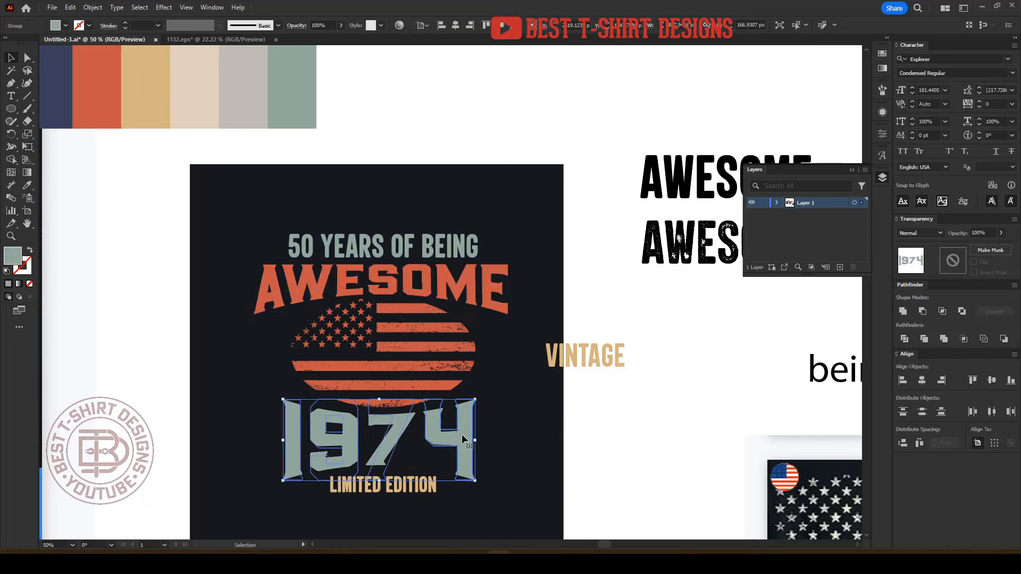
{"action": "left_click", "coordinate": [485, 299], "text": "shift"}
{"action": "left_click", "coordinate": [93, 7]}
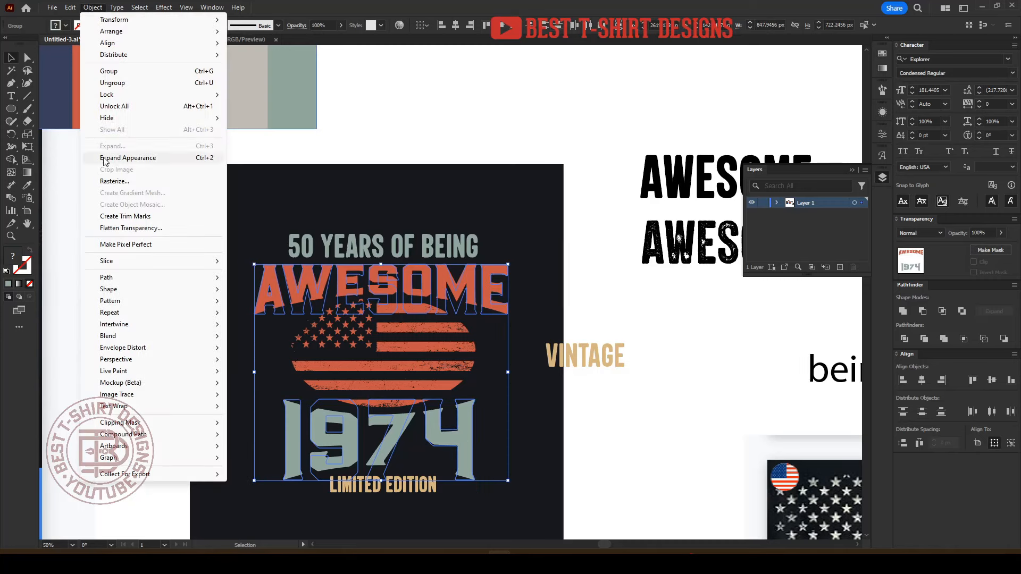
{"action": "left_click", "coordinate": [104, 158]}
{"action": "left_click", "coordinate": [519, 430]}
{"action": "left_click_drag", "start_coordinate": [466, 520], "coordinate": [288, 204]}
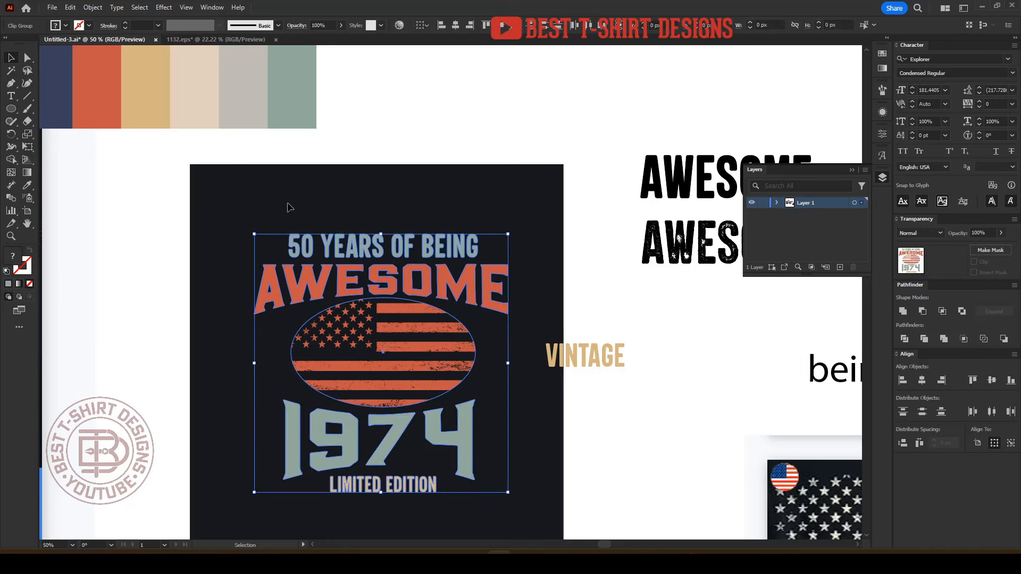
{"action": "left_click", "coordinate": [445, 213]}
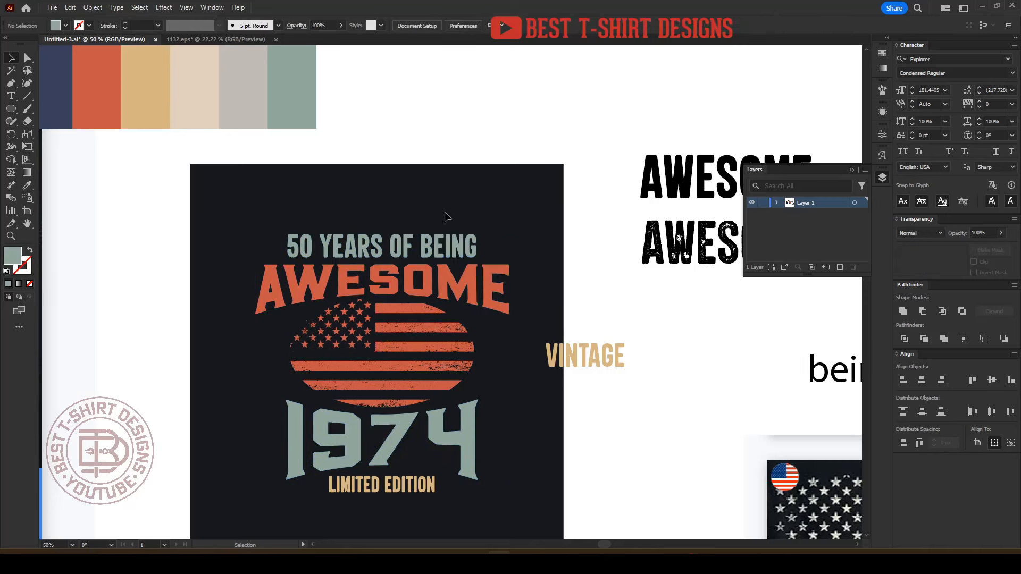
- Place VINTAGE over the middle of the oval flag as outlines, enlarged to span most of the flag's width
{"action": "left_click_drag", "start_coordinate": [595, 359], "coordinate": [397, 357]}
{"action": "right_click", "coordinate": [397, 356]}
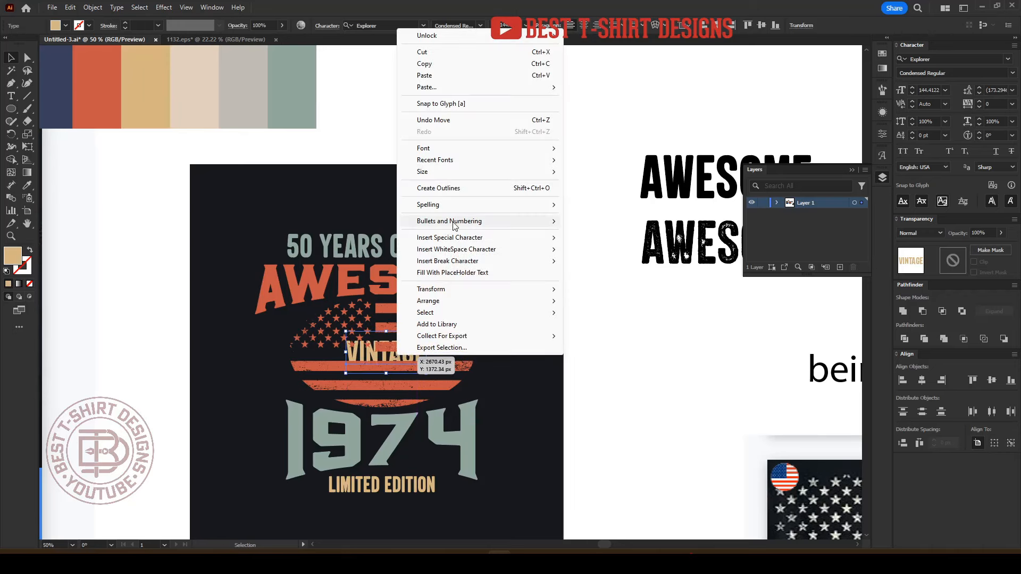
{"action": "left_click", "coordinate": [442, 188]}
{"action": "left_click_drag", "start_coordinate": [428, 354], "coordinate": [459, 354]}
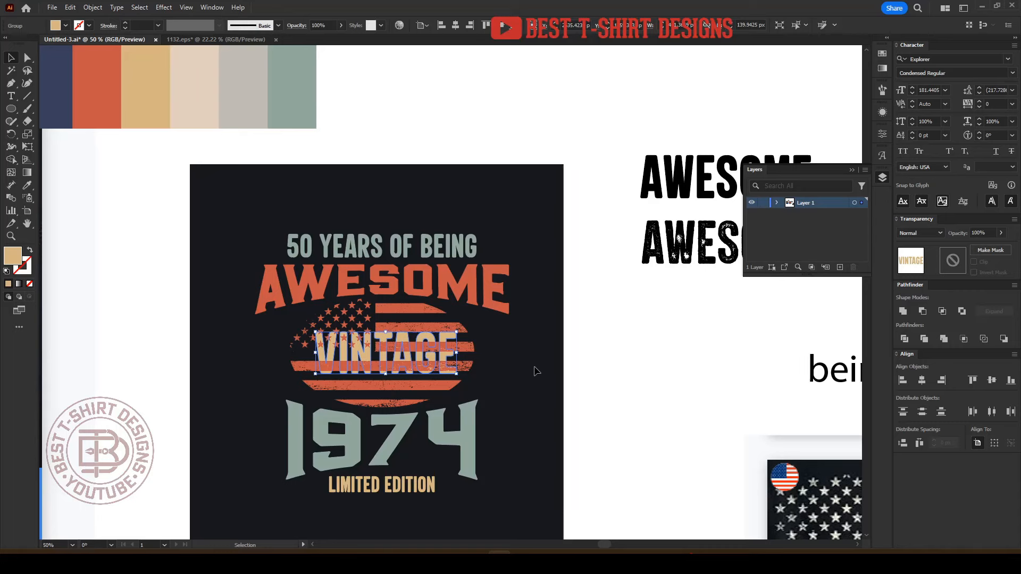
{"action": "left_click", "coordinate": [537, 370]}
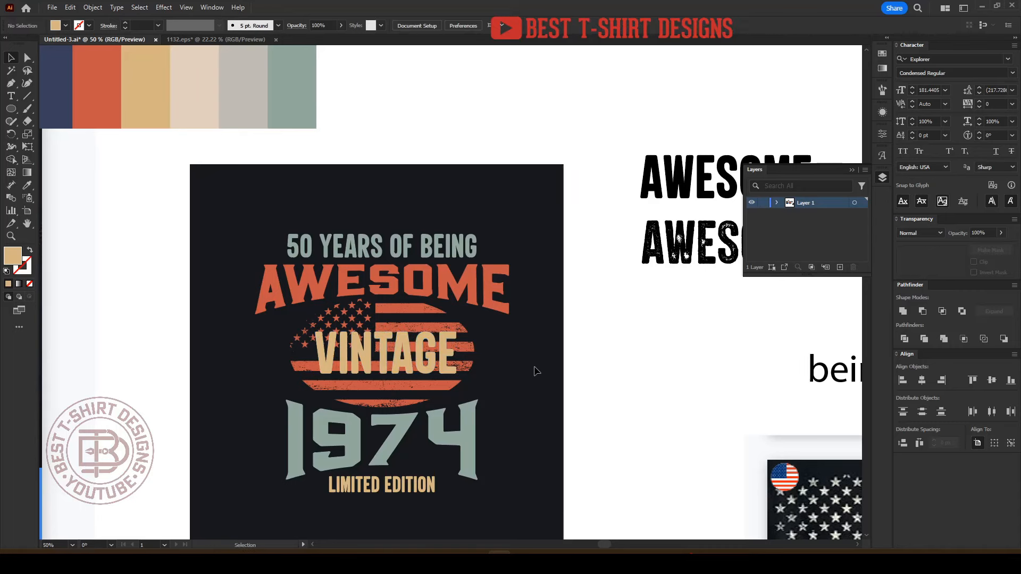
- Recolour the flag inside its clip group with VINTAGE's golden tan using the Eyedropper
{"action": "double_click", "coordinate": [411, 330]}
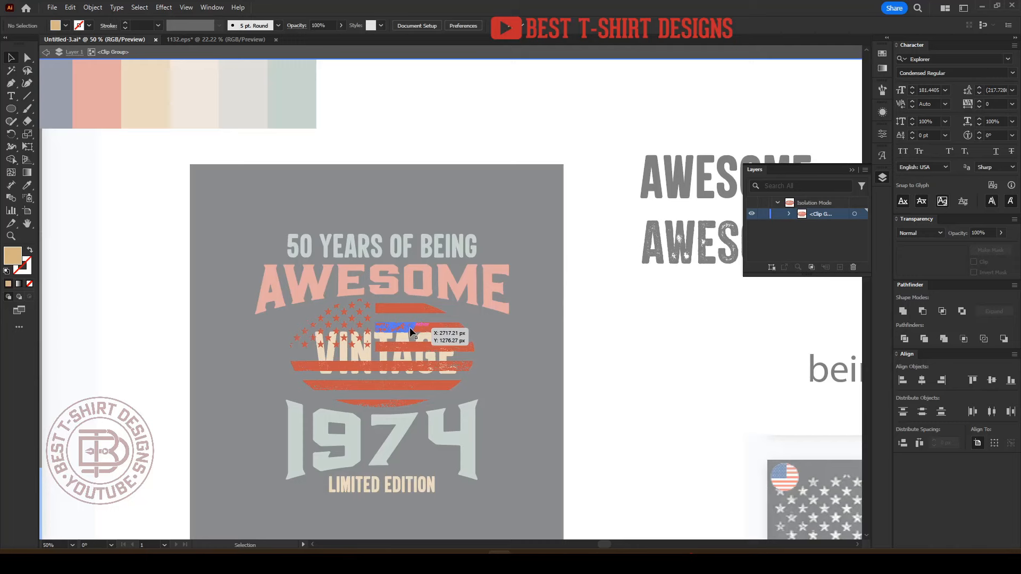
{"action": "left_click", "coordinate": [410, 327]}
{"action": "key", "text": "i"}
{"action": "left_click", "coordinate": [386, 359]}
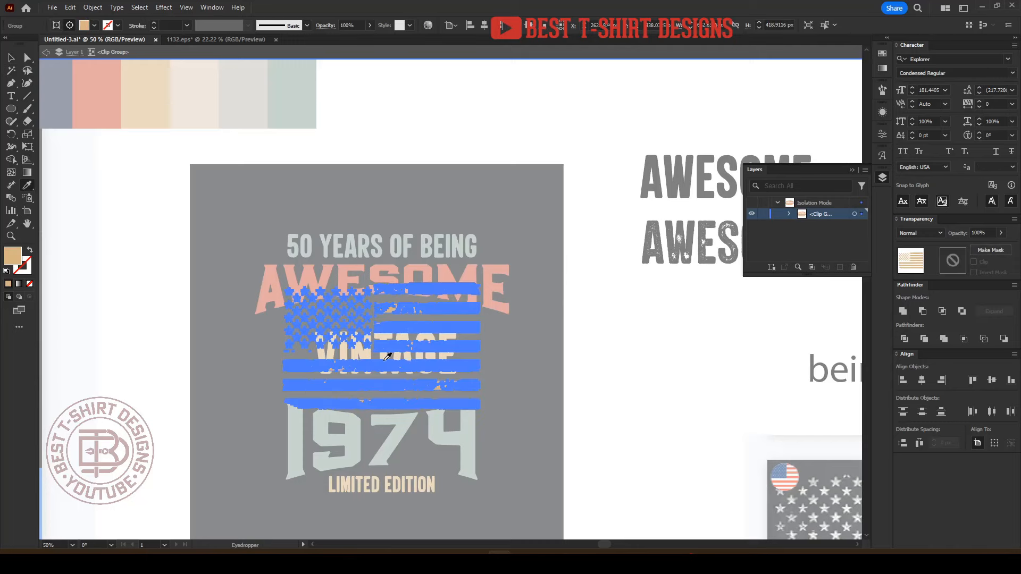
{"action": "key", "text": "v"}
{"action": "double_click", "coordinate": [535, 382]}
- Cut VINTAGE and paste it in place into a new opacity mask on the oval flag, with Clip turned off
{"action": "left_click", "coordinate": [421, 358]}
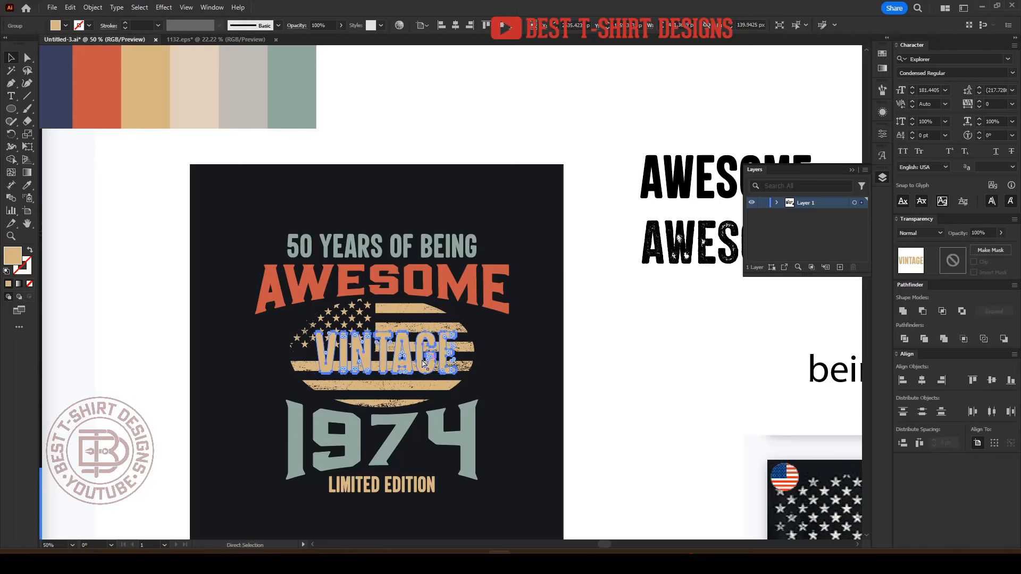
{"action": "key", "text": "Delete"}
{"action": "left_click", "coordinate": [449, 359]}
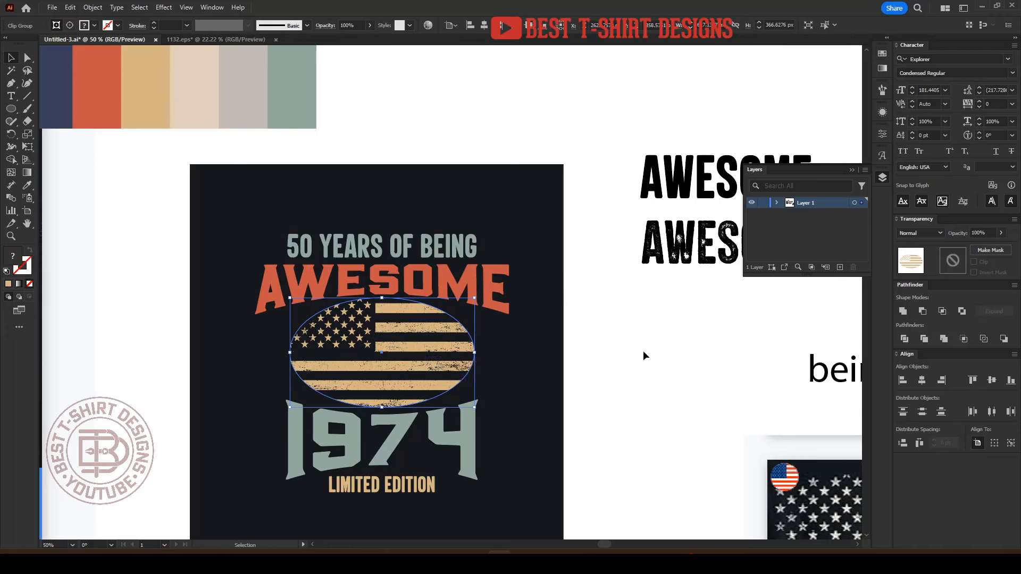
{"action": "double_click", "coordinate": [954, 261]}
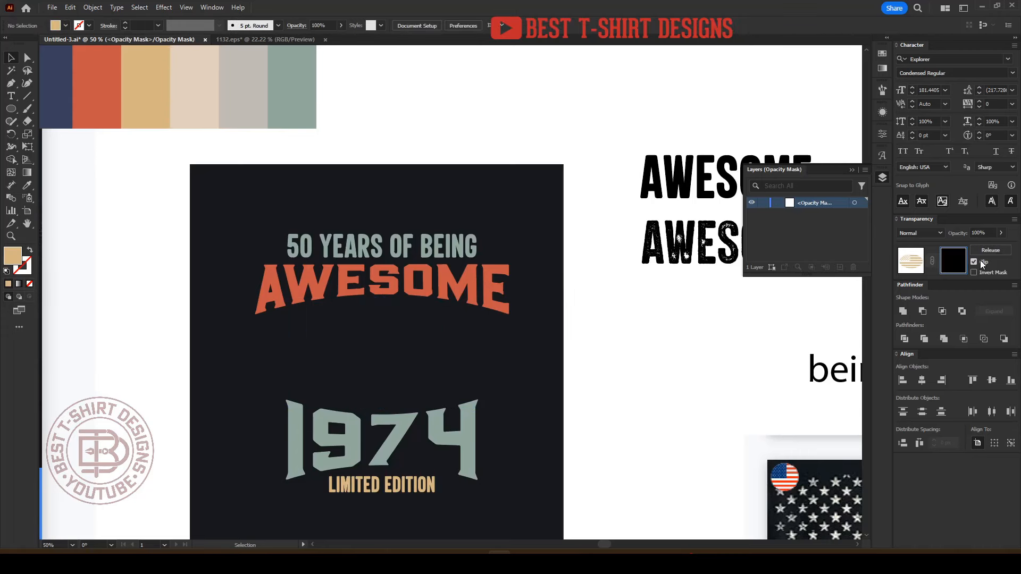
{"action": "left_click", "coordinate": [975, 262]}
{"action": "key", "text": "ctrl+f"}
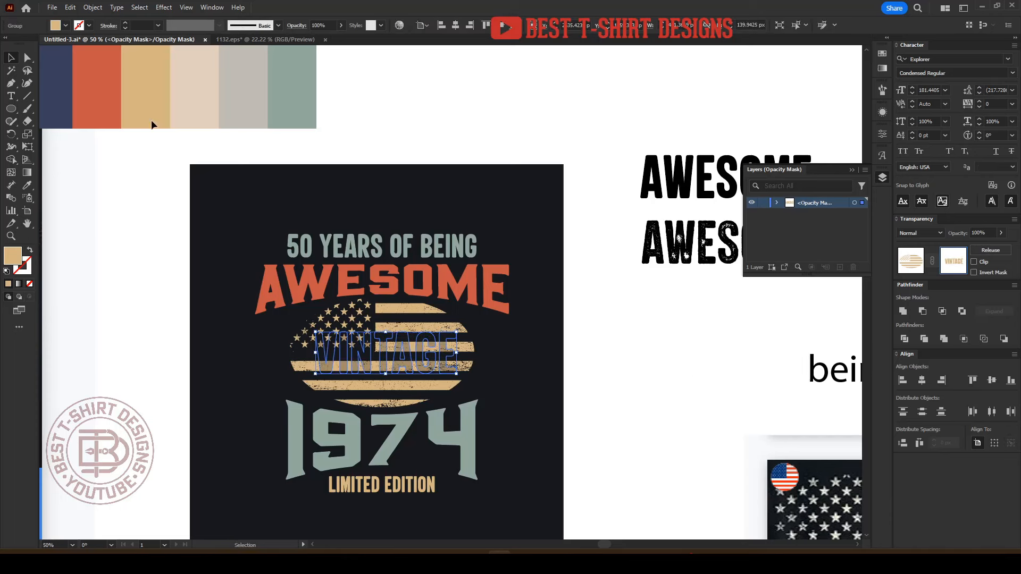
- Fill the masked VINTAGE lettering with the Black swatch and redefine that swatch as pure black, hex 000000
{"action": "left_click", "coordinate": [64, 26]}
{"action": "left_click", "coordinate": [29, 43]}
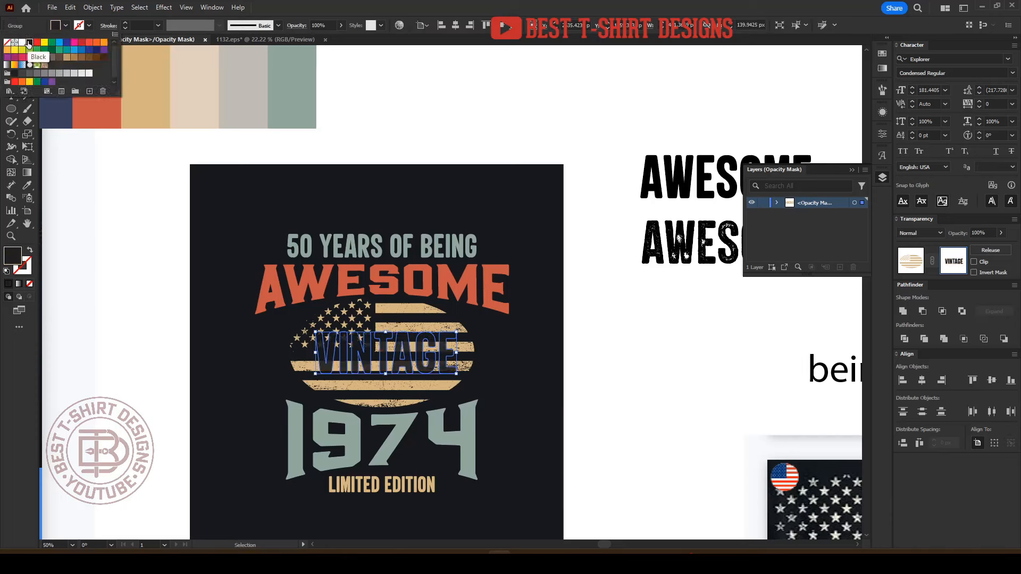
{"action": "double_click", "coordinate": [30, 43]}
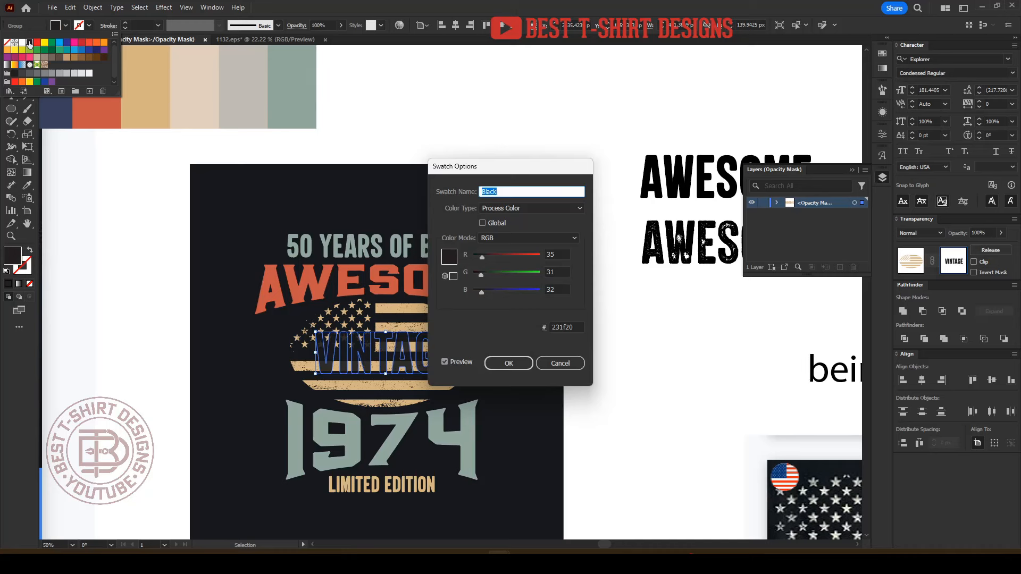
{"action": "double_click", "coordinate": [569, 327]}
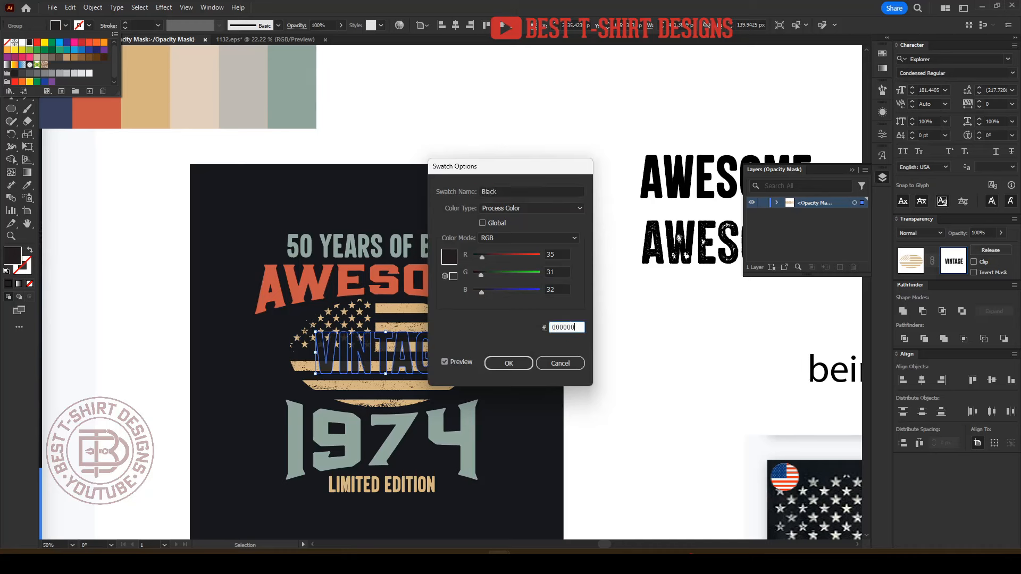
{"action": "type", "text": "000000"}
{"action": "left_click", "coordinate": [509, 364]}
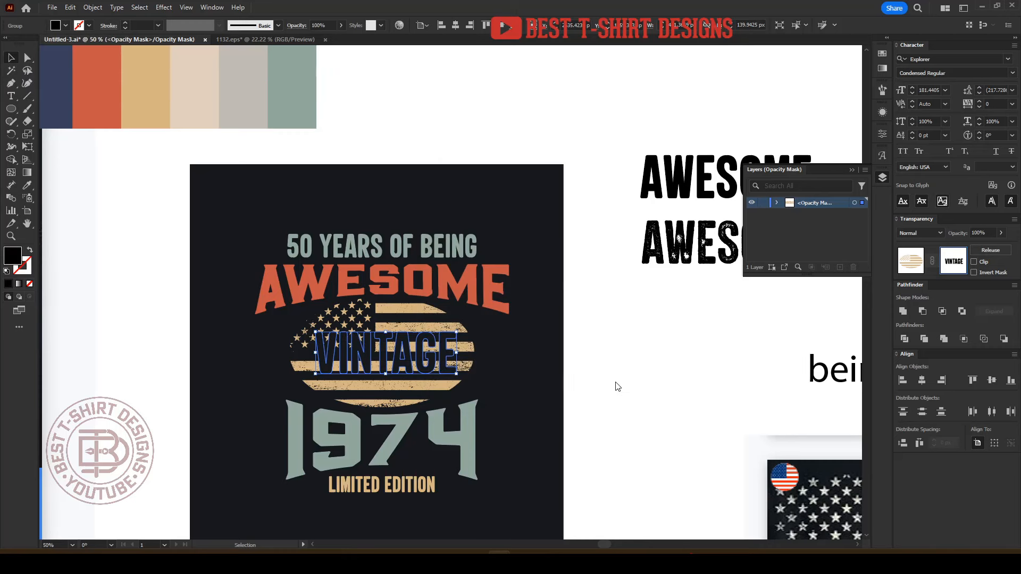
{"action": "left_click", "coordinate": [516, 388]}
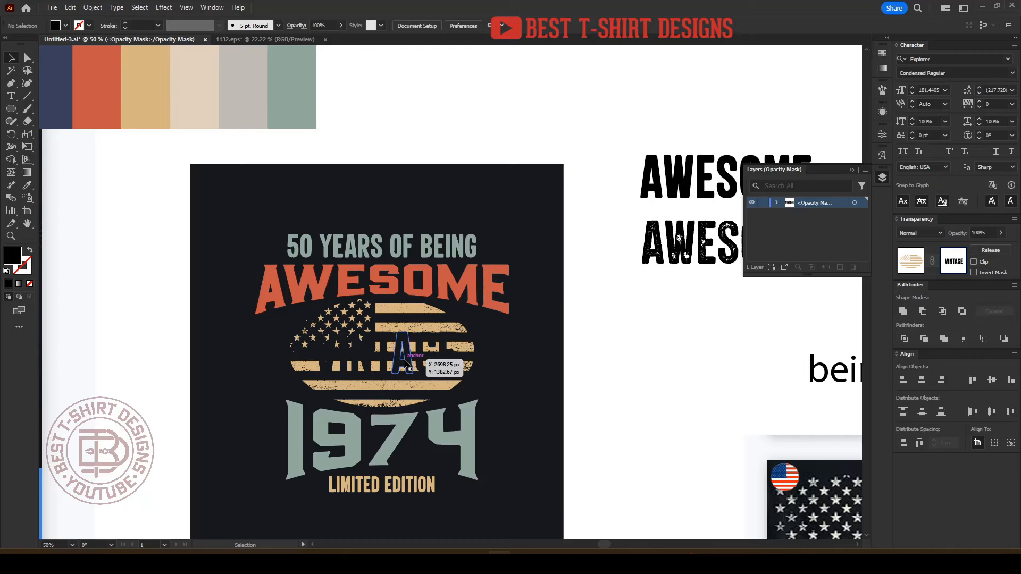
- Cut VINTAGE from the opacity mask, paste it in place over the flag and recolour it with AWESOME's orange-red
{"action": "left_click", "coordinate": [404, 363]}
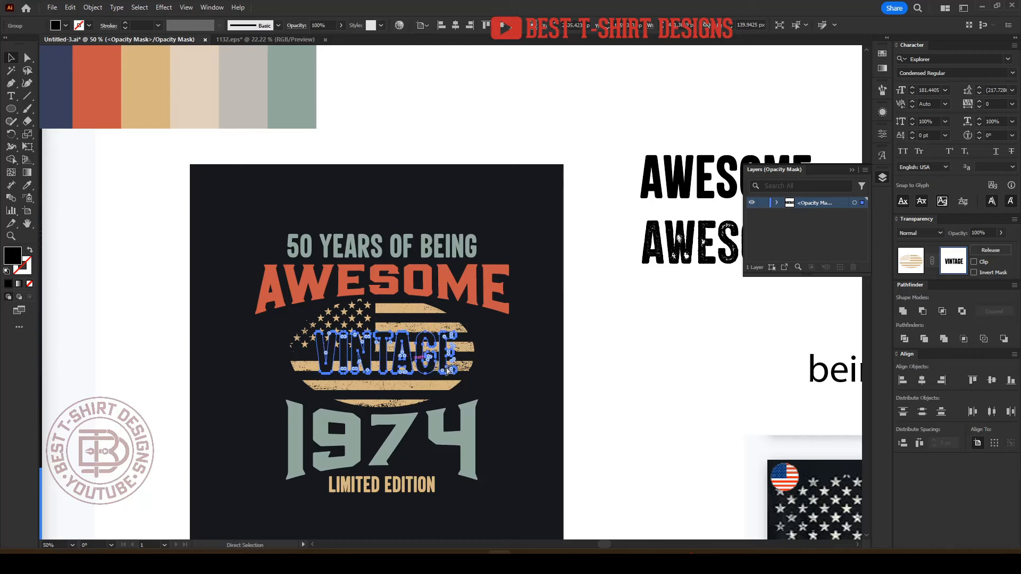
{"action": "key", "text": "ctrl+x"}
{"action": "left_click", "coordinate": [917, 260]}
{"action": "key", "text": "ctrl+f"}
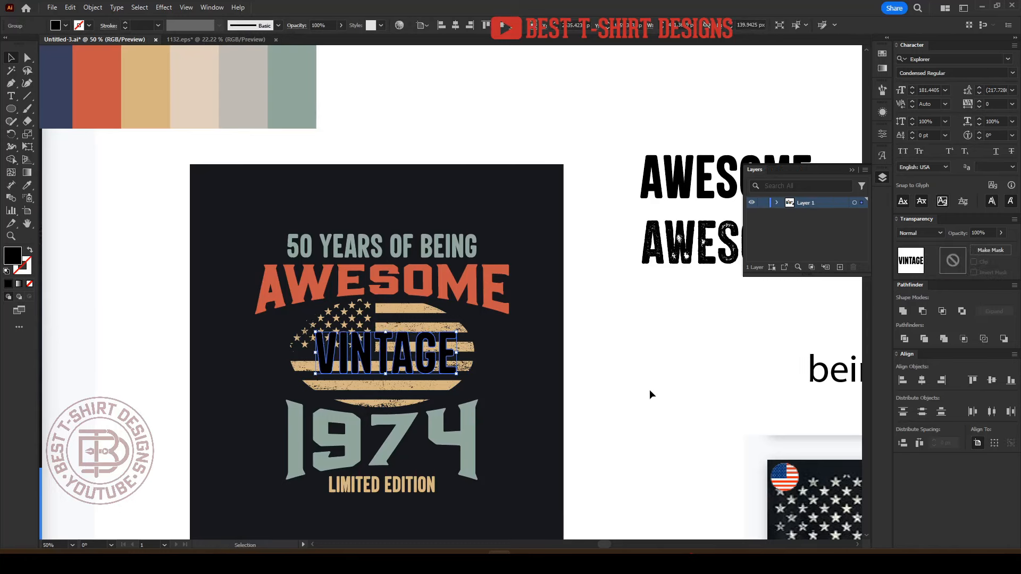
{"action": "key", "text": "i"}
{"action": "left_click", "coordinate": [448, 297]}
{"action": "key", "text": "v"}
{"action": "left_click", "coordinate": [521, 371]}
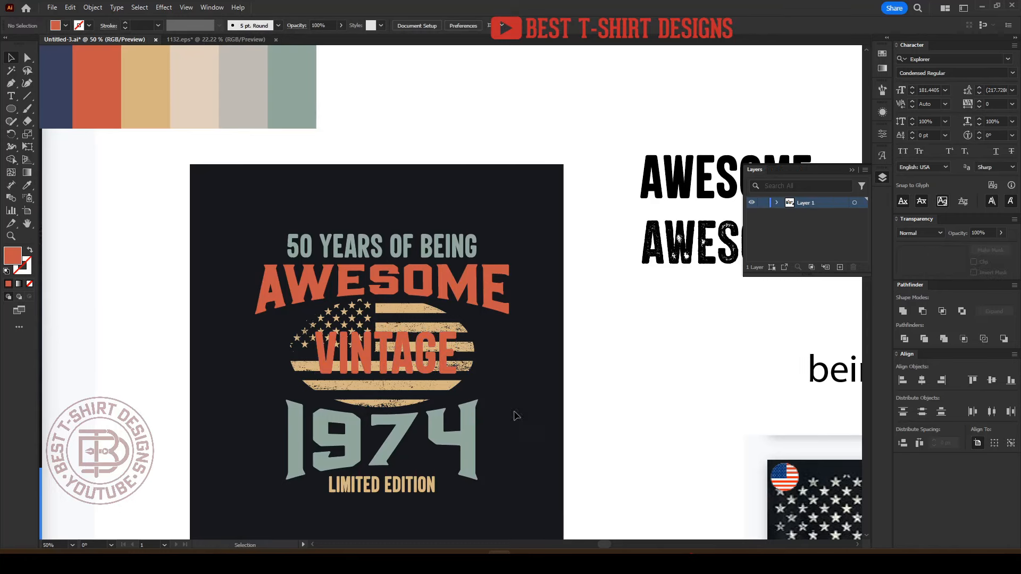
- Centre all the design elements horizontally on each other again
{"action": "left_click_drag", "start_coordinate": [515, 520], "coordinate": [277, 201]}
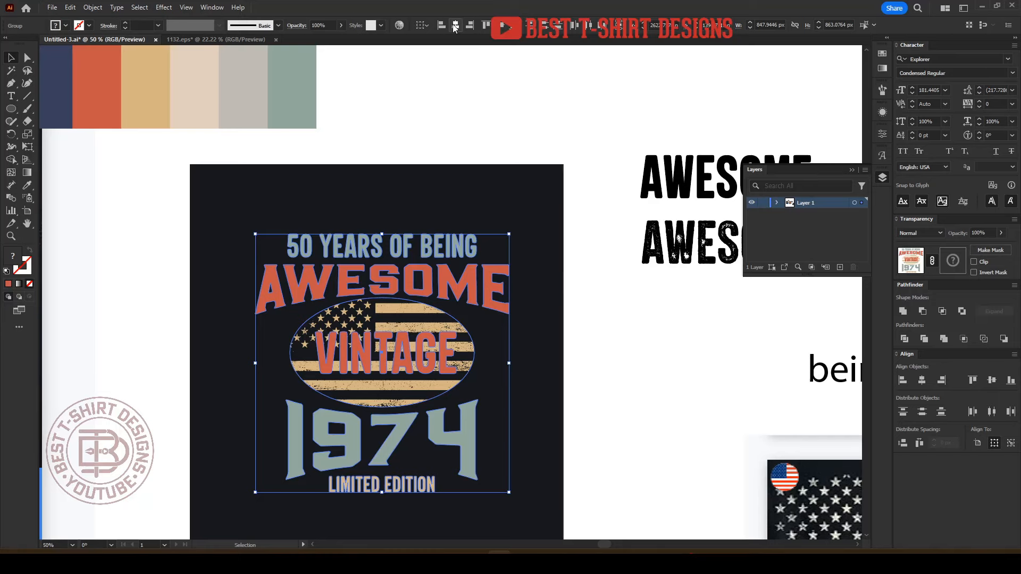
{"action": "left_click", "coordinate": [440, 183]}
{"action": "scroll", "coordinate": [440, 186], "scroll_direction": "down", "scroll_amount": 1}
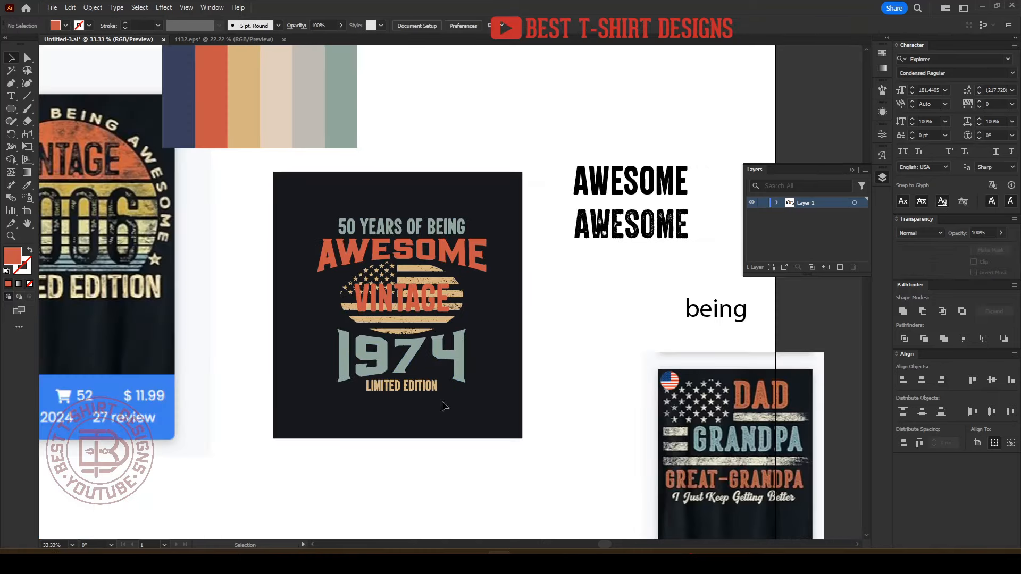
- Try enlarging 1974 to span the full width of AWESOME
{"action": "scroll", "coordinate": [401, 414], "scroll_direction": "up", "scroll_amount": 3}
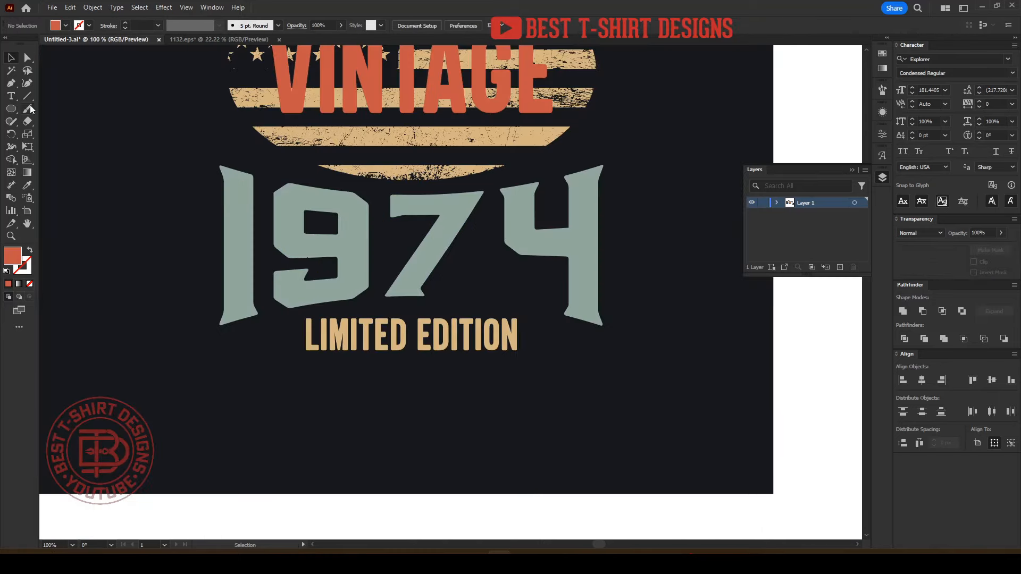
{"action": "left_click", "coordinate": [417, 293]}
{"action": "scroll", "coordinate": [420, 302], "scroll_direction": "down", "scroll_amount": 1}
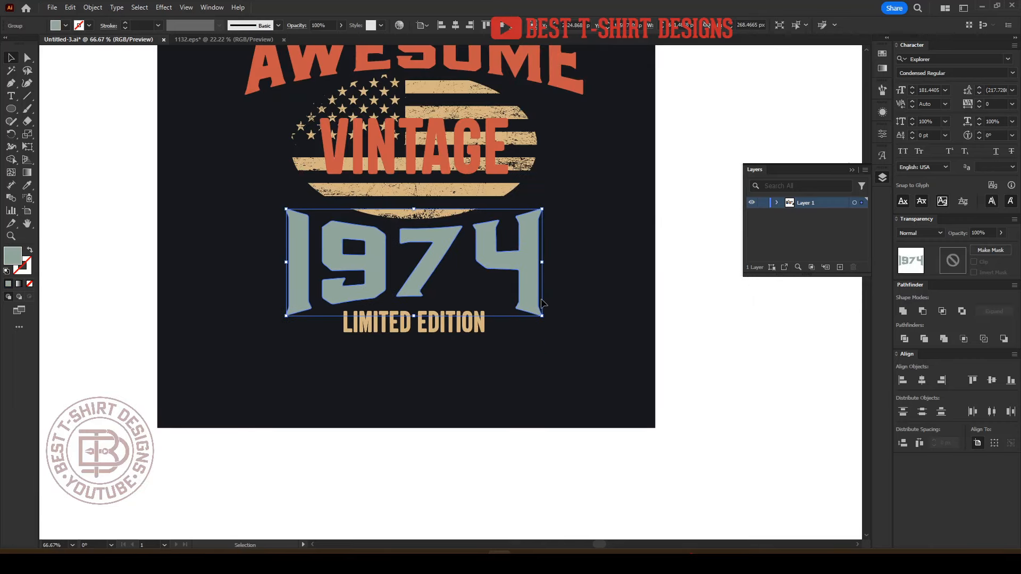
{"action": "scroll", "coordinate": [543, 303], "scroll_direction": "up", "scroll_amount": 1}
{"action": "left_click_drag", "start_coordinate": [545, 299], "coordinate": [583, 309]}
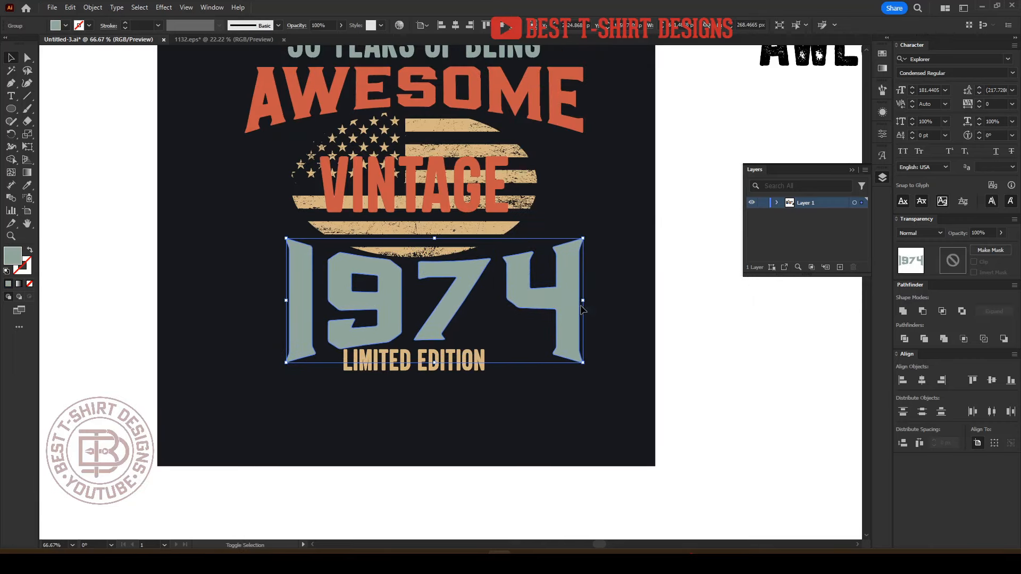
{"action": "left_click_drag", "start_coordinate": [287, 301], "coordinate": [244, 301]}
{"action": "left_click", "coordinate": [461, 408]}
{"action": "scroll", "coordinate": [467, 408], "scroll_direction": "down", "scroll_amount": 1}
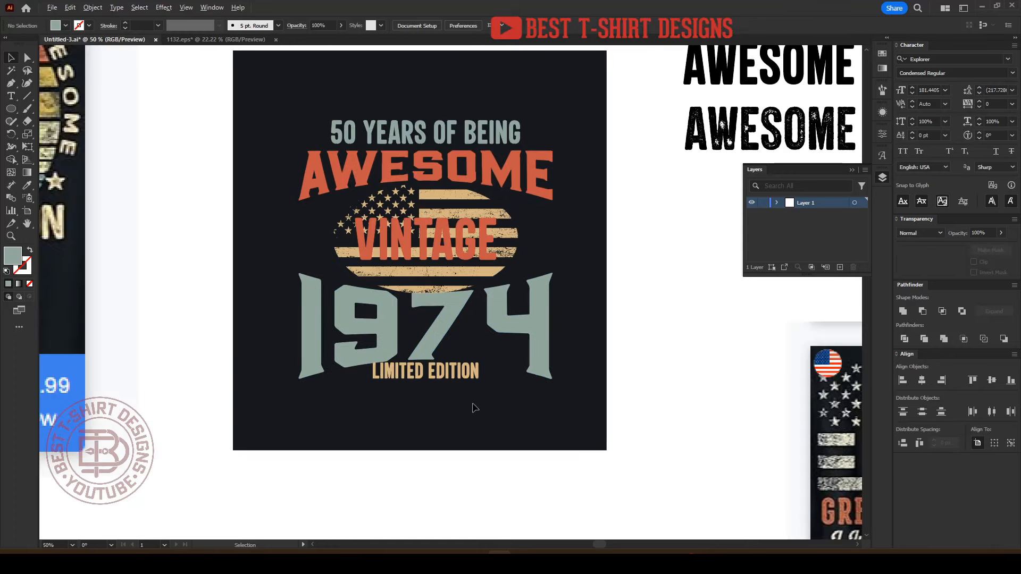
{"action": "scroll", "coordinate": [594, 394], "scroll_direction": "up", "scroll_amount": 1}
{"action": "key", "text": "ctrl+z"}
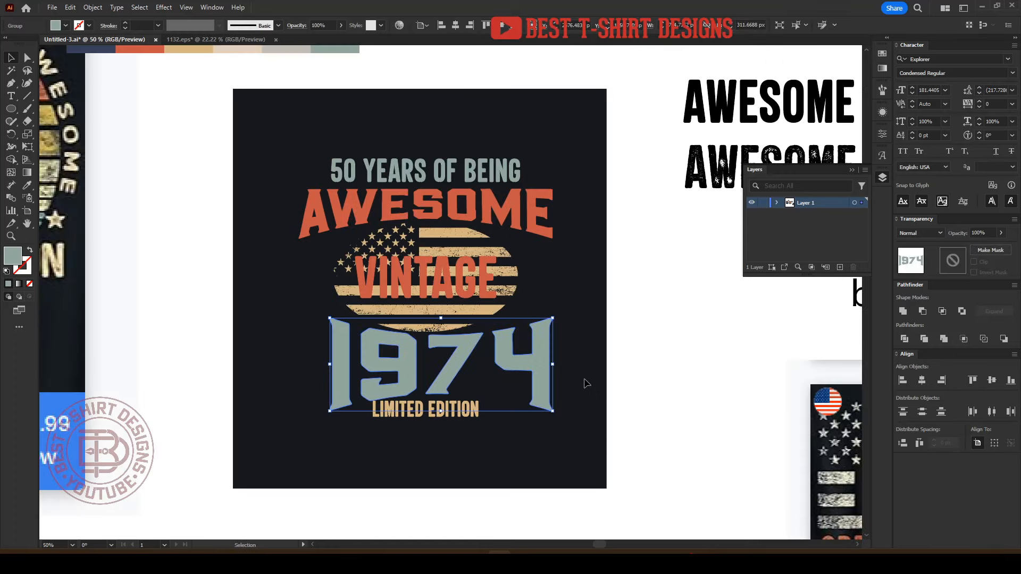
{"action": "key", "text": "ctrl+z"}
{"action": "left_click", "coordinate": [553, 336]}
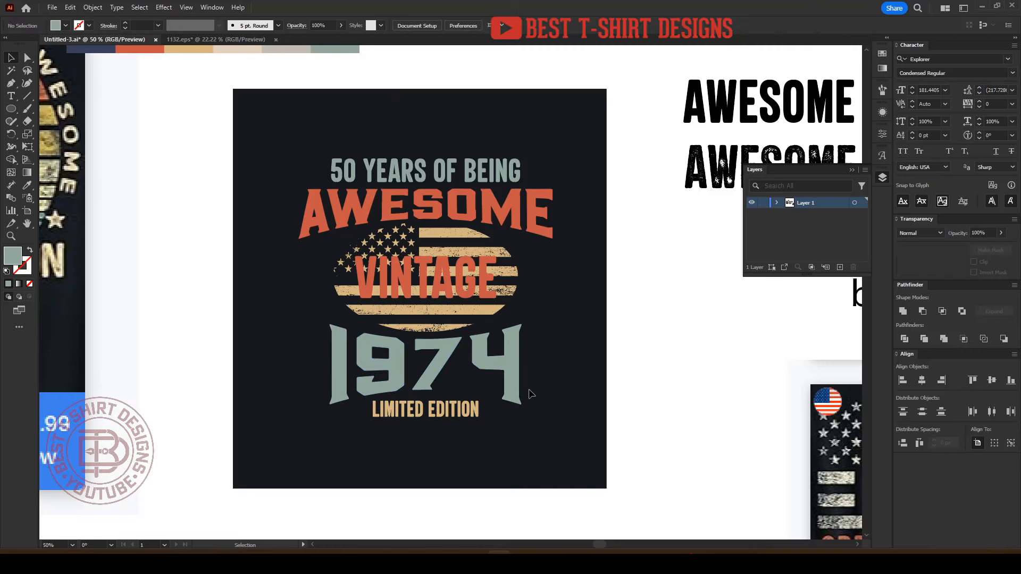
- Enlarge 1974 slightly from its centre and nudge LIMITED EDITION down to clear it
{"action": "left_click", "coordinate": [512, 385]}
{"action": "left_click_drag", "start_coordinate": [425, 404], "coordinate": [444, 423]}
{"action": "left_click", "coordinate": [444, 420]}
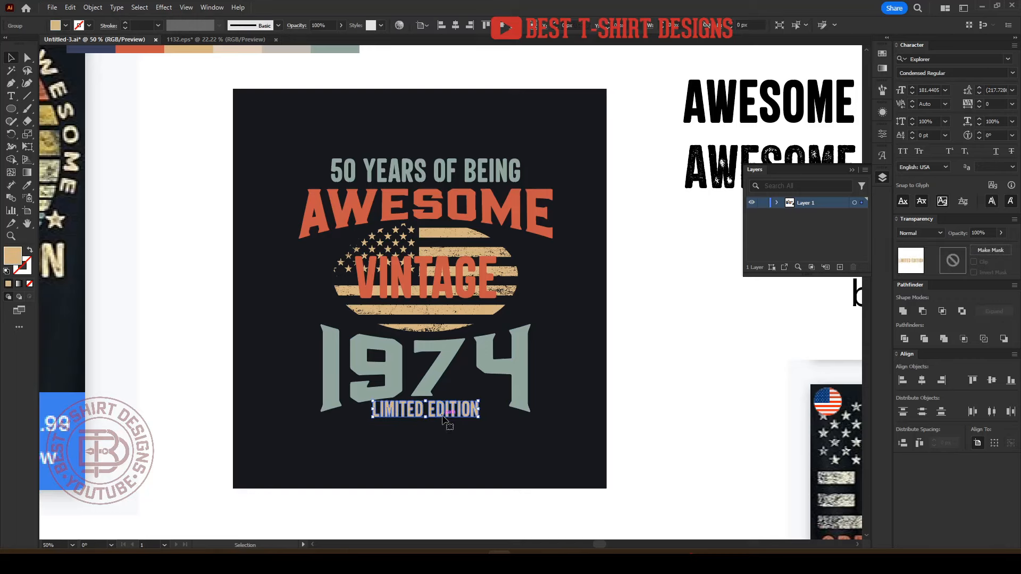
{"action": "key", "text": "shift+Down"}
{"action": "key", "text": "shift+Down"}
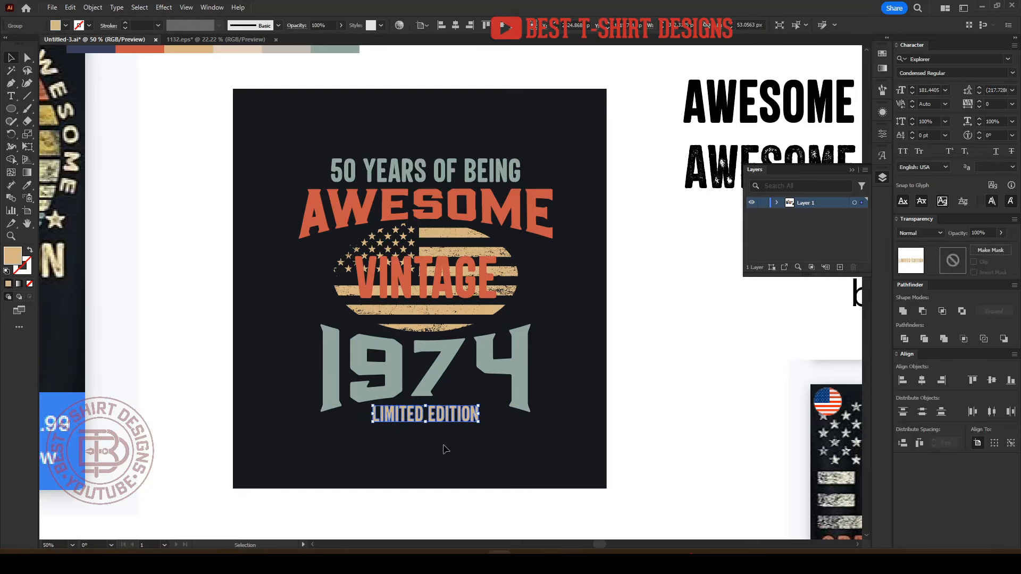
{"action": "left_click", "coordinate": [446, 450]}
- Draw two stacked horizontal lines before the start of LIMITED EDITION, the lower one about 136 px long
{"action": "scroll", "coordinate": [435, 429], "scroll_direction": "up", "scroll_amount": 2}
{"action": "left_click", "coordinate": [26, 95]}
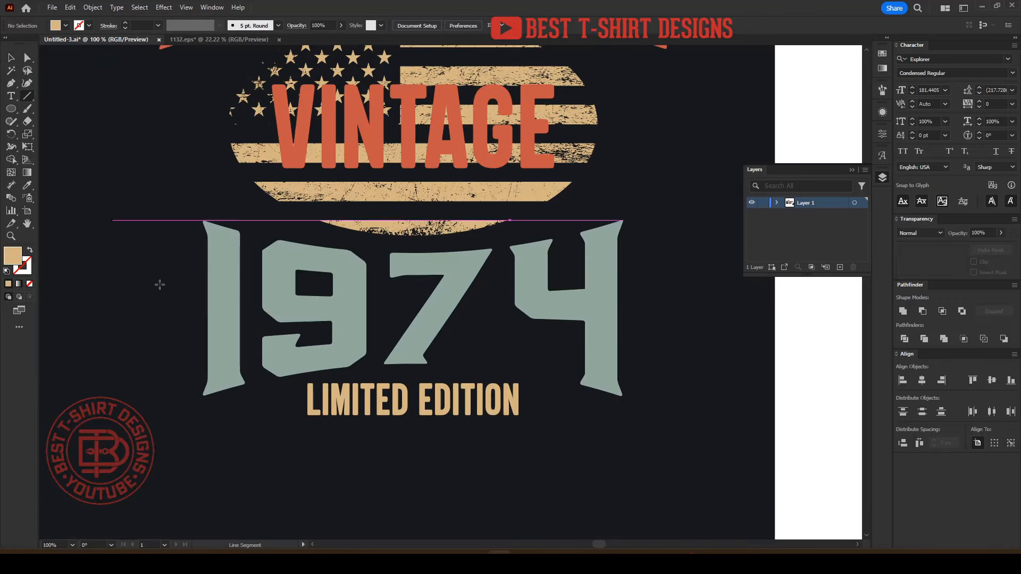
{"action": "left_click_drag", "start_coordinate": [287, 395], "coordinate": [238, 394]}
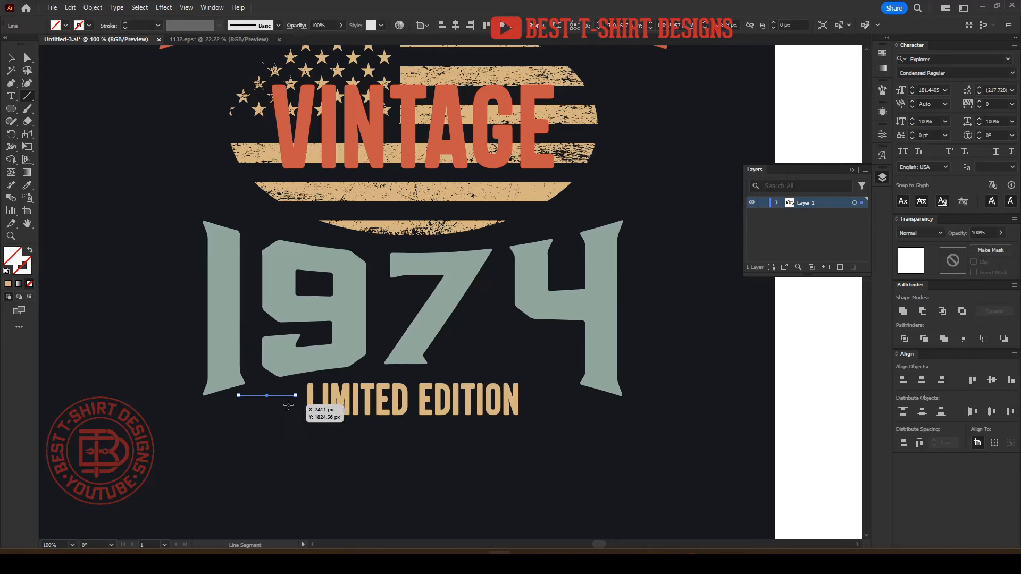
{"action": "left_click_drag", "start_coordinate": [300, 406], "coordinate": [218, 404]}
{"action": "key", "text": "v"}
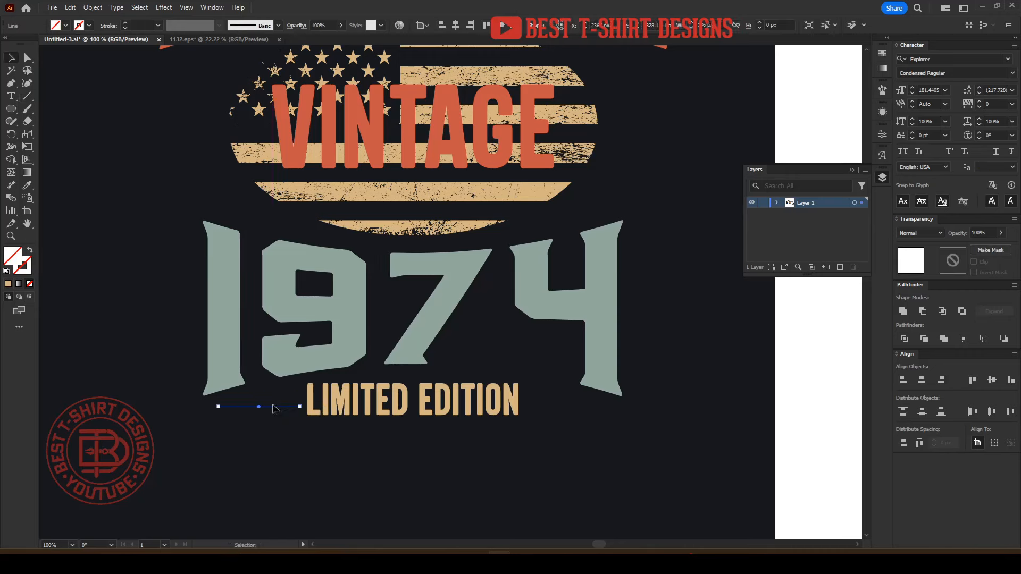
- Give both lines VINTAGE's orange-red as a 9 pt stroke with a tapered width profile that is thickest beside the text
{"action": "left_click", "coordinate": [277, 395], "text": "shift"}
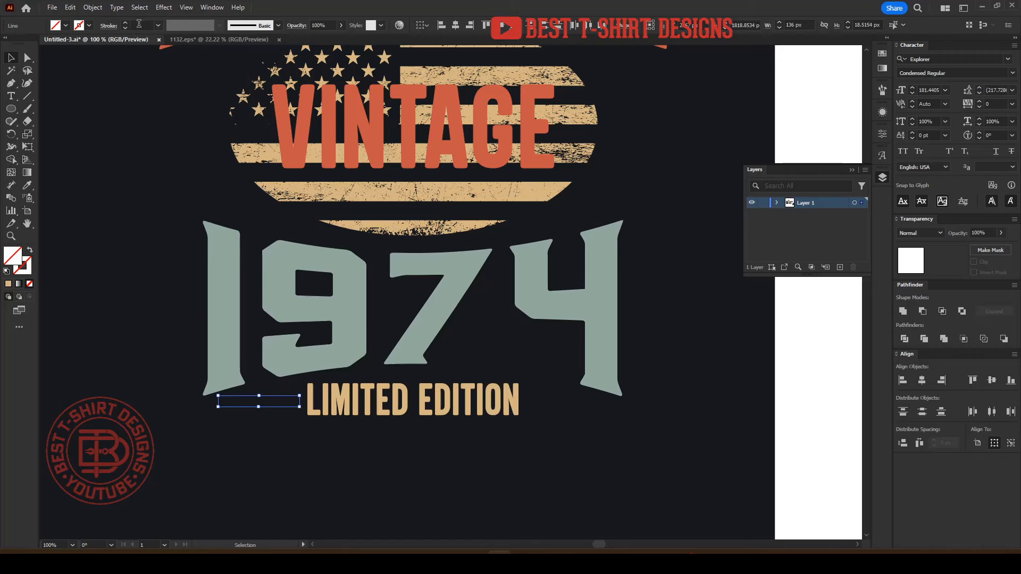
{"action": "scroll", "coordinate": [139, 23], "scroll_direction": "up", "scroll_amount": 10}
{"action": "key", "text": "i"}
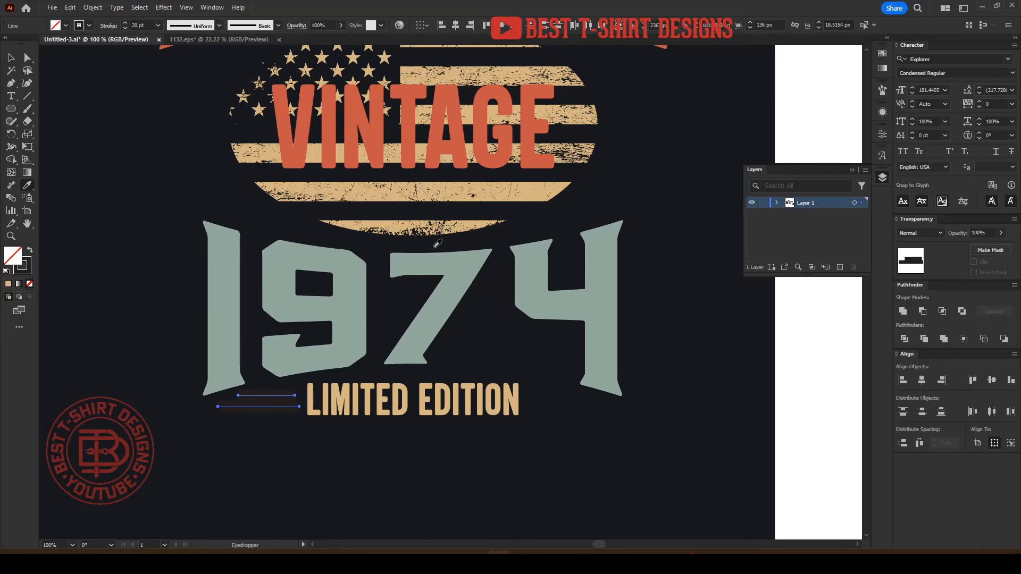
{"action": "left_click", "coordinate": [443, 137]}
{"action": "key", "text": "v"}
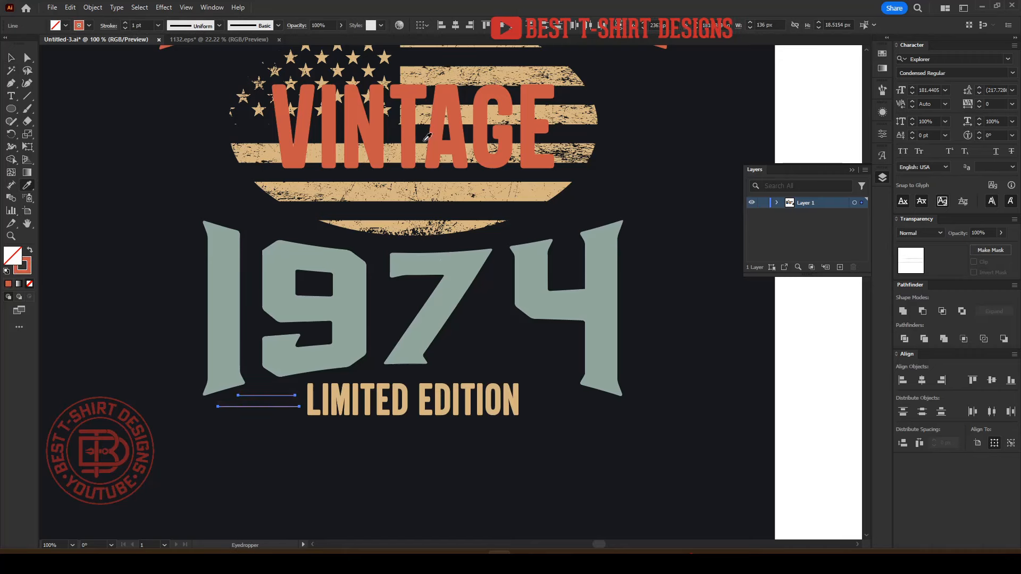
{"action": "scroll", "coordinate": [142, 24], "scroll_direction": "up", "scroll_amount": 8}
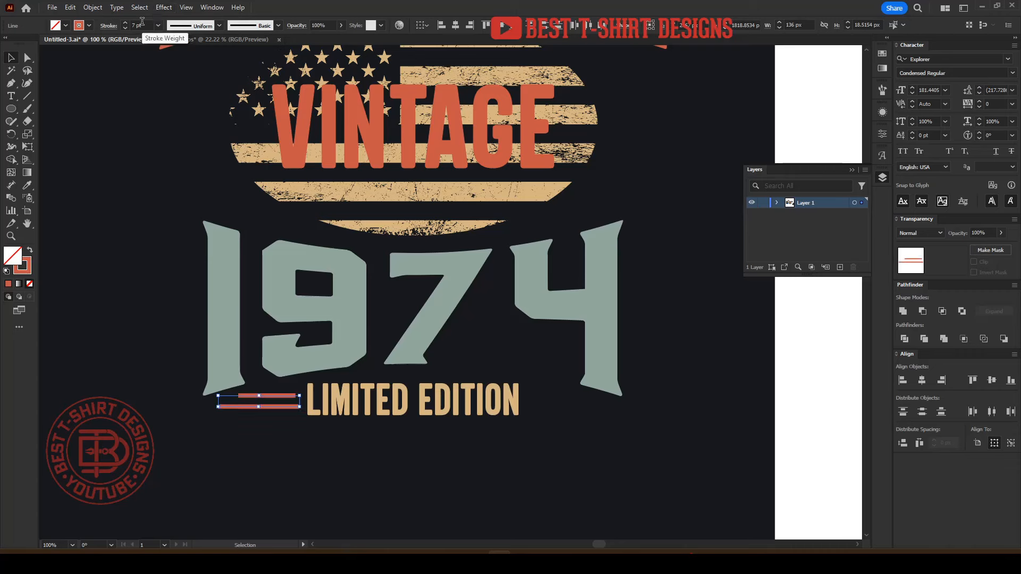
{"action": "left_click", "coordinate": [192, 28]}
{"action": "left_click", "coordinate": [181, 109]}
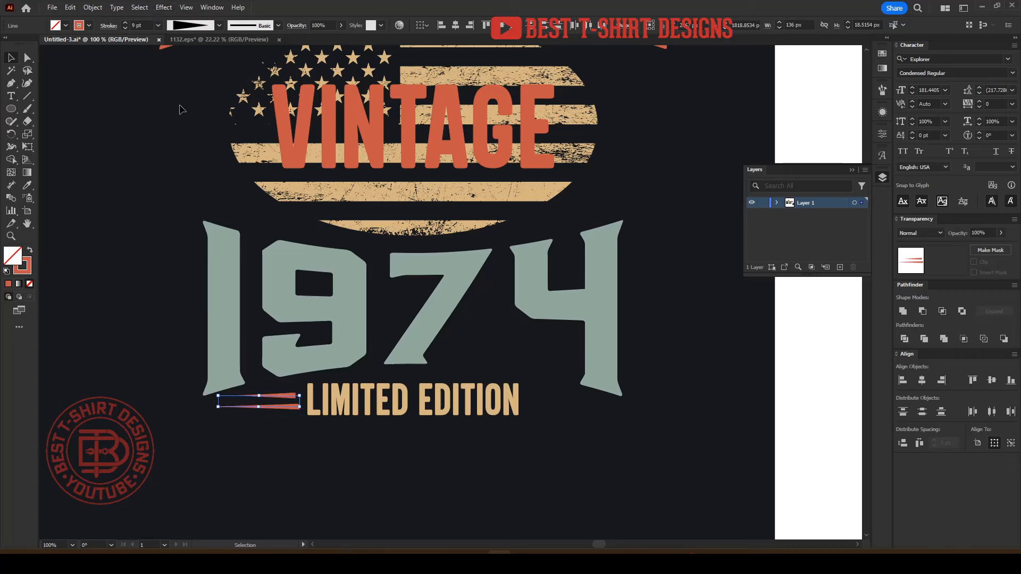
{"action": "left_click", "coordinate": [318, 455]}
- Expand the tapered lines with their thick ends aligned, and place a vertically reflected copy after LIMITED EDITION
{"action": "left_click", "coordinate": [292, 410]}
{"action": "key", "text": "ctrl+shift+o"}
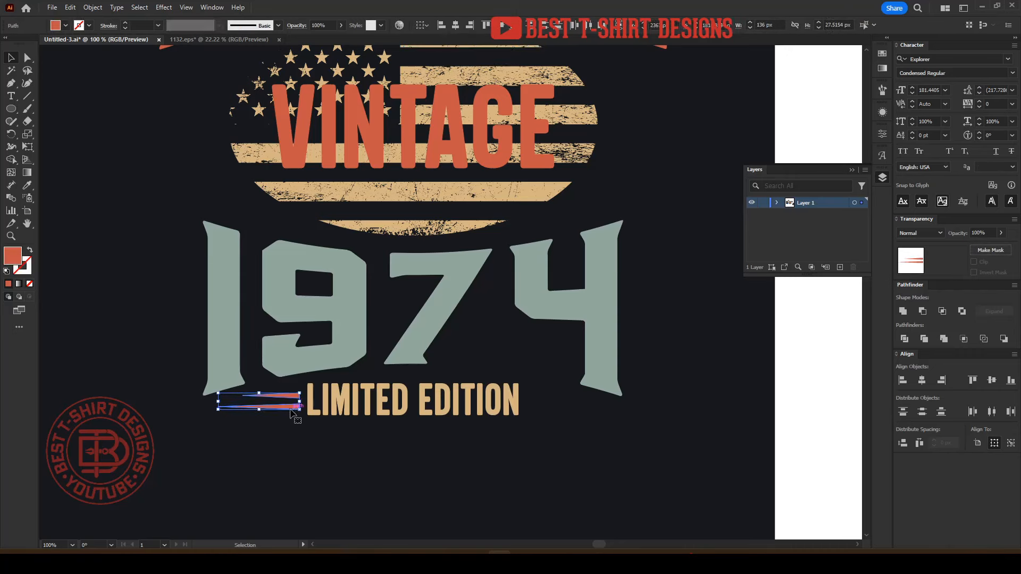
{"action": "left_click_drag", "start_coordinate": [291, 413], "coordinate": [580, 409]}
{"action": "key", "text": "o"}
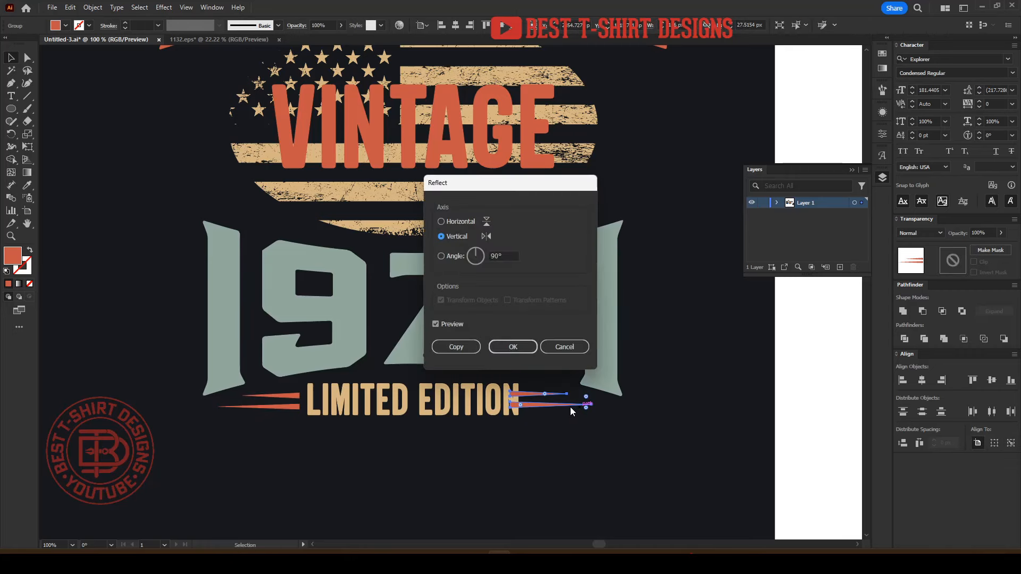
{"action": "left_click", "coordinate": [511, 347]}
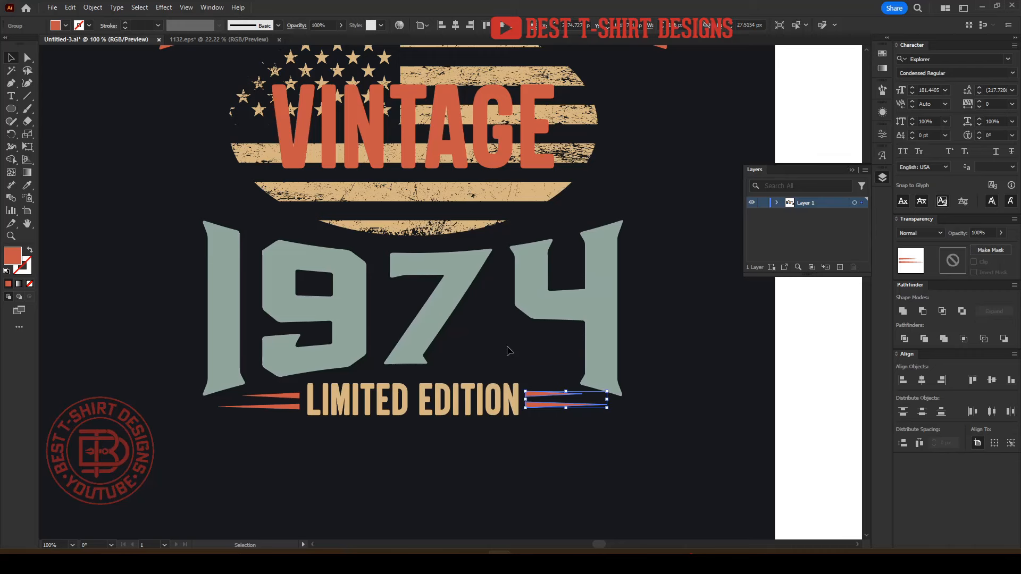
- Even out the spacing between LIMITED EDITION and its side lines, and centre the row horizontally under 1974
{"action": "left_click_drag", "start_coordinate": [572, 475], "coordinate": [289, 392]}
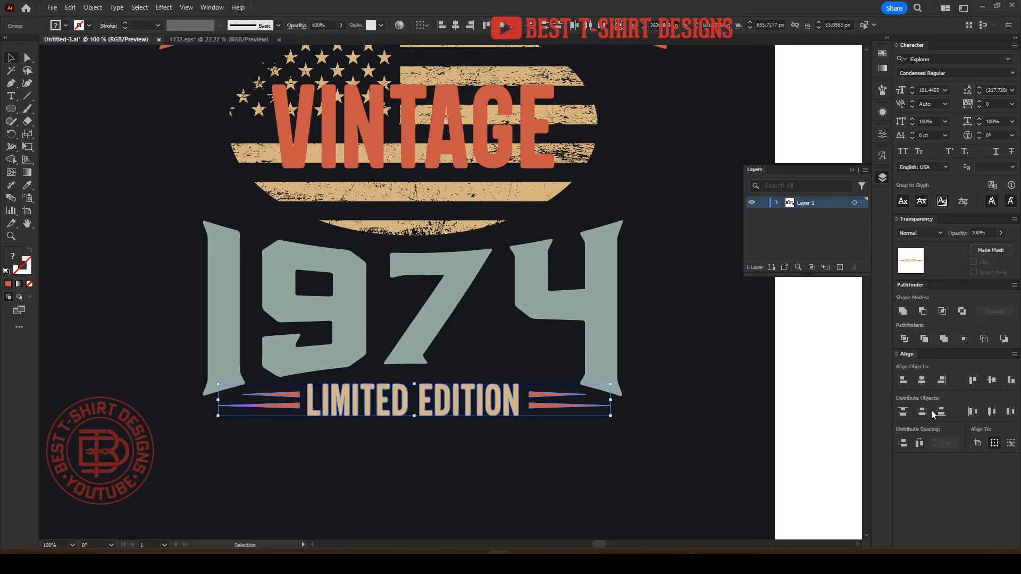
{"action": "key", "text": "a"}
{"action": "left_click", "coordinate": [593, 474]}
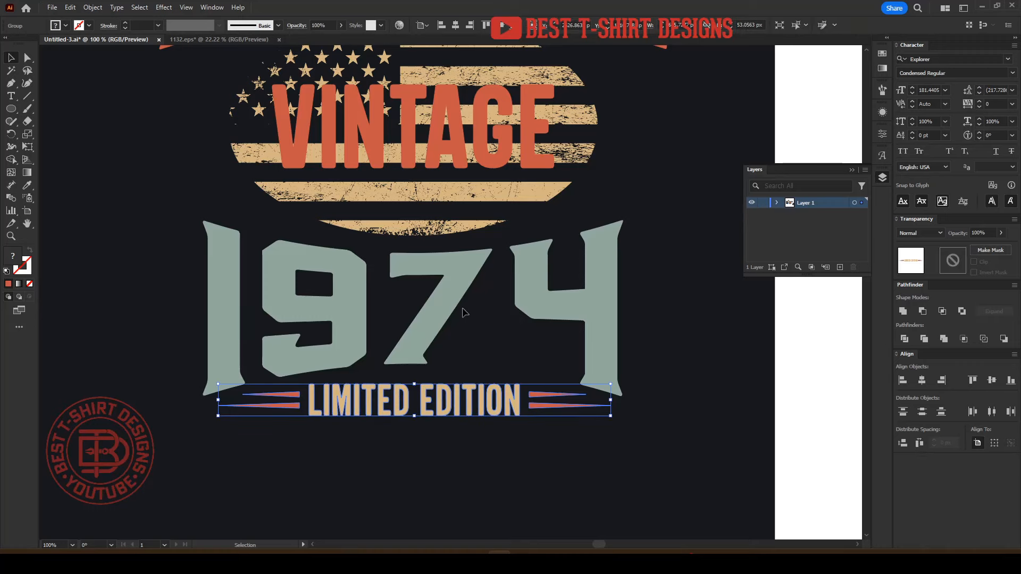
{"action": "key", "text": "v"}
{"action": "left_click", "coordinate": [461, 314]}
{"action": "left_click", "coordinate": [456, 25]}
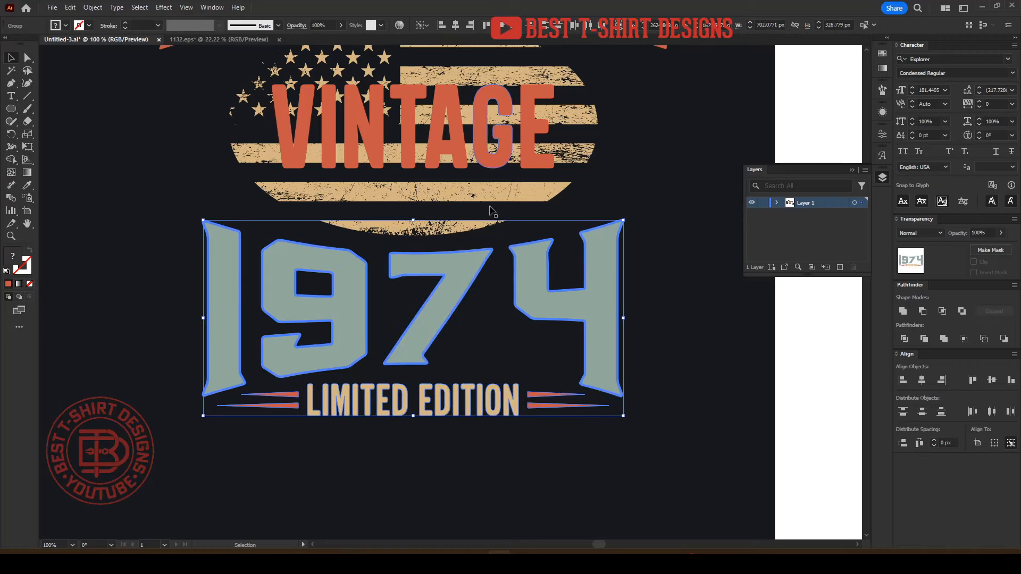
{"action": "left_click", "coordinate": [474, 378]}
{"action": "scroll", "coordinate": [471, 384], "scroll_direction": "down", "scroll_amount": 2}
{"action": "scroll", "coordinate": [520, 440], "scroll_direction": "up", "scroll_amount": 2}
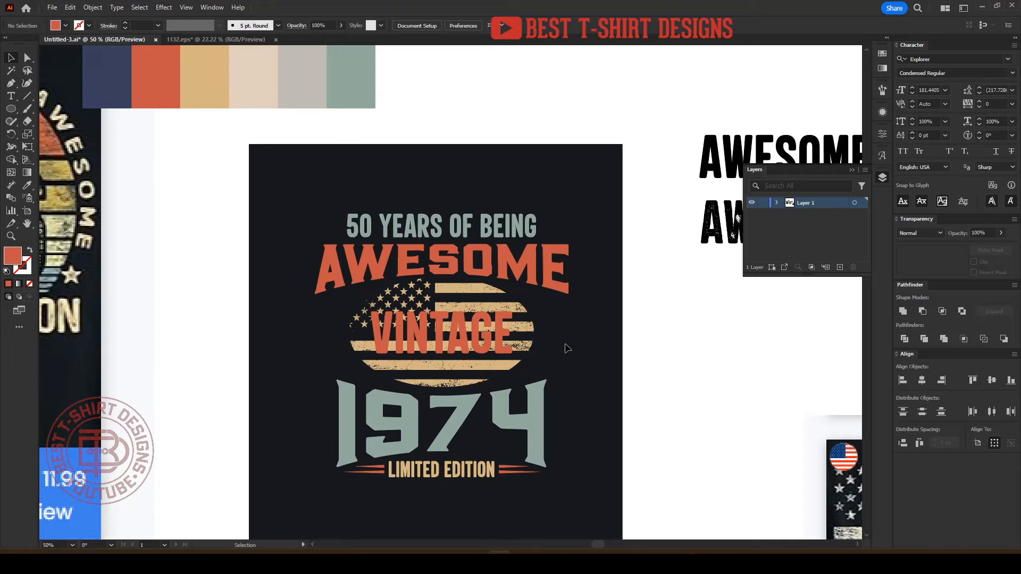
{"action": "scroll", "coordinate": [566, 345], "scroll_direction": "down", "scroll_amount": 1}
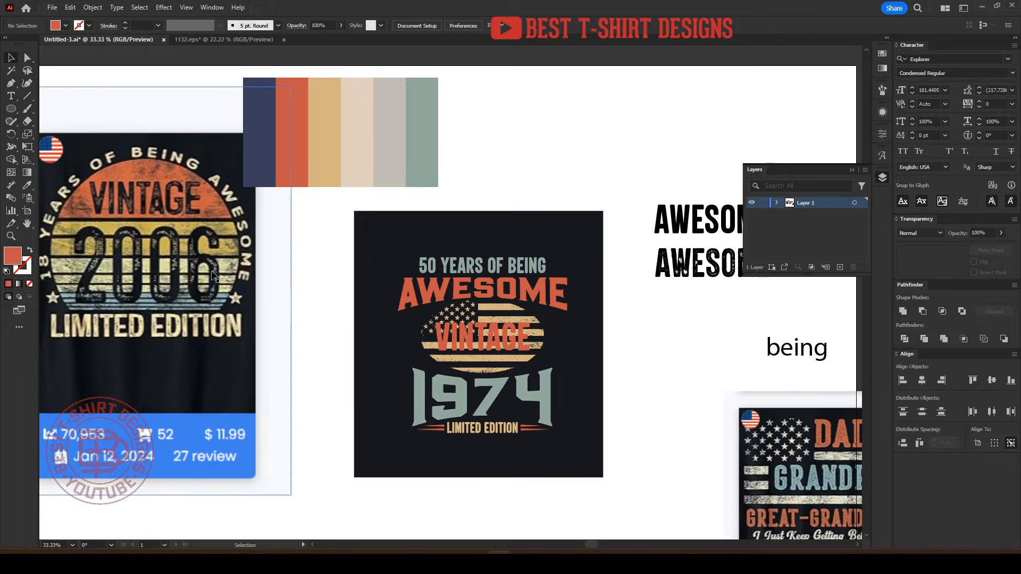
{"action": "left_click_drag", "start_coordinate": [377, 244], "coordinate": [598, 458]}
{"action": "left_click", "coordinate": [606, 388]}
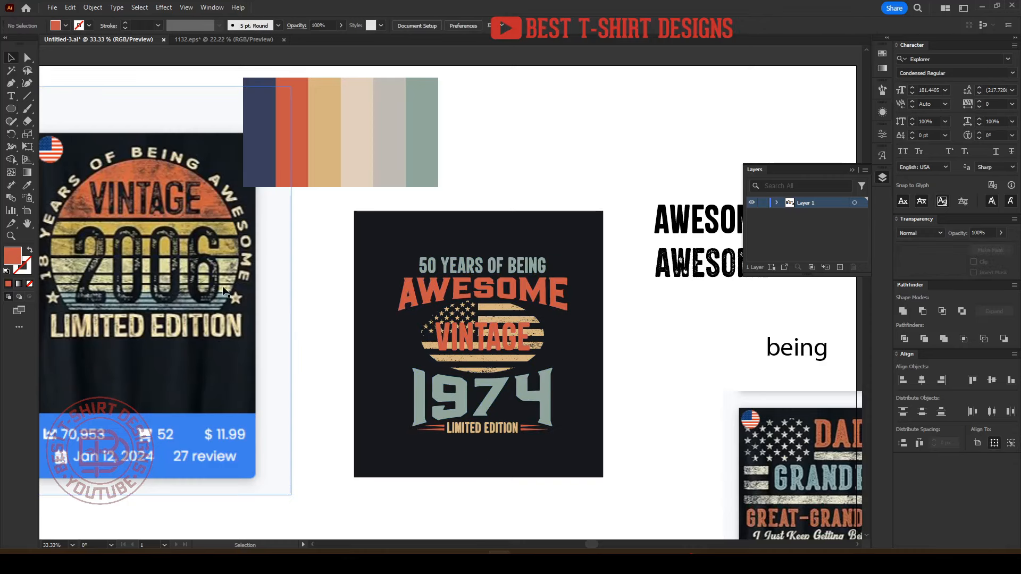
- Select the whole T-shirt design, and switch to the web browser to search freepik.com for "grunge texture"
{"action": "scroll", "coordinate": [541, 354], "scroll_direction": "up", "scroll_amount": 1}
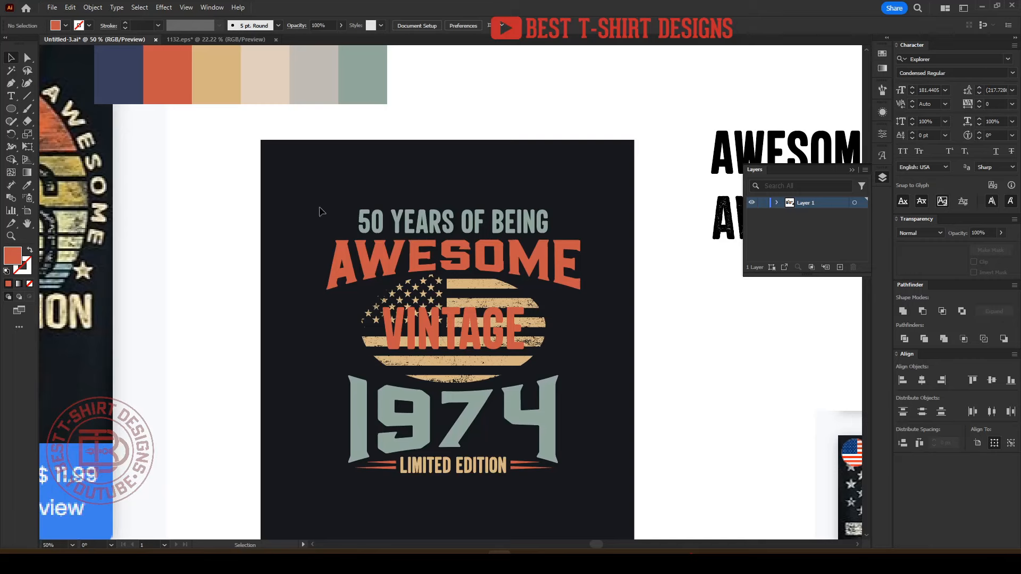
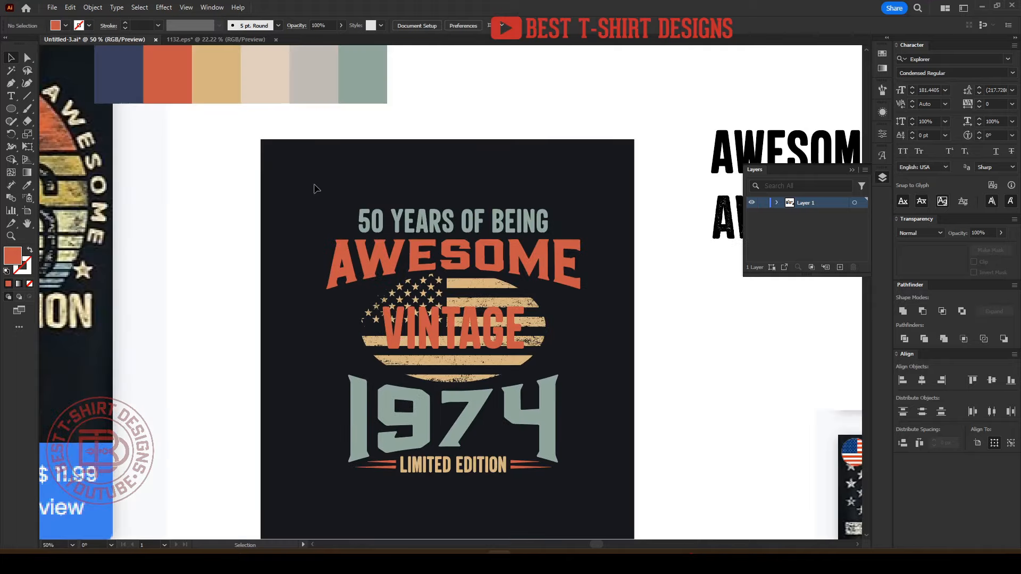
{"action": "left_click_drag", "start_coordinate": [314, 185], "coordinate": [605, 495]}
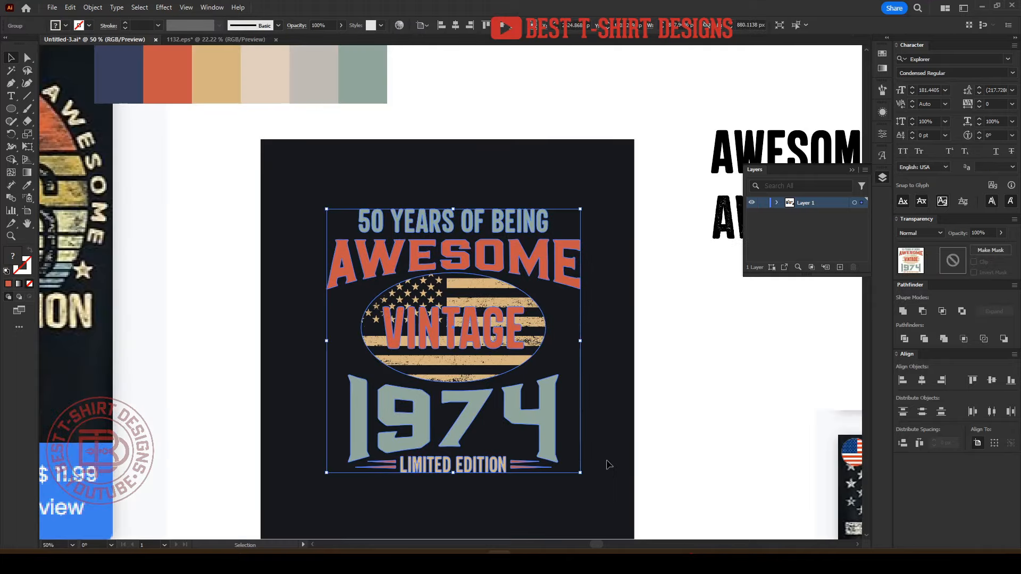
{"action": "left_click", "coordinate": [663, 559]}
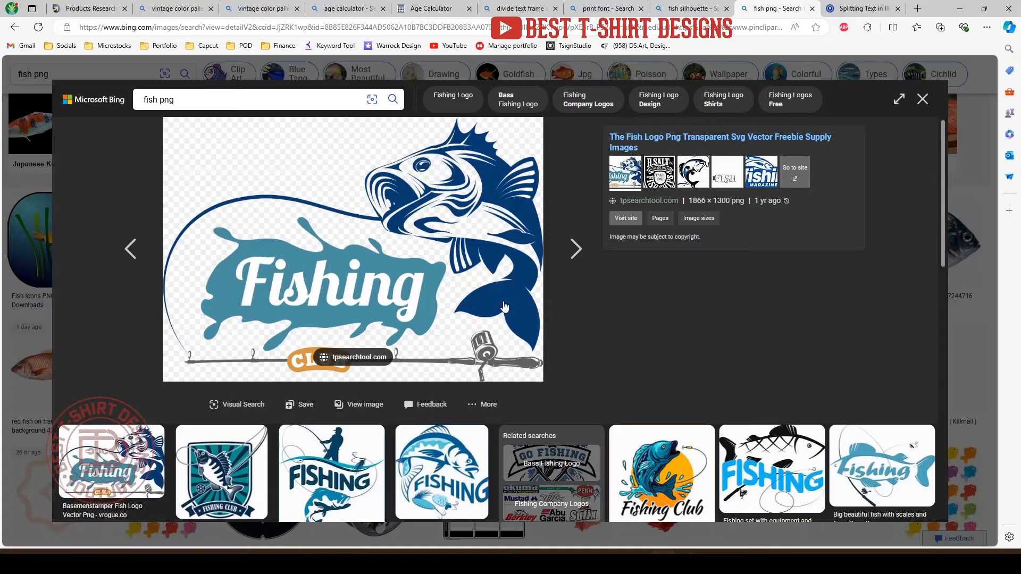
{"action": "left_click", "coordinate": [334, 26]}
{"action": "type", "text": "freepik."}
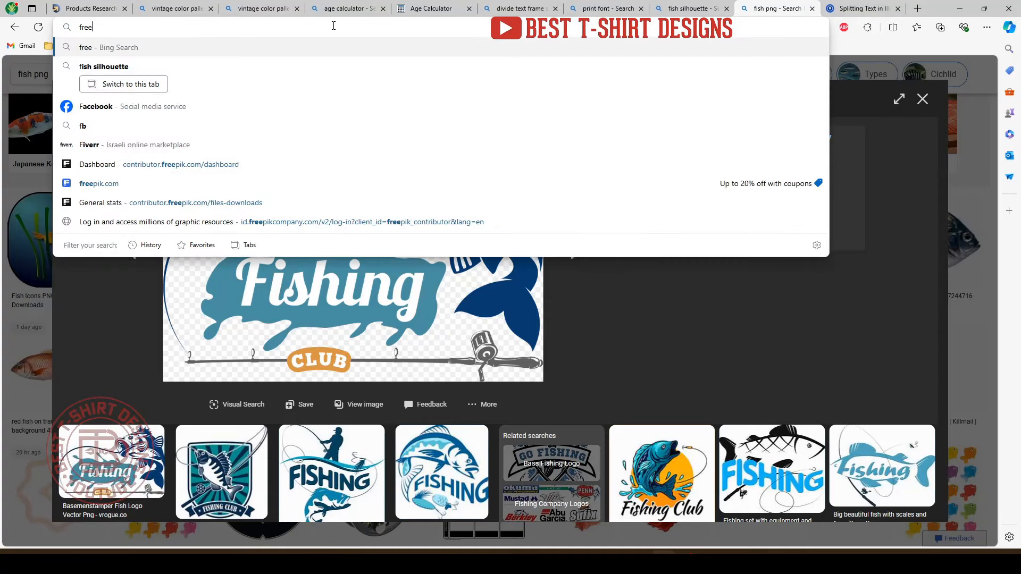
{"action": "type", "text": "com"}
{"action": "key", "text": "Return"}
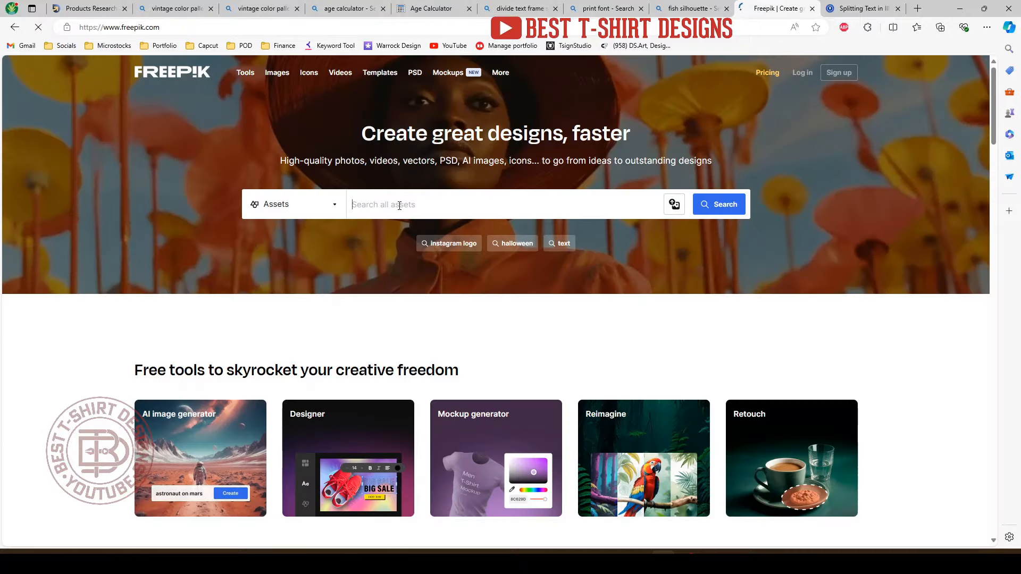
{"action": "type", "text": "grunge texture"}
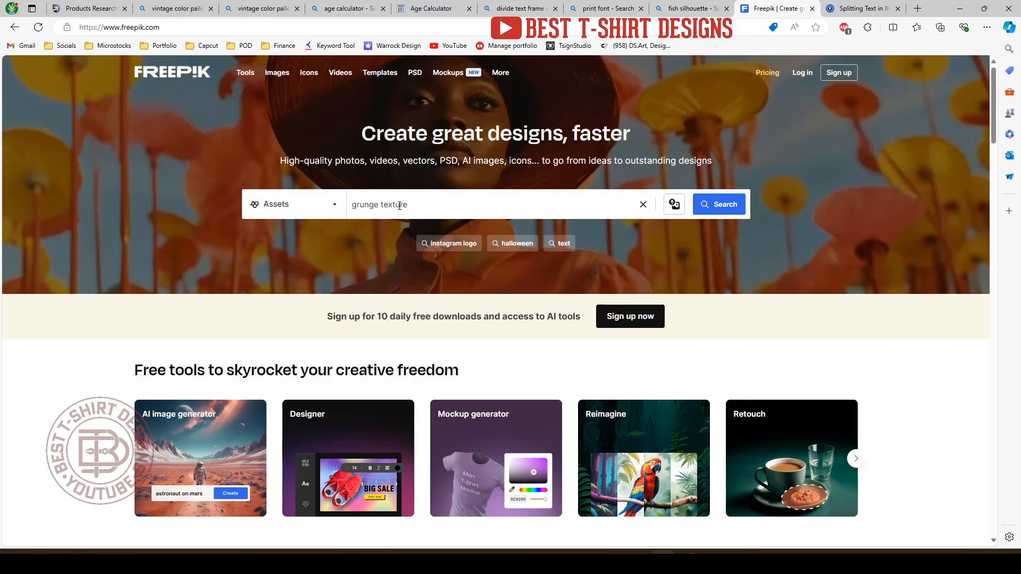
{"action": "key", "text": "Return"}
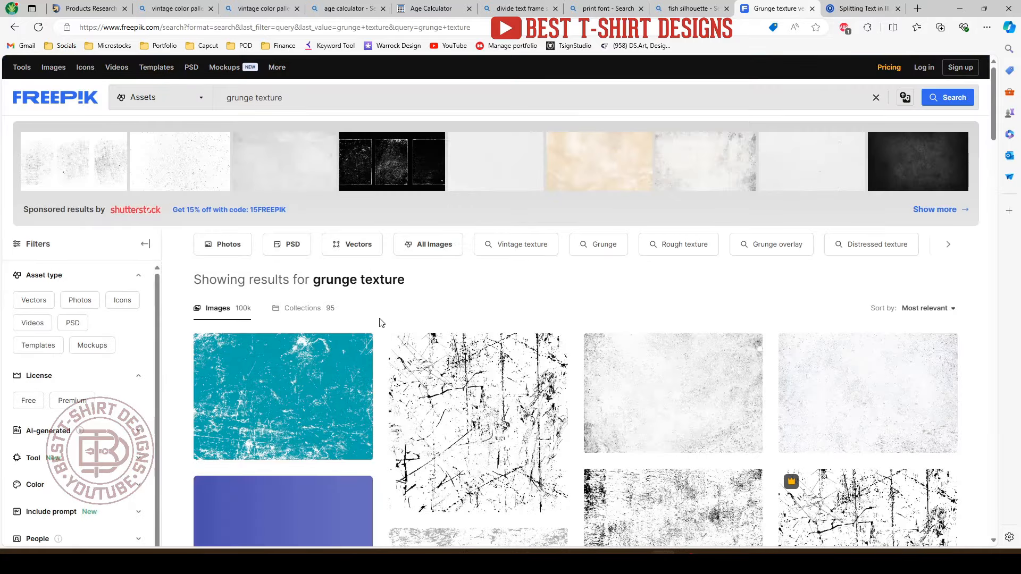
- Browse the grunge textures, filter them to free licences and open the collection of four grunge textures
{"action": "scroll", "coordinate": [380, 322], "scroll_direction": "down", "scroll_amount": 1}
{"action": "scroll", "coordinate": [379, 322], "scroll_direction": "down", "scroll_amount": 8}
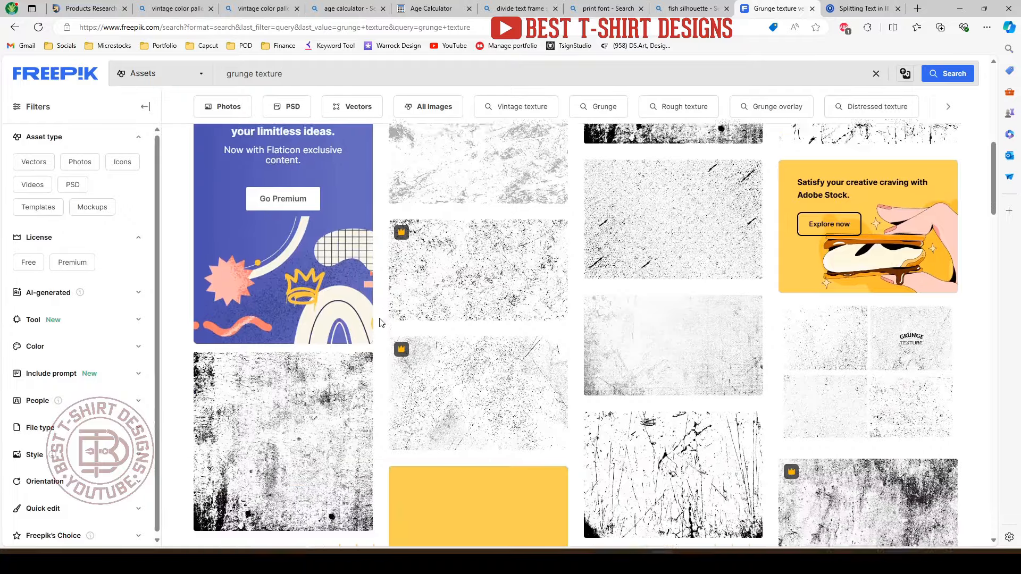
{"action": "scroll", "coordinate": [380, 322], "scroll_direction": "down", "scroll_amount": 12}
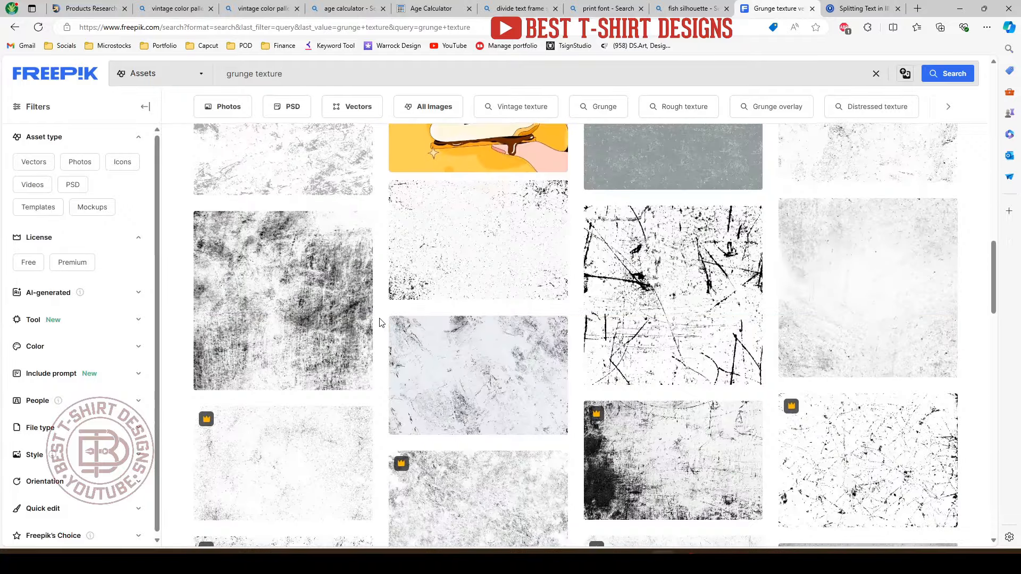
{"action": "scroll", "coordinate": [379, 321], "scroll_direction": "down", "scroll_amount": 12}
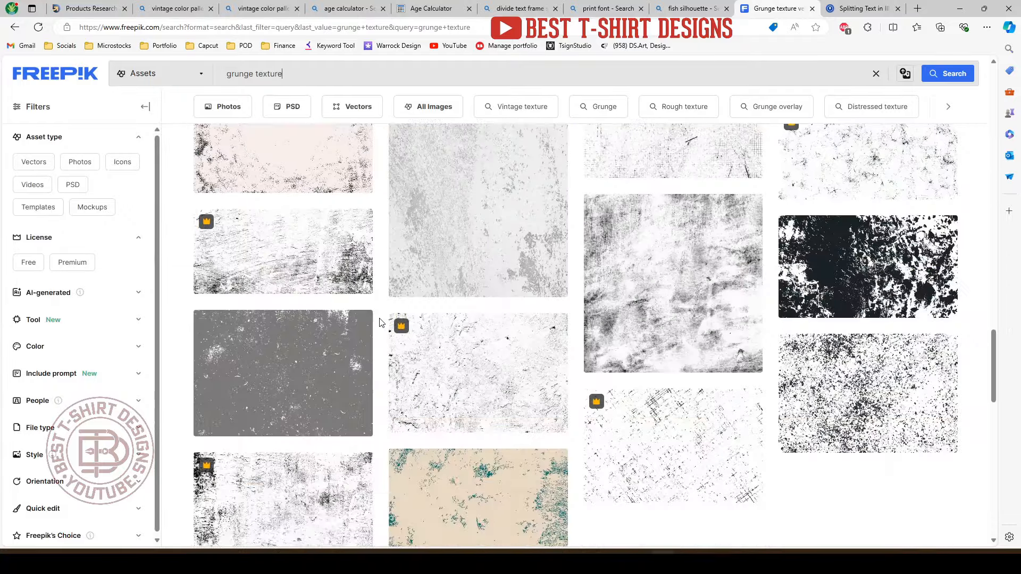
{"action": "scroll", "coordinate": [382, 322], "scroll_direction": "down", "scroll_amount": 4}
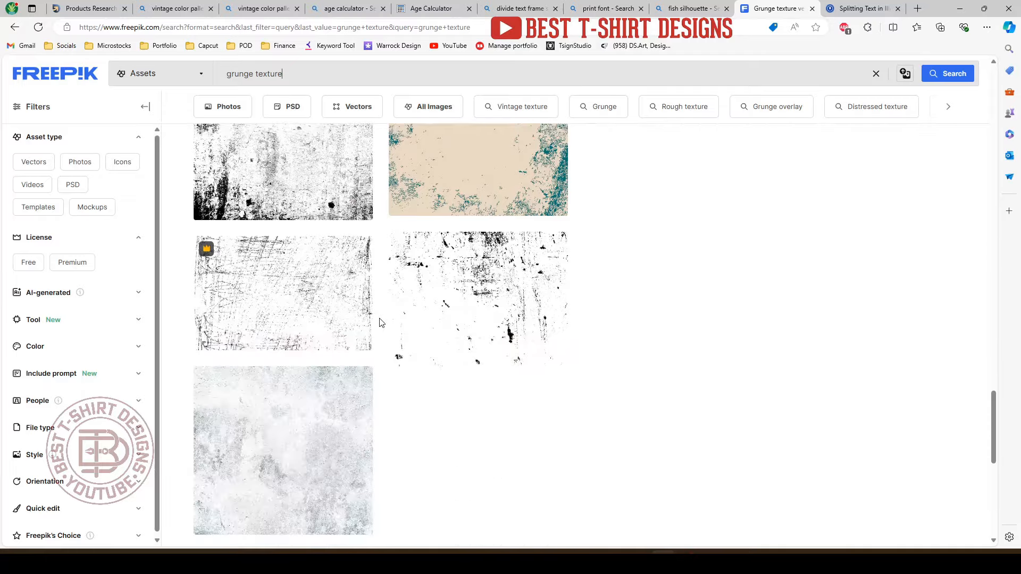
{"action": "left_click", "coordinate": [28, 262]}
{"action": "scroll", "coordinate": [169, 307], "scroll_direction": "down", "scroll_amount": 10}
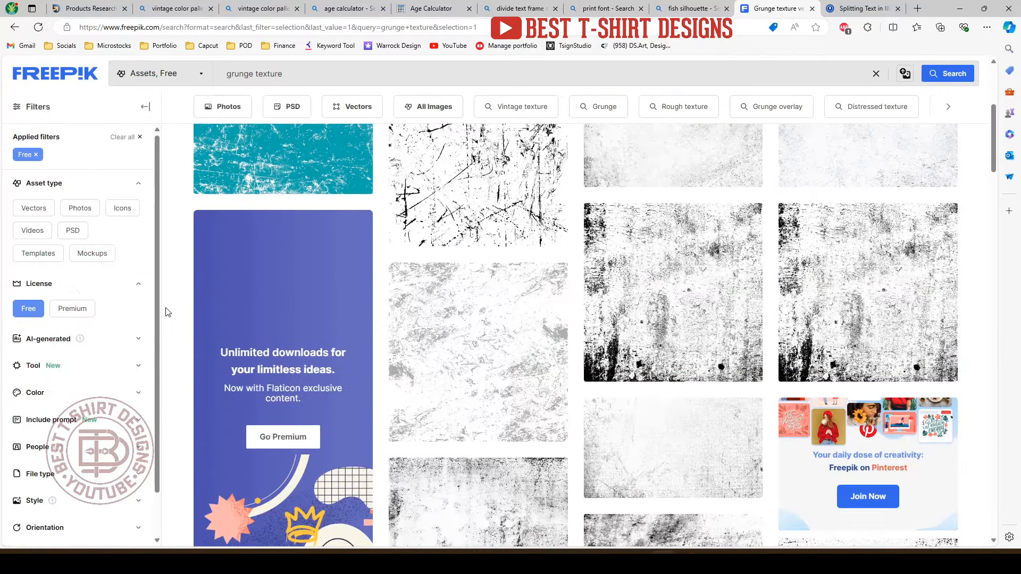
{"action": "scroll", "coordinate": [169, 307], "scroll_direction": "down", "scroll_amount": 1}
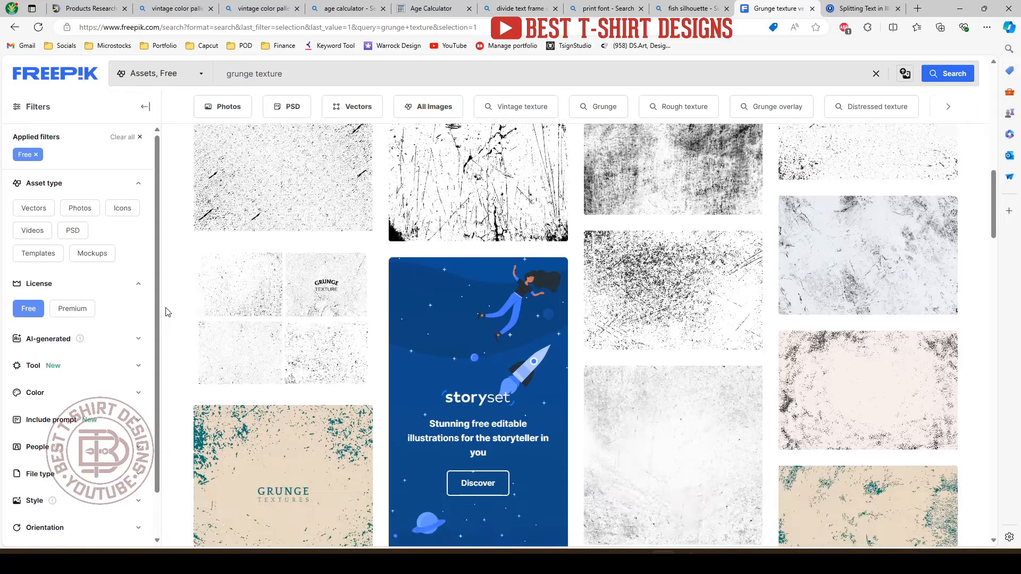
{"action": "left_click", "coordinate": [296, 320]}
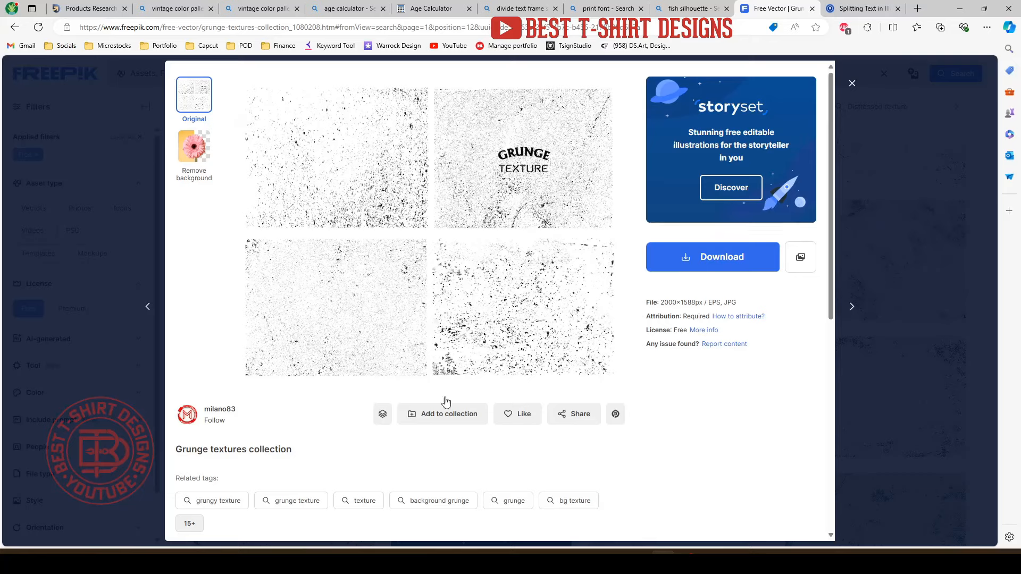
- Switch back to Illustrator and open the grunge texture file 0000.ai
{"action": "left_click", "coordinate": [508, 484]}
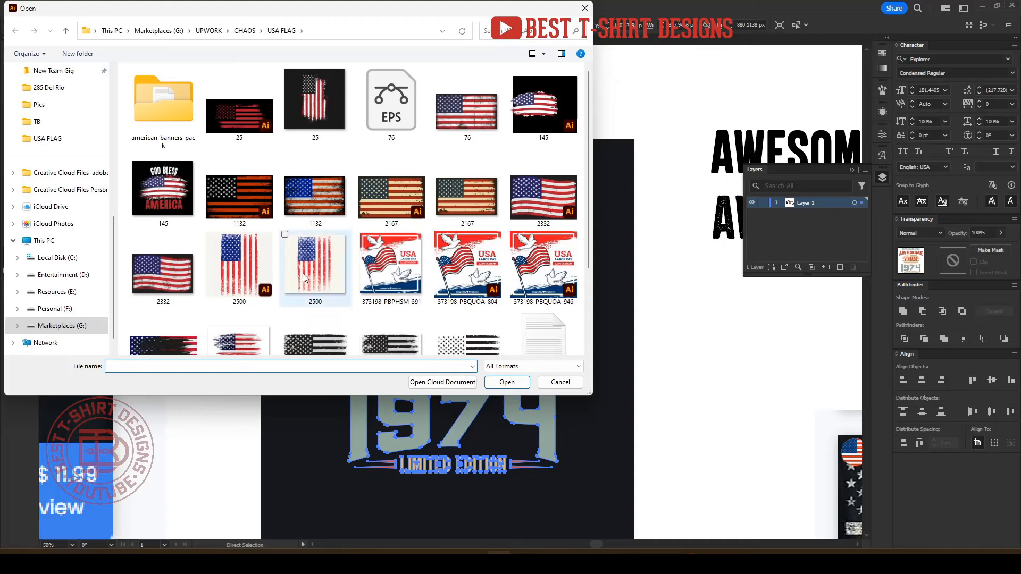
{"action": "left_click", "coordinate": [245, 30]}
{"action": "scroll", "coordinate": [286, 119], "scroll_direction": "down", "scroll_amount": 3}
{"action": "double_click", "coordinate": [441, 154]}
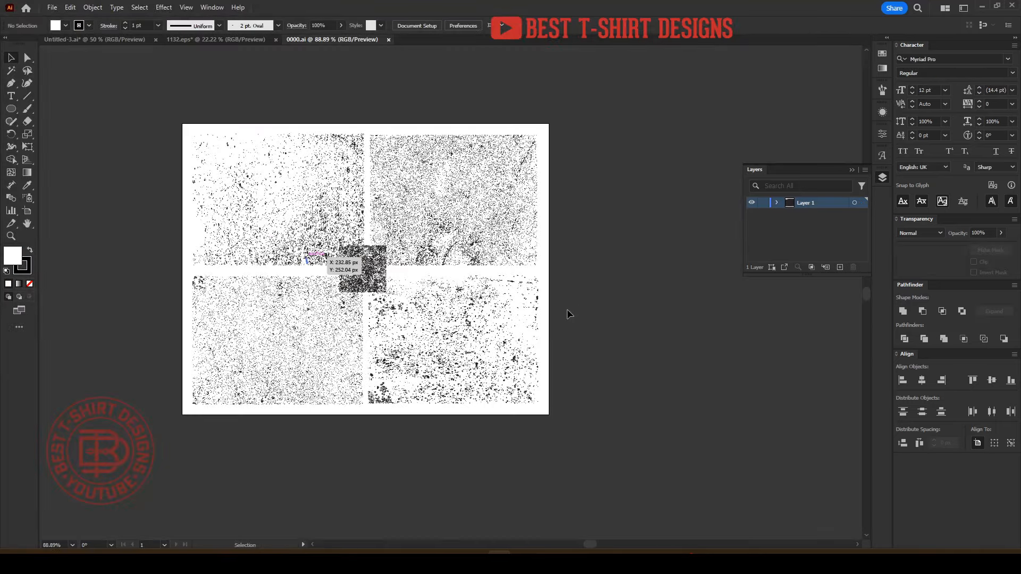
- Copy the upper-right grunge texture and return to the T-shirt document
{"action": "left_click", "coordinate": [252, 348]}
{"action": "key", "text": "ctrl+c"}
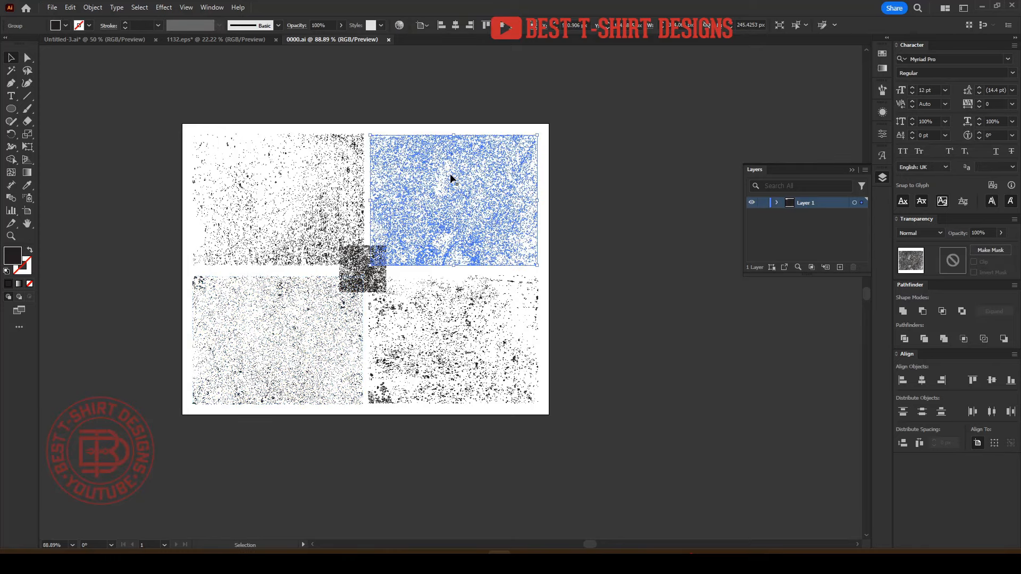
{"action": "left_click", "coordinate": [471, 176]}
{"action": "left_click", "coordinate": [123, 41]}
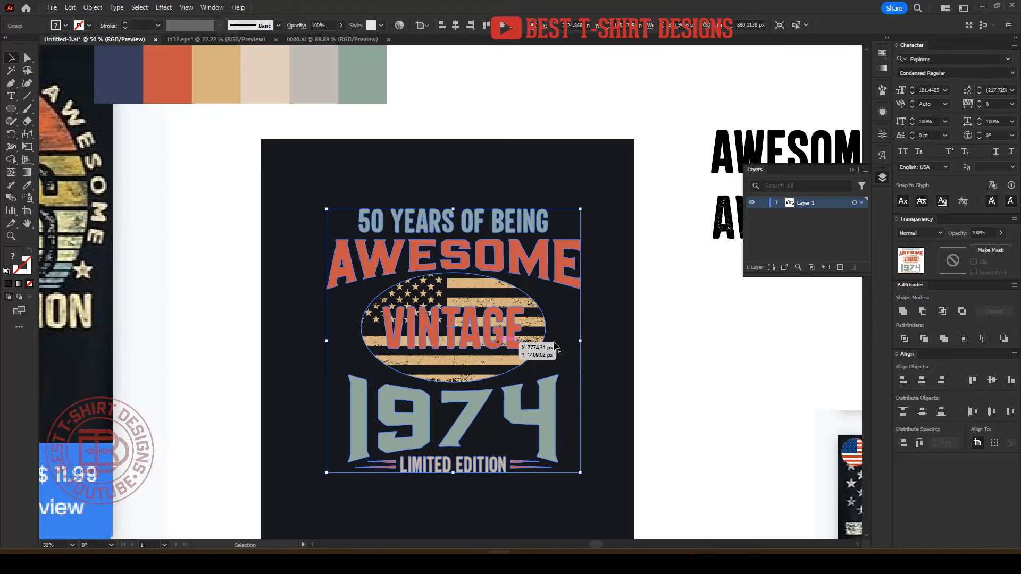
- Add an opacity mask with clipping turned off to the selected T-shirt design
{"action": "left_click", "coordinate": [573, 339]}
{"action": "left_click", "coordinate": [535, 325]}
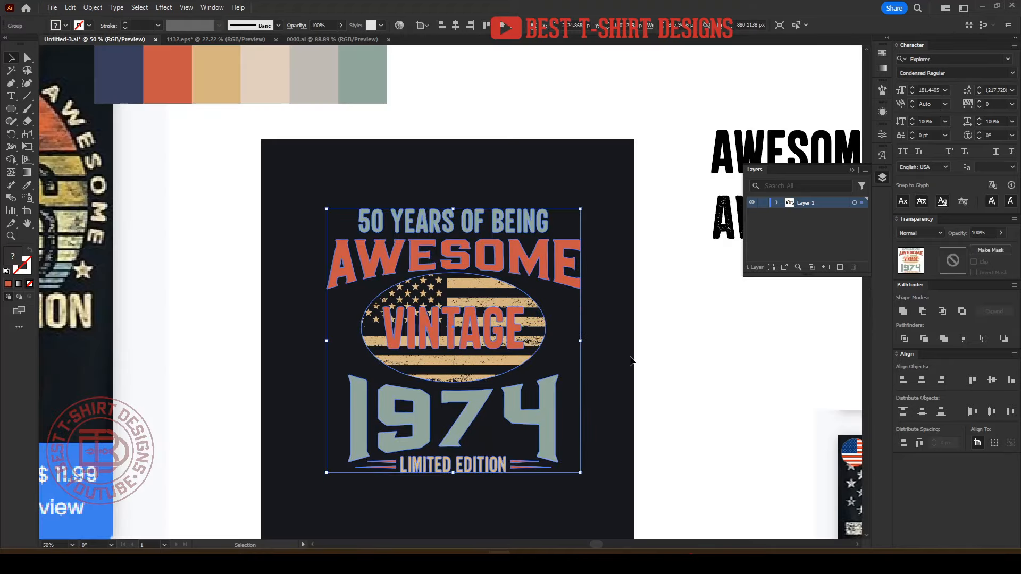
{"action": "left_click", "coordinate": [956, 262]}
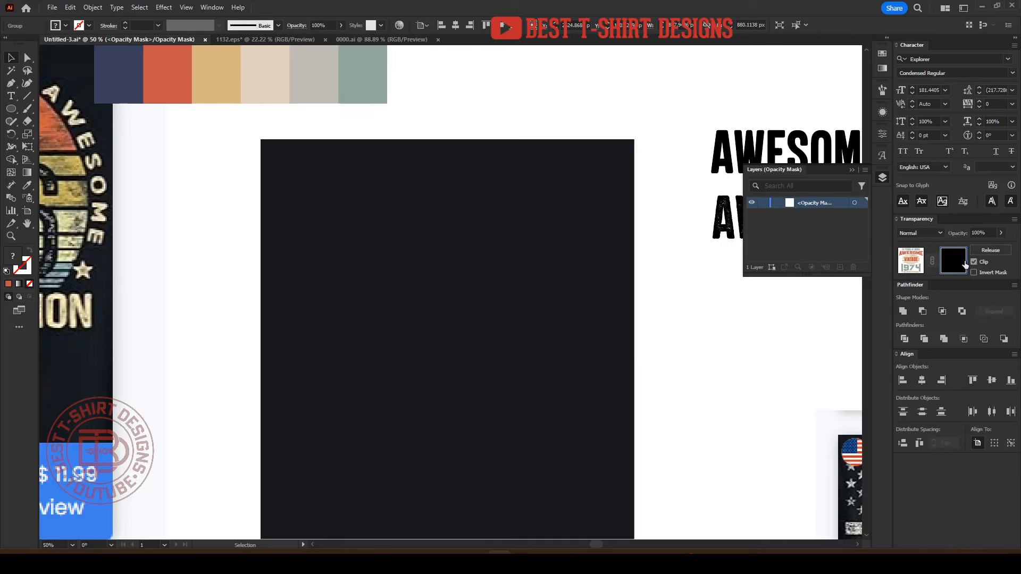
{"action": "left_click", "coordinate": [975, 262]}
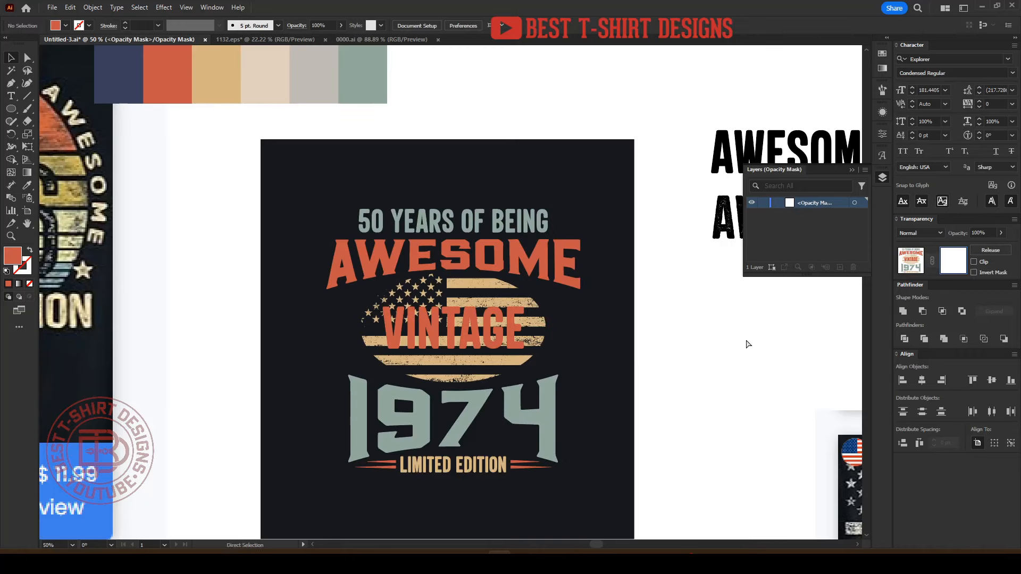
- Paste the grunge texture into the mask, enlarge it to cover the whole design, and leave mask editing
{"action": "key", "text": "ctrl+v"}
{"action": "left_click_drag", "start_coordinate": [497, 330], "coordinate": [592, 484]}
{"action": "left_click", "coordinate": [626, 367]}
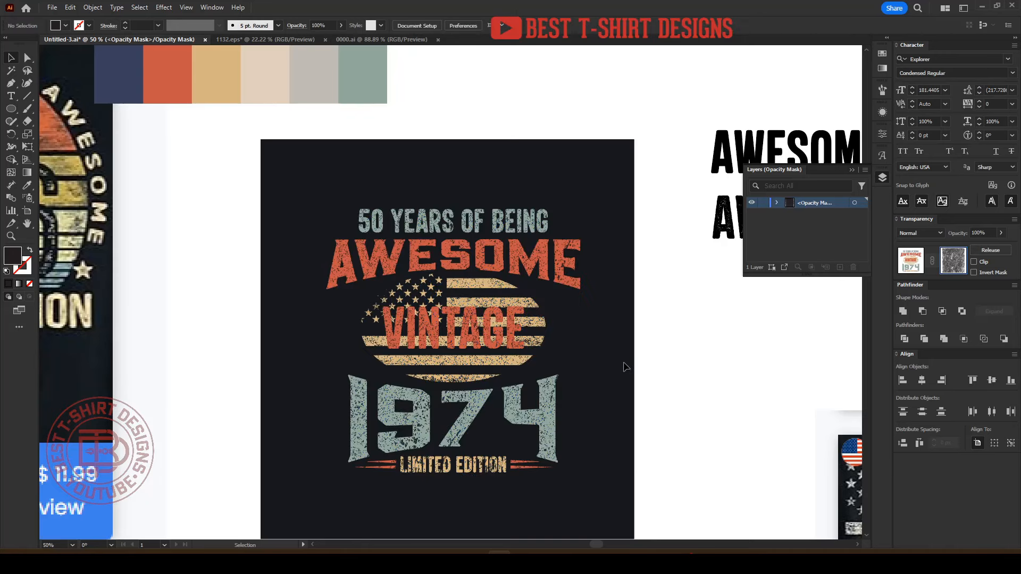
{"action": "left_click", "coordinate": [905, 262]}
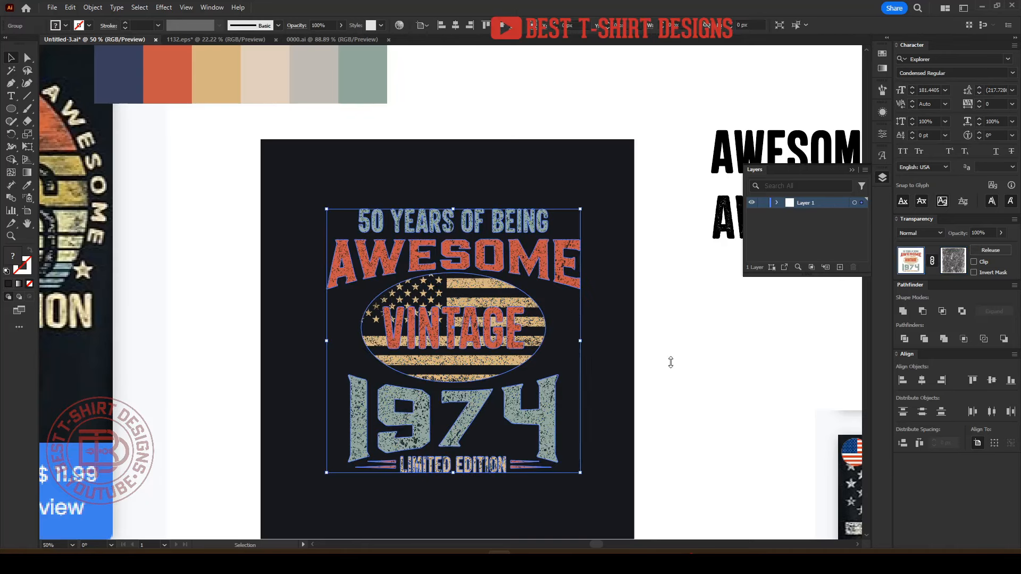
{"action": "left_click", "coordinate": [671, 364]}
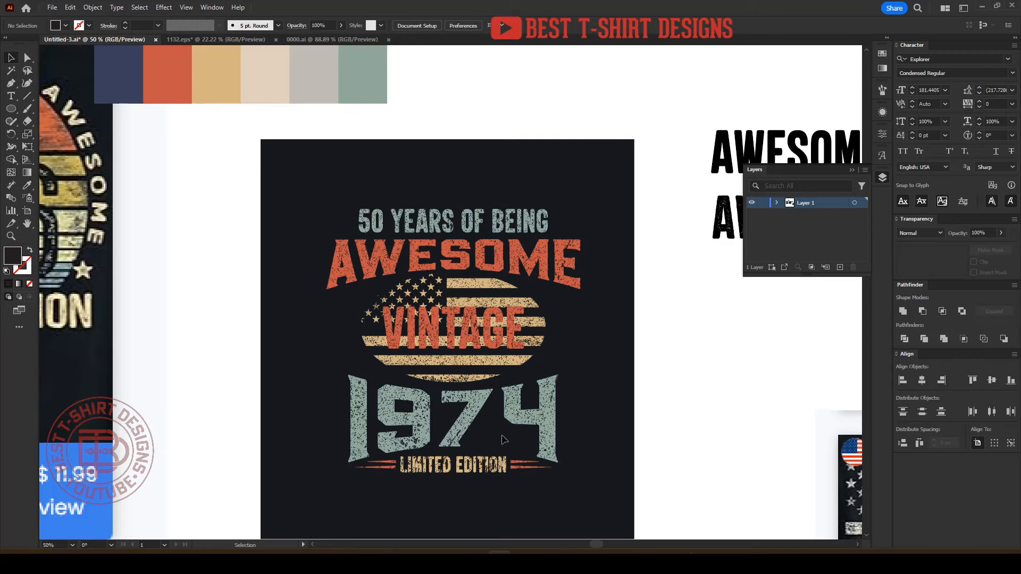
- Scale down the distressed 1974 design and place it above the dark background rectangle
{"action": "scroll", "coordinate": [473, 387], "scroll_direction": "down", "scroll_amount": 1}
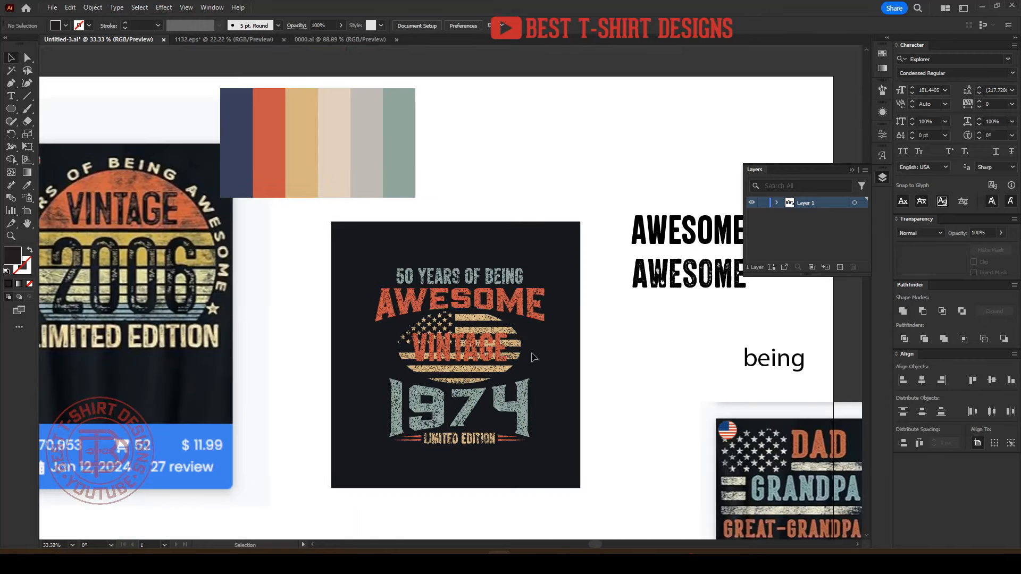
{"action": "left_click", "coordinate": [429, 340]}
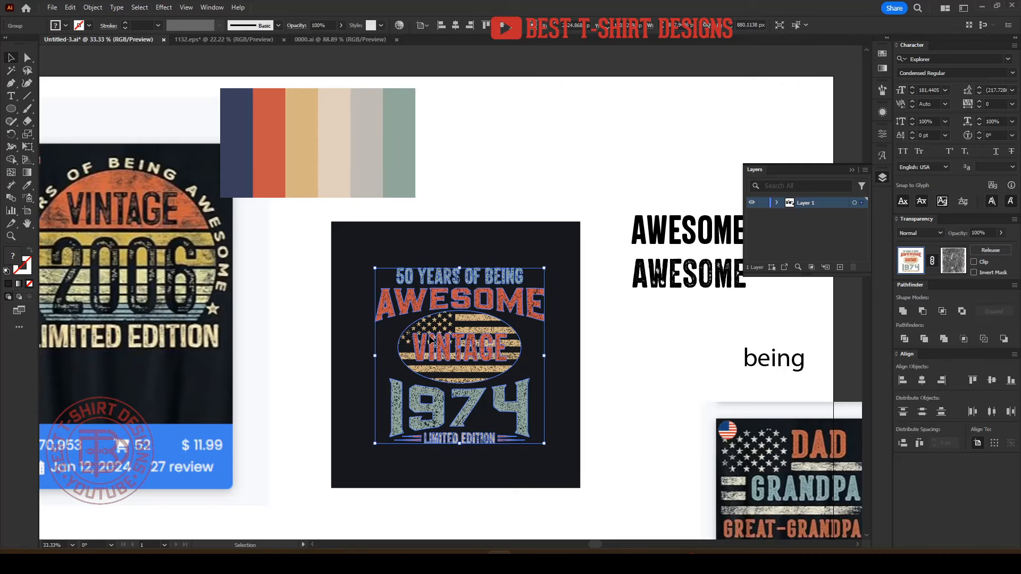
{"action": "left_click_drag", "start_coordinate": [459, 443], "coordinate": [537, 216]}
{"action": "scroll", "coordinate": [530, 427], "scroll_direction": "up", "scroll_amount": 3}
{"action": "left_click", "coordinate": [511, 338]}
{"action": "scroll", "coordinate": [541, 338], "scroll_direction": "down", "scroll_amount": 3}
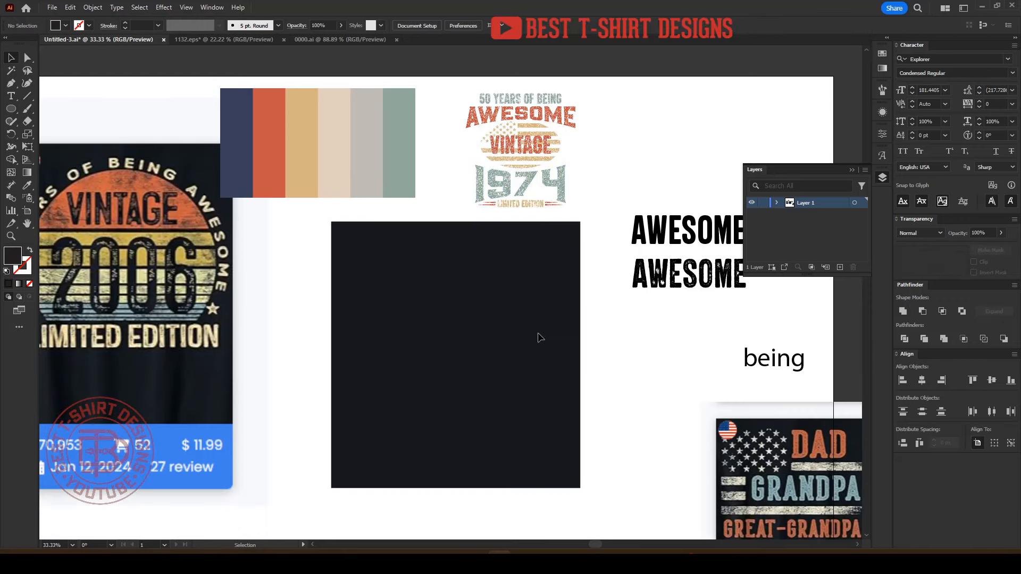
{"action": "left_click_drag", "start_coordinate": [684, 349], "coordinate": [645, 154]}
{"action": "left_click", "coordinate": [595, 388]}
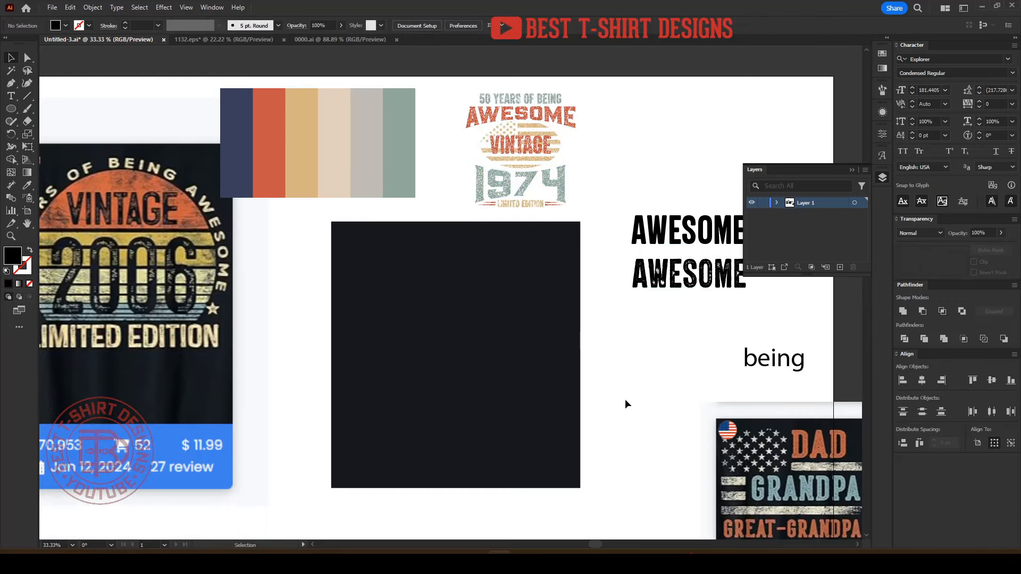
- Switch to the browser and look through the T-shirt designs on the PodCs Amazon trends page
{"action": "left_click", "coordinate": [663, 553]}
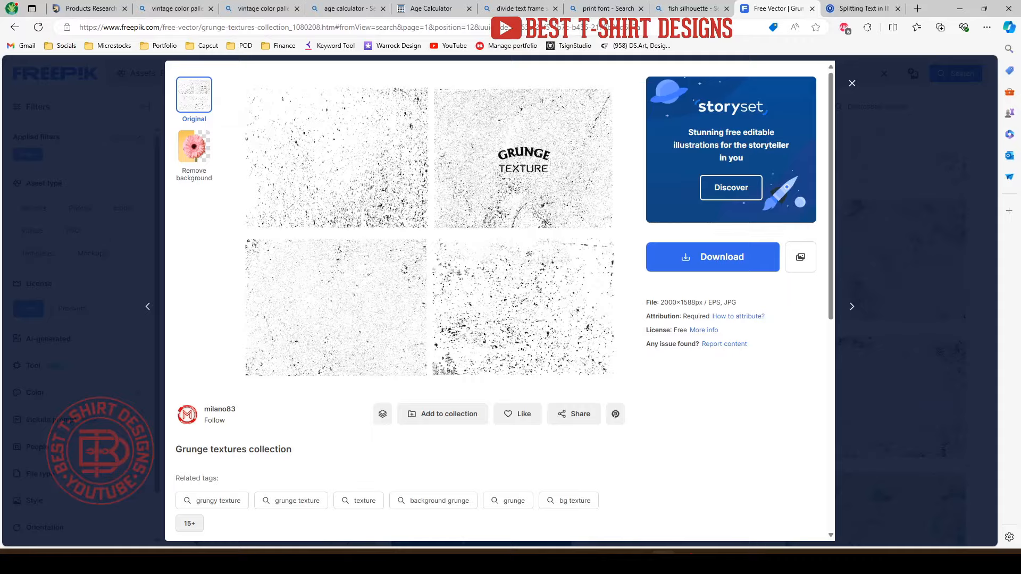
{"action": "left_click", "coordinate": [107, 5]}
{"action": "scroll", "coordinate": [354, 242], "scroll_direction": "up", "scroll_amount": 12}
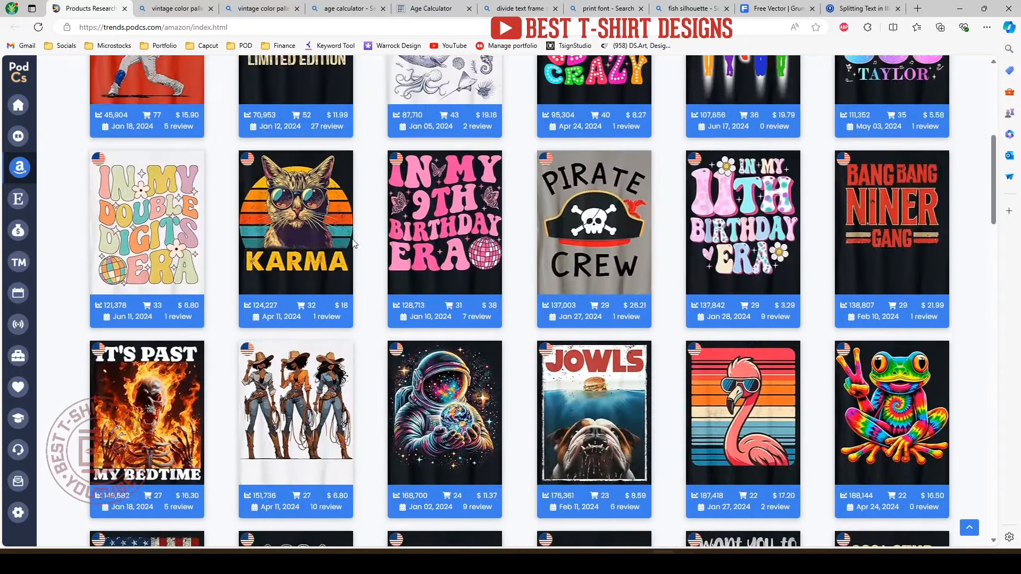
{"action": "scroll", "coordinate": [354, 242], "scroll_direction": "up", "scroll_amount": 6}
{"action": "scroll", "coordinate": [381, 220], "scroll_direction": "down", "scroll_amount": 7}
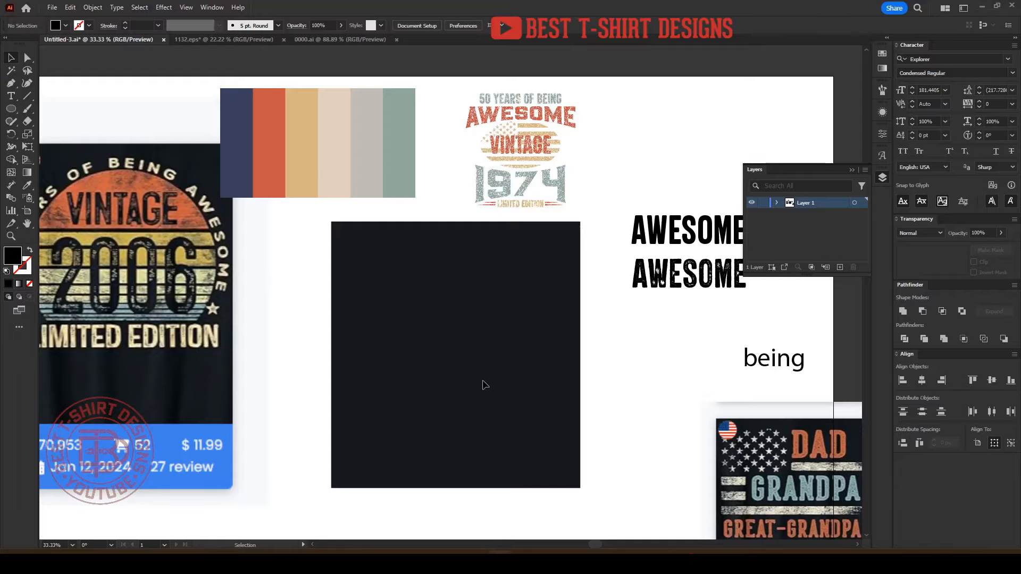
- Shrink the DAD GRANDPA and VINTAGE 2006 reference images and place them on either side of the dark rectangle
{"action": "left_click_drag", "start_coordinate": [887, 535], "coordinate": [633, 370]}
{"action": "left_click", "coordinate": [540, 355]}
{"action": "left_click", "coordinate": [482, 323]}
{"action": "scroll", "coordinate": [561, 266], "scroll_direction": "up", "scroll_amount": 1}
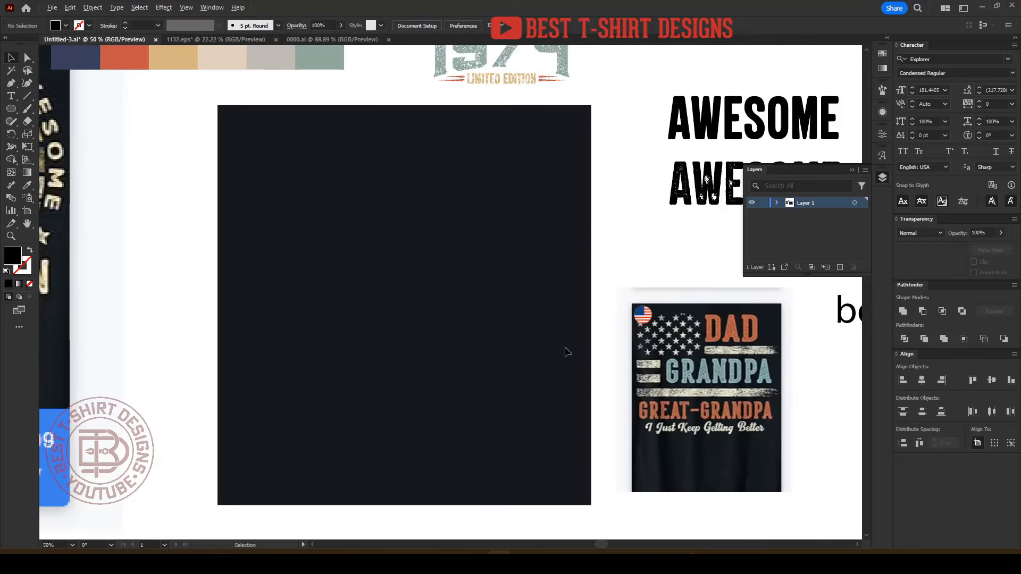
{"action": "scroll", "coordinate": [568, 352], "scroll_direction": "down", "scroll_amount": 1}
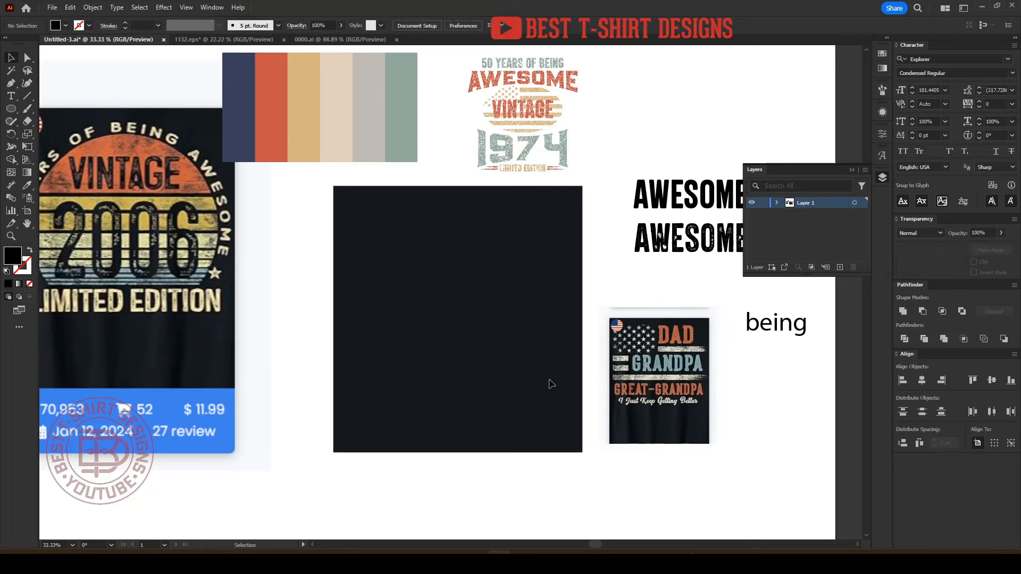
{"action": "left_click_drag", "start_coordinate": [227, 251], "coordinate": [276, 350]}
{"action": "left_click", "coordinate": [308, 317]}
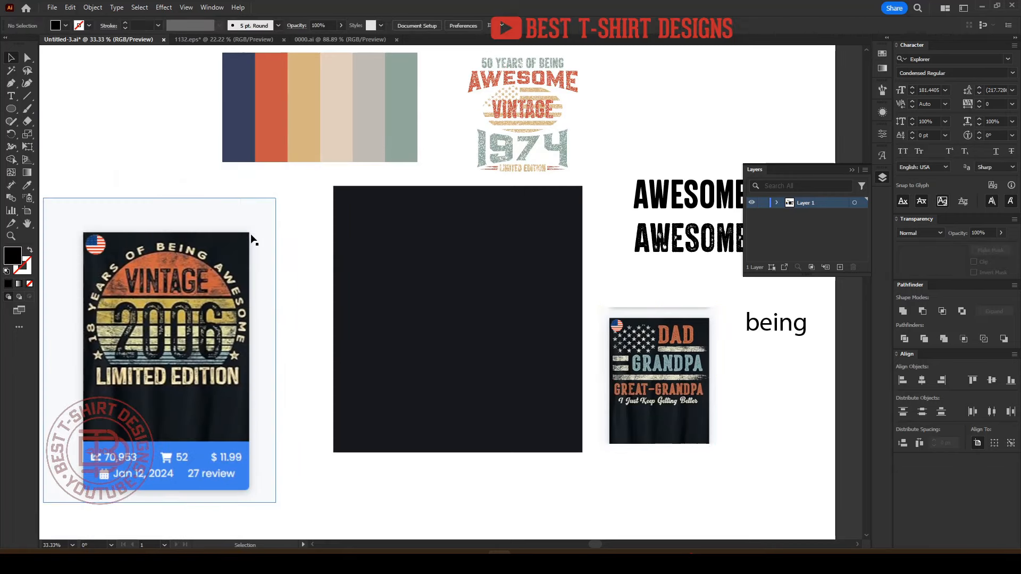
- Draw a wide, thin horizontal bar in the upper part of the dark rectangle and fill it with the palette's orange-red
{"action": "key", "text": "m"}
{"action": "left_click_drag", "start_coordinate": [367, 227], "coordinate": [557, 247]}
{"action": "key", "text": "i"}
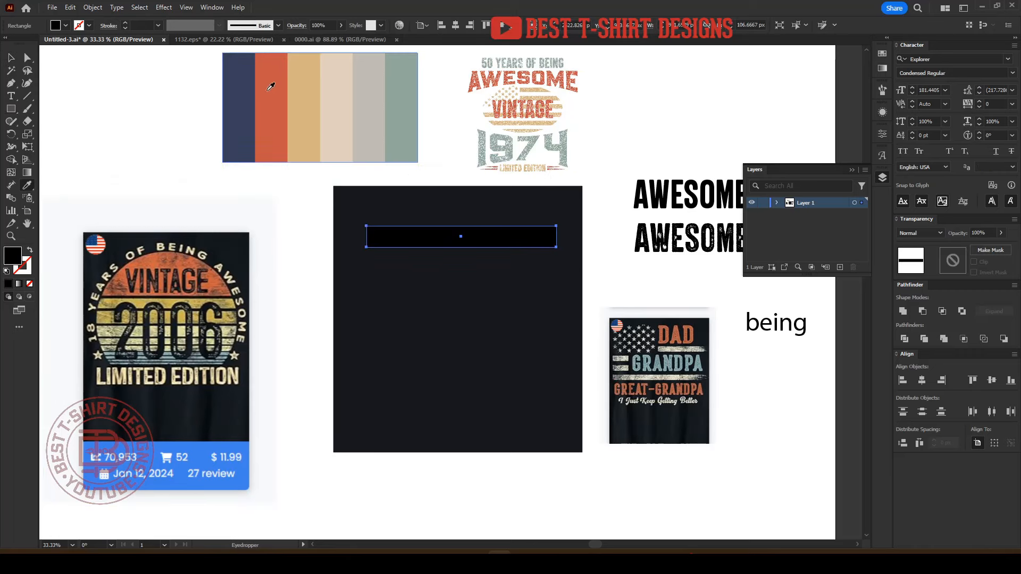
{"action": "left_click", "coordinate": [270, 85]}
- Duplicate the orange-red bar downward at even, narrow gaps to build a stack of seven stripes
{"action": "key", "text": "v"}
{"action": "left_click_drag", "start_coordinate": [485, 239], "coordinate": [486, 256]}
{"action": "key", "text": "ctrl+d"}
{"action": "key", "text": "ctrl+d"}
{"action": "key", "text": "ctrl+d"}
{"action": "key", "text": "ctrl+d"}
{"action": "key", "text": "ctrl+d"}
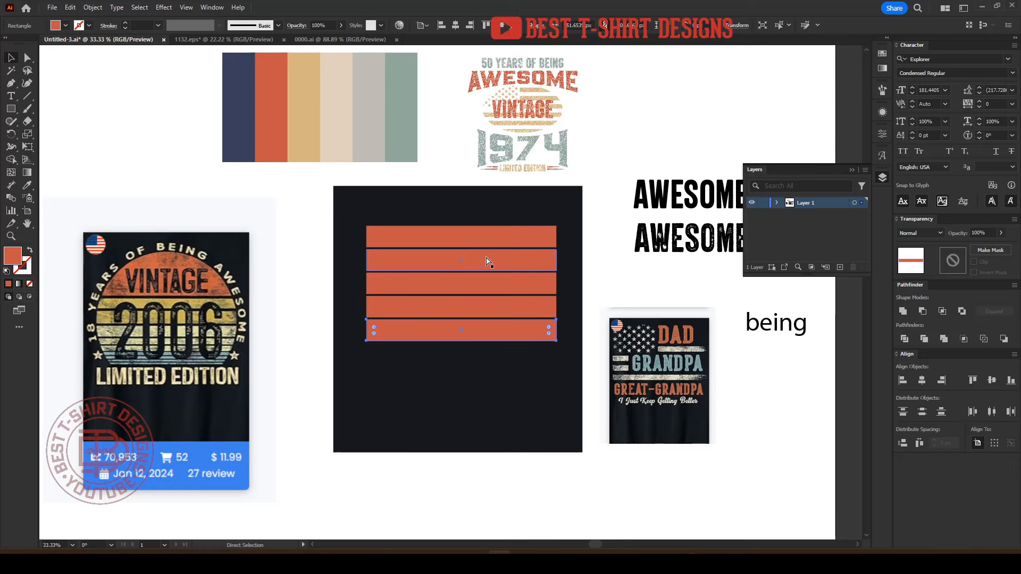
- Recolor the second stripe with the palette's golden tan and the third with its light beige
{"action": "left_click", "coordinate": [487, 257]}
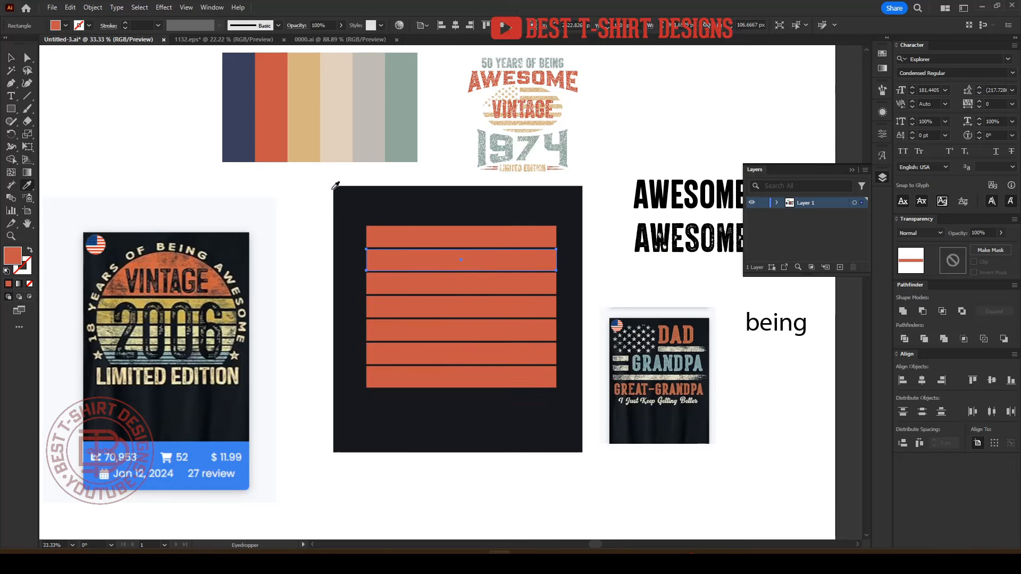
{"action": "key", "text": "i"}
{"action": "left_click", "coordinate": [304, 145]}
{"action": "key", "text": "v"}
{"action": "left_click", "coordinate": [432, 281]}
{"action": "key", "text": "i"}
{"action": "left_click", "coordinate": [338, 157]}
{"action": "key", "text": "v"}
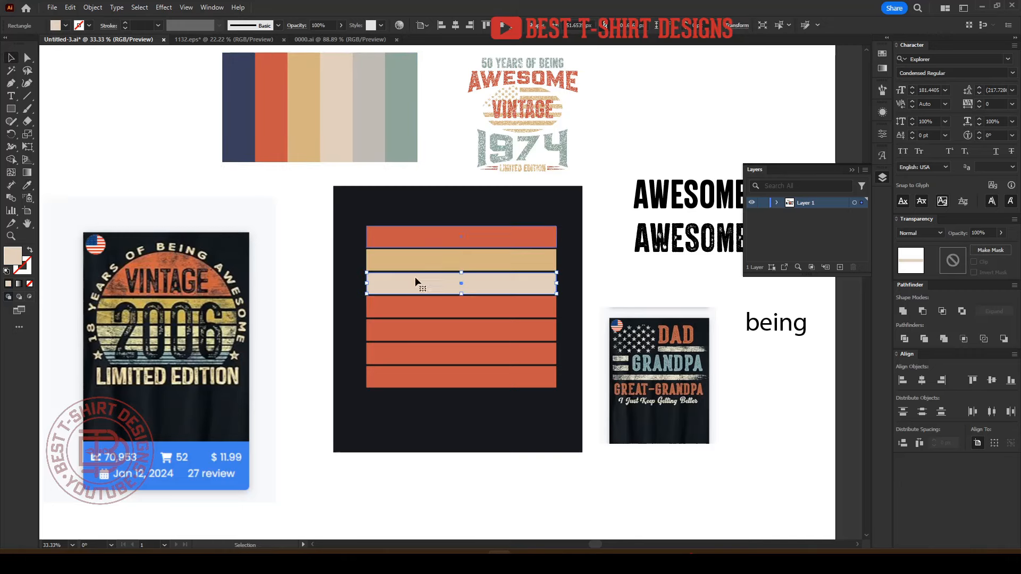
- Recolor the fourth stripe with the palette's warm gray and the fifth with its sage green
{"action": "left_click", "coordinate": [415, 305]}
{"action": "key", "text": "i"}
{"action": "left_click", "coordinate": [372, 157]}
{"action": "key", "text": "v"}
{"action": "left_click", "coordinate": [429, 323]}
{"action": "key", "text": "i"}
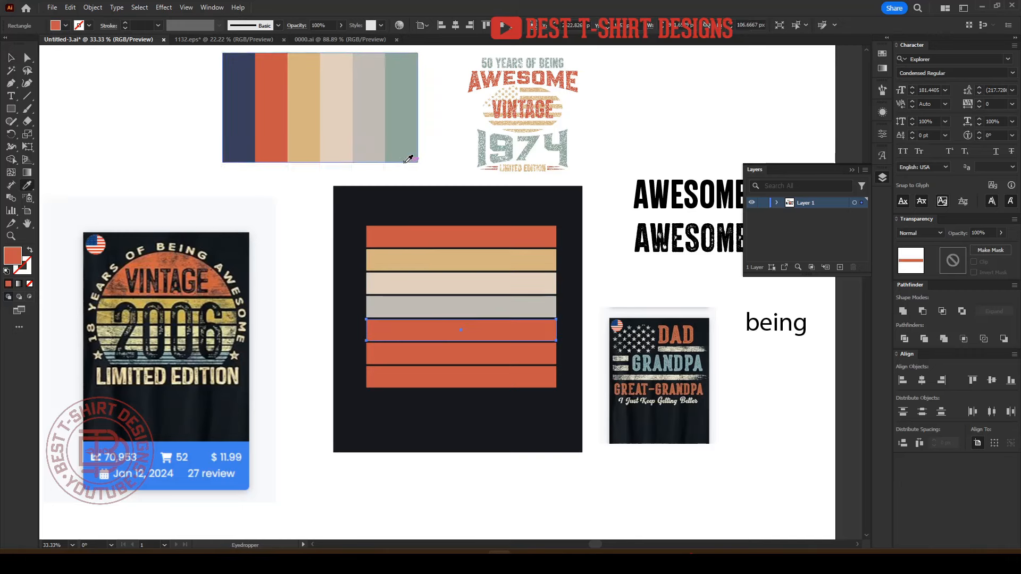
{"action": "left_click", "coordinate": [409, 155]}
- Recolor the sixth stripe with the palette's navy blue and delete the seventh stripe
{"action": "key", "text": "v"}
{"action": "left_click", "coordinate": [422, 343]}
{"action": "key", "text": "i"}
{"action": "left_click", "coordinate": [239, 149]}
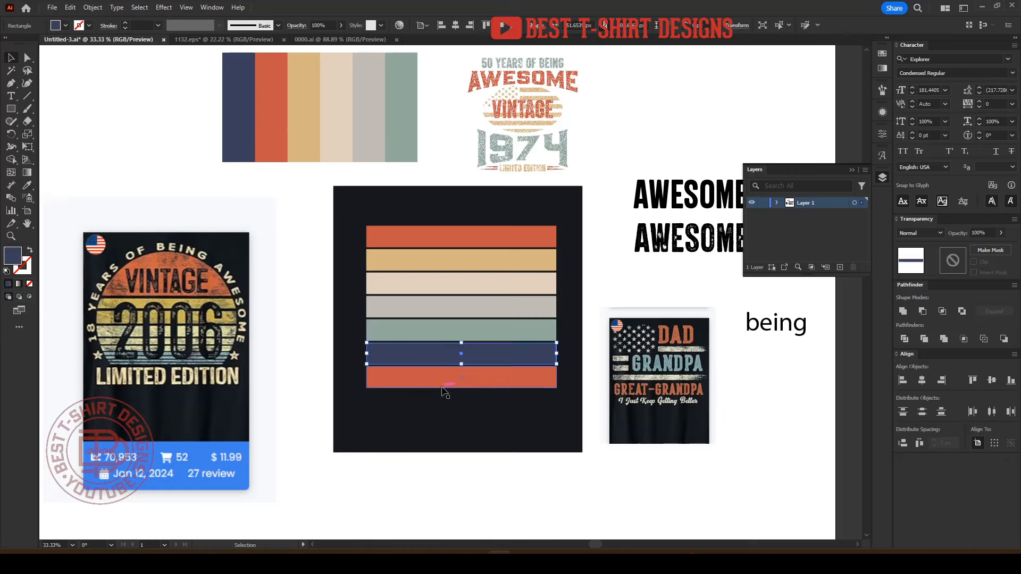
{"action": "key", "text": "v"}
{"action": "left_click", "coordinate": [442, 384]}
{"action": "key", "text": "Delete"}
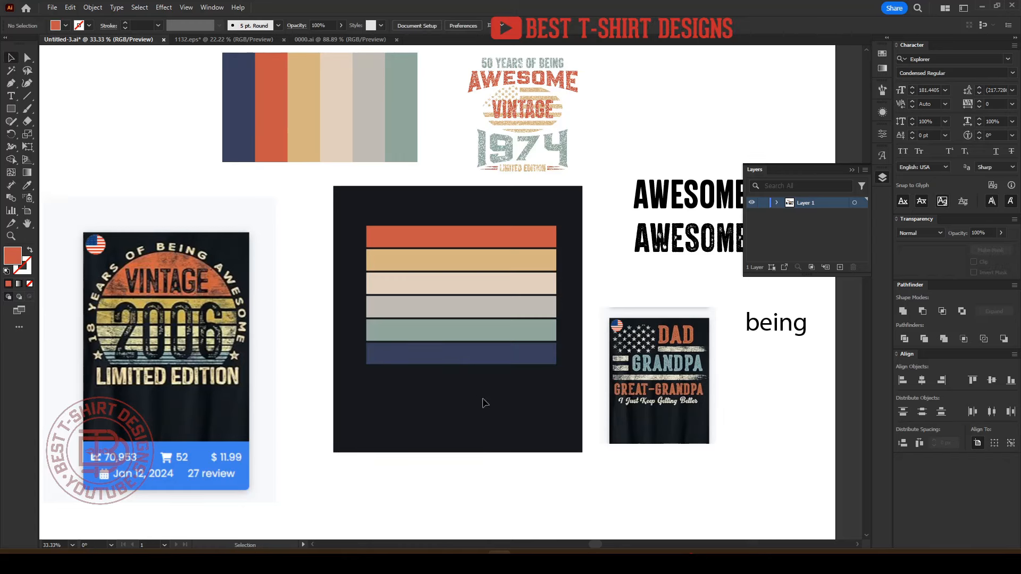
- Scale down the stripe stack and stretch its orange-red top stripe upward to roughly three times the height of the others
{"action": "left_click_drag", "start_coordinate": [484, 403], "coordinate": [465, 207]}
{"action": "left_click", "coordinate": [479, 235]}
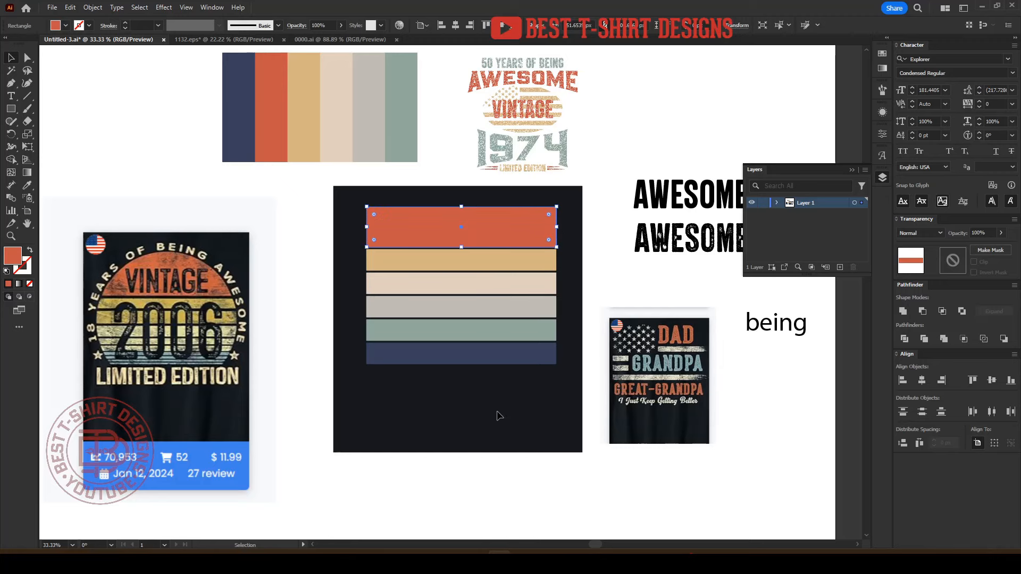
{"action": "left_click_drag", "start_coordinate": [524, 390], "coordinate": [452, 224]}
{"action": "left_click_drag", "start_coordinate": [558, 287], "coordinate": [524, 283]}
{"action": "left_click", "coordinate": [543, 270]}
{"action": "scroll", "coordinate": [437, 241], "scroll_direction": "up", "scroll_amount": 2}
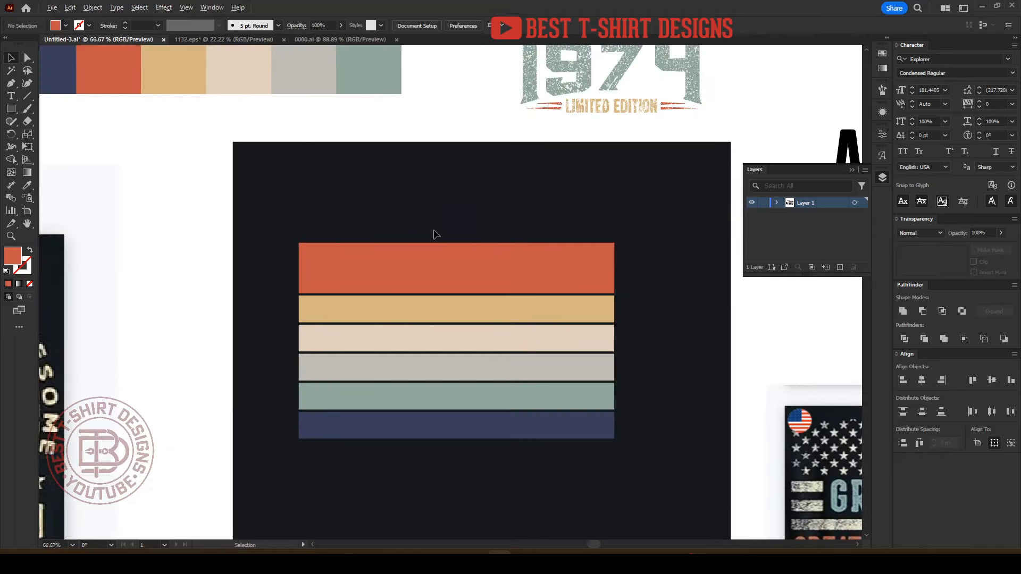
{"action": "left_click", "coordinate": [436, 263]}
{"action": "left_click_drag", "start_coordinate": [456, 242], "coordinate": [457, 199]}
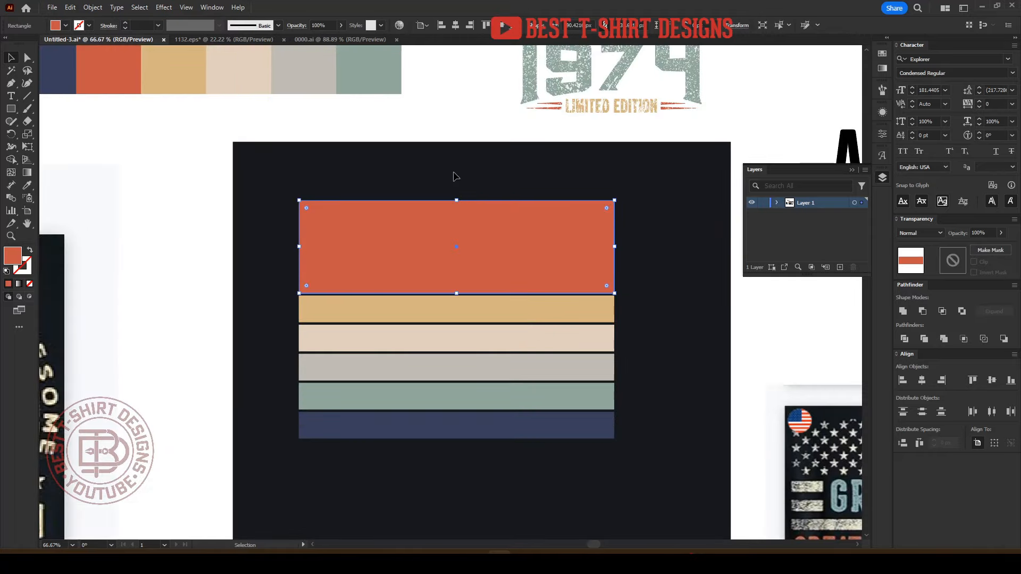
{"action": "left_click", "coordinate": [453, 176]}
- Draw a circle over the stripes and enlarge it to start at the stack's top edge and extend below the navy stripe
{"action": "left_click", "coordinate": [11, 109]}
{"action": "left_click", "coordinate": [44, 134]}
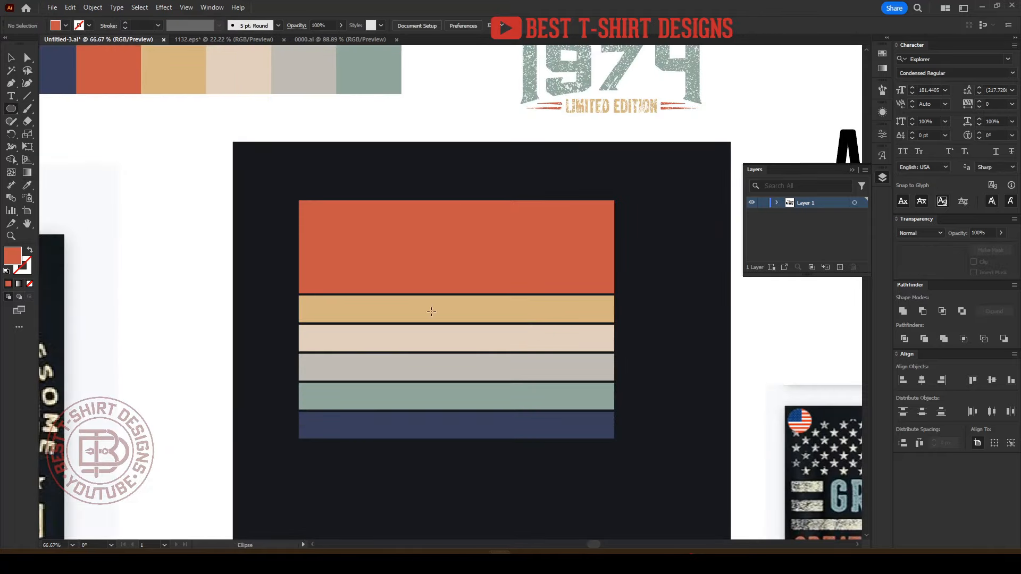
{"action": "mouse_move", "coordinate": [449, 315]}
{"action": "left_mouse_down", "text": "alt+shift"}
{"action": "mouse_move", "coordinate": [517, 384]}
{"action": "mouse_move", "coordinate": [532, 417]}
{"action": "left_mouse_up", "text": "alt+shift"}
{"action": "key", "text": "v"}
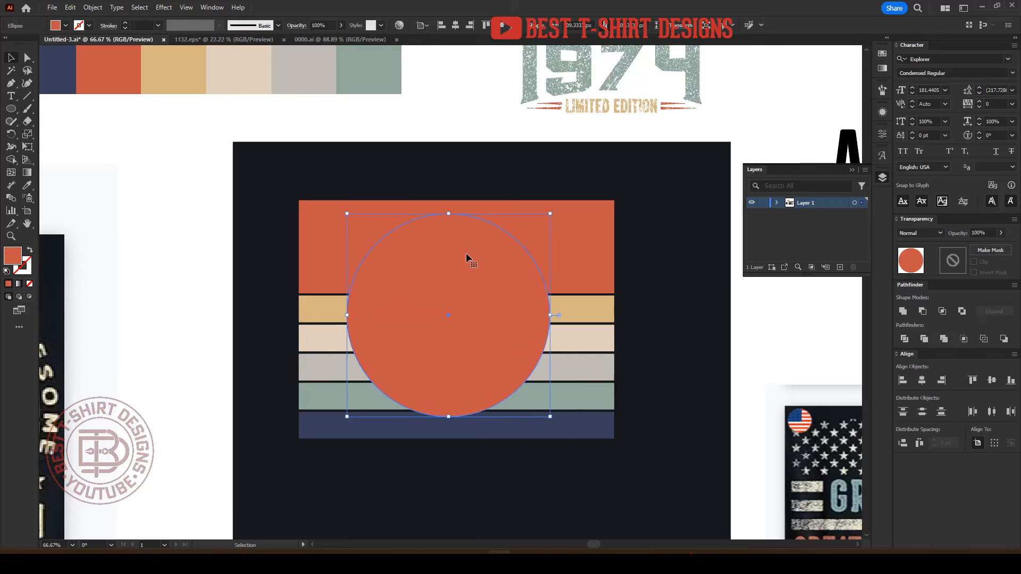
{"action": "left_click_drag", "start_coordinate": [466, 255], "coordinate": [478, 249]}
{"action": "left_click_drag", "start_coordinate": [459, 208], "coordinate": [459, 201], "text": "shift"}
{"action": "left_click_drag", "start_coordinate": [459, 410], "coordinate": [473, 498], "text": "shift"}
{"action": "left_click", "coordinate": [619, 484]}
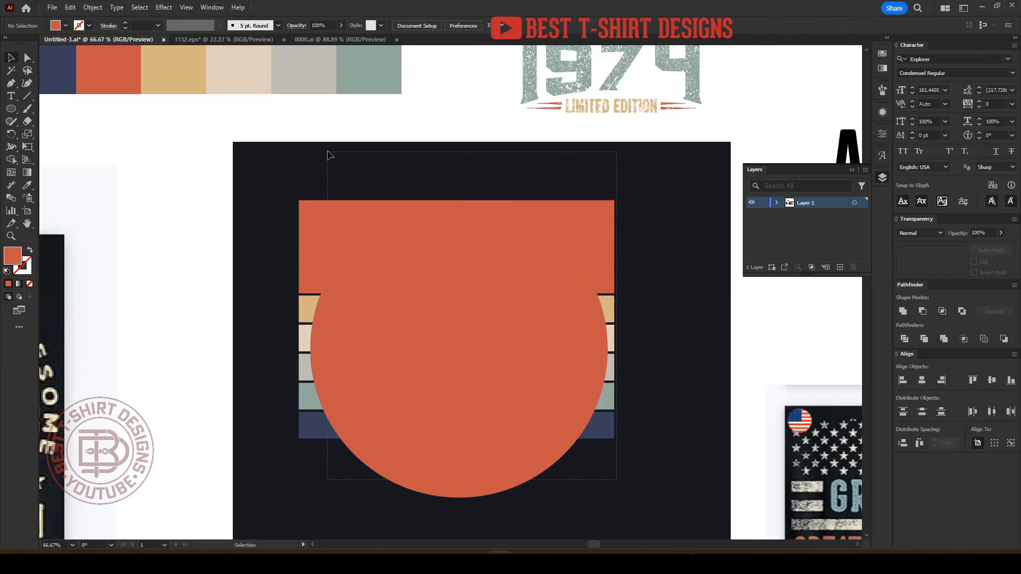
- Clip all the stripes to the circle with a clipping mask to form a retro sunset
{"action": "left_click_drag", "start_coordinate": [328, 154], "coordinate": [327, 153]}
{"action": "right_click", "coordinate": [439, 229]}
{"action": "left_click", "coordinate": [489, 427]}
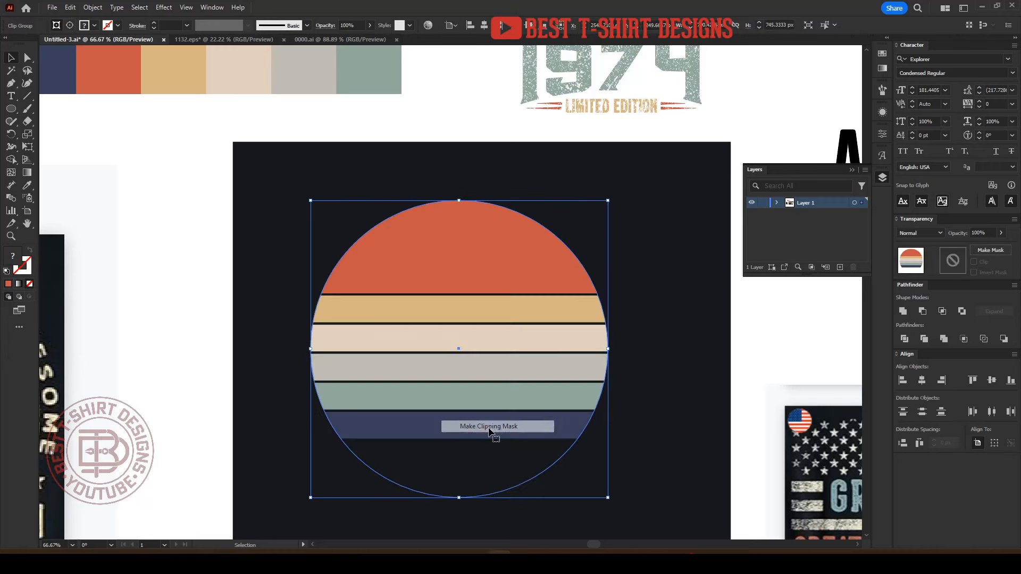
{"action": "left_click", "coordinate": [655, 400]}
- Move the DAD GRANDPA reference image slightly up and closer to the dark rectangle
{"action": "scroll", "coordinate": [439, 315], "scroll_direction": "down", "scroll_amount": 1}
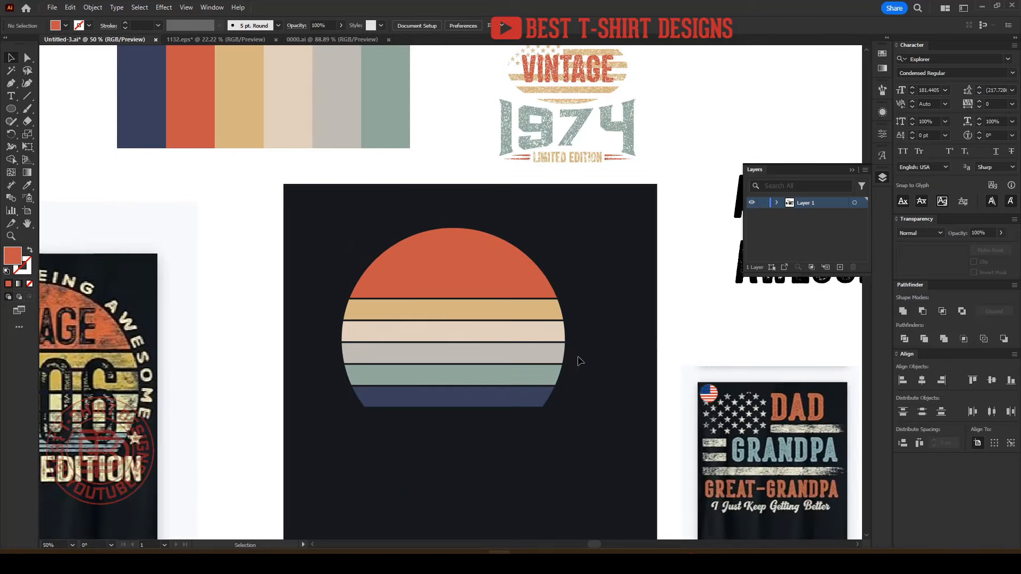
{"action": "scroll", "coordinate": [276, 350], "scroll_direction": "down", "scroll_amount": 1}
{"action": "scroll", "coordinate": [364, 407], "scroll_direction": "up", "scroll_amount": 1}
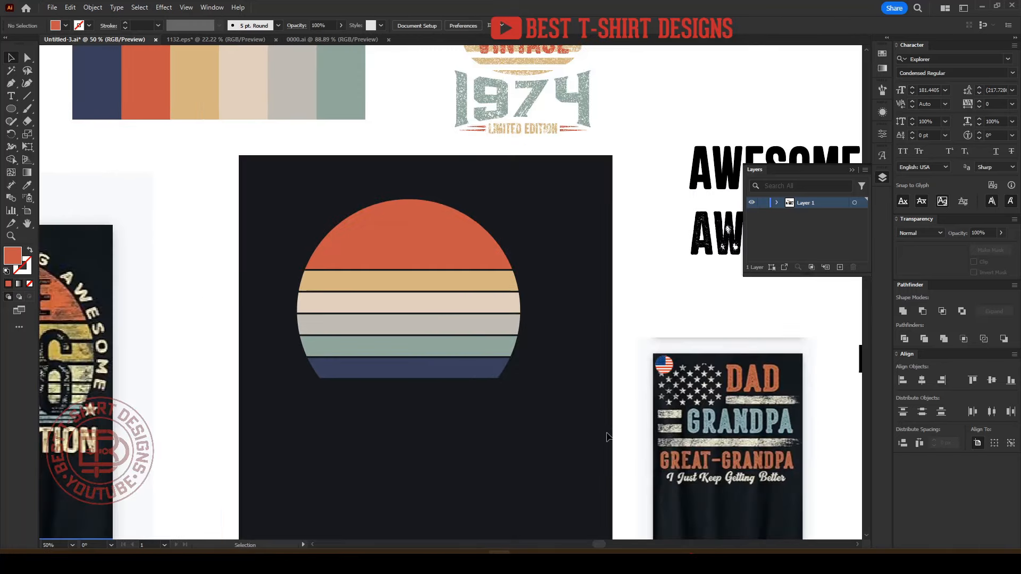
{"action": "left_click_drag", "start_coordinate": [711, 439], "coordinate": [631, 385]}
{"action": "left_click", "coordinate": [535, 431]}
{"action": "left_click_drag", "start_coordinate": [606, 422], "coordinate": [676, 429]}
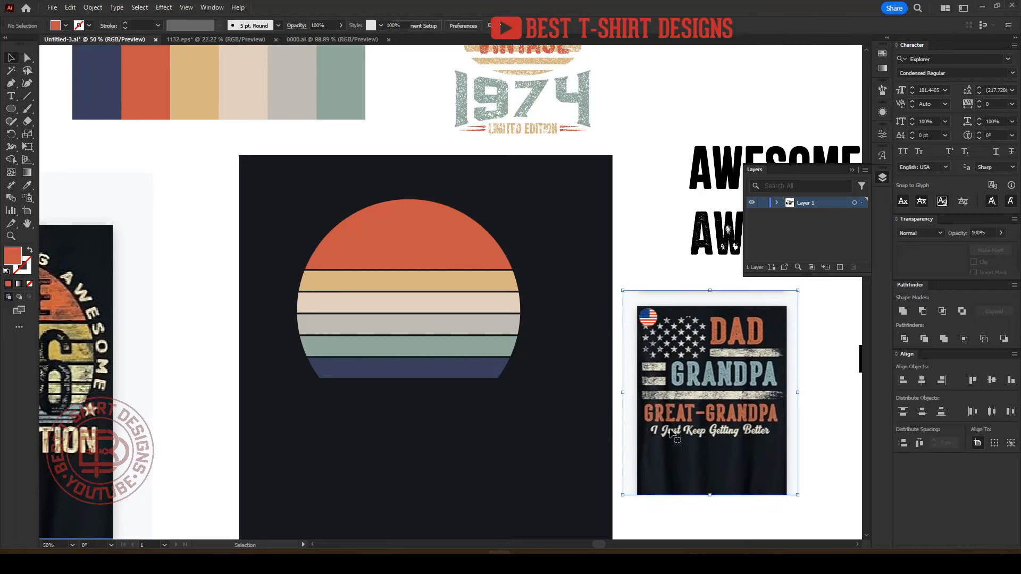
{"action": "left_click", "coordinate": [557, 428]}
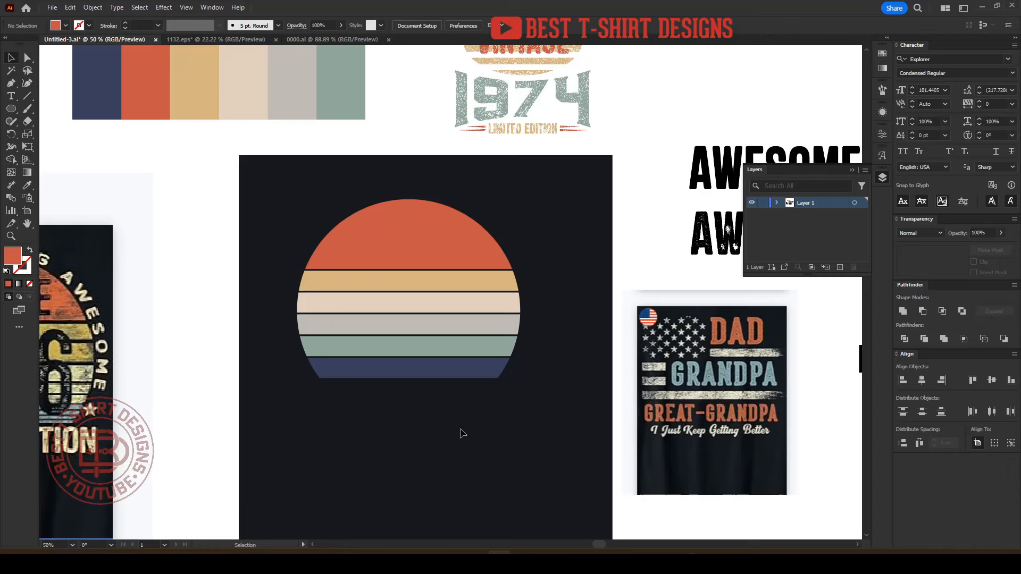
- Isolate the sunset's clip group and select the clipping circle inside it
{"action": "left_click", "coordinate": [452, 381]}
{"action": "double_click", "coordinate": [477, 394]}
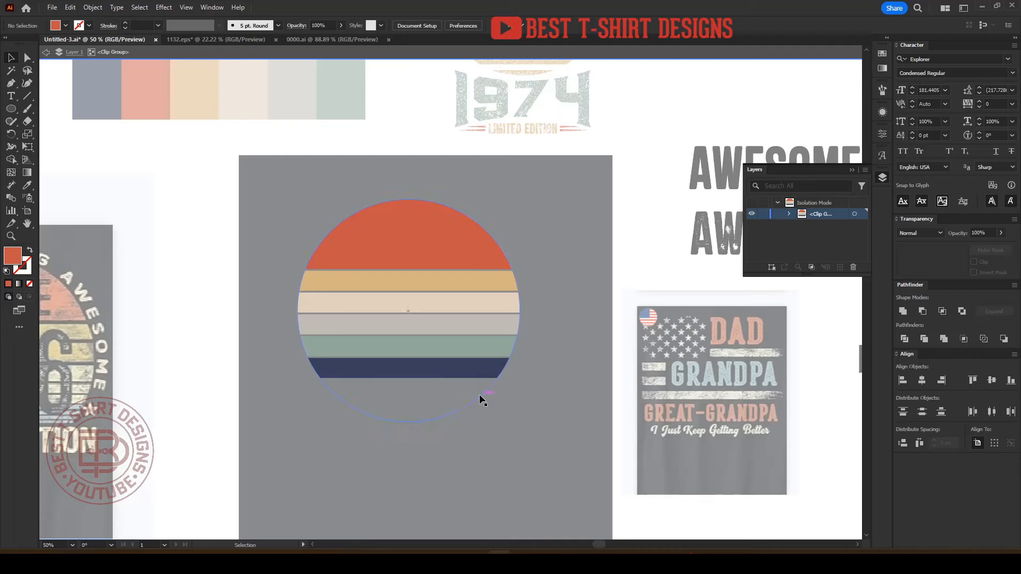
{"action": "left_click", "coordinate": [480, 395]}
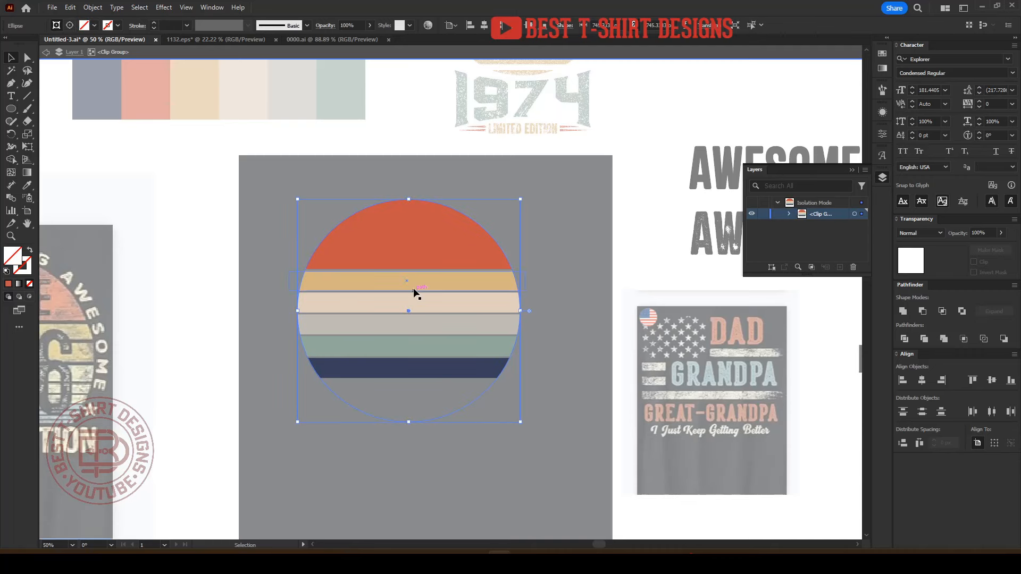
{"action": "left_click", "coordinate": [487, 400]}
{"action": "left_click", "coordinate": [477, 398]}
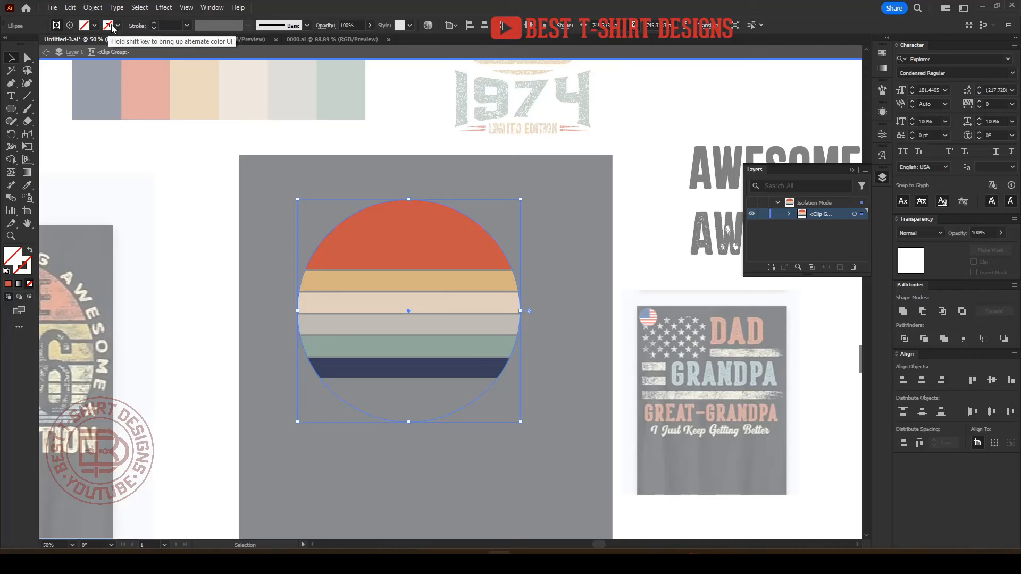
- Try to give the clipping circle a pink stroke and adjust its weight
{"action": "left_click", "coordinate": [94, 25]}
{"action": "left_click", "coordinate": [76, 44]}
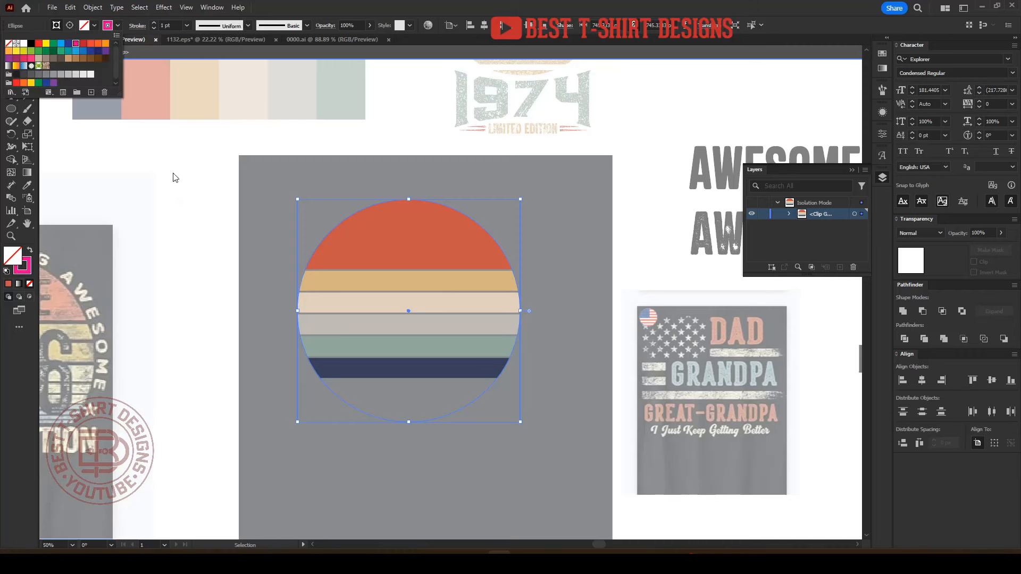
{"action": "left_click", "coordinate": [171, 25]}
{"action": "scroll", "coordinate": [172, 25], "scroll_direction": "up", "scroll_amount": 6}
{"action": "scroll", "coordinate": [171, 25], "scroll_direction": "down", "scroll_amount": 8}
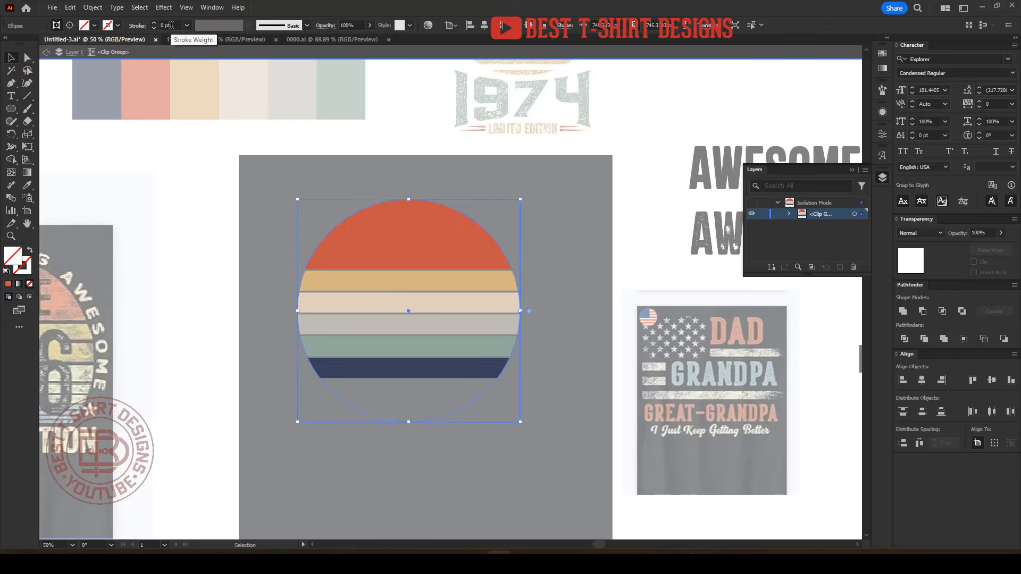
{"action": "left_click", "coordinate": [547, 372]}
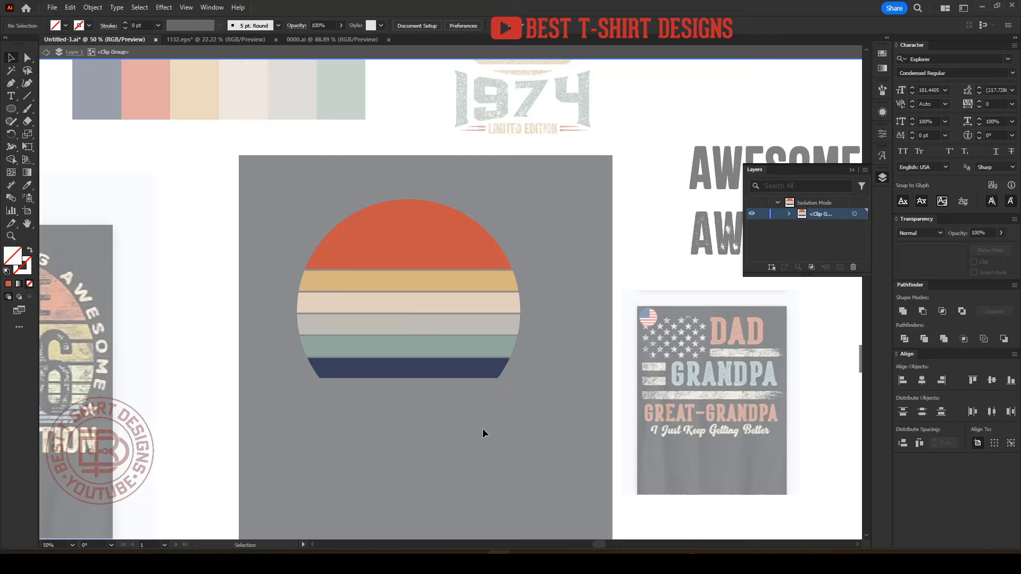
- Copy the clipping circle out of the clip group, paste it in front, and enlarge it from its center to about 933 px
{"action": "left_click", "coordinate": [451, 416]}
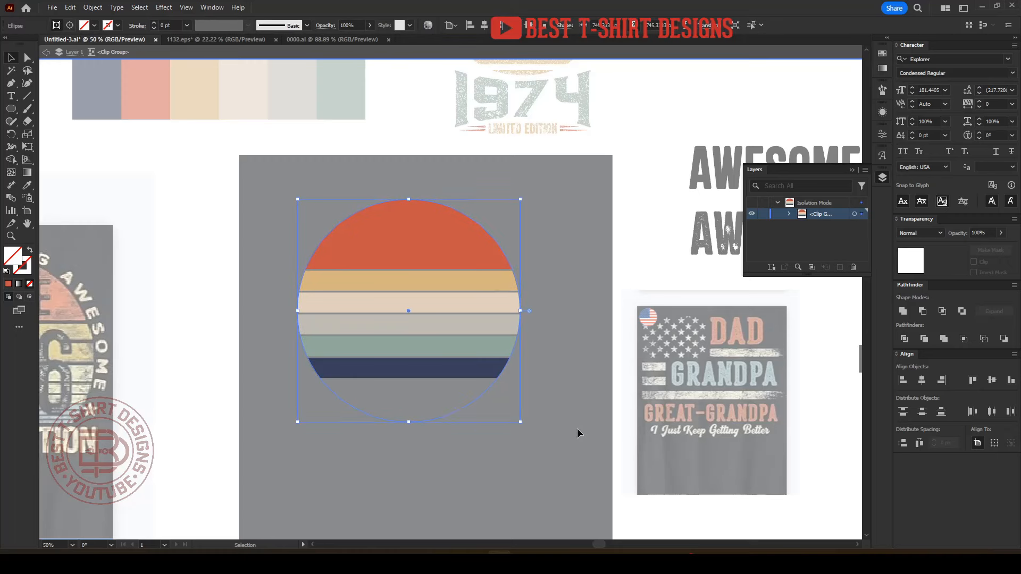
{"action": "double_click", "coordinate": [597, 417]}
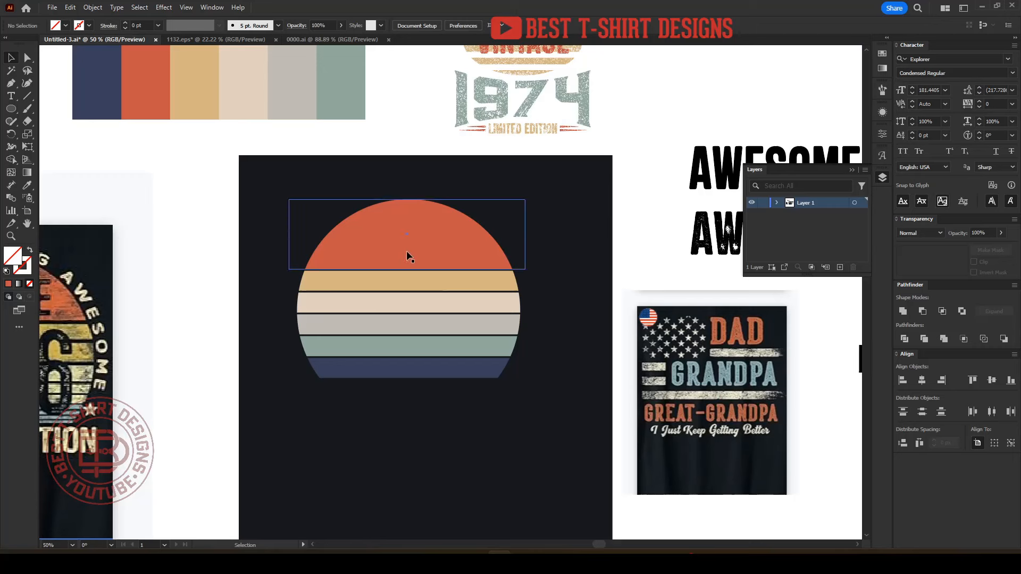
{"action": "key", "text": "a"}
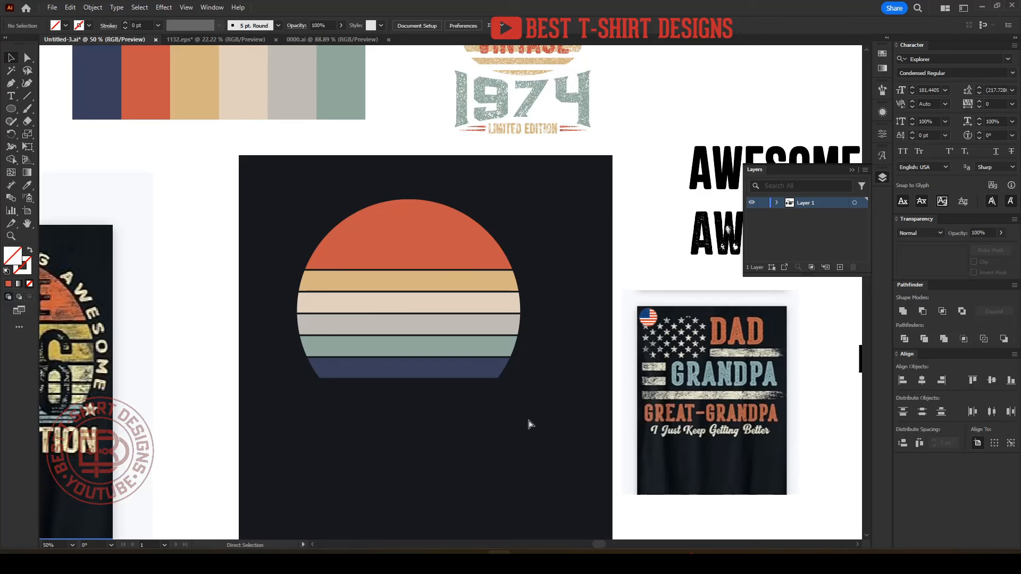
{"action": "key", "text": "ctrl+f"}
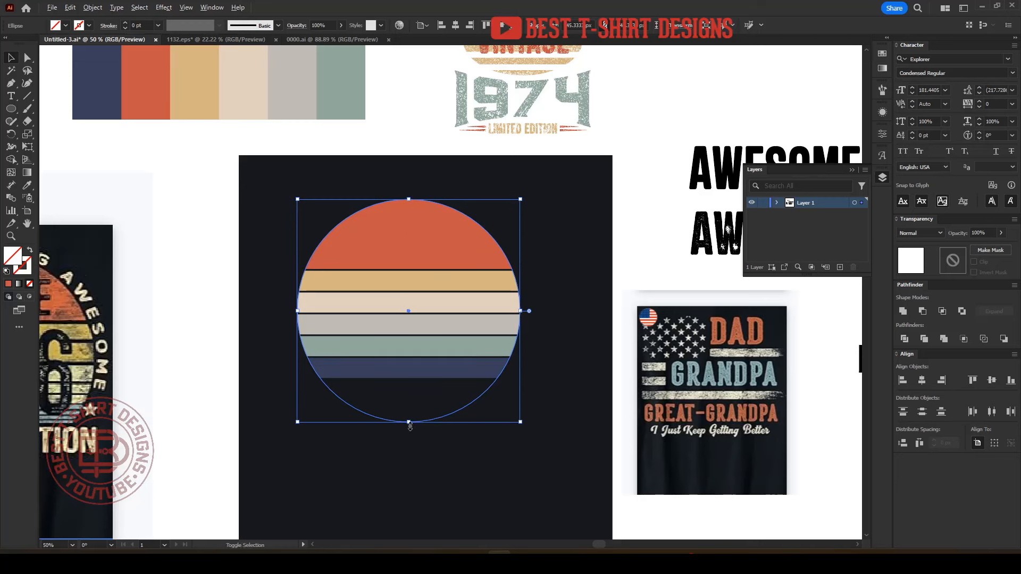
{"action": "left_click_drag", "start_coordinate": [410, 425], "coordinate": [410, 450]}
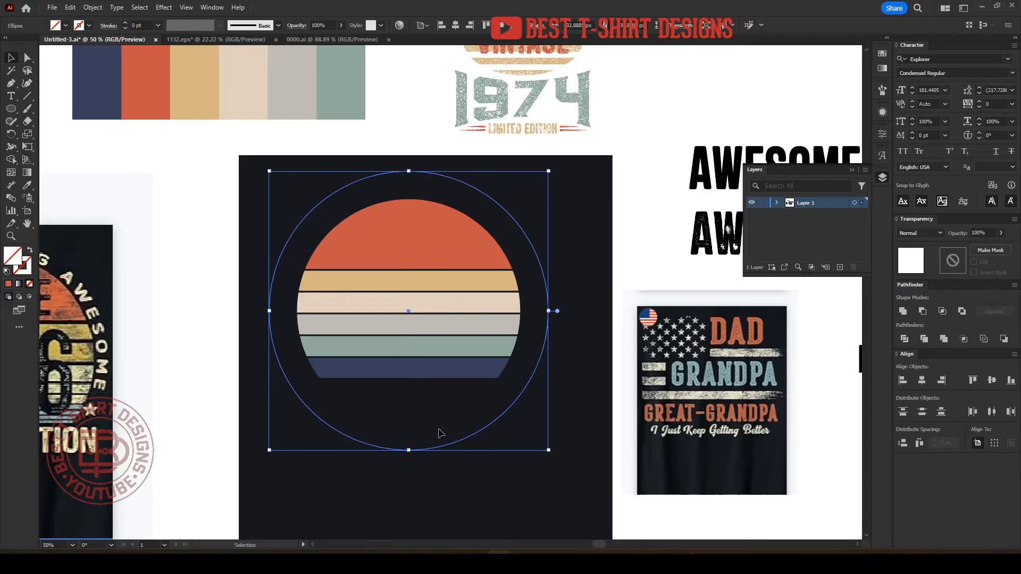
- Give the larger circle an outline in the sunset's orange-red with no fill
{"action": "key", "text": "i"}
{"action": "left_click", "coordinate": [441, 216]}
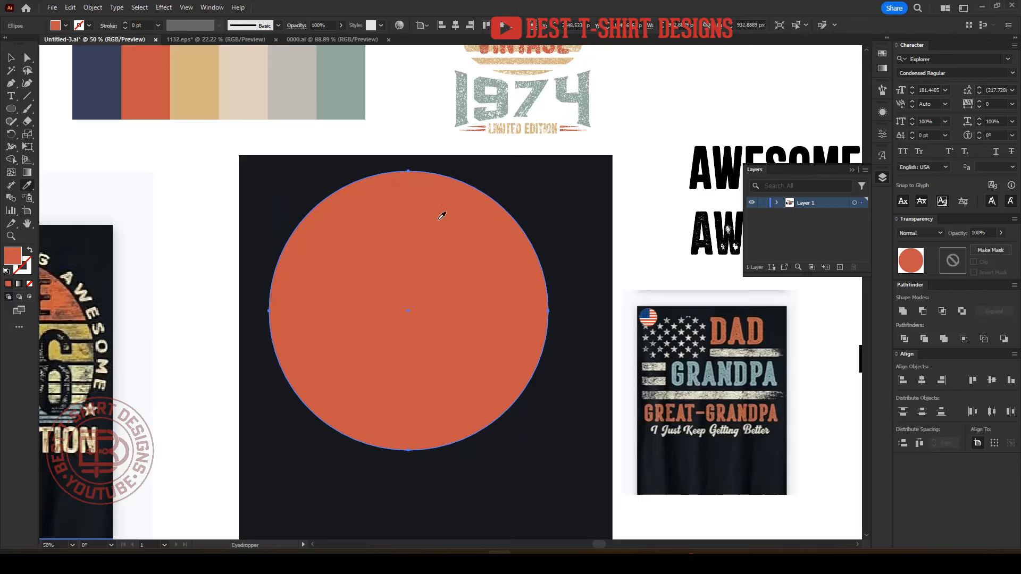
{"action": "key", "text": "v"}
{"action": "key", "text": "ctrl+z"}
{"action": "left_click", "coordinate": [570, 326]}
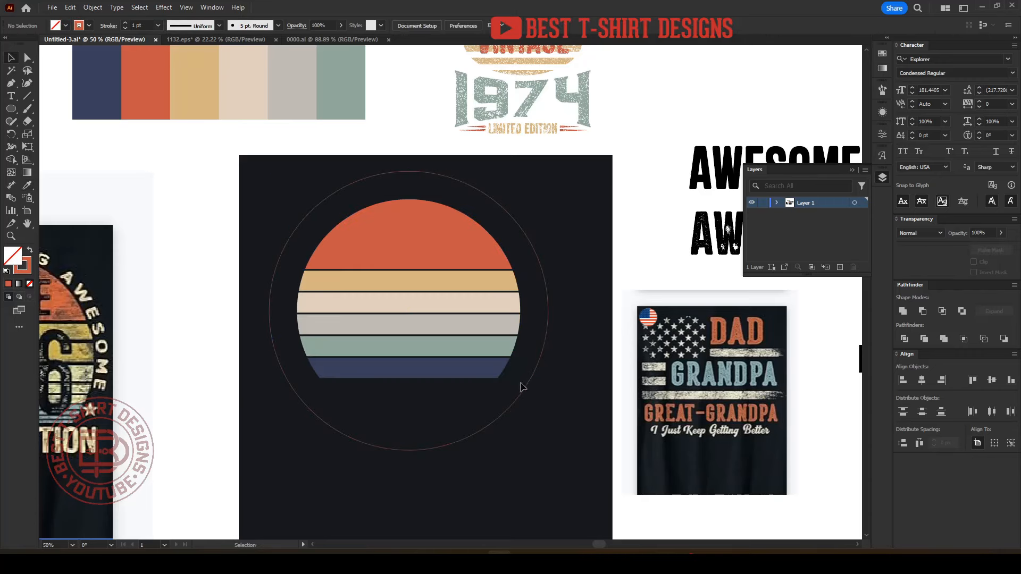
- Add the text "DAD GRANDPA GREAT-GRANDPA" along the outside of the large circle, starting at its leftmost point
{"action": "left_click", "coordinate": [519, 400]}
{"action": "left_click", "coordinate": [11, 96]}
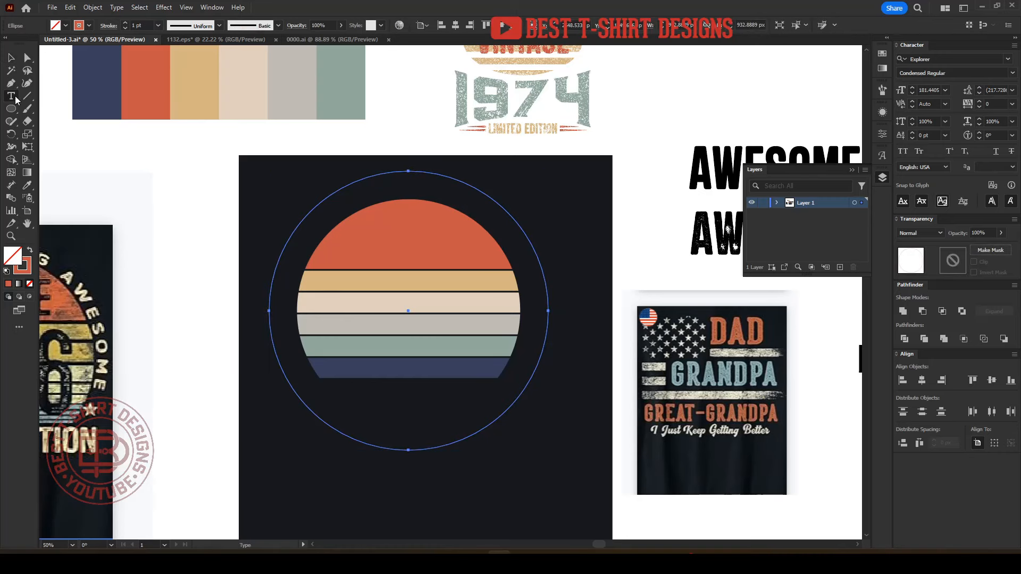
{"action": "left_click", "coordinate": [57, 122]}
{"action": "left_click", "coordinate": [270, 310]}
{"action": "type", "text": "DAD"}
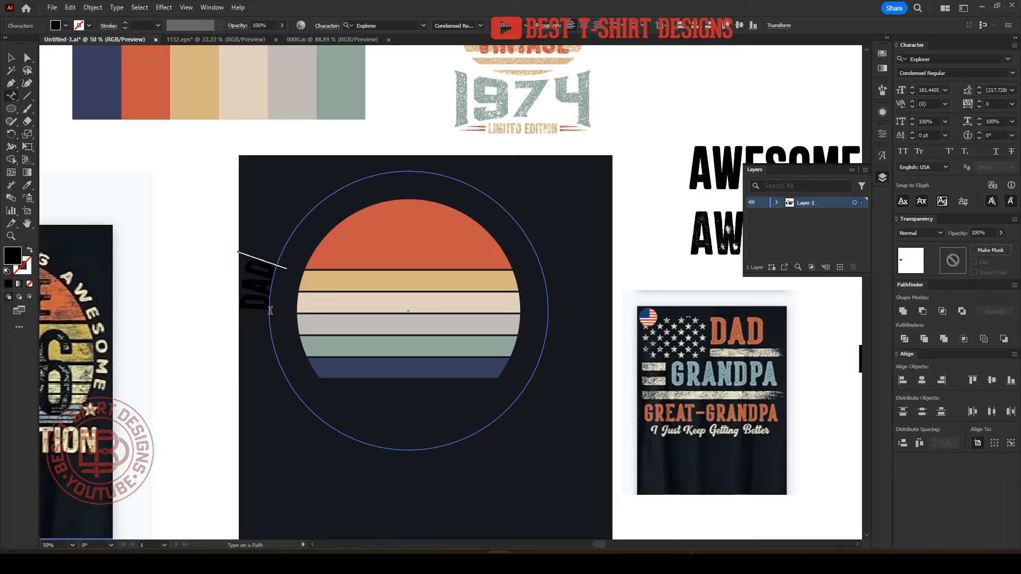
{"action": "type", "text": " GRA"}
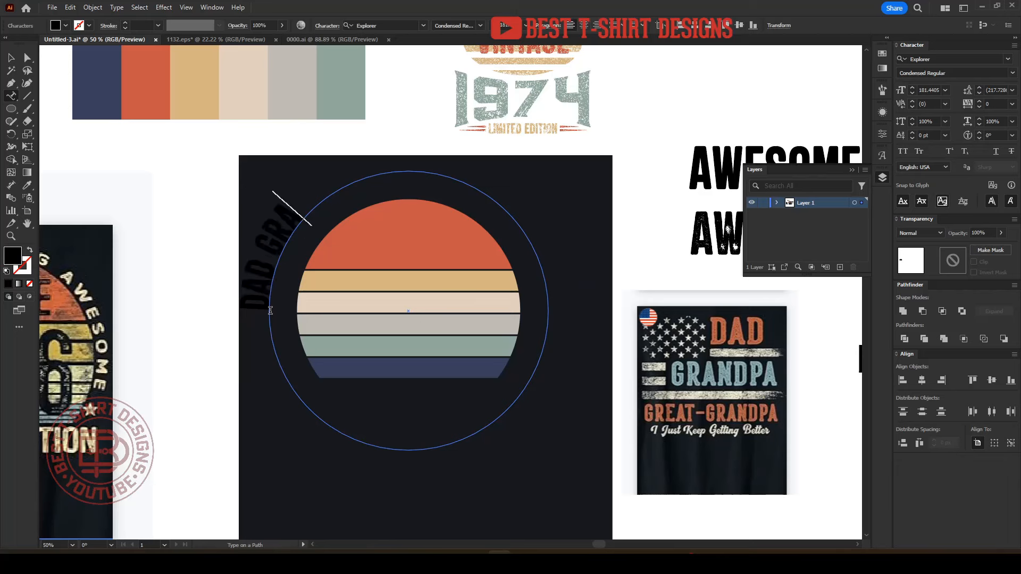
{"action": "type", "text": "NDPA G"}
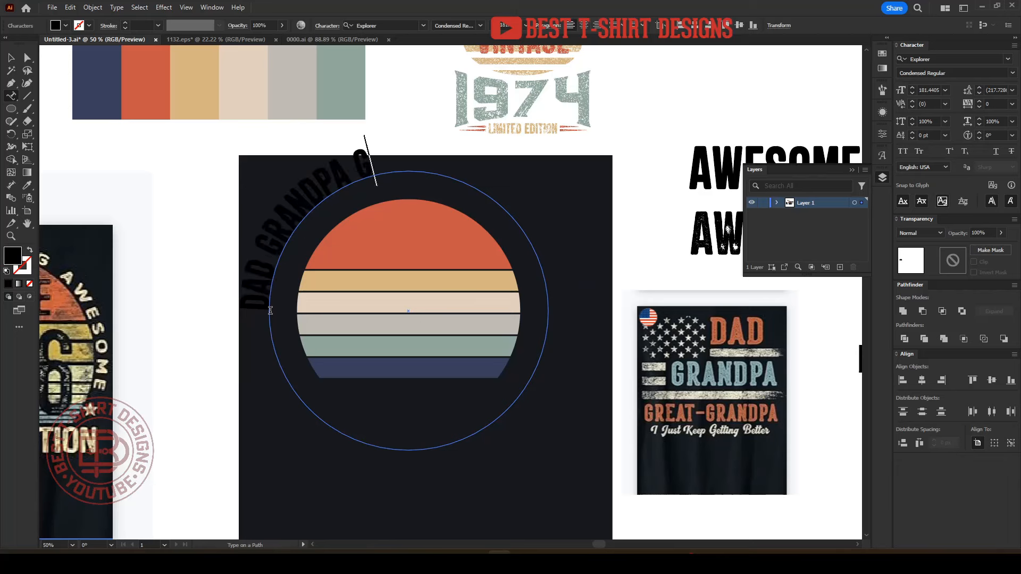
{"action": "type", "text": "REAT-GRANDPA"}
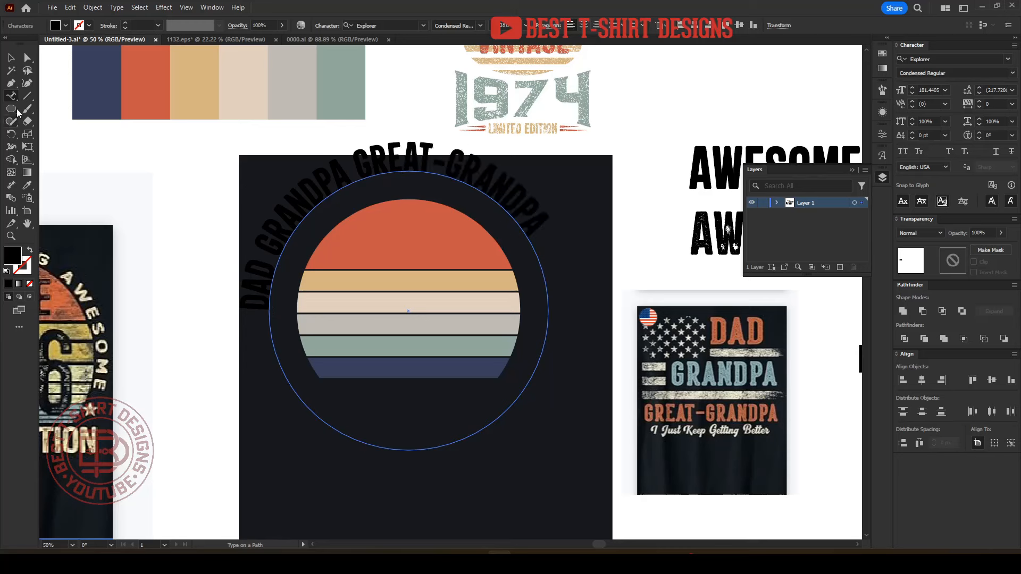
- Fill the circular text with the orange-red of the sunset's top band
{"action": "left_click", "coordinate": [10, 57]}
{"action": "key", "text": "i"}
{"action": "left_click", "coordinate": [408, 257]}
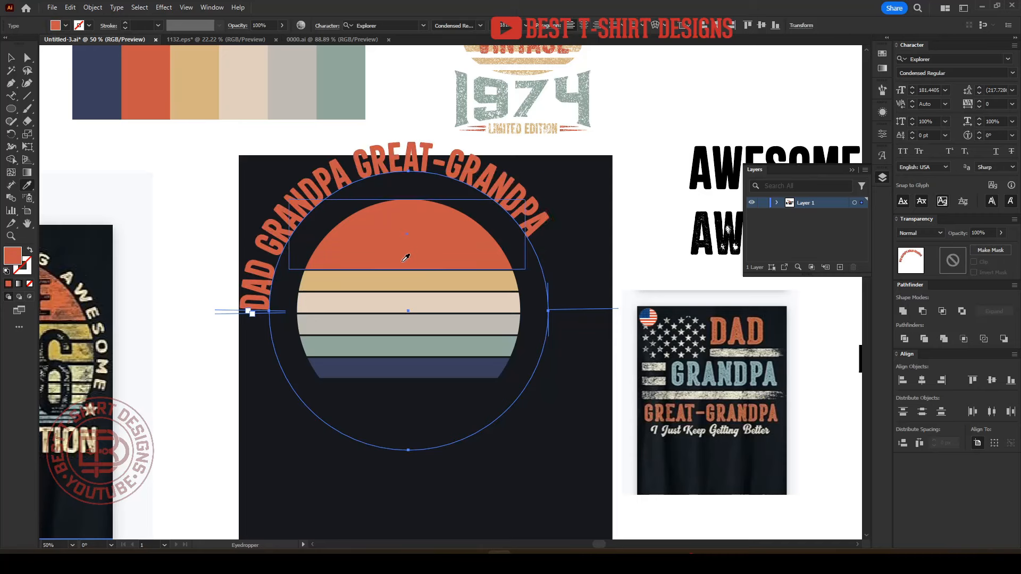
{"action": "key", "text": "v"}
- Format the circular text in the Balbeer Rustic font with all caps at 110 pt
{"action": "scroll", "coordinate": [571, 278], "scroll_direction": "up", "scroll_amount": 1}
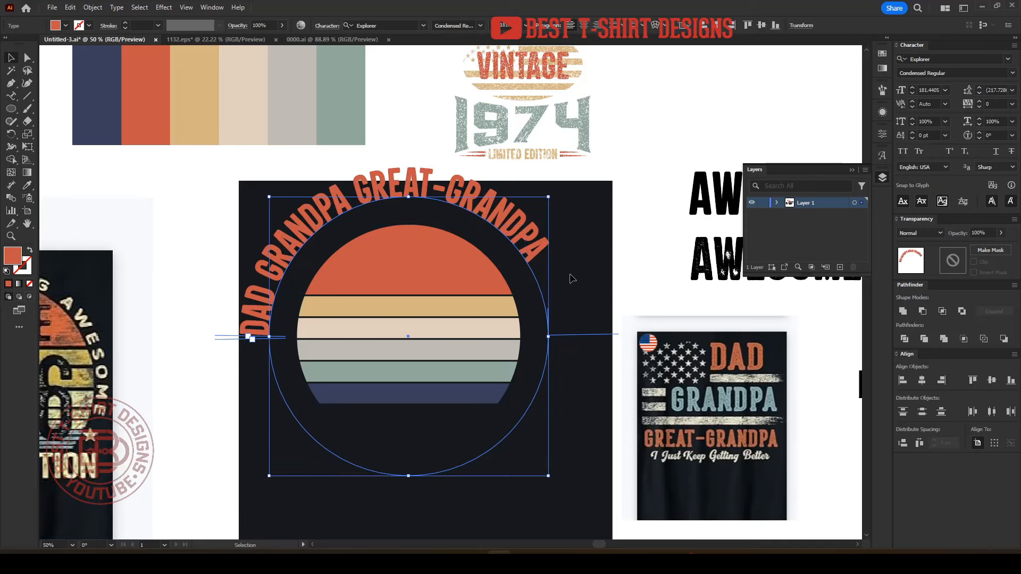
{"action": "scroll", "coordinate": [365, 296], "scroll_direction": "down", "scroll_amount": 1, "text": "alt"}
{"action": "scroll", "coordinate": [500, 264], "scroll_direction": "up", "scroll_amount": 1}
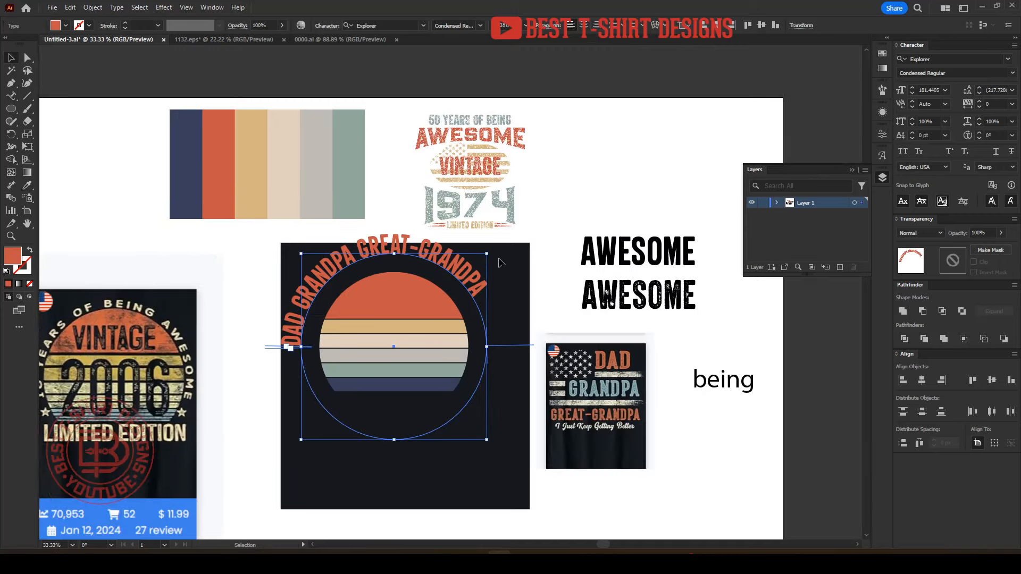
{"action": "scroll", "coordinate": [457, 312], "scroll_direction": "up", "scroll_amount": 1, "text": "alt"}
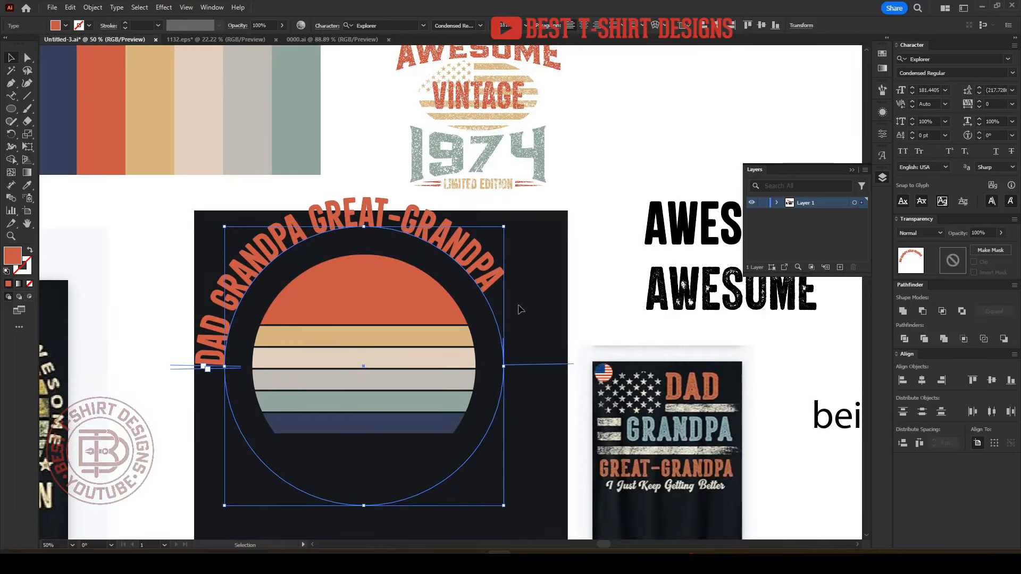
{"action": "scroll", "coordinate": [521, 310], "scroll_direction": "right", "scroll_amount": 2}
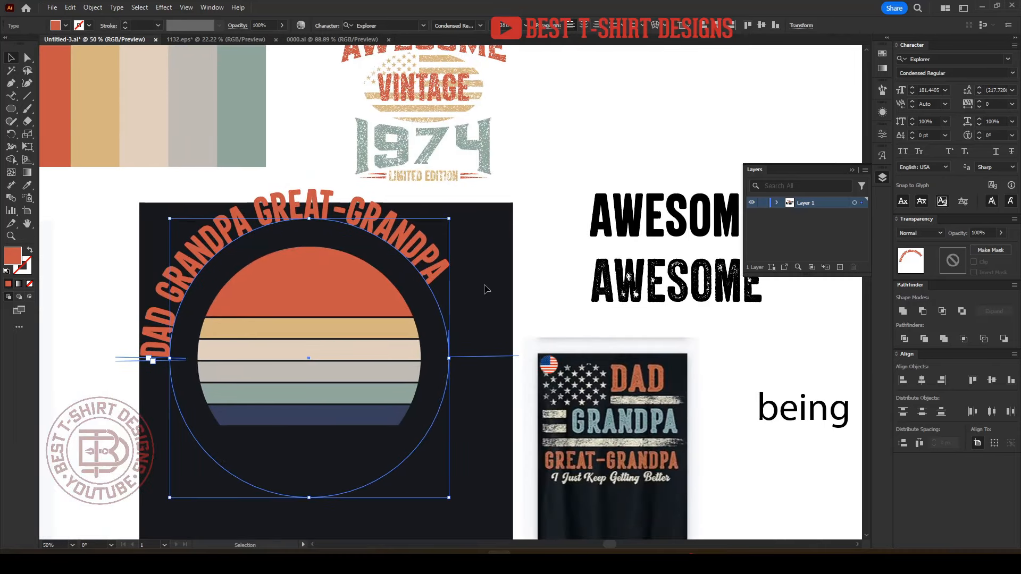
{"action": "left_click", "coordinate": [382, 25]}
{"action": "type", "text": "bee"}
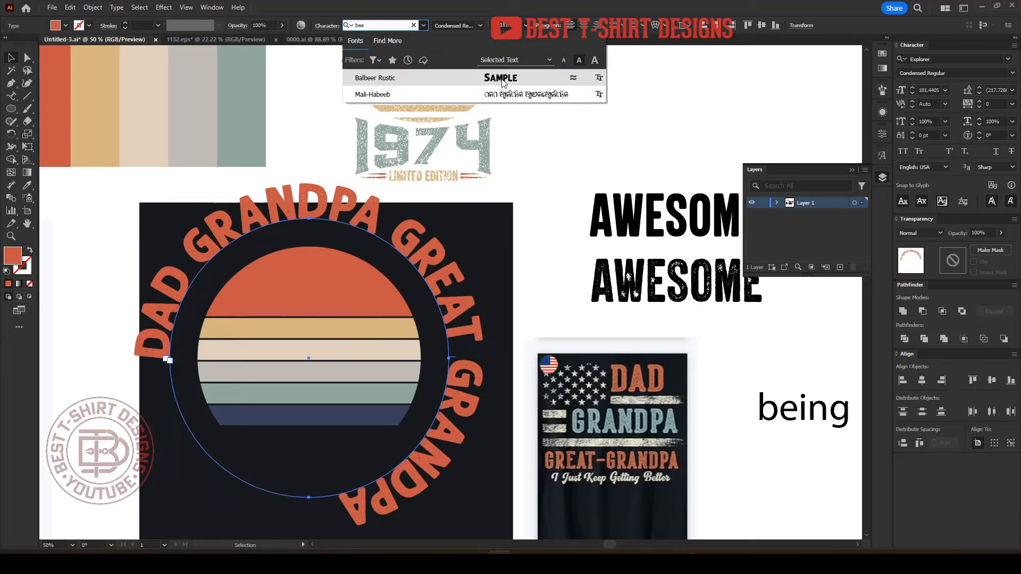
{"action": "key", "text": "Return"}
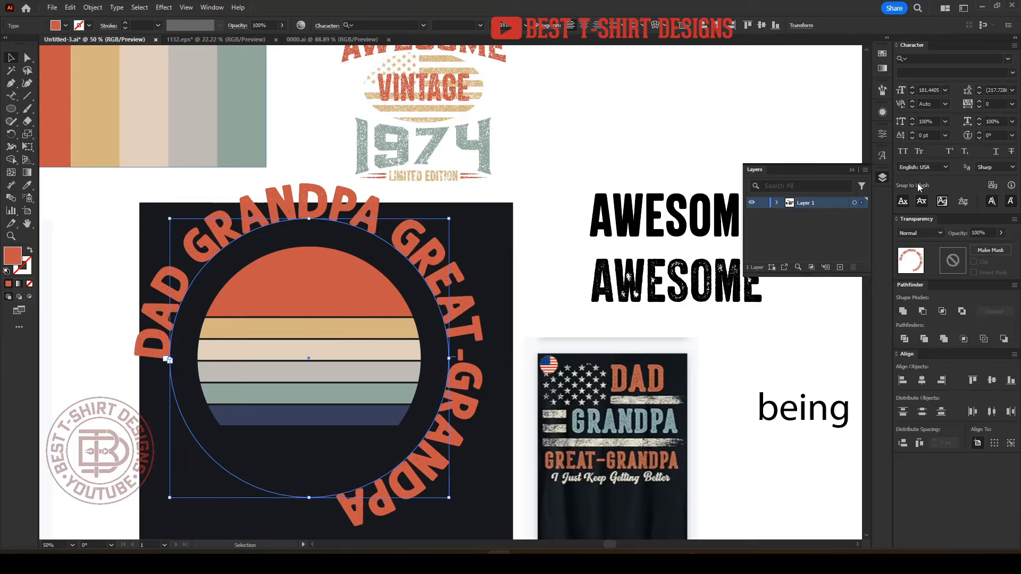
{"action": "left_click", "coordinate": [902, 153]}
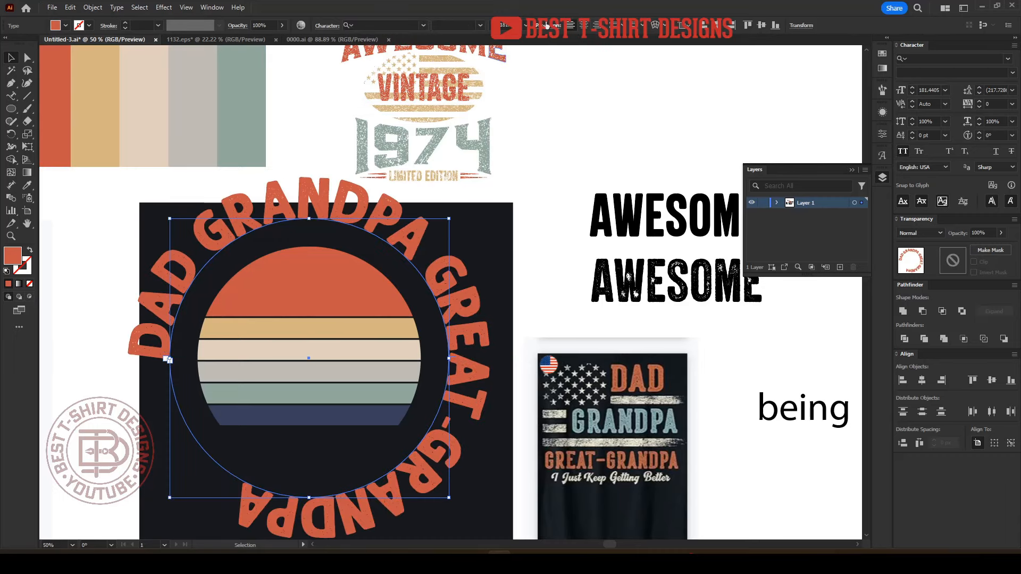
{"action": "scroll", "coordinate": [505, 25], "scroll_direction": "down", "scroll_amount": 8}
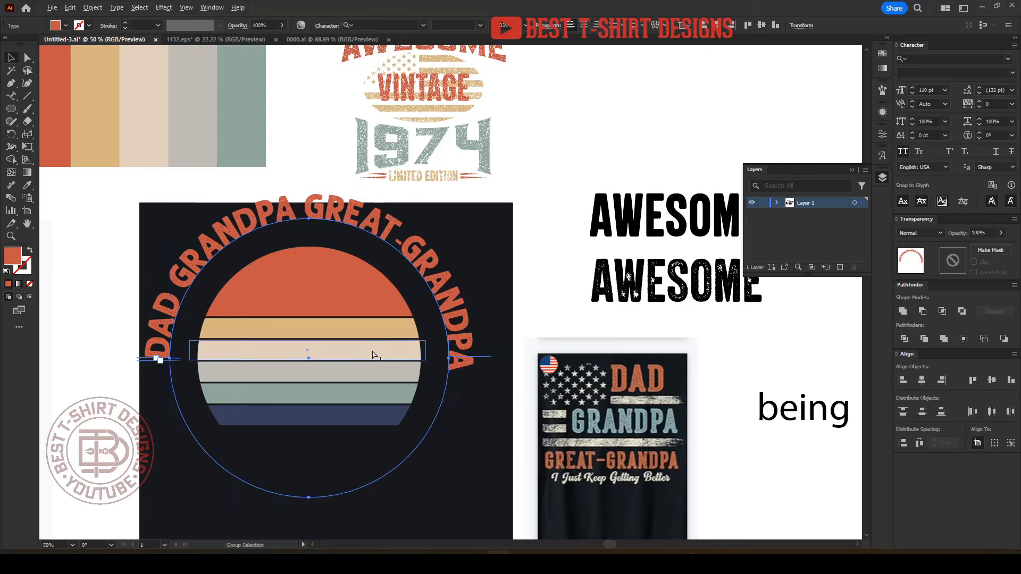
- Align the circular text to the center of its path through the Type on a Path options
{"action": "key", "text": "Return"}
{"action": "left_click", "coordinate": [622, 175]}
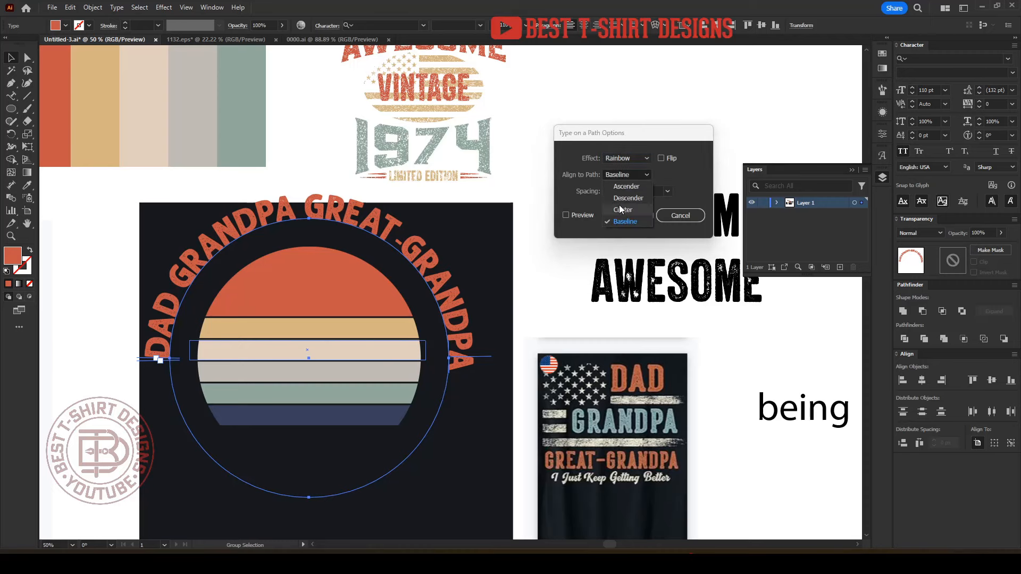
{"action": "left_click", "coordinate": [621, 211]}
{"action": "left_click", "coordinate": [623, 216]}
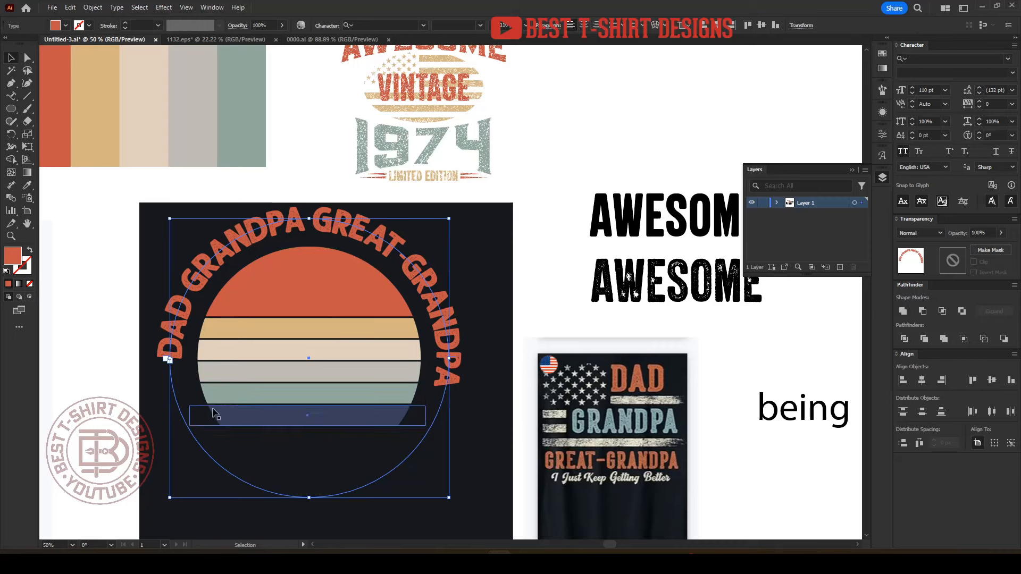
- Move the start and end limits of the path text to the level of the navy stripe on both sides of the circle
{"action": "scroll", "coordinate": [147, 397], "scroll_direction": "up", "scroll_amount": 1}
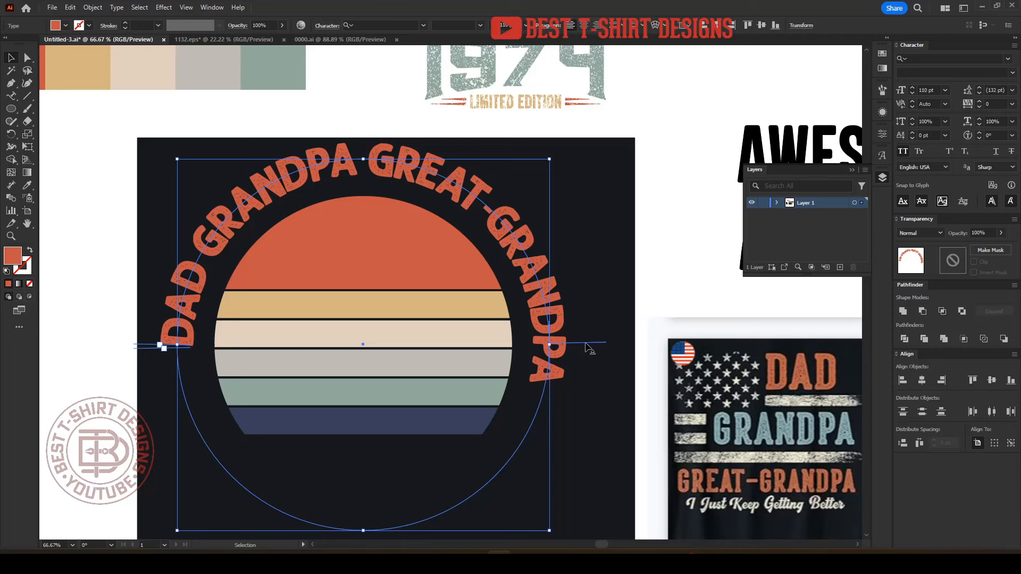
{"action": "left_click_drag", "start_coordinate": [587, 347], "coordinate": [214, 468]}
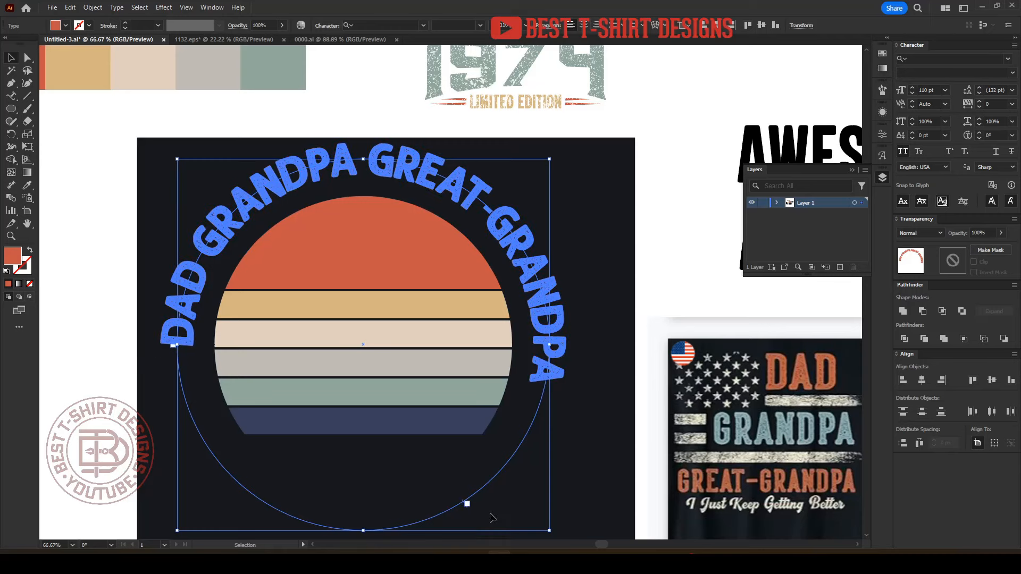
{"action": "left_click_drag", "start_coordinate": [492, 517], "coordinate": [619, 398]}
{"action": "left_click_drag", "start_coordinate": [638, 349], "coordinate": [638, 348]}
{"action": "left_click", "coordinate": [611, 381]}
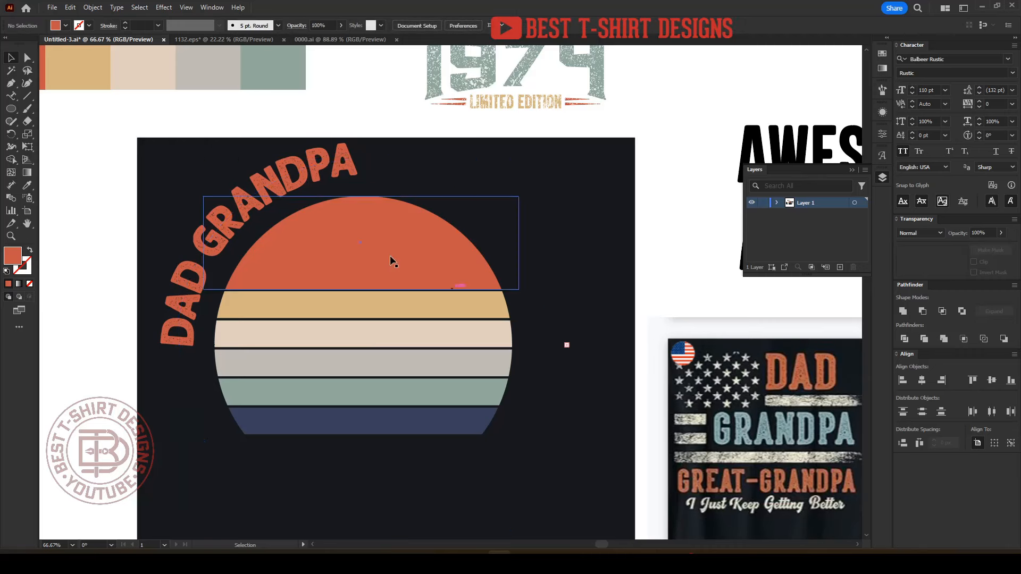
{"action": "left_click", "coordinate": [259, 191]}
{"action": "left_click_drag", "start_coordinate": [259, 192], "coordinate": [259, 195]}
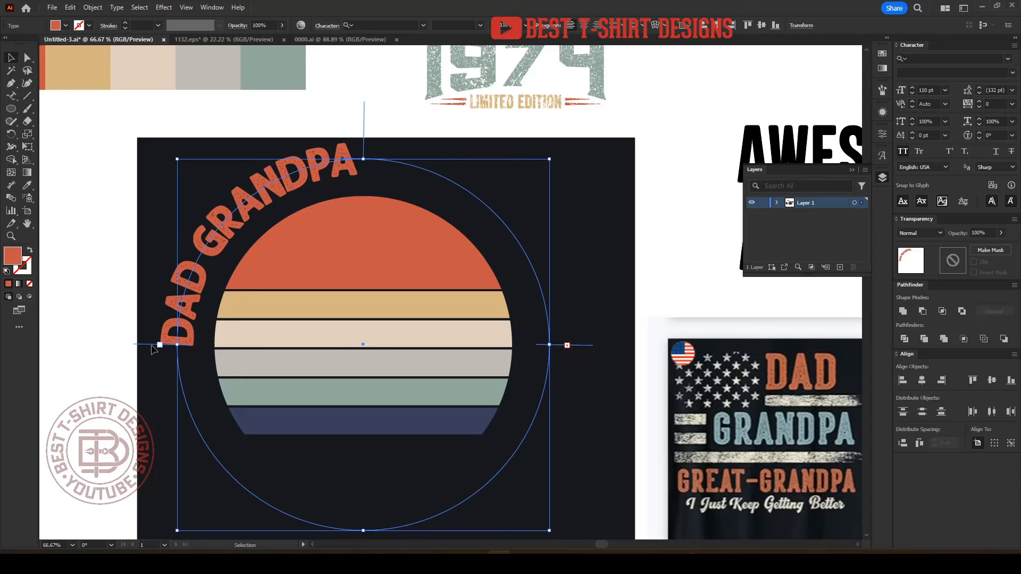
{"action": "left_click_drag", "start_coordinate": [153, 351], "coordinate": [190, 421]}
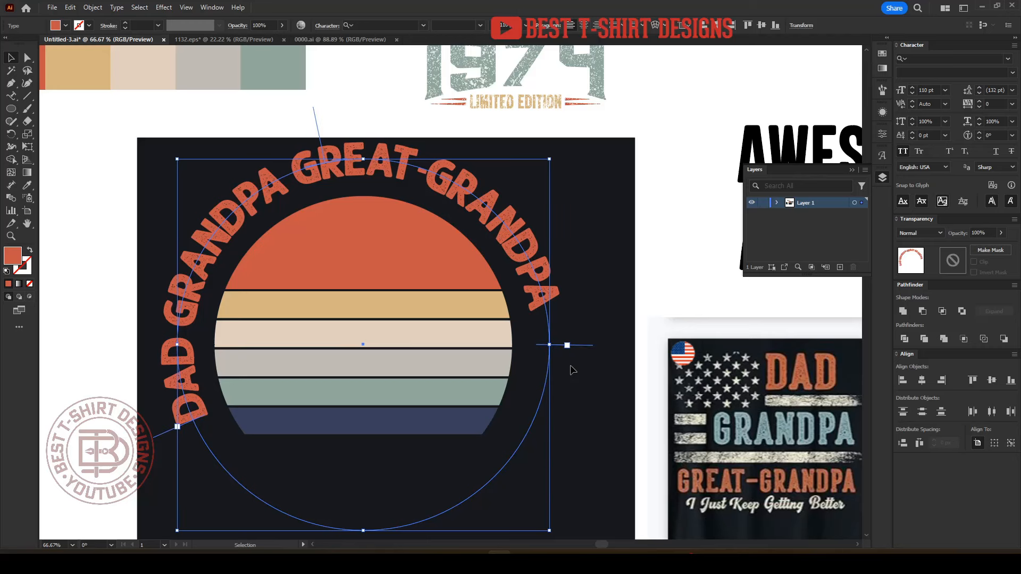
{"action": "left_click_drag", "start_coordinate": [584, 346], "coordinate": [563, 440]}
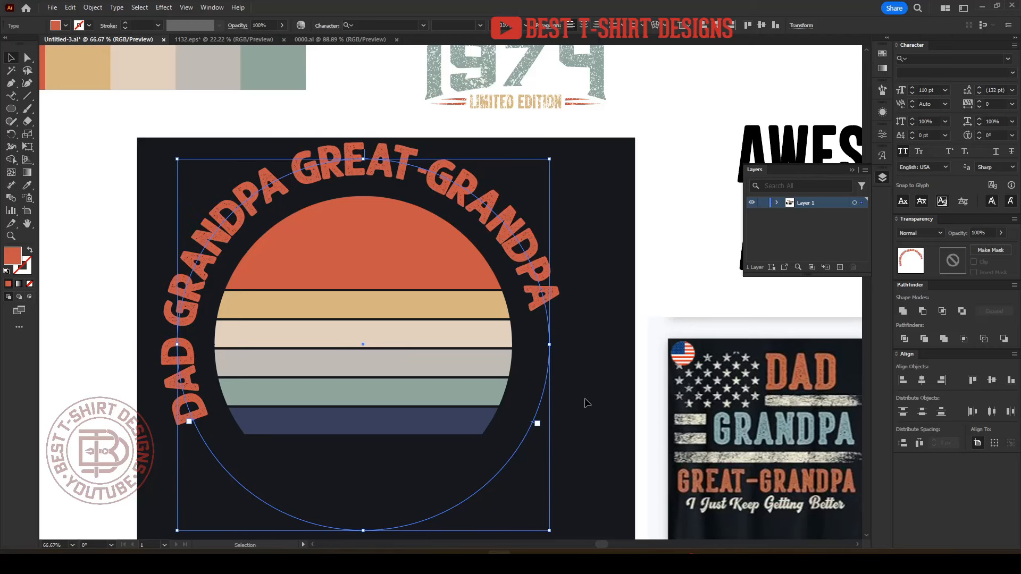
- Center the circular text between its limits and set its size to 120 pt and tracking to 40
{"action": "left_click", "coordinate": [585, 26]}
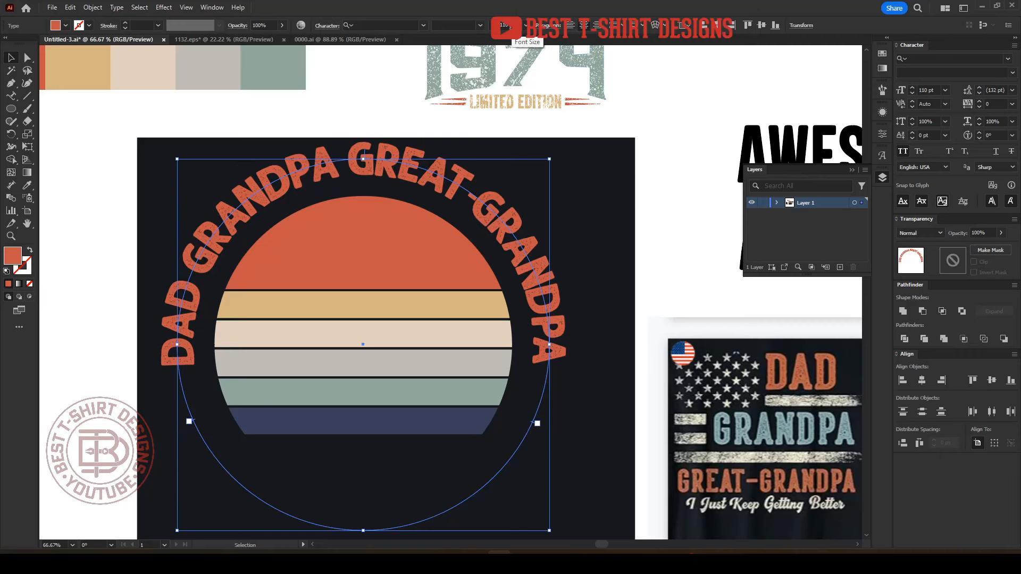
{"action": "scroll", "coordinate": [509, 26], "scroll_direction": "up", "scroll_amount": 1}
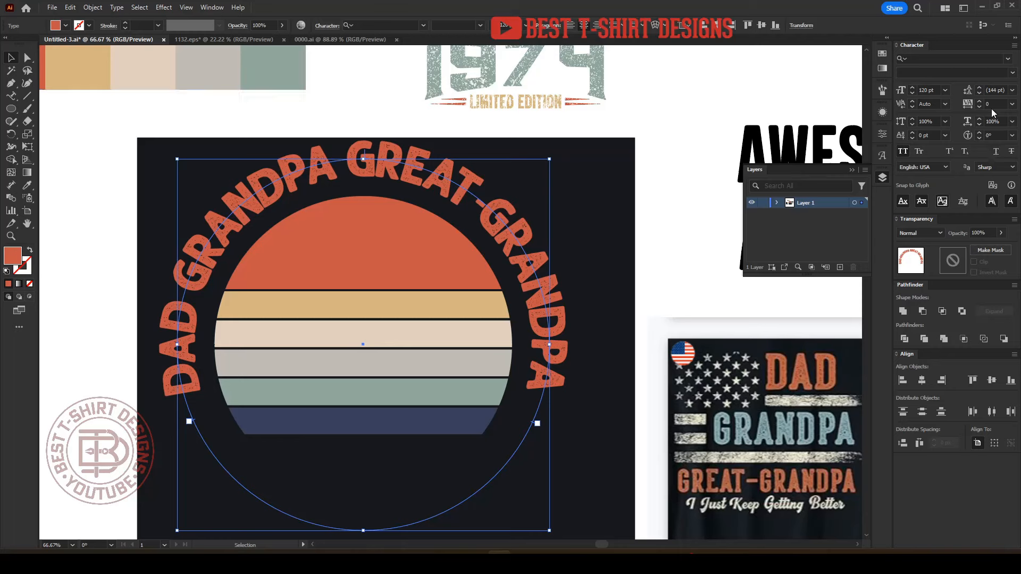
{"action": "scroll", "coordinate": [990, 103], "scroll_direction": "up", "scroll_amount": 1}
{"action": "scroll", "coordinate": [990, 103], "scroll_direction": "up", "scroll_amount": 3}
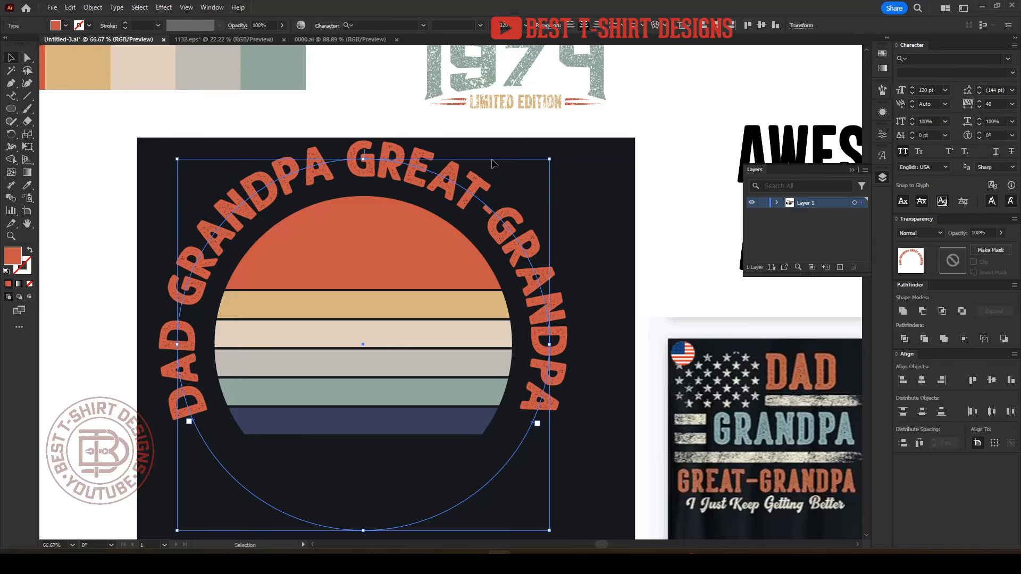
- Shrink the text circle from its center to bring the lettering closer to the sunset
{"action": "left_click_drag", "start_coordinate": [360, 158], "coordinate": [364, 177]}
{"action": "left_click", "coordinate": [592, 209]}
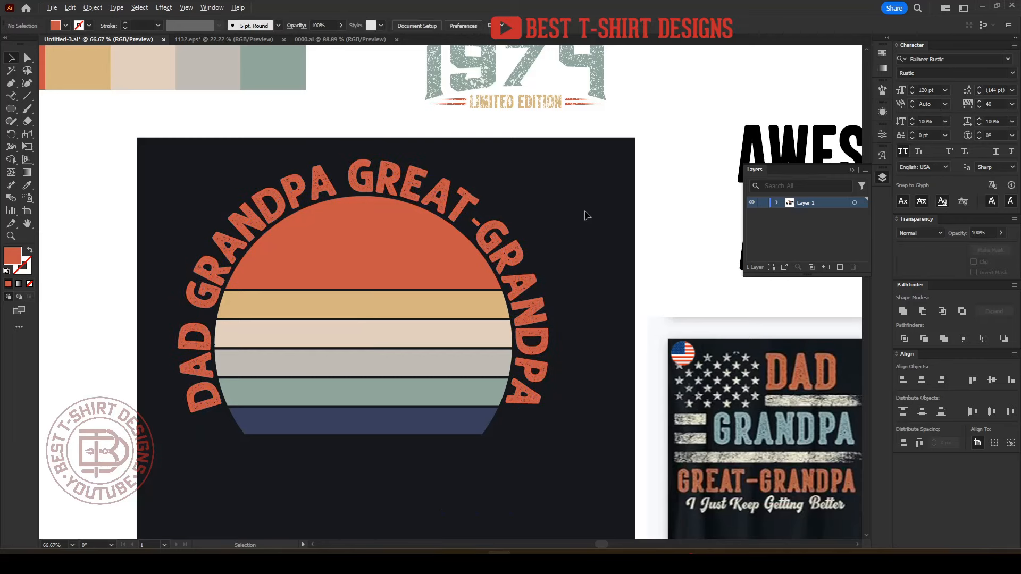
- Draw a small circle between DAD and GRANDPA on the arched text path and fill it with the sage green stripe's colour
{"action": "scroll", "coordinate": [585, 217], "scroll_direction": "down", "scroll_amount": 1}
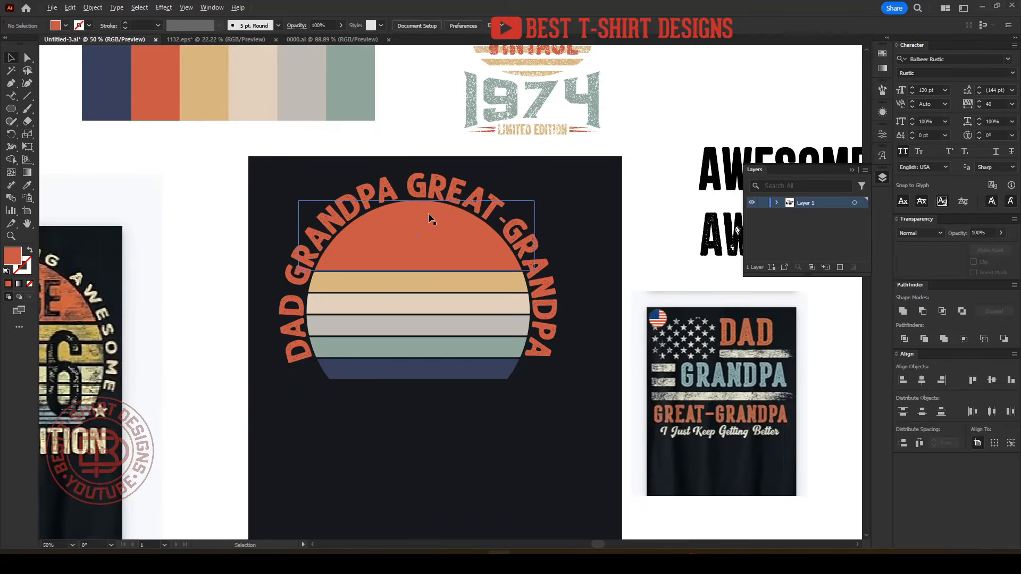
{"action": "scroll", "coordinate": [428, 213], "scroll_direction": "up", "scroll_amount": 1}
{"action": "key", "text": "l"}
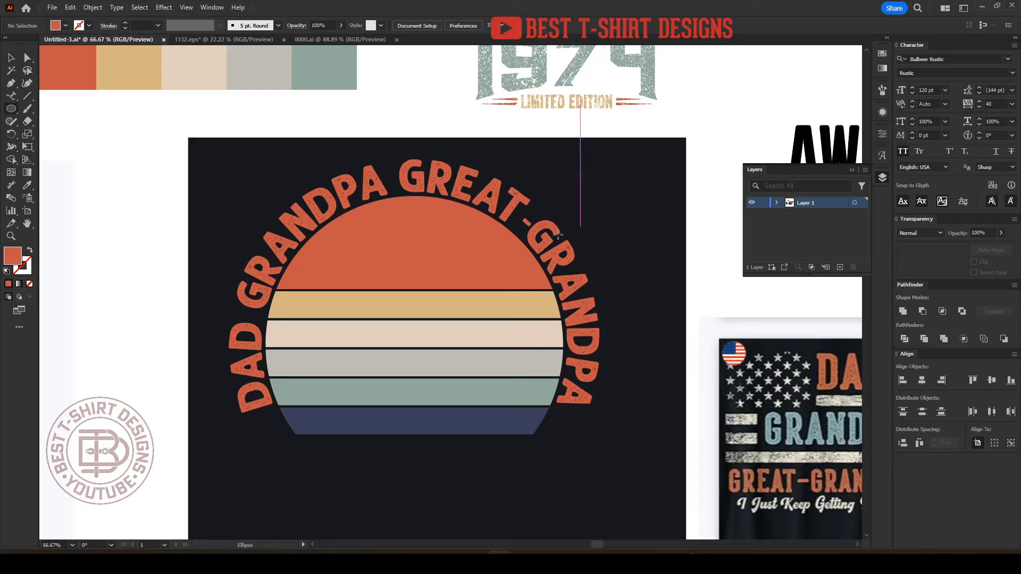
{"action": "scroll", "coordinate": [235, 322], "scroll_direction": "up", "scroll_amount": 4}
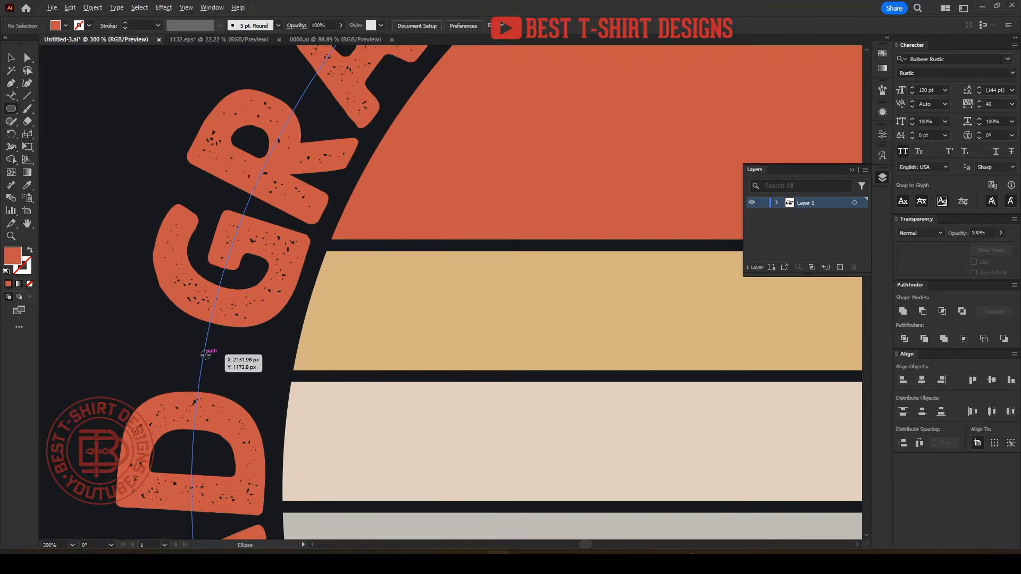
{"action": "left_click_drag", "start_coordinate": [204, 354], "coordinate": [216, 366]}
{"action": "key", "text": "v"}
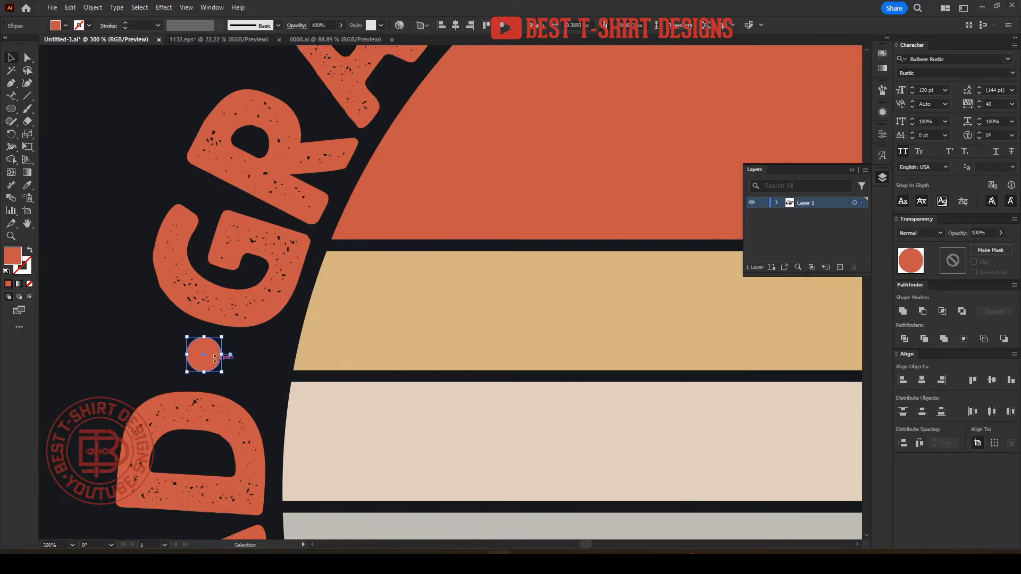
{"action": "scroll", "coordinate": [213, 360], "scroll_direction": "down", "scroll_amount": 3}
{"action": "key", "text": "i"}
{"action": "left_click", "coordinate": [388, 459]}
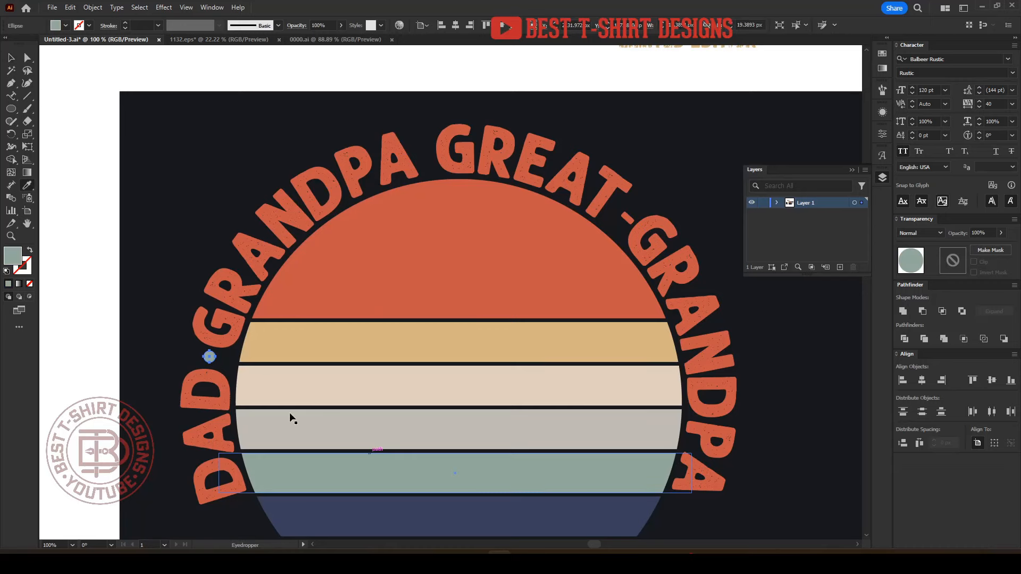
- Duplicate the small green dot into the gap between GRANDPA and GREAT on the arched text
{"action": "key", "text": "v"}
{"action": "left_click", "coordinate": [174, 346]}
{"action": "left_click_drag", "start_coordinate": [209, 356], "coordinate": [422, 152]}
{"action": "left_click", "coordinate": [452, 128]}
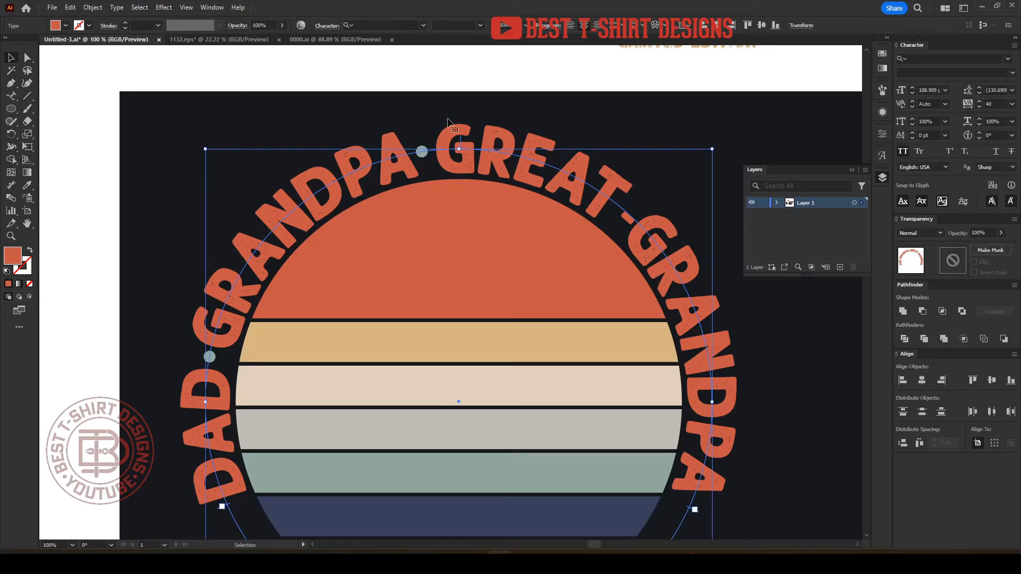
{"action": "scroll", "coordinate": [452, 125], "scroll_direction": "down", "scroll_amount": 1}
{"action": "left_click", "coordinate": [656, 357]}
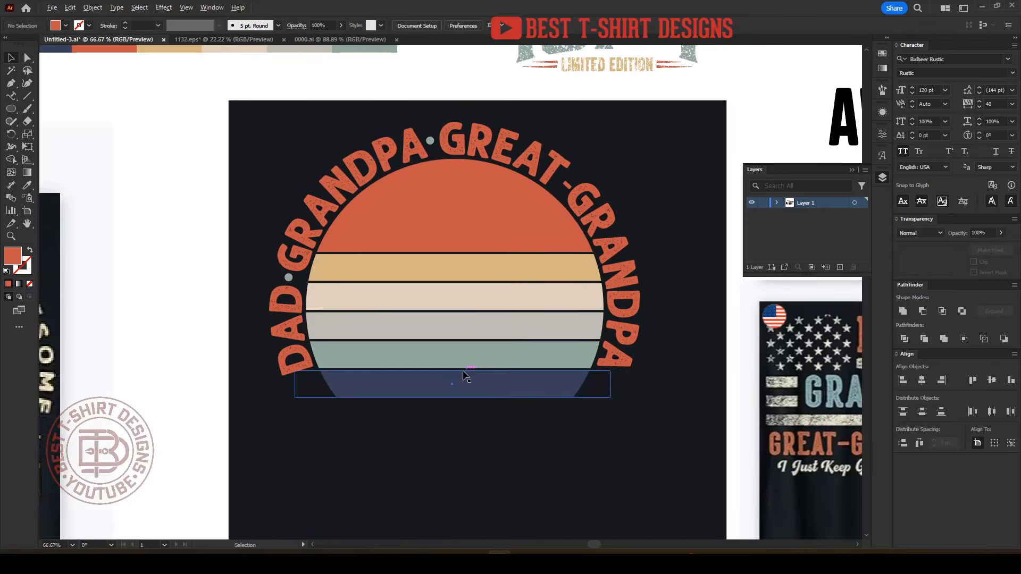
- Place copies of the green dot just past both ends of the arched text, level with each other
{"action": "scroll", "coordinate": [438, 368], "scroll_direction": "down", "scroll_amount": 1}
{"action": "scroll", "coordinate": [404, 358], "scroll_direction": "up", "scroll_amount": 3}
{"action": "left_click_drag", "start_coordinate": [168, 186], "coordinate": [523, 433]}
{"action": "scroll", "coordinate": [237, 443], "scroll_direction": "down", "scroll_amount": 2}
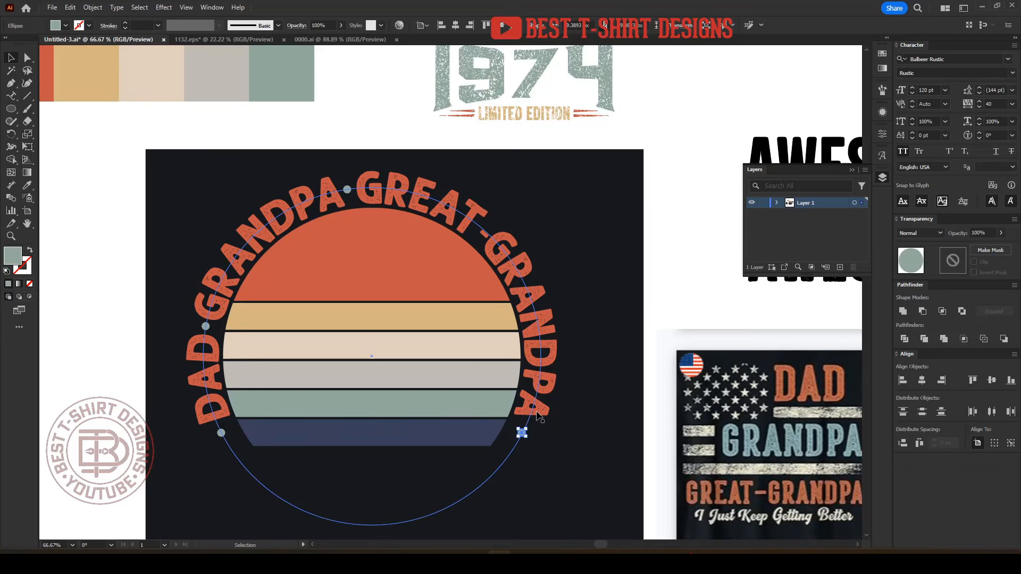
{"action": "left_click", "coordinate": [222, 434], "text": "shift"}
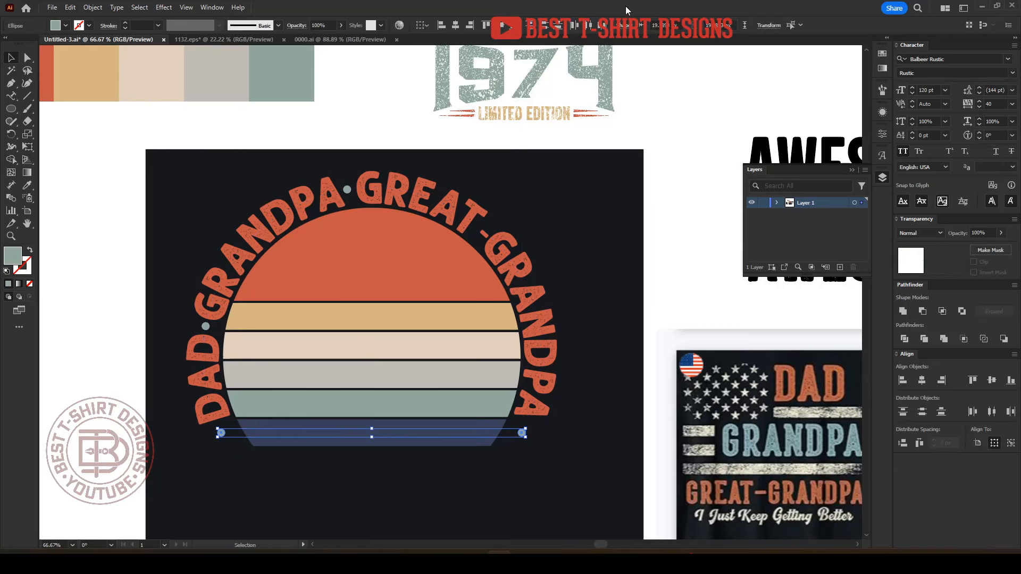
{"action": "left_click", "coordinate": [601, 279]}
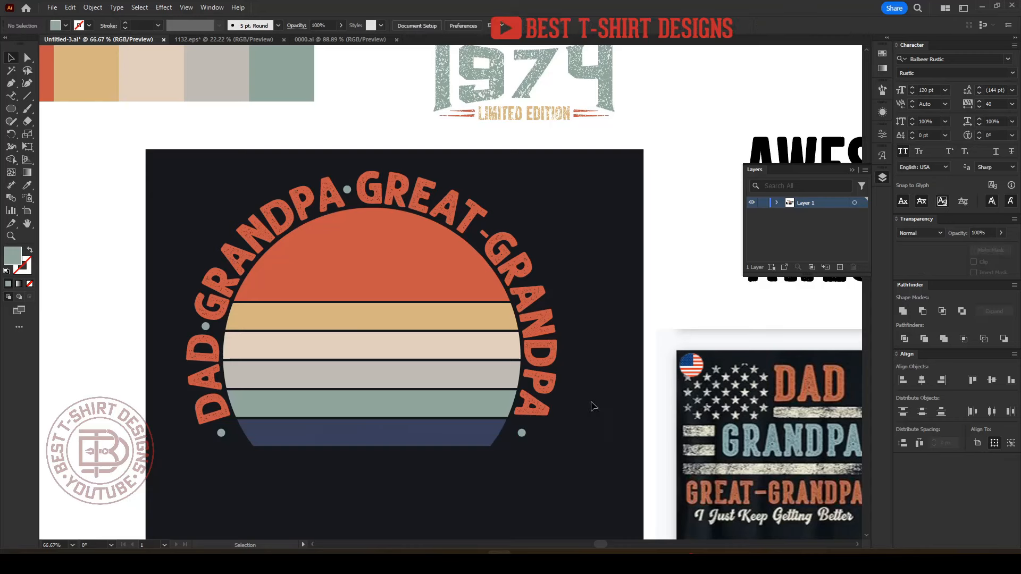
- Reposition the hyphen with the Touch Type tool so it sits evenly between GREAT and GRANDPA
{"action": "scroll", "coordinate": [506, 221], "scroll_direction": "up", "scroll_amount": 1}
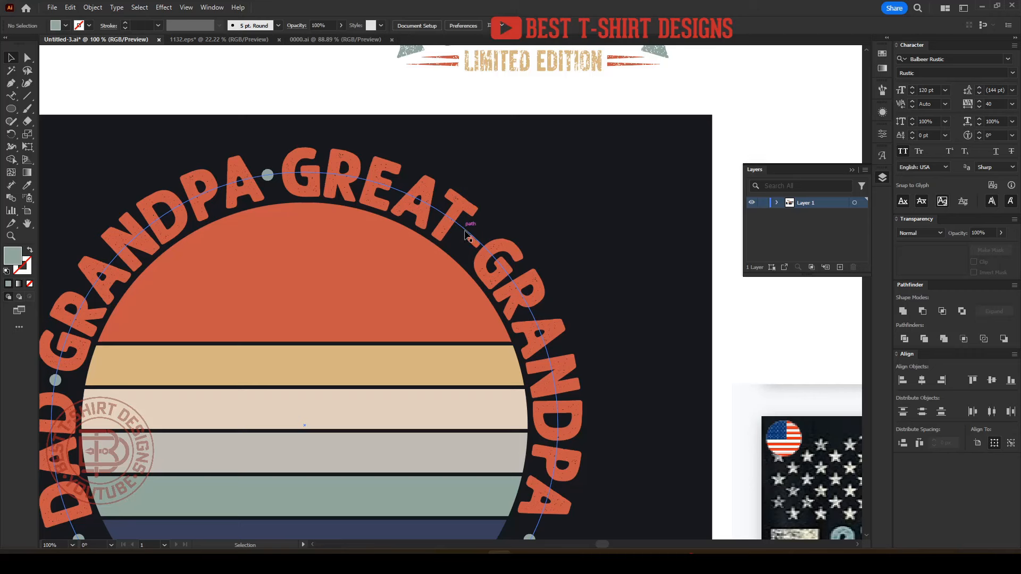
{"action": "key", "text": "shift+t"}
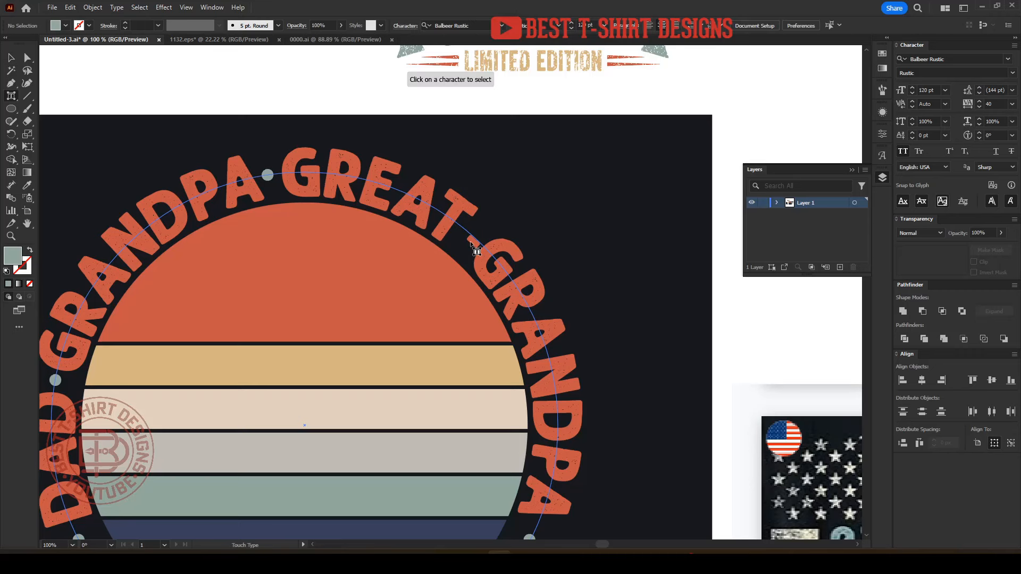
{"action": "left_click", "coordinate": [473, 243]}
{"action": "left_click_drag", "start_coordinate": [477, 246], "coordinate": [516, 248]}
{"action": "key", "text": "v"}
{"action": "left_click", "coordinate": [583, 223]}
{"action": "scroll", "coordinate": [488, 166], "scroll_direction": "down", "scroll_amount": 2}
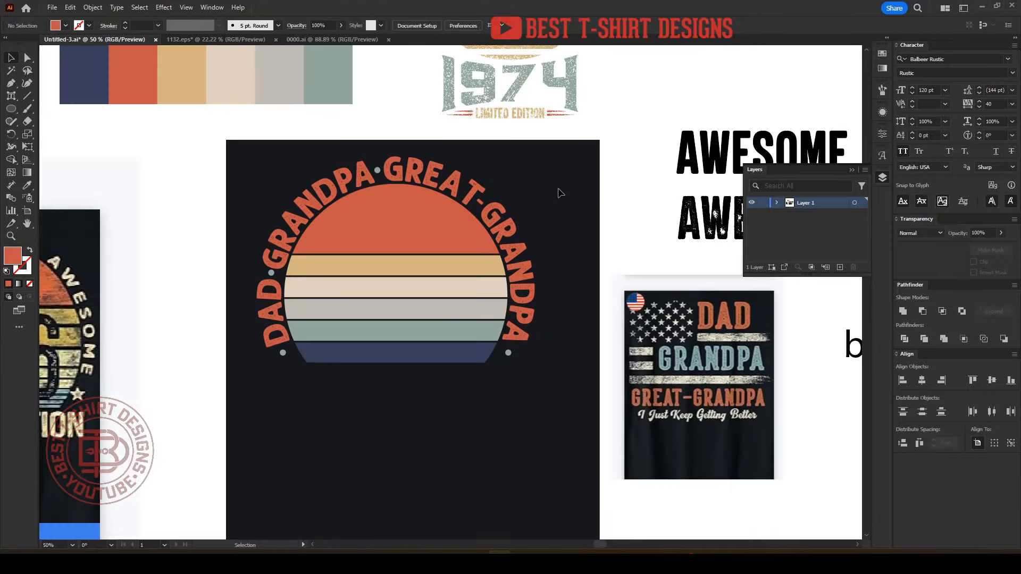
{"action": "scroll", "coordinate": [287, 286], "scroll_direction": "up", "scroll_amount": 4}
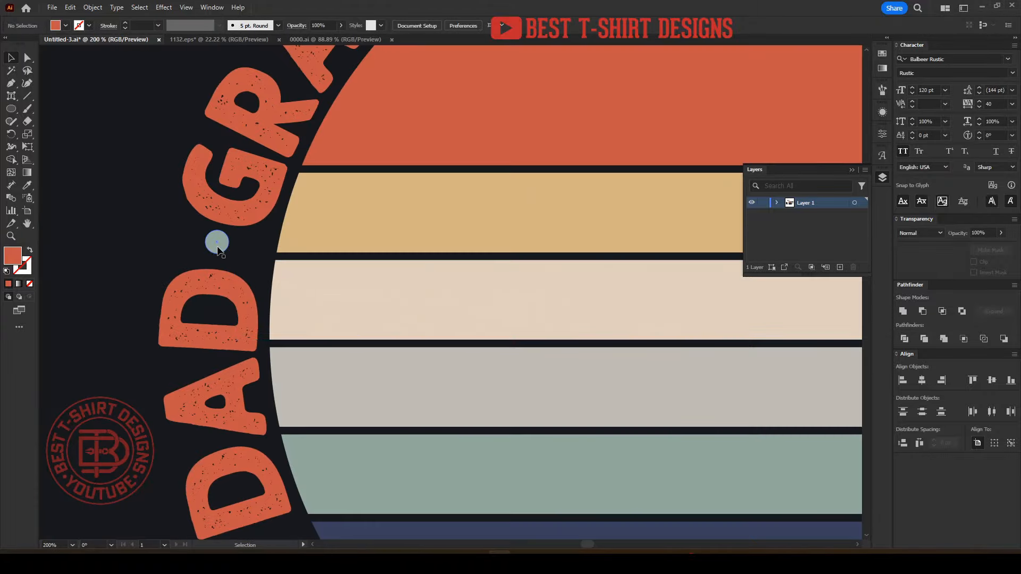
{"action": "left_click", "coordinate": [217, 246]}
{"action": "scroll", "coordinate": [282, 261], "scroll_direction": "down", "scroll_amount": 3}
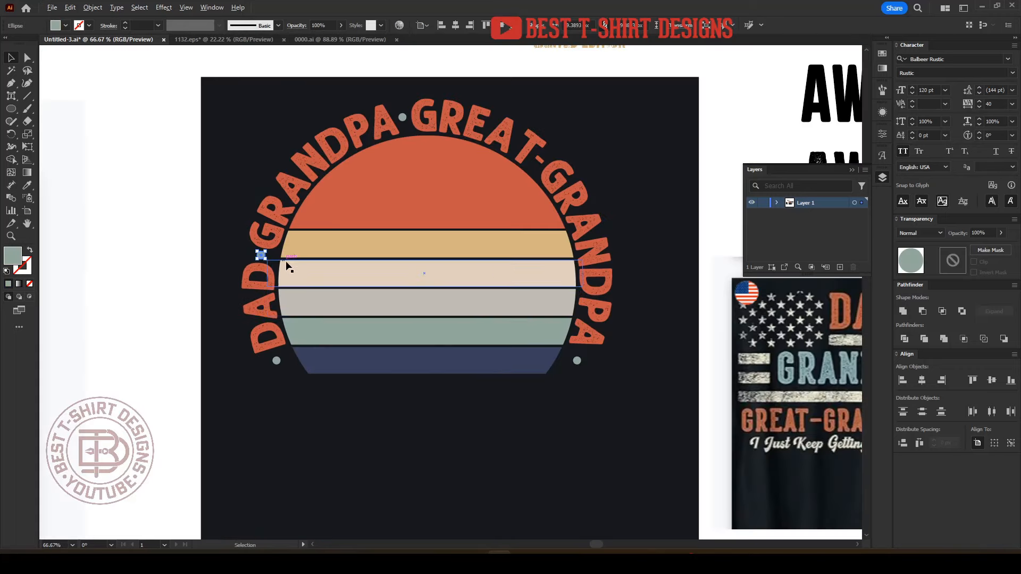
{"action": "left_click", "coordinate": [504, 421]}
{"action": "scroll", "coordinate": [497, 417], "scroll_direction": "down", "scroll_amount": 1}
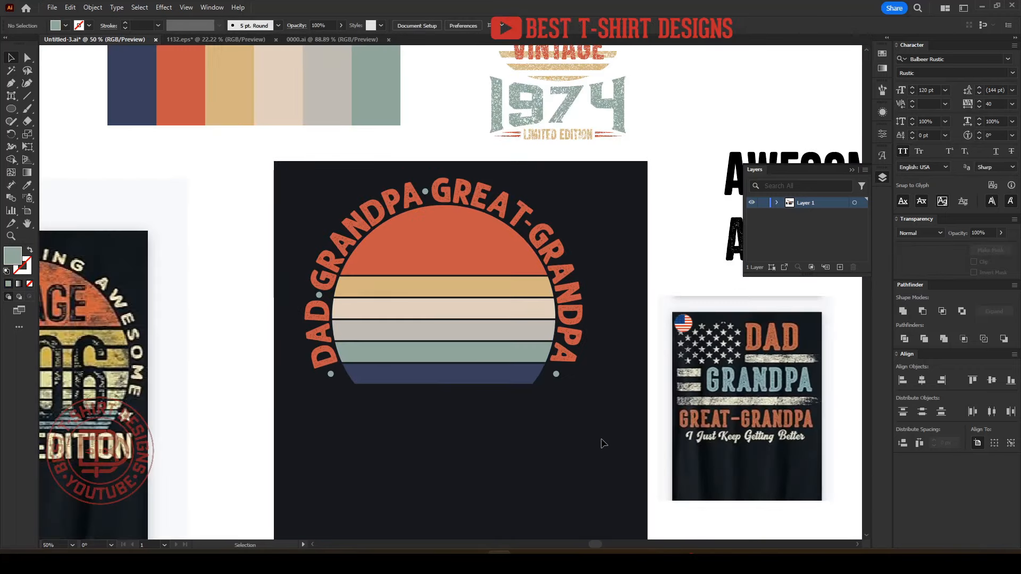
{"action": "left_click_drag", "start_coordinate": [606, 447], "coordinate": [292, 179]}
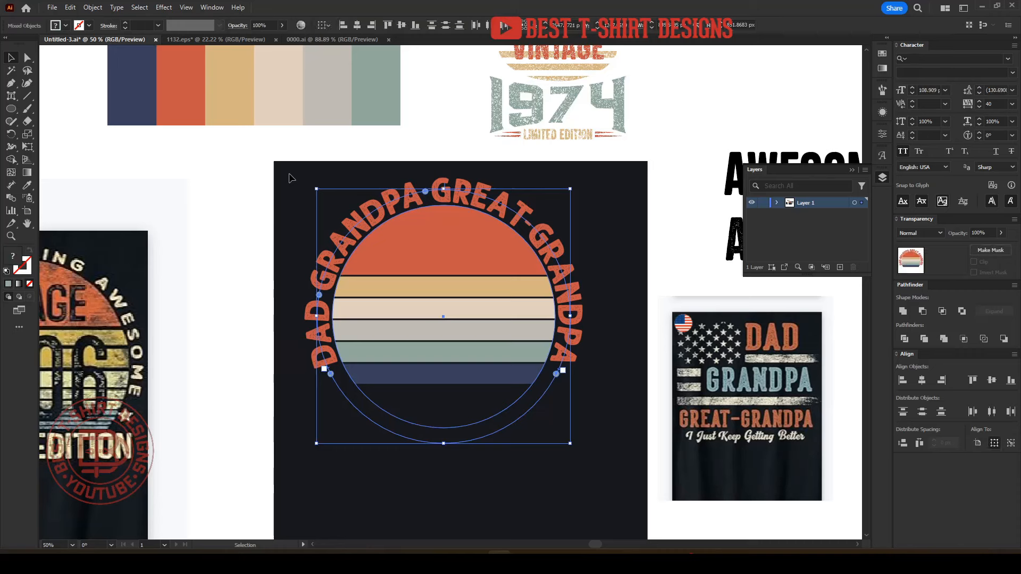
{"action": "left_click", "coordinate": [475, 482]}
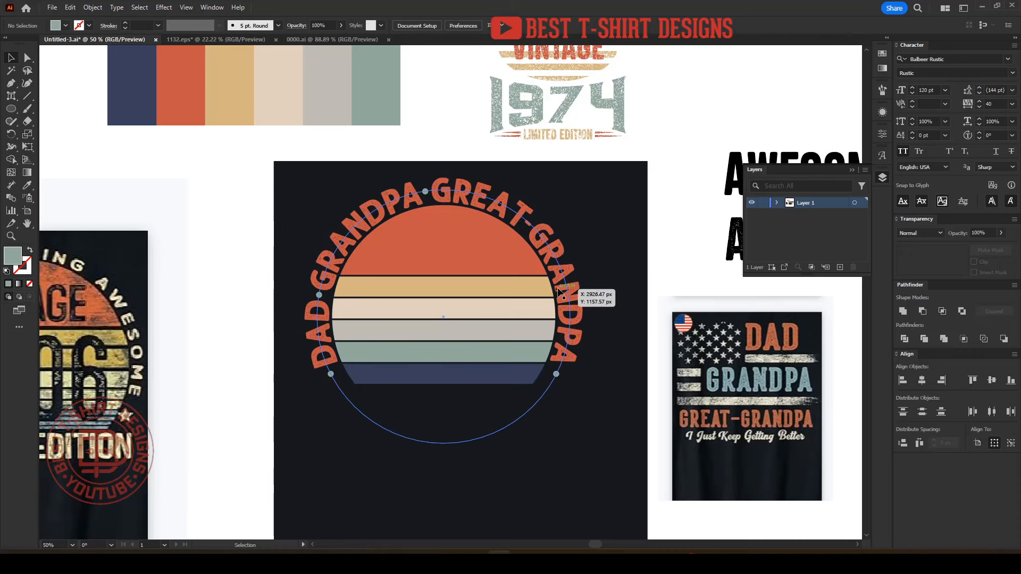
- Recolour the arched text with the tan of the stripe directly below the red-orange dome
{"action": "left_click", "coordinate": [560, 278]}
{"action": "key", "text": "i"}
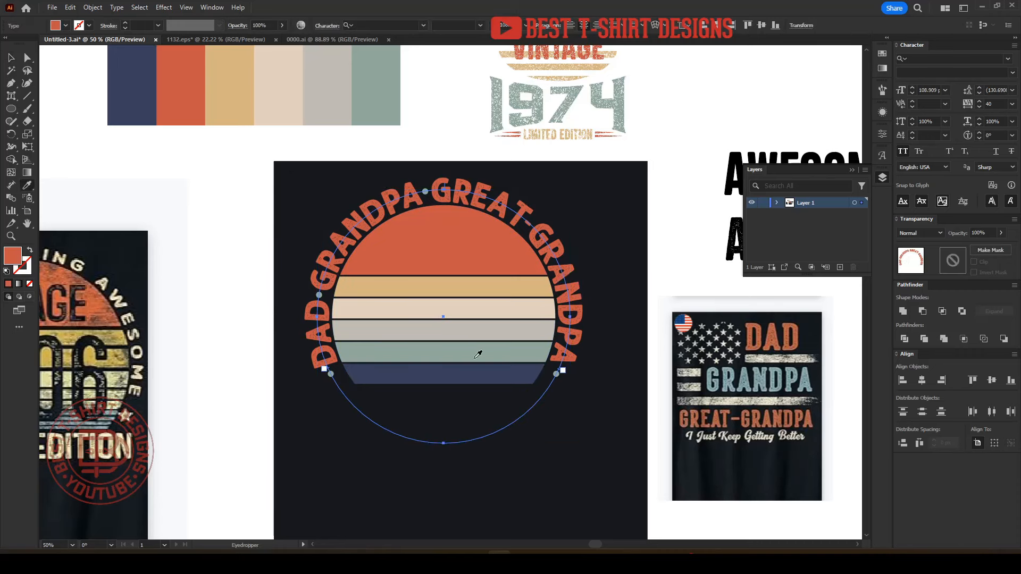
{"action": "left_click", "coordinate": [455, 294]}
{"action": "key", "text": "v"}
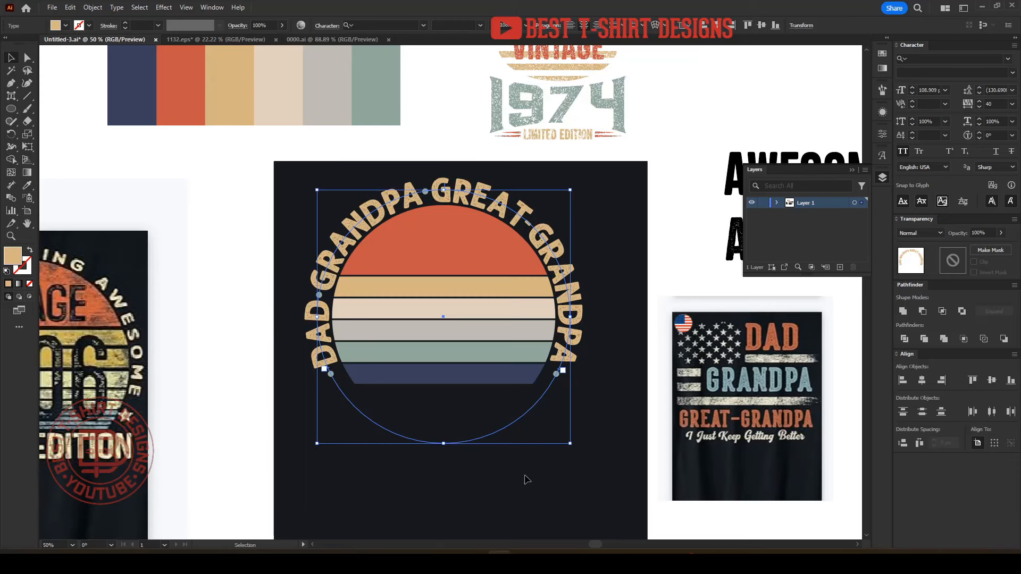
{"action": "left_click", "coordinate": [530, 496]}
{"action": "scroll", "coordinate": [531, 502], "scroll_direction": "up", "scroll_amount": 2}
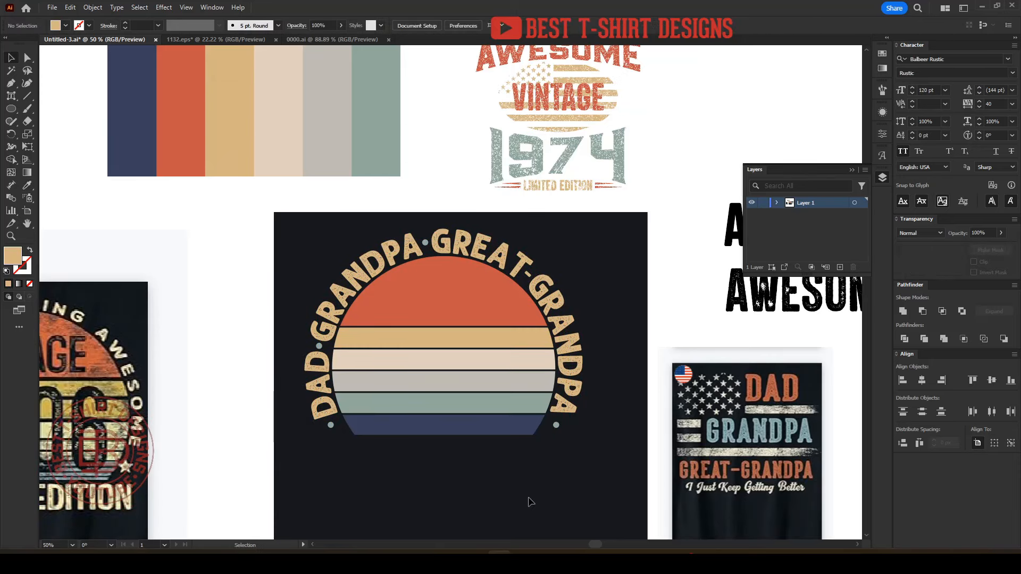
- Recolour the arched text with the sage green sampled from the stripe above the navy one
{"action": "left_click", "coordinate": [585, 349]}
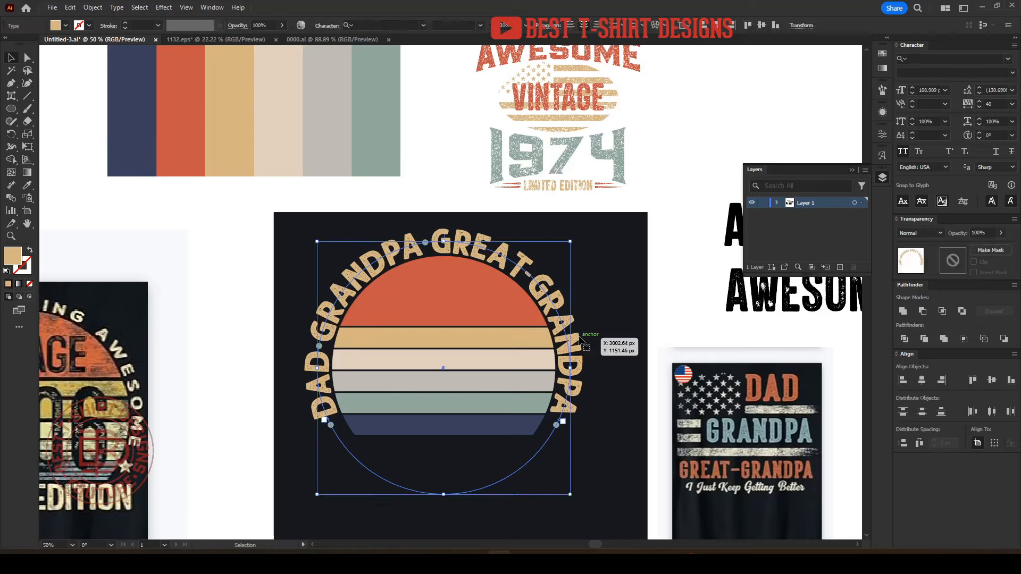
{"action": "key", "text": "i"}
{"action": "left_click", "coordinate": [459, 402]}
{"action": "key", "text": "v"}
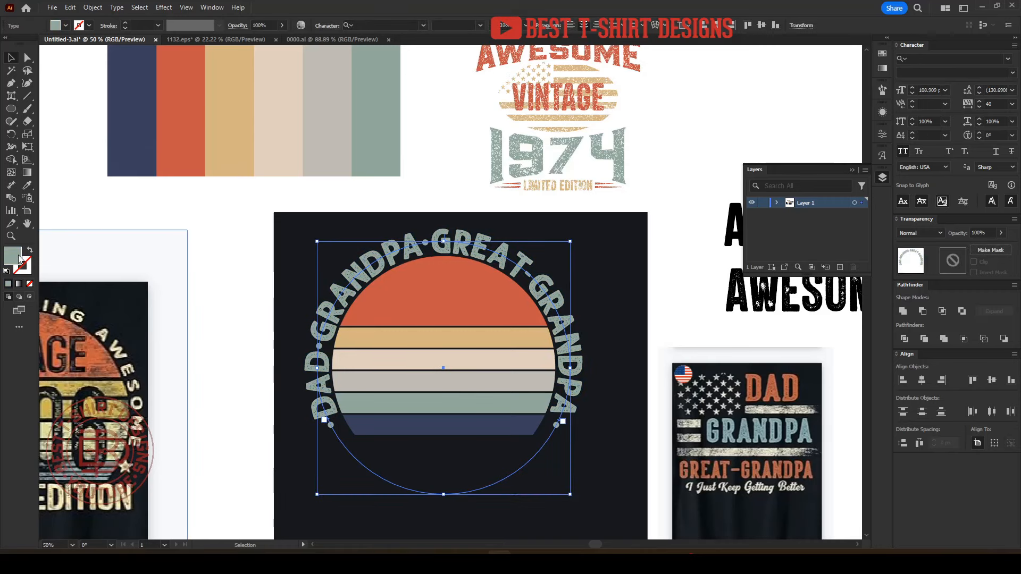
- Try a more saturated green, #80b79d, as the fill of the arched text
{"action": "double_click", "coordinate": [13, 256]}
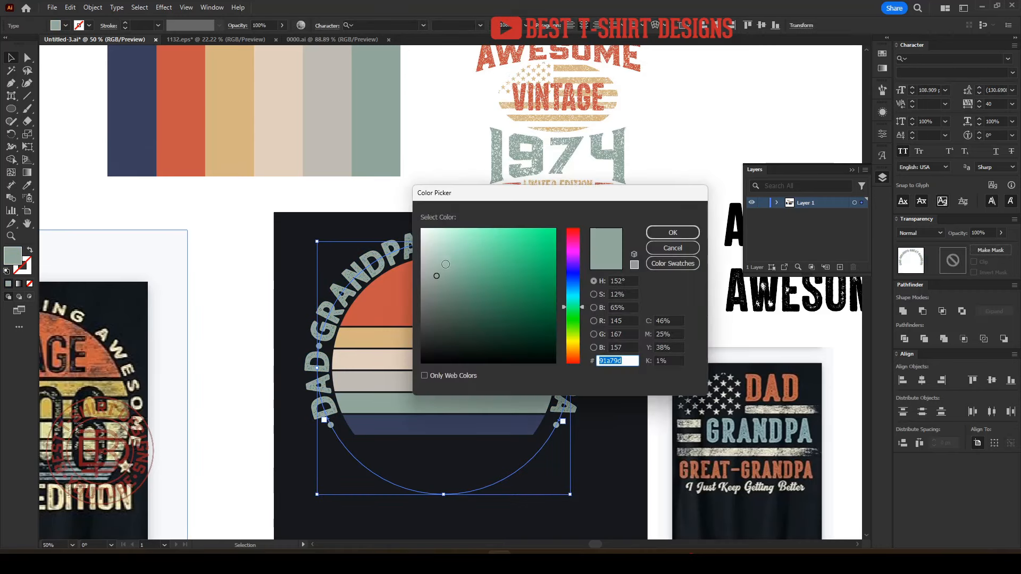
{"action": "left_click_drag", "start_coordinate": [446, 265], "coordinate": [461, 265]}
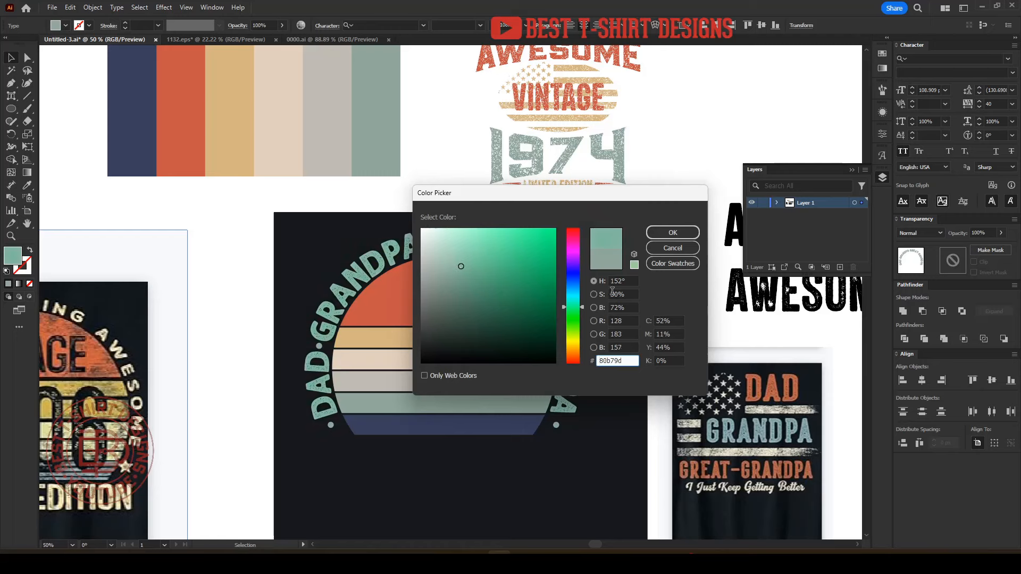
{"action": "left_click", "coordinate": [681, 229]}
{"action": "key", "text": "a"}
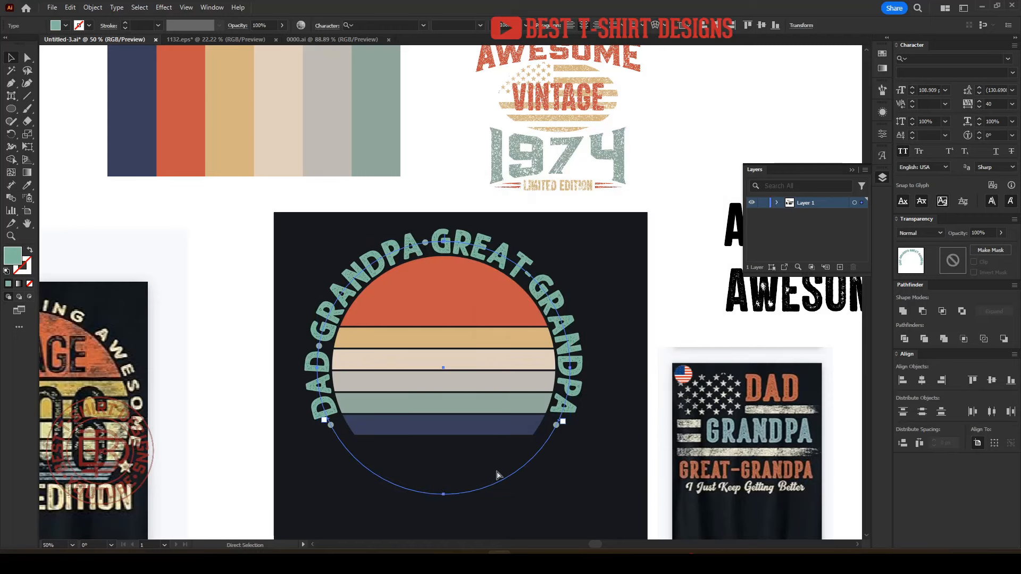
{"action": "key", "text": "v"}
{"action": "left_click", "coordinate": [497, 475]}
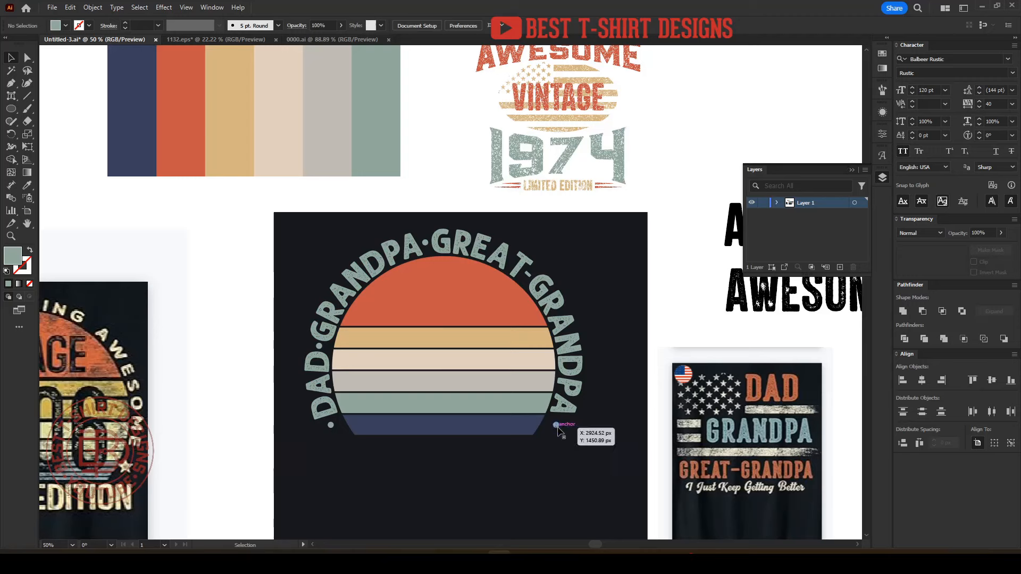
- Recolour all four separator dots around the arched text with the red-orange of the sun's dome
{"action": "left_click", "coordinate": [330, 425]}
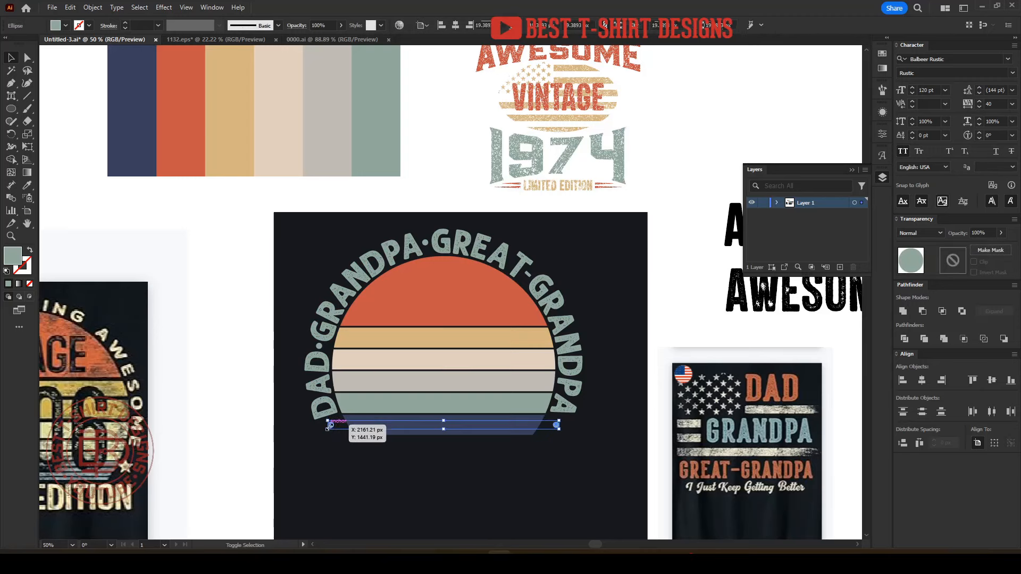
{"action": "left_click", "coordinate": [323, 356], "text": "shift"}
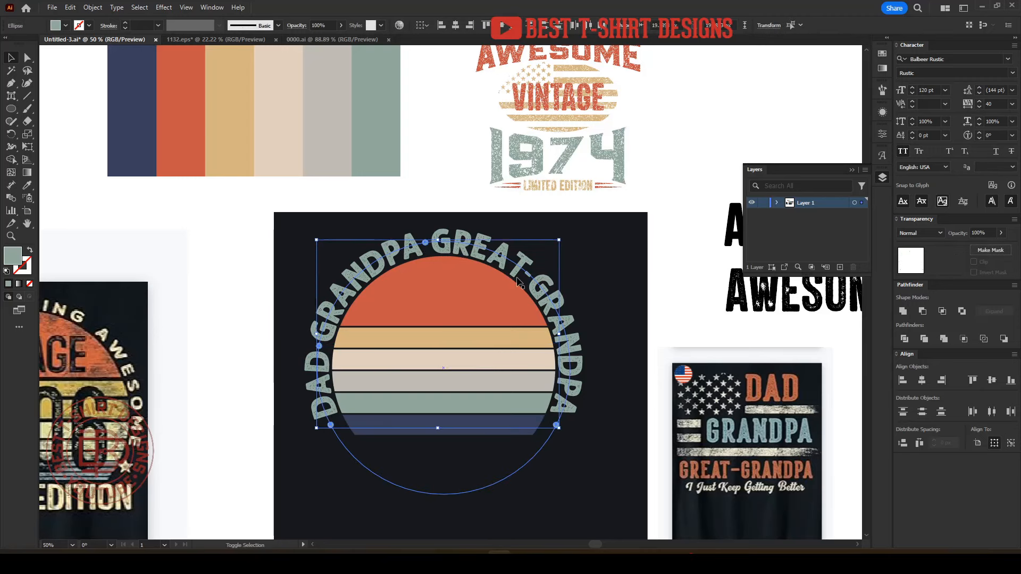
{"action": "key", "text": "i"}
{"action": "left_click", "coordinate": [456, 288]}
{"action": "key", "text": "v"}
{"action": "left_click", "coordinate": [611, 528]}
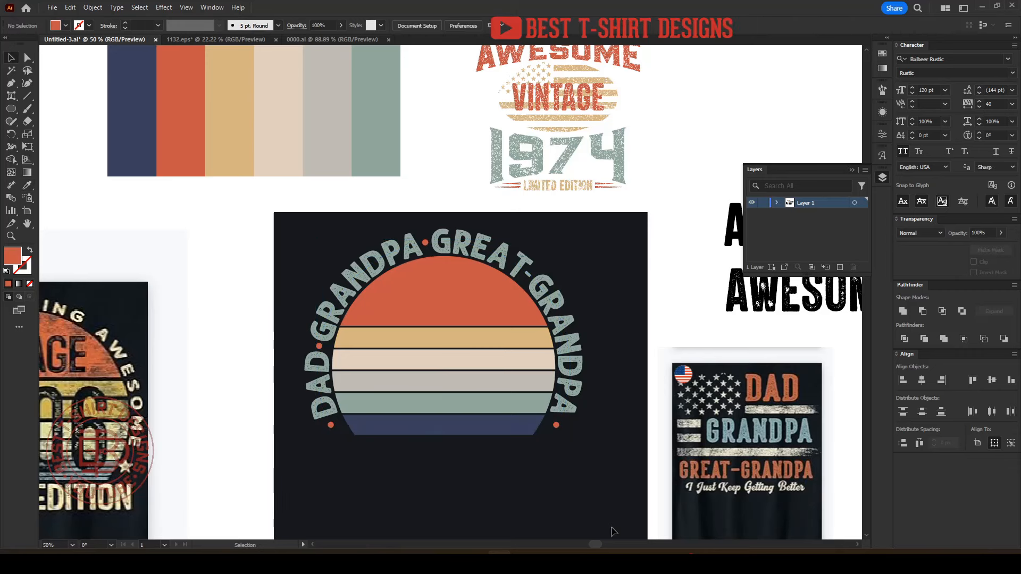
{"action": "left_click_drag", "start_coordinate": [599, 484], "coordinate": [300, 237]}
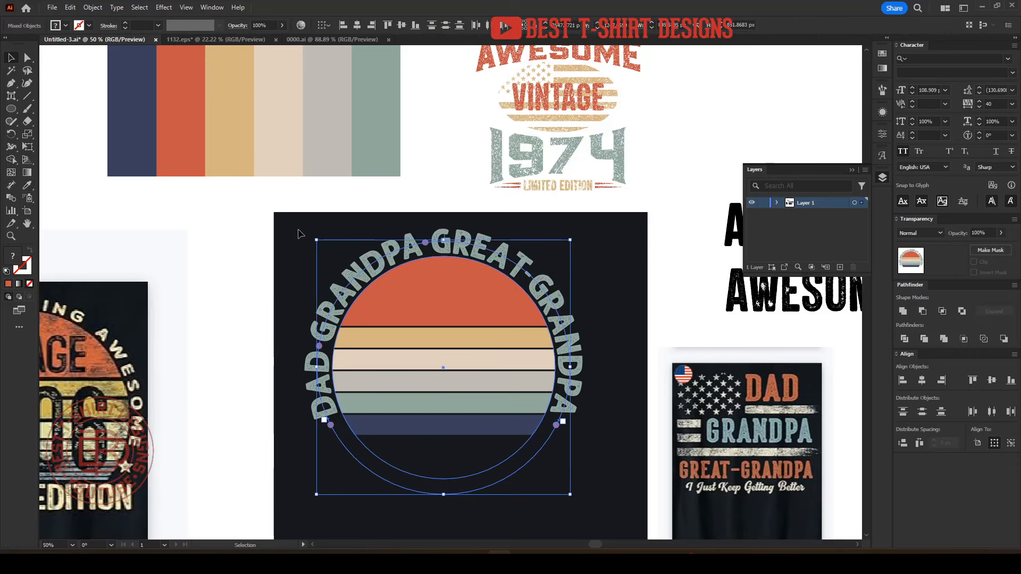
{"action": "left_click", "coordinate": [514, 531]}
{"action": "scroll", "coordinate": [577, 497], "scroll_direction": "left", "scroll_amount": 2}
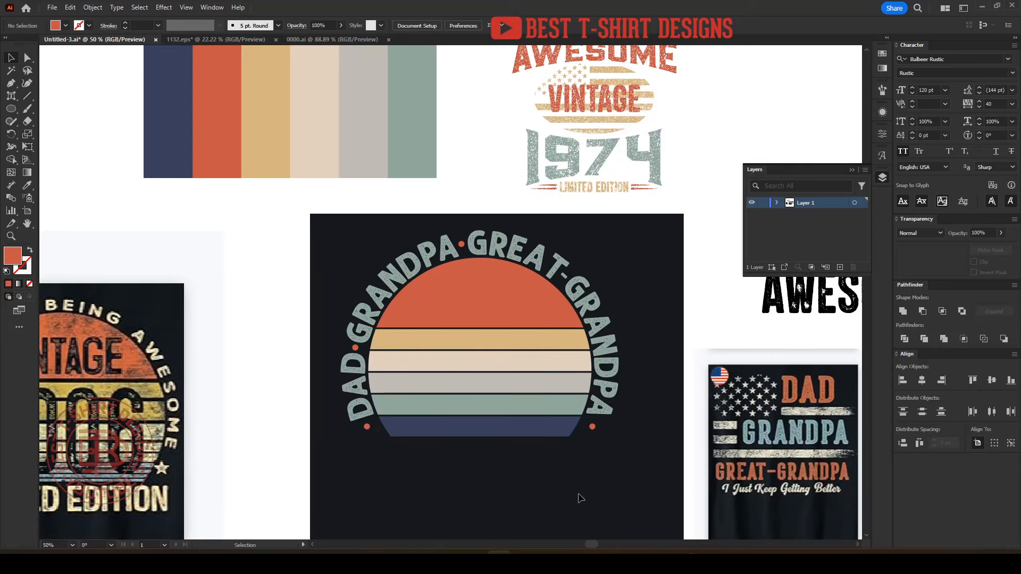
- Add the text line I JUST KEEP on the black background below the striped sun
{"action": "key", "text": "t"}
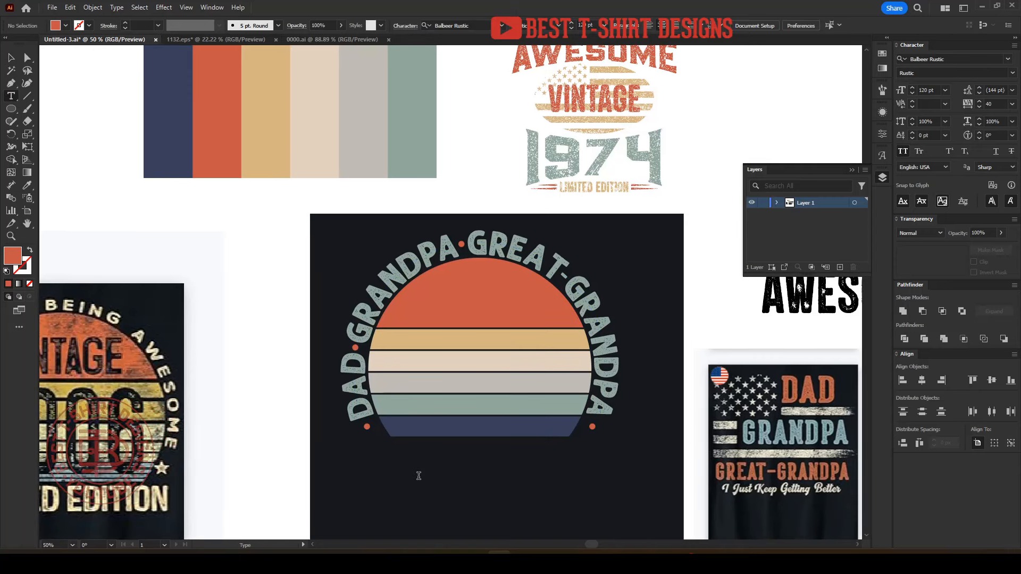
{"action": "left_click", "coordinate": [419, 476]}
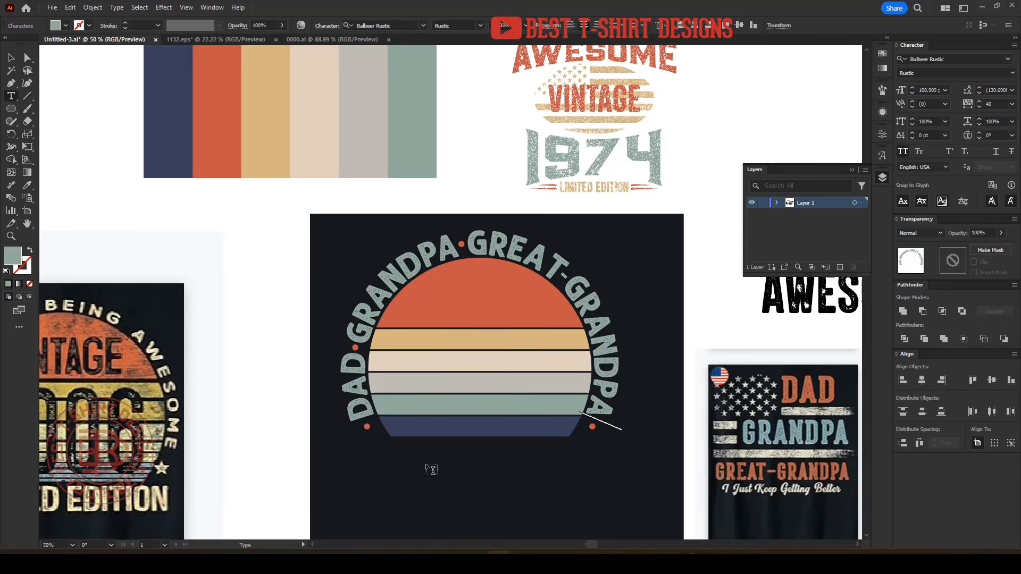
{"action": "left_click", "coordinate": [407, 488]}
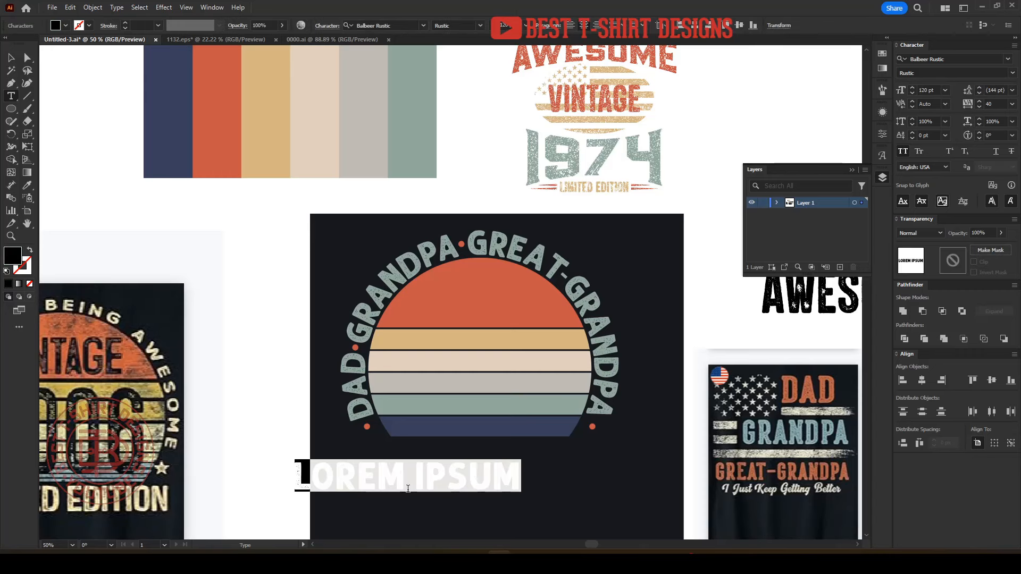
{"action": "type", "text": "I JUST KEE"}
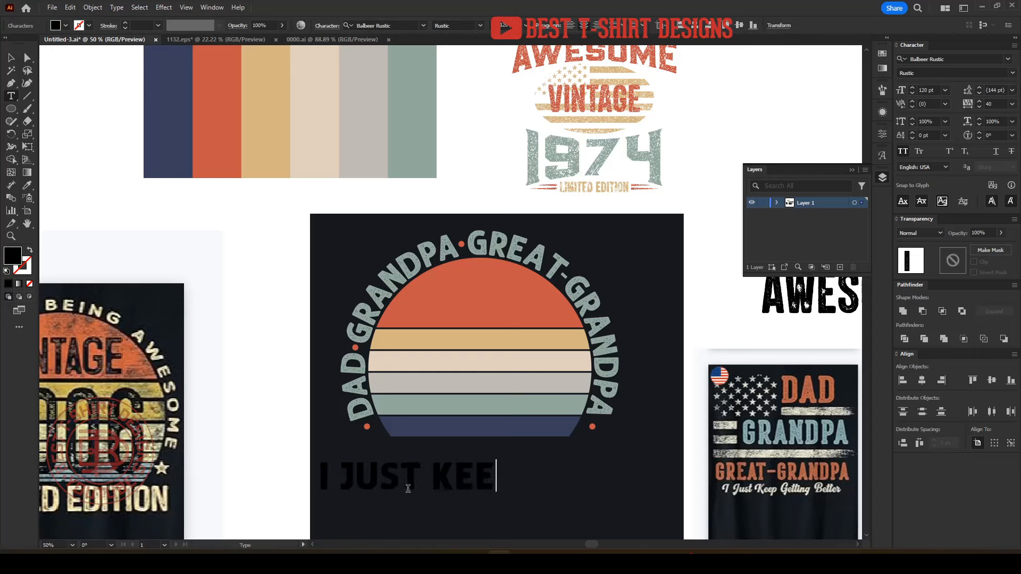
{"action": "type", "text": "P"}
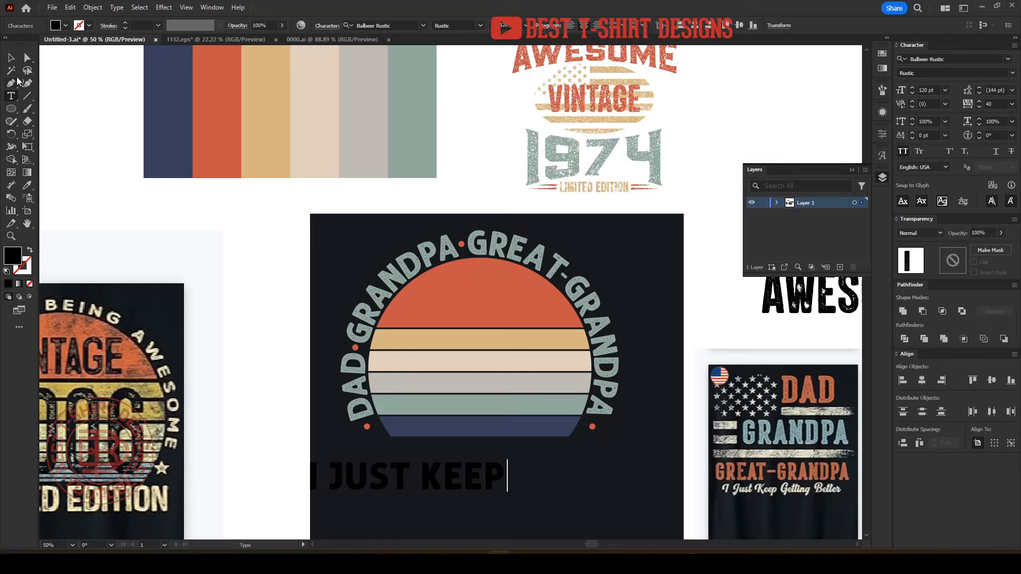
- Recolour the I JUST KEEP line with the tan sampled from the stripe below the sun's dome
{"action": "key", "text": "Escape"}
{"action": "key", "text": "i"}
{"action": "left_click", "coordinate": [497, 337]}
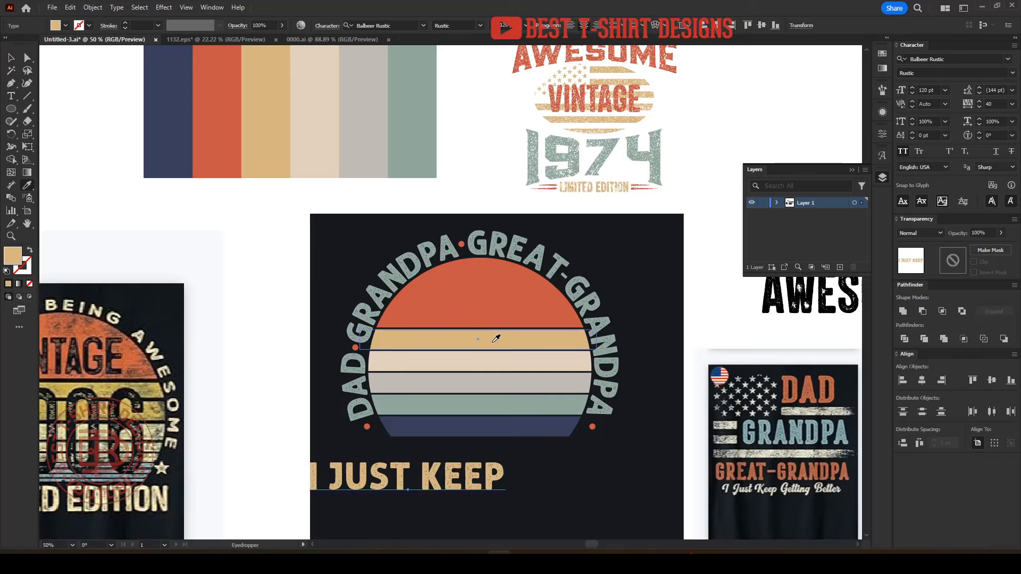
- Shrink I JUST KEEP to about 88 pt under the sun and duplicate it below as GETTING BETTER
{"action": "left_click_drag", "start_coordinate": [507, 479], "coordinate": [485, 478]}
{"action": "left_click_drag", "start_coordinate": [470, 479], "coordinate": [520, 475]}
{"action": "triple_click", "coordinate": [521, 475]}
{"action": "type", "text": "GETTI"}
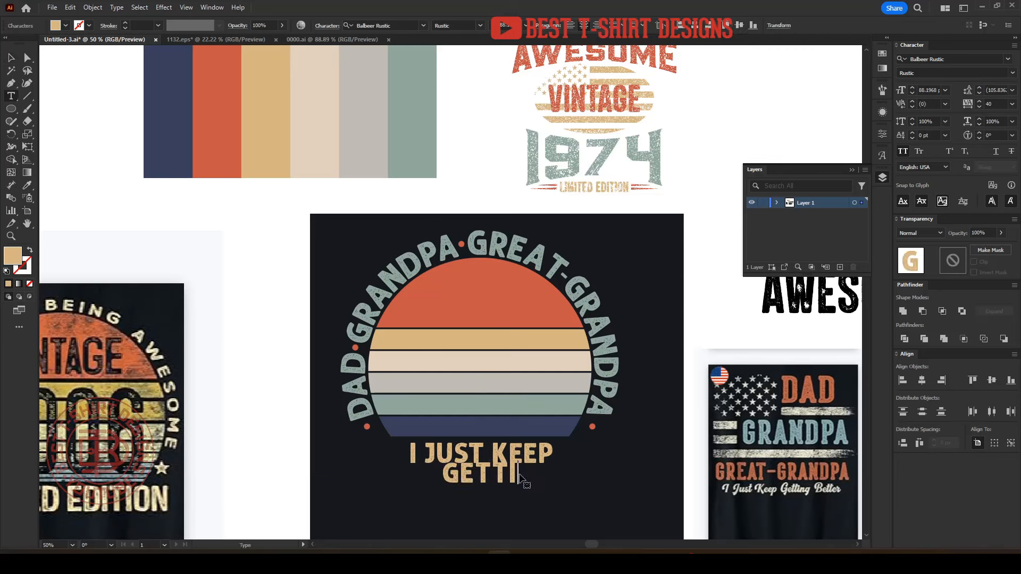
{"action": "type", "text": "NG BETTER"}
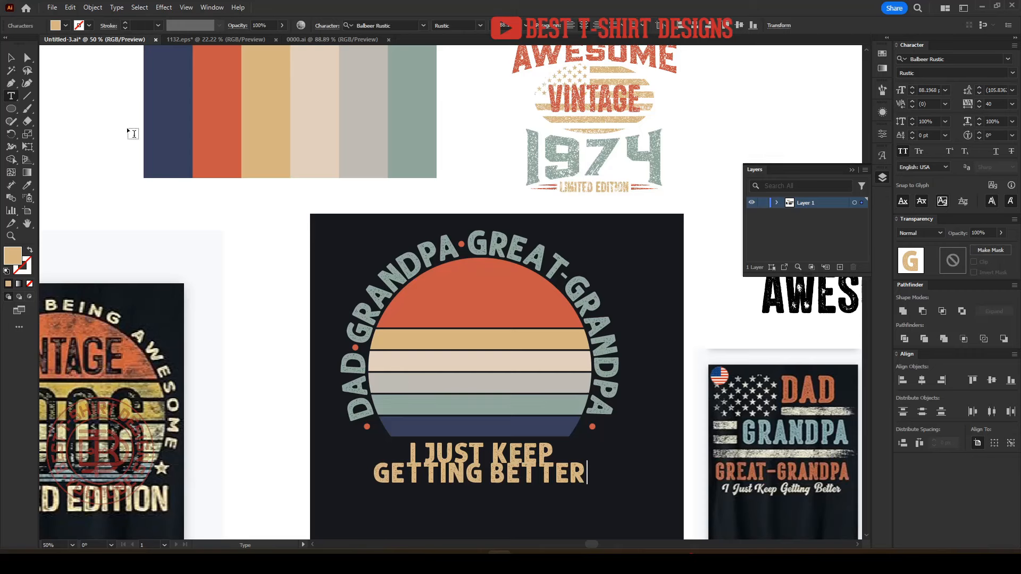
- Lower GETTING BETTER to clear I JUST KEEP and recolour it with the red-orange of the sun's dome
{"action": "left_click", "coordinate": [11, 58]}
{"action": "key", "text": "shift+Down"}
{"action": "key", "text": "shift+Down"}
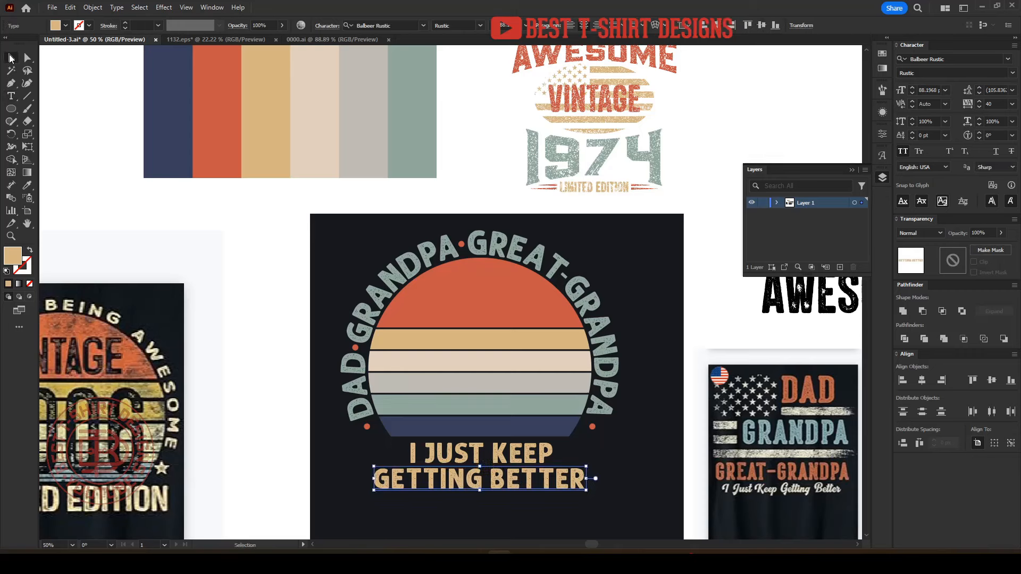
{"action": "key", "text": "Up"}
{"action": "key", "text": "i"}
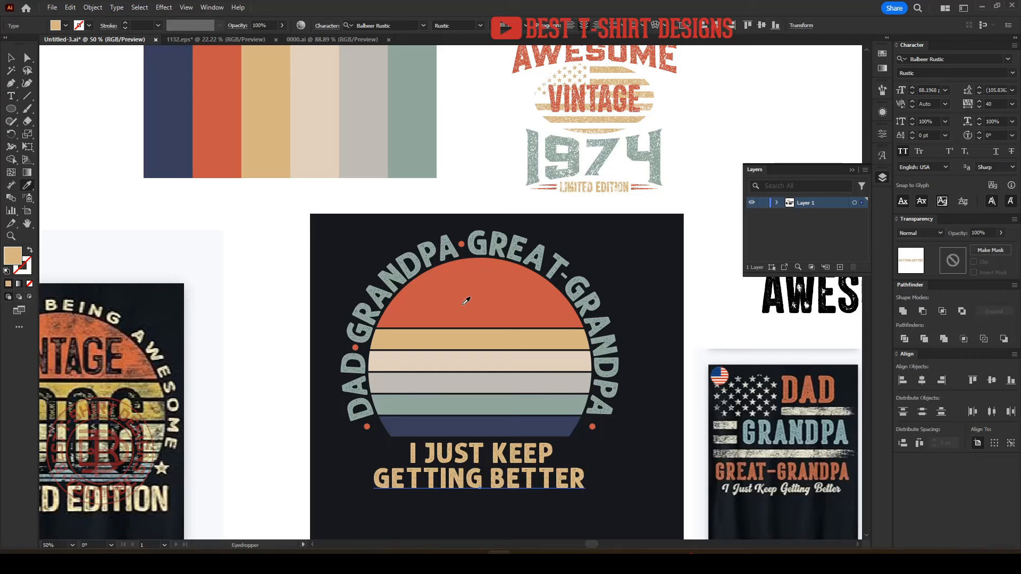
{"action": "left_click", "coordinate": [462, 304]}
- Centre the sun, arched text, separator dots and both lower text lines horizontally with one another
{"action": "key", "text": "v"}
{"action": "left_click_drag", "start_coordinate": [622, 506], "coordinate": [340, 256]}
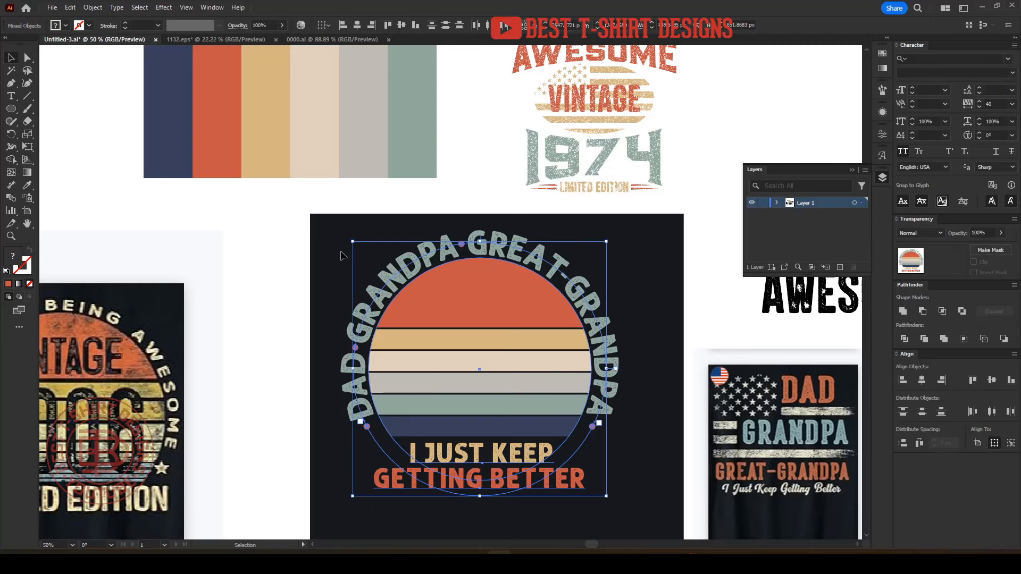
{"action": "left_click", "coordinate": [355, 27]}
{"action": "left_click", "coordinate": [661, 359]}
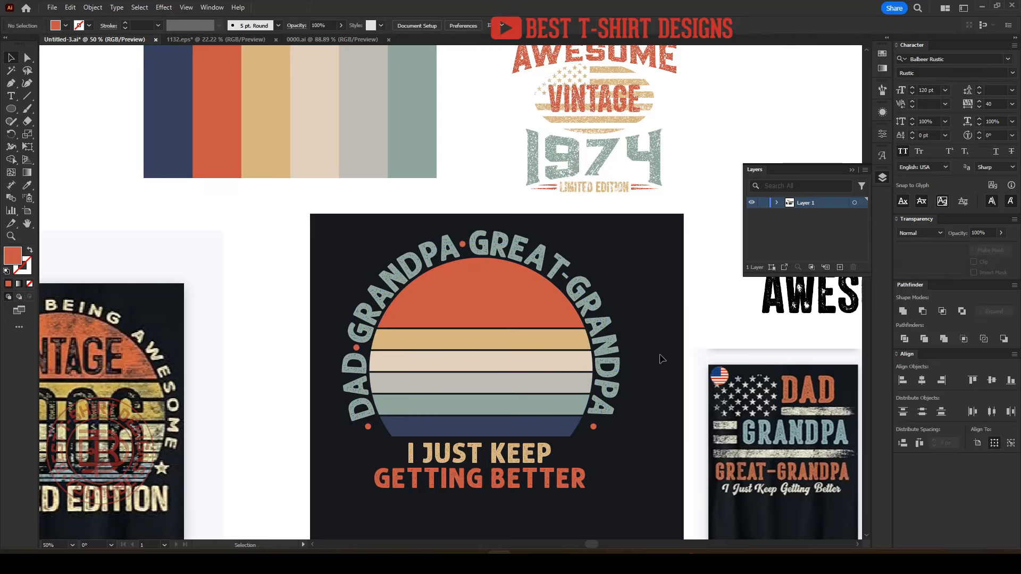
{"action": "left_click", "coordinate": [468, 322]}
{"action": "left_click", "coordinate": [660, 460]}
- Switch to the web browser and run an image search for "fist silhouette"
{"action": "scroll", "coordinate": [612, 438], "scroll_direction": "right", "scroll_amount": 2}
{"action": "scroll", "coordinate": [611, 437], "scroll_direction": "up", "scroll_amount": 1}
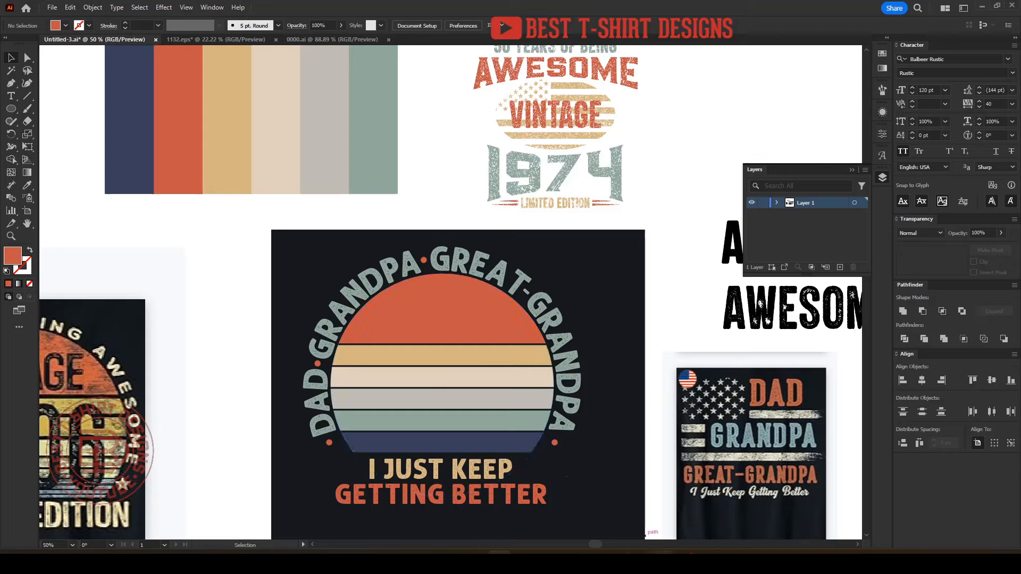
{"action": "left_click", "coordinate": [663, 553]}
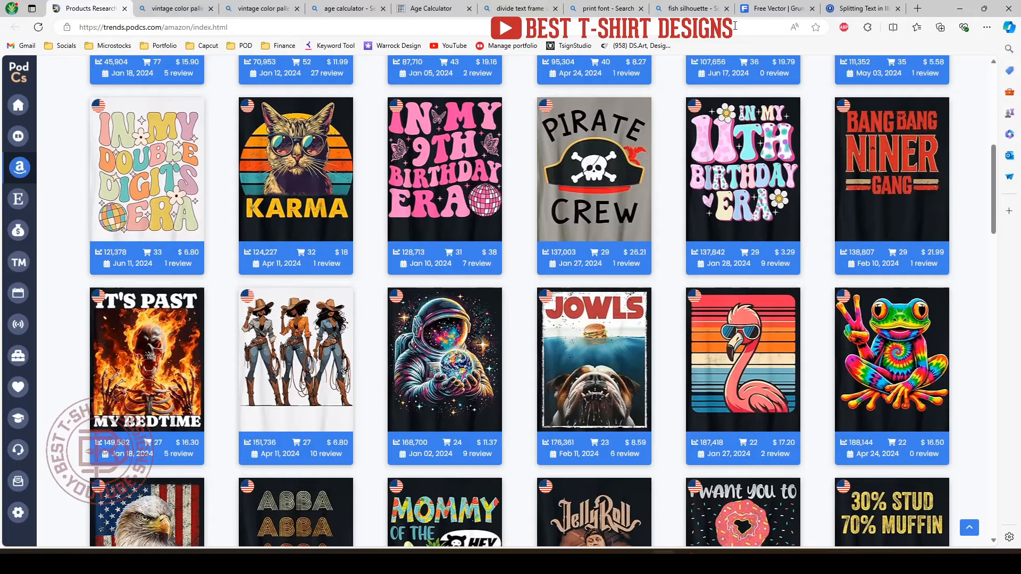
{"action": "left_click", "coordinate": [859, 8]}
{"action": "left_click", "coordinate": [709, 24]}
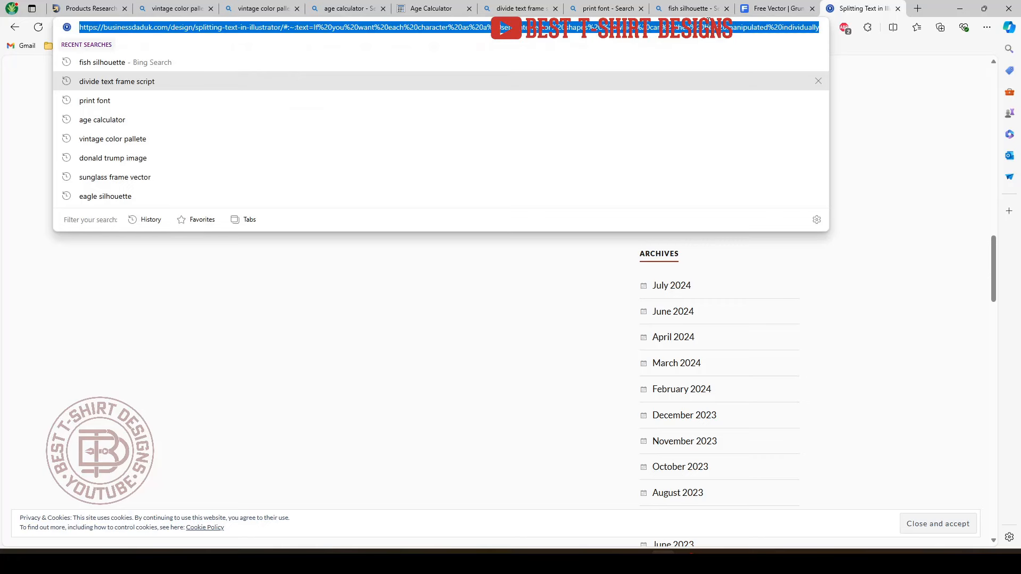
{"action": "type", "text": "fis"}
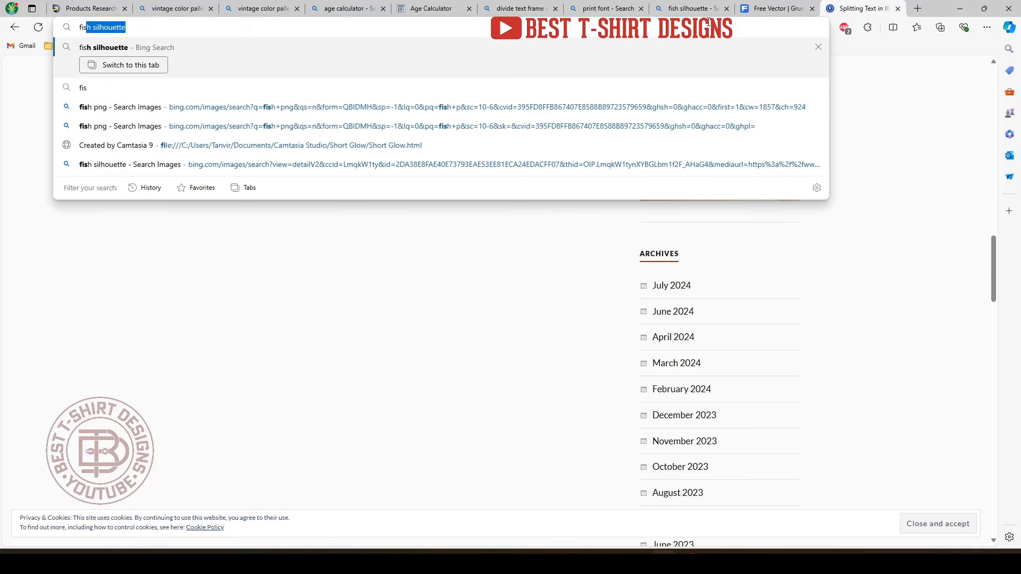
{"action": "type", "text": "t silhouette"}
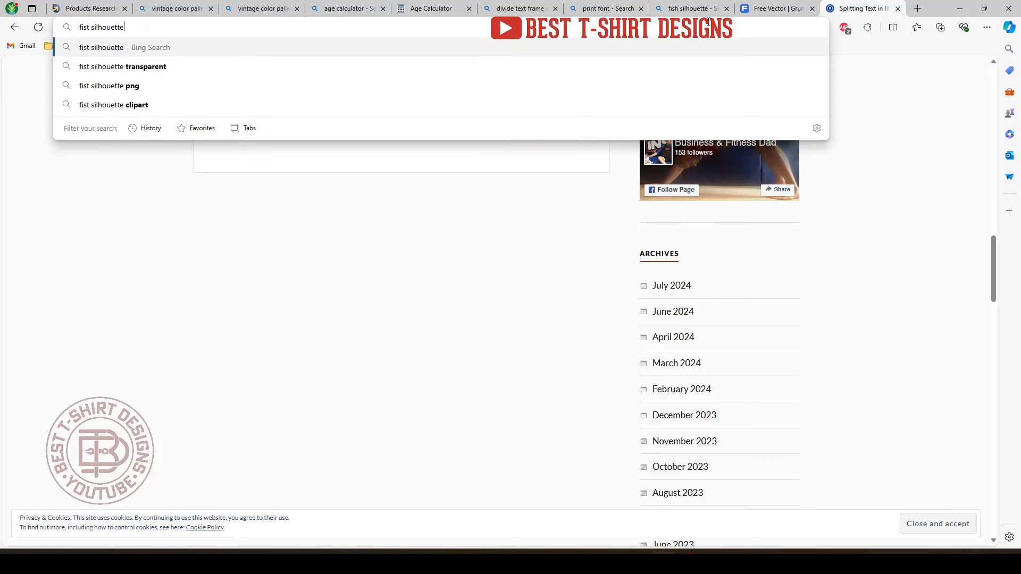
{"action": "key", "text": "Return"}
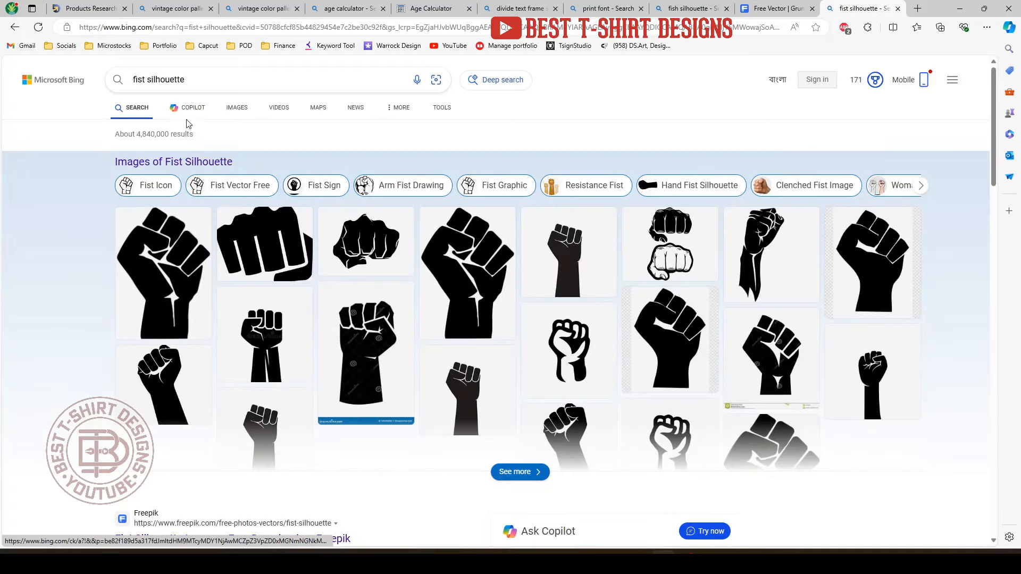
{"action": "left_click", "coordinate": [243, 109]}
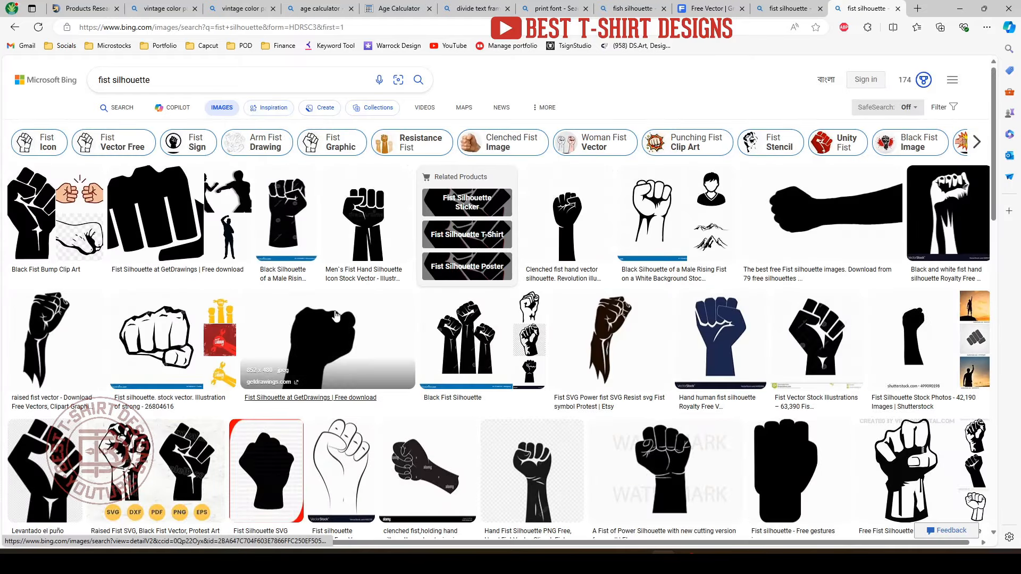
- Examine the fist silhouette results and their related images for a suitable raised-fist drawing
{"action": "left_click", "coordinate": [539, 465]}
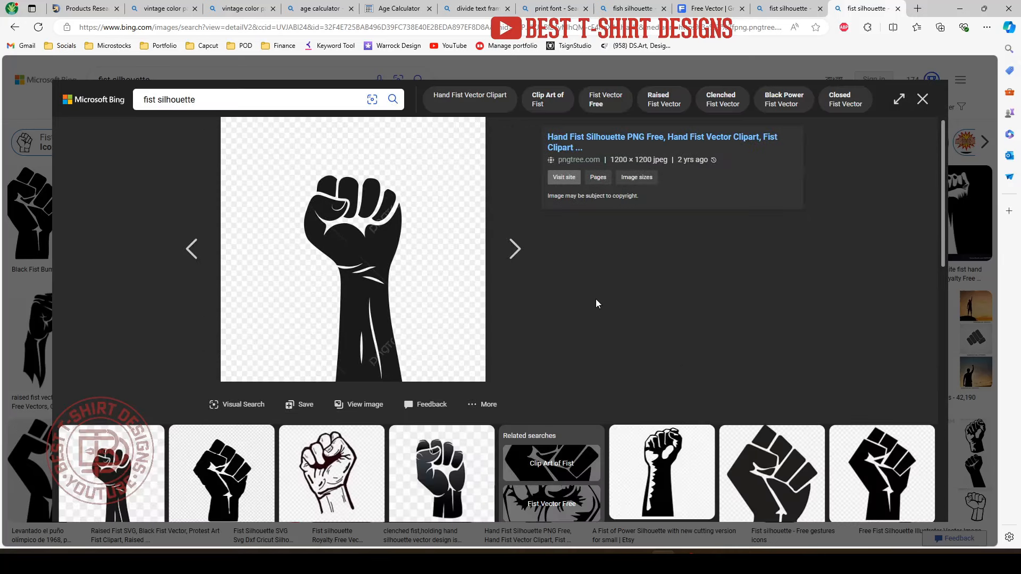
{"action": "scroll", "coordinate": [596, 300], "scroll_direction": "down", "scroll_amount": 3}
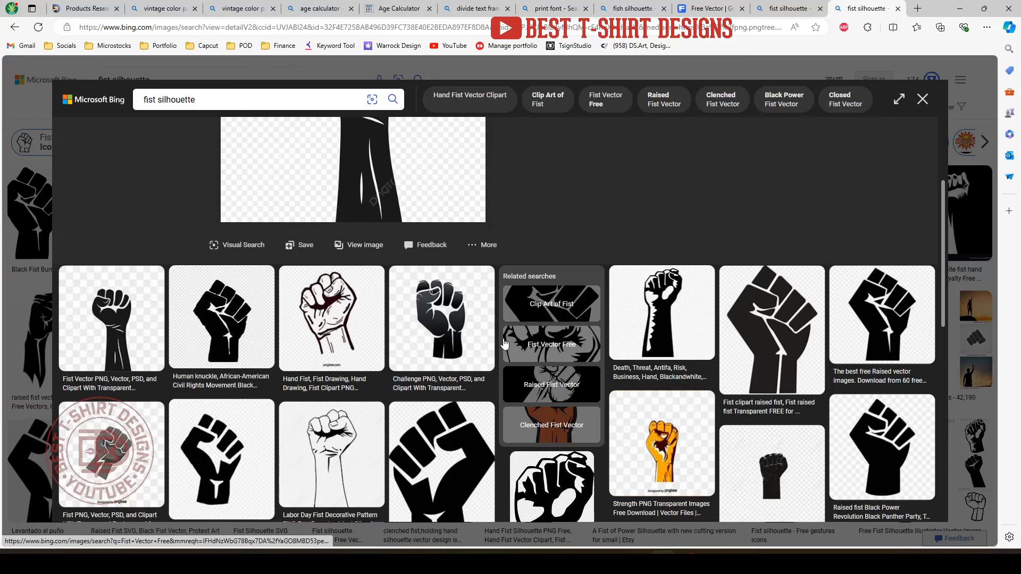
{"action": "left_click", "coordinate": [330, 440]}
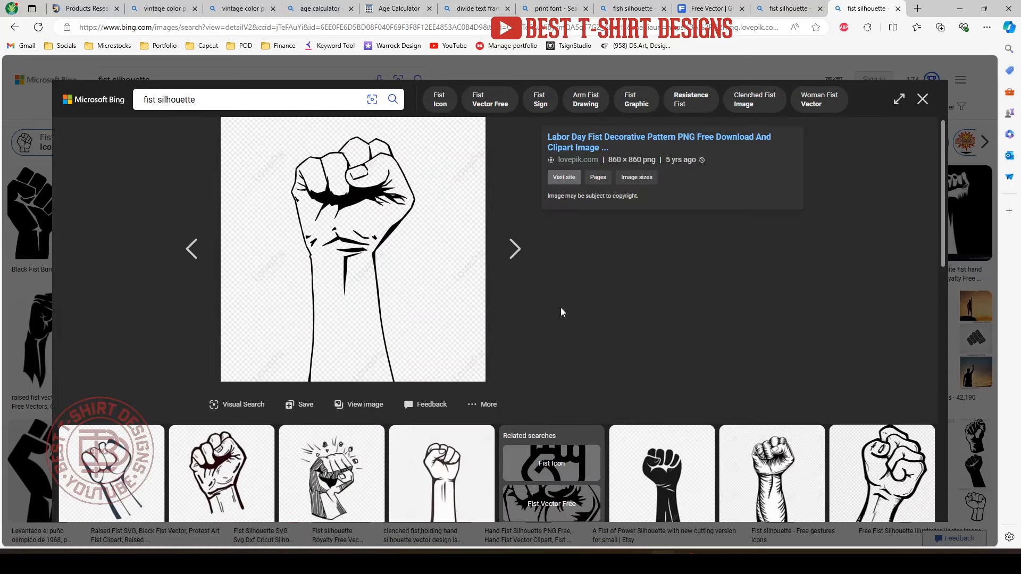
{"action": "scroll", "coordinate": [561, 308], "scroll_direction": "down", "scroll_amount": 4}
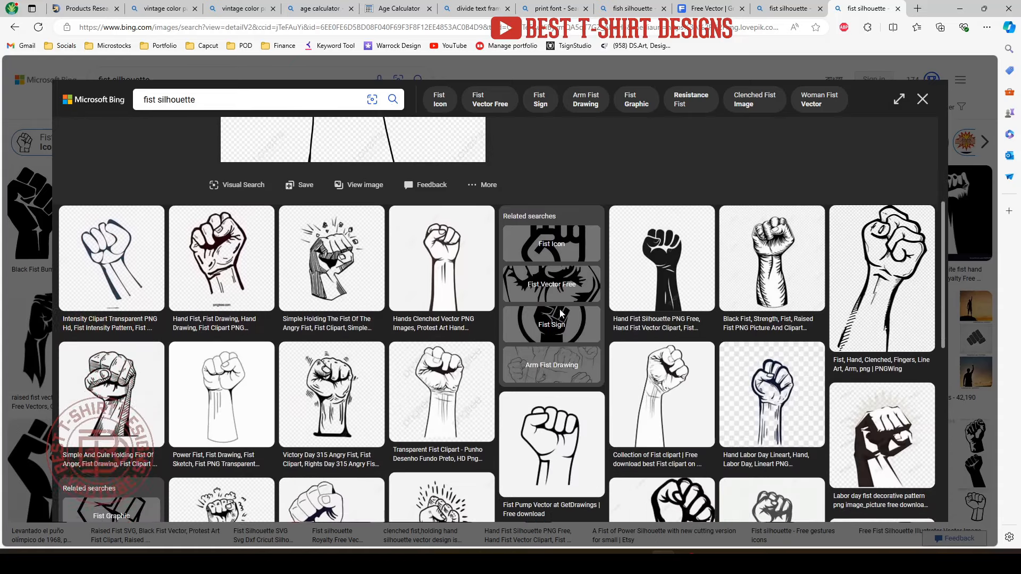
{"action": "scroll", "coordinate": [560, 314], "scroll_direction": "down", "scroll_amount": 1}
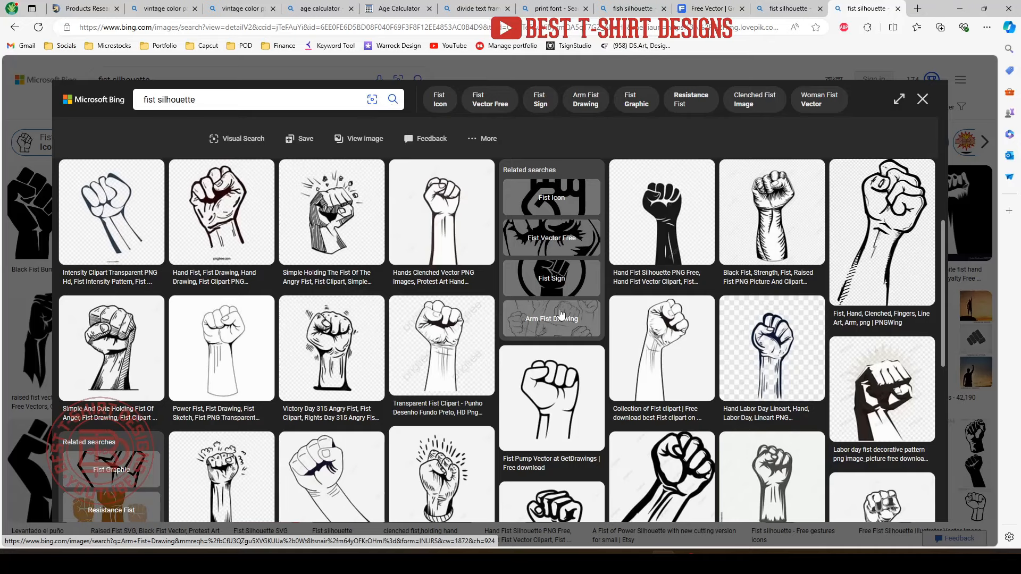
{"action": "scroll", "coordinate": [562, 314], "scroll_direction": "down", "scroll_amount": 2}
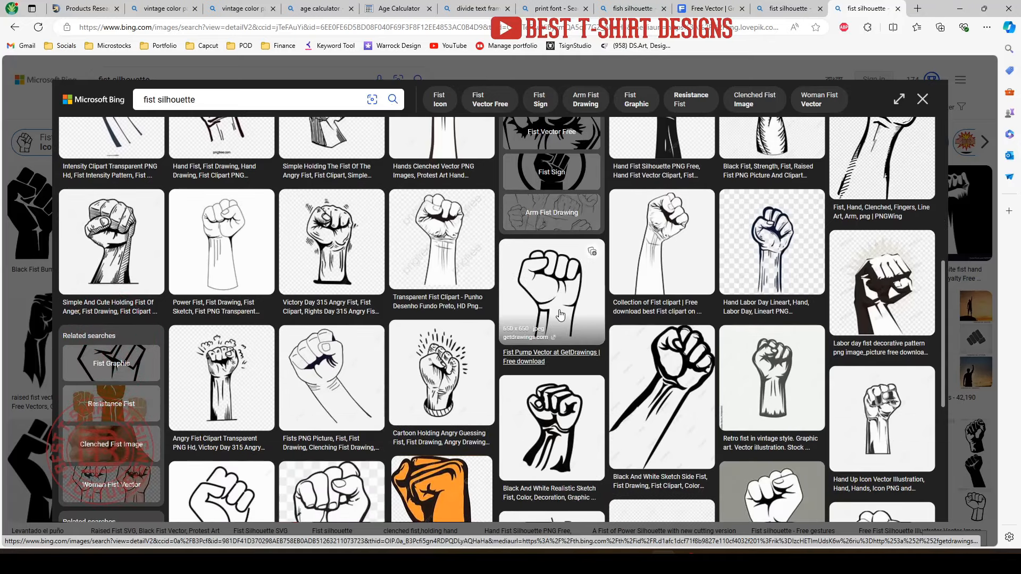
{"action": "scroll", "coordinate": [562, 314], "scroll_direction": "up", "scroll_amount": 2}
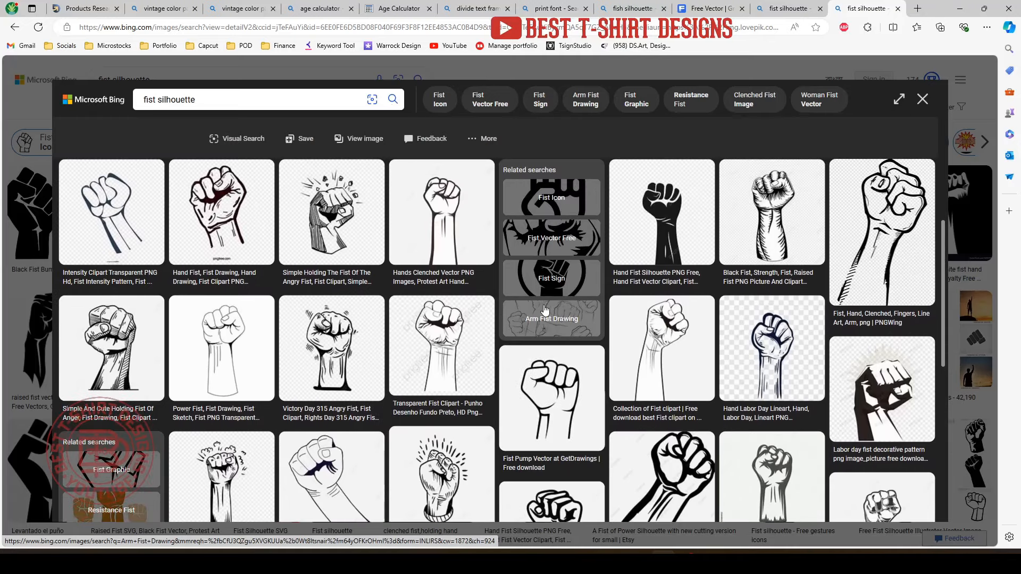
{"action": "left_click", "coordinate": [445, 206]}
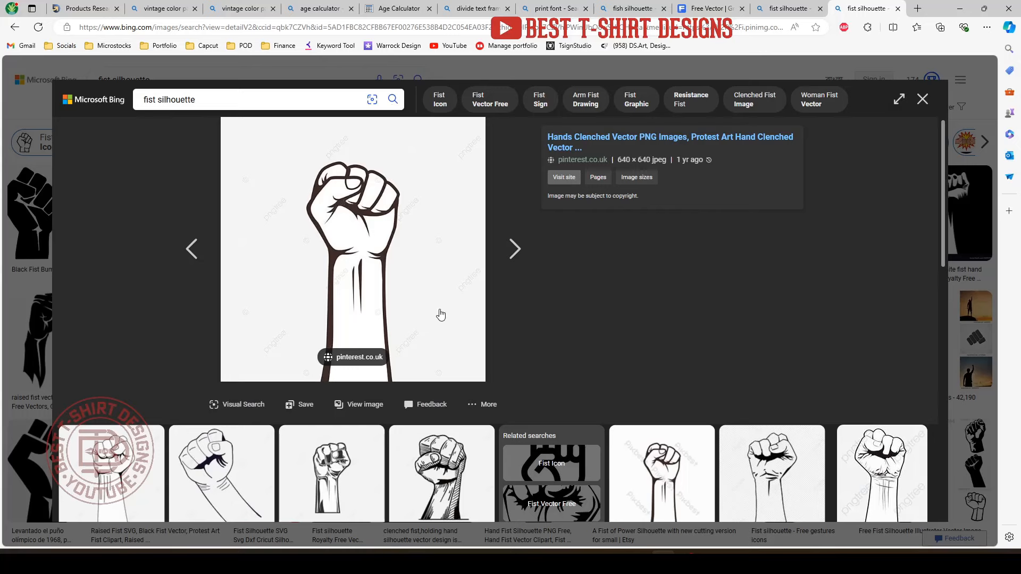
{"action": "scroll", "coordinate": [409, 273], "scroll_direction": "down", "scroll_amount": 2}
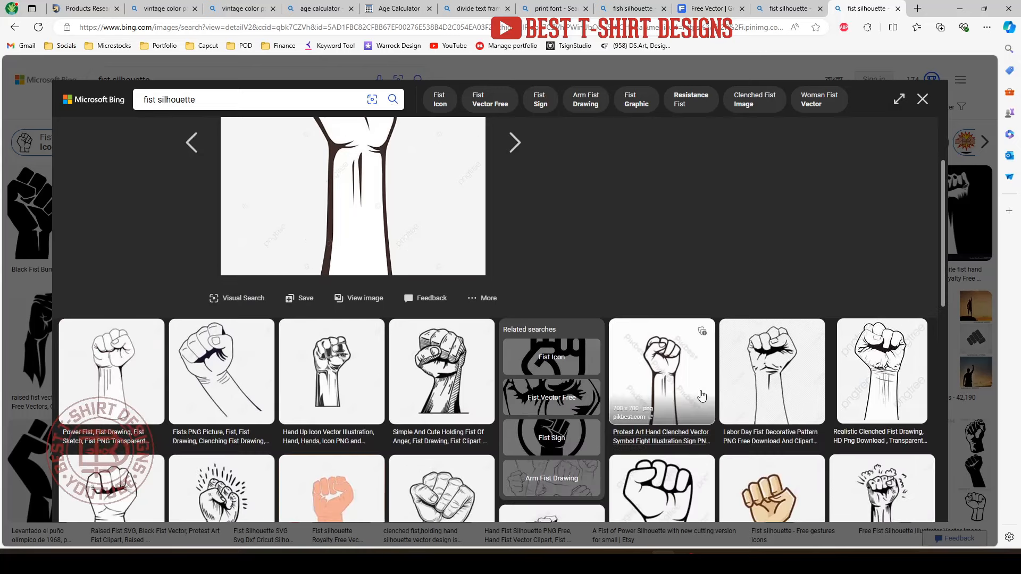
- Open the lovepik Labor Day fist line drawing and copy its image link
{"action": "left_click", "coordinate": [730, 396]}
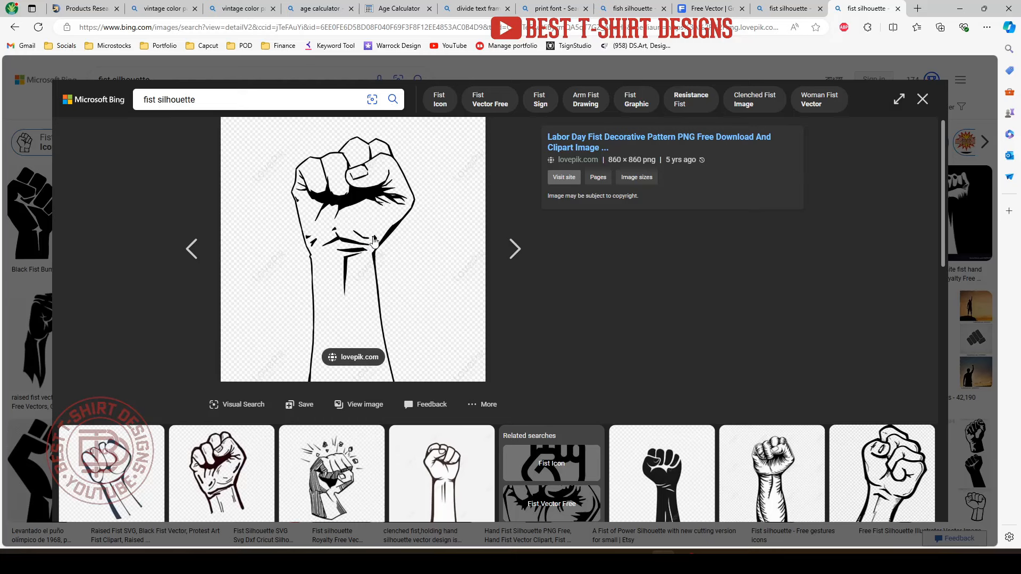
{"action": "right_click", "coordinate": [353, 205]}
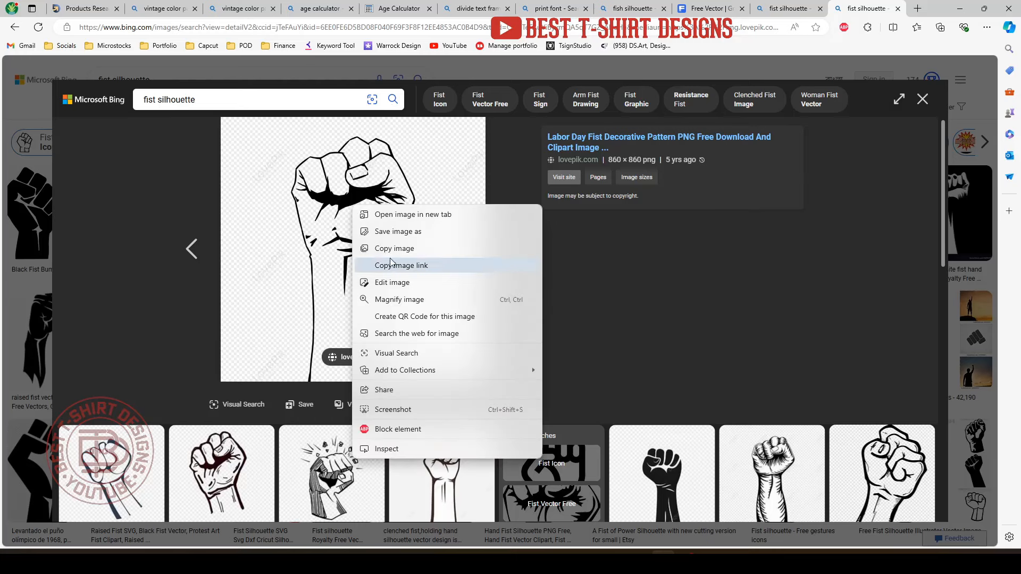
{"action": "left_click", "coordinate": [390, 265]}
- Run an image search for "fist png" in a new tab and open the Wikimedia clenched human fist photo
{"action": "left_click", "coordinate": [916, 9]}
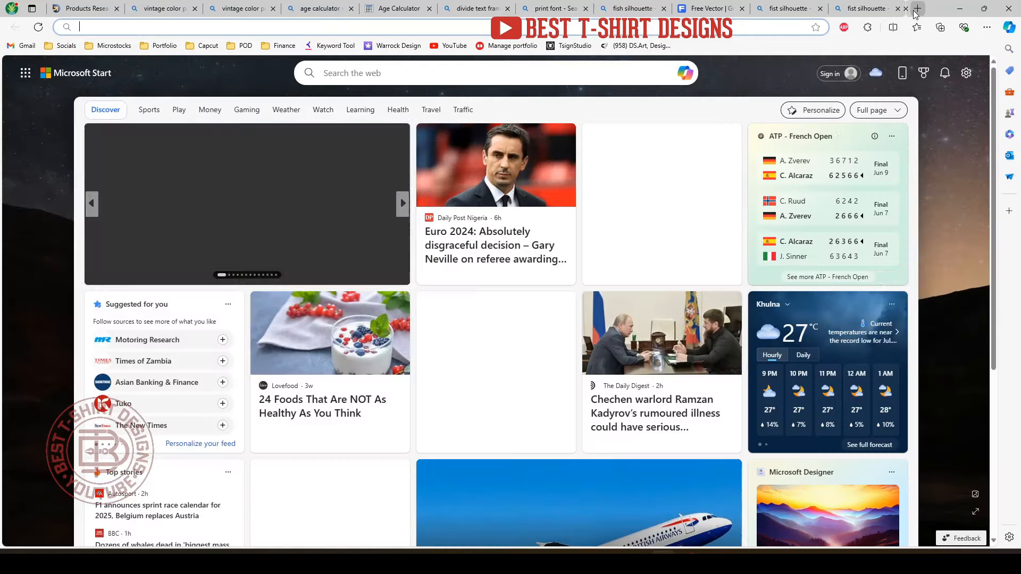
{"action": "type", "text": "fist png"}
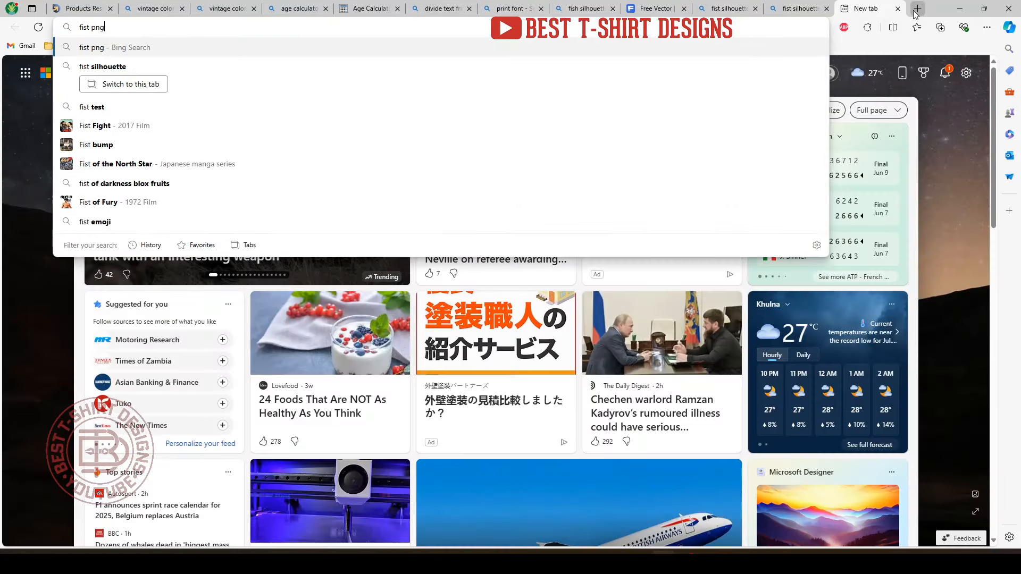
{"action": "key", "text": "Return"}
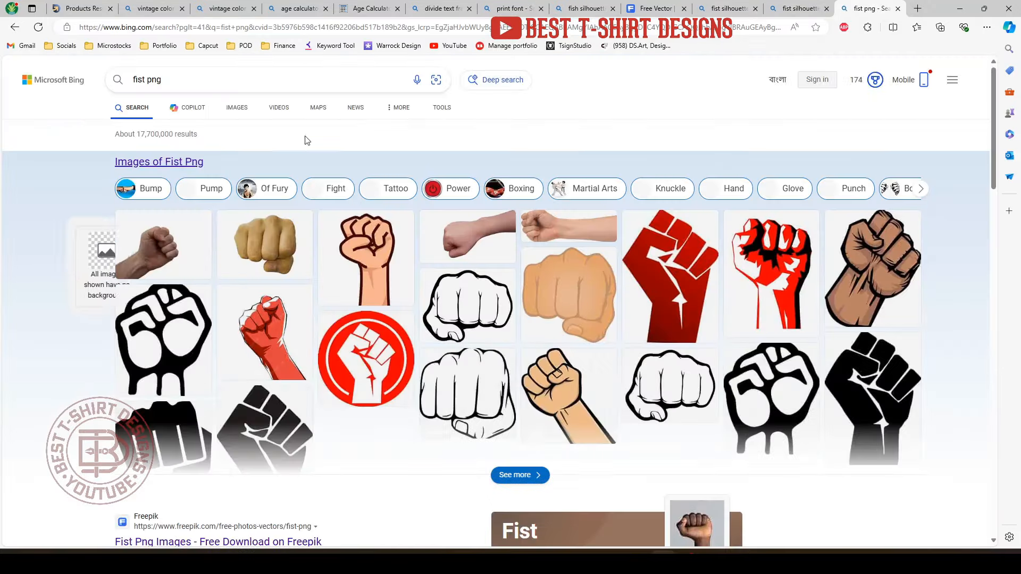
{"action": "left_click", "coordinate": [239, 108]}
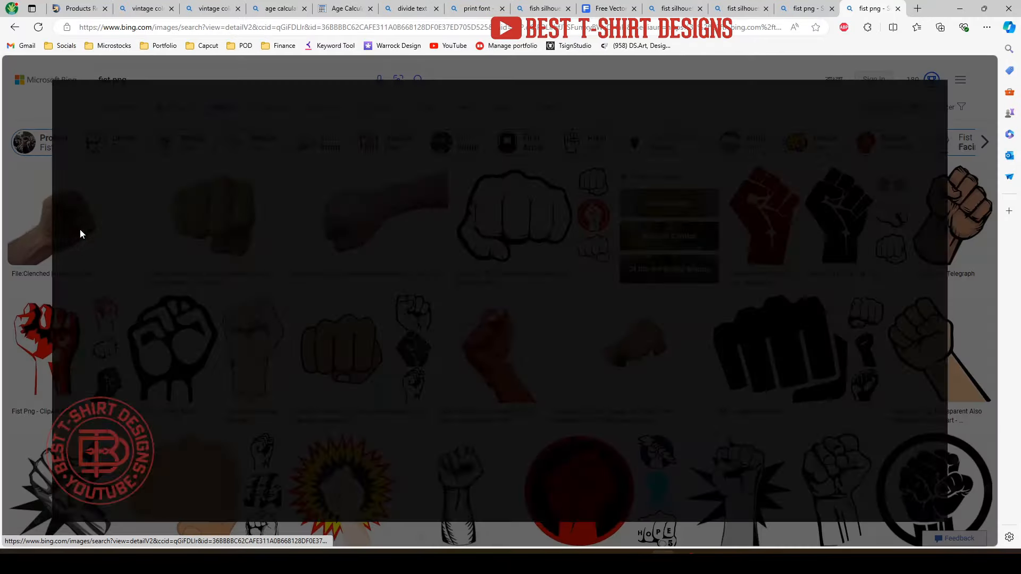
{"action": "left_click", "coordinate": [80, 229]}
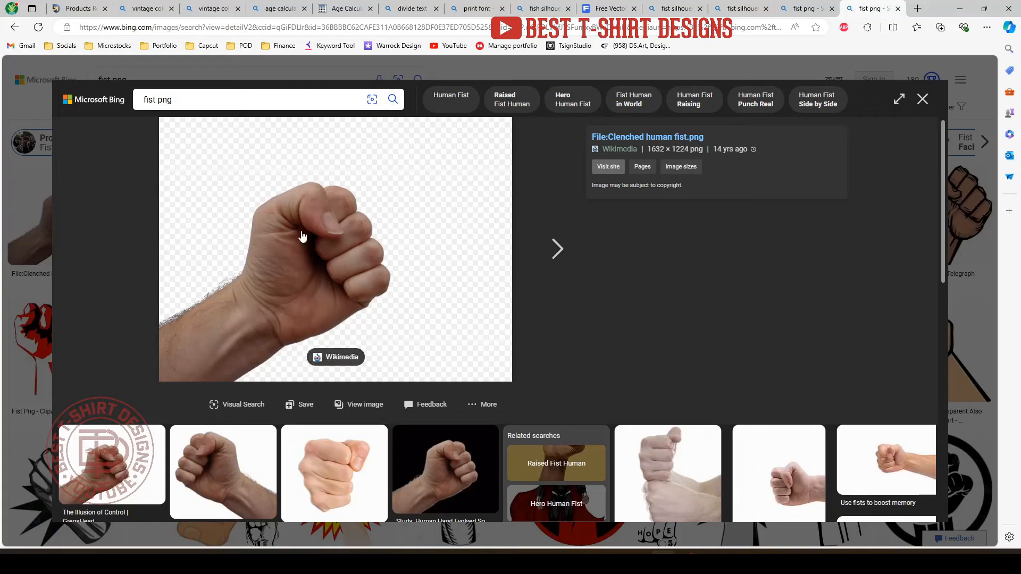
- Copy the clenched fist photo, switch to Illustrator, paste it and place it below the dark T-shirt design
{"action": "right_click", "coordinate": [301, 232]}
{"action": "left_click", "coordinate": [343, 275]}
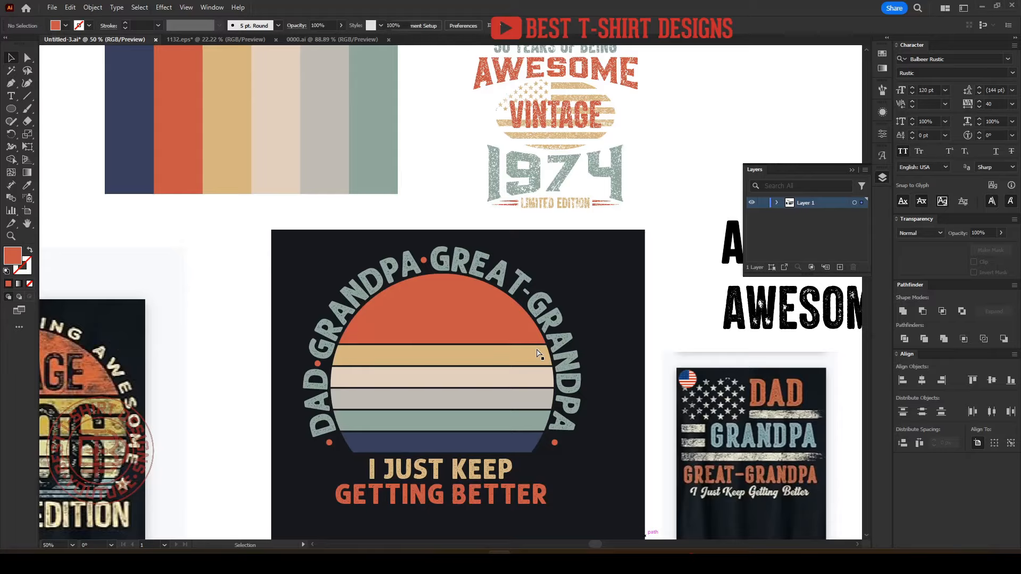
{"action": "key", "text": "ctrl+v"}
{"action": "scroll", "coordinate": [451, 286], "scroll_direction": "down", "scroll_amount": 2}
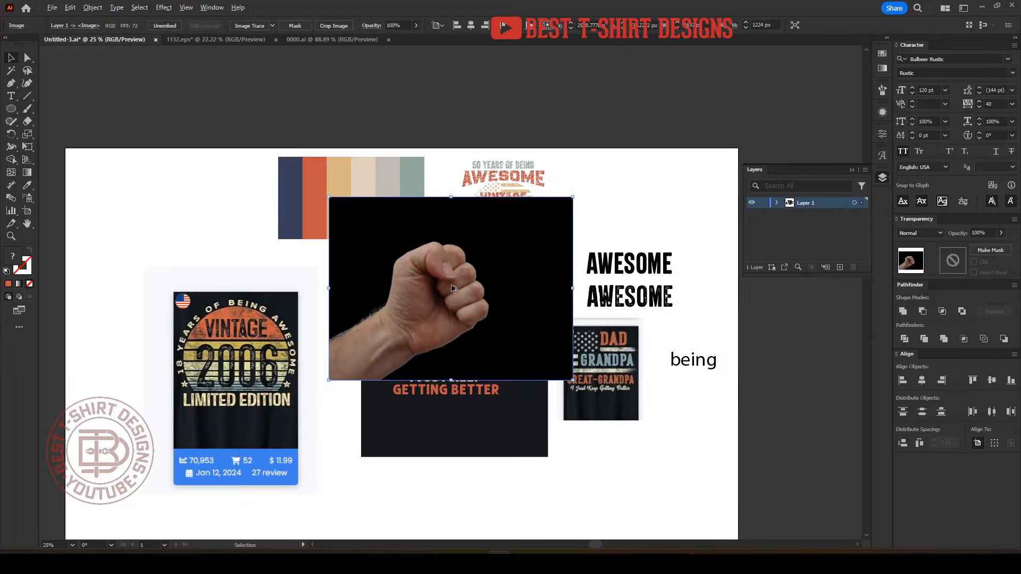
{"action": "scroll", "coordinate": [452, 286], "scroll_direction": "down", "scroll_amount": 3}
{"action": "scroll", "coordinate": [455, 215], "scroll_direction": "down", "scroll_amount": 1}
{"action": "left_click_drag", "start_coordinate": [454, 215], "coordinate": [456, 398]}
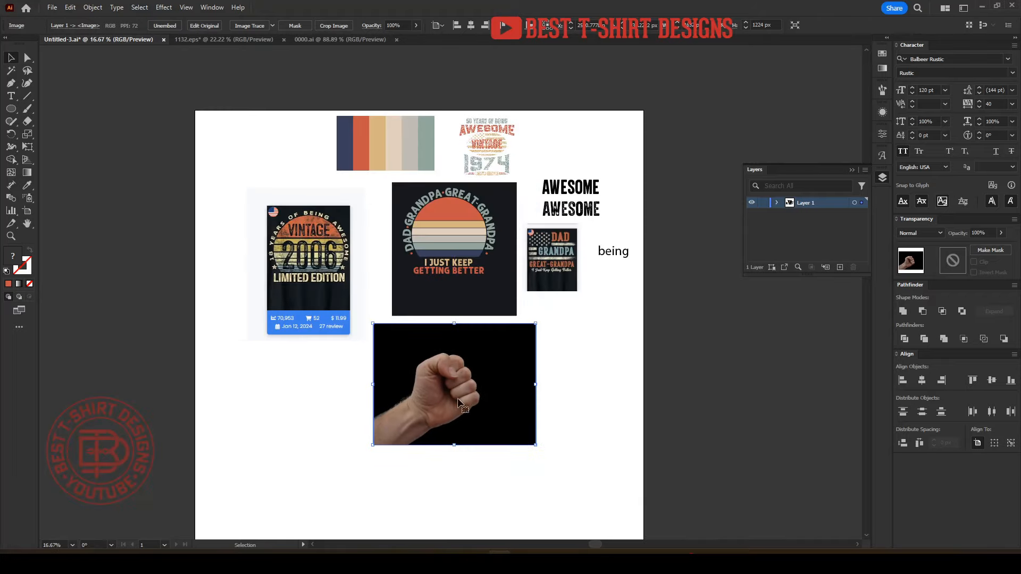
- Reduce the fist photo's opacity to 50% and lock it as a tracing reference
{"action": "scroll", "coordinate": [455, 399], "scroll_direction": "up", "scroll_amount": 2}
{"action": "scroll", "coordinate": [393, 24], "scroll_direction": "down", "scroll_amount": 5}
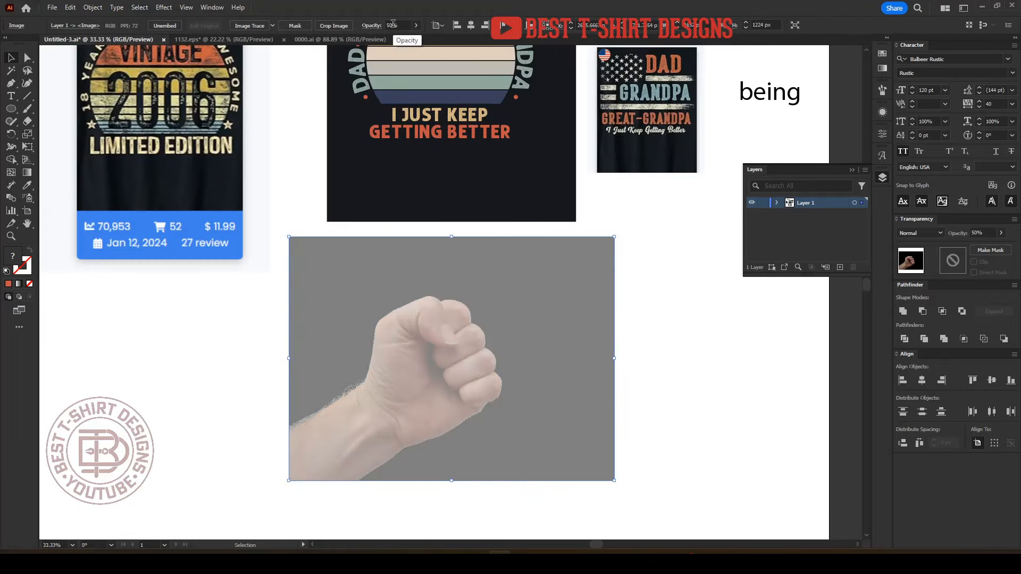
{"action": "key", "text": "ctrl+2"}
- Draw a very thin orange-red ellipse about 172 px wide over the photo and save it as an art brush with default options
{"action": "scroll", "coordinate": [430, 353], "scroll_direction": "up", "scroll_amount": 2}
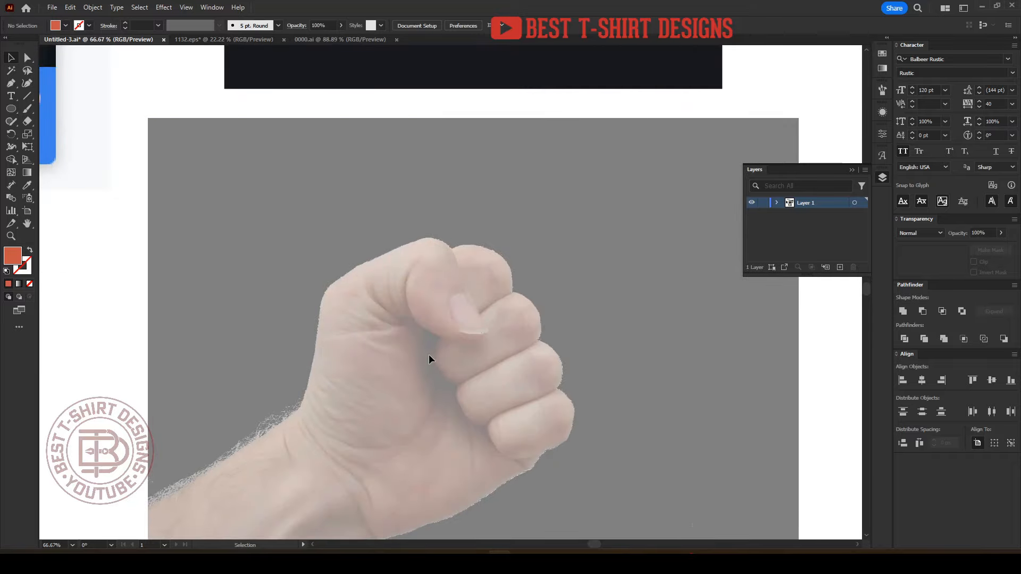
{"action": "scroll", "coordinate": [428, 322], "scroll_direction": "down", "scroll_amount": 2}
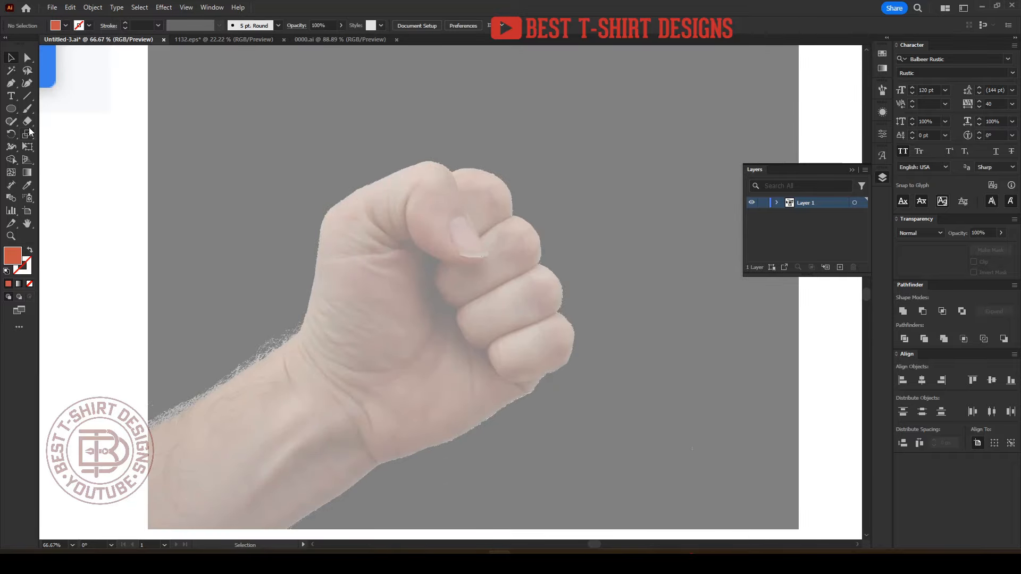
{"action": "key", "text": "l"}
{"action": "left_click_drag", "start_coordinate": [354, 274], "coordinate": [424, 273]}
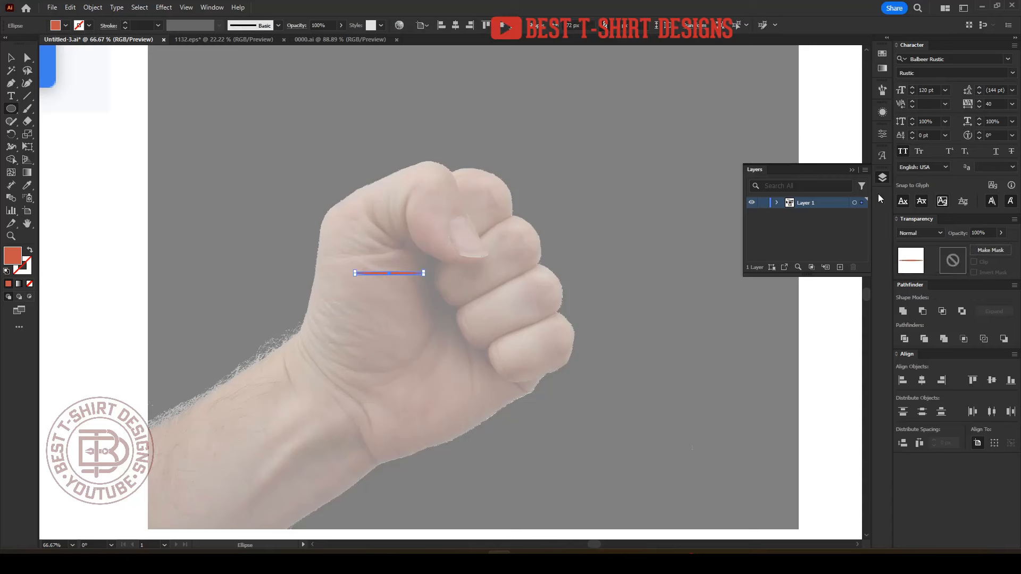
{"action": "left_click", "coordinate": [882, 91]}
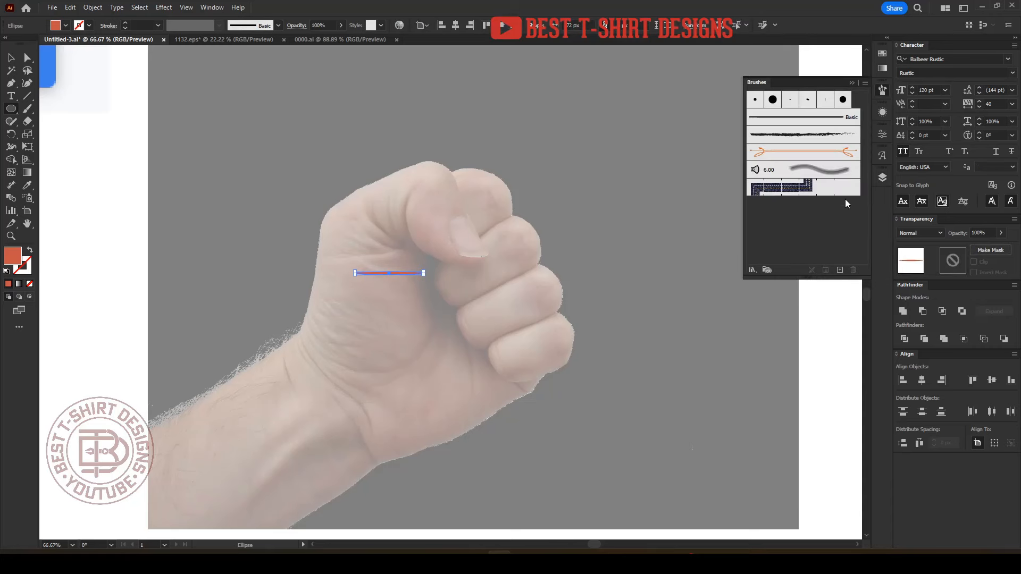
{"action": "left_click", "coordinate": [840, 269]}
{"action": "left_click", "coordinate": [480, 307]}
{"action": "left_click", "coordinate": [484, 355]}
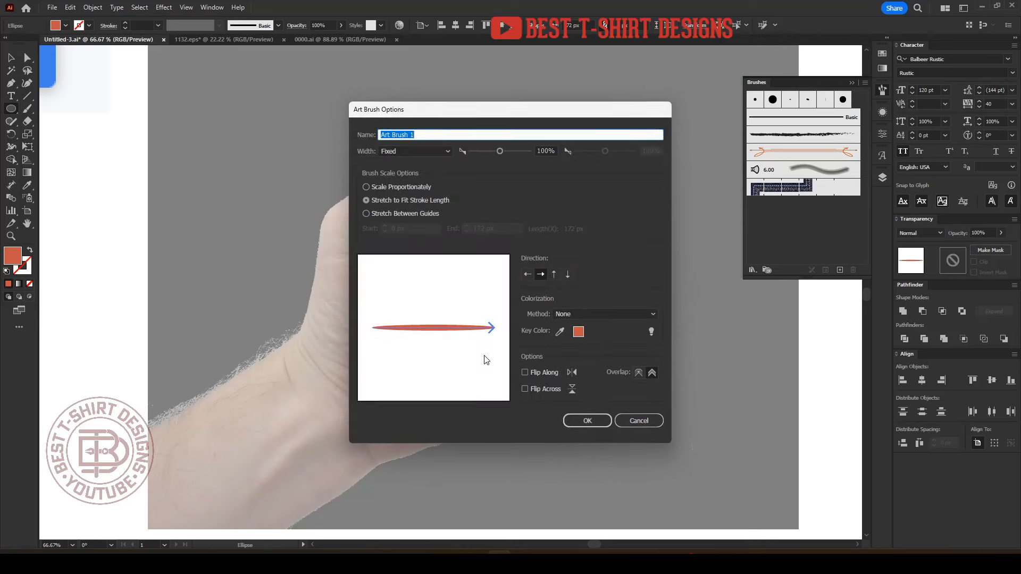
{"action": "left_click", "coordinate": [587, 421]}
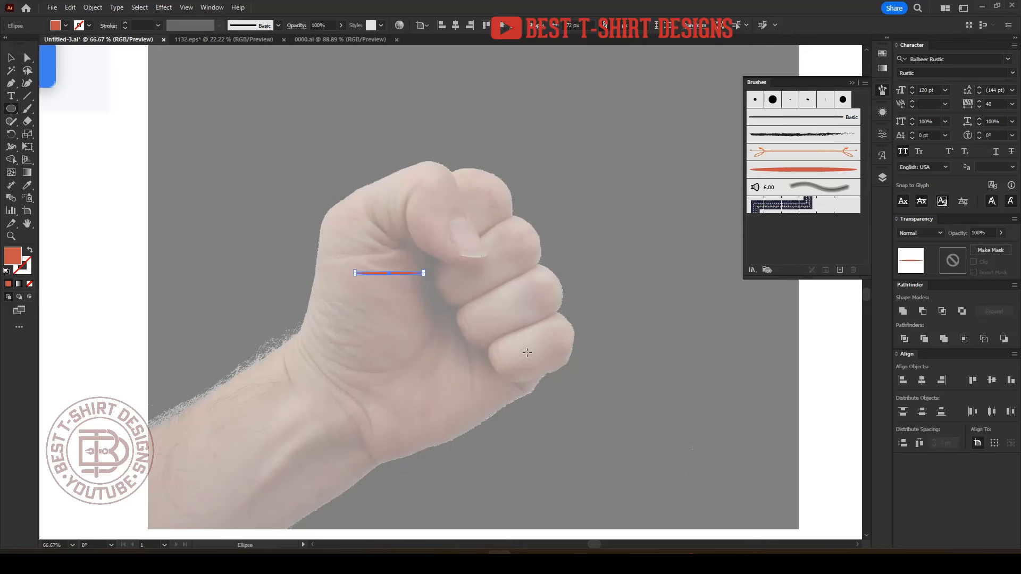
{"action": "key", "text": "ctrl+shift+a"}
- Trace the forearm's upper edge and the back of the hand with the Paintbrush, using the new tapered art brush
{"action": "key", "text": "b"}
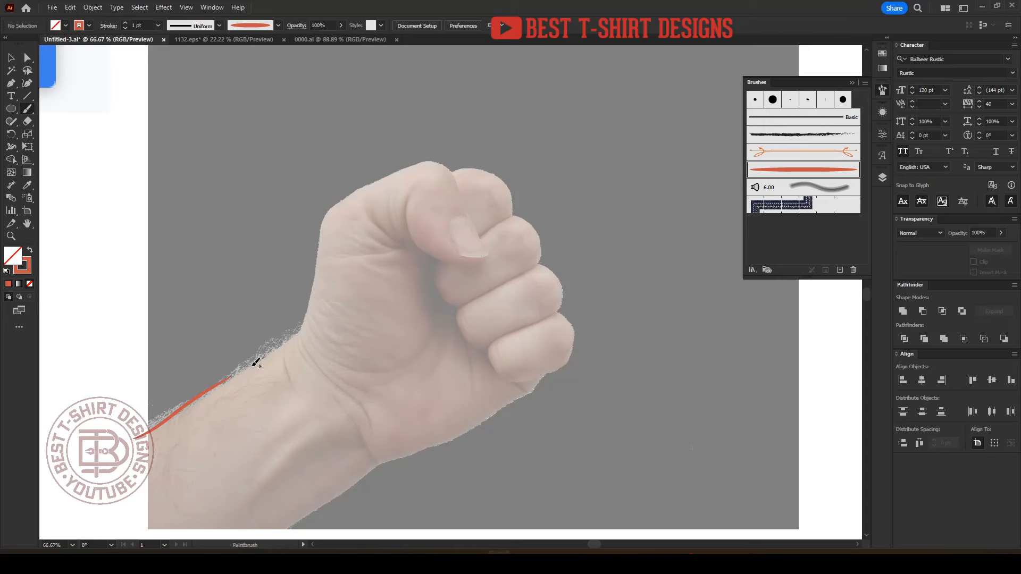
{"action": "scroll", "coordinate": [145, 442], "scroll_direction": "up", "scroll_amount": 2}
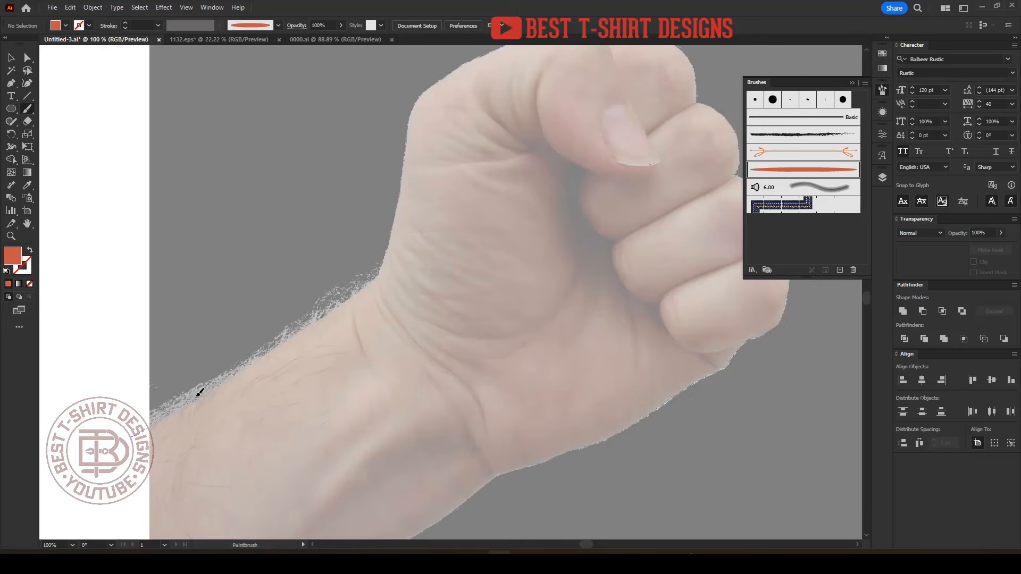
{"action": "left_click_drag", "start_coordinate": [199, 392], "coordinate": [388, 264]}
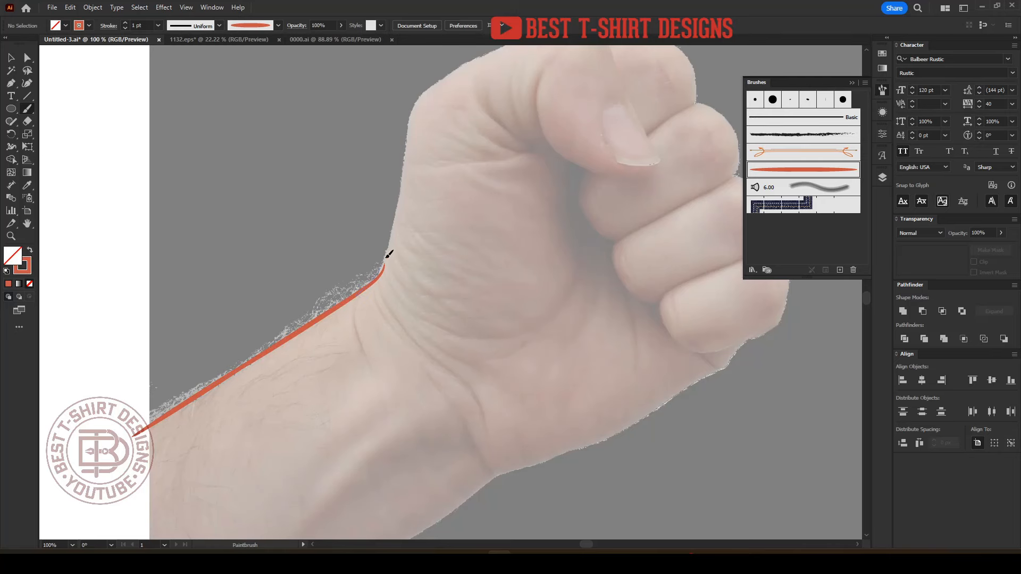
{"action": "mouse_move", "coordinate": [406, 175]}
{"action": "left_mouse_down"}
{"action": "mouse_move", "coordinate": [410, 158]}
{"action": "mouse_move", "coordinate": [313, 363]}
{"action": "mouse_move", "coordinate": [439, 220]}
{"action": "left_mouse_up"}
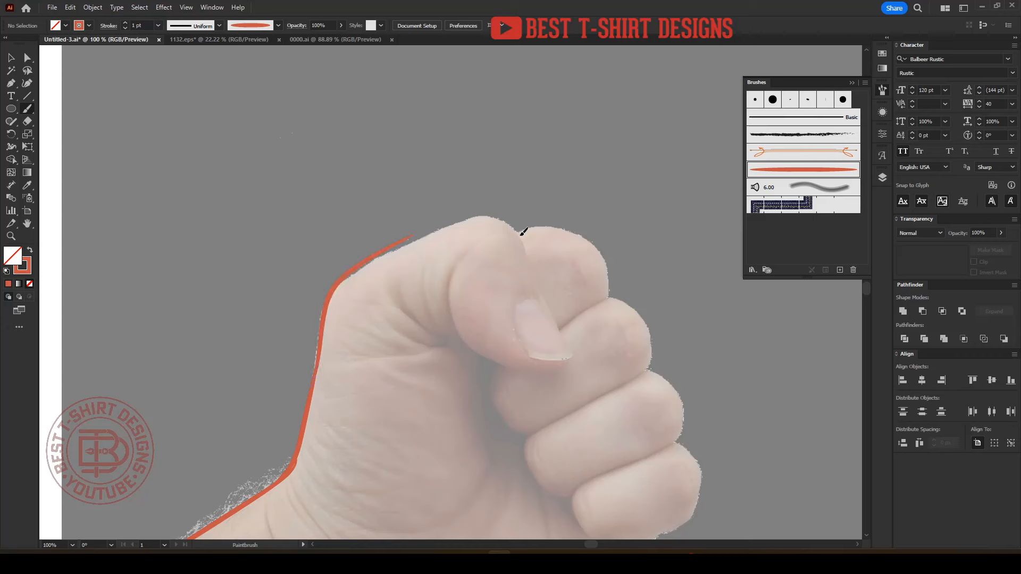
- Paint the thumb's outline, the skin creases at its base and the thumbnail
{"action": "left_click_drag", "start_coordinate": [523, 232], "coordinate": [526, 253]}
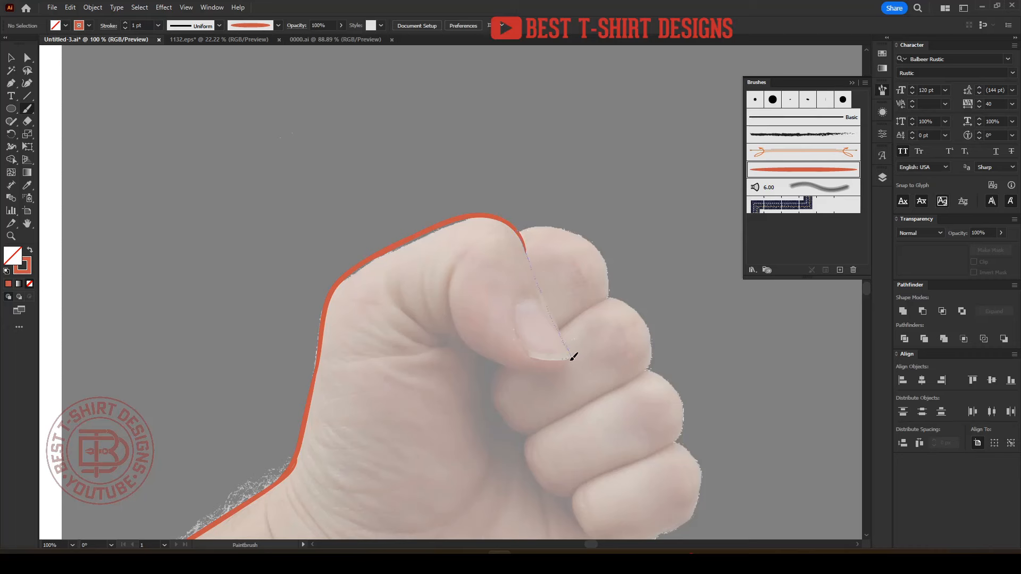
{"action": "mouse_move", "coordinate": [537, 358]}
{"action": "left_mouse_down"}
{"action": "mouse_move", "coordinate": [526, 352]}
{"action": "mouse_move", "coordinate": [558, 372]}
{"action": "mouse_move", "coordinate": [510, 369]}
{"action": "mouse_move", "coordinate": [457, 324]}
{"action": "mouse_move", "coordinate": [455, 263]}
{"action": "left_mouse_up"}
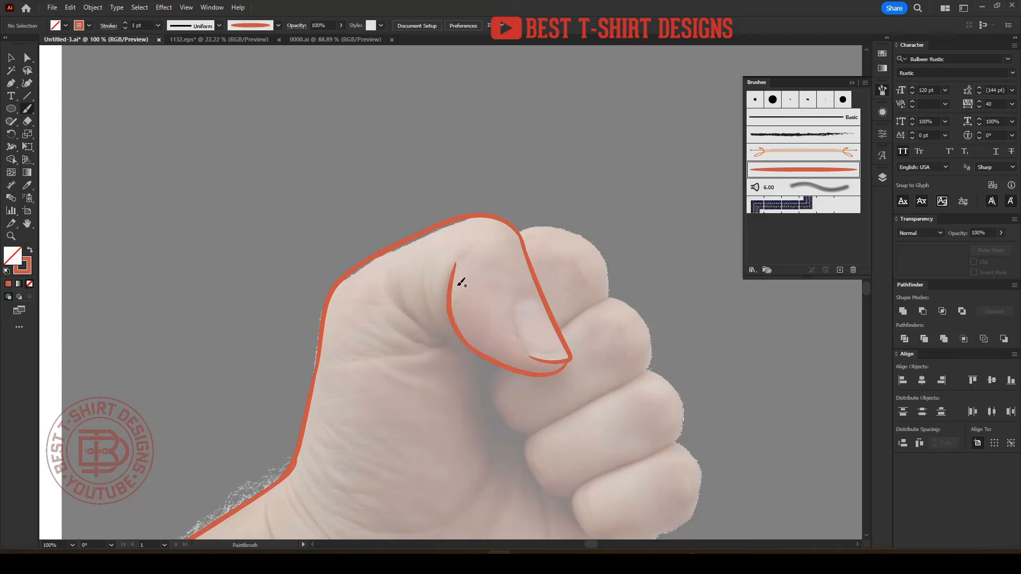
{"action": "mouse_move", "coordinate": [456, 335]}
{"action": "left_mouse_down"}
{"action": "mouse_move", "coordinate": [419, 294]}
{"action": "mouse_move", "coordinate": [450, 336]}
{"action": "left_mouse_up"}
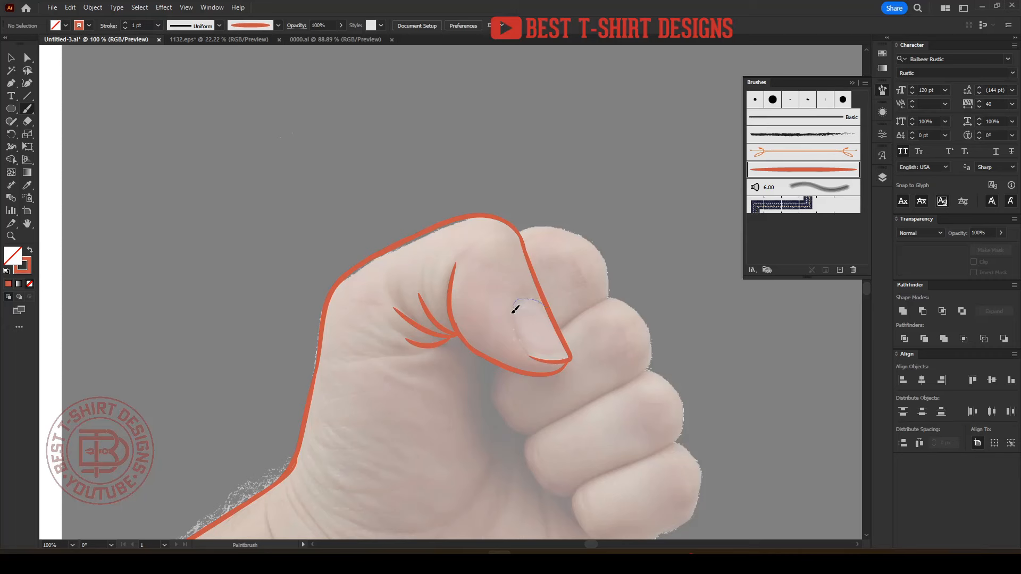
{"action": "left_click_drag", "start_coordinate": [536, 357], "coordinate": [572, 360]}
- Select all the painted fist strokes and set their stroke weight to 2 pt
{"action": "scroll", "coordinate": [484, 244], "scroll_direction": "down", "scroll_amount": 1}
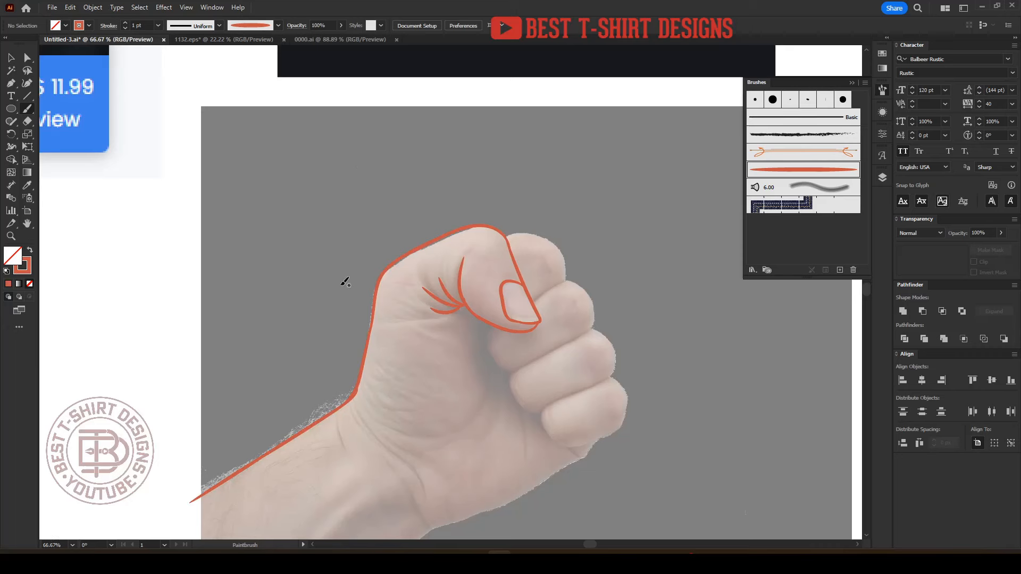
{"action": "key", "text": "v"}
{"action": "left_click_drag", "start_coordinate": [226, 294], "coordinate": [647, 471]}
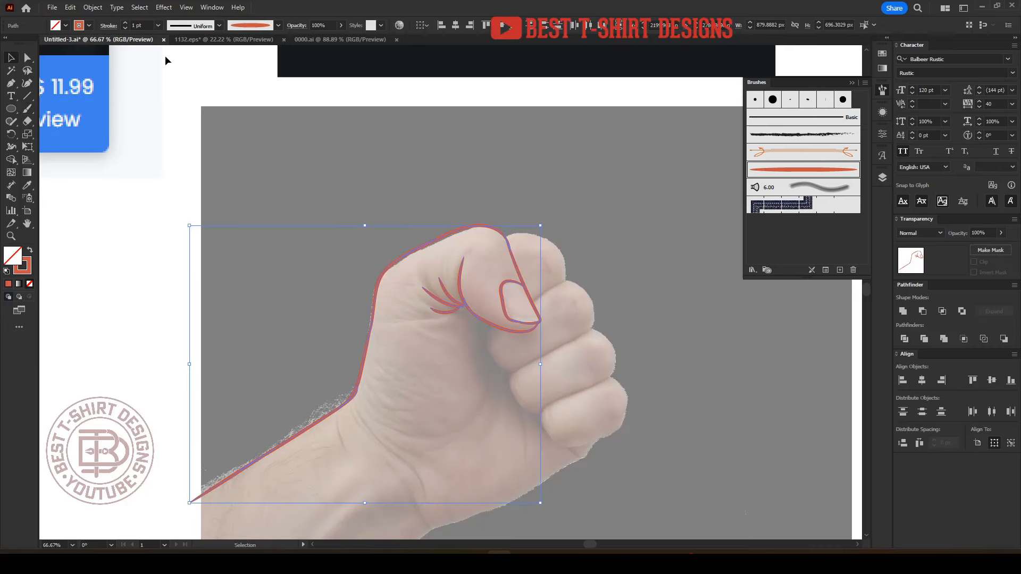
{"action": "scroll", "coordinate": [141, 22], "scroll_direction": "up", "scroll_amount": 1}
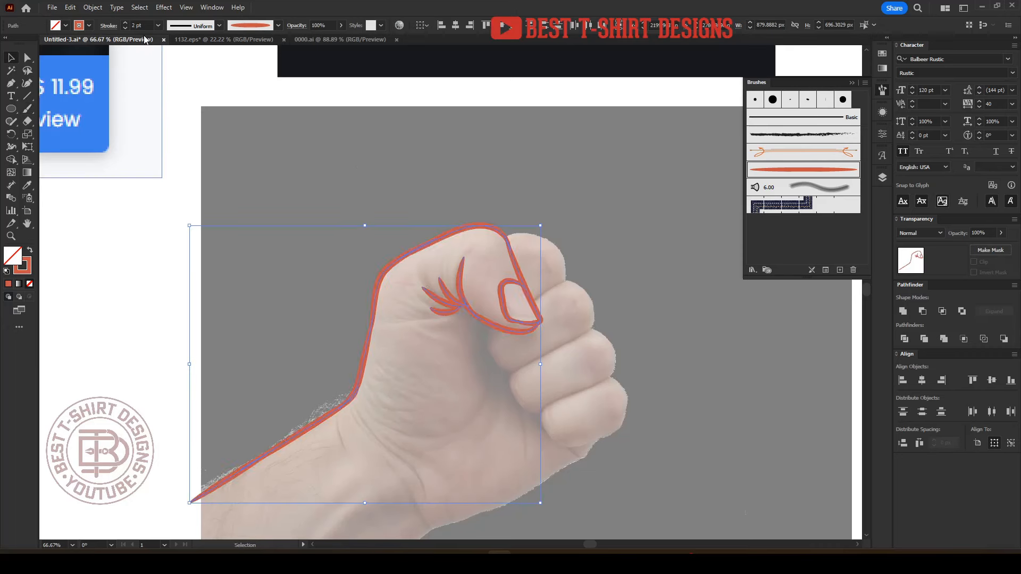
{"action": "left_click", "coordinate": [302, 286]}
- Trace the index and middle fingers beside and beneath the thumb with the Paintbrush
{"action": "key", "text": "b"}
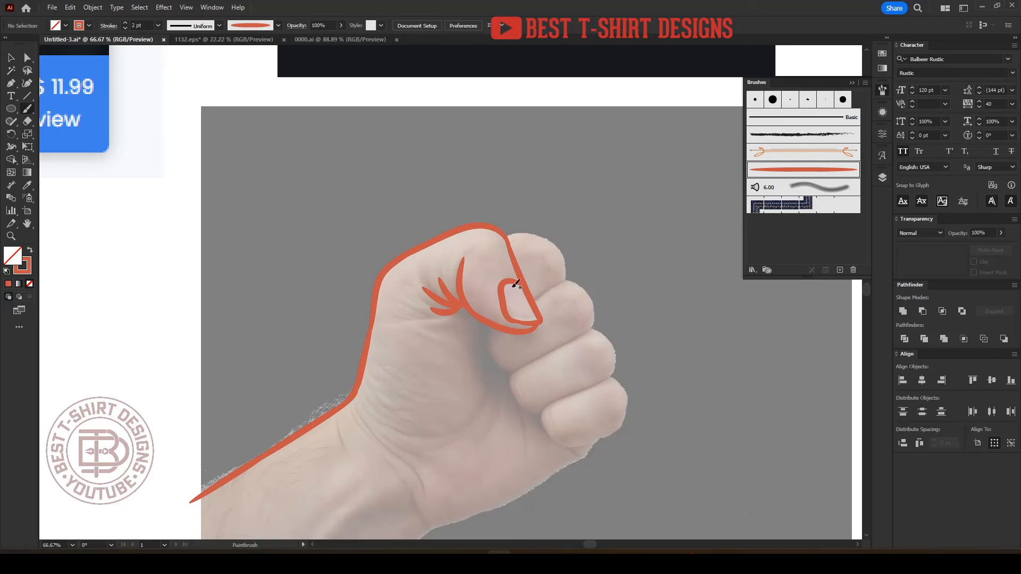
{"action": "scroll", "coordinate": [553, 250], "scroll_direction": "up", "scroll_amount": 2}
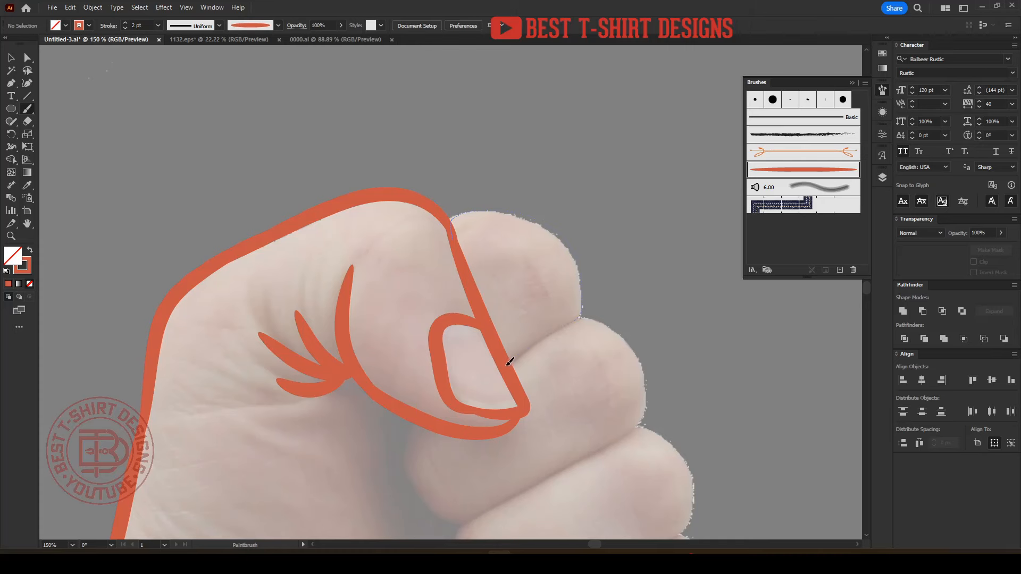
{"action": "left_click_drag", "start_coordinate": [507, 366], "coordinate": [509, 364]}
{"action": "left_click_drag", "start_coordinate": [592, 352], "coordinate": [490, 280]}
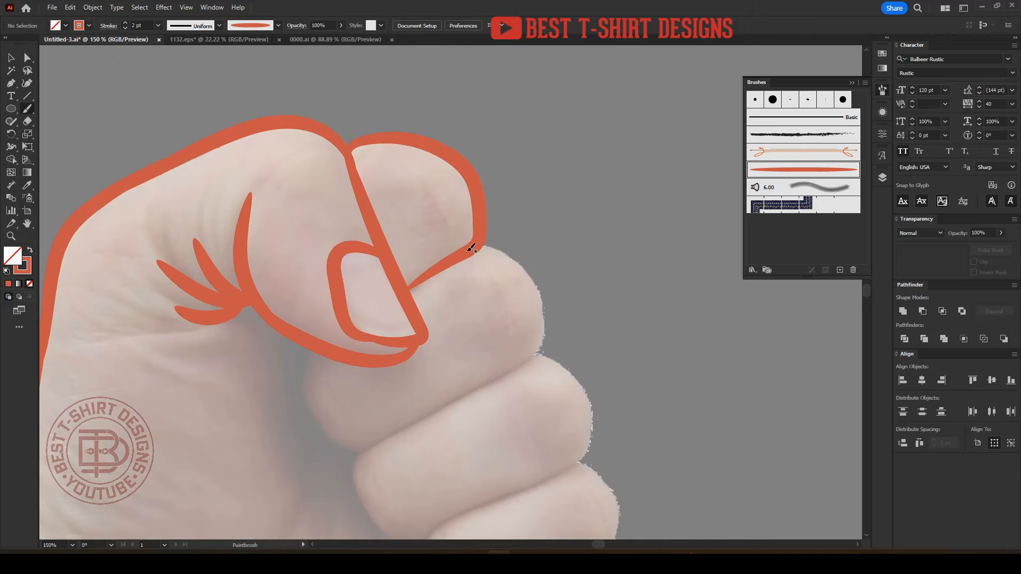
{"action": "mouse_move", "coordinate": [548, 294]}
{"action": "left_mouse_down"}
{"action": "mouse_move", "coordinate": [547, 340]}
{"action": "mouse_move", "coordinate": [458, 402]}
{"action": "left_mouse_up"}
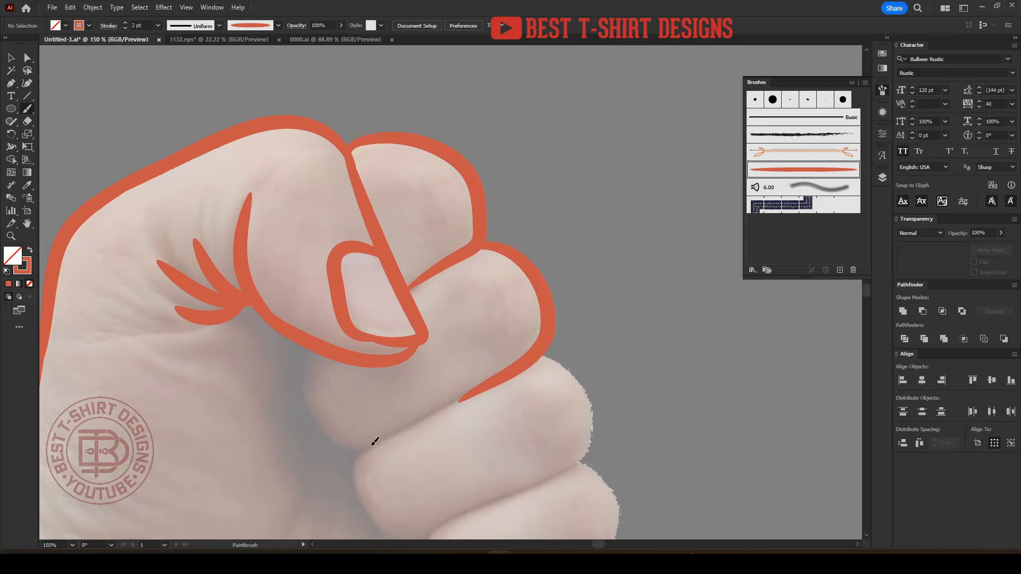
{"action": "left_click_drag", "start_coordinate": [318, 343], "coordinate": [318, 343]}
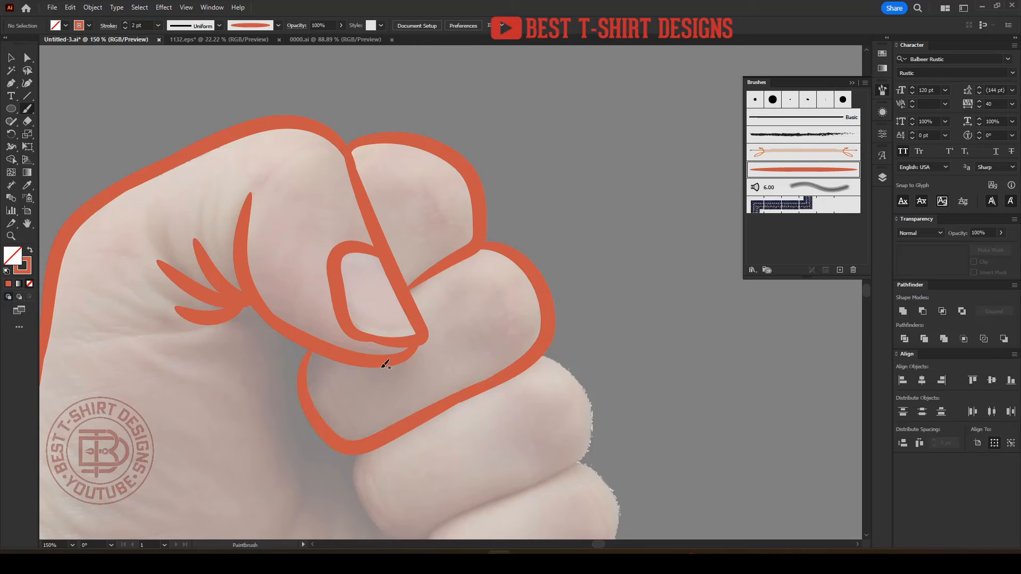
- Paint the outlines of the ring finger and the little finger over the photo
{"action": "left_click_drag", "start_coordinate": [484, 381], "coordinate": [465, 278]}
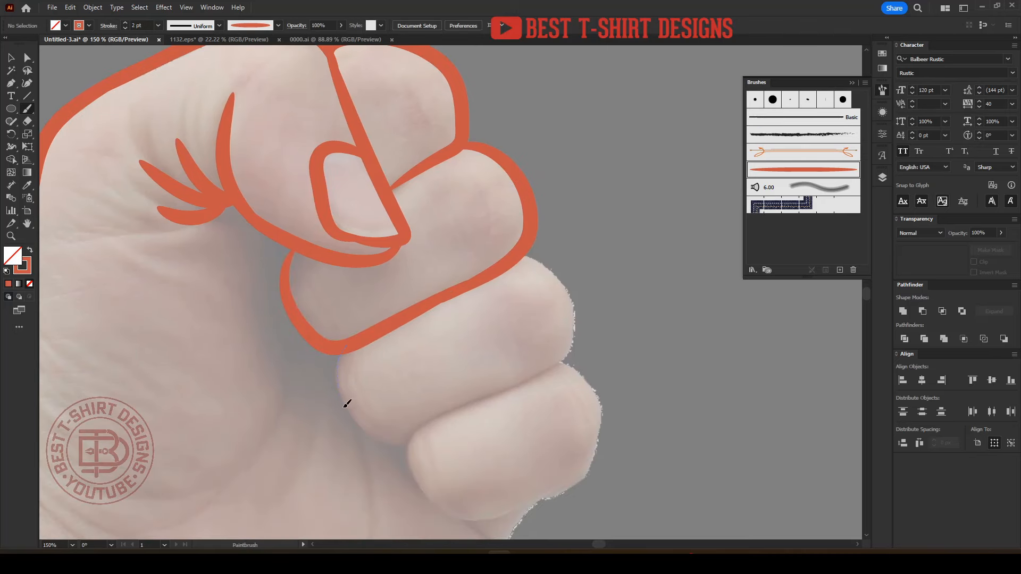
{"action": "left_click_drag", "start_coordinate": [396, 445], "coordinate": [406, 448]}
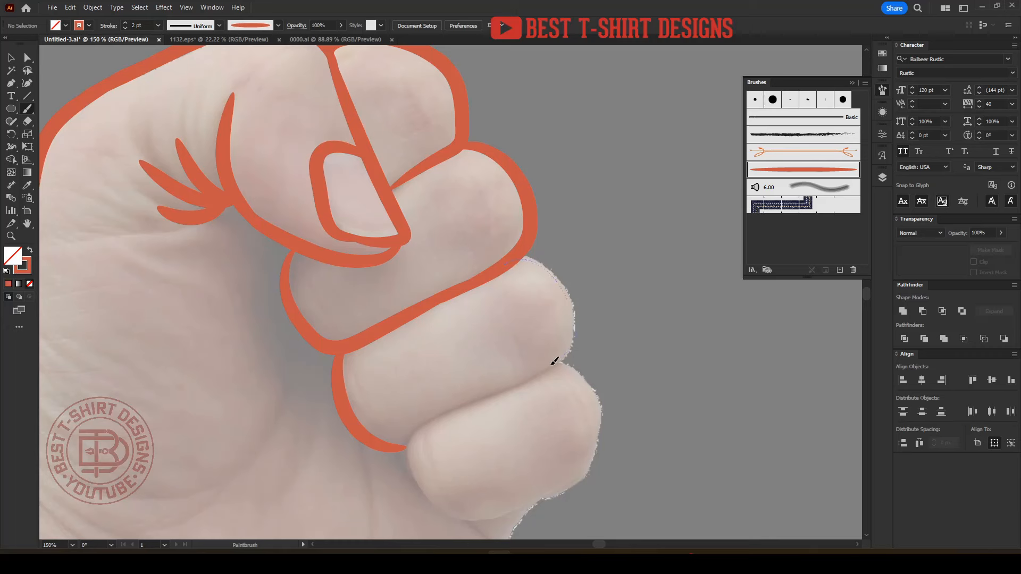
{"action": "left_click_drag", "start_coordinate": [407, 443], "coordinate": [402, 467]}
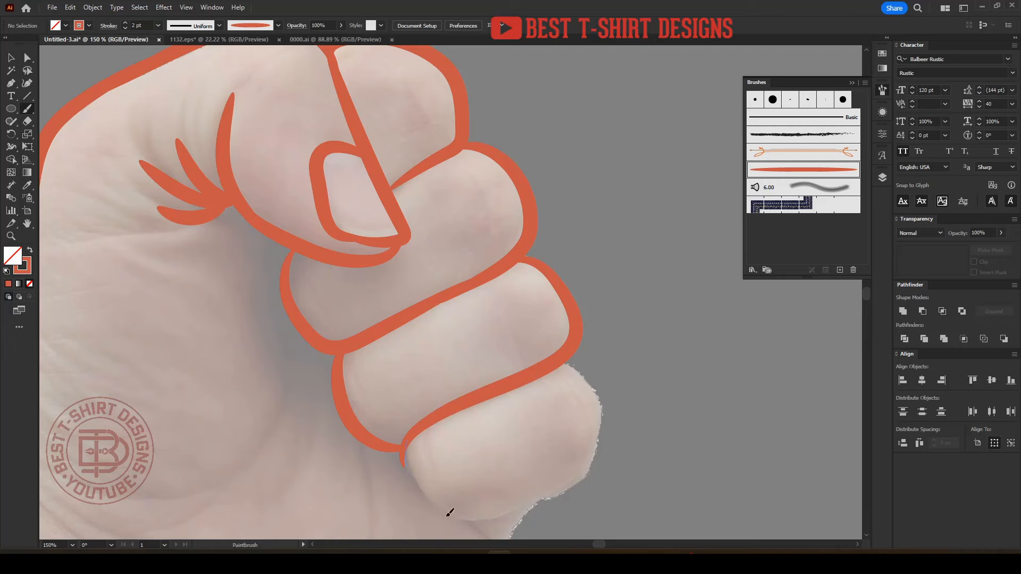
{"action": "left_click_drag", "start_coordinate": [447, 516], "coordinate": [472, 521]}
{"action": "mouse_move", "coordinate": [512, 488]}
{"action": "left_mouse_down"}
{"action": "mouse_move", "coordinate": [468, 442]}
{"action": "mouse_move", "coordinate": [433, 471]}
{"action": "mouse_move", "coordinate": [523, 435]}
{"action": "mouse_move", "coordinate": [488, 460]}
{"action": "mouse_move", "coordinate": [540, 440]}
{"action": "mouse_move", "coordinate": [560, 377]}
{"action": "mouse_move", "coordinate": [551, 344]}
{"action": "left_mouse_up"}
{"action": "left_click_drag", "start_coordinate": [517, 309], "coordinate": [518, 312]}
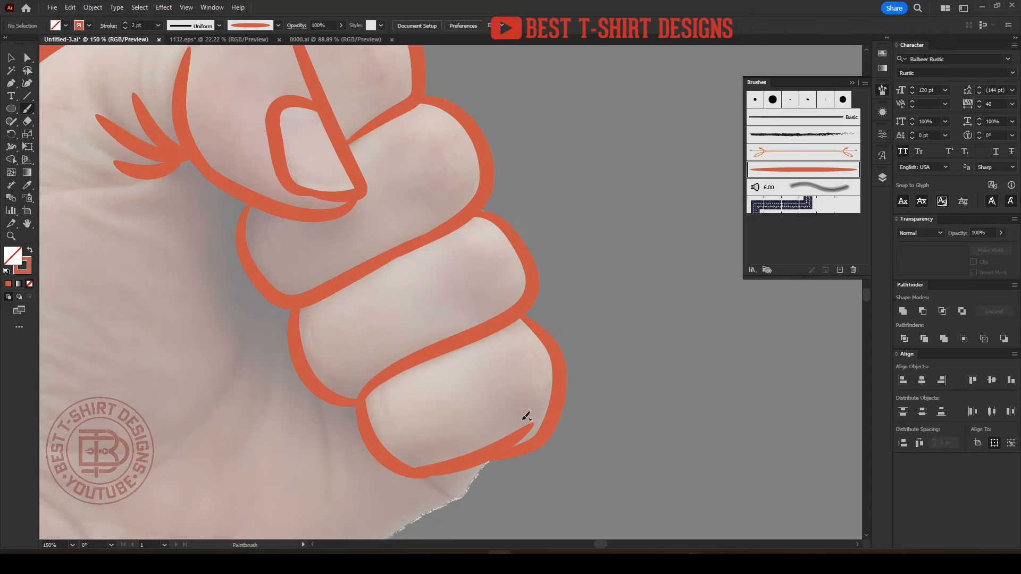
- Trace the fold below the little finger, the palm's lower edge, the wrist crease and the forearm's underside
{"action": "scroll", "coordinate": [524, 417], "scroll_direction": "down", "scroll_amount": 3}
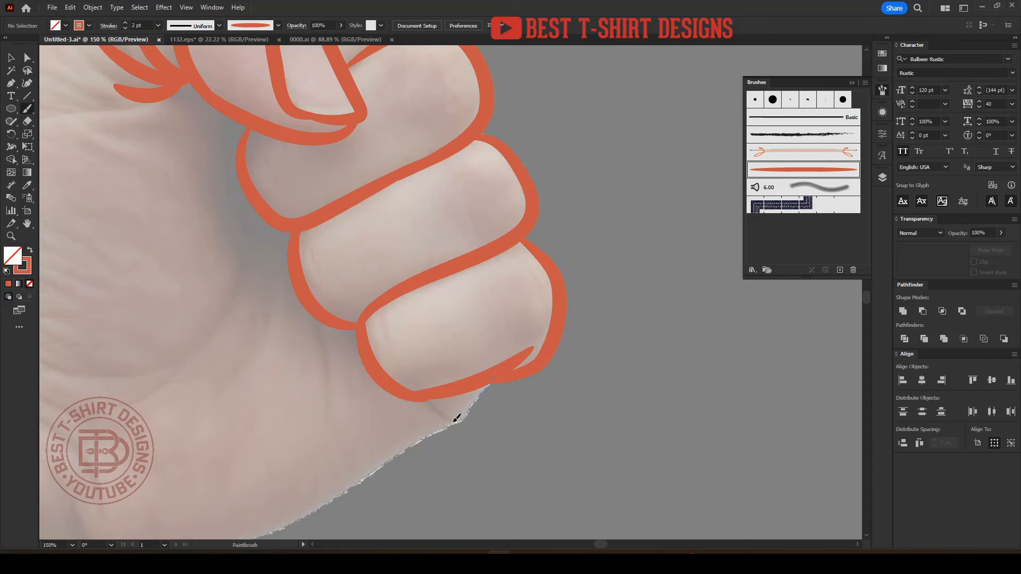
{"action": "mouse_move", "coordinate": [456, 419]}
{"action": "left_mouse_down"}
{"action": "mouse_move", "coordinate": [421, 418]}
{"action": "mouse_move", "coordinate": [365, 474]}
{"action": "mouse_move", "coordinate": [281, 517]}
{"action": "left_mouse_up"}
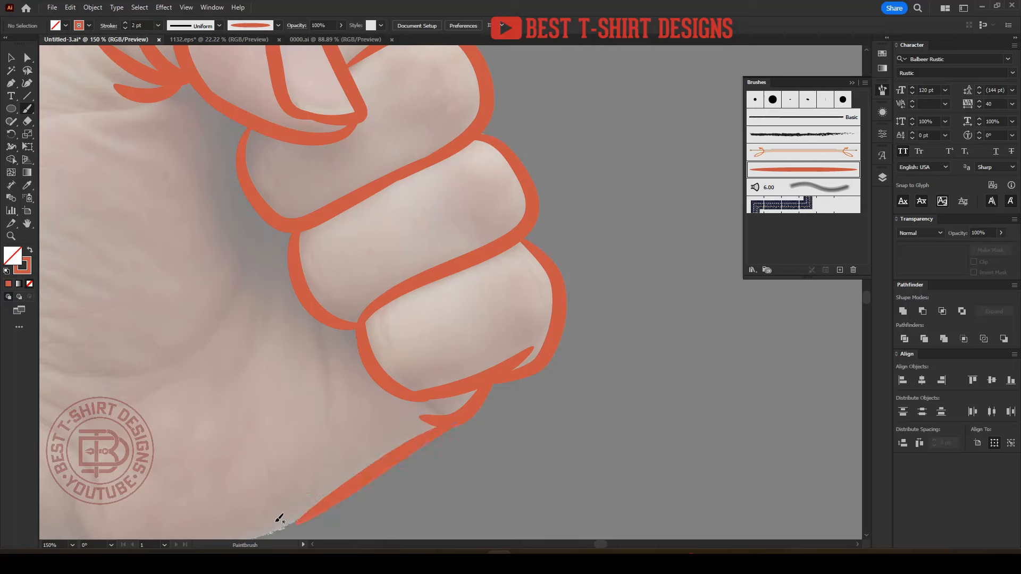
{"action": "scroll", "coordinate": [472, 413], "scroll_direction": "down", "scroll_amount": 3}
{"action": "scroll", "coordinate": [413, 453], "scroll_direction": "up", "scroll_amount": 1}
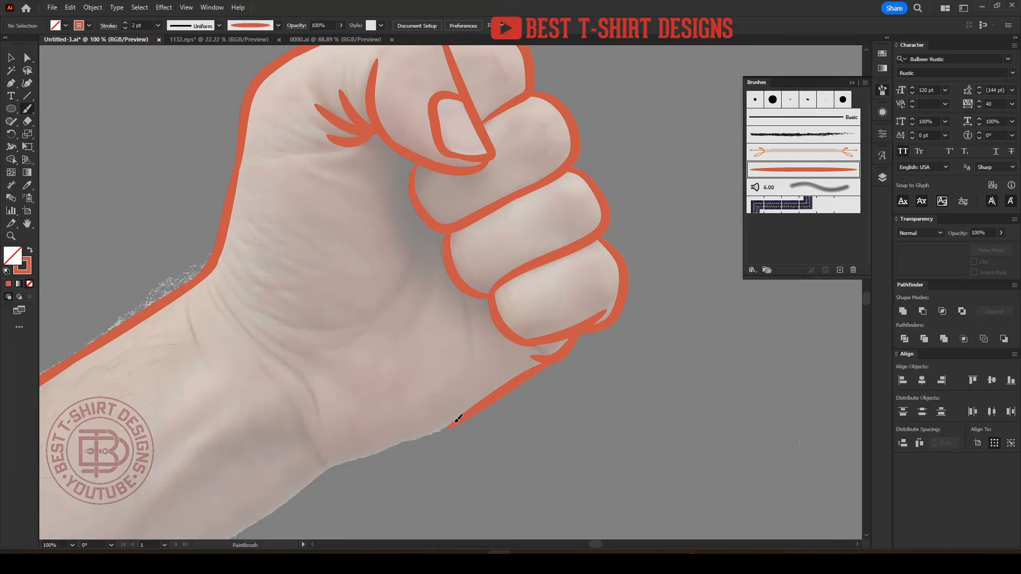
{"action": "left_click_drag", "start_coordinate": [290, 411], "coordinate": [454, 424]}
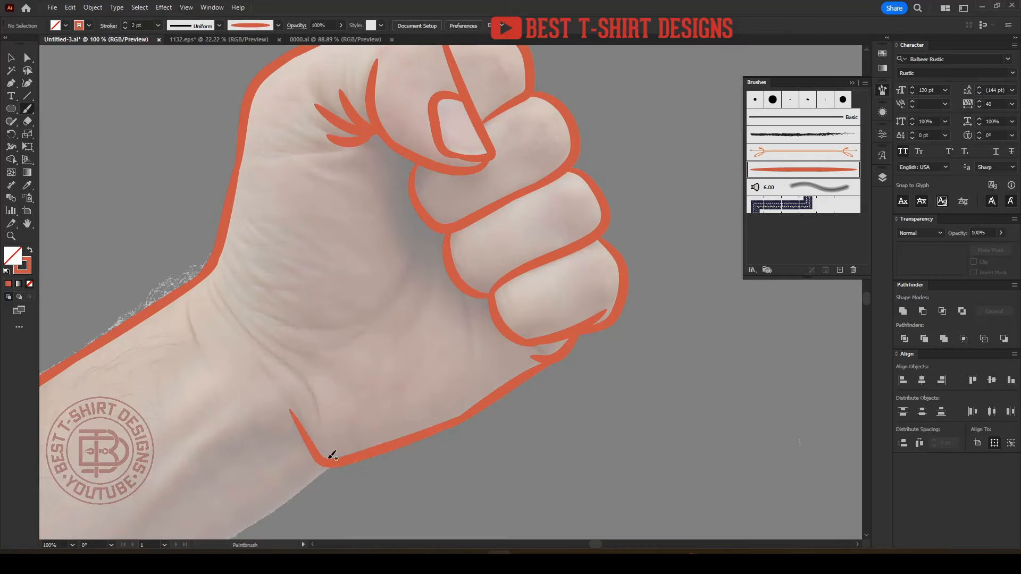
{"action": "scroll", "coordinate": [408, 391], "scroll_direction": "down", "scroll_amount": 4}
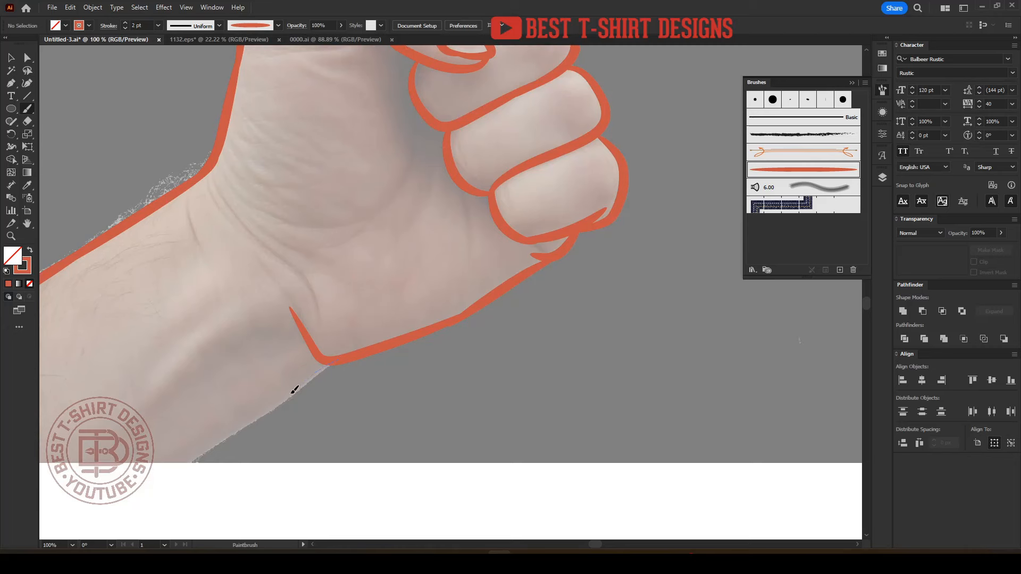
{"action": "left_click_drag", "start_coordinate": [182, 466], "coordinate": [181, 468]}
{"action": "scroll", "coordinate": [286, 349], "scroll_direction": "up", "scroll_amount": 2}
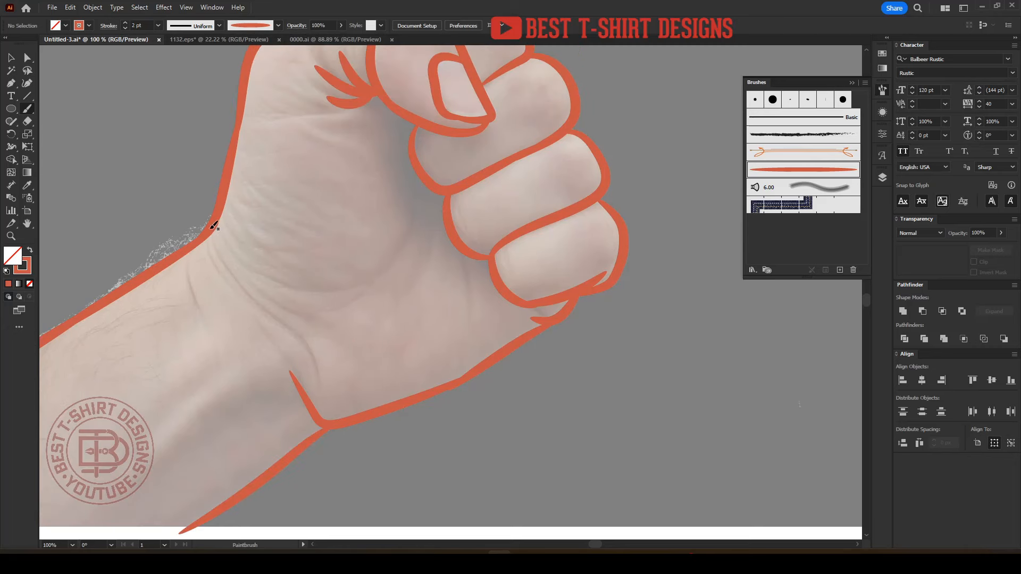
- Paint the long crease curving from the wrist across the thumb's base and a short crease on the wrist
{"action": "mouse_move", "coordinate": [226, 262]}
{"action": "left_mouse_down"}
{"action": "mouse_move", "coordinate": [307, 341]}
{"action": "mouse_move", "coordinate": [322, 379]}
{"action": "left_mouse_up"}
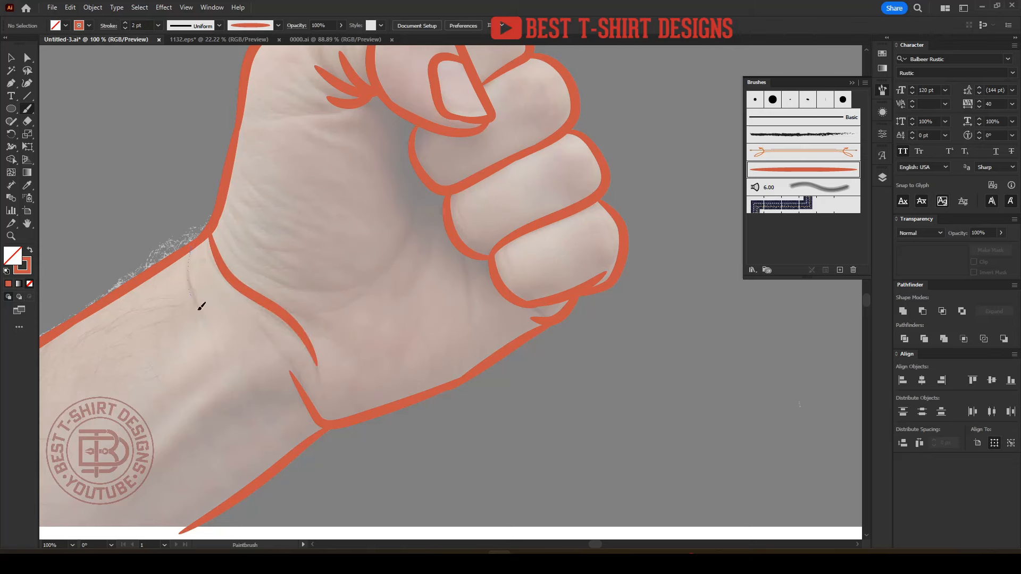
{"action": "left_click_drag", "start_coordinate": [200, 307], "coordinate": [202, 308]}
{"action": "scroll", "coordinate": [246, 243], "scroll_direction": "up", "scroll_amount": 3}
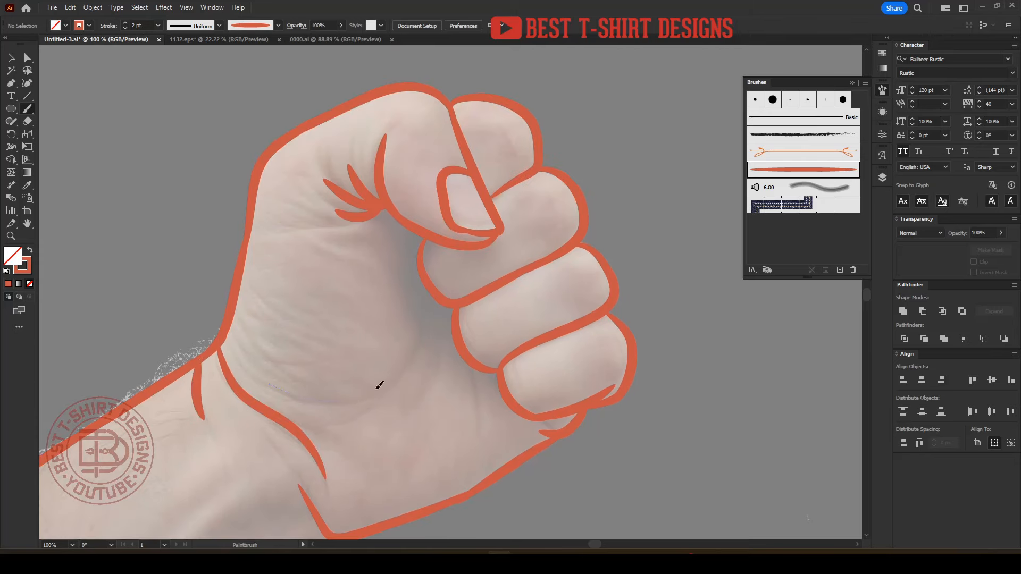
- Paint the curved crease under the thumb mound with its short branch and two creases below the curled fingers
{"action": "mouse_move", "coordinate": [378, 387]}
{"action": "left_mouse_down"}
{"action": "mouse_move", "coordinate": [402, 362]}
{"action": "mouse_move", "coordinate": [427, 296]}
{"action": "left_mouse_up"}
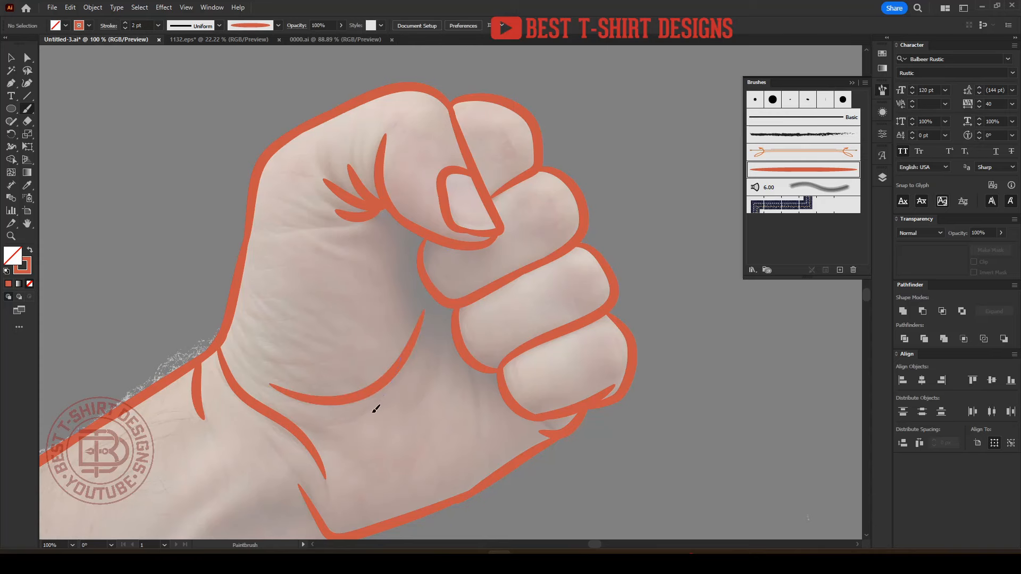
{"action": "left_click_drag", "start_coordinate": [376, 409], "coordinate": [358, 424]}
{"action": "scroll", "coordinate": [419, 335], "scroll_direction": "up", "scroll_amount": 2}
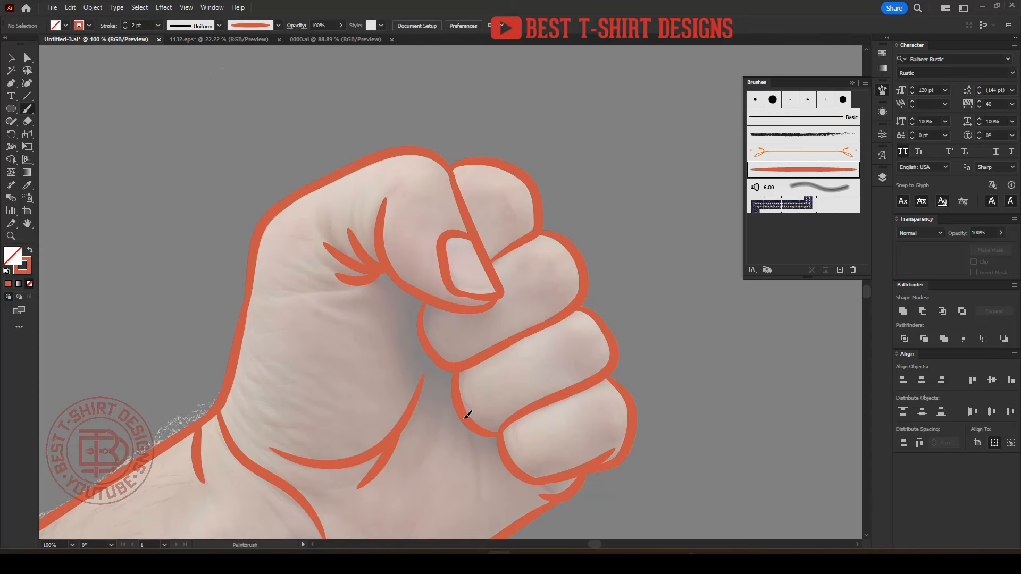
{"action": "left_click_drag", "start_coordinate": [488, 489], "coordinate": [456, 379]}
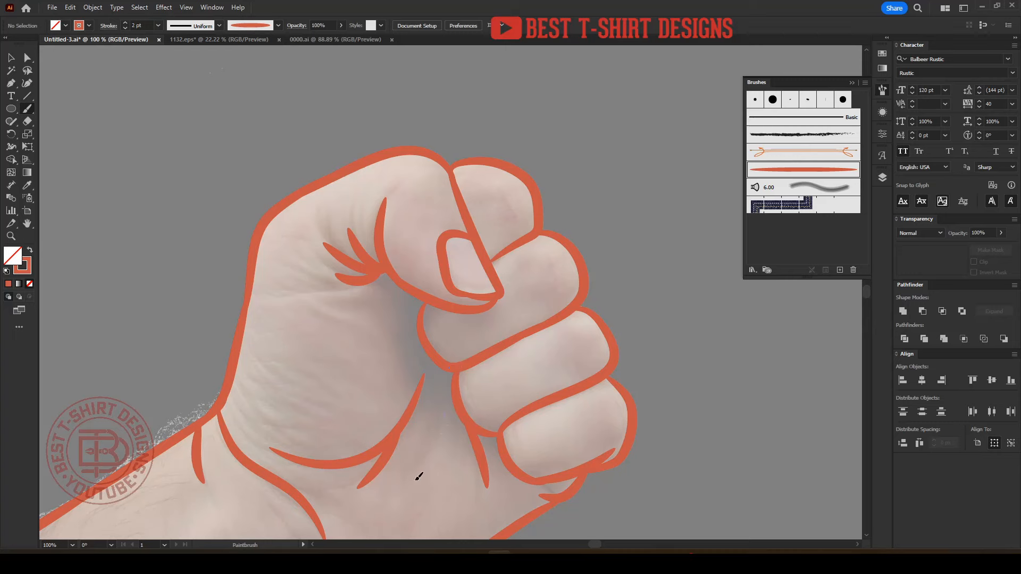
{"action": "scroll", "coordinate": [456, 385], "scroll_direction": "up", "scroll_amount": 2}
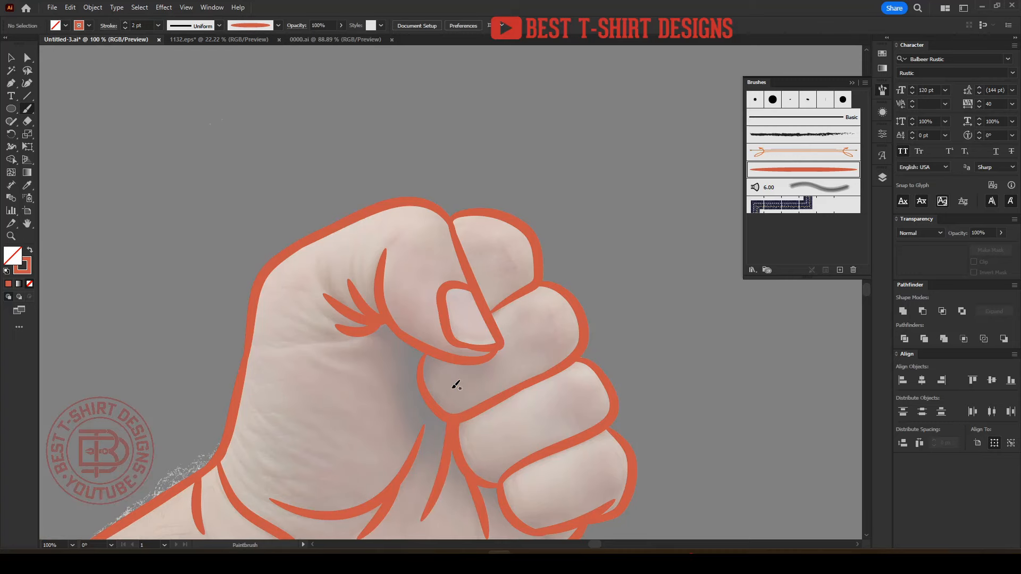
{"action": "scroll", "coordinate": [435, 264], "scroll_direction": "down", "scroll_amount": 2}
- Select all the painted fist strokes and move them off the photo to the empty area beside it
{"action": "key", "text": "v"}
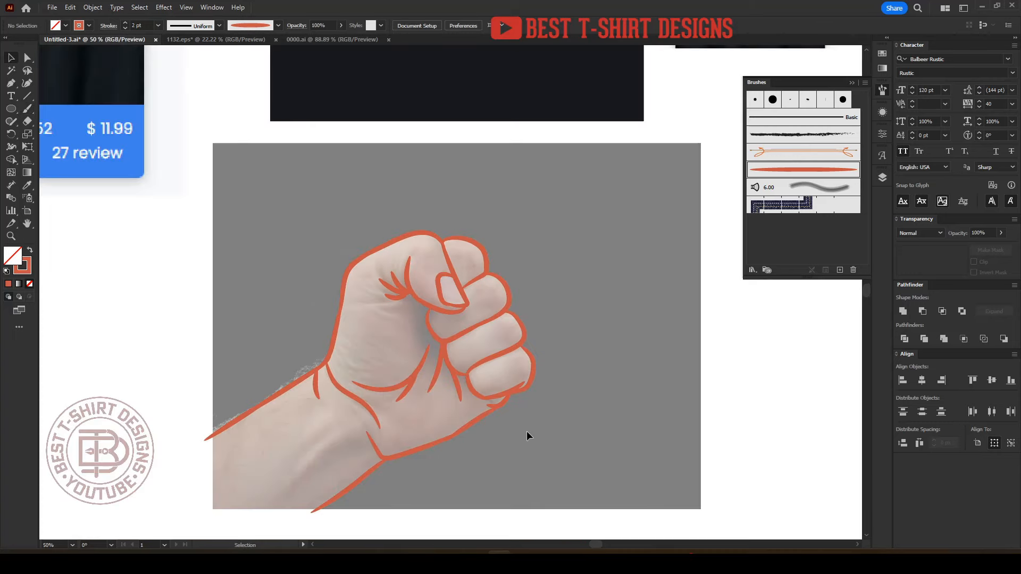
{"action": "scroll", "coordinate": [366, 319], "scroll_direction": "down", "scroll_amount": 1}
{"action": "left_click_drag", "start_coordinate": [218, 242], "coordinate": [181, 295]}
{"action": "left_click_drag", "start_coordinate": [246, 238], "coordinate": [532, 441]}
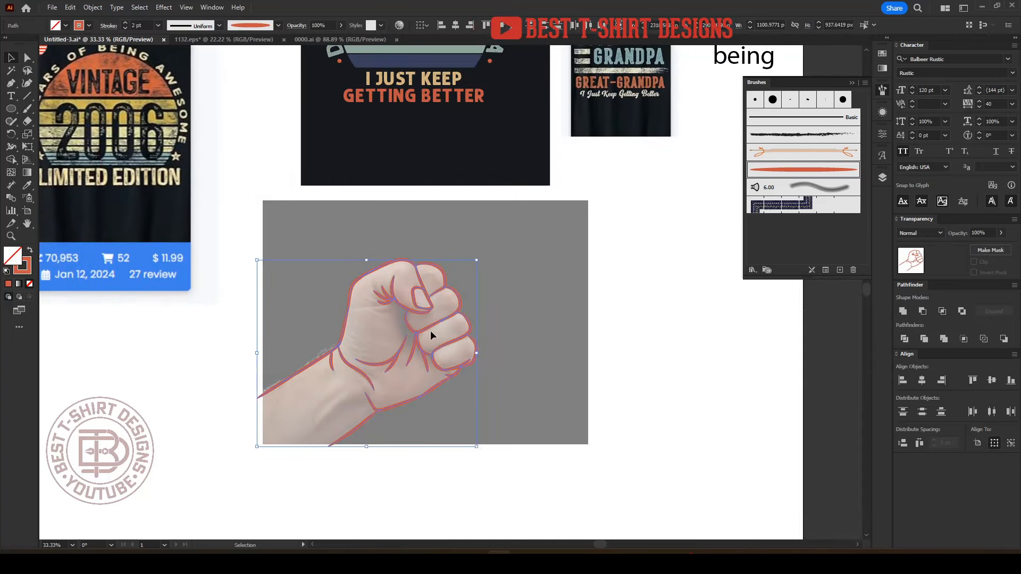
{"action": "left_click_drag", "start_coordinate": [431, 334], "coordinate": [716, 377]}
{"action": "left_click", "coordinate": [541, 451]}
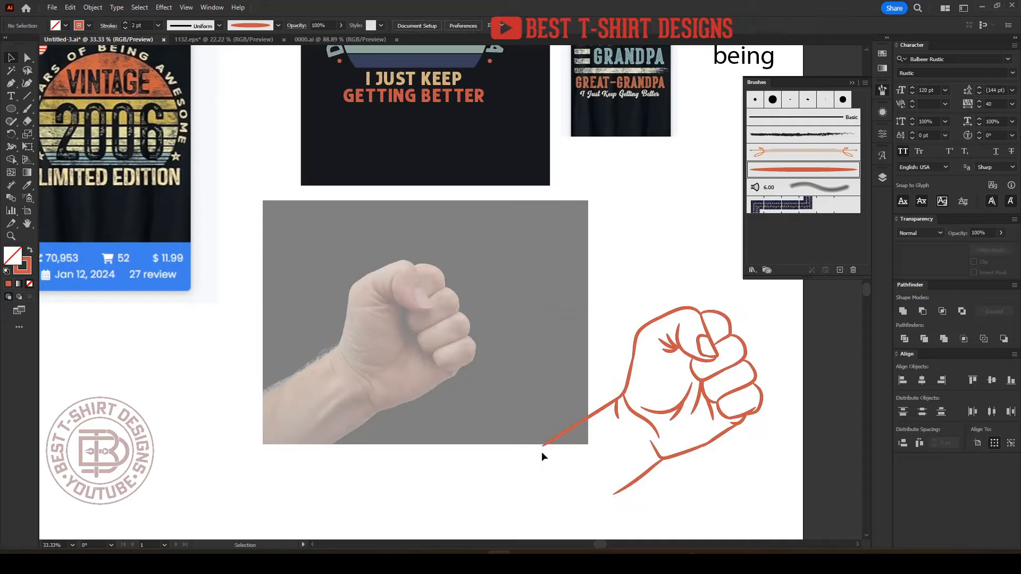
- Switch to the browser and search Bing images for "baby fist png"
{"action": "key", "text": "alt+Tab"}
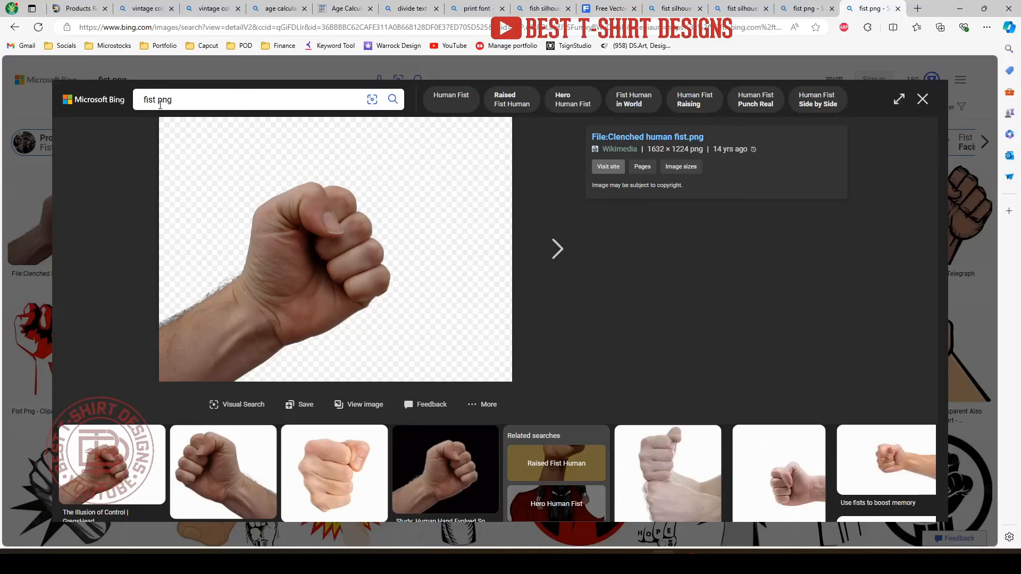
{"action": "left_click", "coordinate": [145, 100]}
{"action": "type", "text": "baby"}
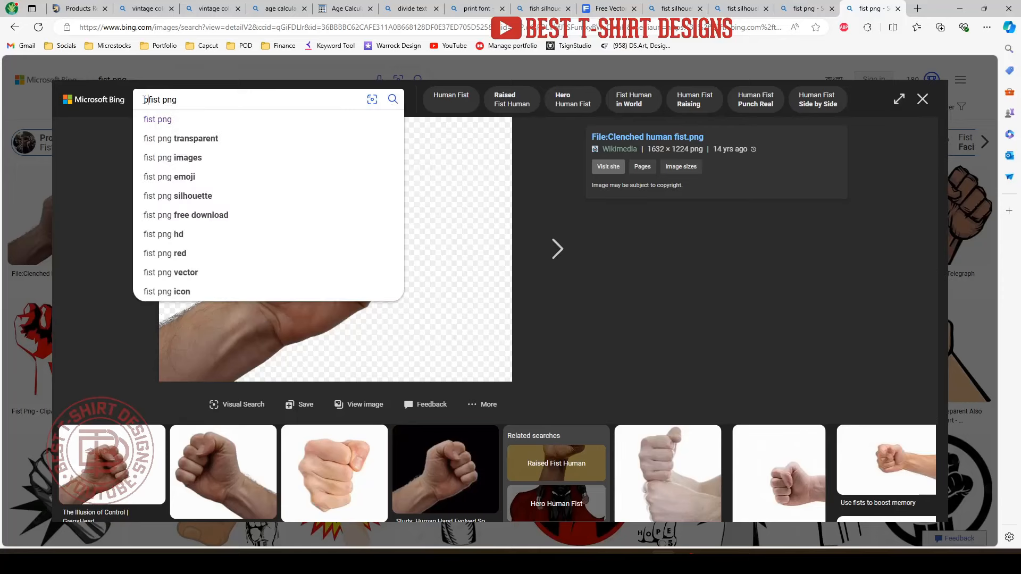
{"action": "key", "text": "Return"}
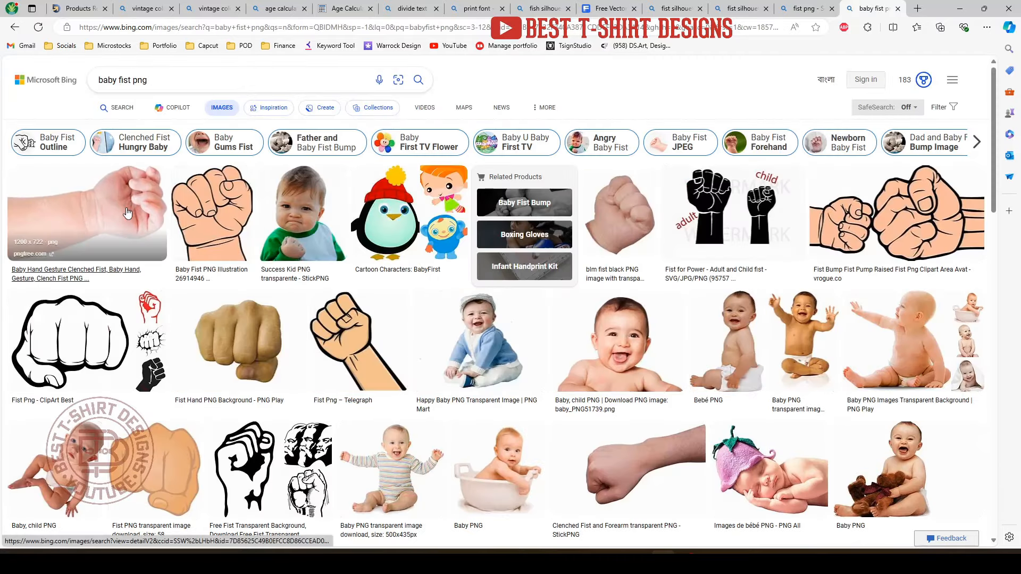
- Preview the cartoon fist bump image and look through the search results for a suitable baby fist reference
{"action": "left_click", "coordinate": [833, 221]}
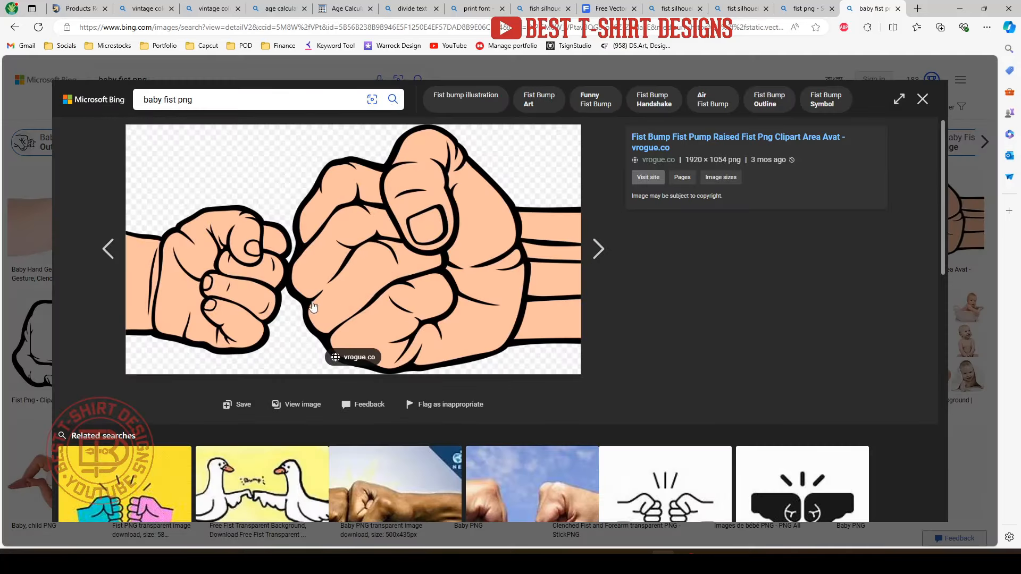
{"action": "key", "text": "Escape"}
{"action": "scroll", "coordinate": [625, 382], "scroll_direction": "down", "scroll_amount": 3}
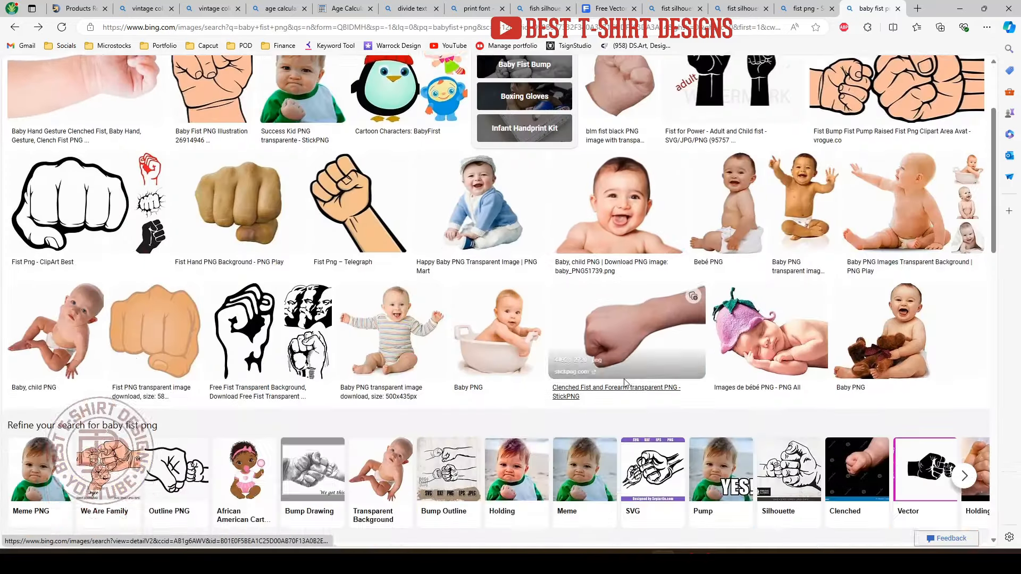
{"action": "scroll", "coordinate": [625, 382], "scroll_direction": "down", "scroll_amount": 4}
{"action": "scroll", "coordinate": [625, 385], "scroll_direction": "down", "scroll_amount": 6}
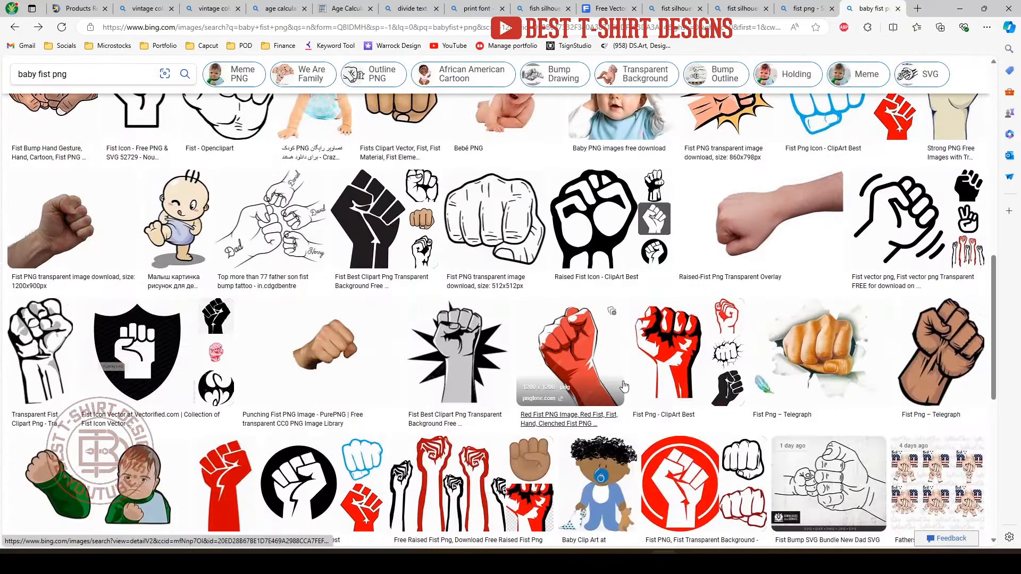
{"action": "scroll", "coordinate": [625, 386], "scroll_direction": "down", "scroll_amount": 4}
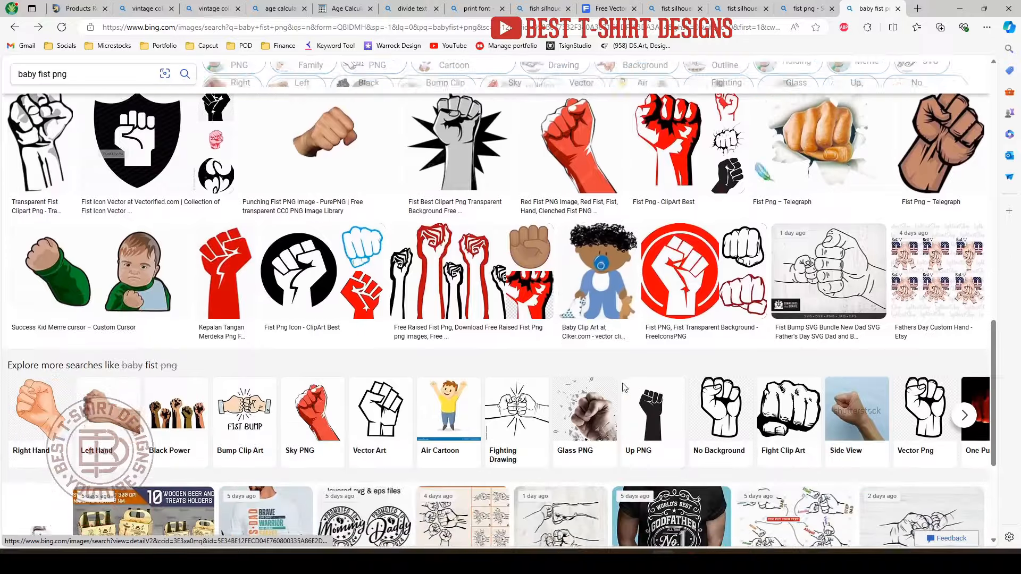
{"action": "scroll", "coordinate": [625, 388], "scroll_direction": "down", "scroll_amount": 3}
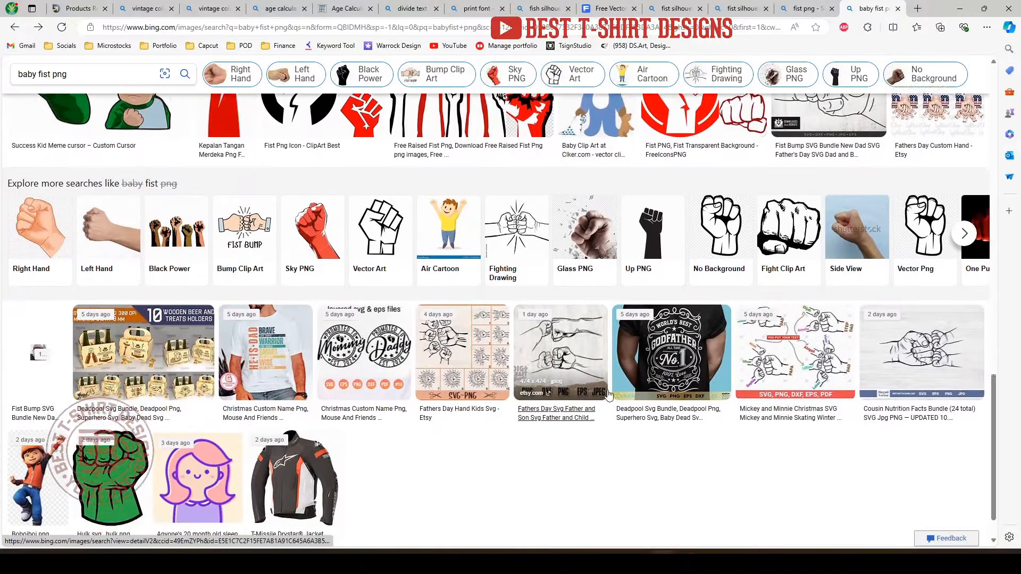
{"action": "scroll", "coordinate": [421, 400], "scroll_direction": "up", "scroll_amount": 1}
{"action": "scroll", "coordinate": [420, 400], "scroll_direction": "up", "scroll_amount": 5}
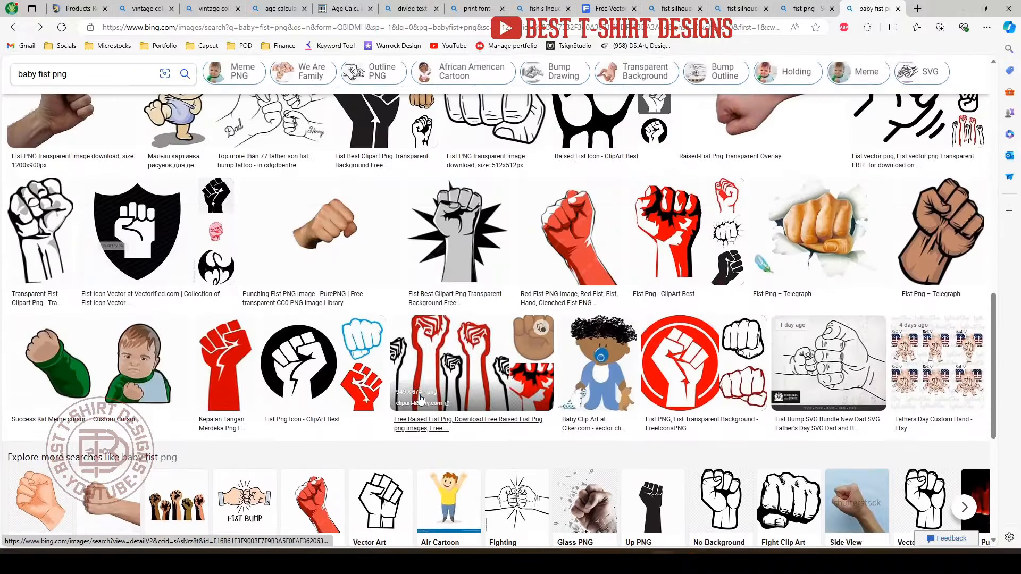
{"action": "scroll", "coordinate": [361, 375], "scroll_direction": "up", "scroll_amount": 10}
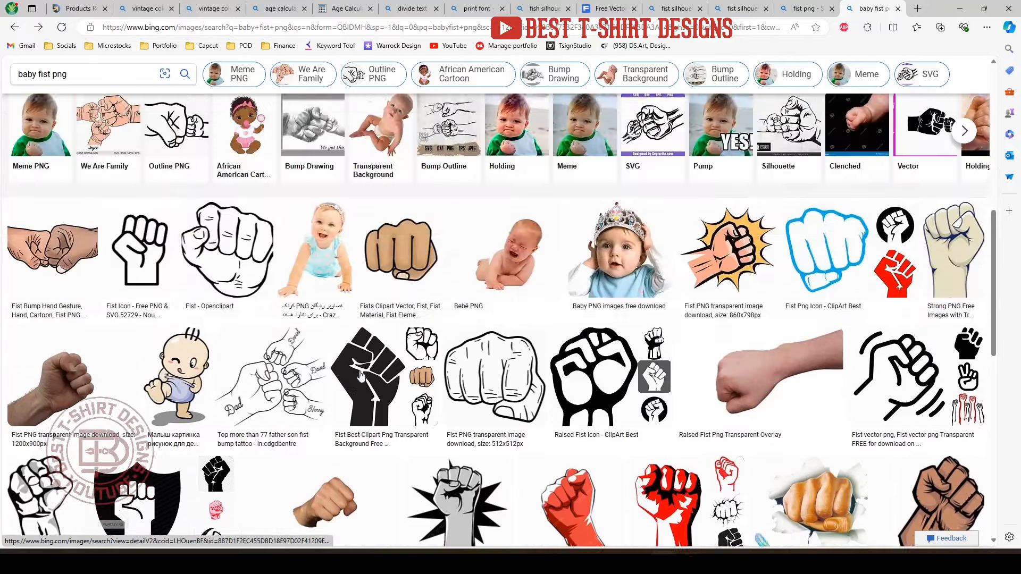
{"action": "scroll", "coordinate": [362, 375], "scroll_direction": "up", "scroll_amount": 3}
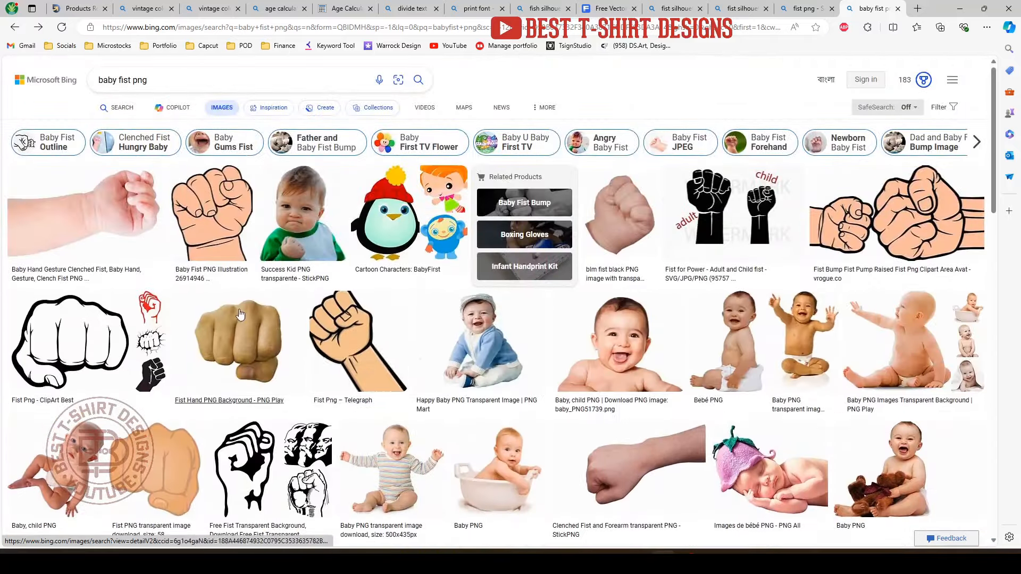
- Open the baby hand clenched fist result and examine its related images for a clearer fist photo
{"action": "left_click", "coordinate": [52, 210]}
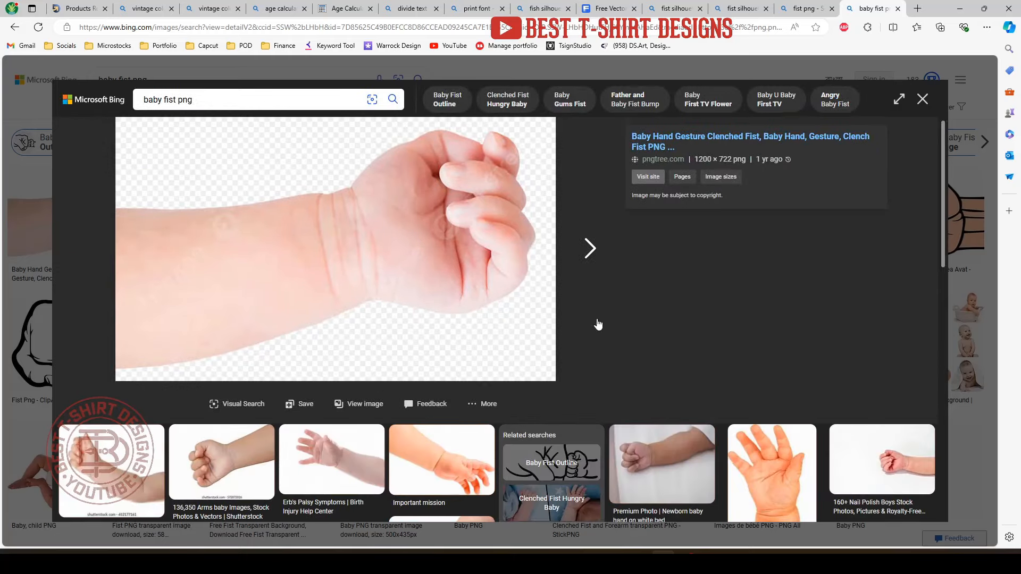
{"action": "scroll", "coordinate": [597, 323], "scroll_direction": "down", "scroll_amount": 2}
{"action": "scroll", "coordinate": [280, 411], "scroll_direction": "down", "scroll_amount": 1}
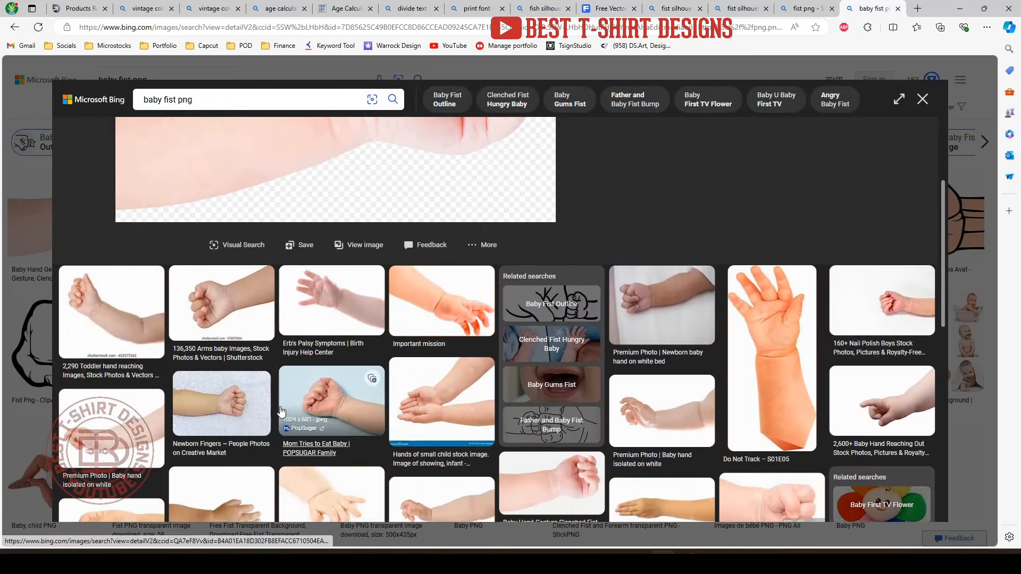
{"action": "scroll", "coordinate": [468, 404], "scroll_direction": "down", "scroll_amount": 2}
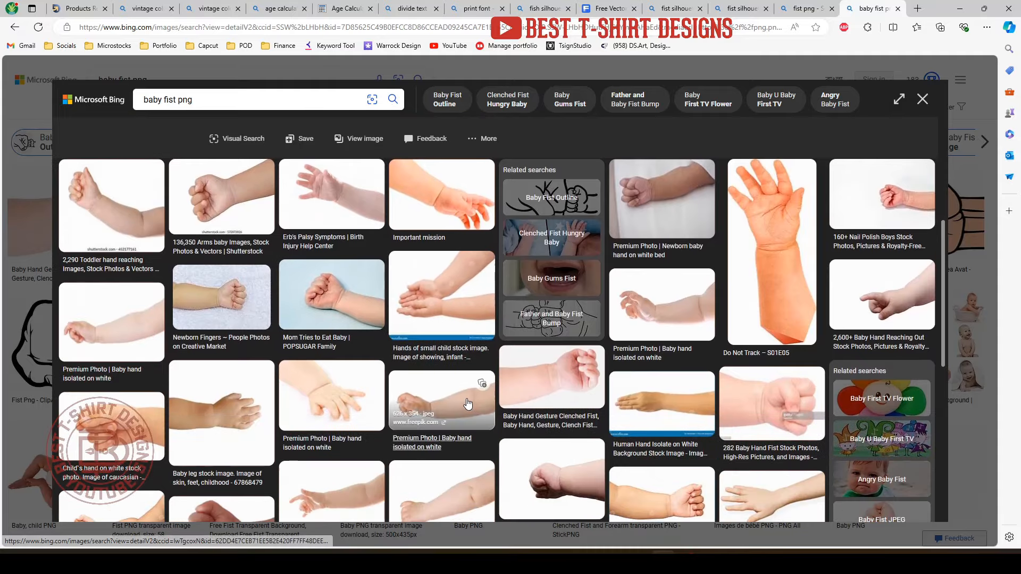
{"action": "scroll", "coordinate": [468, 404], "scroll_direction": "down", "scroll_amount": 3}
- Copy the dreamstime photo of a baby's fist and forearm and paste it into the Illustrator document
{"action": "left_click", "coordinate": [112, 370]}
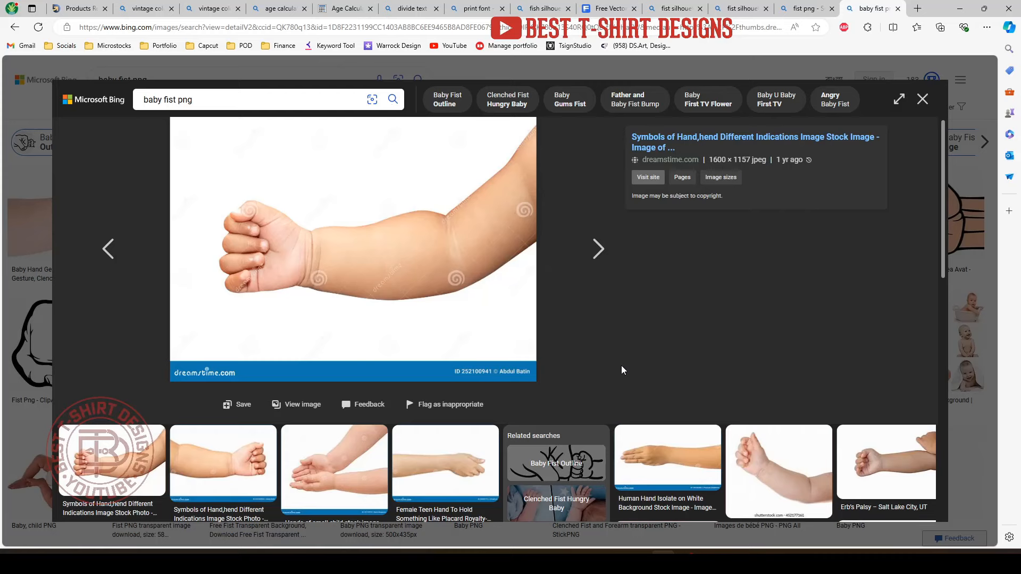
{"action": "right_click", "coordinate": [262, 231]}
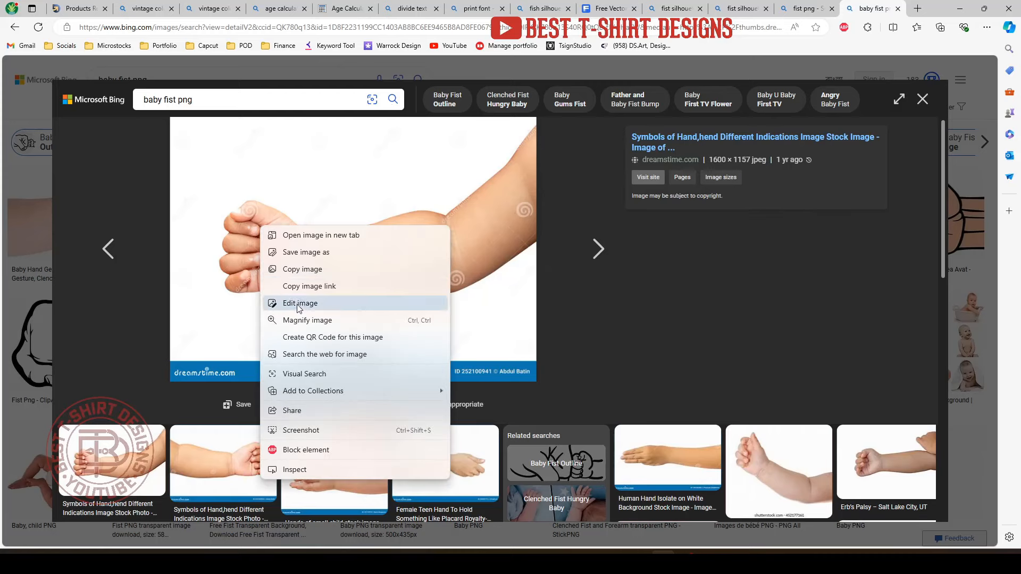
{"action": "left_click", "coordinate": [291, 268]}
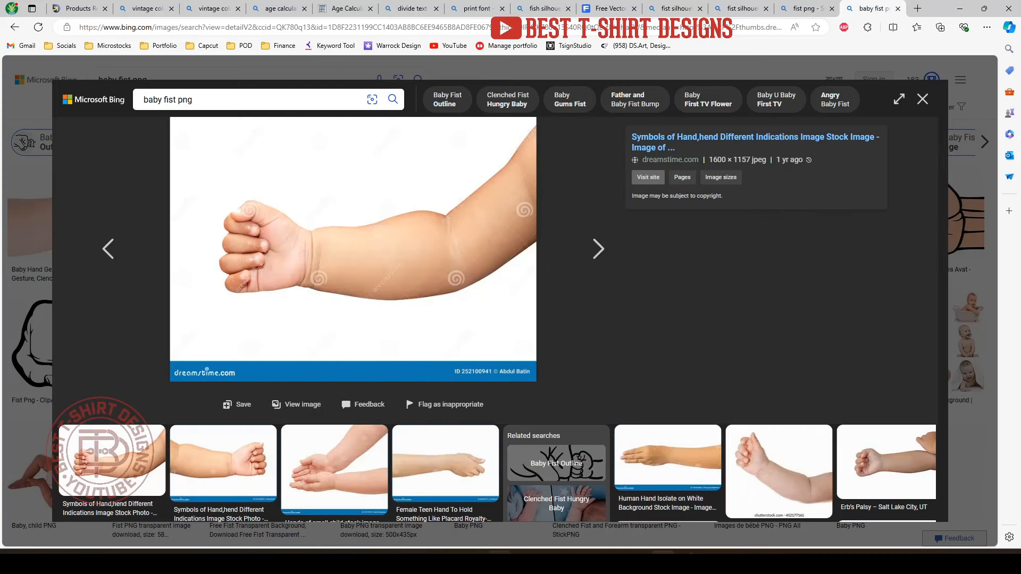
{"action": "left_click", "coordinate": [499, 553]}
{"action": "key", "text": "ctrl+v"}
{"action": "key", "text": "a"}
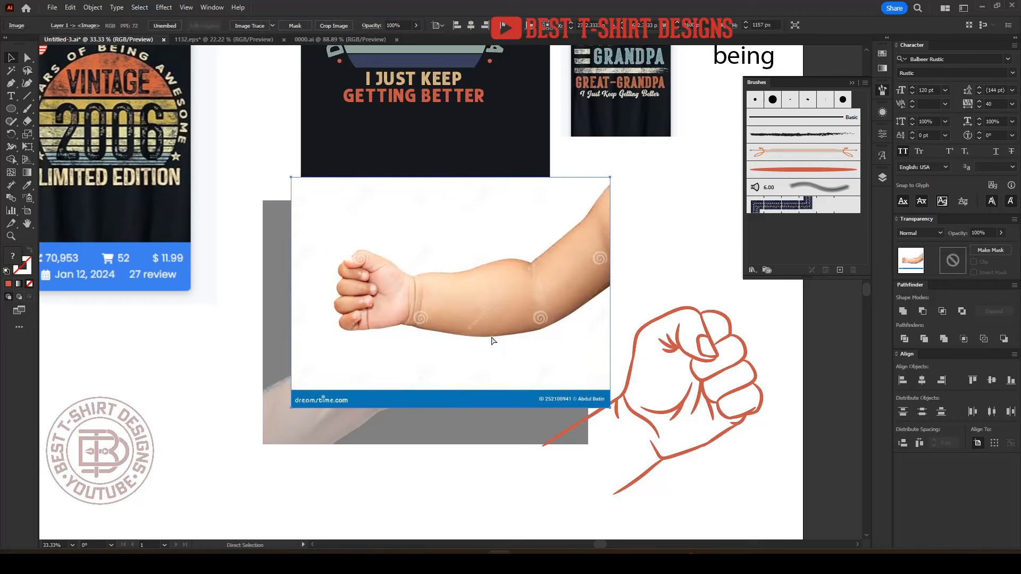
- Set the baby arm photo's opacity to 70% and move it below the adult fist photo
{"action": "key", "text": "v"}
{"action": "key", "text": "7"}
{"action": "scroll", "coordinate": [413, 279], "scroll_direction": "down", "scroll_amount": 1}
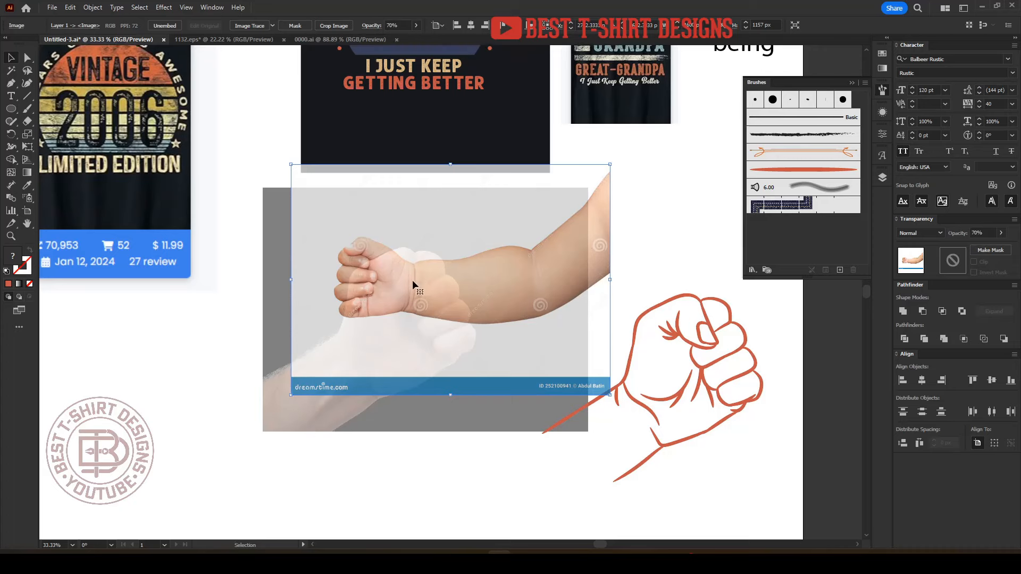
{"action": "scroll", "coordinate": [413, 280], "scroll_direction": "down", "scroll_amount": 4}
{"action": "left_click_drag", "start_coordinate": [413, 280], "coordinate": [398, 395]}
{"action": "scroll", "coordinate": [404, 397], "scroll_direction": "down", "scroll_amount": 4}
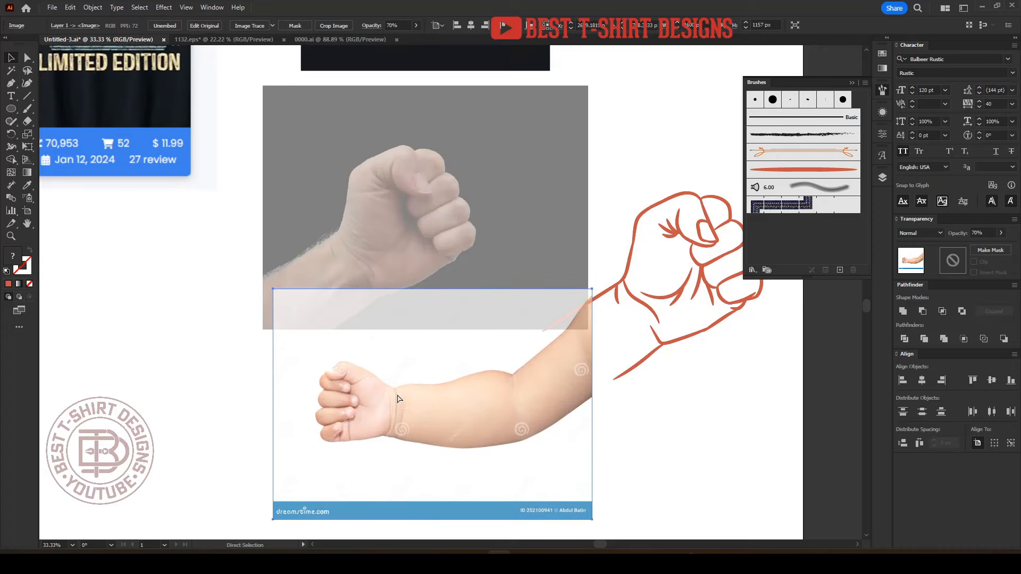
- Trace the baby forearm's upper edge to the wrist with the Paintbrush using the Art Brush 1 stroke
{"action": "key", "text": "ctrl+shift+a"}
{"action": "left_click", "coordinate": [803, 170]}
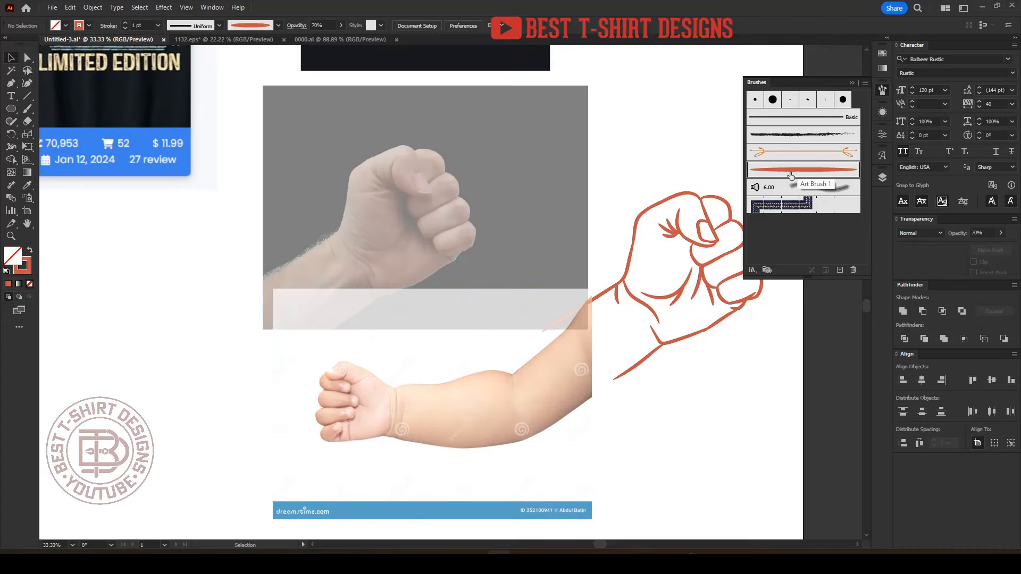
{"action": "key", "text": "b"}
{"action": "scroll", "coordinate": [394, 391], "scroll_direction": "up", "scroll_amount": 6, "text": "alt"}
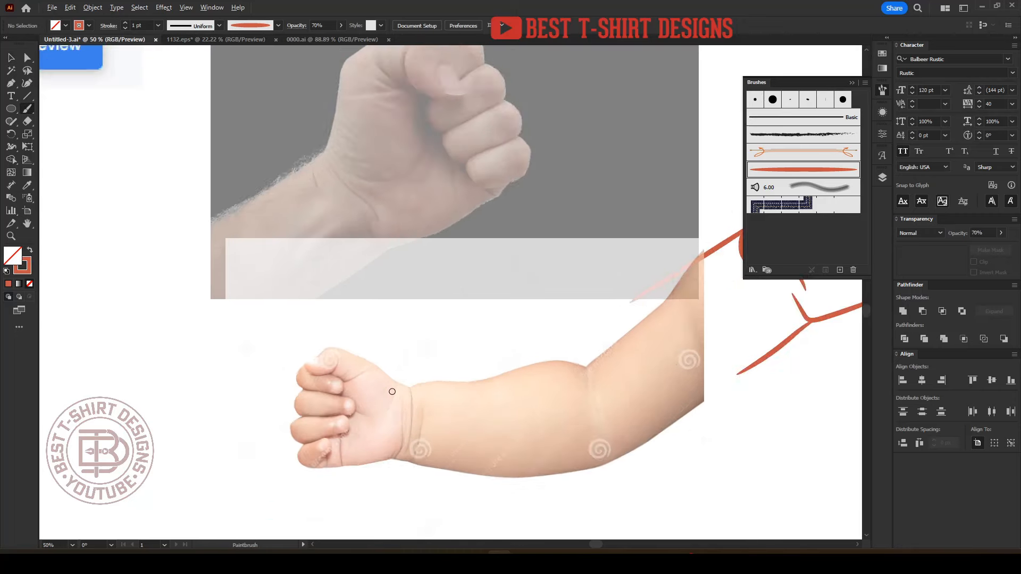
{"action": "left_click_drag", "start_coordinate": [616, 355], "coordinate": [568, 359]}
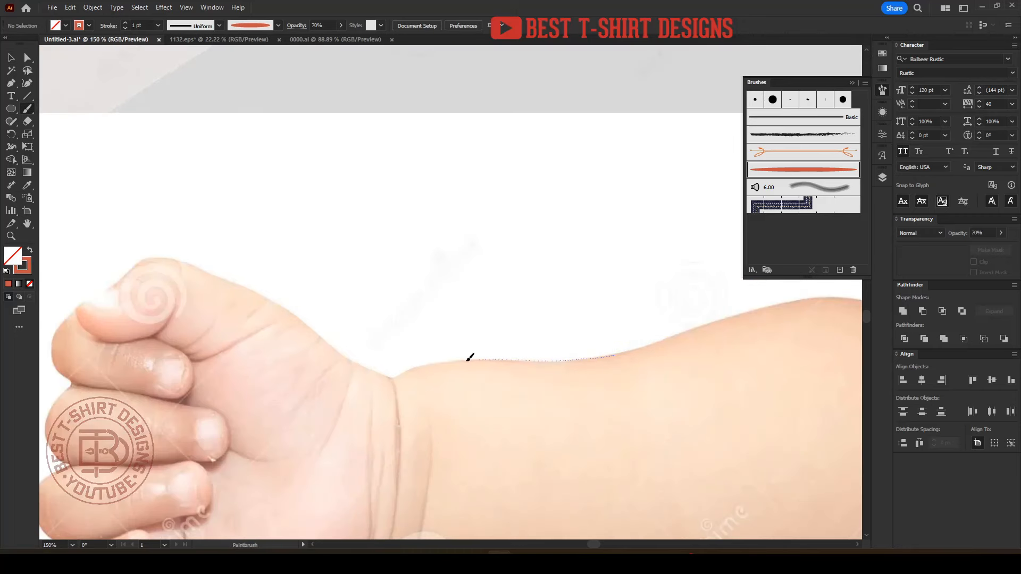
{"action": "left_click_drag", "start_coordinate": [361, 356], "coordinate": [359, 359]}
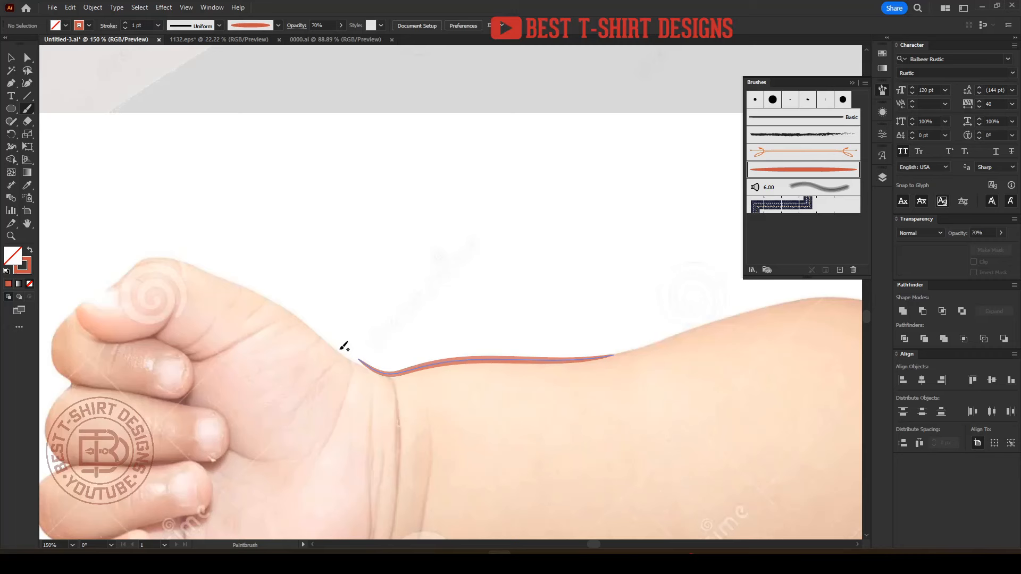
- Set the new forearm stroke's opacity to 100% and deselect it
{"action": "key", "text": "v"}
{"action": "left_click", "coordinate": [426, 366]}
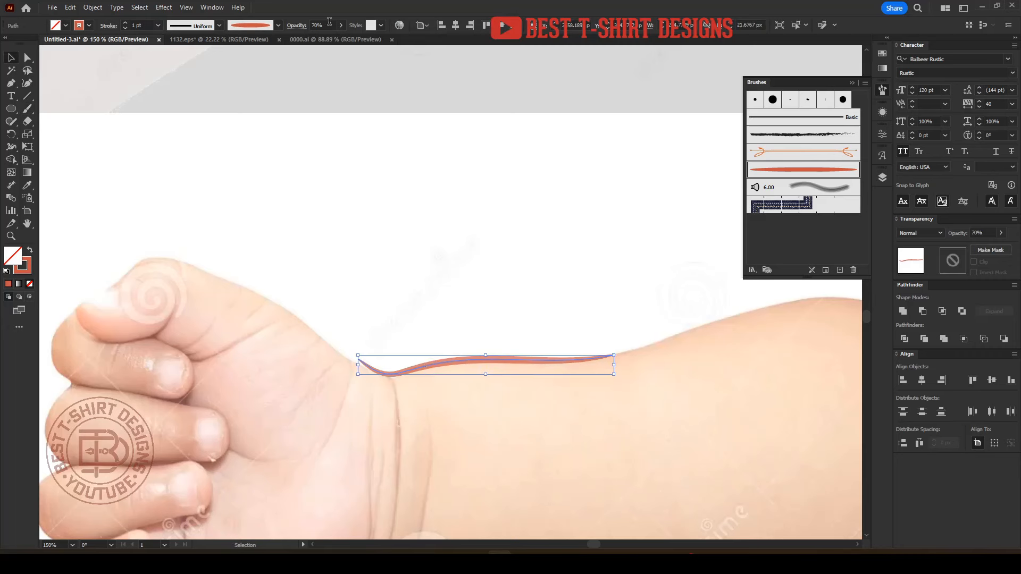
{"action": "scroll", "coordinate": [330, 21], "scroll_direction": "up", "scroll_amount": 3}
{"action": "left_click", "coordinate": [434, 270]}
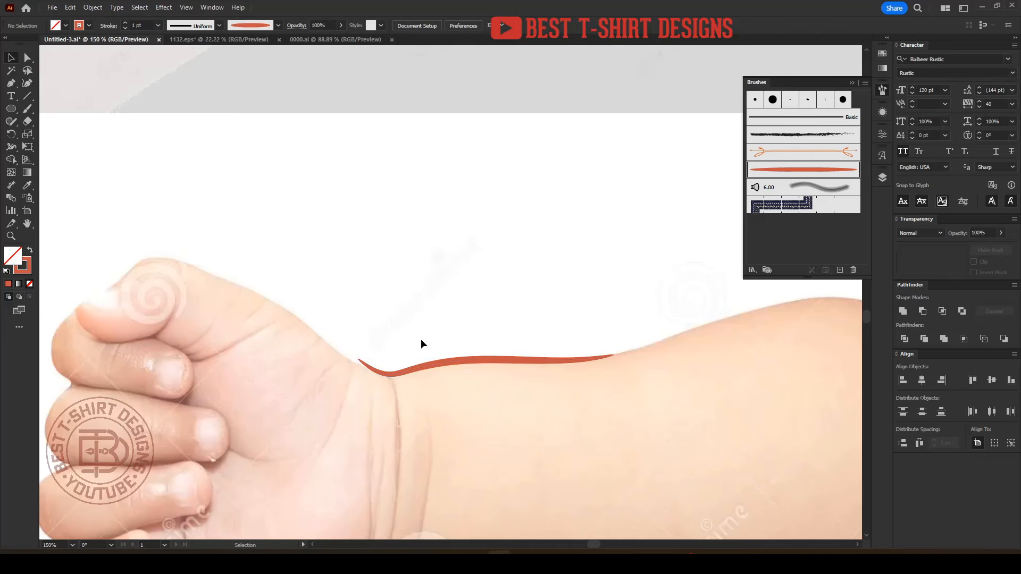
- Trace the baby hand's upper edge from the wrist over the thumb, including the thumb's underside and nail, with the Paintbrush
{"action": "key", "text": "b"}
{"action": "left_click_drag", "start_coordinate": [186, 264], "coordinate": [198, 268]}
{"action": "left_click_drag", "start_coordinate": [250, 286], "coordinate": [454, 305]}
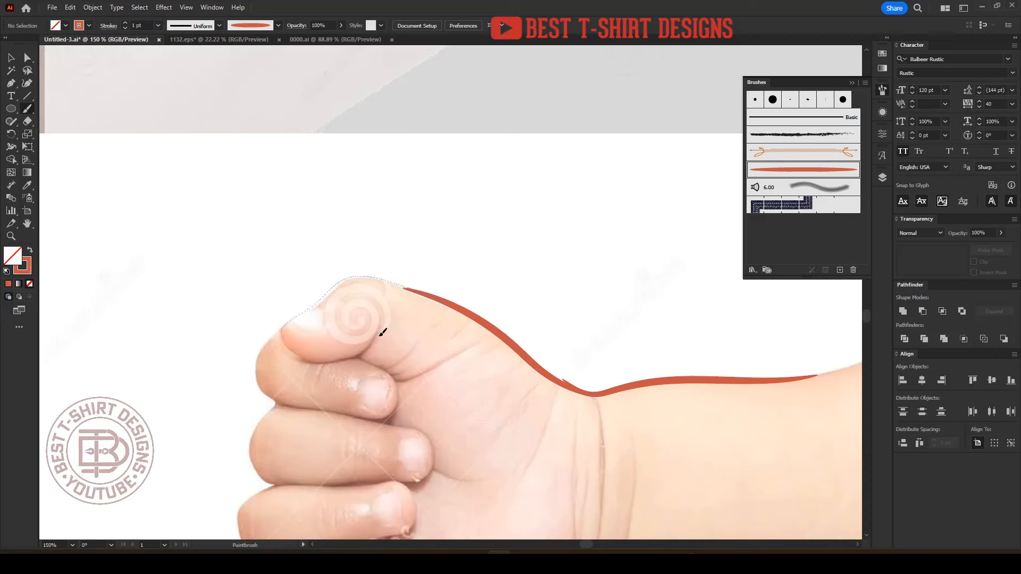
{"action": "left_click_drag", "start_coordinate": [383, 332], "coordinate": [377, 337]}
{"action": "mouse_move", "coordinate": [288, 324]}
{"action": "left_mouse_down"}
{"action": "mouse_move", "coordinate": [313, 329]}
{"action": "mouse_move", "coordinate": [332, 305]}
{"action": "mouse_move", "coordinate": [322, 298]}
{"action": "left_mouse_up"}
{"action": "scroll", "coordinate": [426, 358], "scroll_direction": "down", "scroll_amount": 5}
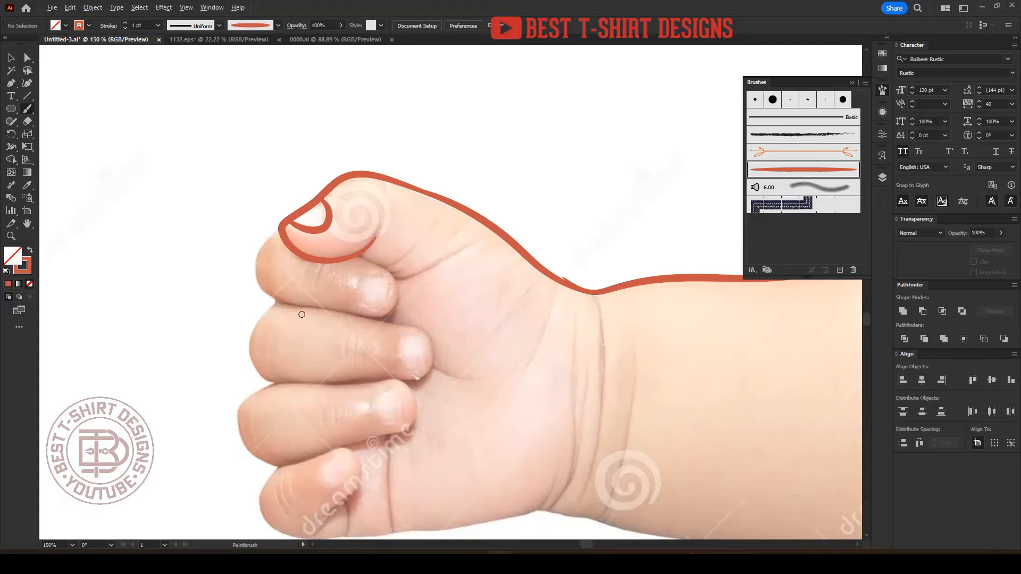
{"action": "scroll", "coordinate": [302, 314], "scroll_direction": "down", "scroll_amount": 3}
{"action": "scroll", "coordinate": [302, 314], "scroll_direction": "down", "scroll_amount": 2}
{"action": "scroll", "coordinate": [557, 347], "scroll_direction": "up", "scroll_amount": 2}
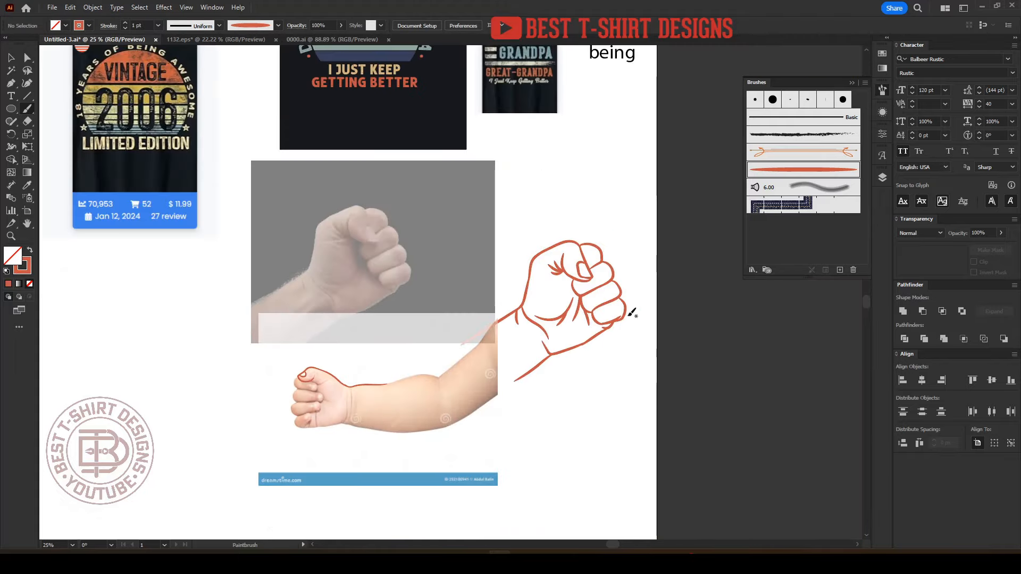
{"action": "scroll", "coordinate": [351, 378], "scroll_direction": "up", "scroll_amount": 8}
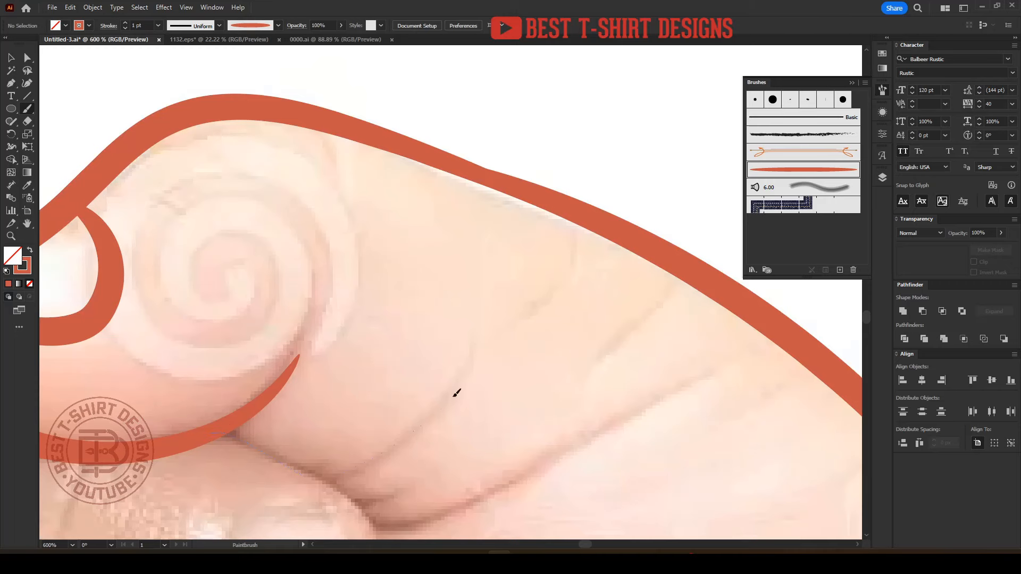
{"action": "left_click_drag", "start_coordinate": [454, 396], "coordinate": [444, 406]}
{"action": "left_click_drag", "start_coordinate": [322, 491], "coordinate": [431, 480]}
{"action": "scroll", "coordinate": [524, 420], "scroll_direction": "down", "scroll_amount": 2}
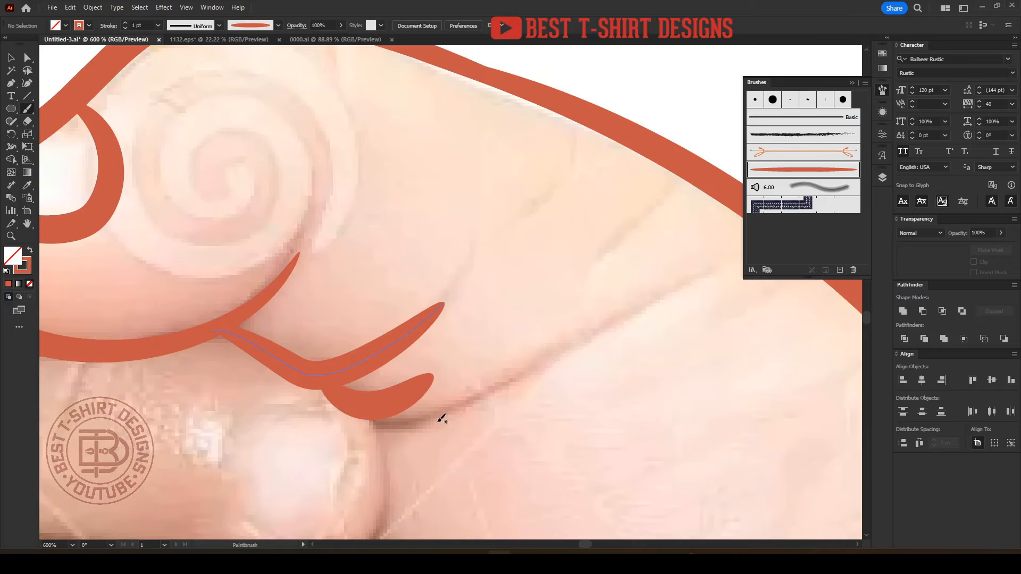
{"action": "key", "text": "ctrl+z"}
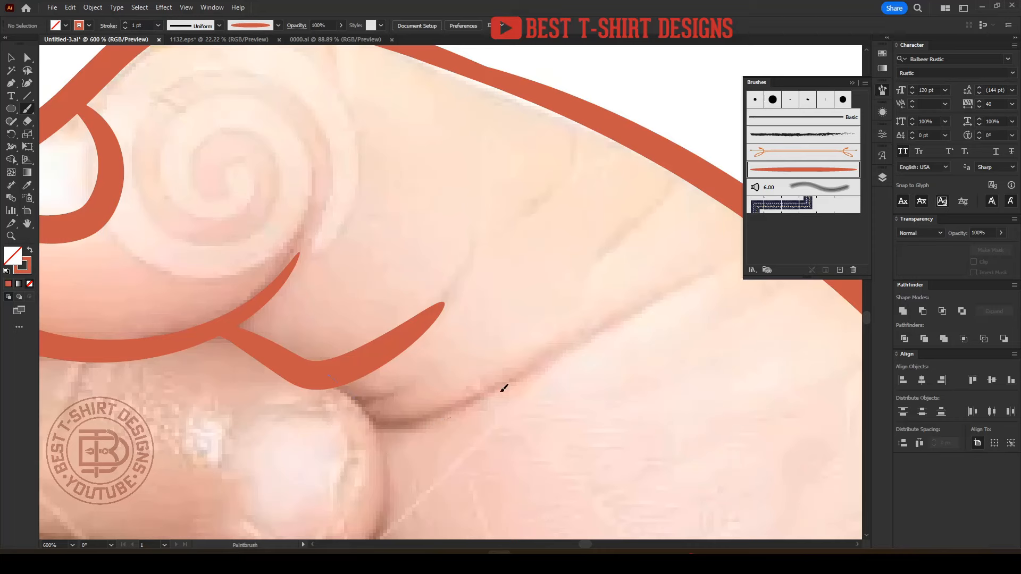
{"action": "left_click_drag", "start_coordinate": [501, 391], "coordinate": [547, 365]}
{"action": "scroll", "coordinate": [600, 340], "scroll_direction": "down", "scroll_amount": 3}
{"action": "scroll", "coordinate": [516, 380], "scroll_direction": "up", "scroll_amount": 1}
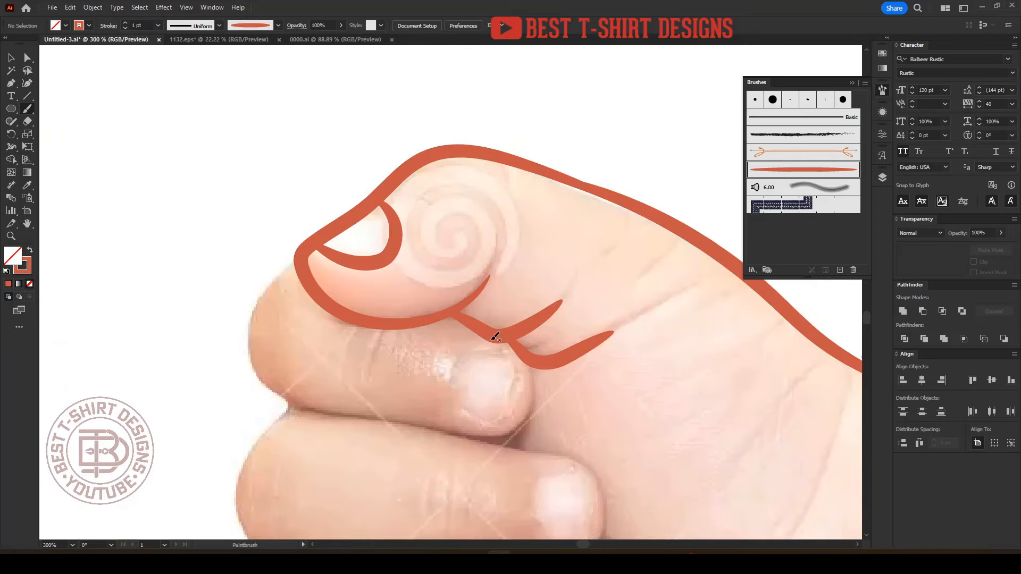
{"action": "key", "text": "ctrl+z"}
{"action": "key", "text": "ctrl+z"}
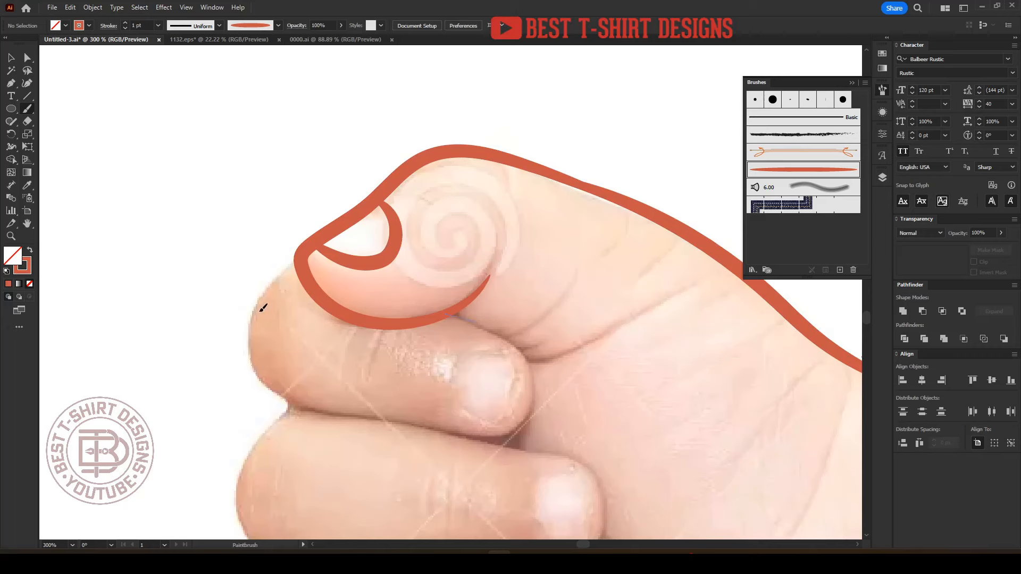
- Trace the outline of the baby's index finger and its fingernail with the Paintbrush
{"action": "left_click_drag", "start_coordinate": [301, 261], "coordinate": [311, 252]}
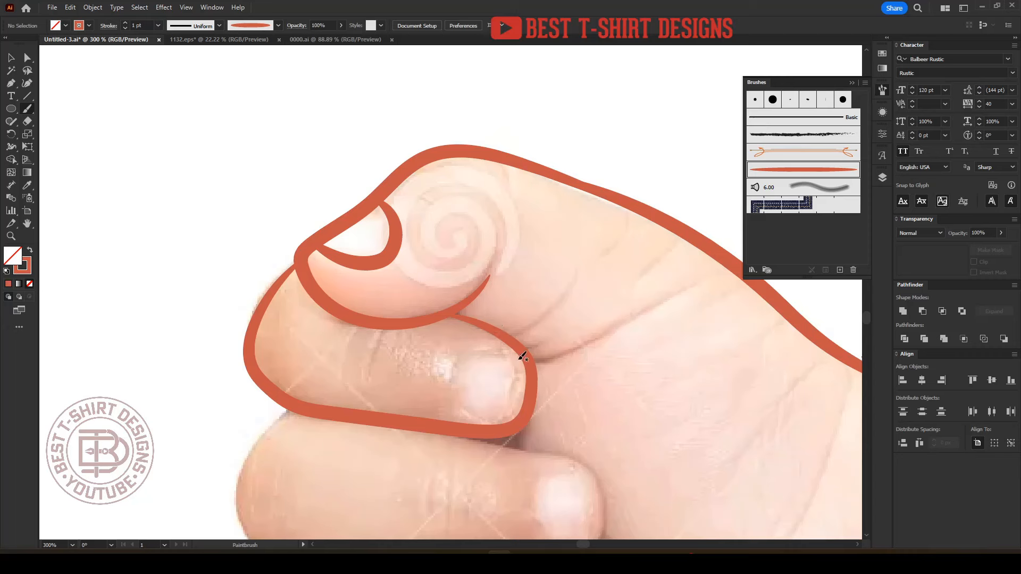
{"action": "left_click_drag", "start_coordinate": [512, 361], "coordinate": [499, 414]}
{"action": "mouse_move", "coordinate": [484, 348]}
{"action": "left_mouse_down"}
{"action": "mouse_move", "coordinate": [513, 351]}
{"action": "mouse_move", "coordinate": [508, 379]}
{"action": "mouse_move", "coordinate": [506, 357]}
{"action": "mouse_move", "coordinate": [484, 347]}
{"action": "left_mouse_up"}
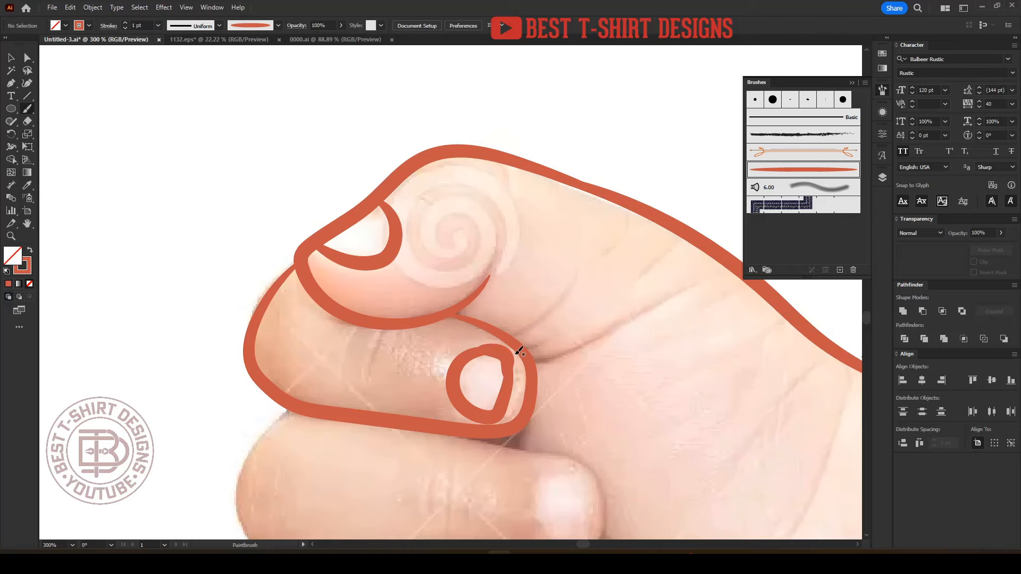
{"action": "scroll", "coordinate": [515, 353], "scroll_direction": "up", "scroll_amount": 2}
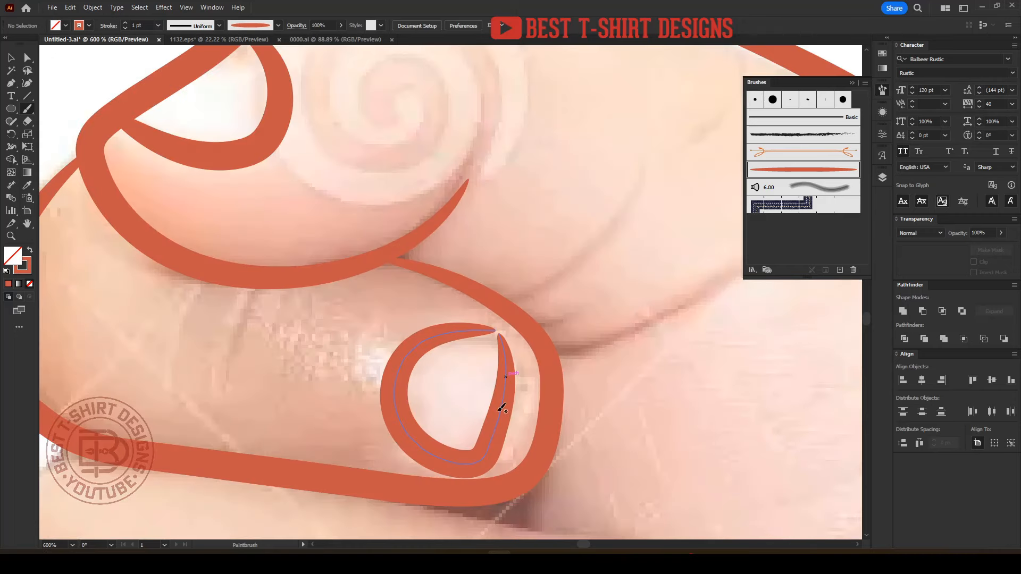
{"action": "left_click_drag", "start_coordinate": [472, 328], "coordinate": [471, 329]}
{"action": "scroll", "coordinate": [470, 329], "scroll_direction": "down", "scroll_amount": 2}
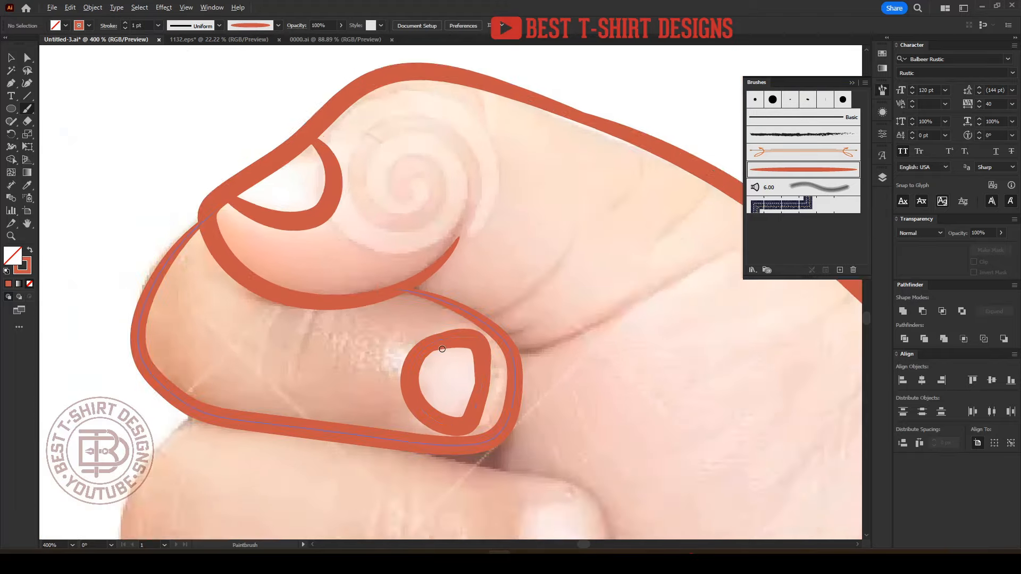
- Trace the full outline of the baby's middle finger below the index finger
{"action": "scroll", "coordinate": [470, 319], "scroll_direction": "down", "scroll_amount": 3}
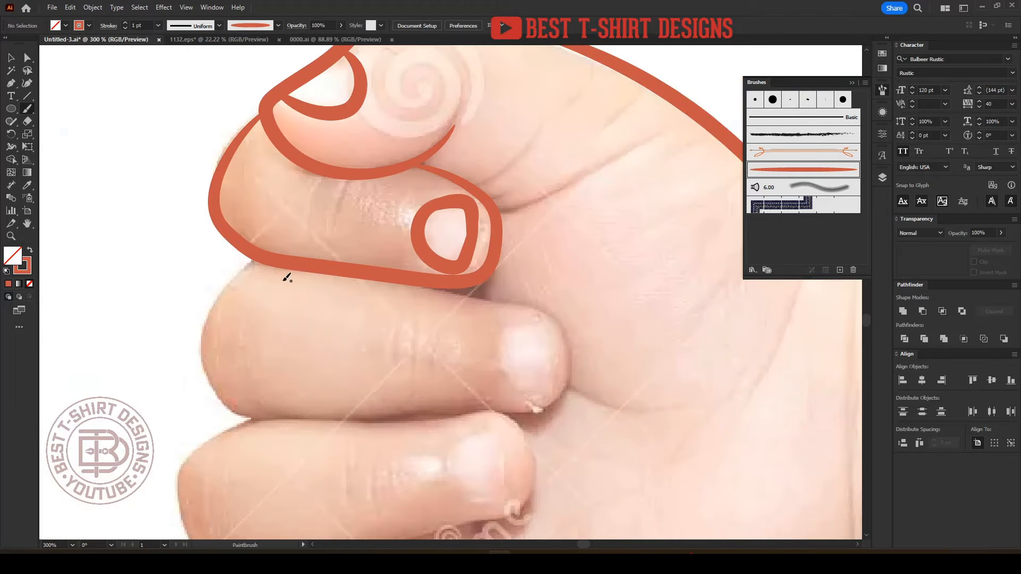
{"action": "mouse_move", "coordinate": [274, 255]}
{"action": "left_mouse_down"}
{"action": "mouse_move", "coordinate": [251, 264]}
{"action": "mouse_move", "coordinate": [216, 296]}
{"action": "left_mouse_up"}
{"action": "left_click_drag", "start_coordinate": [236, 414], "coordinate": [319, 416]}
{"action": "left_click_drag", "start_coordinate": [540, 412], "coordinate": [574, 384]}
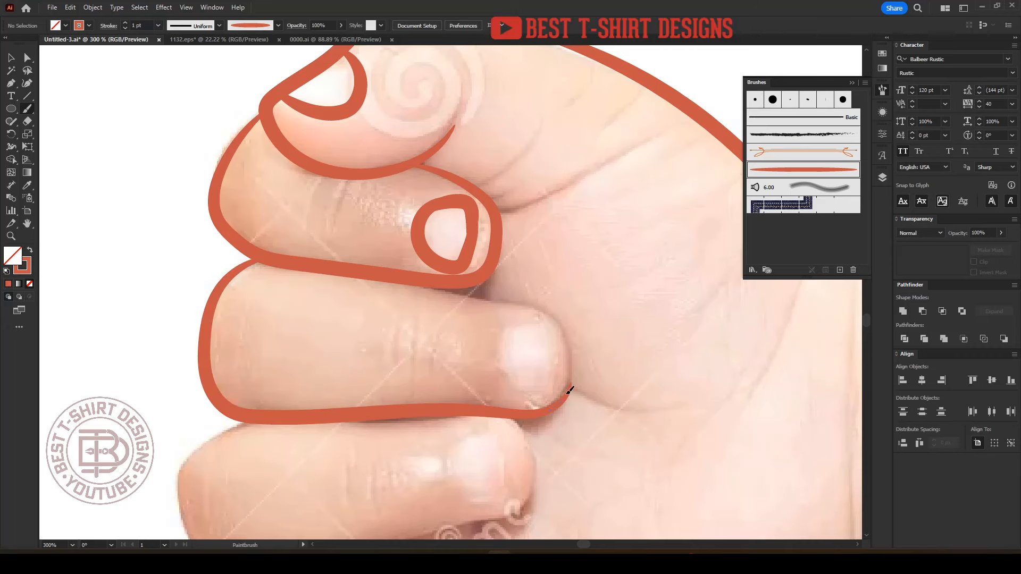
{"action": "left_click_drag", "start_coordinate": [405, 282], "coordinate": [358, 276]}
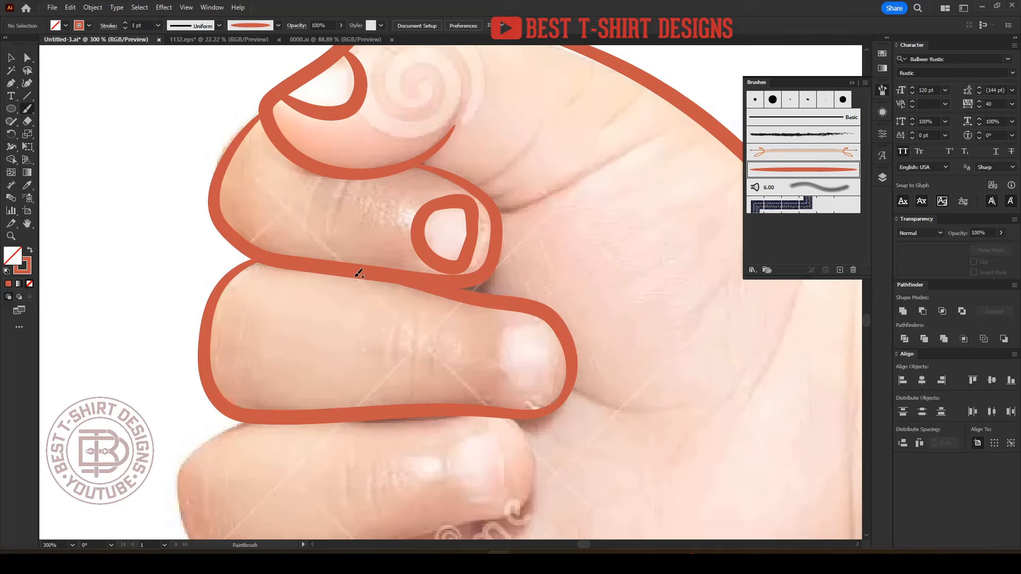
{"action": "scroll", "coordinate": [337, 332], "scroll_direction": "down", "scroll_amount": 3}
{"action": "left_click_drag", "start_coordinate": [321, 464], "coordinate": [375, 466]}
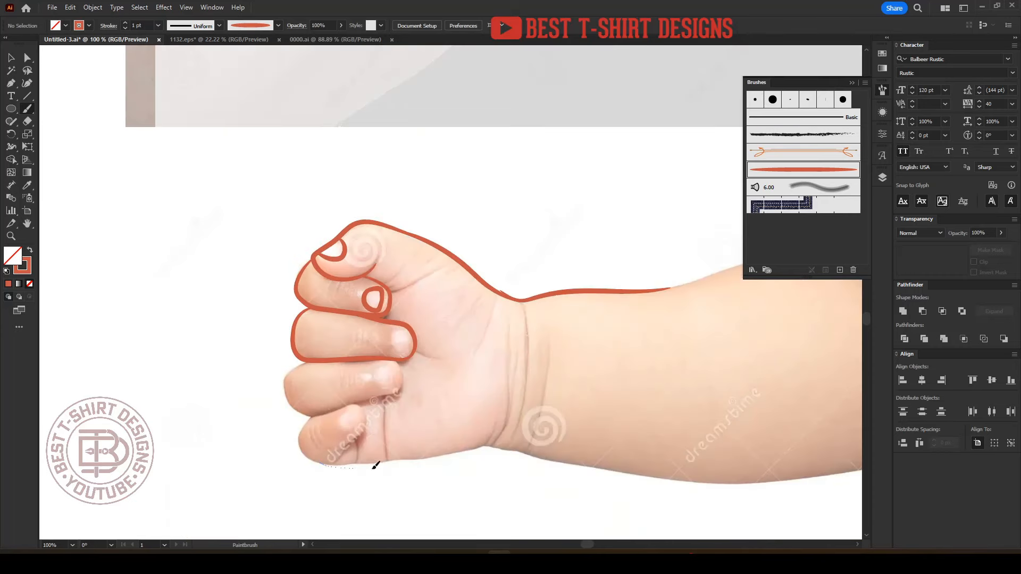
{"action": "left_click_drag", "start_coordinate": [748, 467], "coordinate": [807, 472]}
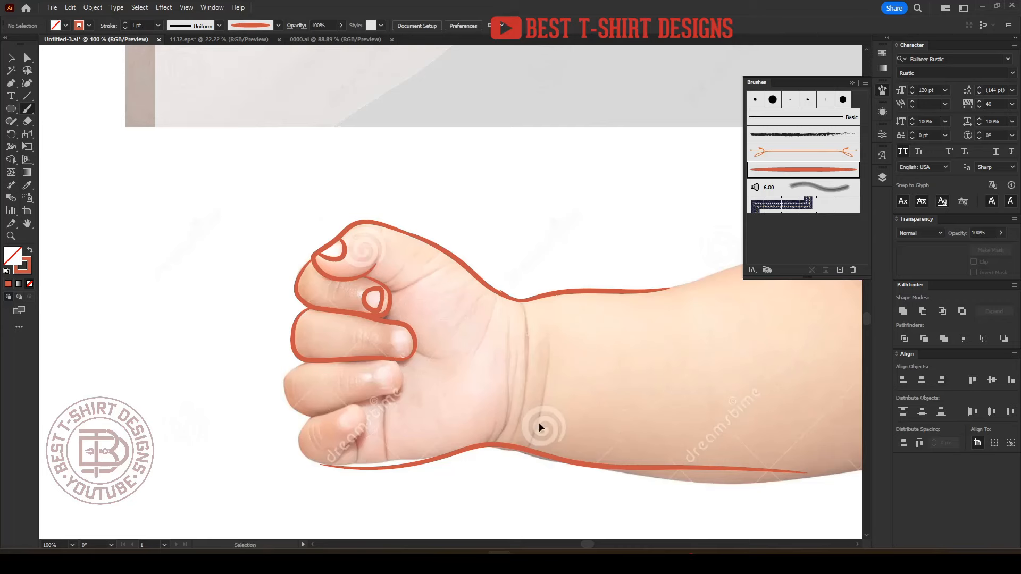
{"action": "key", "text": "ctrl+z"}
- Trace the full outline of the baby's ring finger below the middle finger
{"action": "scroll", "coordinate": [381, 353], "scroll_direction": "up", "scroll_amount": 1}
{"action": "scroll", "coordinate": [382, 352], "scroll_direction": "up", "scroll_amount": 2}
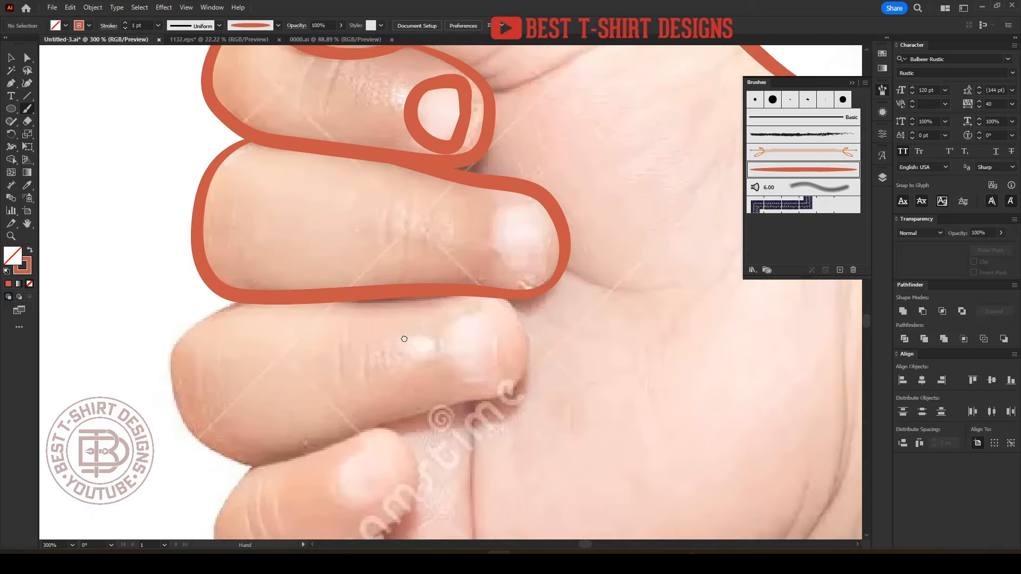
{"action": "left_click_drag", "start_coordinate": [254, 293], "coordinate": [196, 330]}
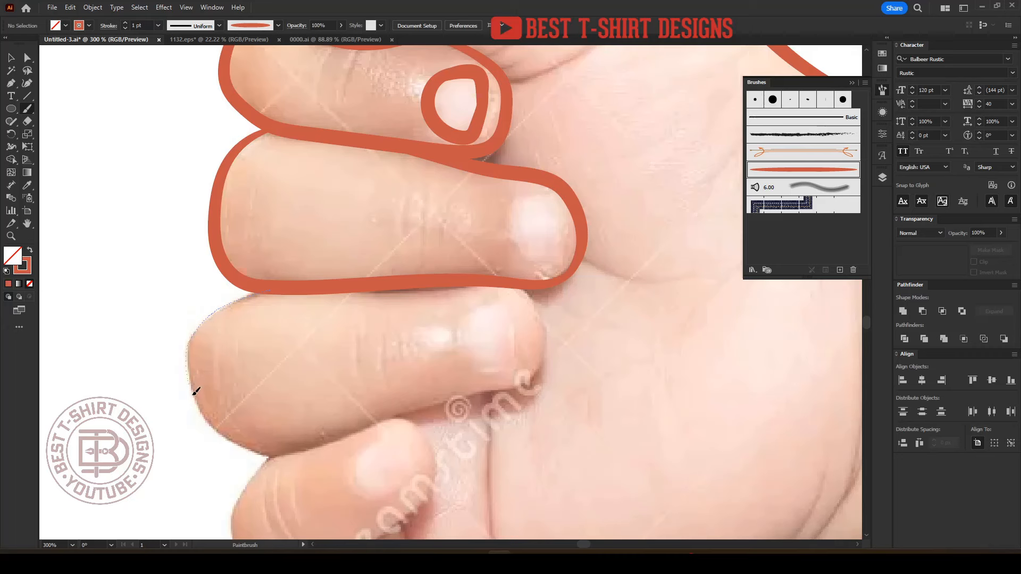
{"action": "left_click_drag", "start_coordinate": [342, 435], "coordinate": [386, 415]}
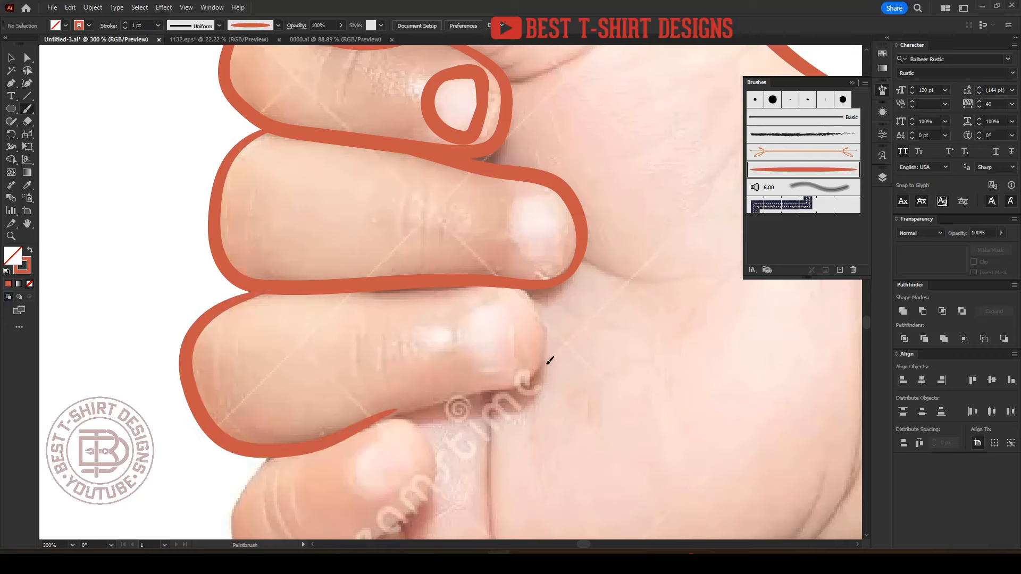
{"action": "mouse_move", "coordinate": [550, 360]}
{"action": "left_mouse_down"}
{"action": "mouse_move", "coordinate": [546, 321]}
{"action": "mouse_move", "coordinate": [531, 295]}
{"action": "mouse_move", "coordinate": [503, 283]}
{"action": "left_mouse_up"}
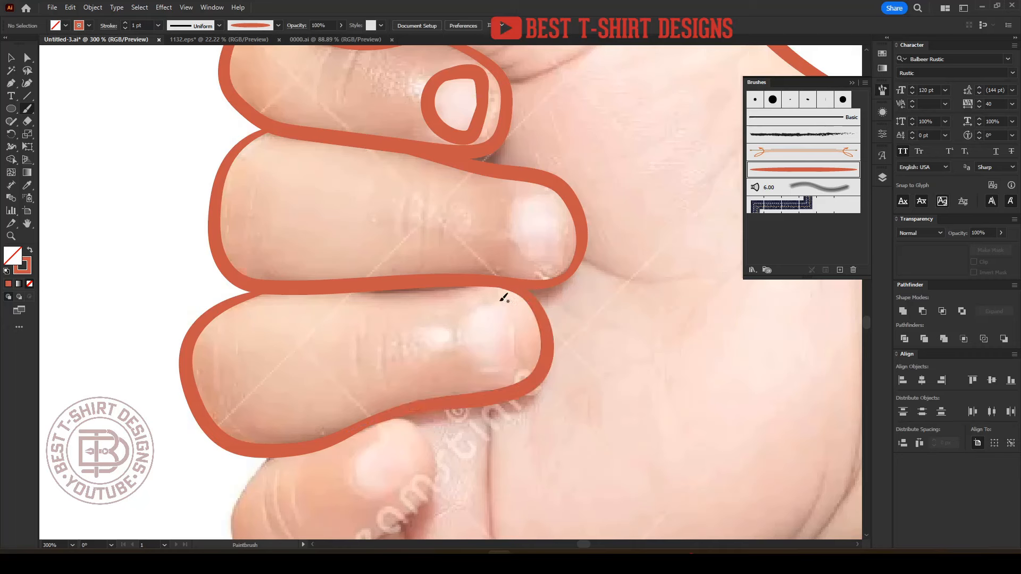
- Outline the fingernails of the baby's ring and middle fingers with the Paintbrush
{"action": "mouse_move", "coordinate": [497, 300]}
{"action": "left_mouse_down"}
{"action": "mouse_move", "coordinate": [520, 313]}
{"action": "mouse_move", "coordinate": [519, 367]}
{"action": "mouse_move", "coordinate": [472, 365]}
{"action": "left_mouse_up"}
{"action": "left_click_drag", "start_coordinate": [517, 334], "coordinate": [518, 338]}
{"action": "scroll", "coordinate": [486, 284], "scroll_direction": "down", "scroll_amount": 2}
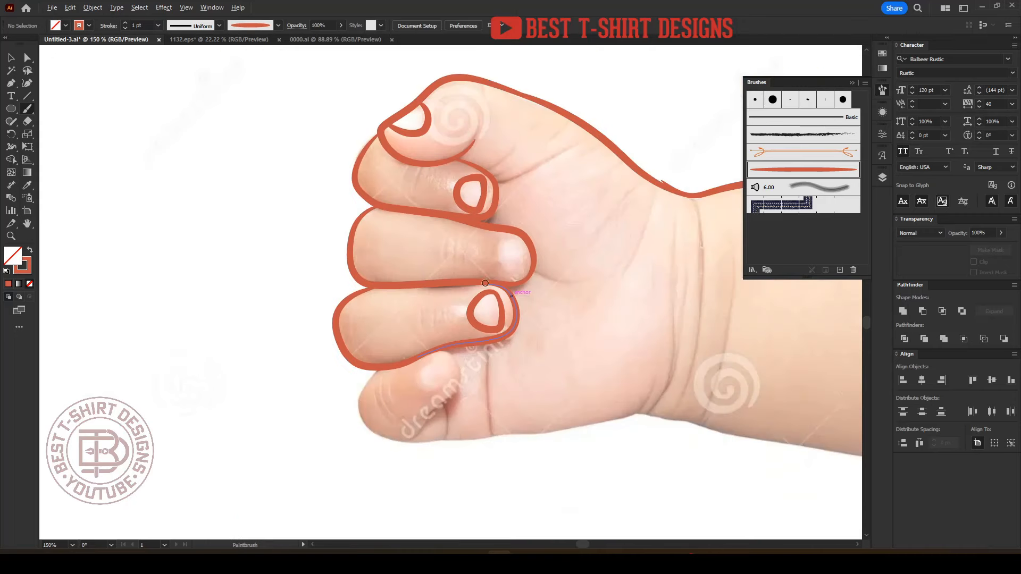
{"action": "scroll", "coordinate": [473, 356], "scroll_direction": "up", "scroll_amount": 1}
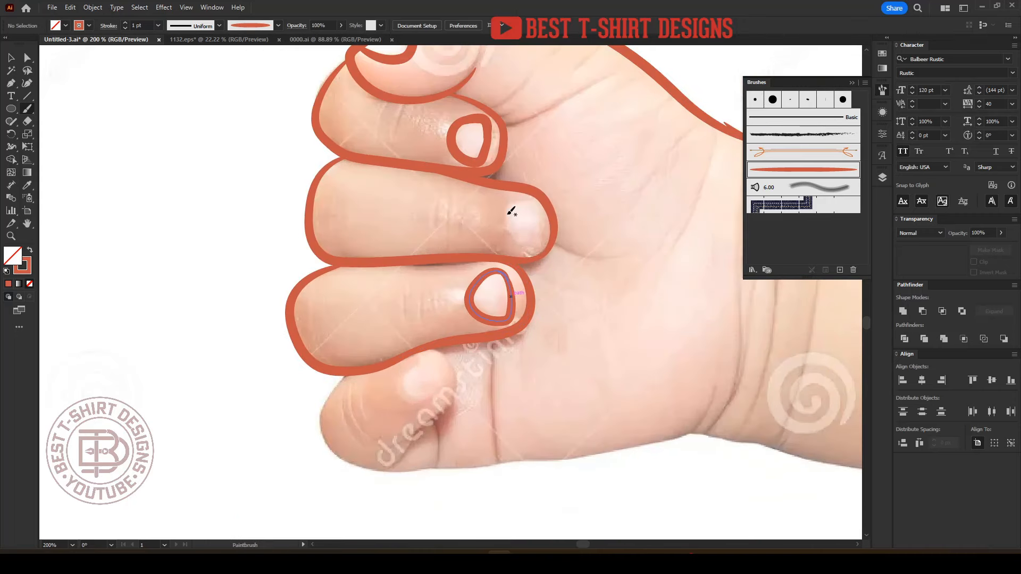
{"action": "mouse_move", "coordinate": [508, 212]}
{"action": "left_mouse_down"}
{"action": "mouse_move", "coordinate": [536, 244]}
{"action": "mouse_move", "coordinate": [532, 202]}
{"action": "mouse_move", "coordinate": [510, 207]}
{"action": "mouse_move", "coordinate": [510, 239]}
{"action": "left_mouse_up"}
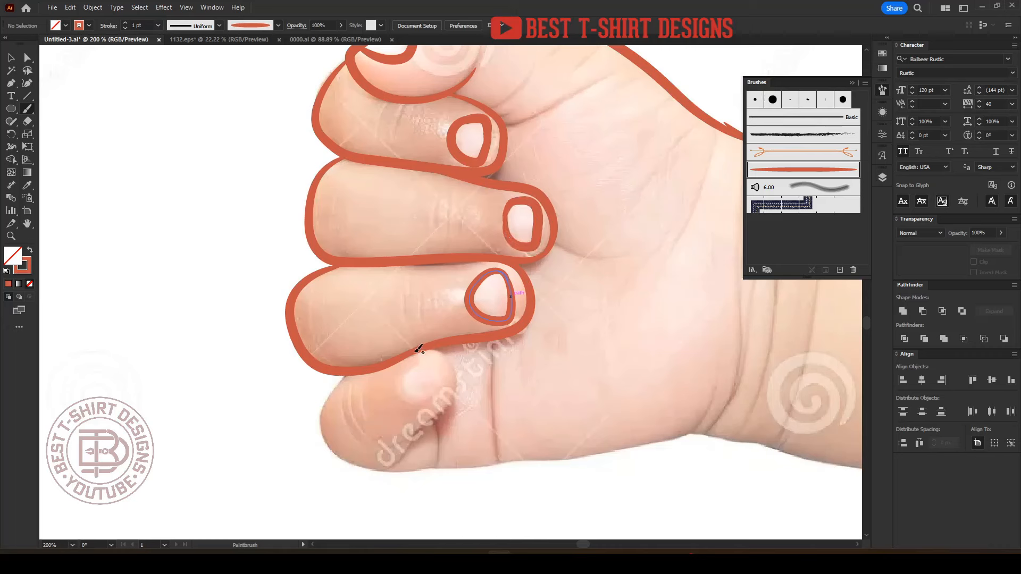
- Trace the baby's little finger with its nail and the palm's lower edge to the wrist, ending in short wrist creases
{"action": "mouse_move", "coordinate": [455, 395]}
{"action": "left_mouse_down"}
{"action": "mouse_move", "coordinate": [410, 438]}
{"action": "mouse_move", "coordinate": [378, 445]}
{"action": "left_mouse_up"}
{"action": "mouse_move", "coordinate": [427, 360]}
{"action": "left_mouse_down"}
{"action": "mouse_move", "coordinate": [430, 398]}
{"action": "mouse_move", "coordinate": [405, 396]}
{"action": "mouse_move", "coordinate": [404, 375]}
{"action": "mouse_move", "coordinate": [424, 365]}
{"action": "mouse_move", "coordinate": [400, 391]}
{"action": "left_mouse_up"}
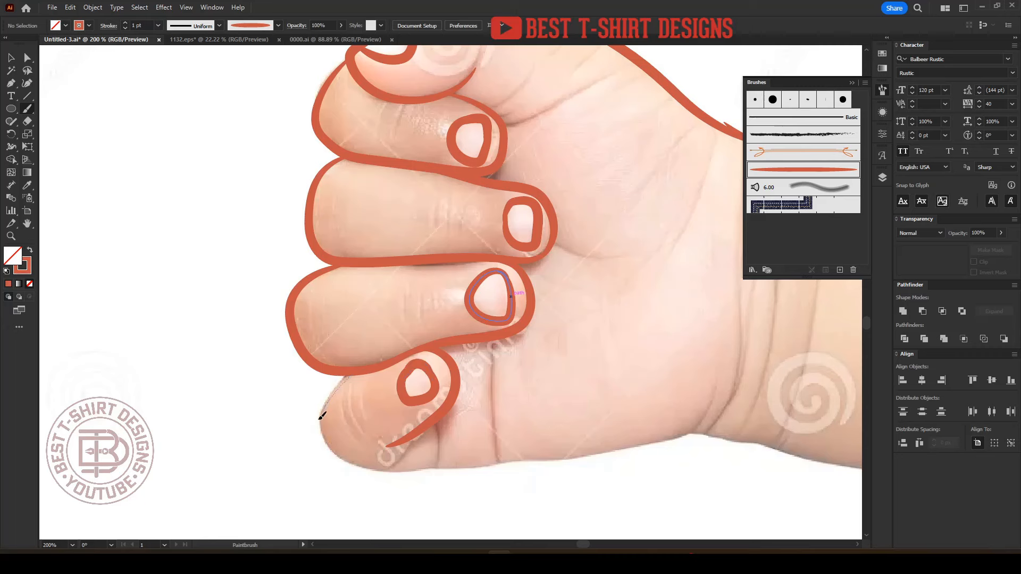
{"action": "left_click_drag", "start_coordinate": [432, 469], "coordinate": [535, 461]}
{"action": "key", "text": "ctrl+z"}
{"action": "left_click_drag", "start_coordinate": [415, 468], "coordinate": [467, 465]}
{"action": "left_click_drag", "start_coordinate": [542, 452], "coordinate": [540, 453]}
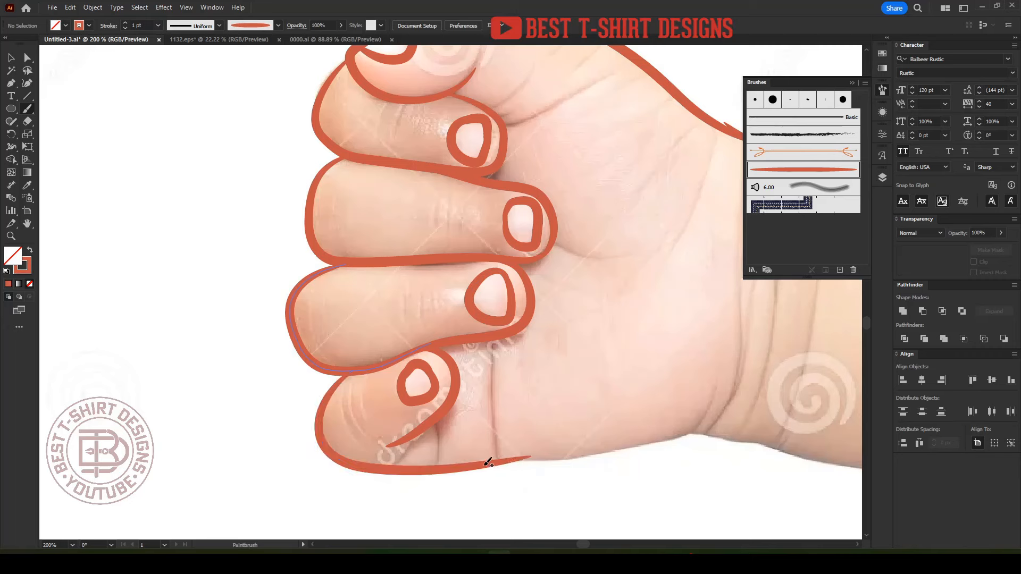
{"action": "left_click_drag", "start_coordinate": [692, 429], "coordinate": [711, 399]}
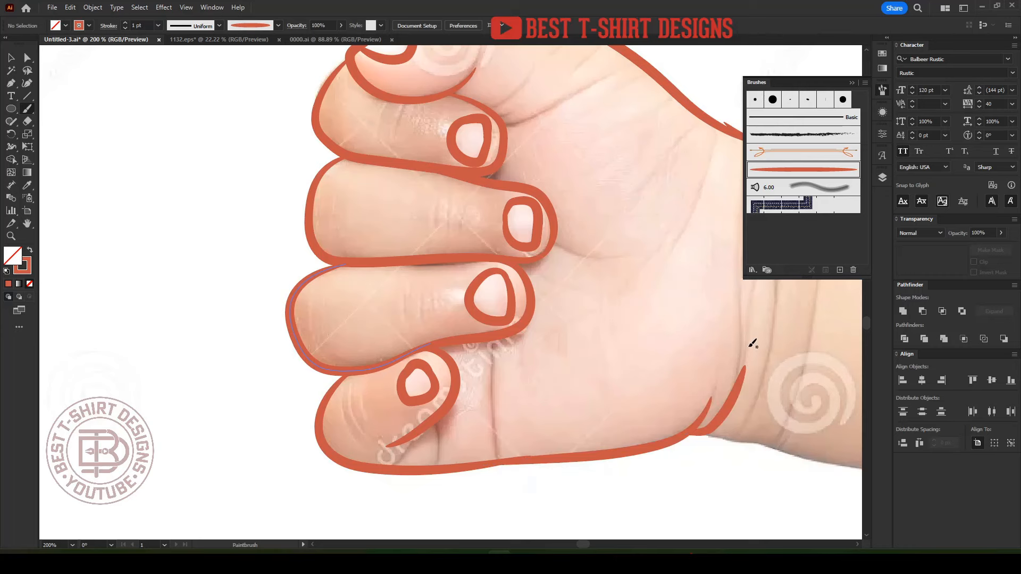
- Draw two short creases under the little finger and a vertical crease rising from the palm's lower edge
{"action": "scroll", "coordinate": [409, 456], "scroll_direction": "up", "scroll_amount": 3}
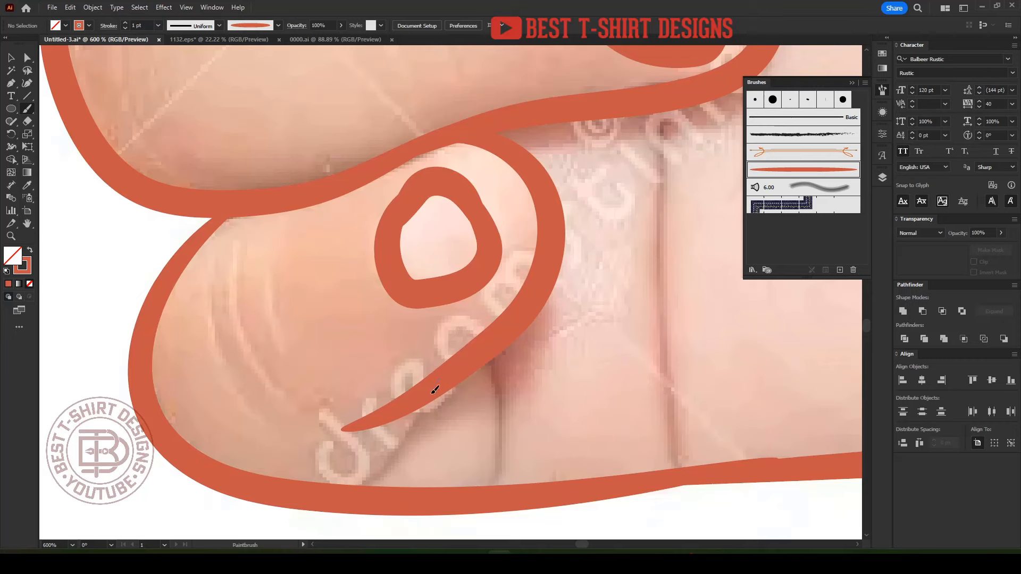
{"action": "left_click_drag", "start_coordinate": [433, 390], "coordinate": [376, 467]}
{"action": "left_click_drag", "start_coordinate": [500, 340], "coordinate": [488, 463]}
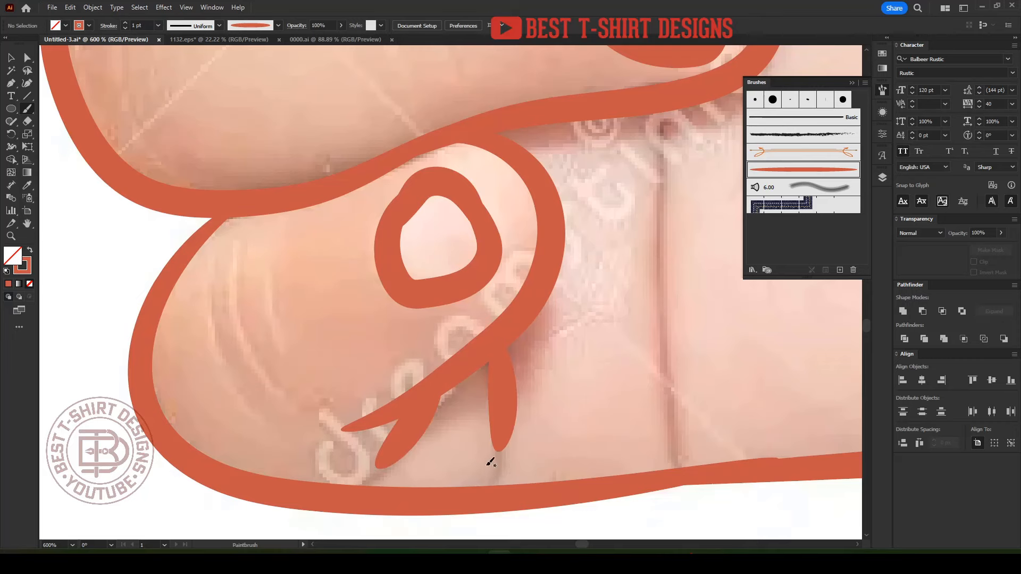
{"action": "scroll", "coordinate": [353, 452], "scroll_direction": "down", "scroll_amount": 3}
{"action": "scroll", "coordinate": [478, 413], "scroll_direction": "up", "scroll_amount": 1}
{"action": "scroll", "coordinate": [477, 412], "scroll_direction": "up", "scroll_amount": 1}
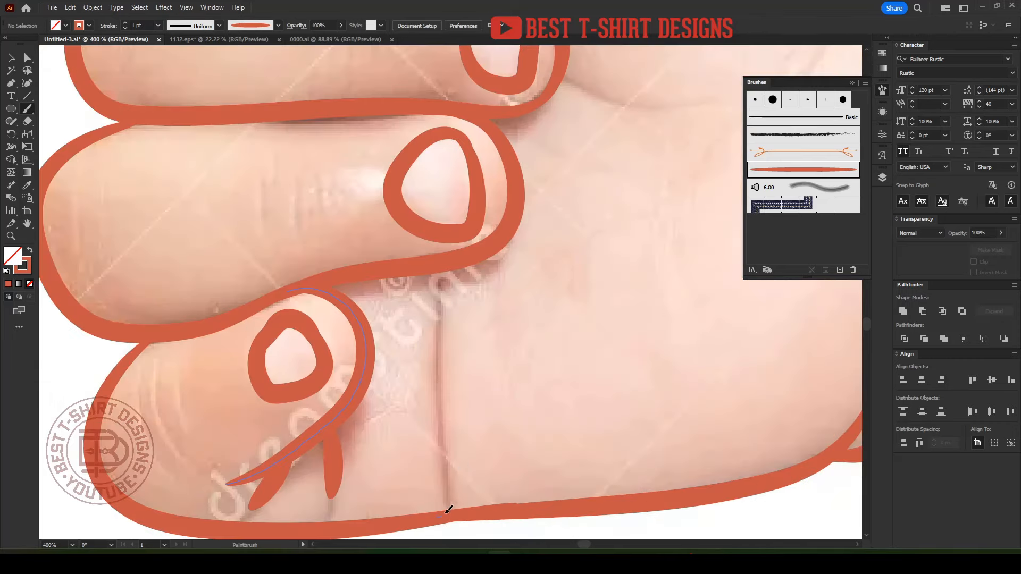
{"action": "left_click_drag", "start_coordinate": [444, 510], "coordinate": [451, 311]}
- Draw a palm crease from the middle fingertip and two curved creases between the thumb base and the index finger
{"action": "scroll", "coordinate": [402, 397], "scroll_direction": "down", "scroll_amount": 3}
{"action": "scroll", "coordinate": [458, 351], "scroll_direction": "up", "scroll_amount": 3}
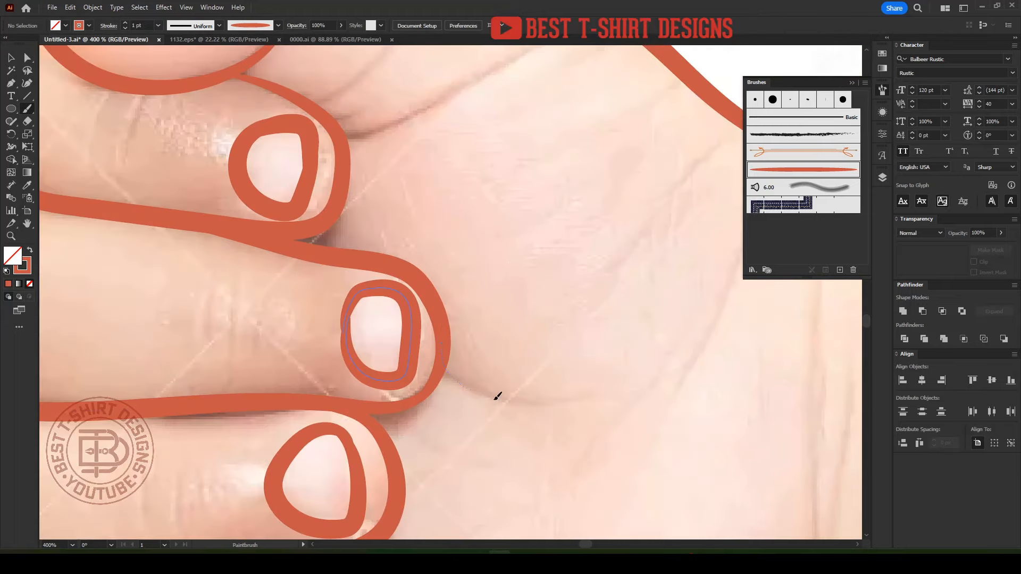
{"action": "left_click_drag", "start_coordinate": [498, 397], "coordinate": [538, 408]}
{"action": "scroll", "coordinate": [504, 322], "scroll_direction": "up", "scroll_amount": 4}
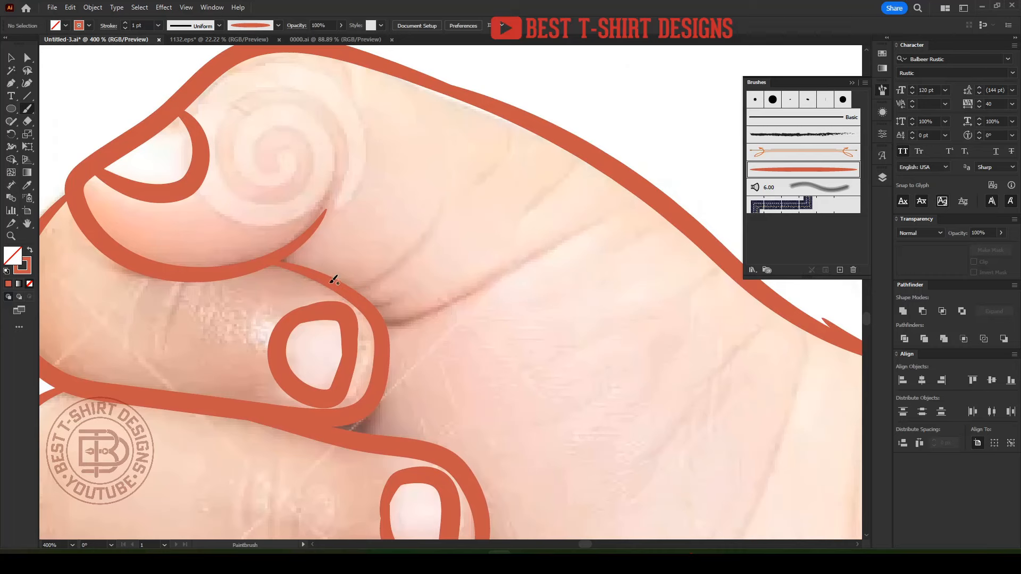
{"action": "left_click_drag", "start_coordinate": [349, 293], "coordinate": [456, 221]}
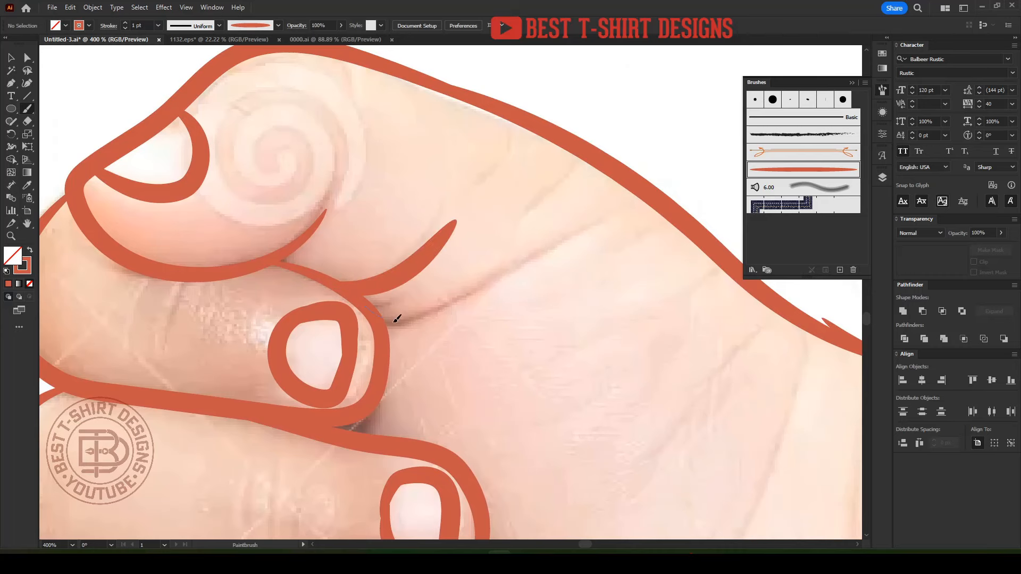
{"action": "left_click_drag", "start_coordinate": [393, 321], "coordinate": [520, 257]}
{"action": "scroll", "coordinate": [416, 279], "scroll_direction": "down", "scroll_amount": 3}
{"action": "scroll", "coordinate": [643, 346], "scroll_direction": "up", "scroll_amount": 1}
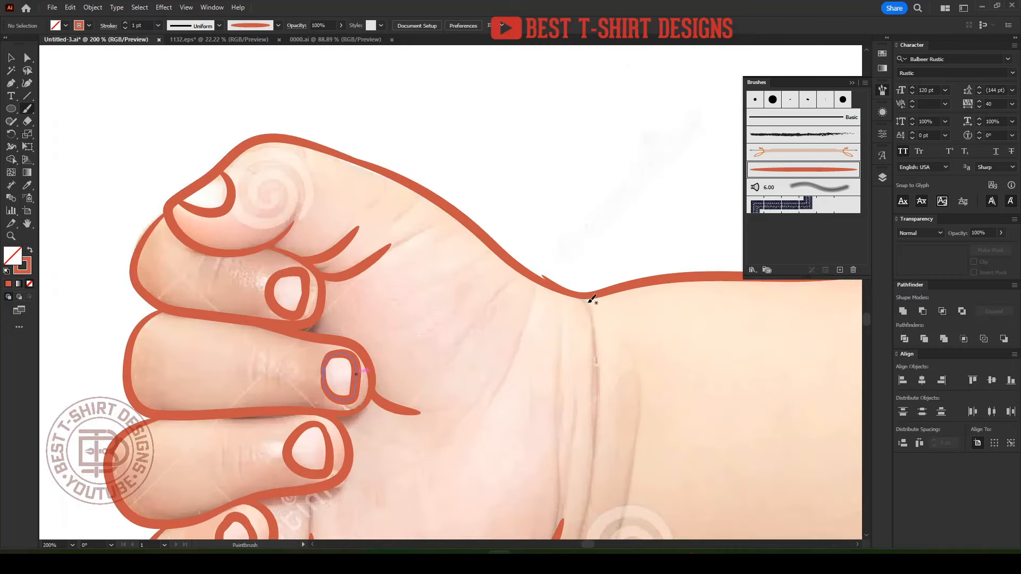
{"action": "mouse_move", "coordinate": [524, 263]}
{"action": "left_mouse_down"}
{"action": "mouse_move", "coordinate": [599, 321]}
{"action": "mouse_move", "coordinate": [601, 423]}
{"action": "left_mouse_up"}
{"action": "scroll", "coordinate": [586, 426], "scroll_direction": "down", "scroll_amount": 1}
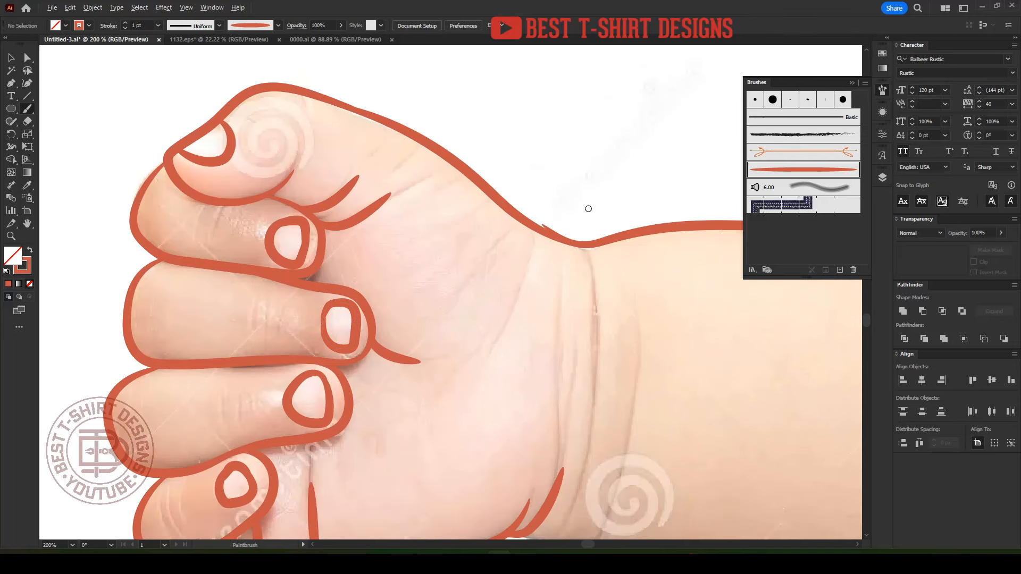
- Adjust the anchor point where the thumb-side outline meets the baby's upper wrist line so the two blend smoothly
{"action": "scroll", "coordinate": [588, 207], "scroll_direction": "up", "scroll_amount": 2}
{"action": "key", "text": "a"}
{"action": "left_click", "coordinate": [501, 245]}
{"action": "left_click_drag", "start_coordinate": [496, 240], "coordinate": [486, 247]}
{"action": "left_click", "coordinate": [514, 215]}
{"action": "scroll", "coordinate": [513, 218], "scroll_direction": "down", "scroll_amount": 2}
{"action": "scroll", "coordinate": [495, 262], "scroll_direction": "down", "scroll_amount": 1}
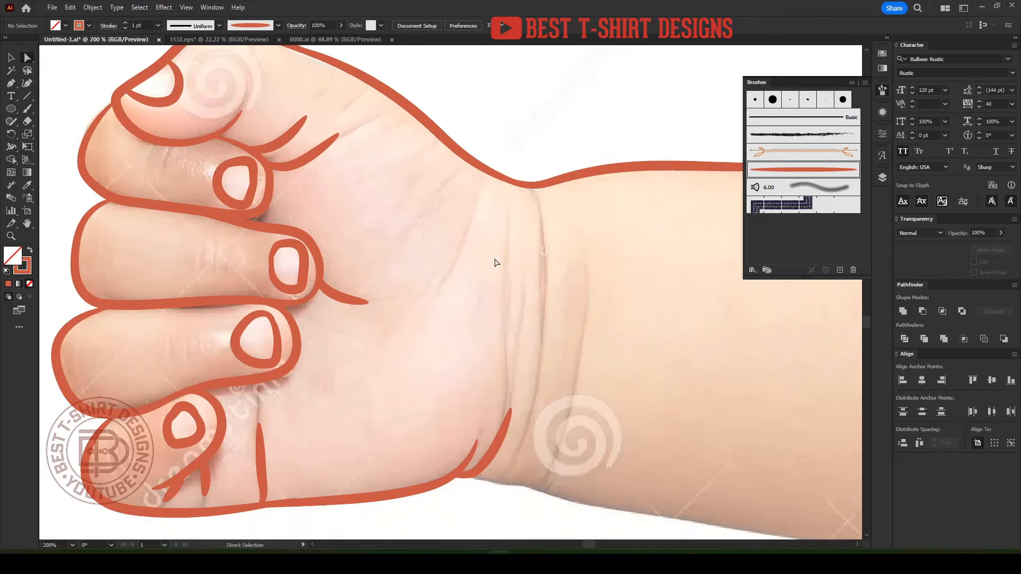
- Draw five tapered creases with the Paintbrush, running from the baby's upper wrist across the heel of the palm
{"action": "key", "text": "b"}
{"action": "mouse_move", "coordinate": [532, 185]}
{"action": "left_mouse_down"}
{"action": "mouse_move", "coordinate": [546, 231]}
{"action": "mouse_move", "coordinate": [544, 313]}
{"action": "left_mouse_up"}
{"action": "mouse_move", "coordinate": [507, 218]}
{"action": "left_mouse_down"}
{"action": "mouse_move", "coordinate": [507, 349]}
{"action": "mouse_move", "coordinate": [530, 273]}
{"action": "left_mouse_up"}
{"action": "left_click_drag", "start_coordinate": [485, 192], "coordinate": [440, 292]}
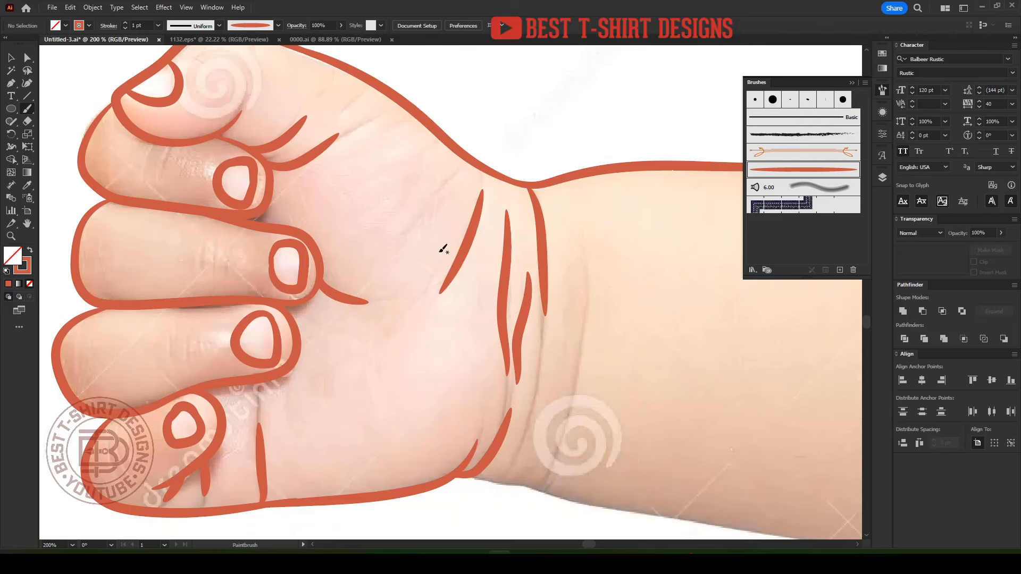
{"action": "left_click_drag", "start_coordinate": [450, 177], "coordinate": [406, 231]}
{"action": "scroll", "coordinate": [378, 254], "scroll_direction": "down", "scroll_amount": 1}
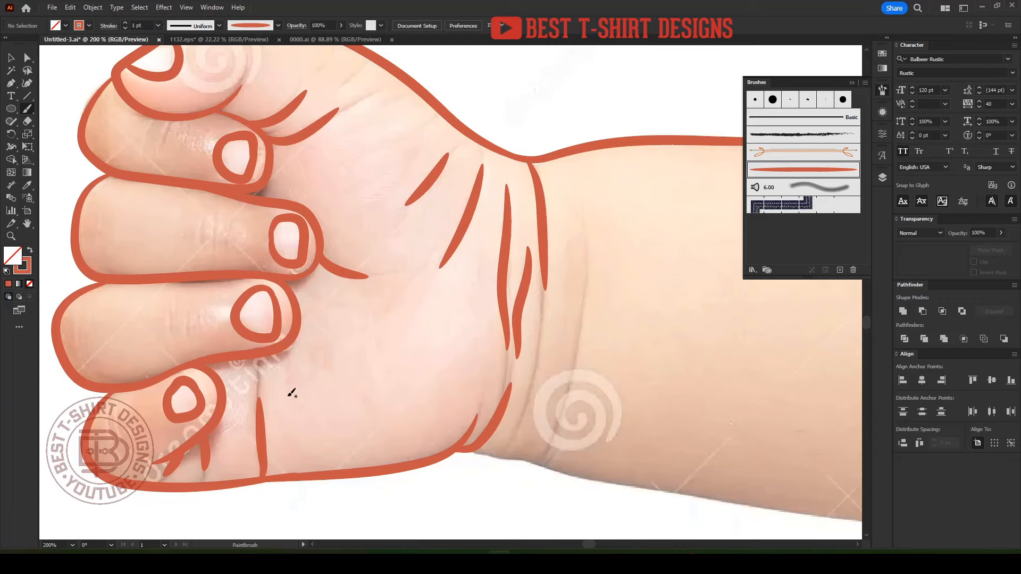
- Trace the lower edge of the baby's forearm from the wrist and add two slanted creases rising from it
{"action": "scroll", "coordinate": [323, 349], "scroll_direction": "down", "scroll_amount": 1}
{"action": "scroll", "coordinate": [512, 411], "scroll_direction": "up", "scroll_amount": 1}
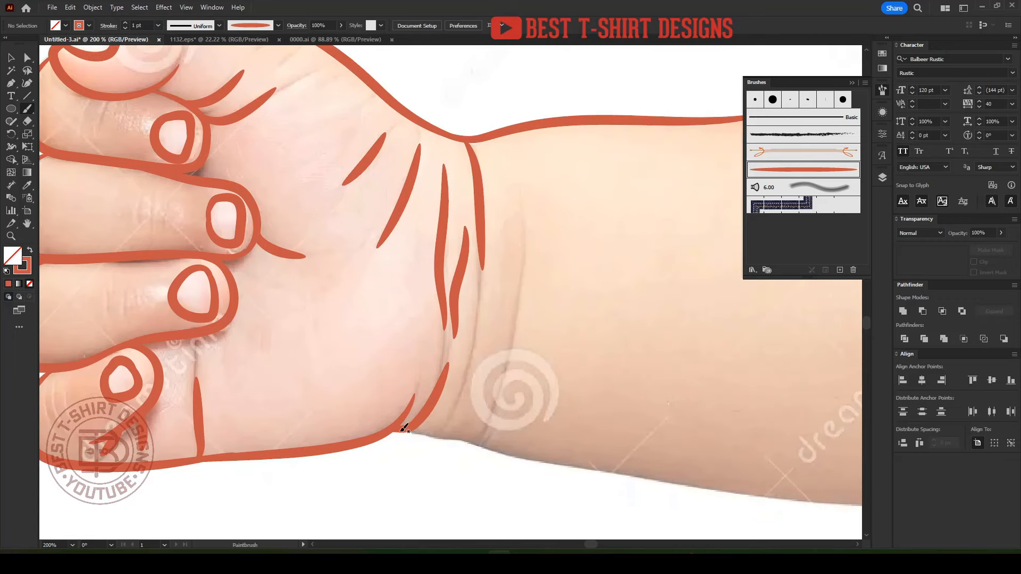
{"action": "left_click_drag", "start_coordinate": [400, 432], "coordinate": [466, 441]}
{"action": "left_click_drag", "start_coordinate": [739, 485], "coordinate": [753, 488]}
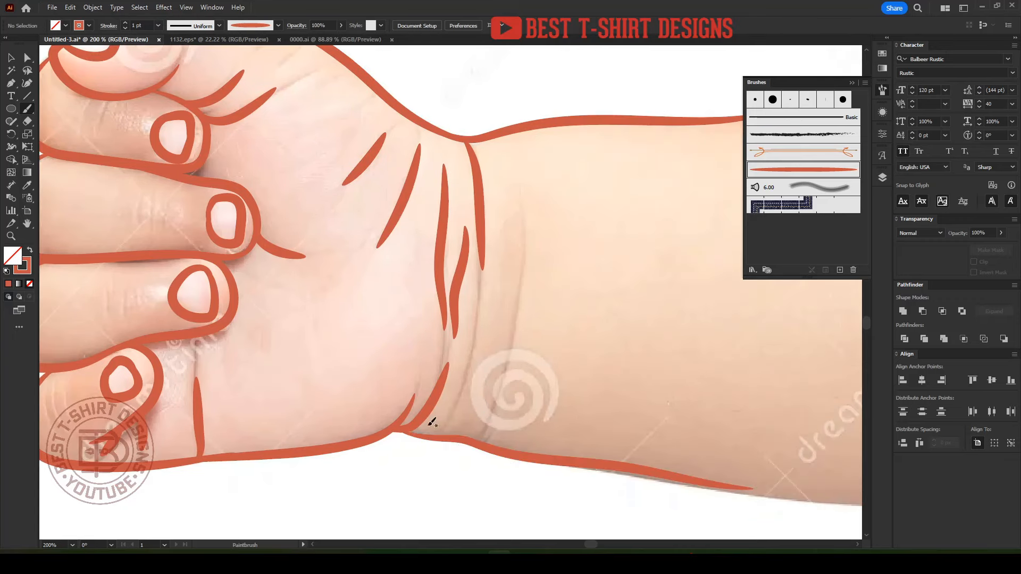
{"action": "left_click_drag", "start_coordinate": [473, 441], "coordinate": [545, 334]}
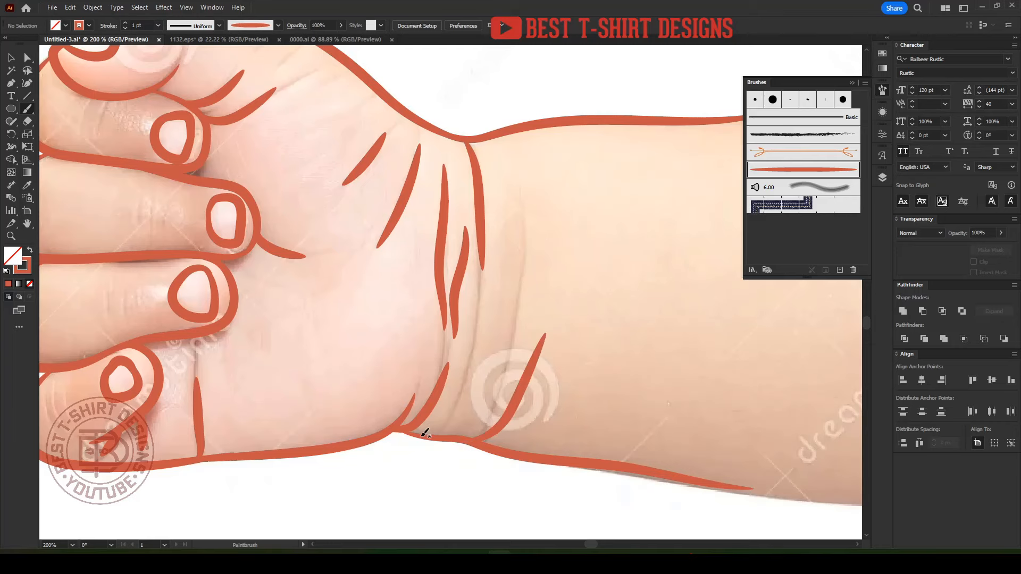
{"action": "mouse_move", "coordinate": [425, 433]}
{"action": "left_mouse_down"}
{"action": "mouse_move", "coordinate": [447, 425]}
{"action": "mouse_move", "coordinate": [482, 372]}
{"action": "left_mouse_up"}
{"action": "scroll", "coordinate": [387, 365], "scroll_direction": "down", "scroll_amount": 1}
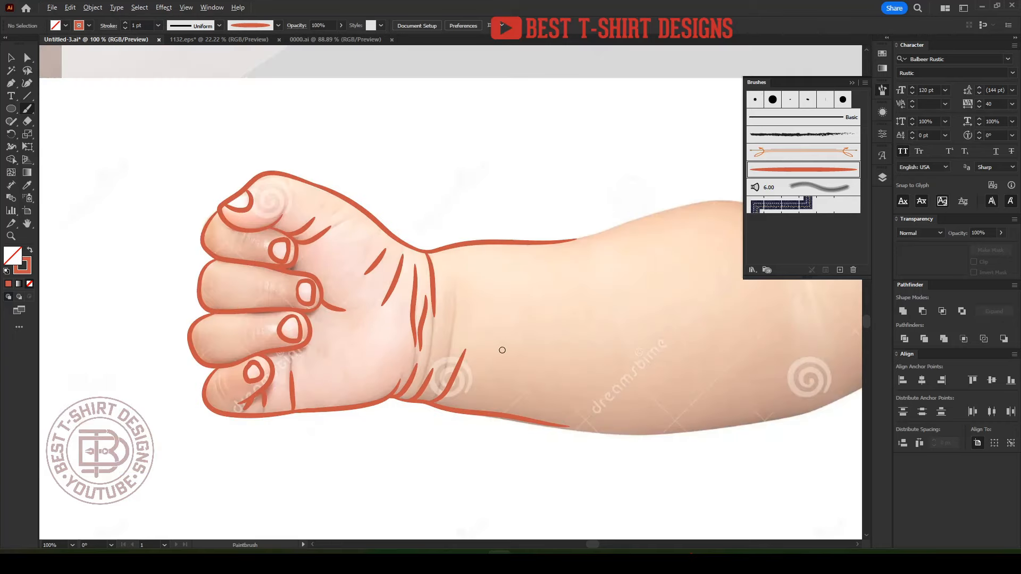
- Group all the baby fist strokes and move the group off the photo to below the adult fist drawing
{"action": "scroll", "coordinate": [510, 354], "scroll_direction": "down", "scroll_amount": 2}
{"action": "scroll", "coordinate": [532, 362], "scroll_direction": "up", "scroll_amount": 1}
{"action": "scroll", "coordinate": [577, 372], "scroll_direction": "down", "scroll_amount": 1}
{"action": "key", "text": "v"}
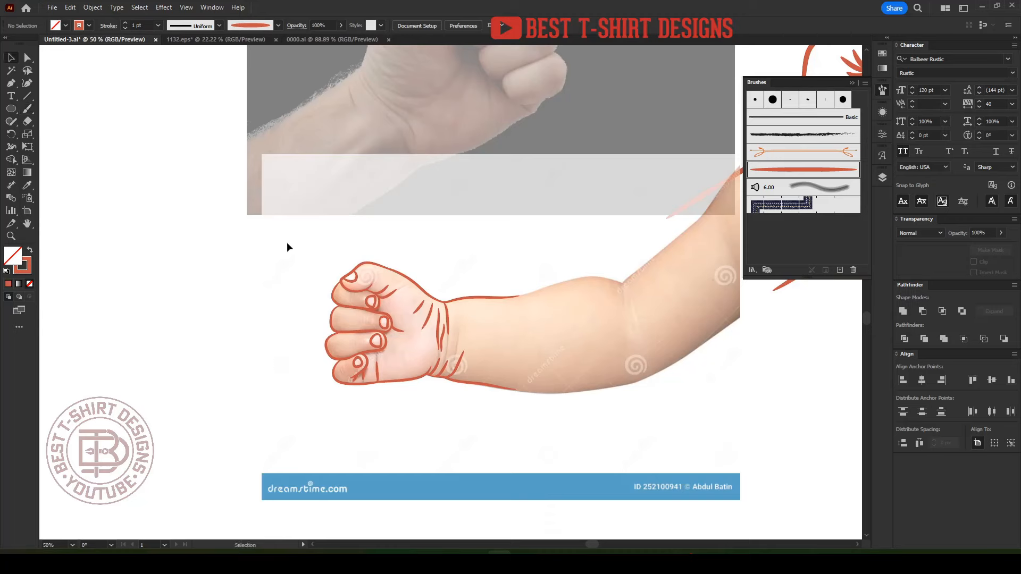
{"action": "left_click_drag", "start_coordinate": [288, 246], "coordinate": [576, 428]}
{"action": "key", "text": "ctrl+g"}
{"action": "scroll", "coordinate": [371, 342], "scroll_direction": "down", "scroll_amount": 1}
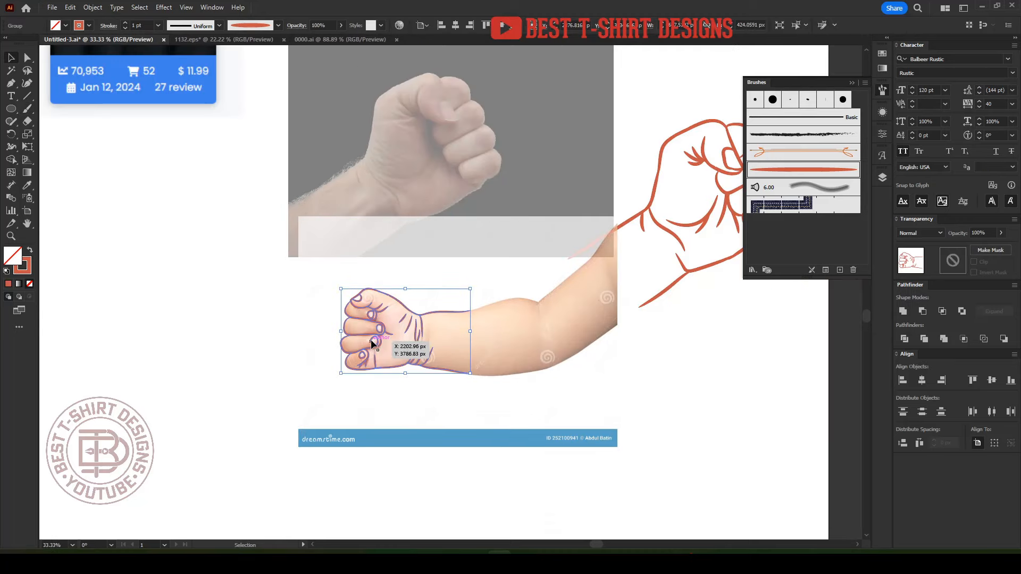
{"action": "left_click_drag", "start_coordinate": [374, 345], "coordinate": [687, 385]}
{"action": "key", "text": "a"}
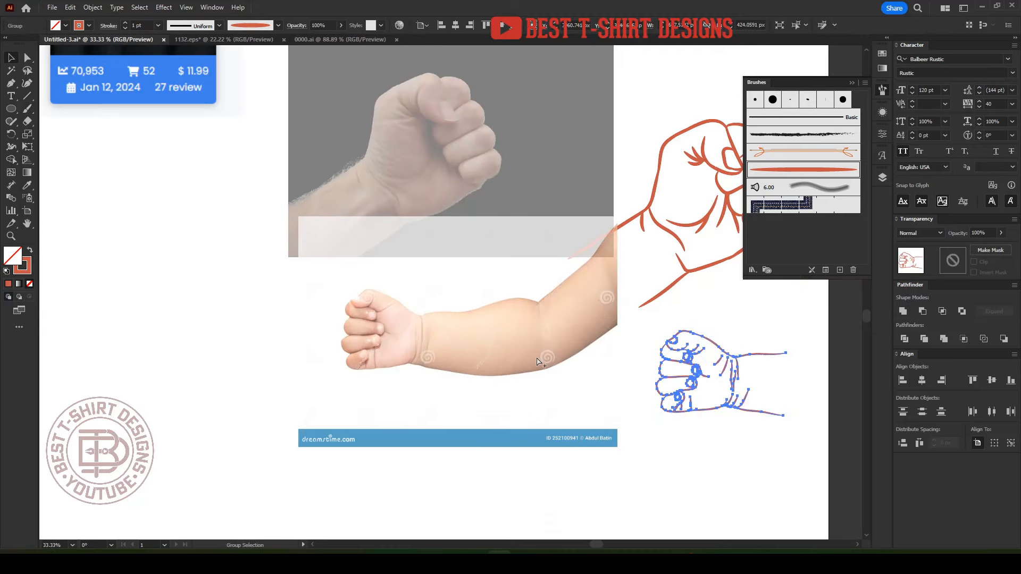
- Unlock the reference photos and move both to the artboard's left edge, clear of the fist drawings
{"action": "key", "text": "ctrl+alt+2"}
{"action": "scroll", "coordinate": [337, 373], "scroll_direction": "down", "scroll_amount": 2}
{"action": "left_click", "coordinate": [271, 278]}
{"action": "left_click_drag", "start_coordinate": [270, 298], "coordinate": [360, 368]}
{"action": "left_click_drag", "start_coordinate": [384, 292], "coordinate": [123, 371]}
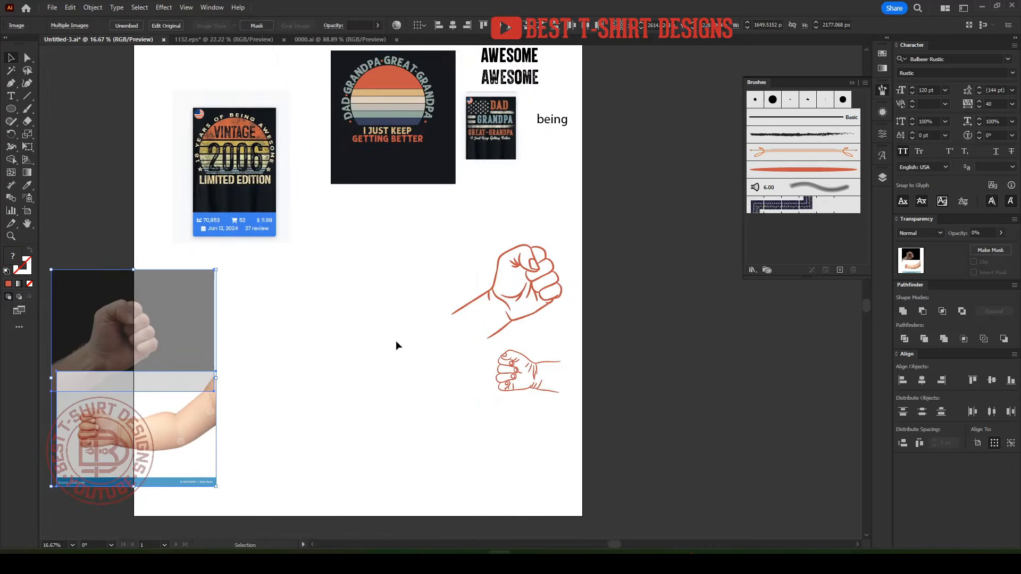
- Move the adult fist into the middle of the artboard and place the baby fist just to its right, facing it
{"action": "left_click", "coordinate": [522, 298]}
{"action": "left_click_drag", "start_coordinate": [423, 230], "coordinate": [602, 344]}
{"action": "left_click_drag", "start_coordinate": [540, 303], "coordinate": [351, 363]}
{"action": "left_click_drag", "start_coordinate": [479, 333], "coordinate": [602, 416]}
{"action": "left_click_drag", "start_coordinate": [535, 386], "coordinate": [430, 344]}
{"action": "left_click", "coordinate": [441, 393]}
{"action": "scroll", "coordinate": [312, 320], "scroll_direction": "up", "scroll_amount": 2}
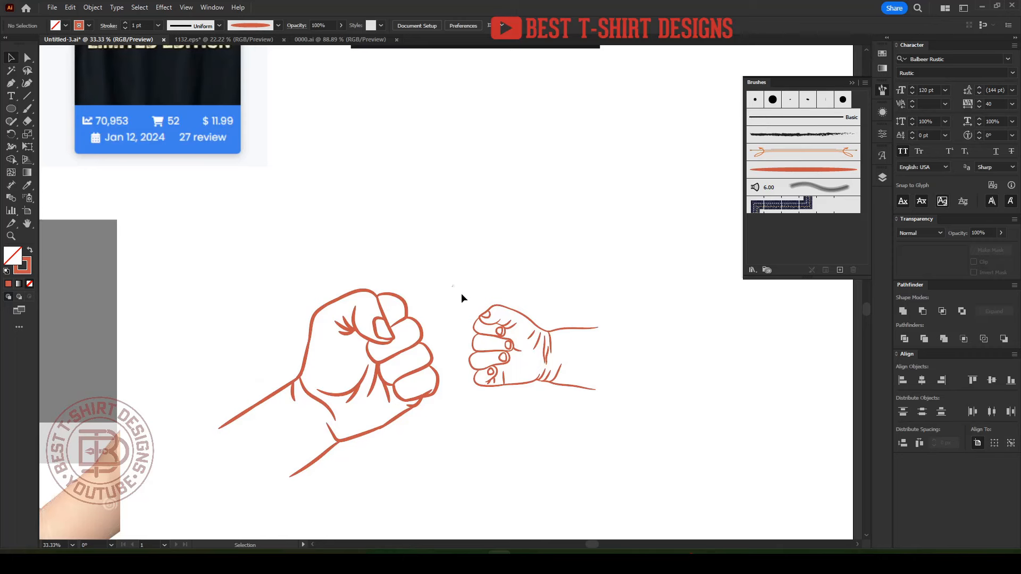
- Try a 2 pt stroke weight on the baby fist drawing
{"action": "left_click_drag", "start_coordinate": [462, 297], "coordinate": [645, 449]}
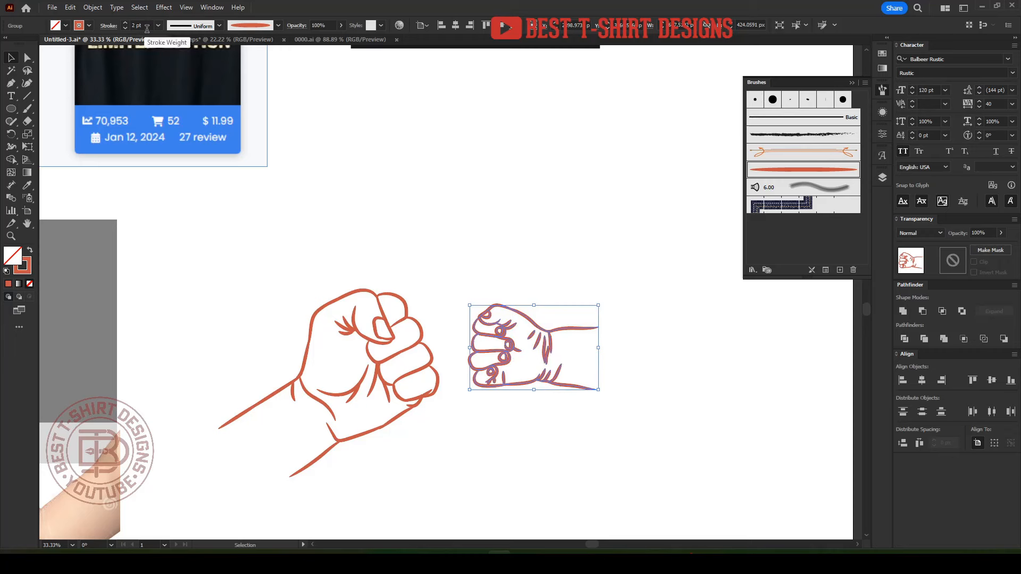
{"action": "left_click", "coordinate": [450, 177]}
{"action": "key", "text": "ctrl+z"}
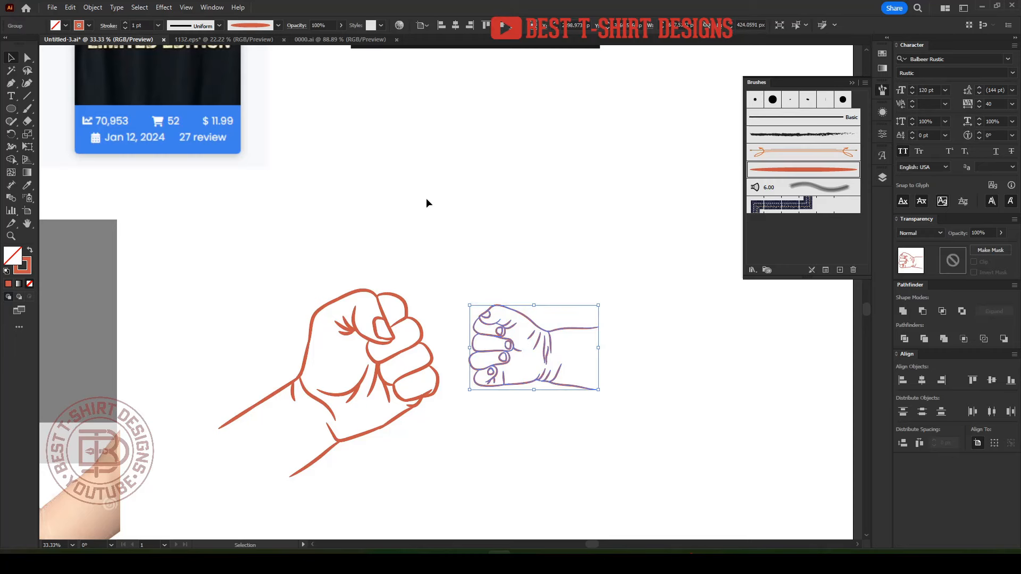
{"action": "scroll", "coordinate": [554, 374], "scroll_direction": "up", "scroll_amount": 1}
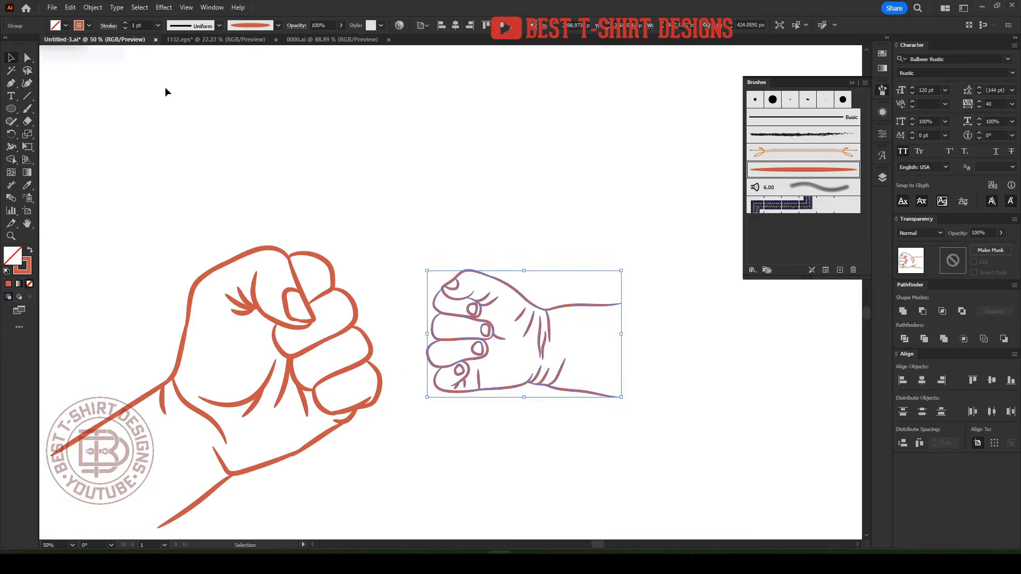
{"action": "left_click_drag", "start_coordinate": [144, 26], "coordinate": [118, 25]}
{"action": "type", "text": "1"}
{"action": "key", "text": "Return"}
{"action": "key", "text": "ctrl+z"}
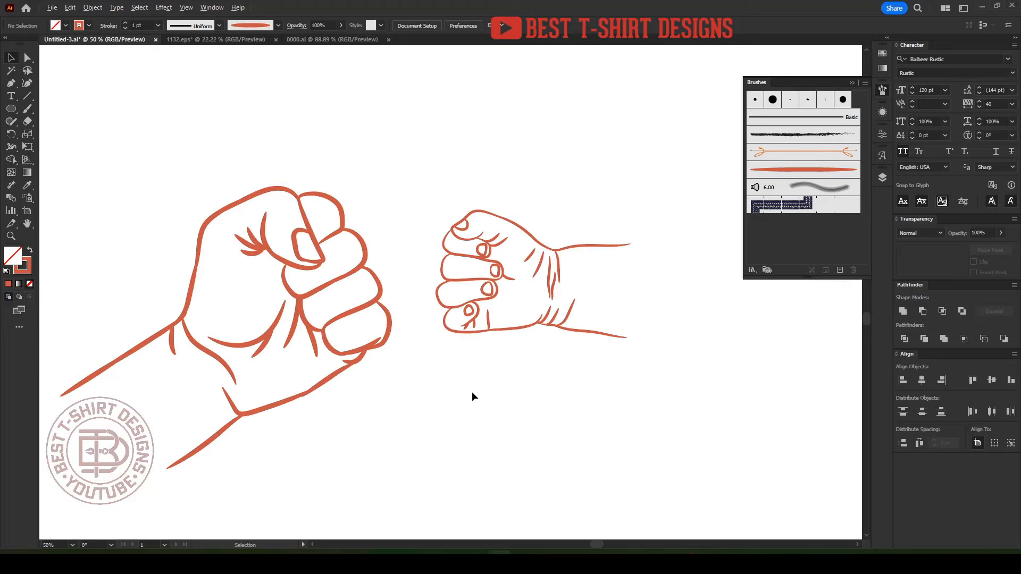
{"action": "scroll", "coordinate": [471, 392], "scroll_direction": "down", "scroll_amount": 1}
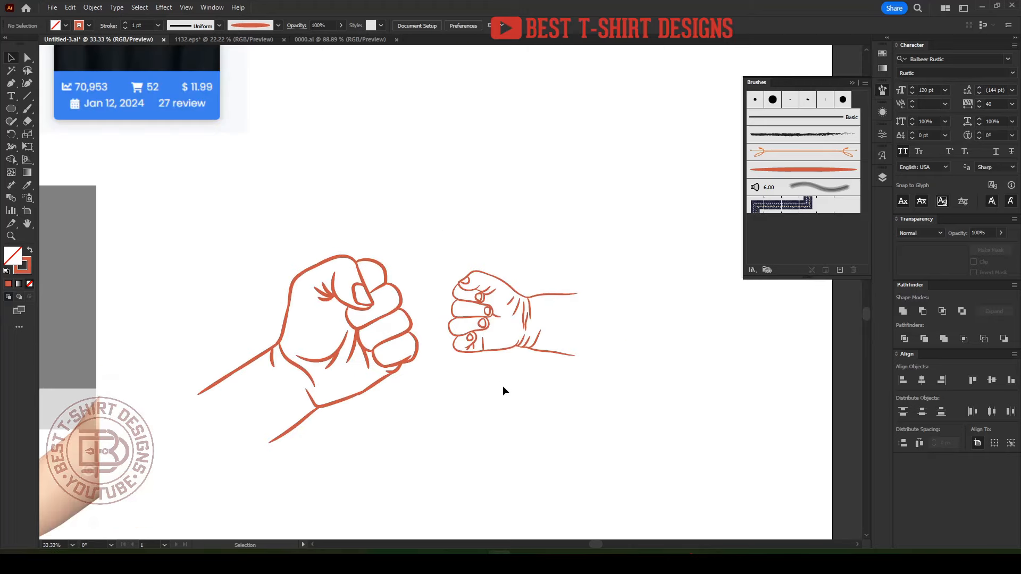
{"action": "left_click", "coordinate": [471, 276]}
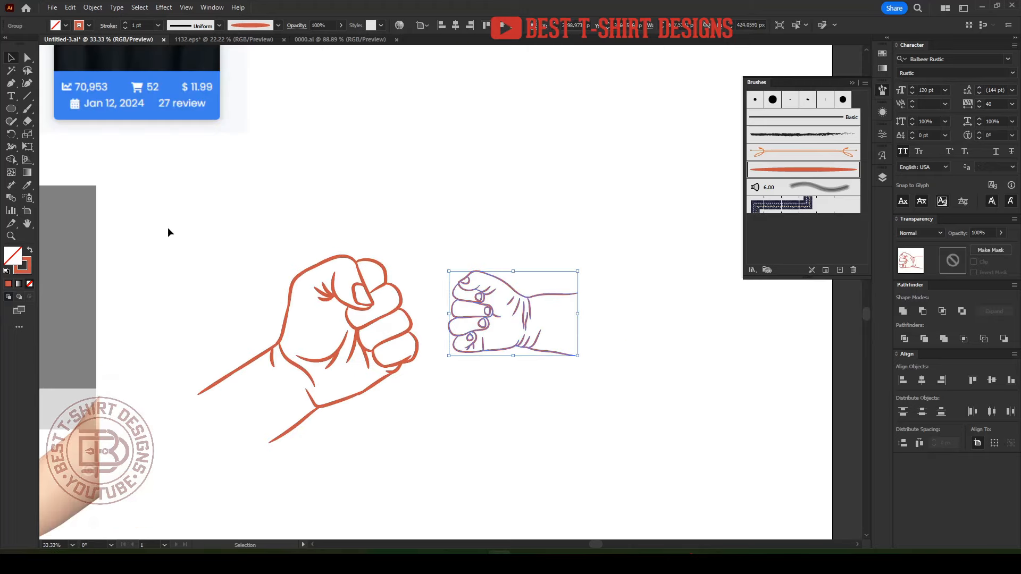
{"action": "left_click_drag", "start_coordinate": [169, 233], "coordinate": [451, 471]}
{"action": "left_click", "coordinate": [458, 382]}
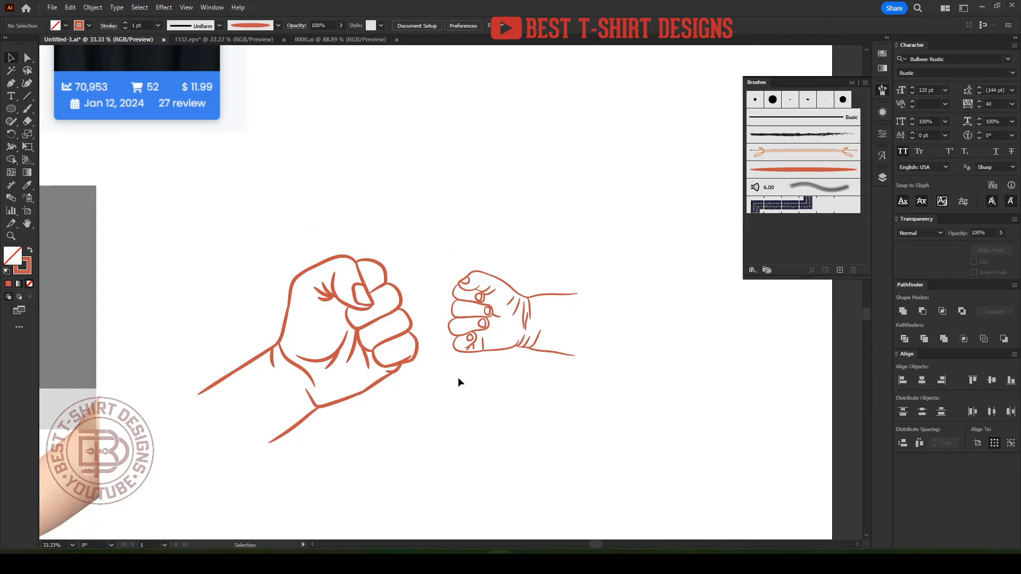
- Close the open end of the adult forearm with a rounded Paintbrush stroke and match it to the arm outline's stroke using the Eyedropper
{"action": "scroll", "coordinate": [459, 382], "scroll_direction": "up", "scroll_amount": 1}
{"action": "scroll", "coordinate": [222, 485], "scroll_direction": "up", "scroll_amount": 2, "text": "alt"}
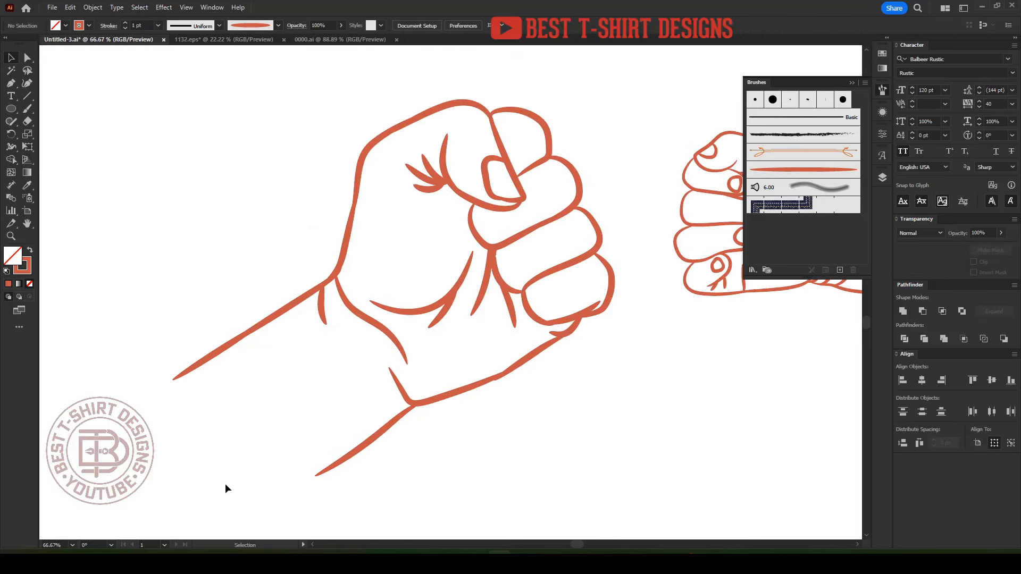
{"action": "key", "text": "b"}
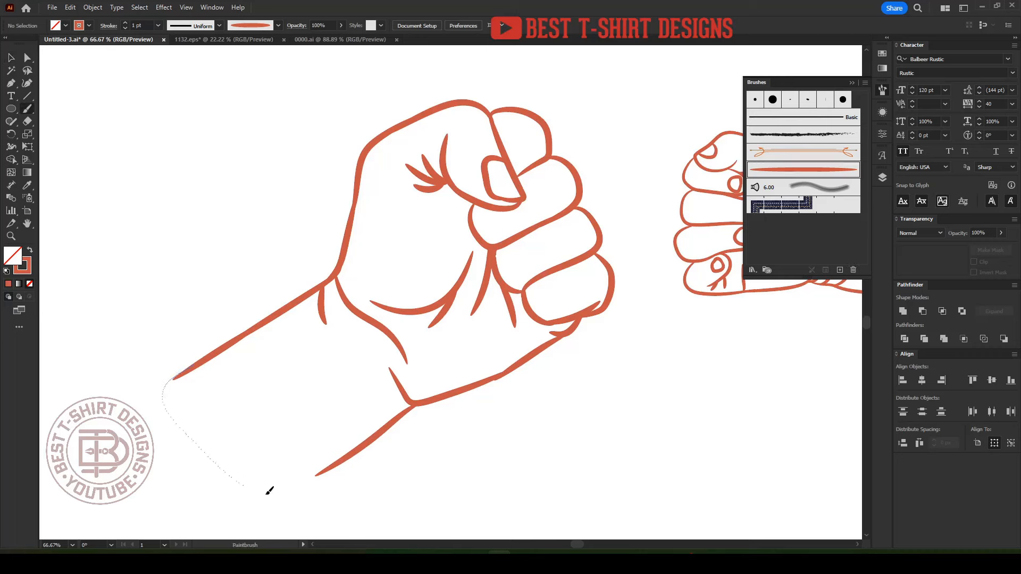
{"action": "left_click_drag", "start_coordinate": [383, 431], "coordinate": [400, 414]}
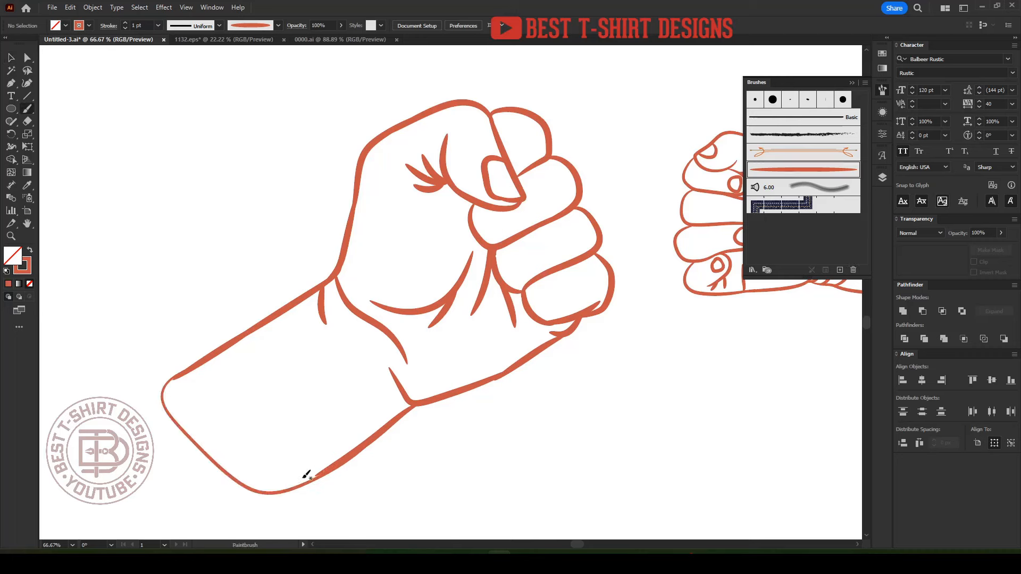
{"action": "key", "text": "v"}
{"action": "left_click", "coordinate": [288, 487]}
{"action": "key", "text": "i"}
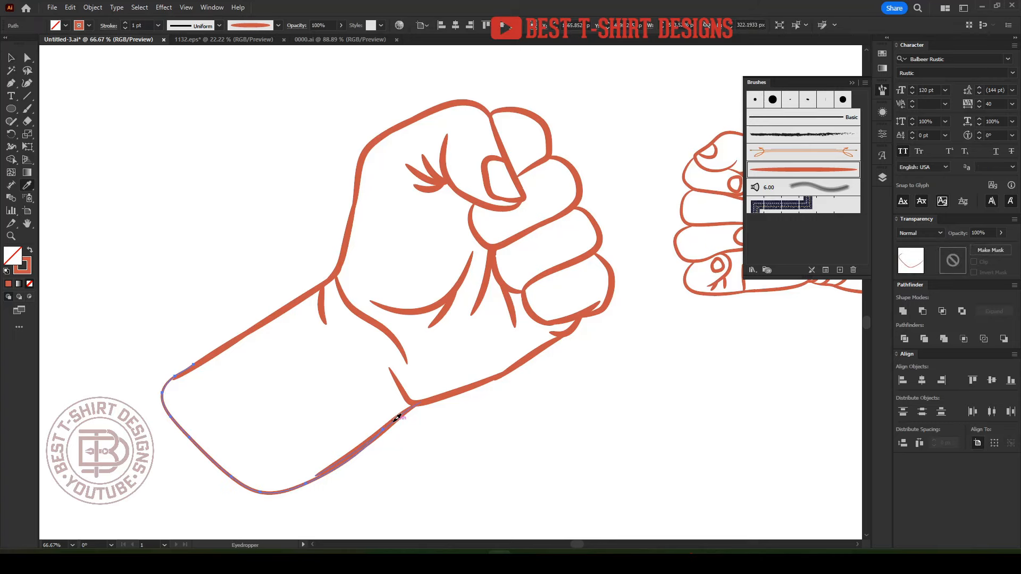
{"action": "left_click", "coordinate": [395, 420]}
{"action": "key", "text": "v"}
{"action": "left_click", "coordinate": [335, 480]}
{"action": "scroll", "coordinate": [292, 453], "scroll_direction": "down", "scroll_amount": 4}
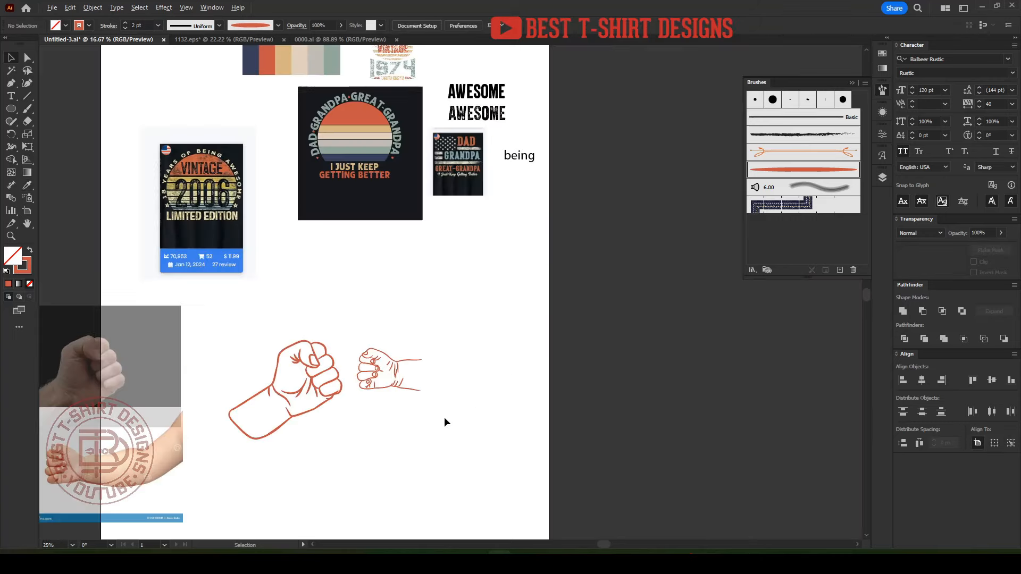
- Close the open end of the baby's forearm with a rounded Paintbrush stroke and sample the baby outline's stroke onto it
{"action": "scroll", "coordinate": [433, 365], "scroll_direction": "up", "scroll_amount": 5}
{"action": "key", "text": "b"}
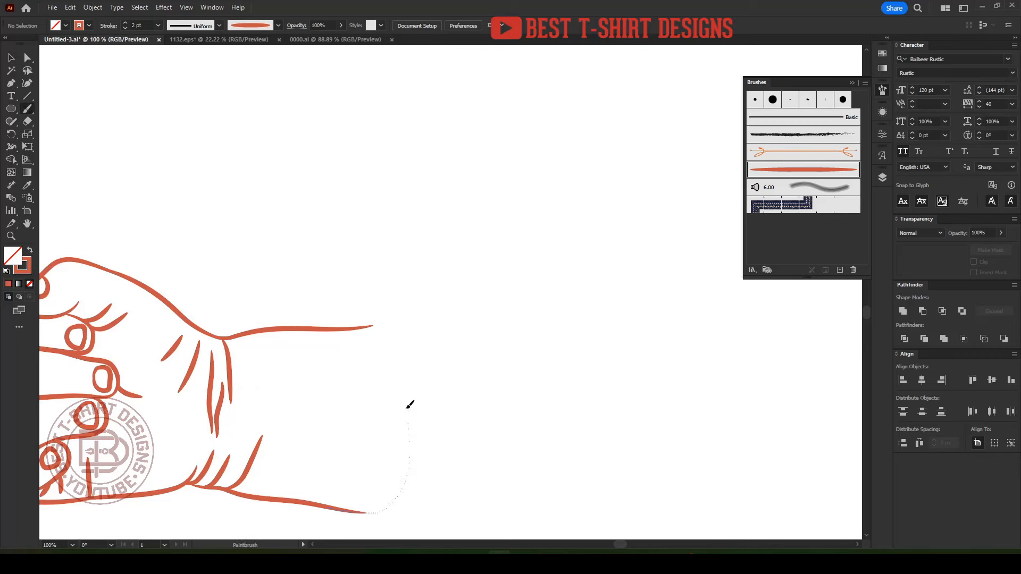
{"action": "left_click_drag", "start_coordinate": [300, 329], "coordinate": [292, 329]}
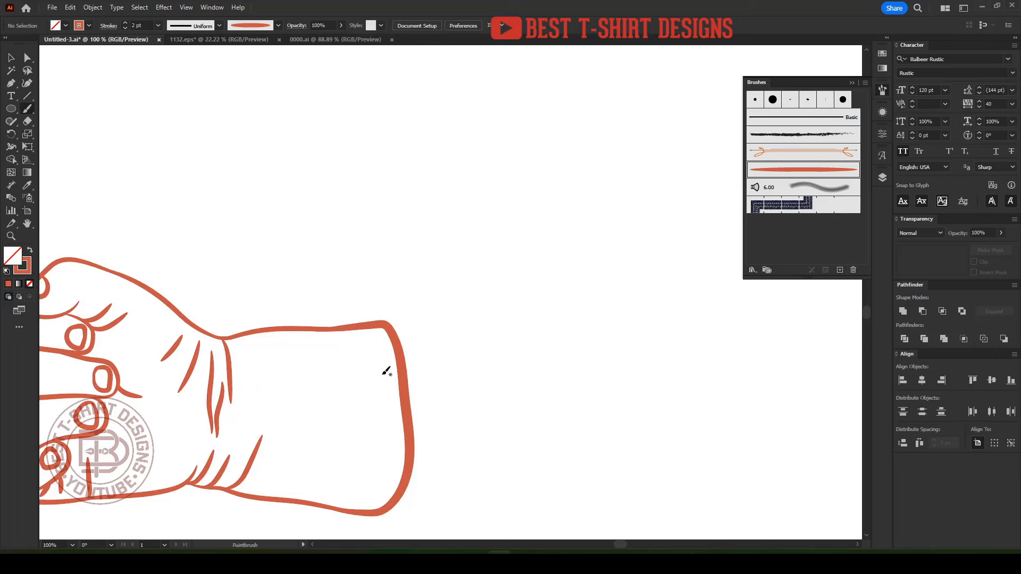
{"action": "key", "text": "v"}
{"action": "left_click", "coordinate": [401, 378]}
{"action": "key", "text": "i"}
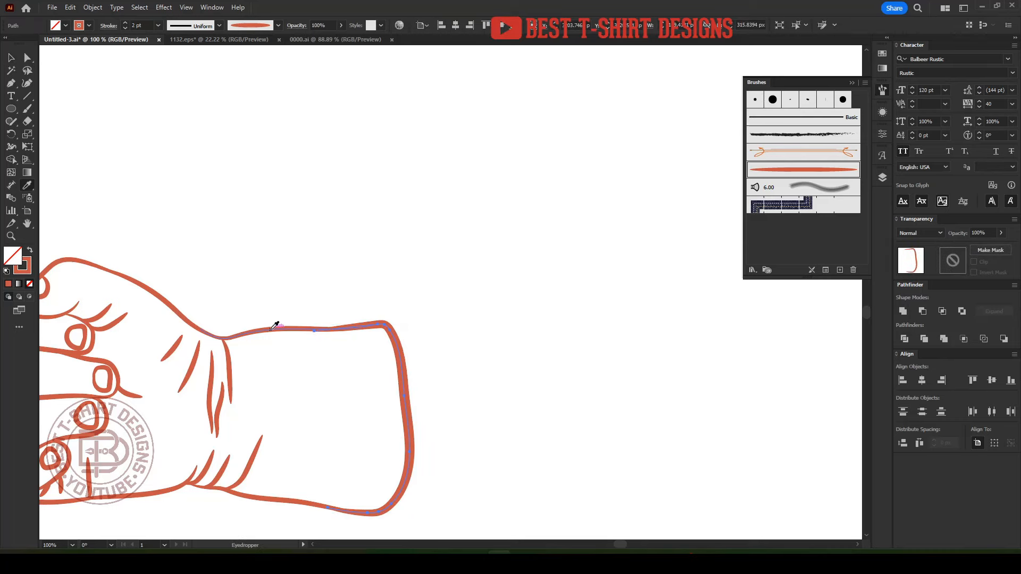
{"action": "left_click", "coordinate": [272, 329]}
{"action": "key", "text": "v"}
{"action": "left_click", "coordinate": [478, 383]}
{"action": "scroll", "coordinate": [520, 410], "scroll_direction": "down", "scroll_amount": 4}
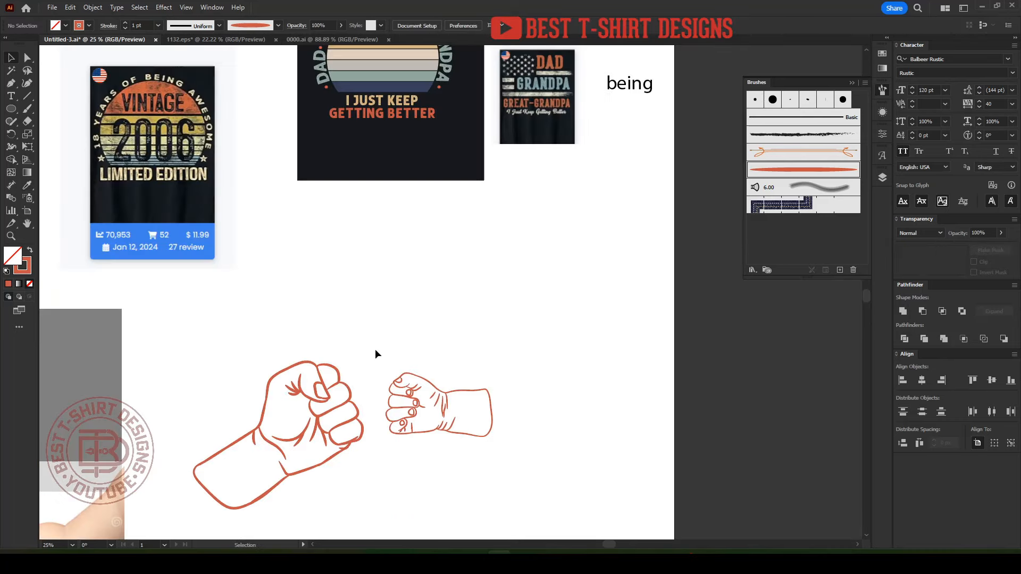
- Group each fist with its forearm end stroke and expand the appearance of both drawings
{"action": "left_click_drag", "start_coordinate": [375, 349], "coordinate": [554, 491]}
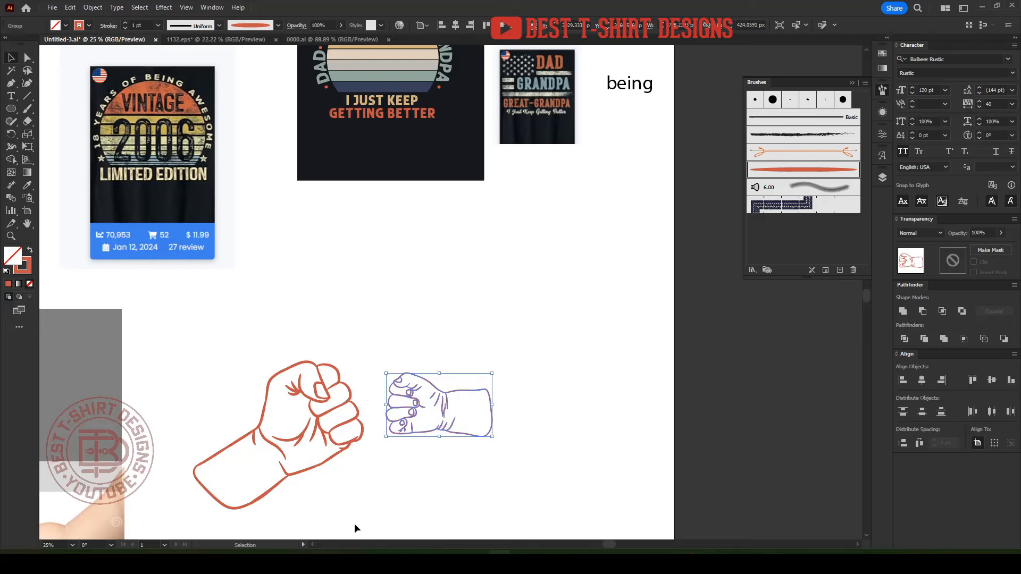
{"action": "left_click_drag", "start_coordinate": [354, 528], "coordinate": [173, 327]}
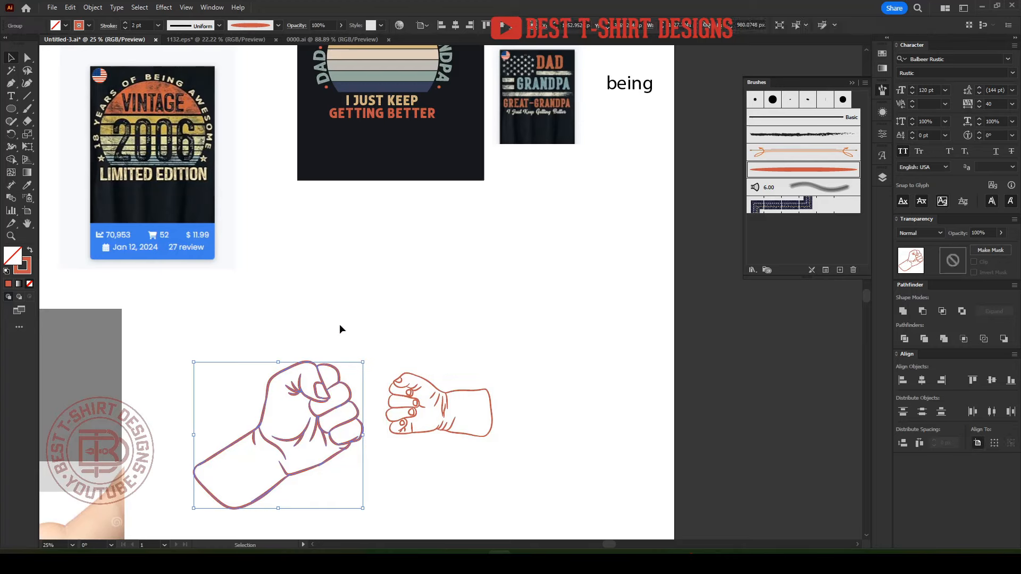
{"action": "left_click_drag", "start_coordinate": [259, 324], "coordinate": [510, 477]}
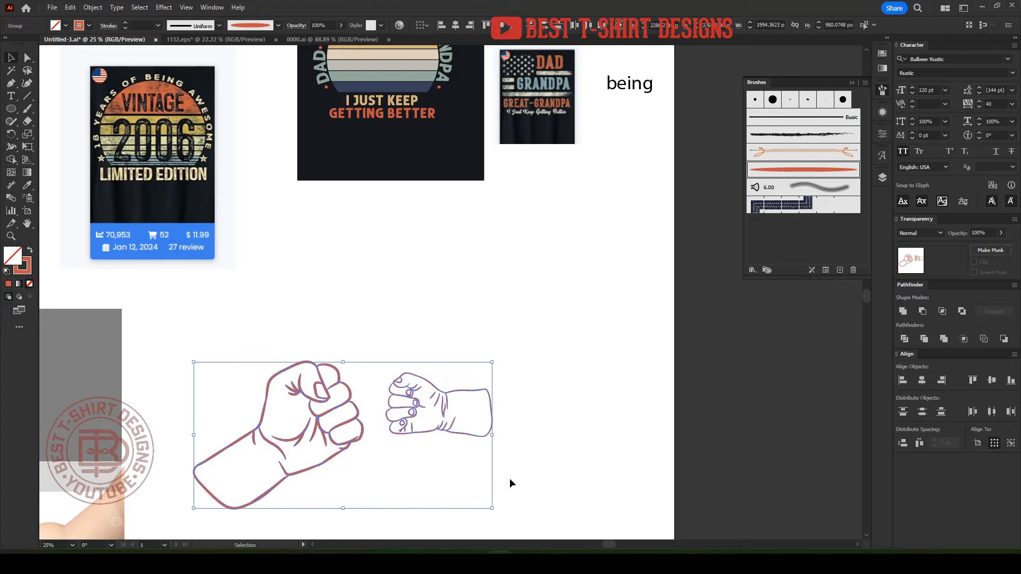
{"action": "left_click", "coordinate": [92, 7]}
{"action": "left_click", "coordinate": [123, 155]}
{"action": "left_click", "coordinate": [403, 310]}
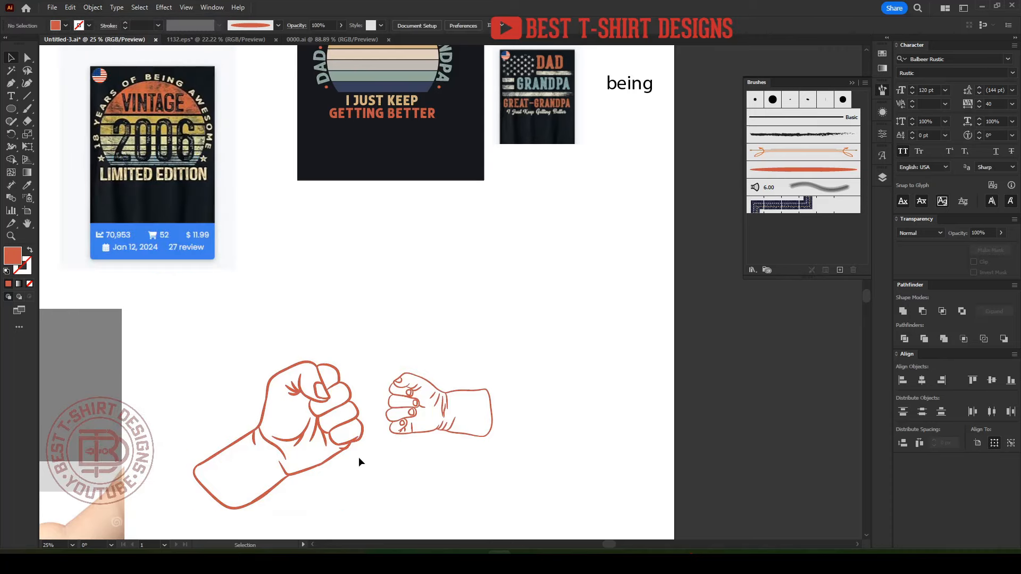
{"action": "left_click", "coordinate": [353, 445]}
{"action": "left_click", "coordinate": [411, 403]}
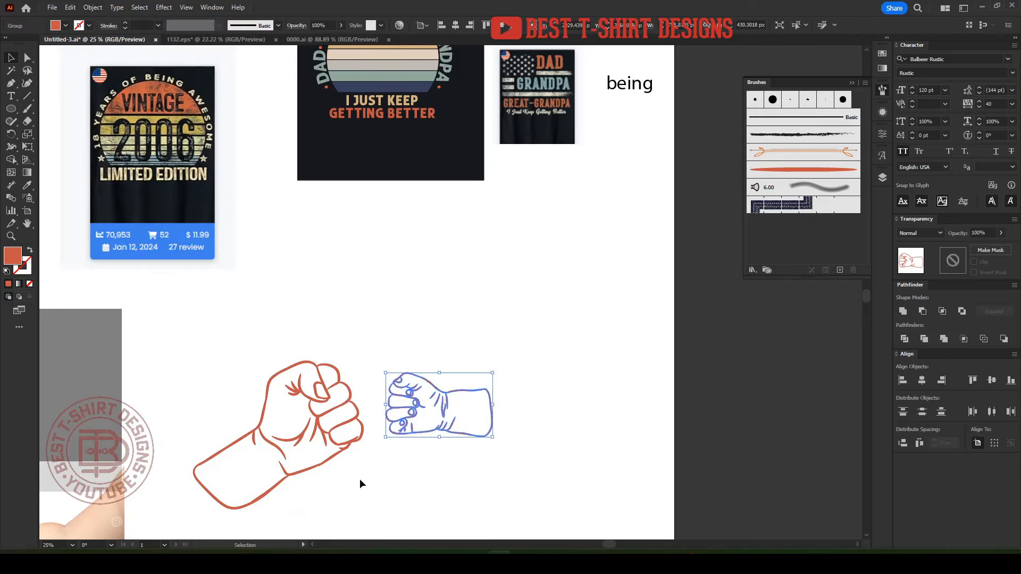
{"action": "scroll", "coordinate": [257, 483], "scroll_direction": "up", "scroll_amount": 2}
{"action": "left_click", "coordinate": [500, 474]}
{"action": "scroll", "coordinate": [457, 338], "scroll_direction": "down", "scroll_amount": 1}
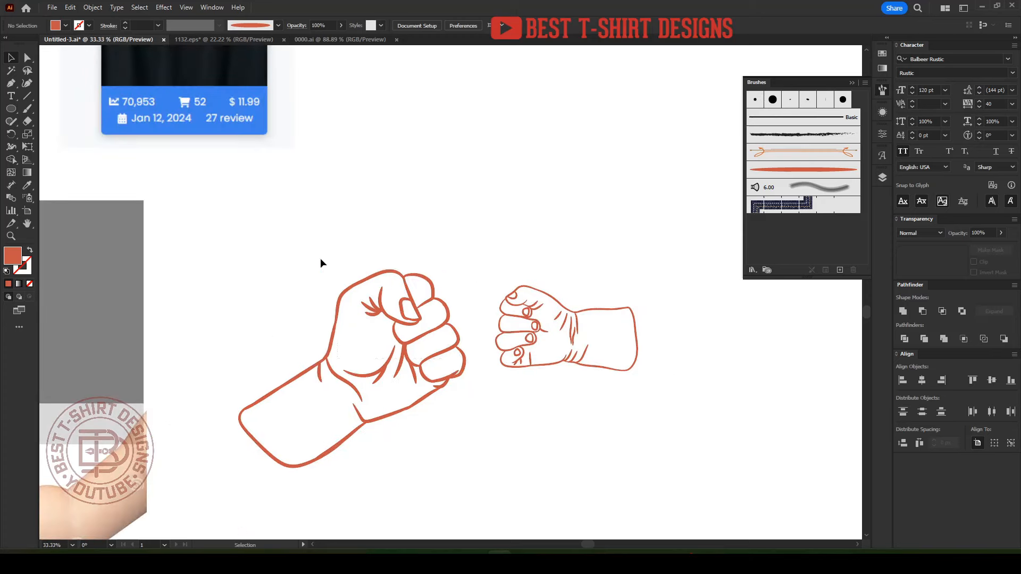
- Recolor the adult and baby fist line drawings with a solid black fill
{"action": "left_click_drag", "start_coordinate": [320, 257], "coordinate": [718, 451]}
{"action": "left_click", "coordinate": [64, 26]}
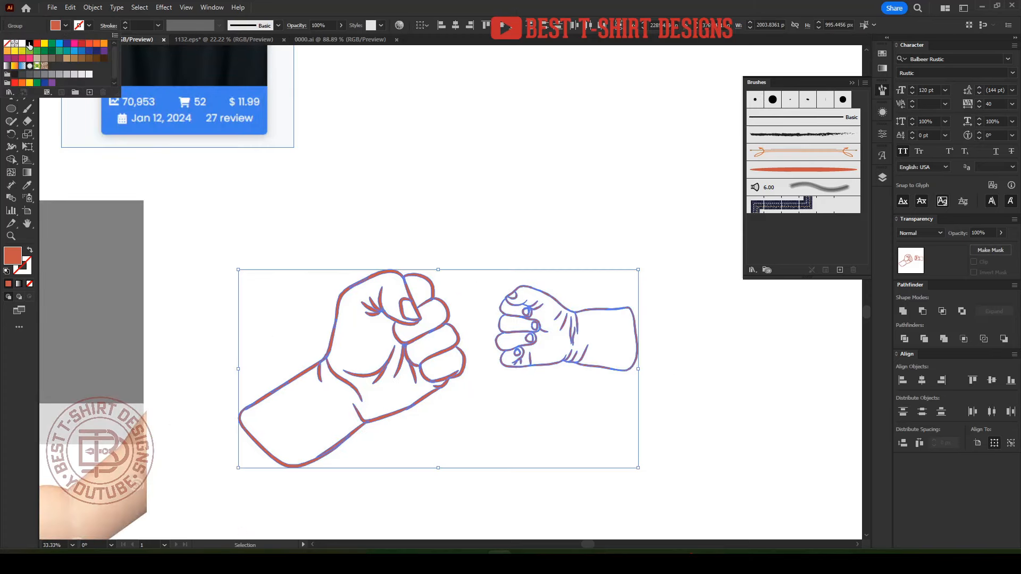
{"action": "left_click", "coordinate": [27, 42]}
{"action": "left_click", "coordinate": [409, 203]}
{"action": "left_click", "coordinate": [411, 206]}
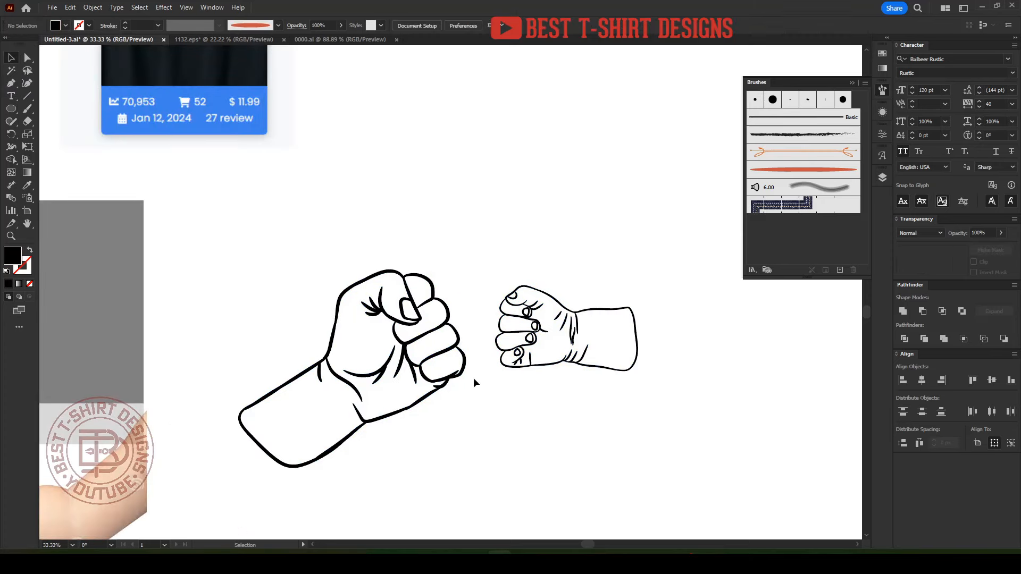
- Draw a square of about 1275 px behind the adult fist, fill it with the sunset's tan, and duplicate it behind the baby fist
{"action": "key", "text": "m"}
{"action": "left_click_drag", "start_coordinate": [218, 233], "coordinate": [473, 487]}
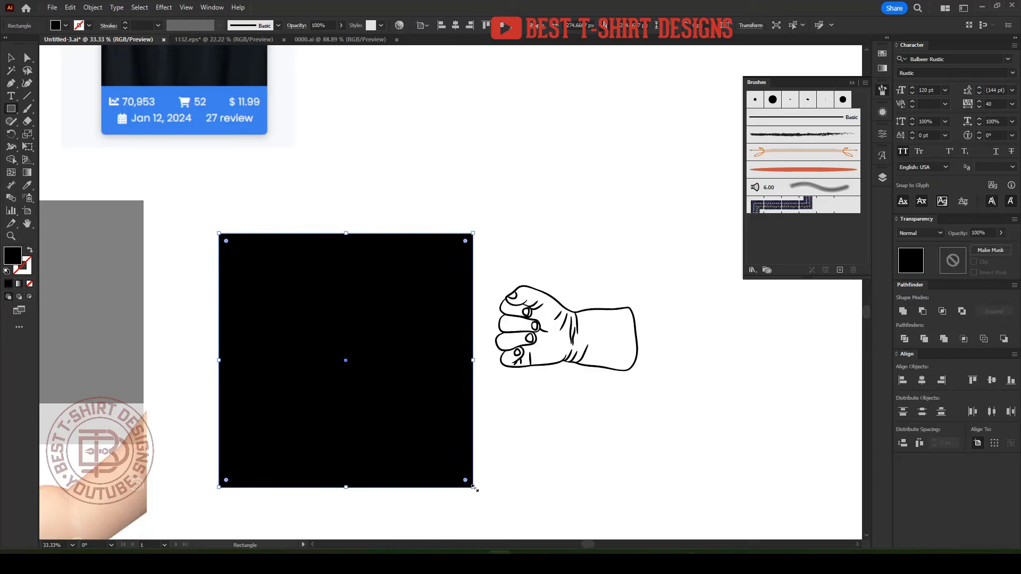
{"action": "scroll", "coordinate": [460, 414], "scroll_direction": "down", "scroll_amount": 2}
{"action": "key", "text": "i"}
{"action": "left_click", "coordinate": [505, 132]}
{"action": "key", "text": "v"}
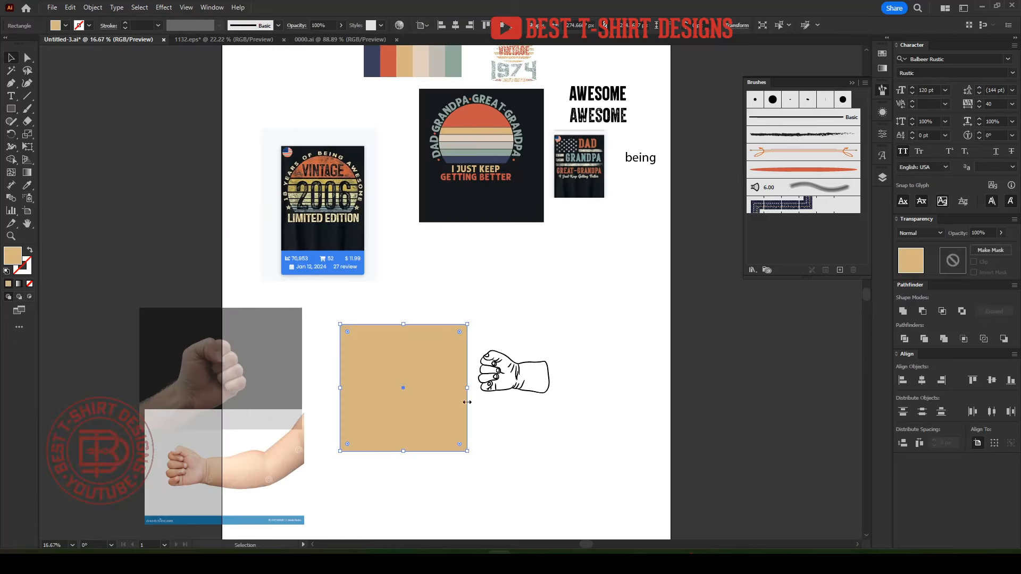
{"action": "scroll", "coordinate": [452, 410], "scroll_direction": "up", "scroll_amount": 2}
{"action": "key", "text": "ctrl+shift+bracketleft"}
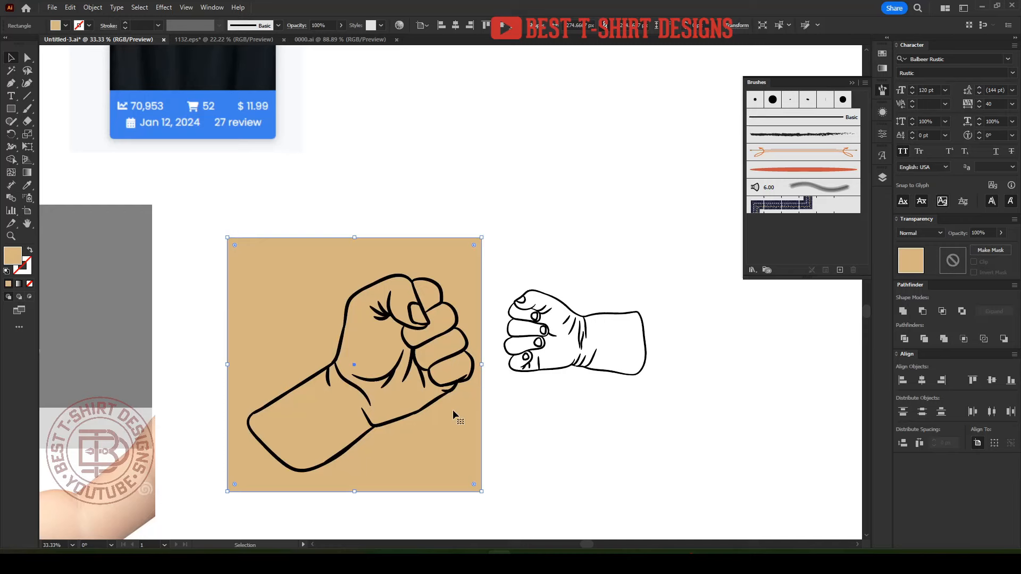
{"action": "left_click_drag", "start_coordinate": [422, 440], "coordinate": [694, 424], "text": "alt"}
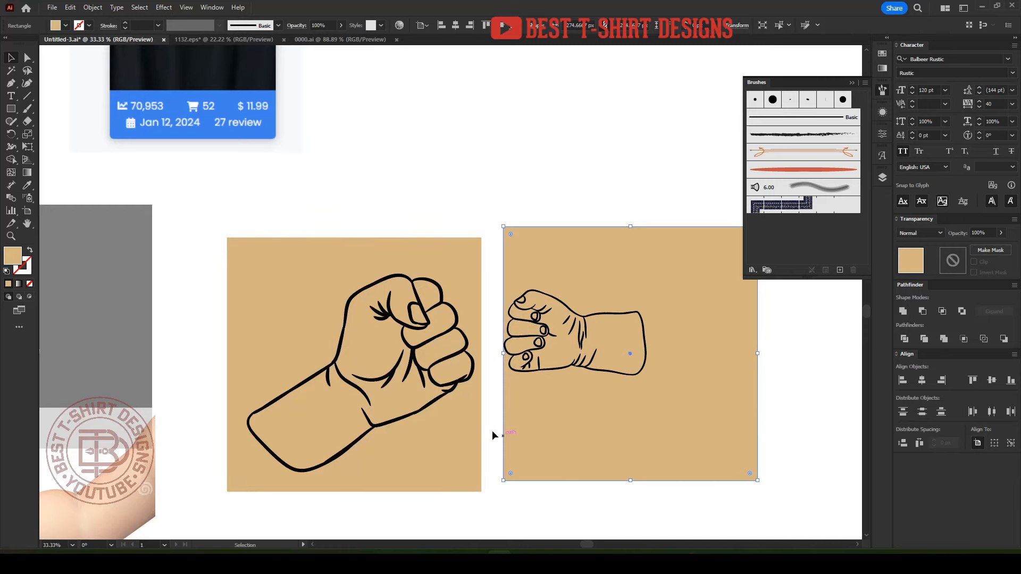
{"action": "left_click", "coordinate": [490, 429]}
- Trim the tan square with the adult fist outline using Pathfinder and delete the tan area outside the hand
{"action": "left_click_drag", "start_coordinate": [280, 252], "coordinate": [281, 252]}
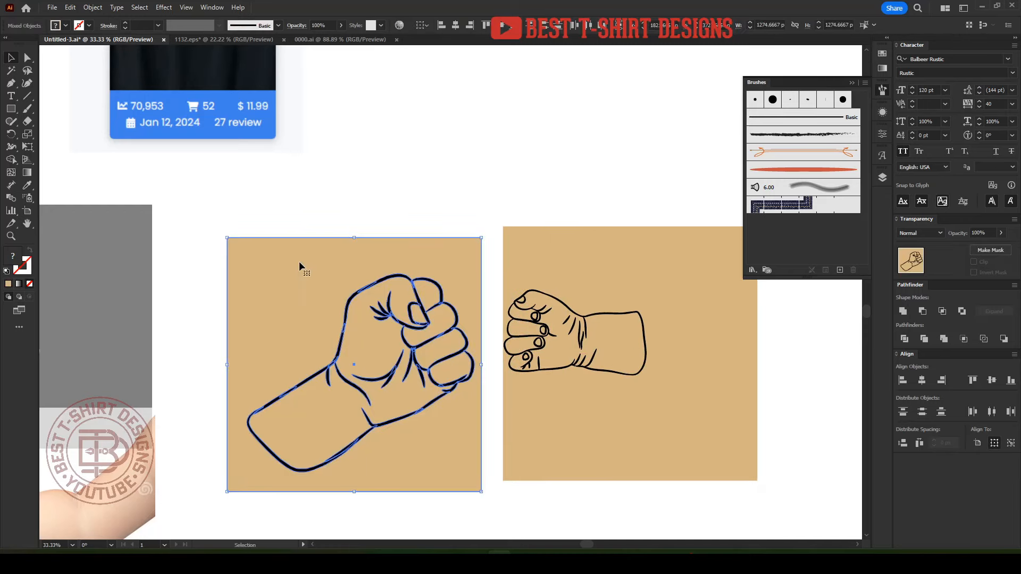
{"action": "left_click", "coordinate": [924, 339]}
{"action": "left_click", "coordinate": [431, 511]}
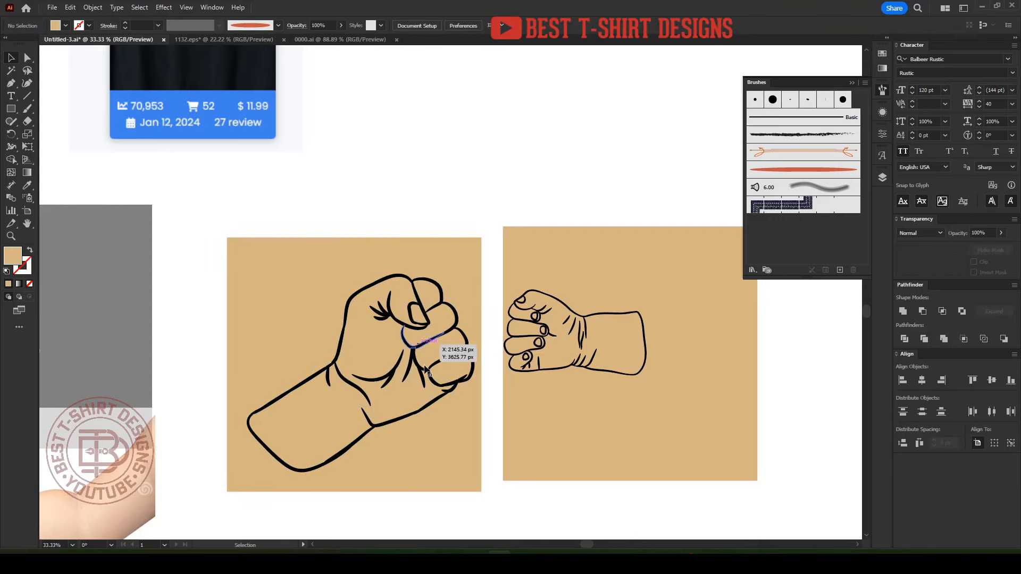
{"action": "double_click", "coordinate": [432, 440]}
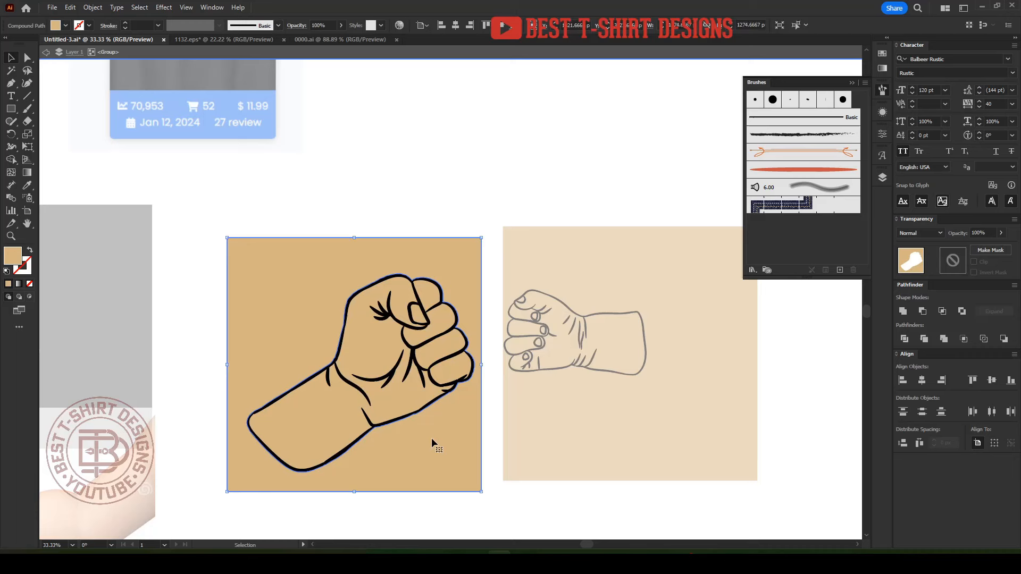
{"action": "key", "text": "Delete"}
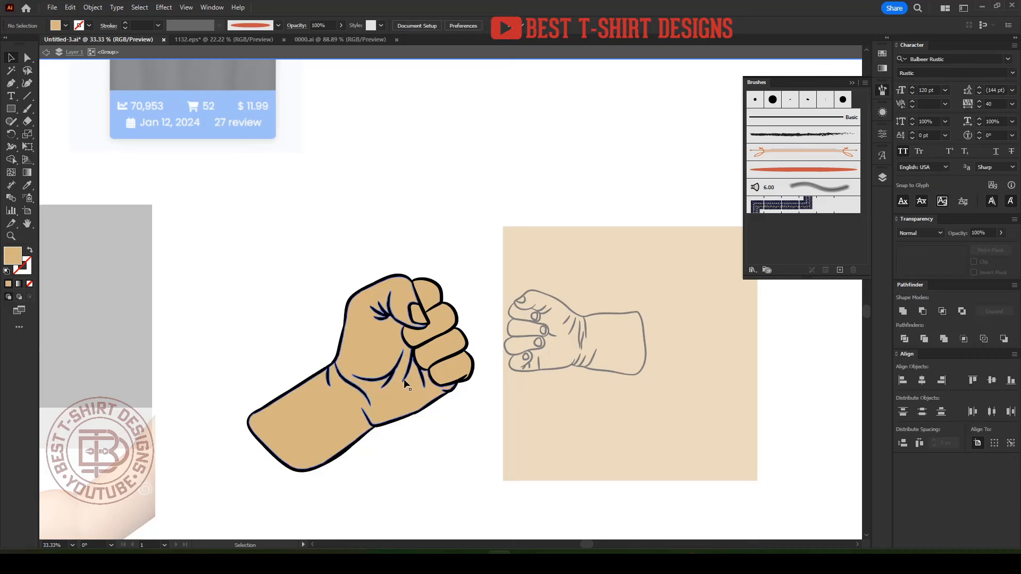
- Select all matching black lines in the trimmed adult fist, delete them, and move the remaining tan fist upward
{"action": "left_click", "coordinate": [394, 376]}
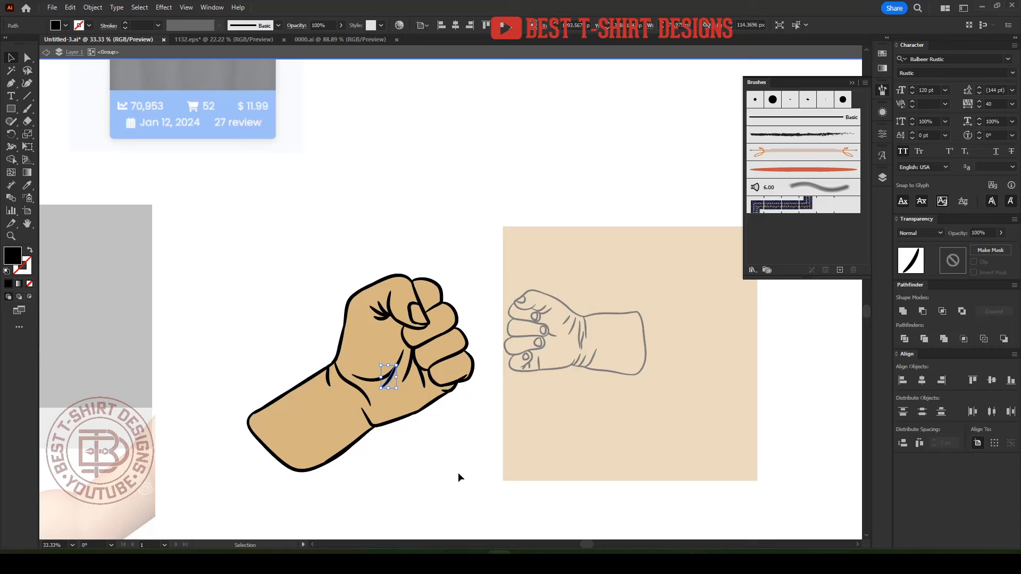
{"action": "left_click", "coordinate": [137, 8]}
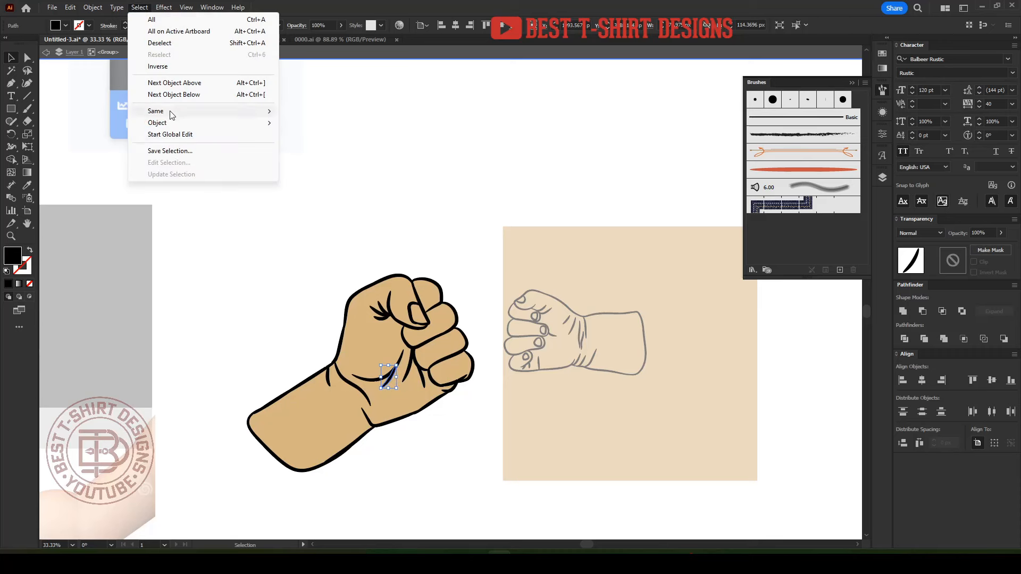
{"action": "mouse_move", "coordinate": [182, 111]}
{"action": "left_click", "coordinate": [320, 163]}
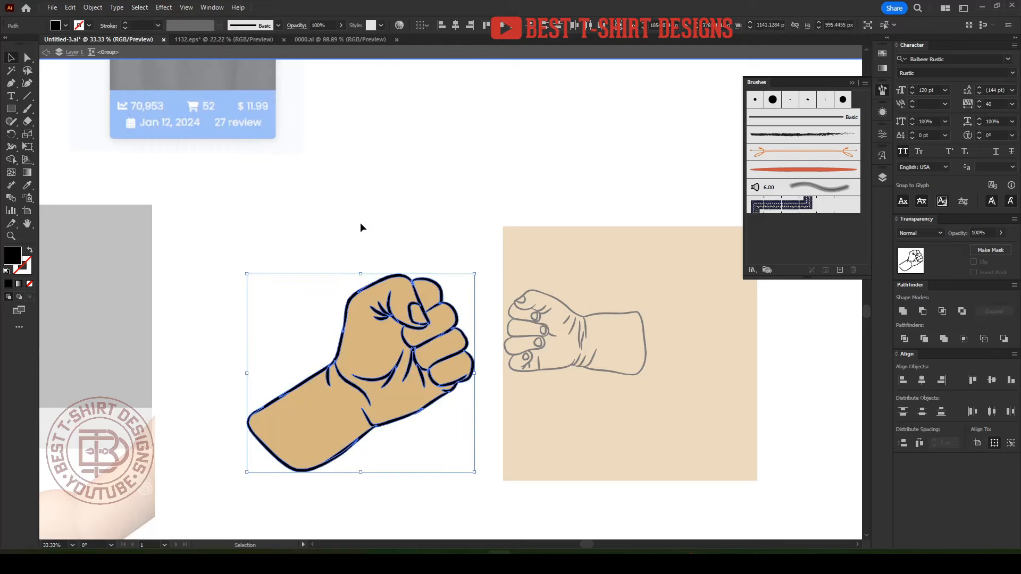
{"action": "key", "text": "Delete"}
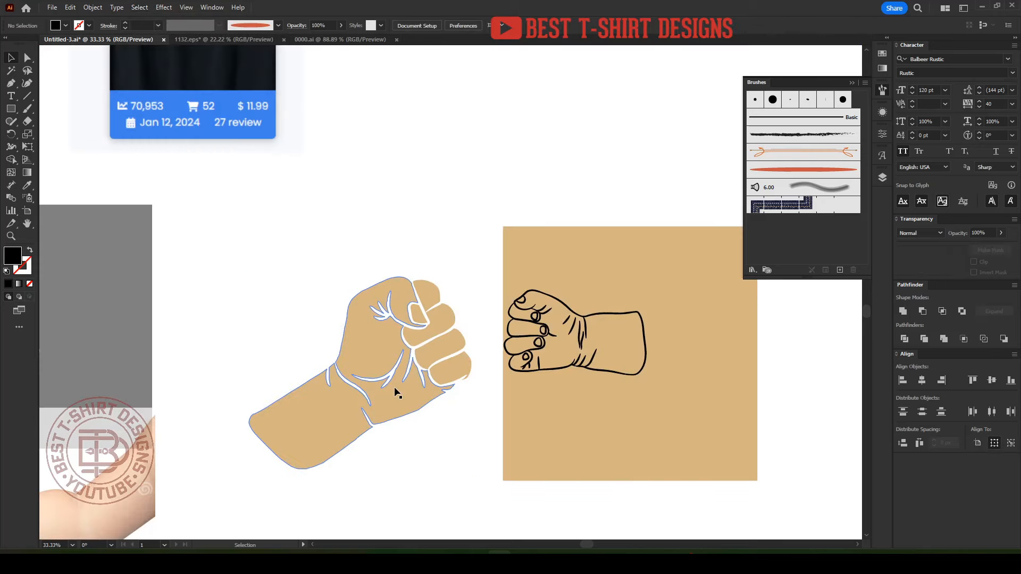
{"action": "left_click_drag", "start_coordinate": [399, 399], "coordinate": [375, 325]}
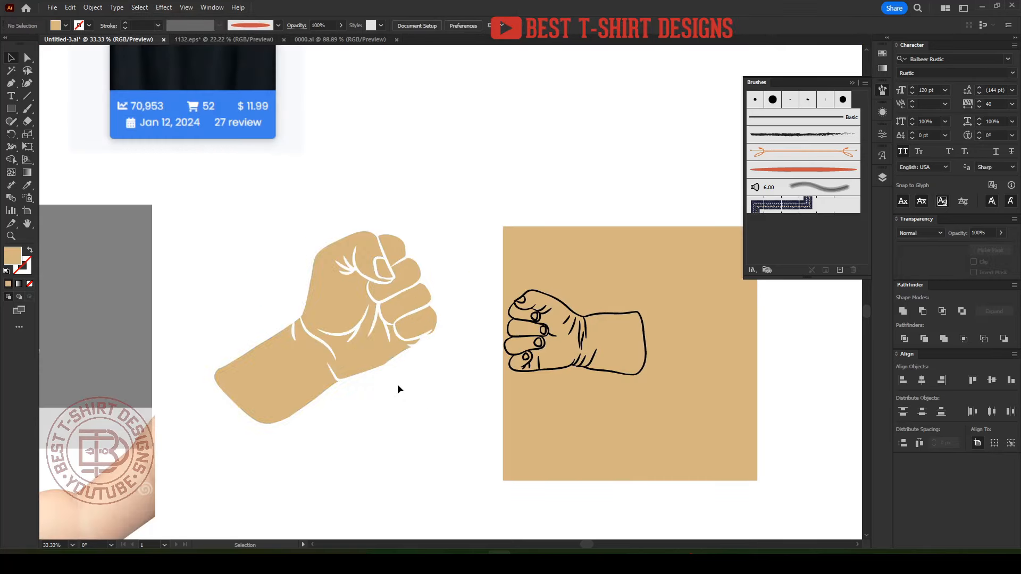
- Paste a copy of the black adult fist line art and place it below the tan fist
{"action": "scroll", "coordinate": [404, 383], "scroll_direction": "down", "scroll_amount": 3}
{"action": "key", "text": "ctrl+v"}
{"action": "left_click_drag", "start_coordinate": [457, 316], "coordinate": [336, 456]}
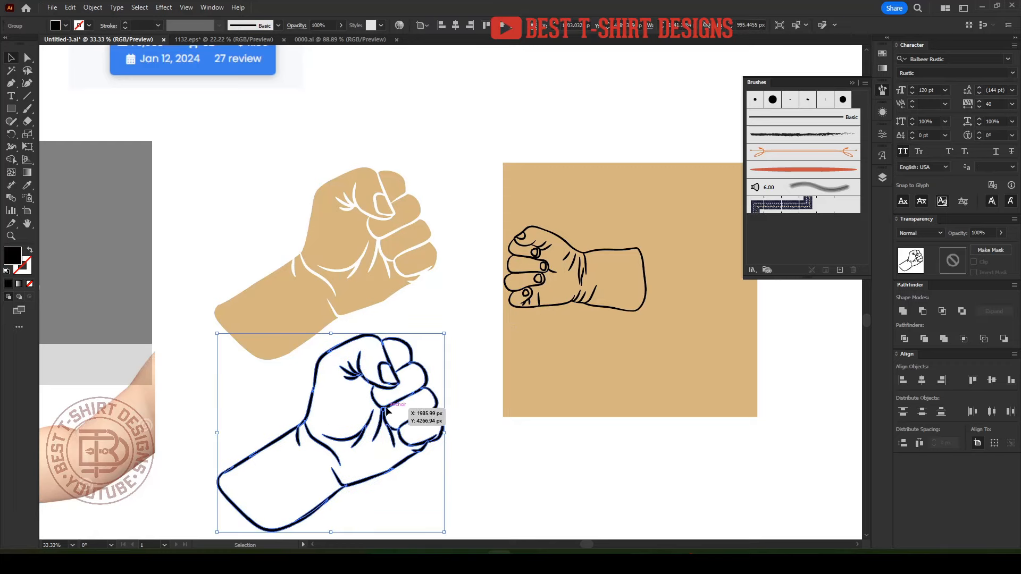
{"action": "left_click_drag", "start_coordinate": [388, 410], "coordinate": [319, 465]}
- Trim the second tan square with the baby fist outline and delete the tan area outside the hand
{"action": "left_click", "coordinate": [473, 278]}
{"action": "left_click_drag", "start_coordinate": [474, 280], "coordinate": [725, 377]}
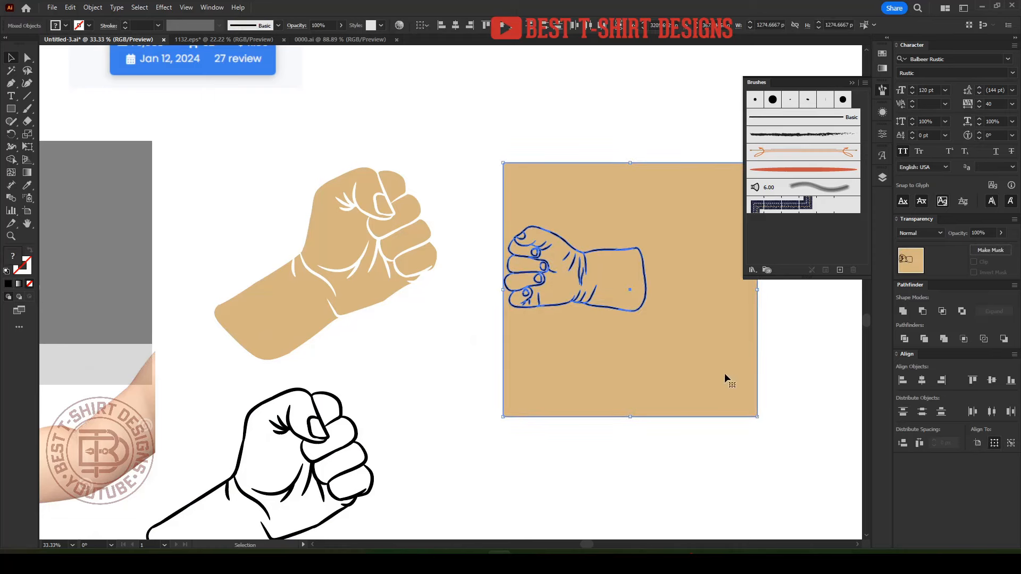
{"action": "key", "text": "ctrl+g"}
{"action": "double_click", "coordinate": [664, 353]}
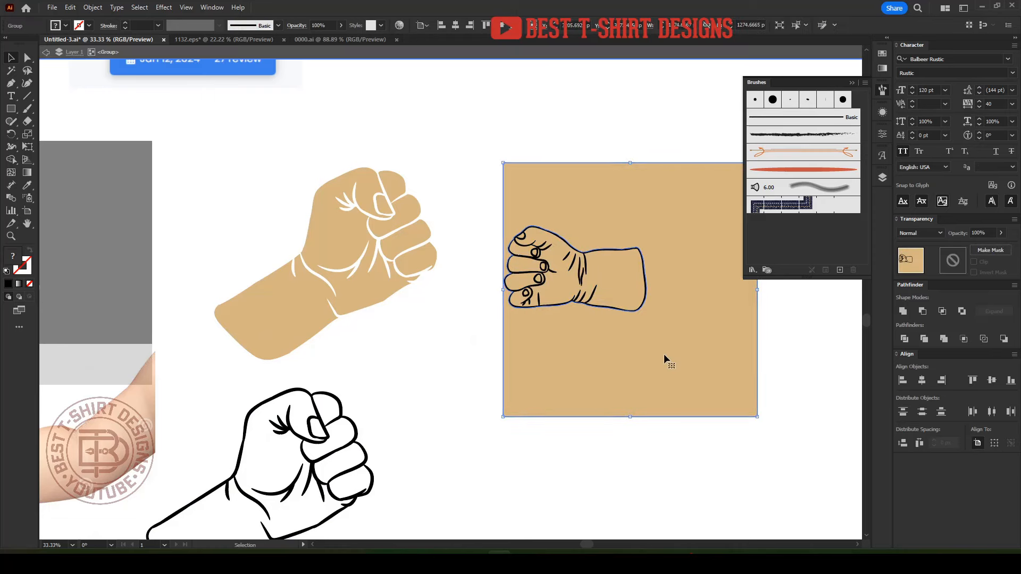
{"action": "key", "text": "Delete"}
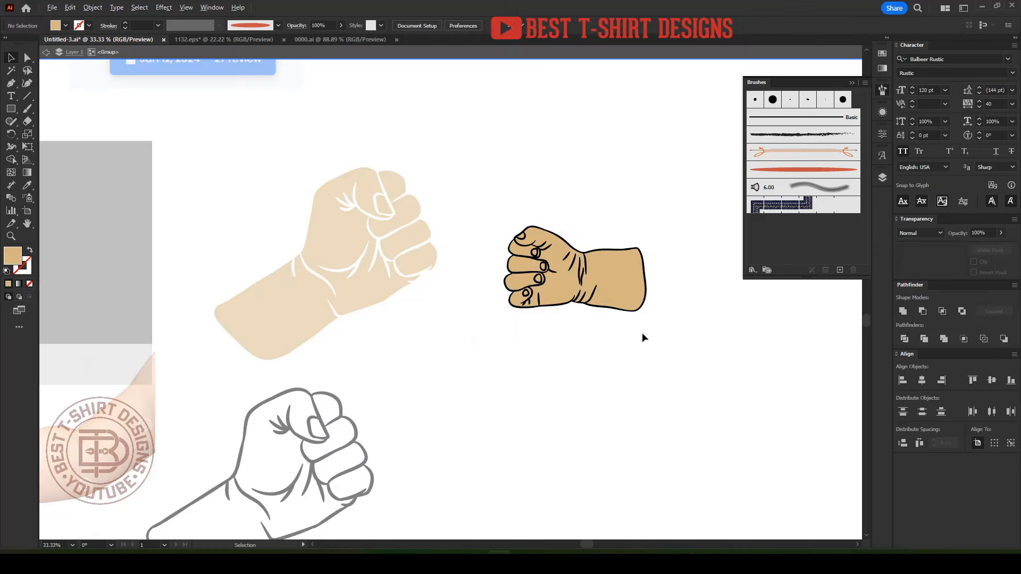
- Delete all black lines from the trimmed baby fist, leaving only its tan shapes, and exit the group
{"action": "scroll", "coordinate": [642, 332], "scroll_direction": "up", "scroll_amount": 1}
{"action": "key", "text": "ctrl+a"}
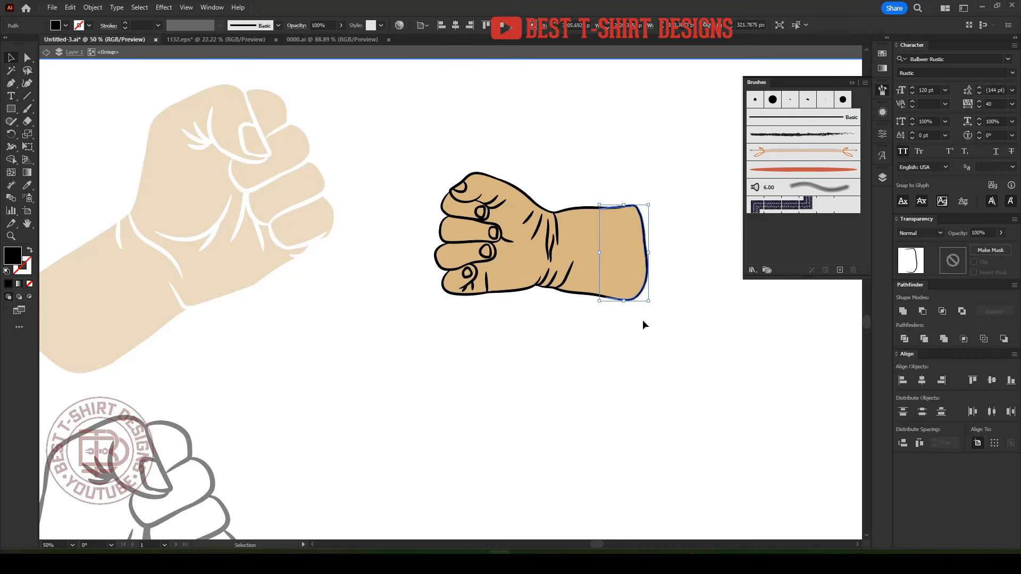
{"action": "key", "text": "a"}
{"action": "key", "text": "Delete"}
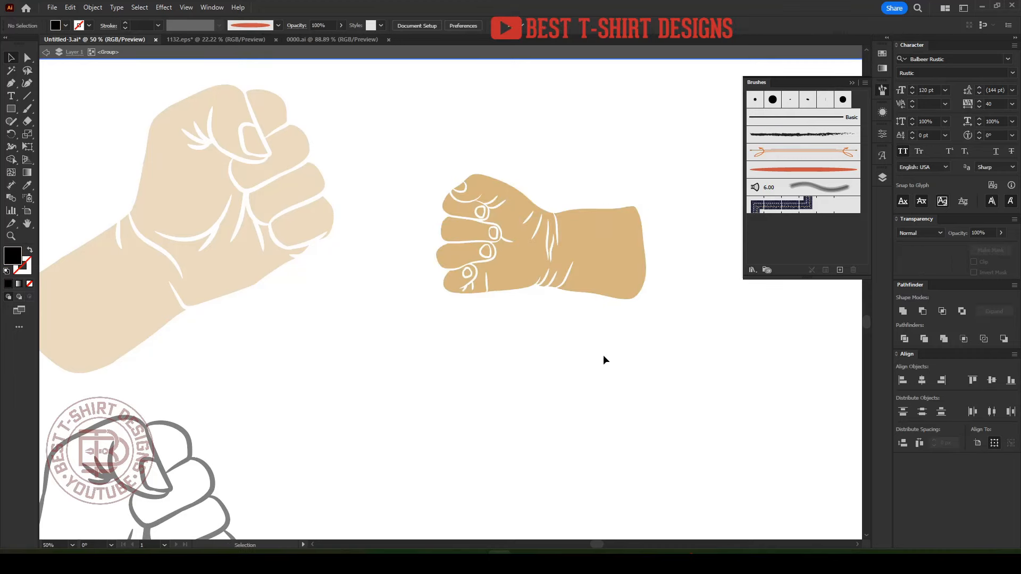
{"action": "double_click", "coordinate": [596, 358]}
- Place the black baby fist line art below its tan version, beside the adult line art
{"action": "scroll", "coordinate": [526, 337], "scroll_direction": "down", "scroll_amount": 3}
{"action": "key", "text": "v"}
{"action": "left_click_drag", "start_coordinate": [553, 321], "coordinate": [511, 420]}
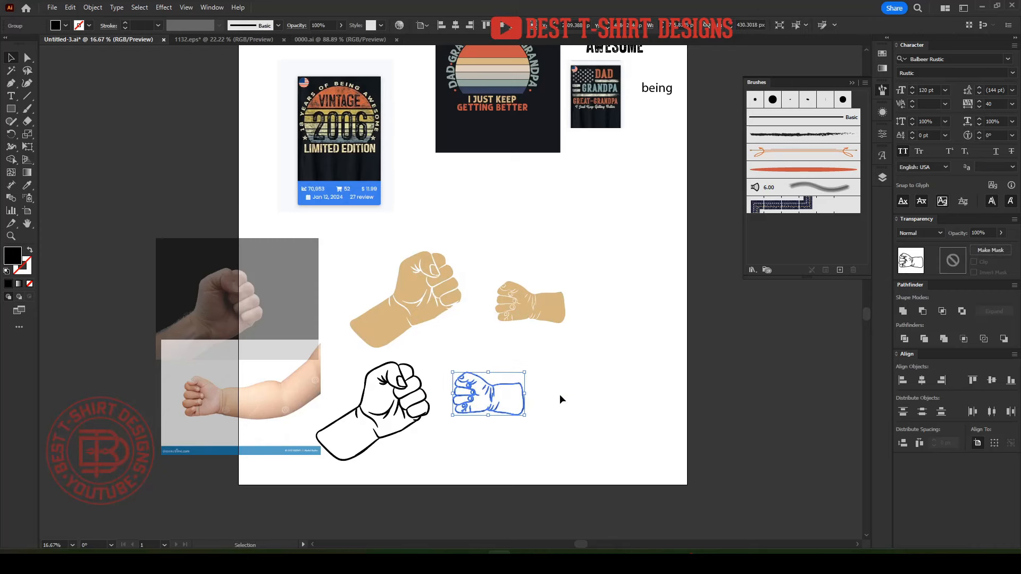
{"action": "left_click", "coordinate": [558, 396]}
- Rotate the tan baby fist so its forearm slopes downward and move it against the adult fist's knuckles
{"action": "scroll", "coordinate": [485, 272], "scroll_direction": "up", "scroll_amount": 2}
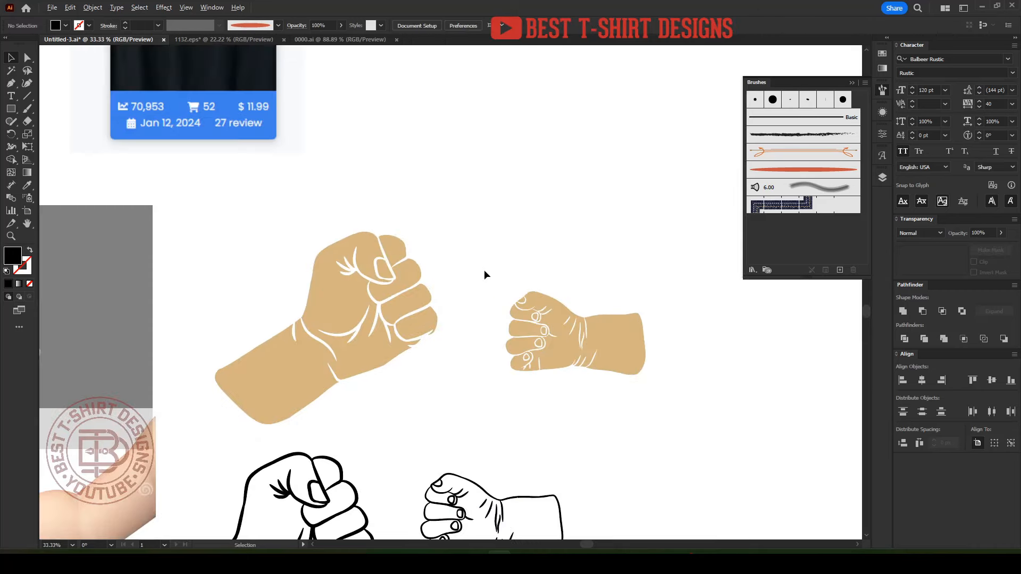
{"action": "left_click", "coordinate": [417, 335]}
{"action": "left_click", "coordinate": [528, 357]}
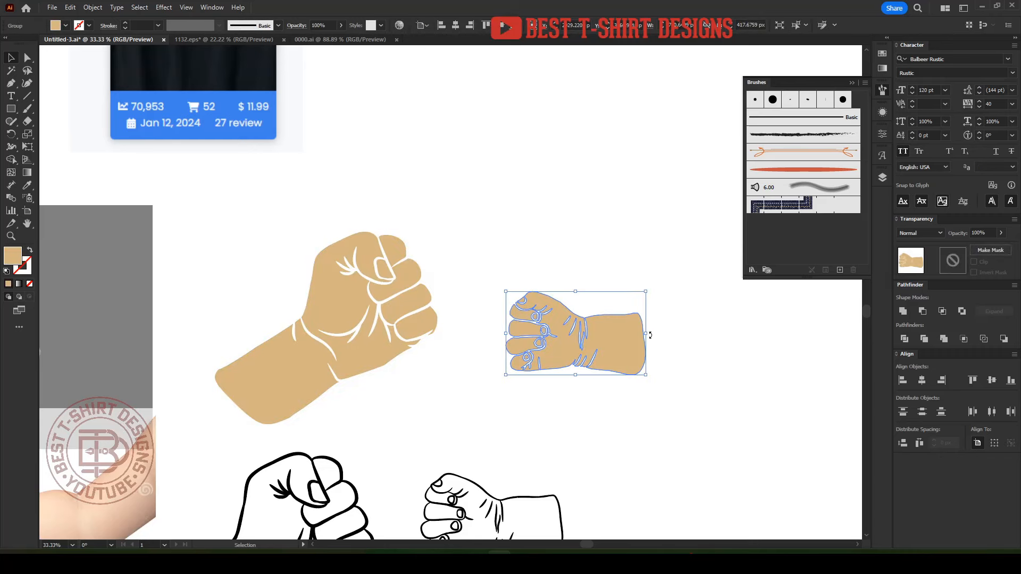
{"action": "left_click_drag", "start_coordinate": [650, 335], "coordinate": [535, 338]}
{"action": "left_click", "coordinate": [492, 407]}
{"action": "scroll", "coordinate": [494, 408], "scroll_direction": "down", "scroll_amount": 1}
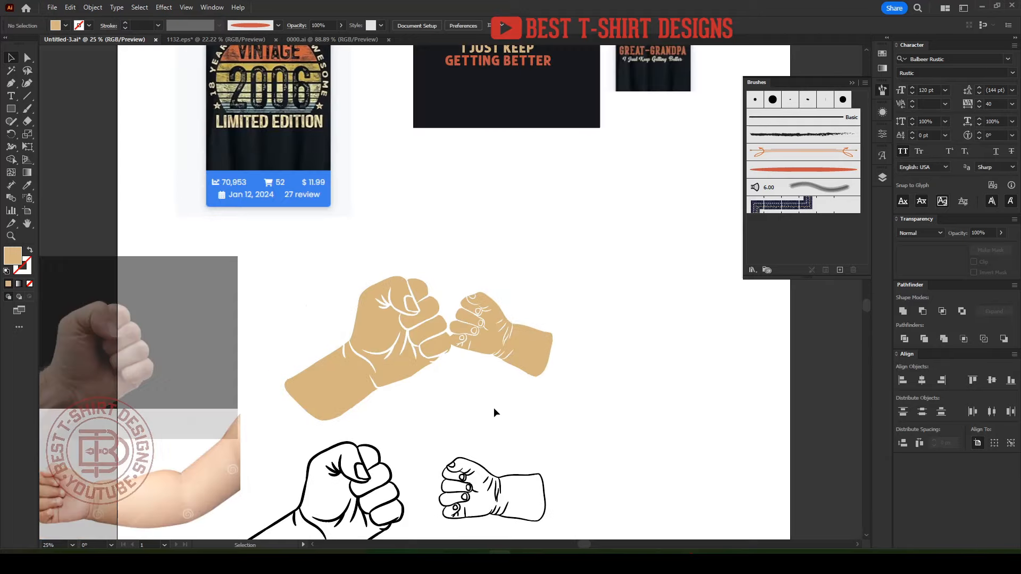
- Cut the two tan fists and paste them into an opacity mask on the striped sunset group
{"action": "left_click_drag", "start_coordinate": [493, 407], "coordinate": [350, 282]}
{"action": "key", "text": "Delete"}
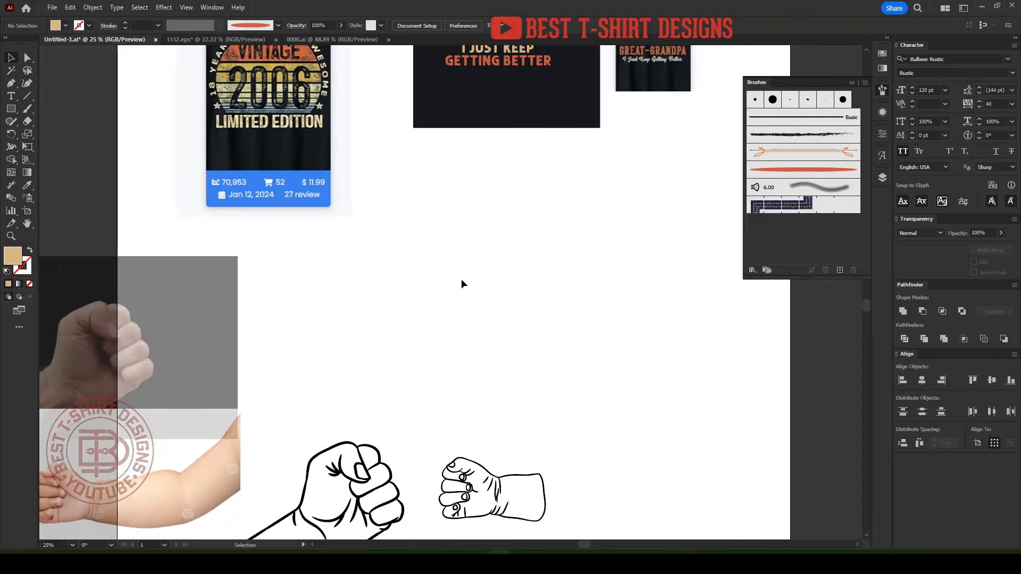
{"action": "scroll", "coordinate": [578, 293], "scroll_direction": "up", "scroll_amount": 6}
{"action": "scroll", "coordinate": [536, 139], "scroll_direction": "up", "scroll_amount": 1}
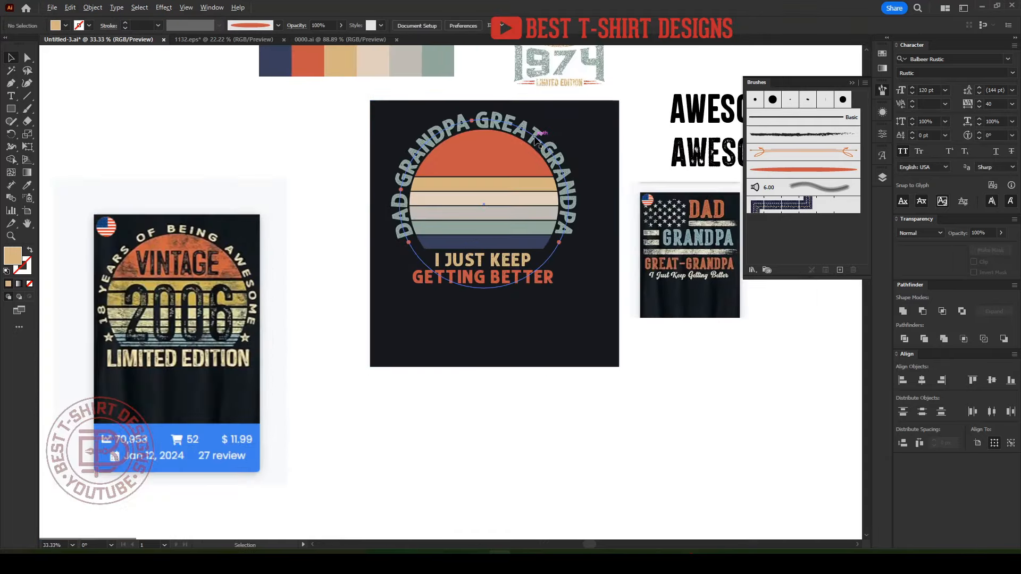
{"action": "scroll", "coordinate": [536, 139], "scroll_direction": "down", "scroll_amount": 1}
{"action": "scroll", "coordinate": [508, 202], "scroll_direction": "up", "scroll_amount": 2}
{"action": "scroll", "coordinate": [519, 225], "scroll_direction": "up", "scroll_amount": 1}
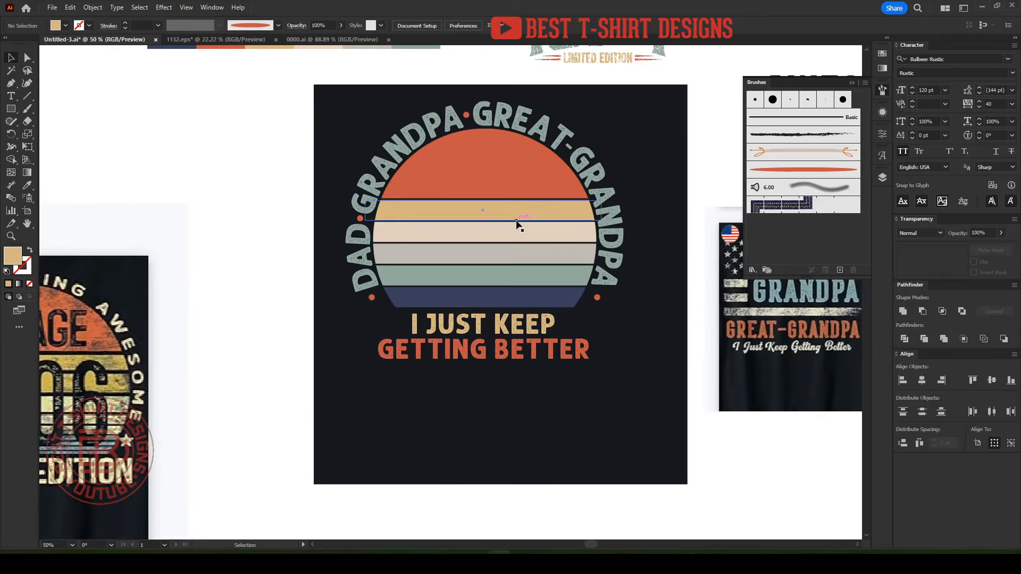
{"action": "left_click", "coordinate": [516, 224]}
{"action": "double_click", "coordinate": [503, 230]}
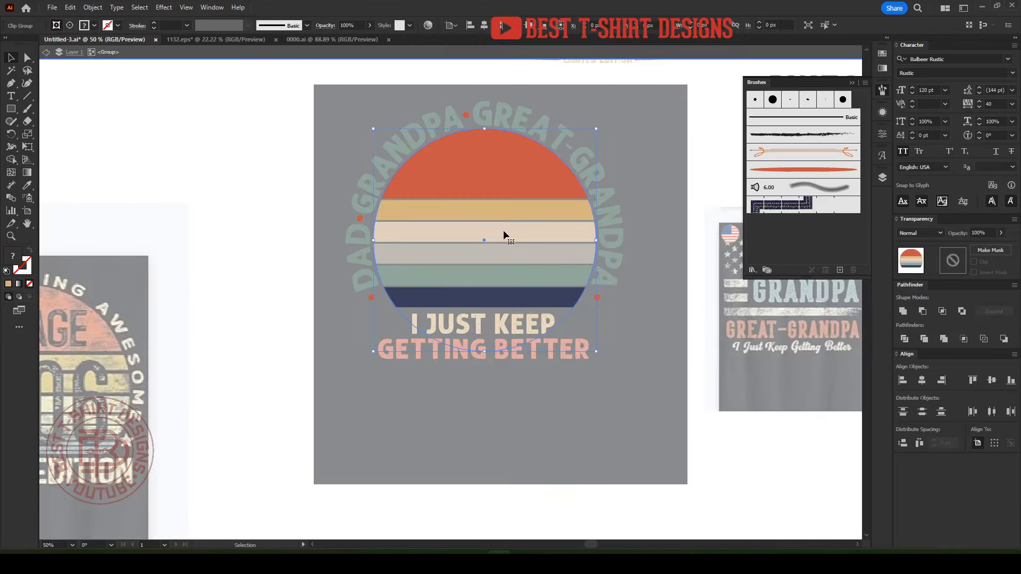
{"action": "left_click", "coordinate": [955, 264]}
{"action": "key", "text": "ctrl+v"}
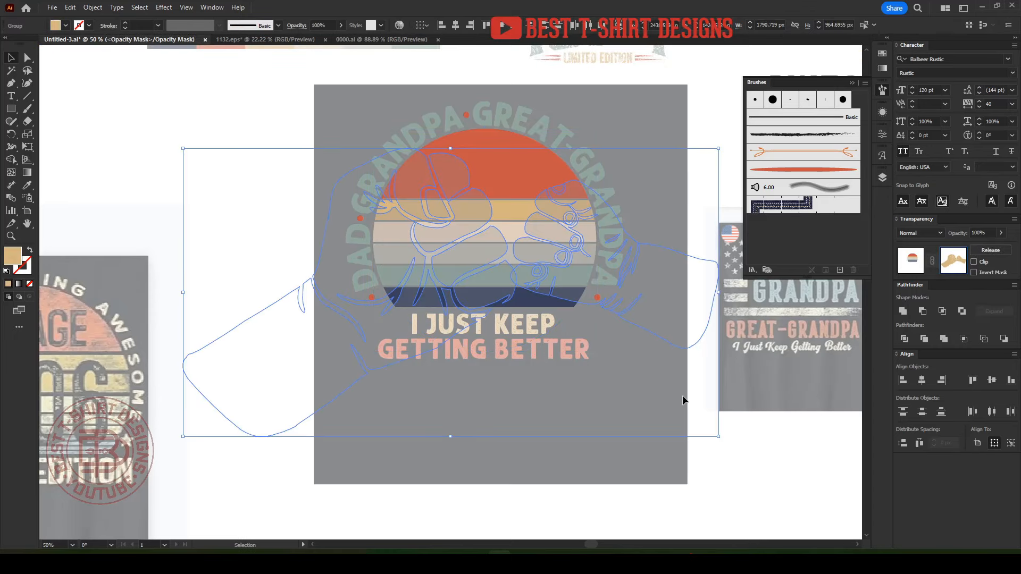
- Scale the fists down inside the opacity mask and position the baby fist over the sunset's stripes, facing the adult fist
{"action": "left_click_drag", "start_coordinate": [720, 295], "coordinate": [652, 311]}
{"action": "left_click", "coordinate": [633, 346]}
{"action": "left_click_drag", "start_coordinate": [585, 305], "coordinate": [607, 262]}
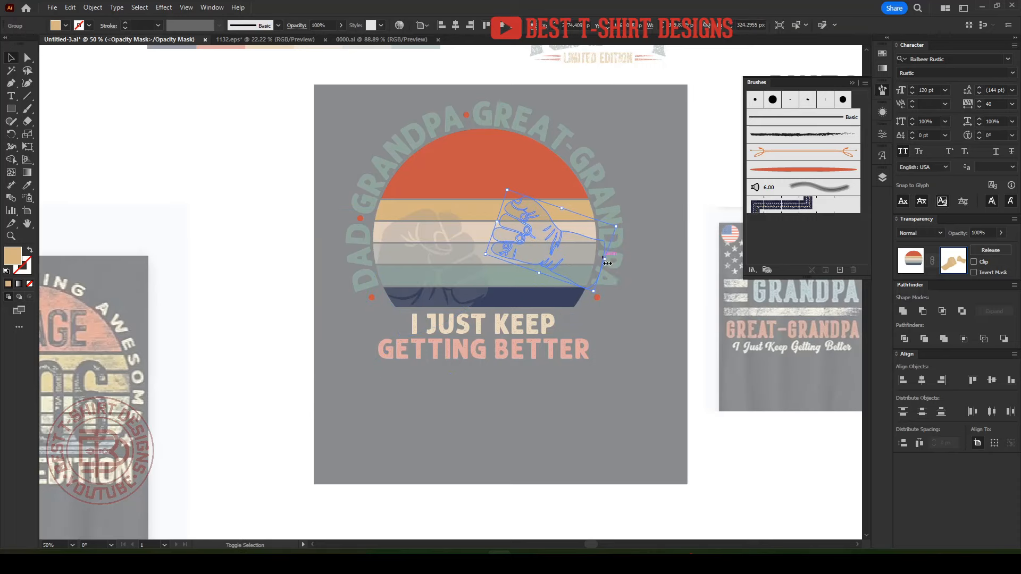
- Fill both fists in the opacity mask with black so they knock out of the sunset stripes
{"action": "left_click", "coordinate": [463, 287]}
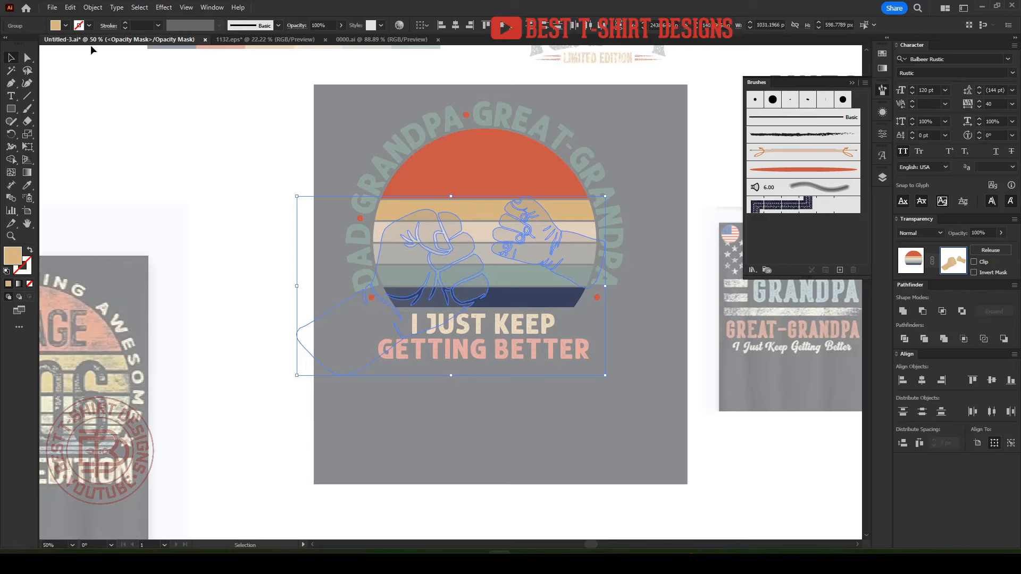
{"action": "left_click", "coordinate": [66, 26]}
{"action": "left_click", "coordinate": [29, 44]}
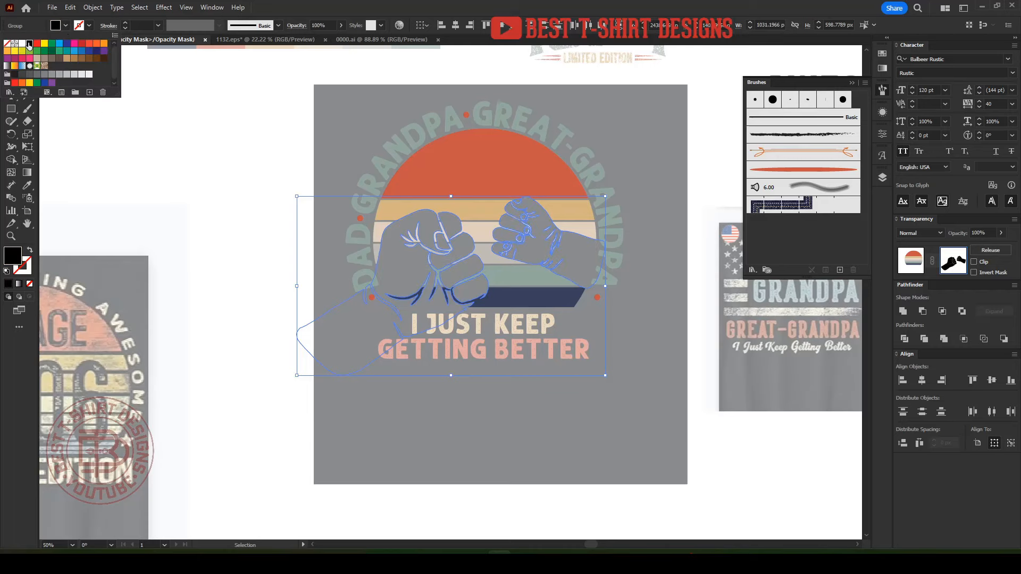
{"action": "left_click", "coordinate": [634, 337]}
{"action": "left_click", "coordinate": [650, 311]}
{"action": "scroll", "coordinate": [608, 194], "scroll_direction": "up", "scroll_amount": 1}
{"action": "scroll", "coordinate": [608, 193], "scroll_direction": "up", "scroll_amount": 1, "text": "alt"}
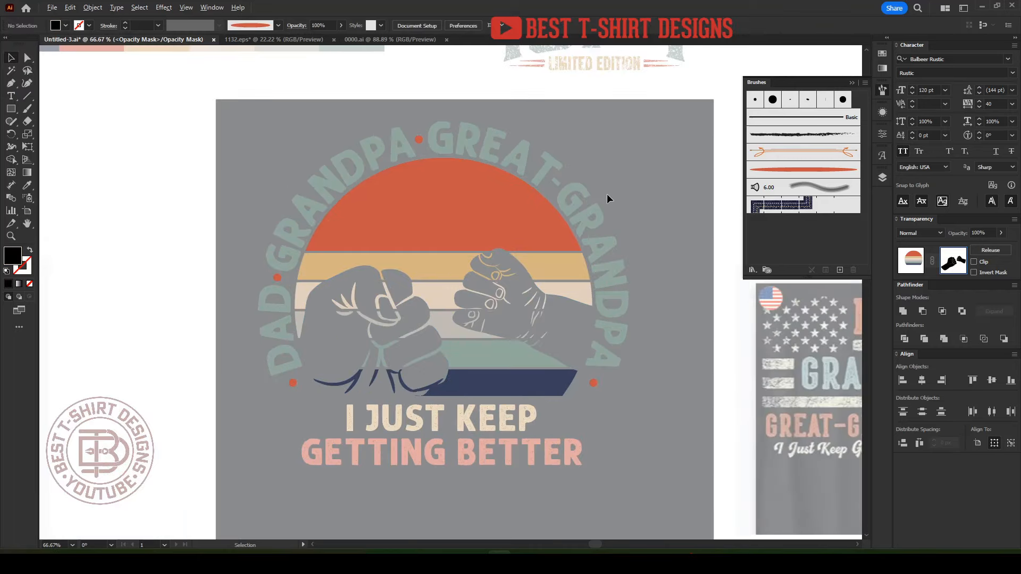
- Scale the adult fist down inside the opacity mask, raise it over the sunset stripes, and shift the baby fist away from it
{"action": "left_click", "coordinate": [426, 349]}
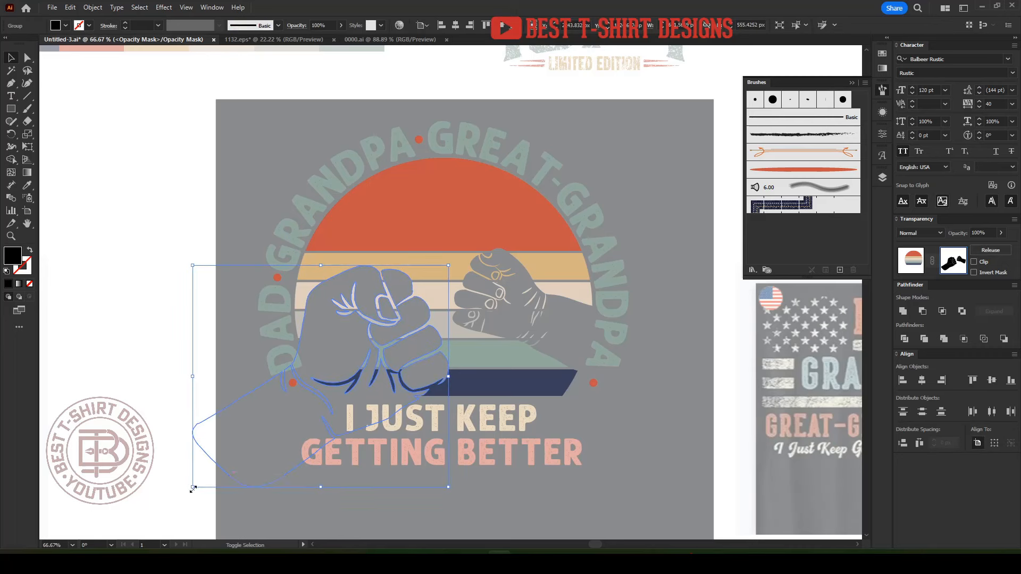
{"action": "left_click_drag", "start_coordinate": [193, 489], "coordinate": [215, 467], "text": "shift"}
{"action": "left_click_drag", "start_coordinate": [339, 380], "coordinate": [343, 333]}
{"action": "left_click_drag", "start_coordinate": [488, 323], "coordinate": [508, 317]}
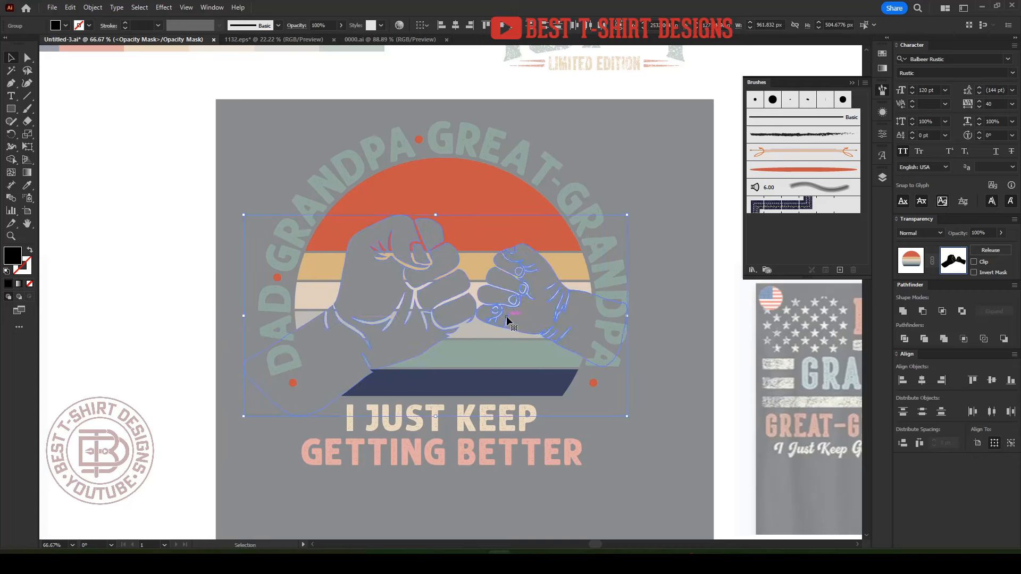
{"action": "left_click", "coordinate": [267, 463]}
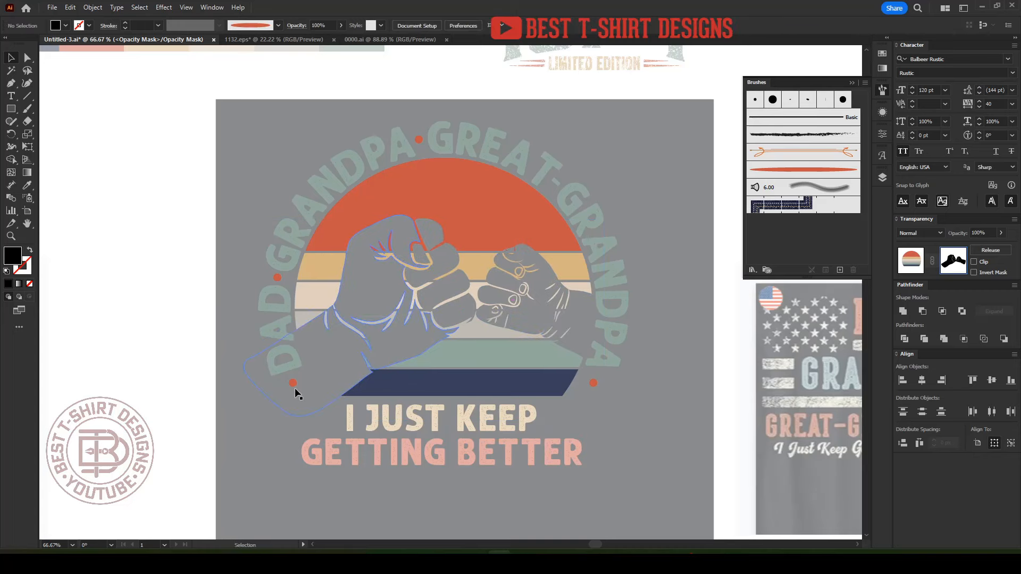
- Rotate the adult fist slightly, fit the baby fist against its knuckles, and return from the opacity mask to the sunset artwork
{"action": "left_click_drag", "start_coordinate": [294, 388], "coordinate": [288, 368]}
{"action": "left_click_drag", "start_coordinate": [475, 296], "coordinate": [475, 306]}
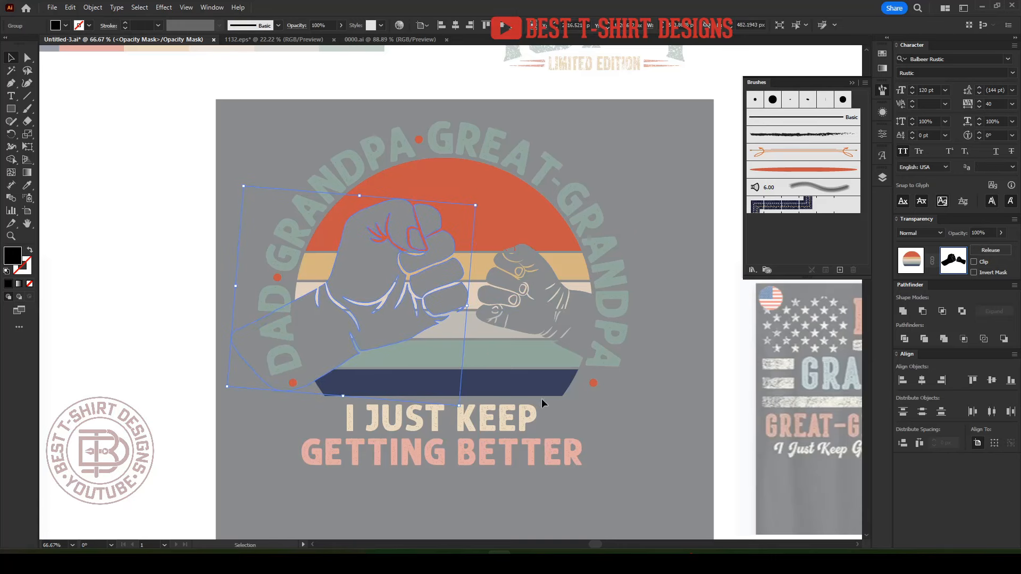
{"action": "left_click_drag", "start_coordinate": [577, 331], "coordinate": [570, 325]}
{"action": "left_click", "coordinate": [621, 429]}
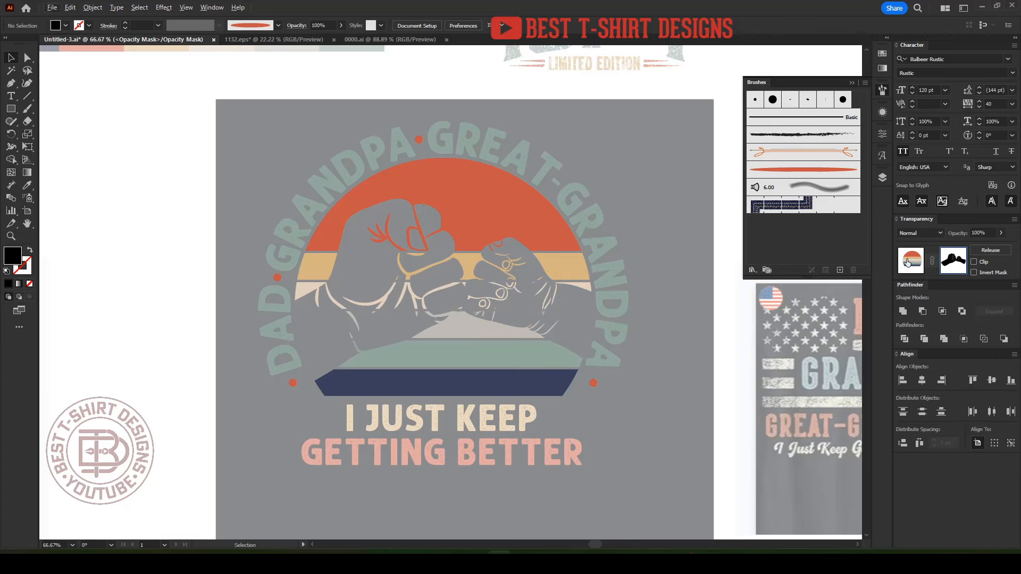
{"action": "left_click", "coordinate": [908, 262]}
{"action": "scroll", "coordinate": [429, 347], "scroll_direction": "down", "scroll_amount": 1}
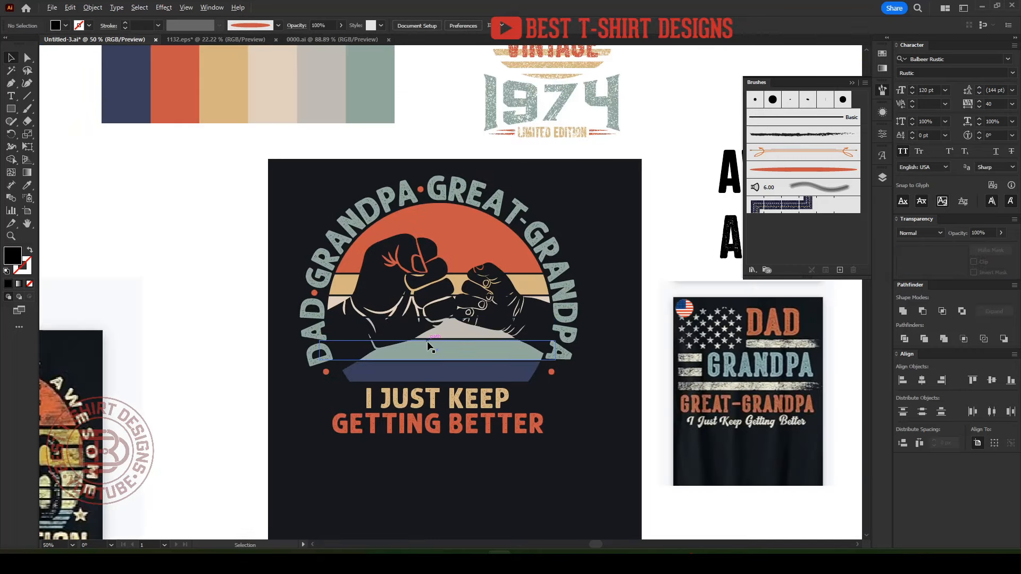
{"action": "left_click", "coordinate": [614, 433]}
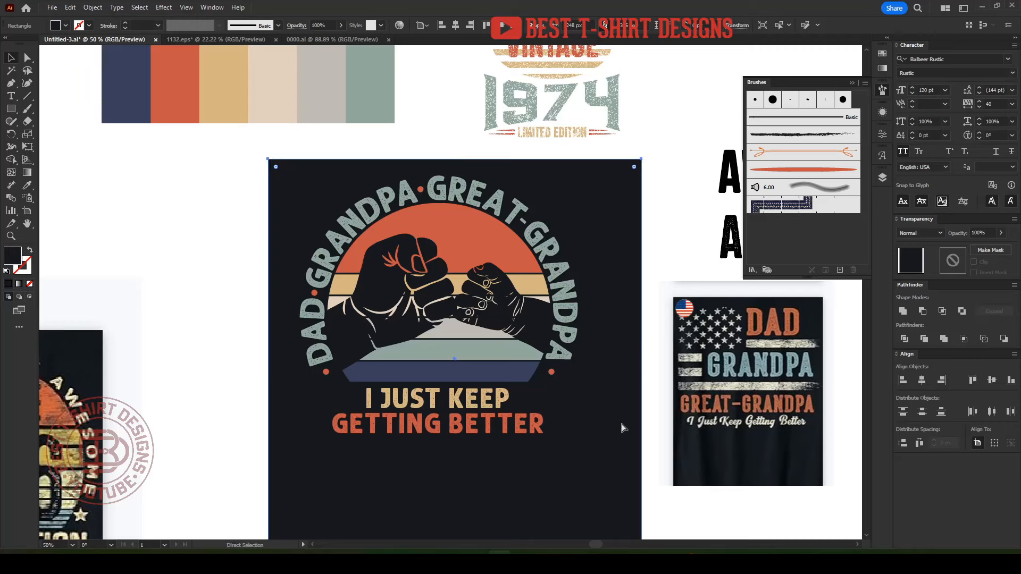
{"action": "key", "text": "ctrl+shift+a"}
- Move the outlined adult and baby fists up on the artboard, keeping them side by side below the design
{"action": "scroll", "coordinate": [500, 342], "scroll_direction": "down", "scroll_amount": 1}
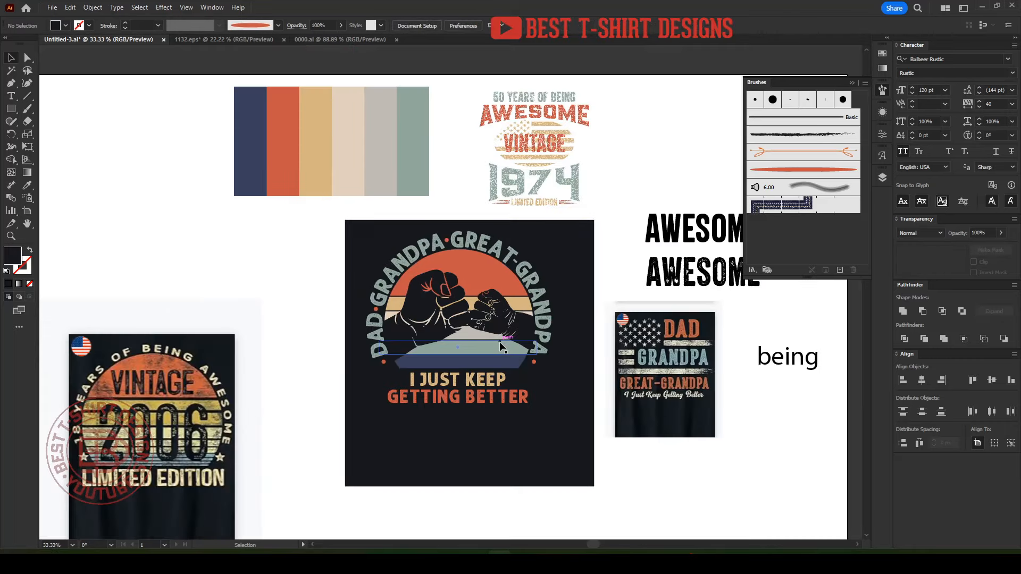
{"action": "scroll", "coordinate": [572, 376], "scroll_direction": "down", "scroll_amount": 1}
{"action": "scroll", "coordinate": [501, 401], "scroll_direction": "down", "scroll_amount": 3}
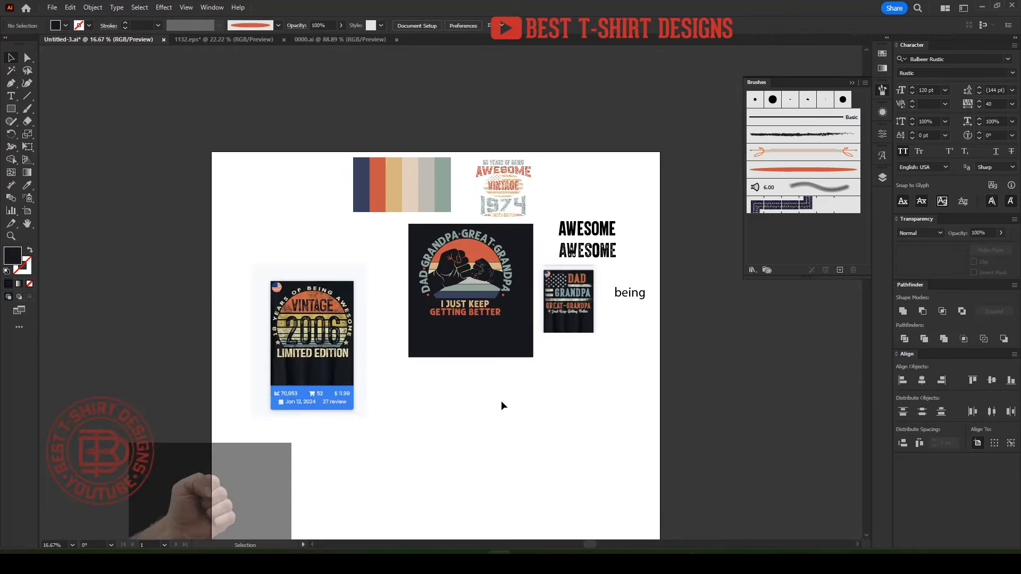
{"action": "scroll", "coordinate": [495, 397], "scroll_direction": "down", "scroll_amount": 3}
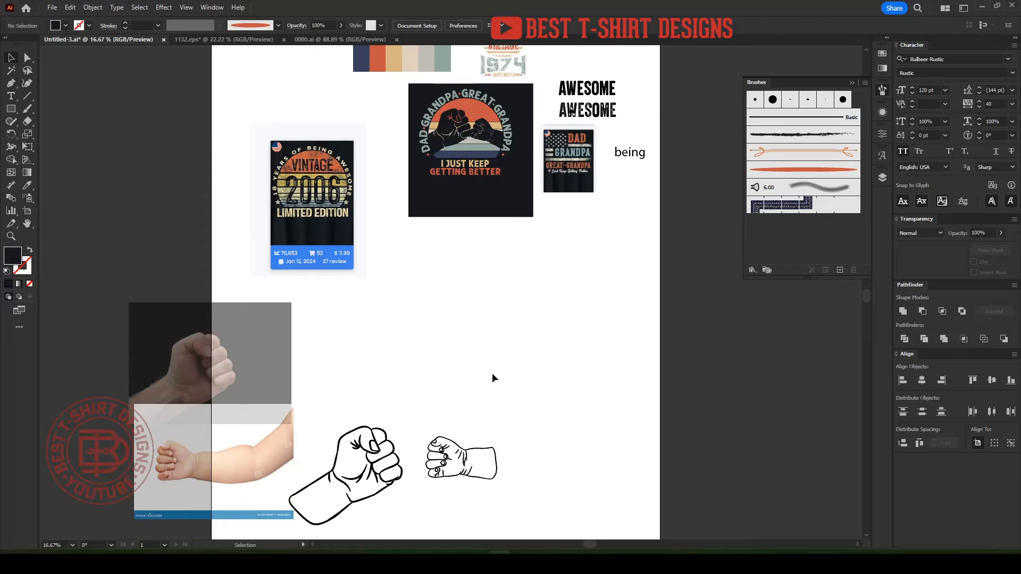
{"action": "left_click_drag", "start_coordinate": [411, 468], "coordinate": [447, 357]}
{"action": "left_click_drag", "start_coordinate": [471, 442], "coordinate": [515, 346]}
{"action": "left_click", "coordinate": [552, 307]}
- Try the navy of the sunset's lowest stripe as the shirt background colour
{"action": "scroll", "coordinate": [532, 255], "scroll_direction": "up", "scroll_amount": 3}
{"action": "scroll", "coordinate": [477, 175], "scroll_direction": "up", "scroll_amount": 4}
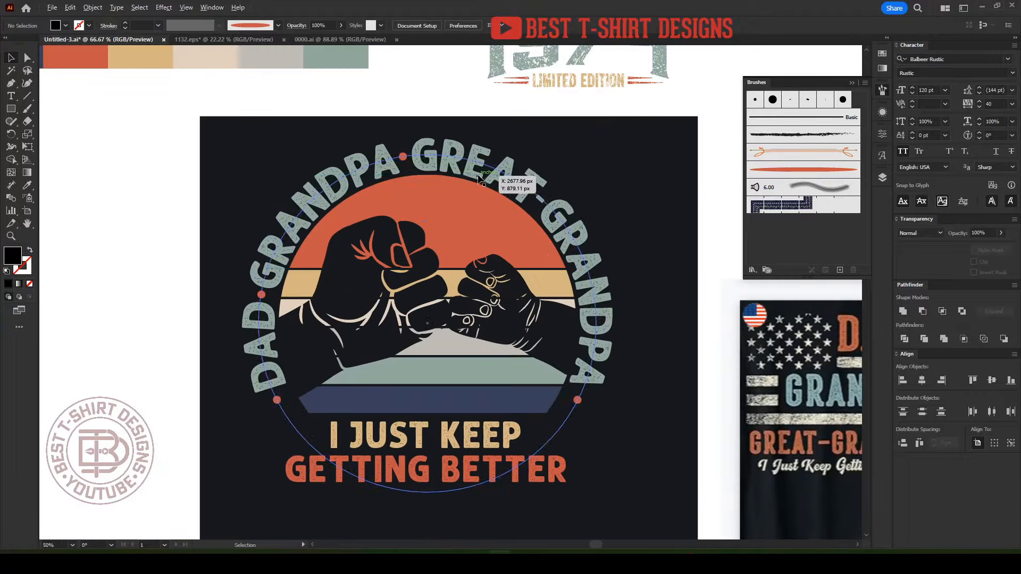
{"action": "scroll", "coordinate": [404, 264], "scroll_direction": "down", "scroll_amount": 1}
{"action": "left_click", "coordinate": [572, 397]}
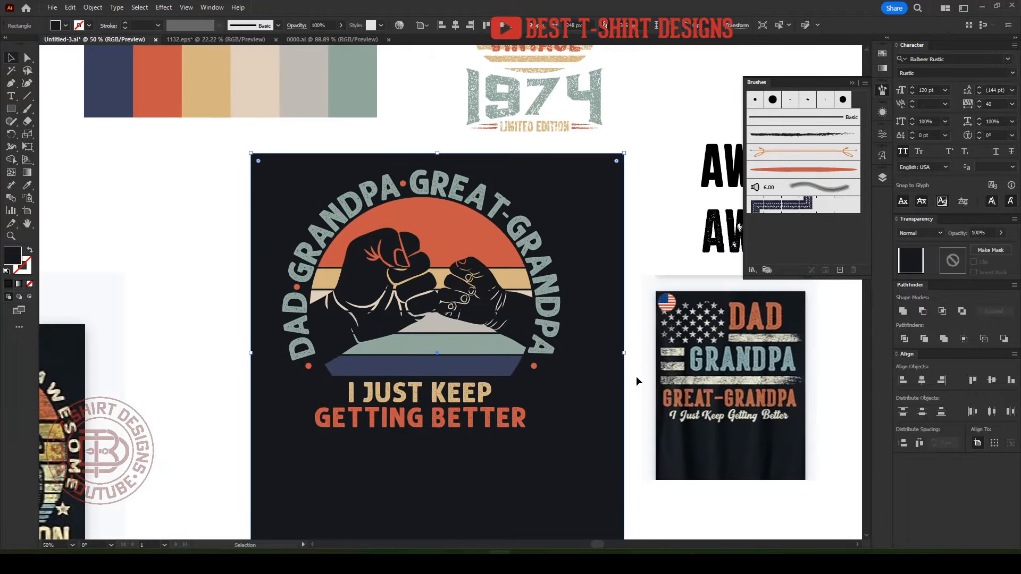
{"action": "key", "text": "i"}
{"action": "left_click", "coordinate": [474, 365]}
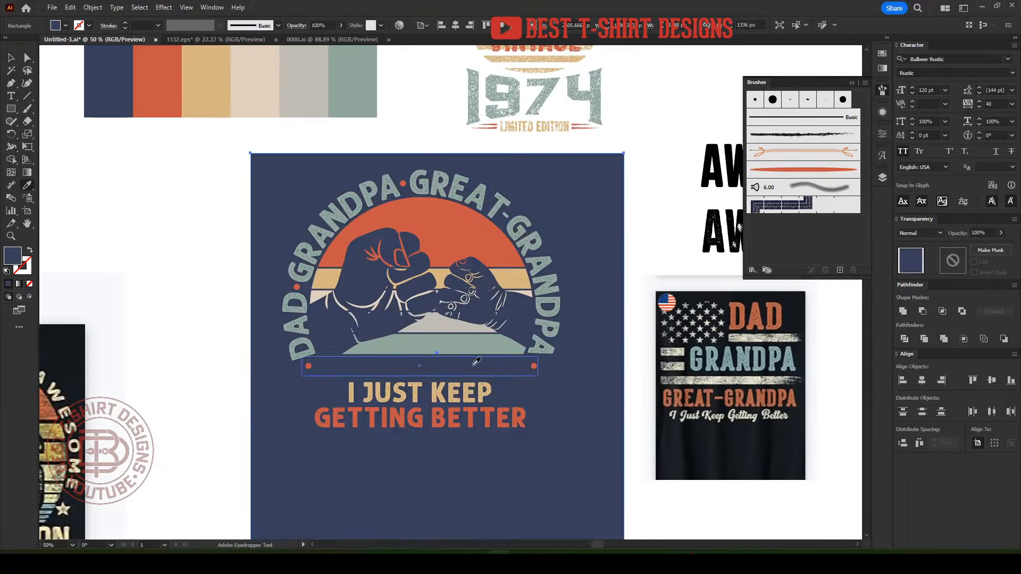
{"action": "key", "text": "v"}
{"action": "left_click", "coordinate": [637, 384]}
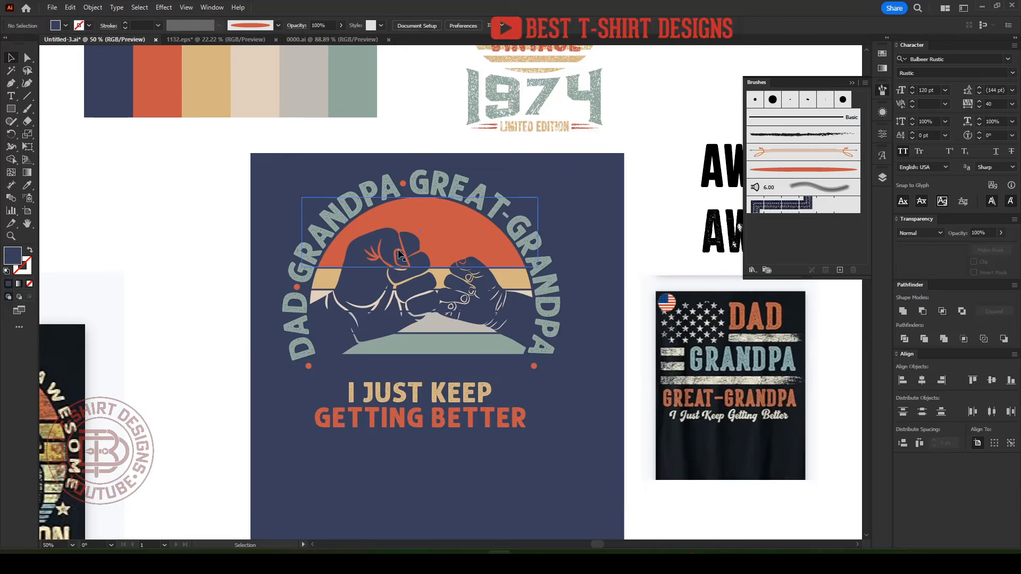
- Try blue, teal and yellow swatches on the shirt background to compare the knocked-out fists
{"action": "left_click", "coordinate": [576, 392]}
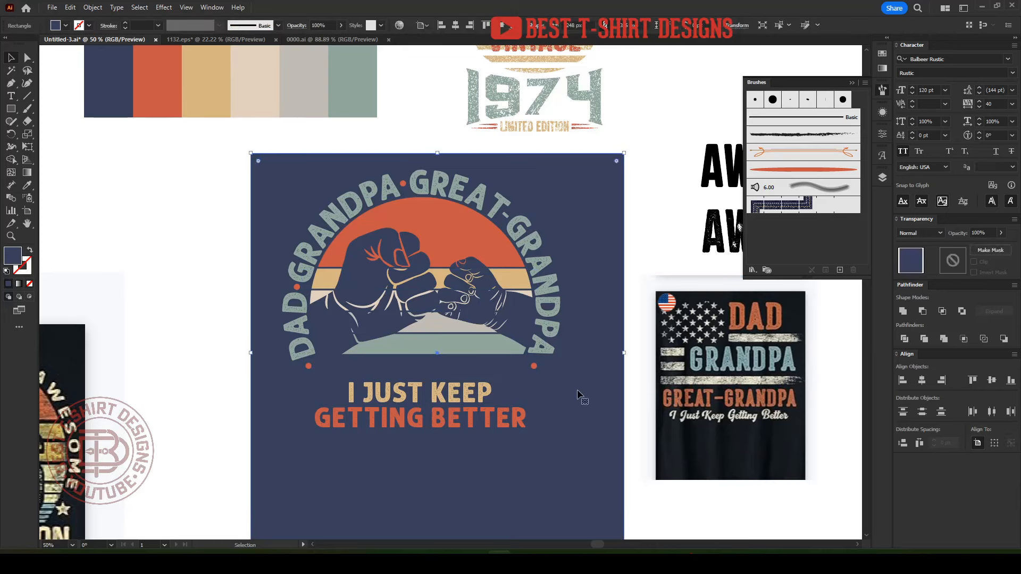
{"action": "left_click", "coordinate": [66, 25]}
{"action": "left_click", "coordinate": [74, 51]}
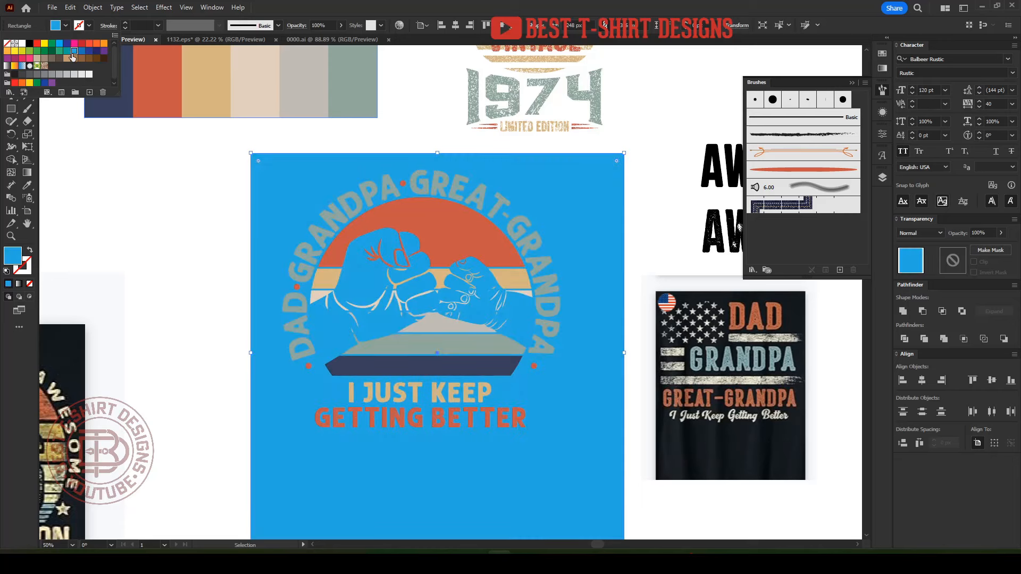
{"action": "left_click", "coordinate": [67, 51]}
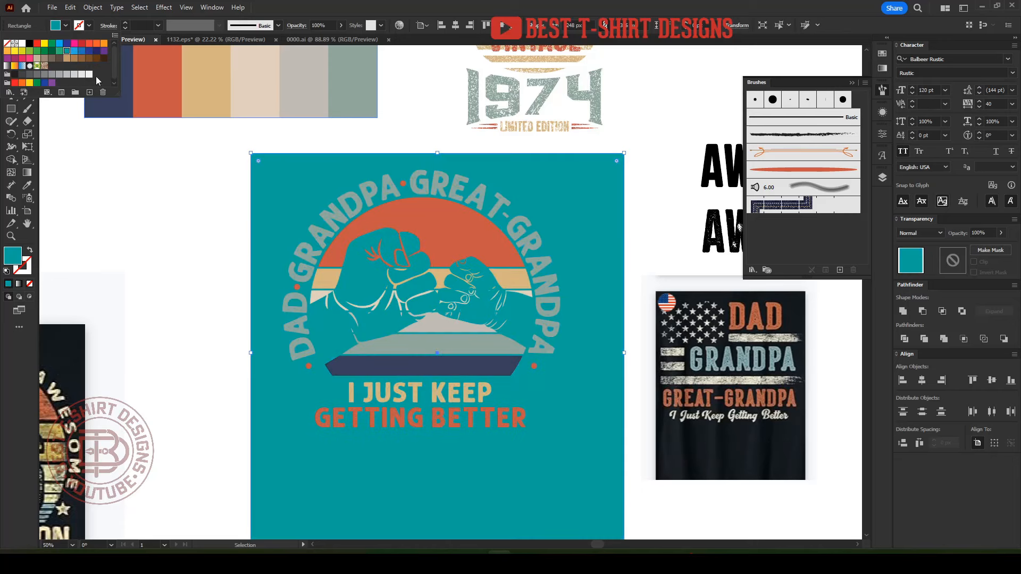
{"action": "left_click", "coordinate": [14, 52]}
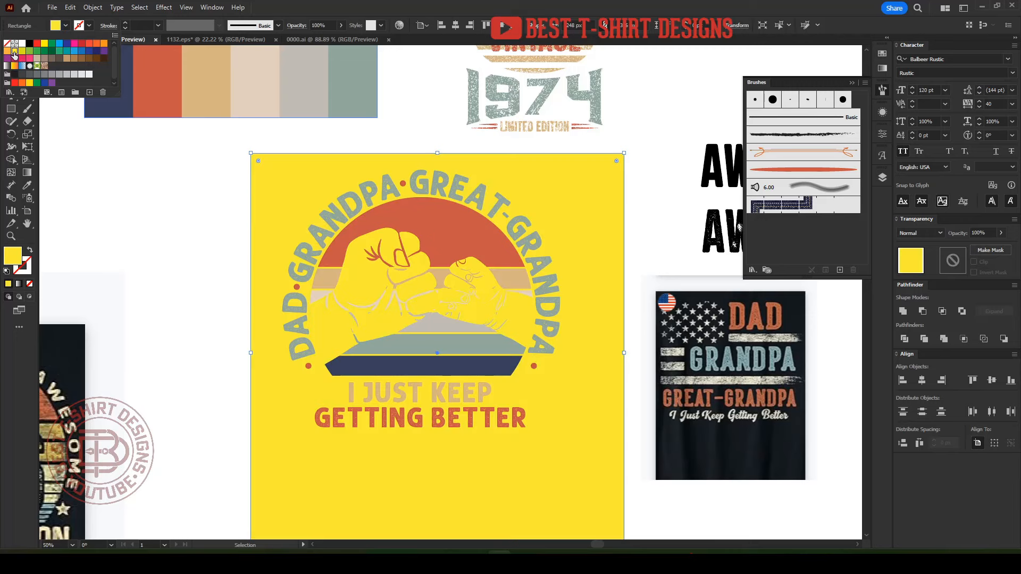
{"action": "left_click", "coordinate": [103, 217]}
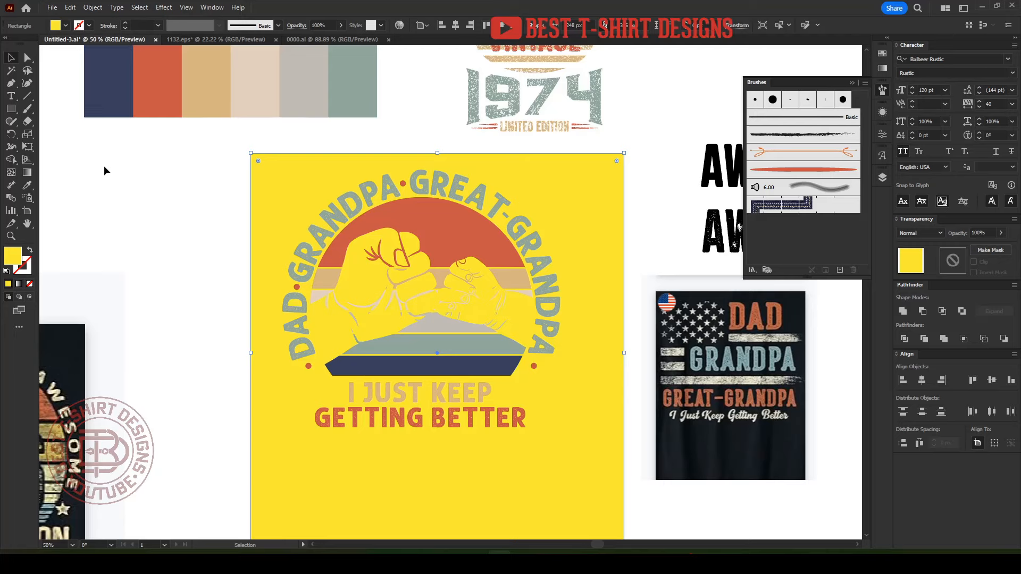
- Fill the shirt background rectangle with black
{"action": "left_click", "coordinate": [65, 26]}
{"action": "left_click", "coordinate": [29, 44]}
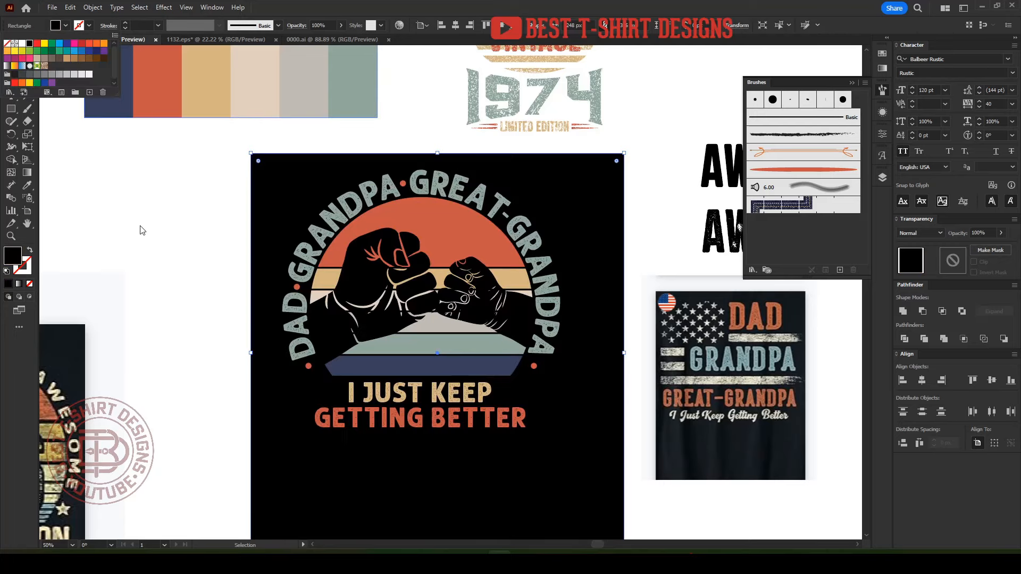
{"action": "left_click", "coordinate": [145, 230]}
{"action": "left_click", "coordinate": [144, 230]}
- Draw a rectangle covering the outlined adult fist, fill it with the sunset's navy, and place it behind the outline
{"action": "scroll", "coordinate": [402, 150], "scroll_direction": "down", "scroll_amount": 3}
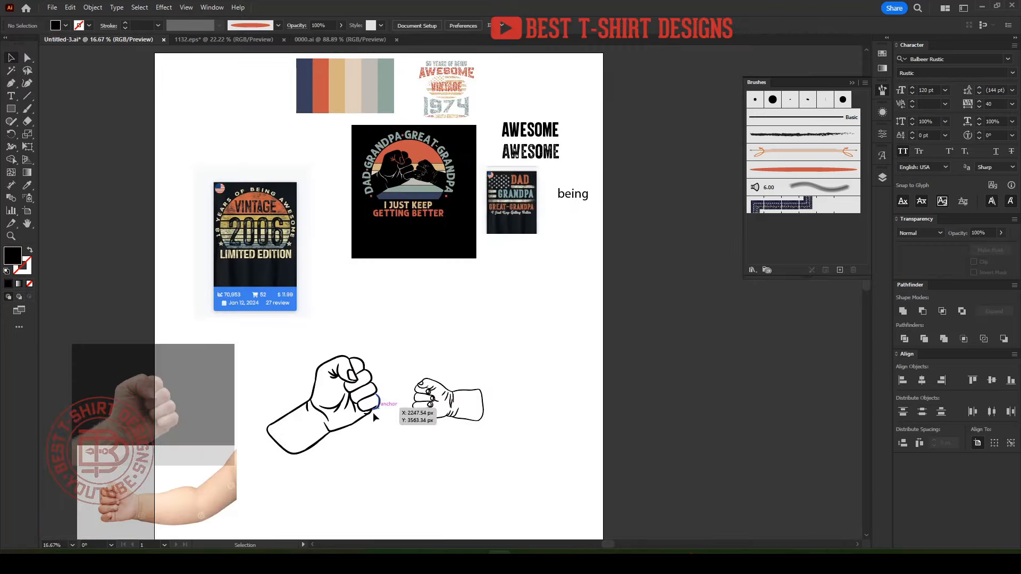
{"action": "scroll", "coordinate": [372, 412], "scroll_direction": "up", "scroll_amount": 3}
{"action": "left_click", "coordinate": [375, 383]}
{"action": "left_click", "coordinate": [445, 425]}
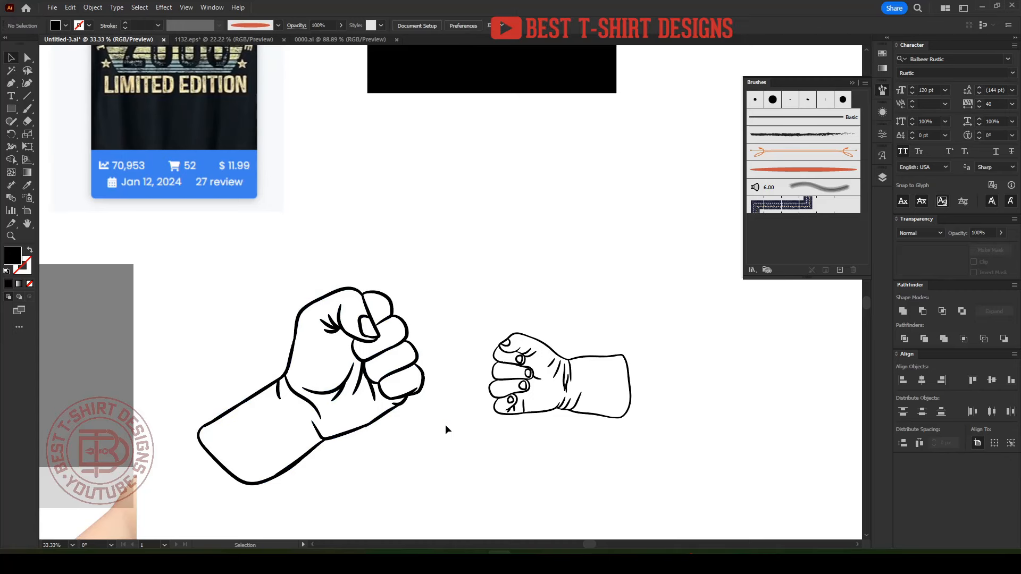
{"action": "key", "text": "m"}
{"action": "left_click_drag", "start_coordinate": [177, 264], "coordinate": [445, 509]}
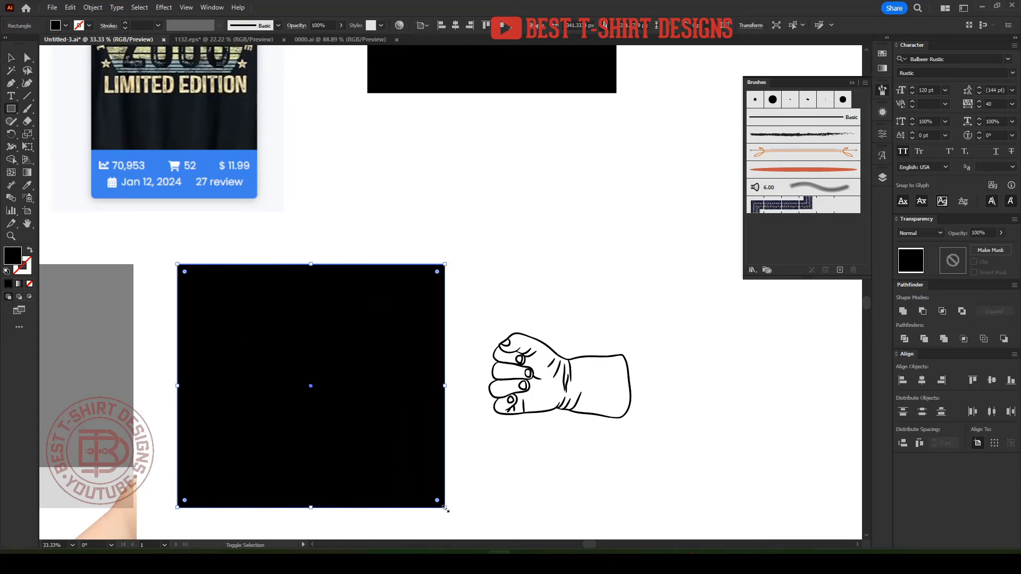
{"action": "key", "text": "i"}
{"action": "scroll", "coordinate": [463, 281], "scroll_direction": "up", "scroll_amount": 5}
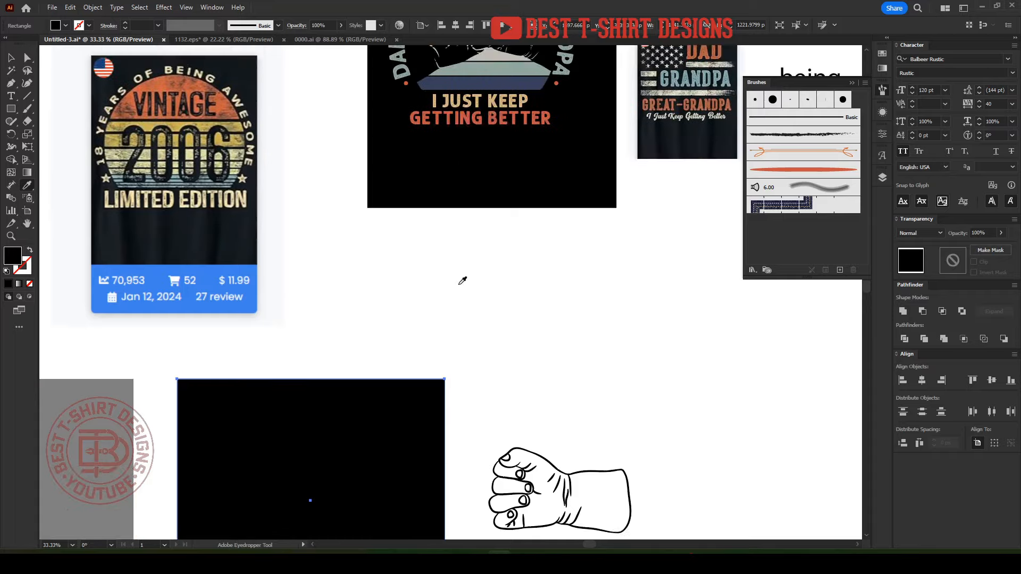
{"action": "left_click", "coordinate": [471, 169]}
{"action": "key", "text": "v"}
{"action": "scroll", "coordinate": [409, 327], "scroll_direction": "down", "scroll_amount": 2}
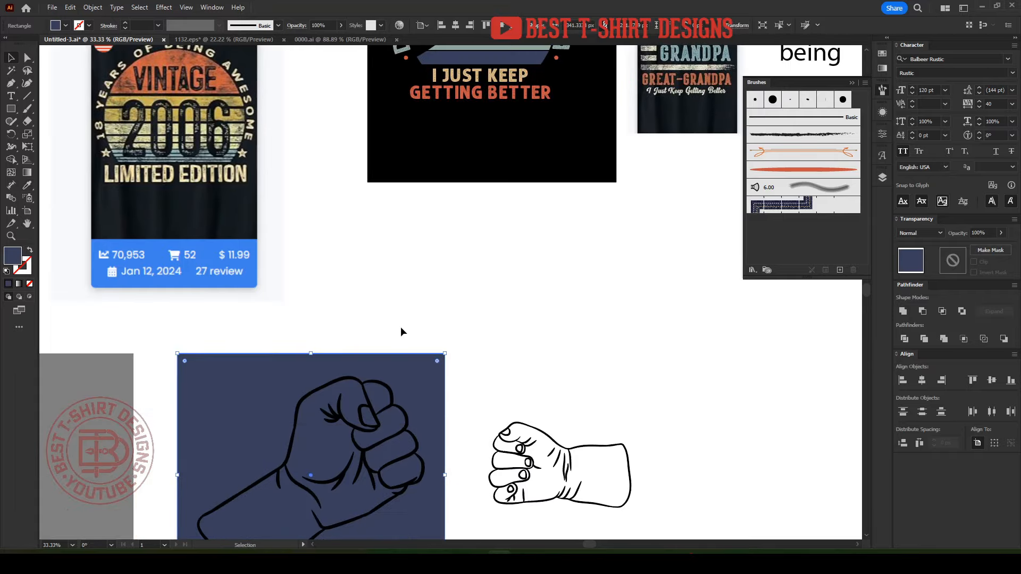
{"action": "scroll", "coordinate": [337, 321], "scroll_direction": "down", "scroll_amount": 1}
- Try the sunset's light gray as the fill of the rectangle behind the adult fist
{"action": "scroll", "coordinate": [377, 286], "scroll_direction": "up", "scroll_amount": 5}
{"action": "key", "text": "i"}
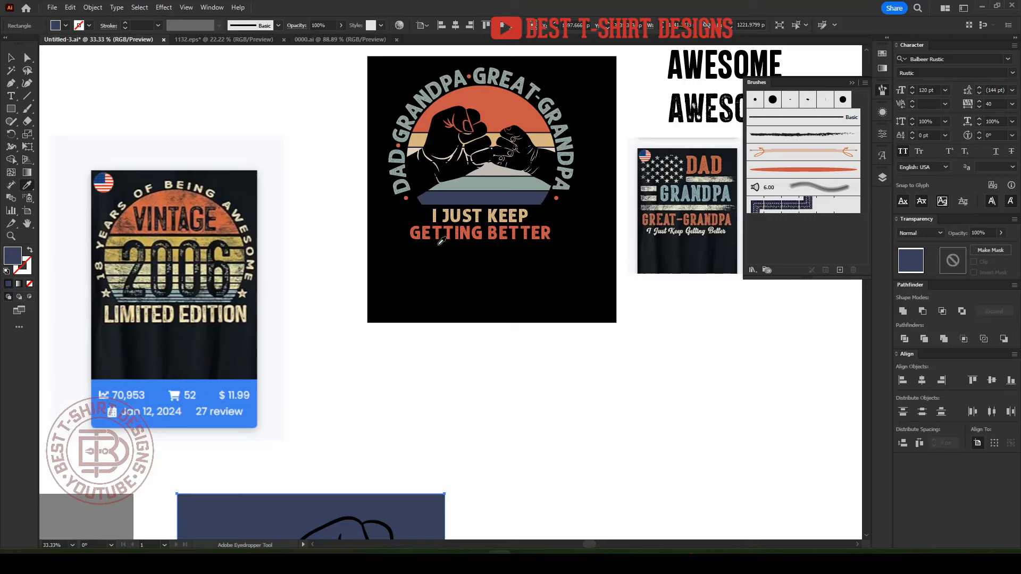
{"action": "left_click", "coordinate": [519, 169]}
{"action": "scroll", "coordinate": [387, 343], "scroll_direction": "down", "scroll_amount": 2}
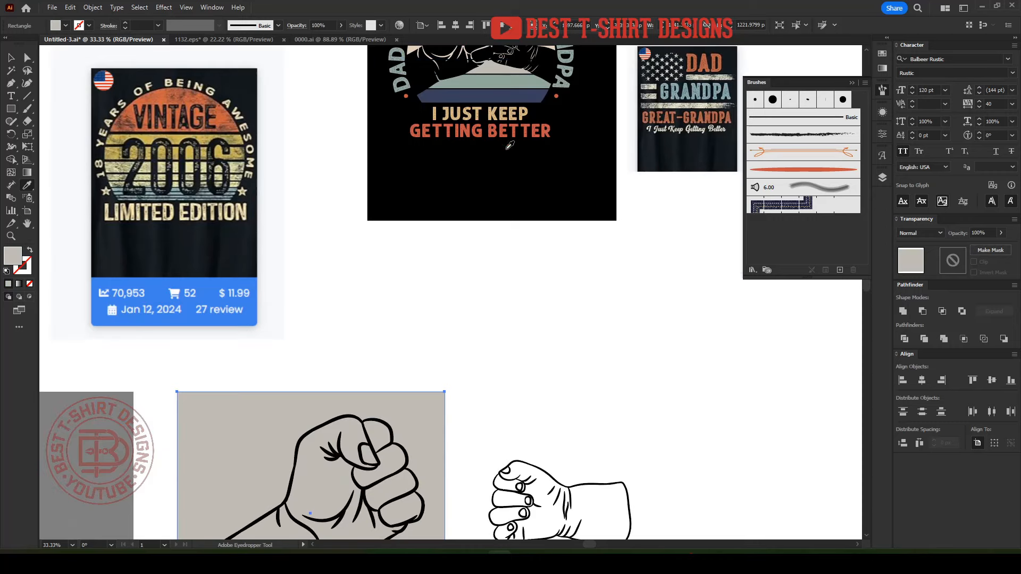
- Fill the rectangle behind the adult fist with the sunset's tan and duplicate it behind the outlined baby fist
{"action": "scroll", "coordinate": [510, 145], "scroll_direction": "up", "scroll_amount": 2}
{"action": "left_click", "coordinate": [550, 99]}
{"action": "key", "text": "v"}
{"action": "scroll", "coordinate": [379, 301], "scroll_direction": "down", "scroll_amount": 4}
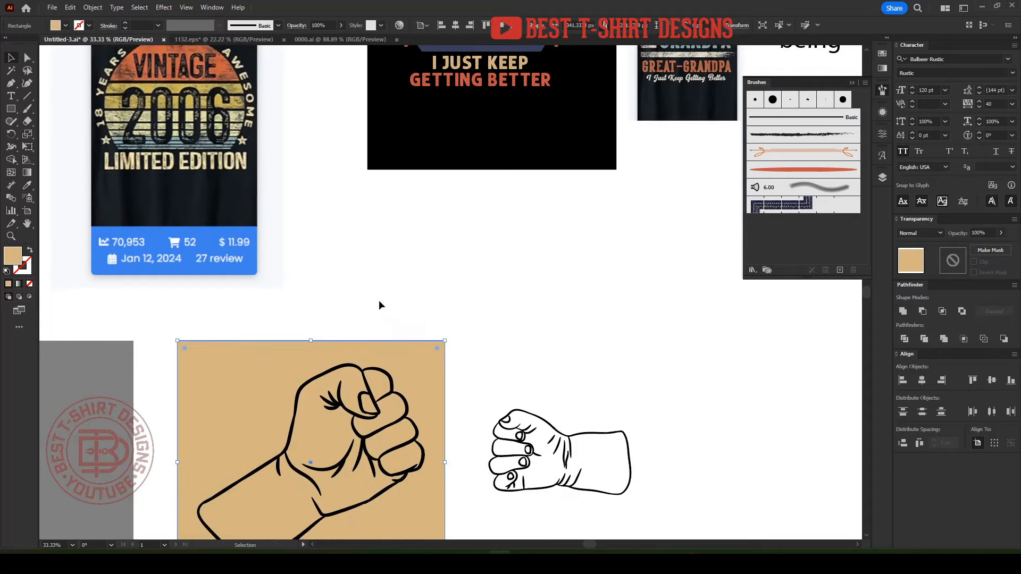
{"action": "left_click_drag", "start_coordinate": [367, 467], "coordinate": [642, 471]}
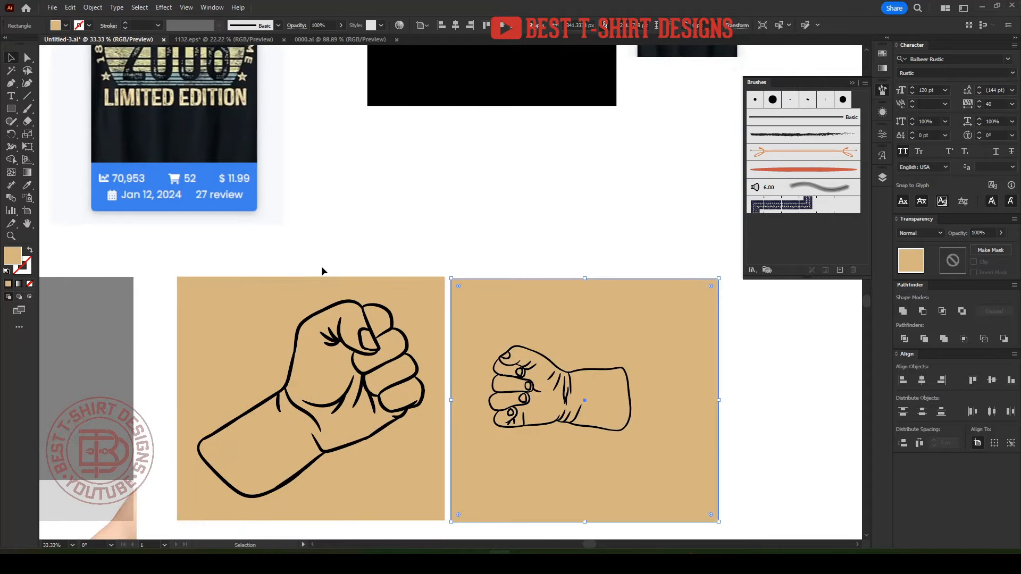
- Trim the adult fist outline and its tan rectangle with Pathfinder and delete the tan area outside the fist
{"action": "left_click", "coordinate": [375, 411]}
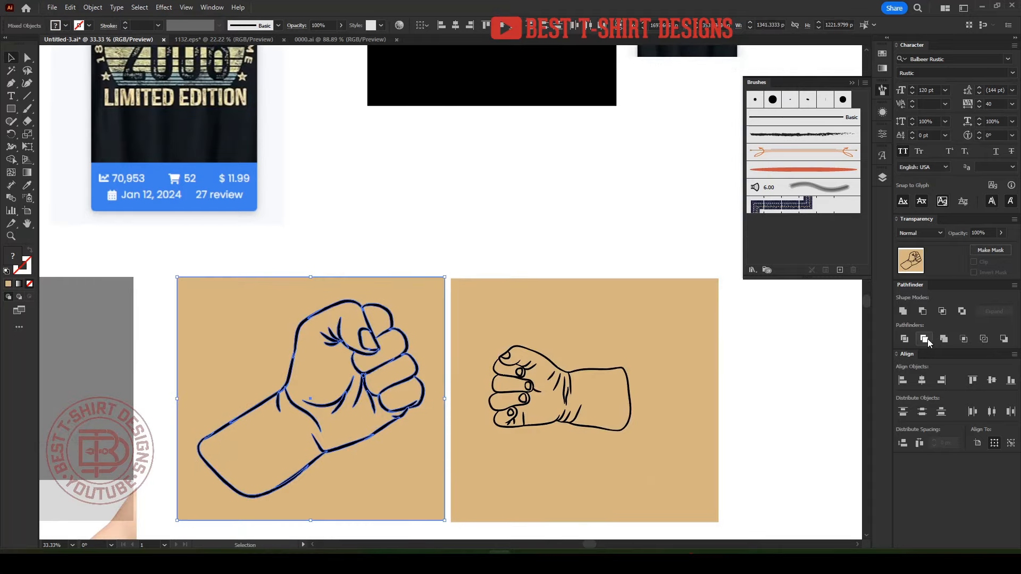
{"action": "key", "text": "ctrl+g"}
{"action": "double_click", "coordinate": [425, 315]}
{"action": "left_click", "coordinate": [425, 314]}
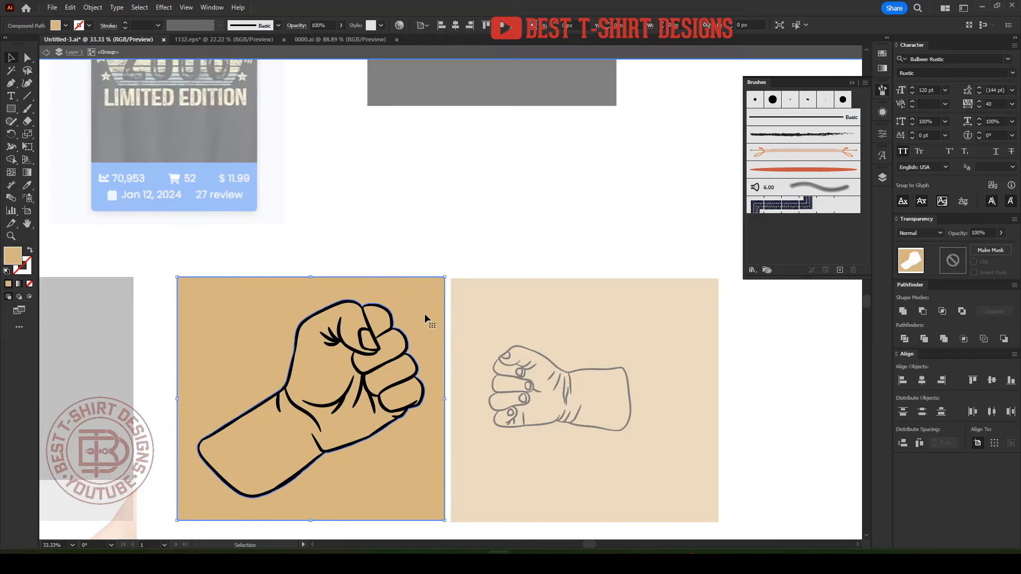
{"action": "key", "text": "Delete"}
{"action": "double_click", "coordinate": [421, 275]}
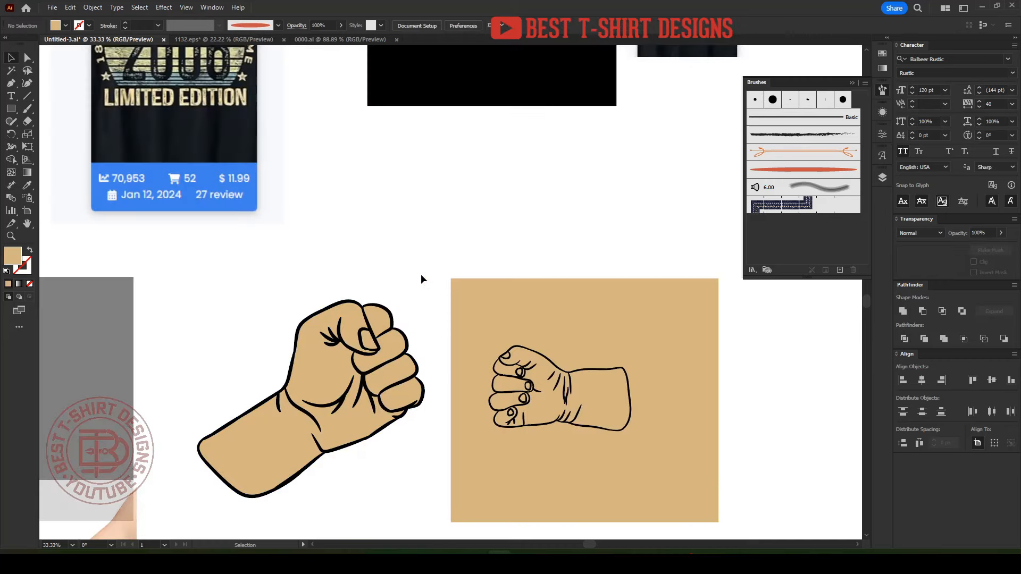
- Trim the baby fist outline and its tan rectangle with Pathfinder and delete the tan area outside the fist
{"action": "left_click", "coordinate": [632, 442]}
{"action": "left_click", "coordinate": [847, 360]}
{"action": "double_click", "coordinate": [641, 380]}
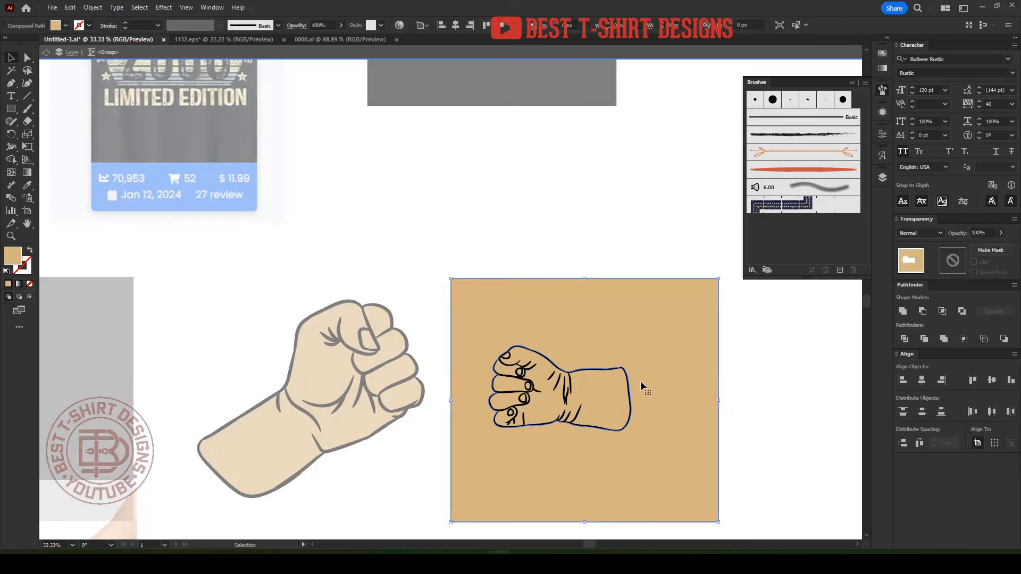
{"action": "left_click", "coordinate": [640, 381]}
{"action": "key", "text": "Delete"}
{"action": "double_click", "coordinate": [754, 410]}
- Move the tan baby and adult fists up, closer together, and select both
{"action": "left_click", "coordinate": [607, 413]}
{"action": "left_click_drag", "start_coordinate": [586, 404], "coordinate": [608, 335]}
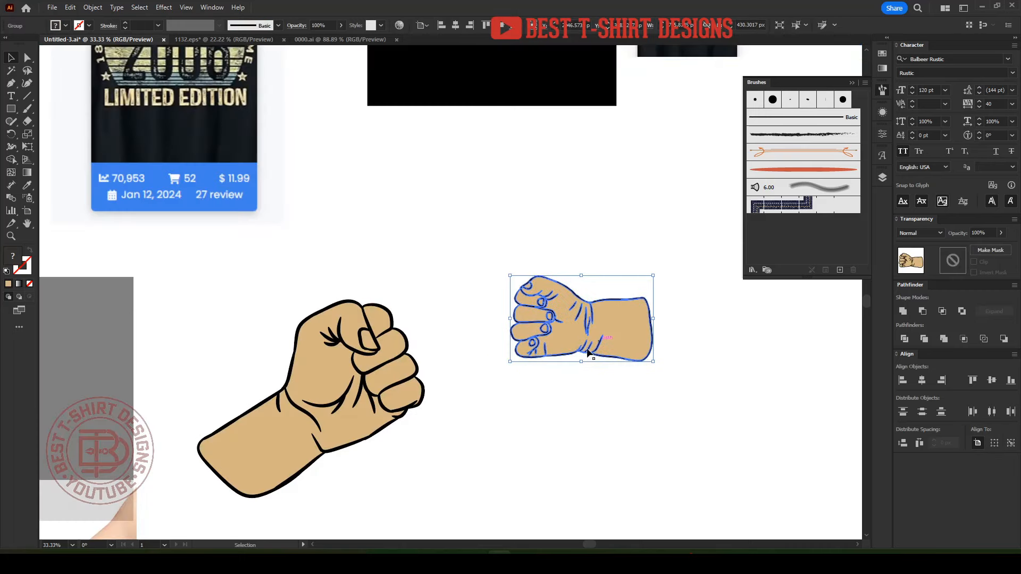
{"action": "left_click_drag", "start_coordinate": [390, 401], "coordinate": [442, 338]}
{"action": "left_click_drag", "start_coordinate": [614, 431], "coordinate": [463, 319]}
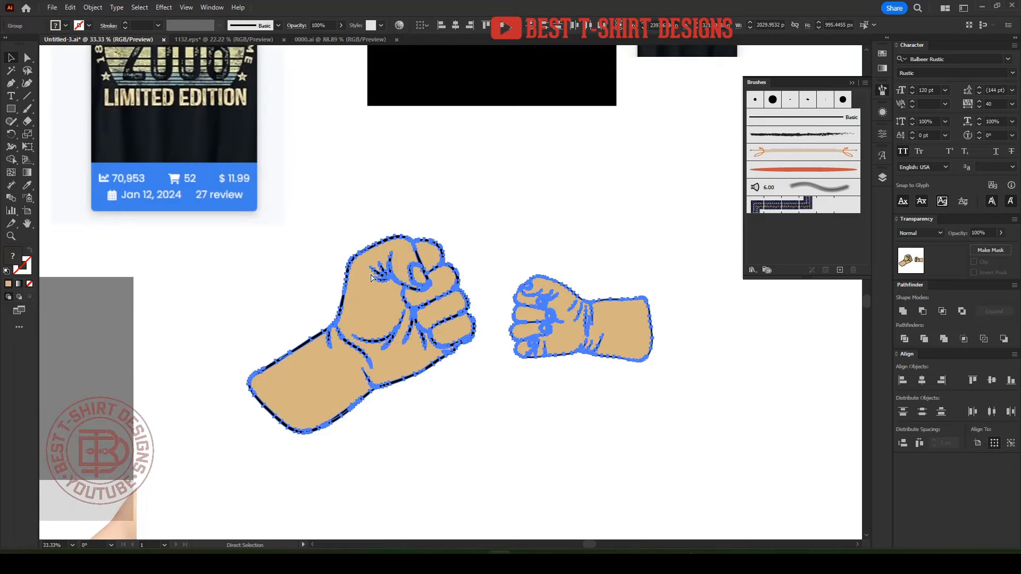
- Copy the two tan fists to the clipboard and delete the fist shapes from the striped sunset's opacity mask
{"action": "key", "text": "ctrl+x"}
{"action": "key", "text": "ctrl+v"}
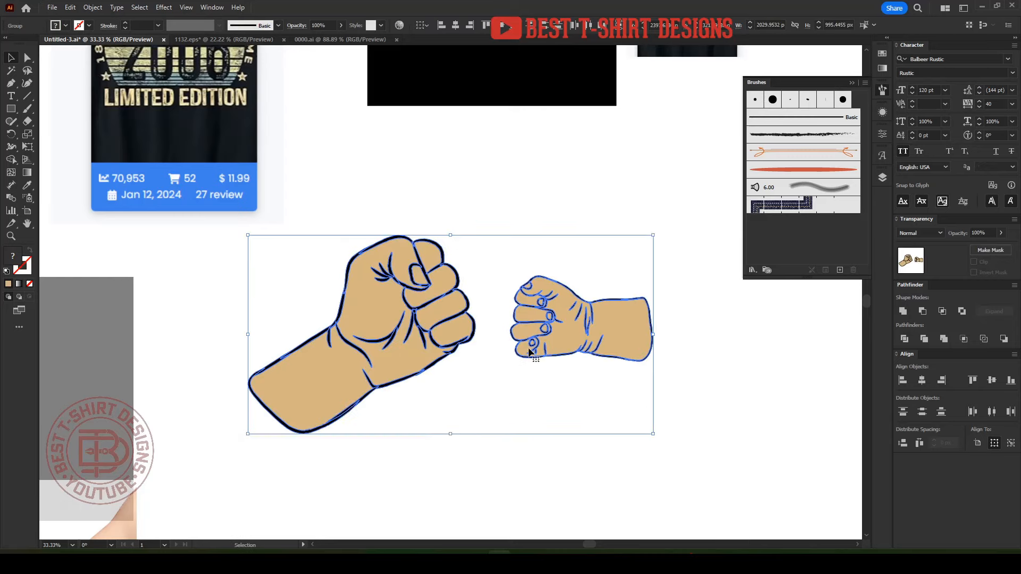
{"action": "scroll", "coordinate": [528, 353], "scroll_direction": "up", "scroll_amount": 5}
{"action": "double_click", "coordinate": [502, 172]}
{"action": "left_click", "coordinate": [505, 177]}
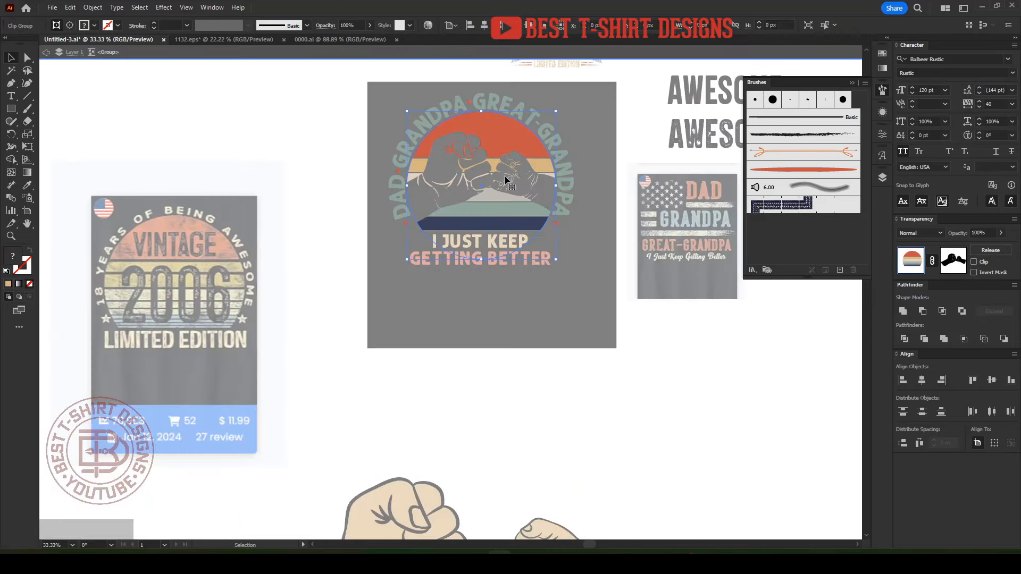
{"action": "left_click", "coordinate": [952, 265]}
{"action": "key", "text": "ctrl+a"}
{"action": "key", "text": "Delete"}
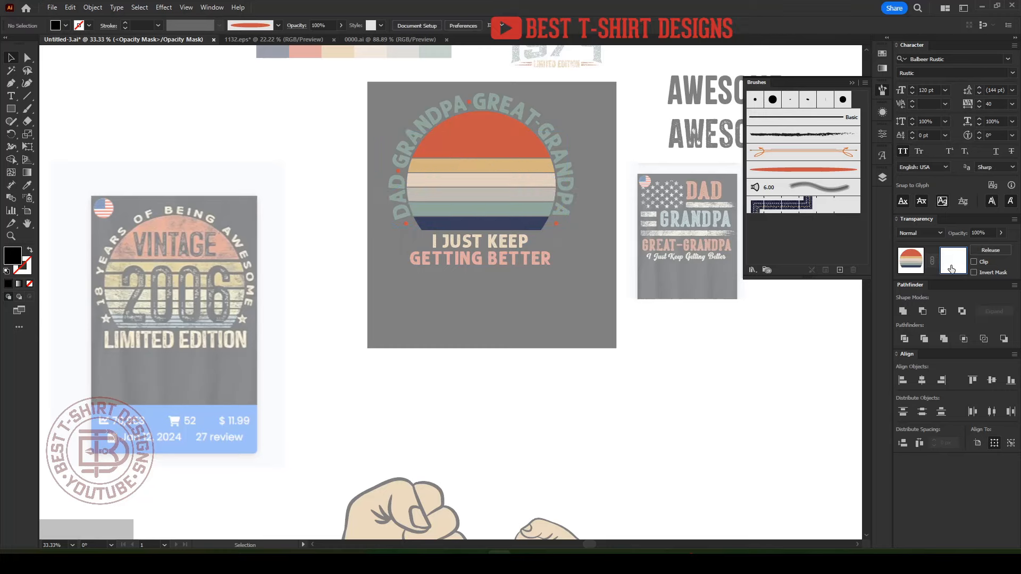
{"action": "left_click", "coordinate": [908, 264]}
{"action": "double_click", "coordinate": [605, 394]}
{"action": "scroll", "coordinate": [605, 394], "scroll_direction": "up", "scroll_amount": 2}
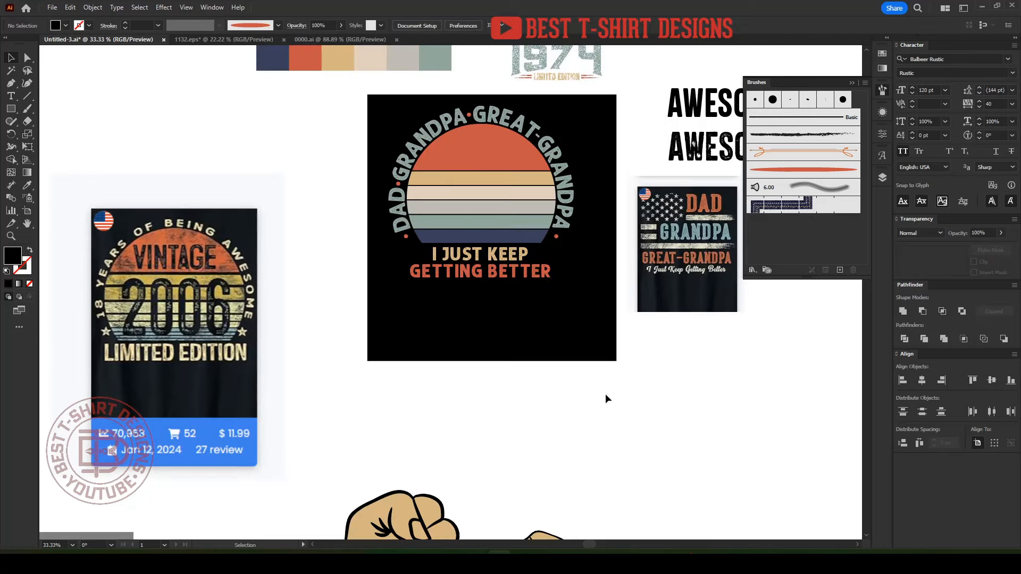
- Isolate the striped sunset's clip group and paste the two tan fists inside it, above the stripes
{"action": "scroll", "coordinate": [513, 260], "scroll_direction": "up", "scroll_amount": 2}
{"action": "double_click", "coordinate": [515, 265]}
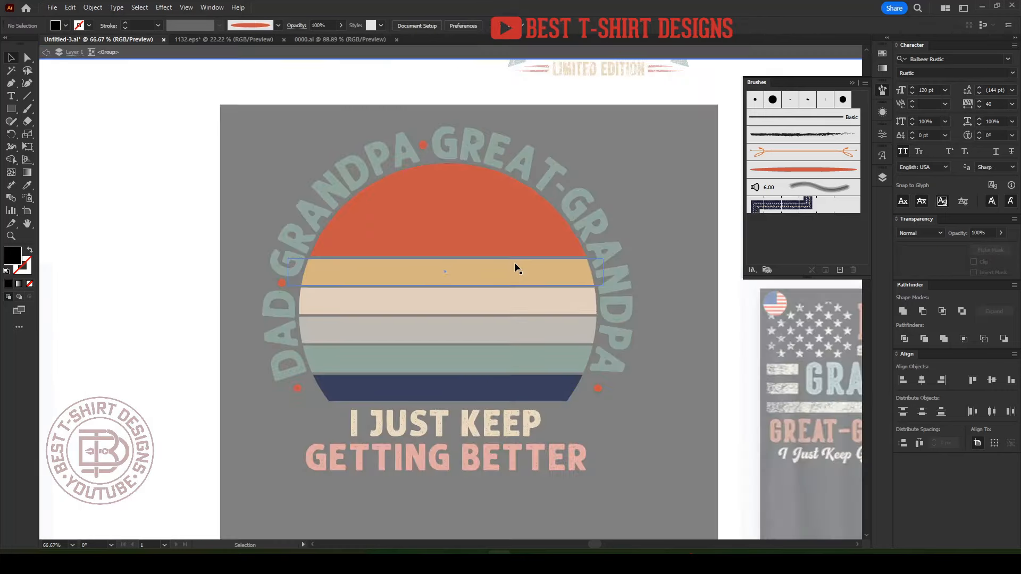
{"action": "left_click", "coordinate": [515, 265]}
{"action": "double_click", "coordinate": [515, 263]}
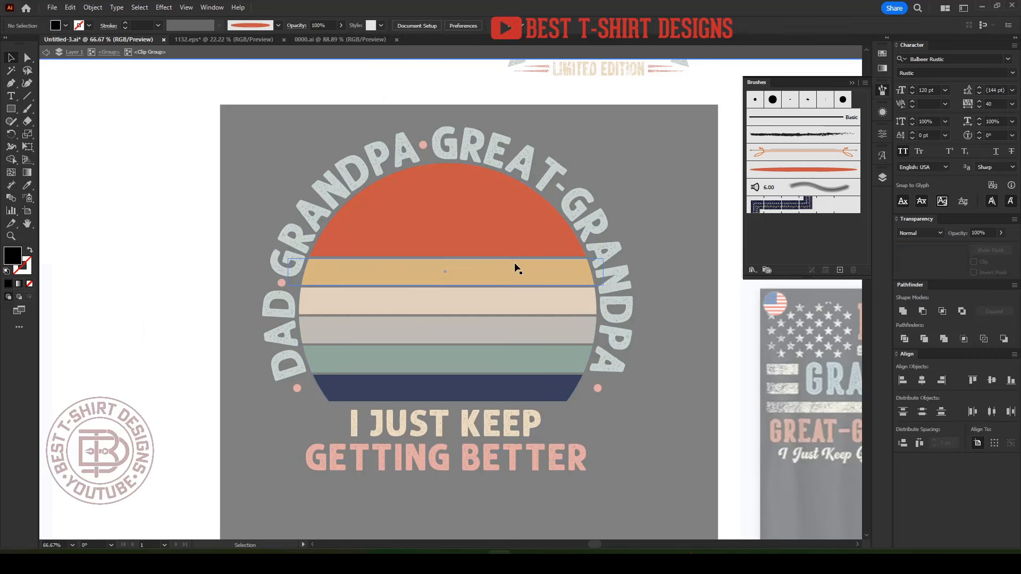
{"action": "left_click", "coordinate": [539, 325]}
{"action": "left_click", "coordinate": [539, 392]}
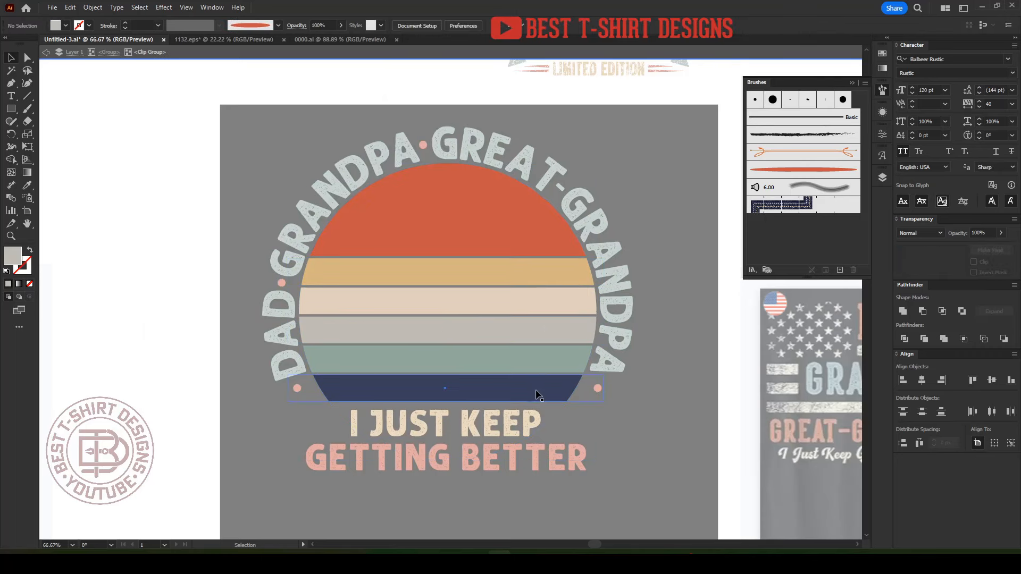
{"action": "left_click", "coordinate": [542, 357]}
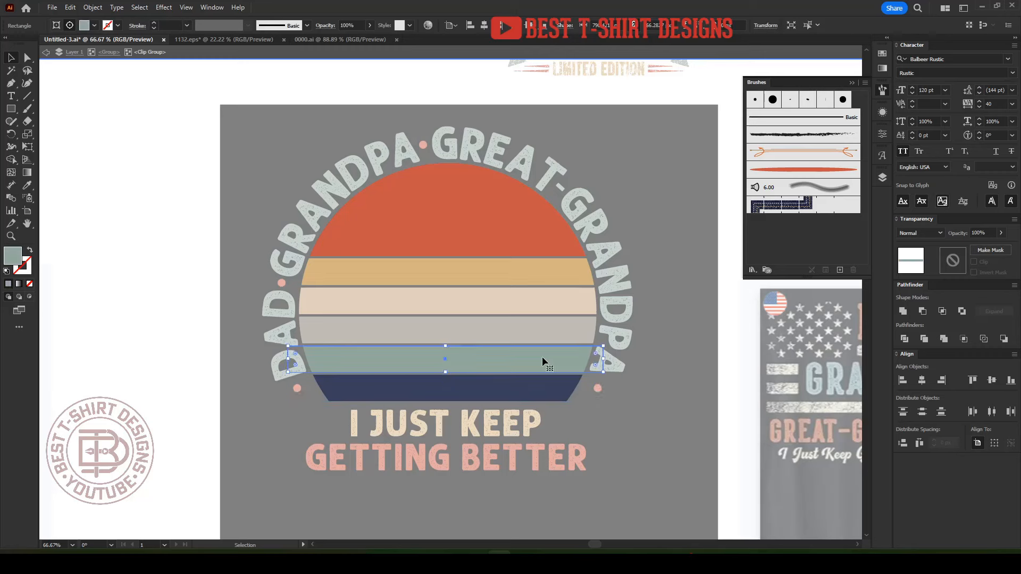
{"action": "left_click", "coordinate": [525, 339]}
{"action": "left_click", "coordinate": [512, 295]}
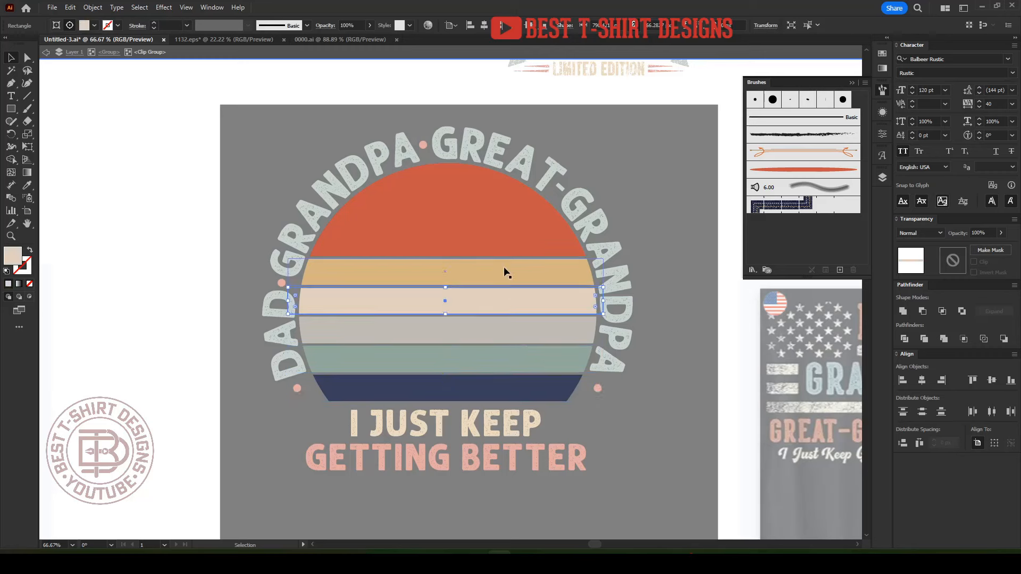
{"action": "left_click", "coordinate": [502, 264]}
{"action": "left_click", "coordinate": [480, 218]}
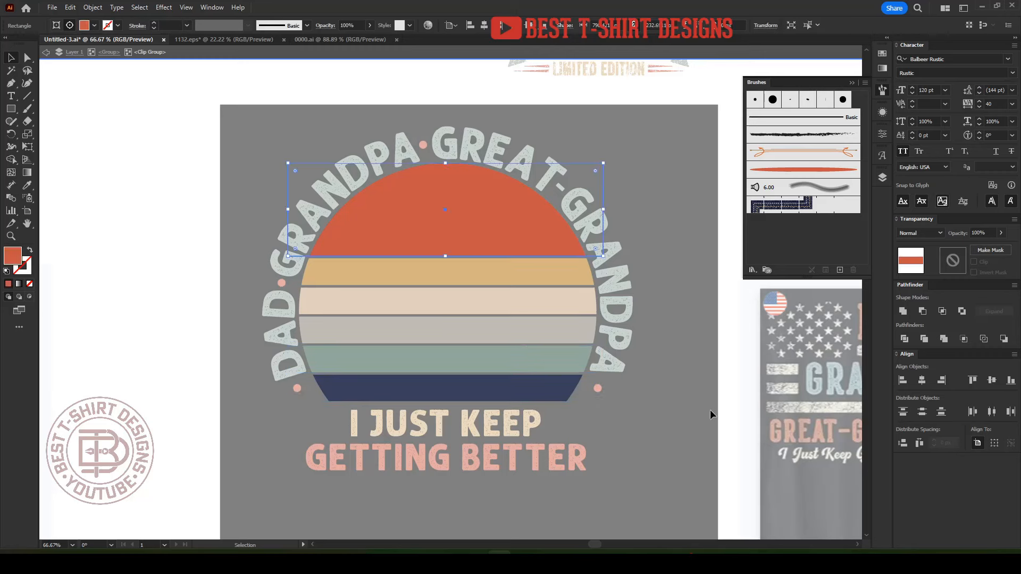
{"action": "key", "text": "ctrl+v"}
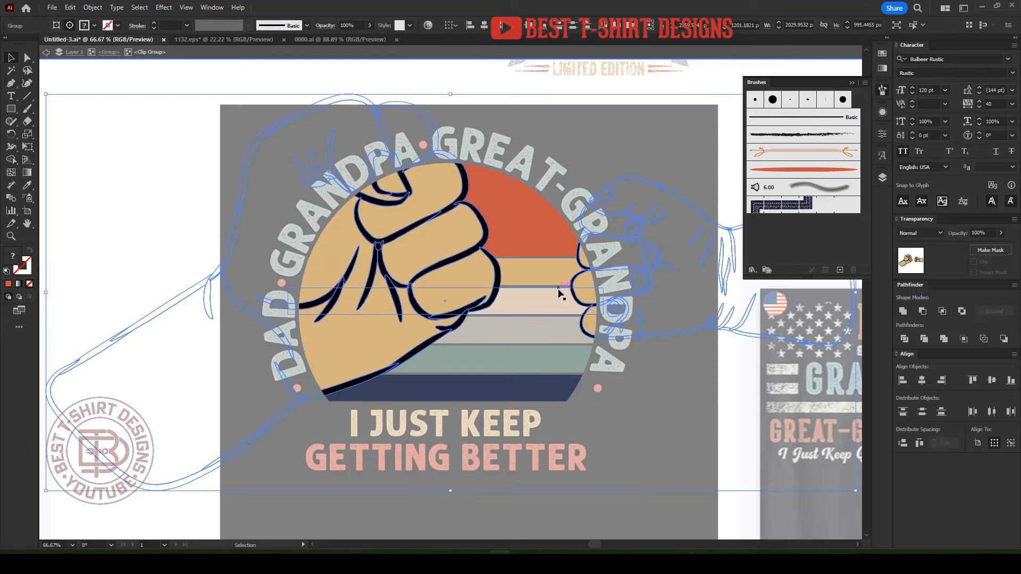
- Scale both pasted fists down proportionally to fit the sunset and nudge the adult fist slightly toward the baby fist
{"action": "left_click_drag", "start_coordinate": [451, 97], "coordinate": [470, 197]}
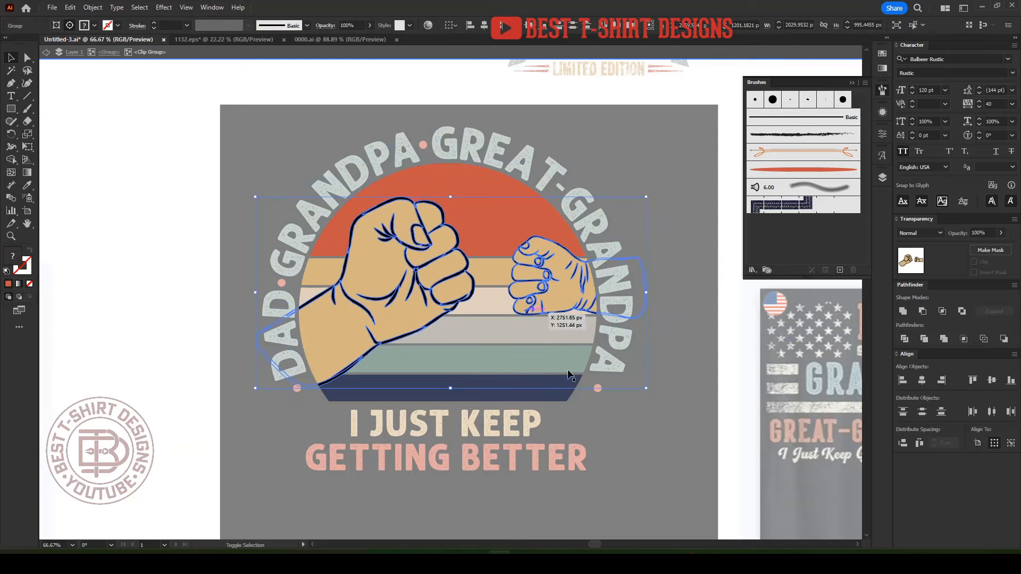
{"action": "left_click", "coordinate": [580, 412]}
{"action": "left_click_drag", "start_coordinate": [415, 299], "coordinate": [418, 302]}
- Move the baby fist against the adult knuckles, enlarge and tilt it clockwise, and shift both fists slightly left within the sunset
{"action": "left_click", "coordinate": [558, 296]}
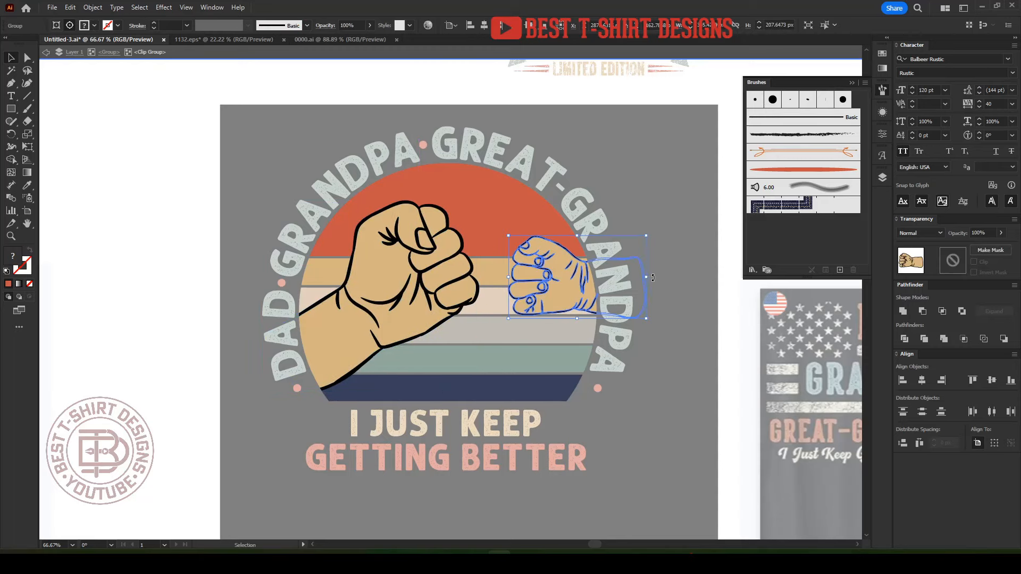
{"action": "left_click_drag", "start_coordinate": [568, 296], "coordinate": [540, 301]}
{"action": "left_click_drag", "start_coordinate": [612, 307], "coordinate": [632, 315]}
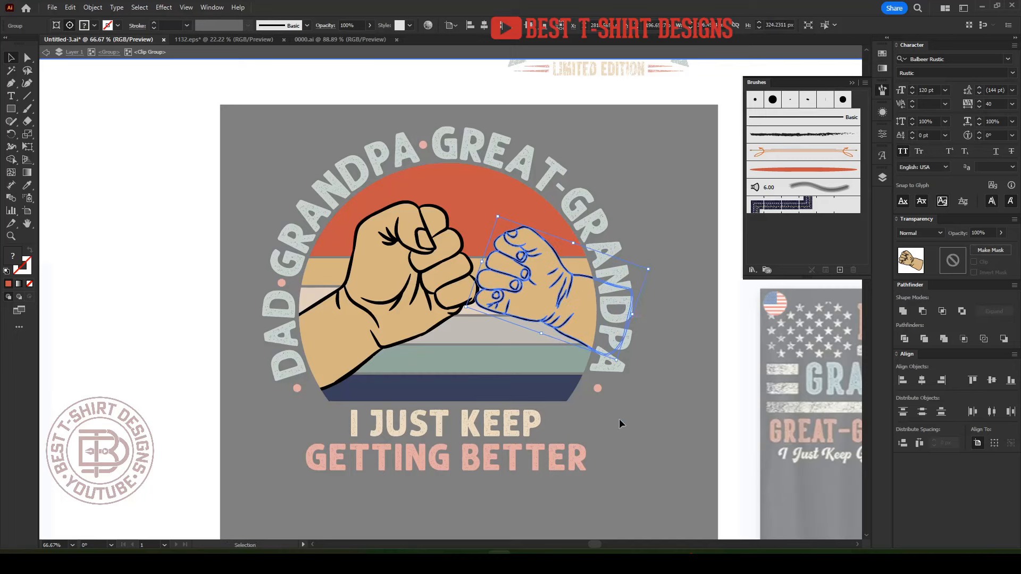
{"action": "left_click", "coordinate": [425, 308], "text": "shift"}
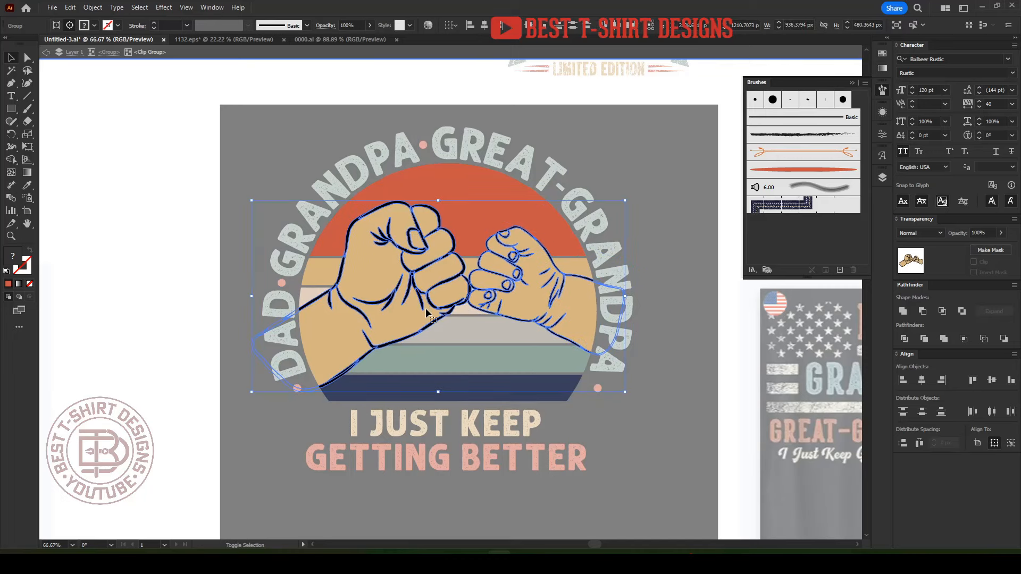
{"action": "left_click", "coordinate": [644, 424]}
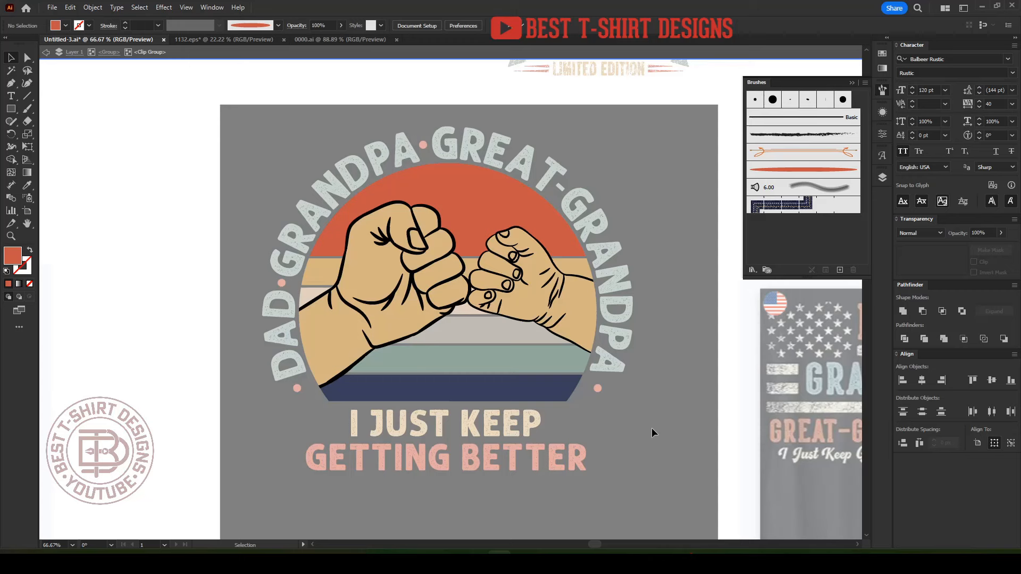
- Recolor all black outlines of both fists with the navy of the sunset's lowest stripe and exit the isolated group
{"action": "left_click", "coordinate": [381, 344]}
{"action": "left_click", "coordinate": [198, 436]}
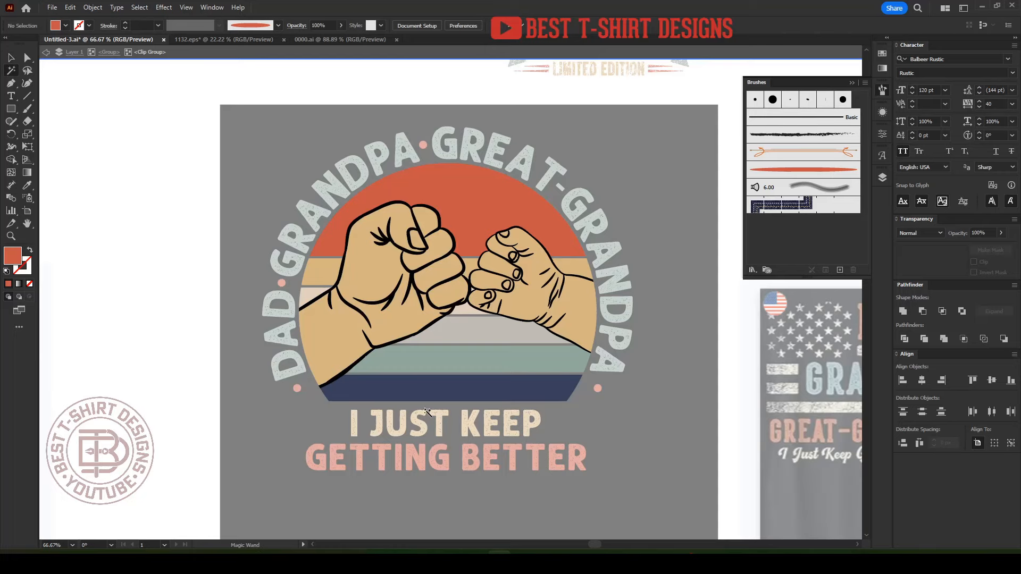
{"action": "key", "text": "ctrl+plus"}
{"action": "key", "text": "ctrl+plus"}
{"action": "key", "text": "ctrl+plus"}
{"action": "key", "text": "ctrl+plus"}
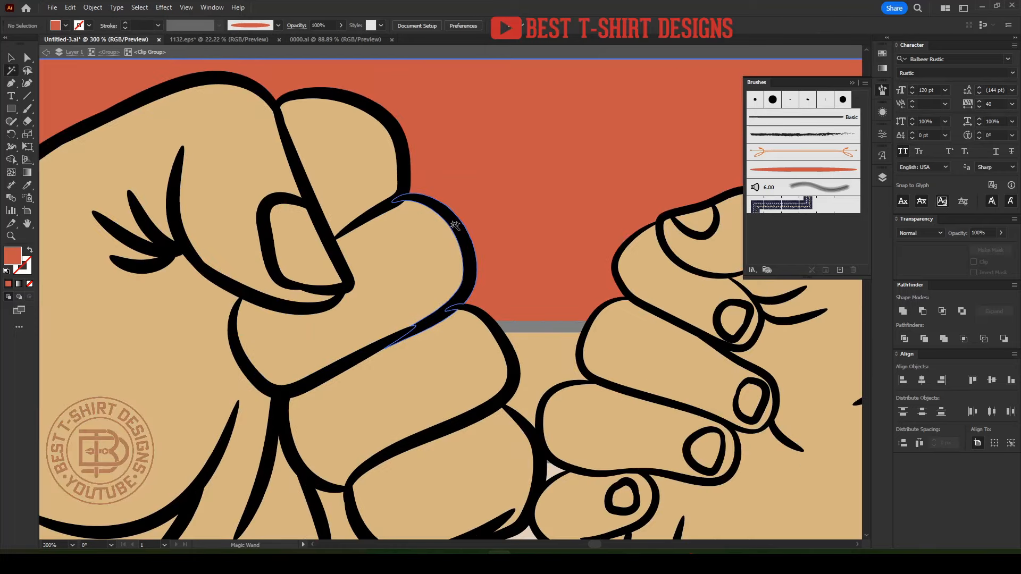
{"action": "left_click", "coordinate": [456, 224]}
{"action": "key", "text": "ctrl+minus"}
{"action": "key", "text": "ctrl+minus"}
{"action": "key", "text": "ctrl+minus"}
{"action": "key", "text": "ctrl+minus"}
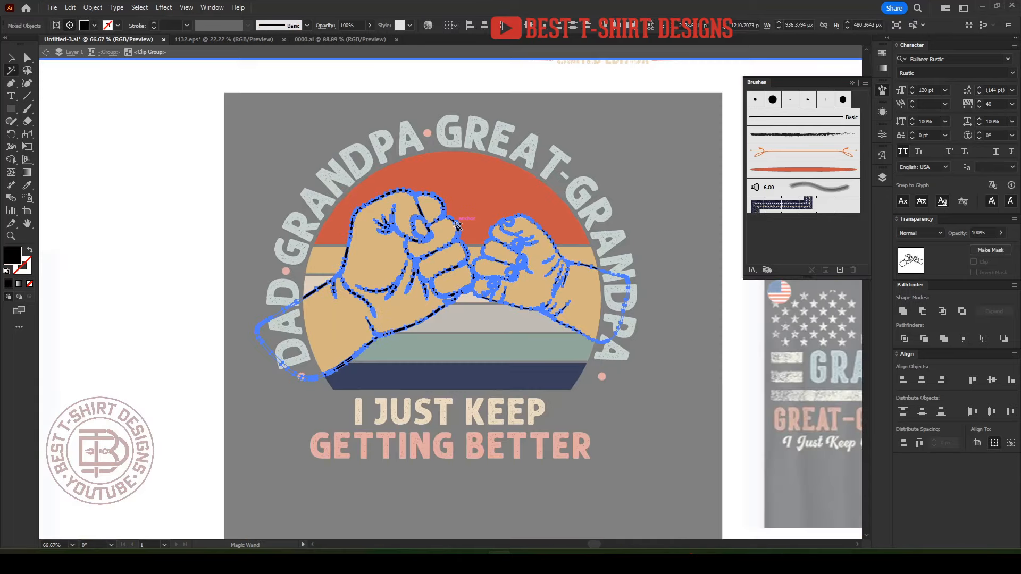
{"action": "key", "text": "i"}
{"action": "left_click", "coordinate": [454, 372]}
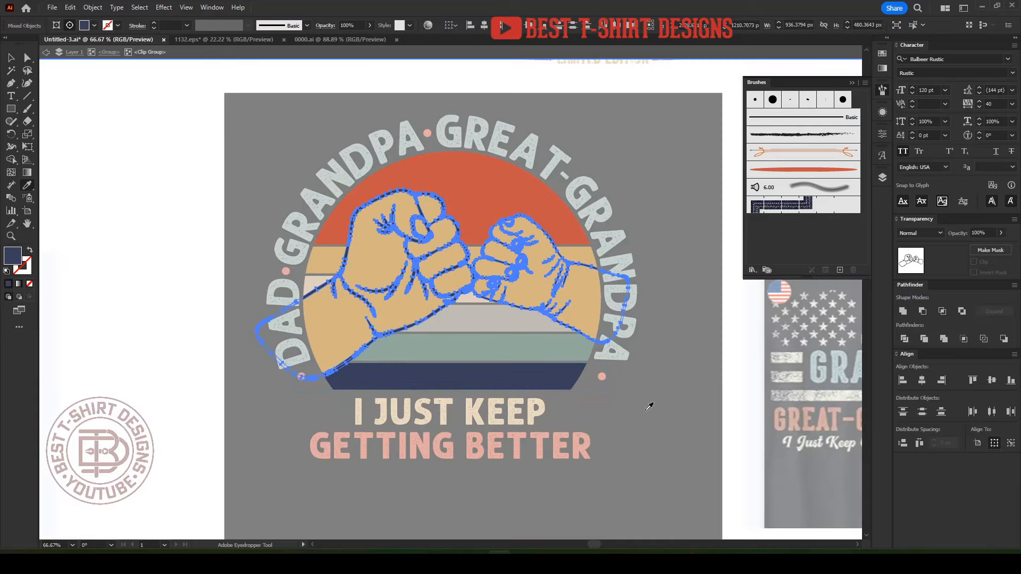
{"action": "key", "text": "v"}
{"action": "left_click", "coordinate": [688, 405]}
{"action": "double_click", "coordinate": [687, 405]}
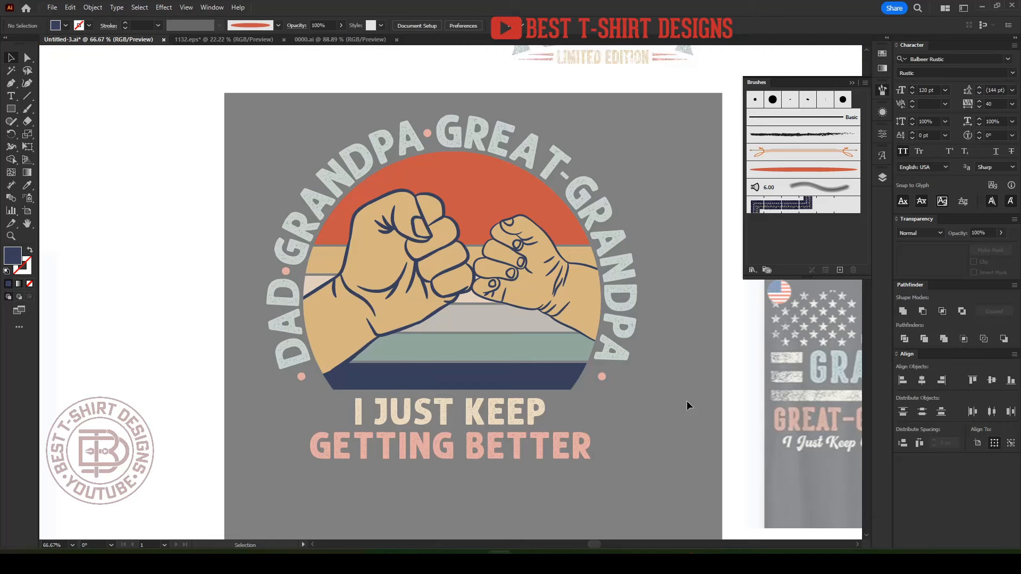
- Try yellow-green, yellow, teal and blue swatches and the palette's navy as the fill of the black background rectangle
{"action": "scroll", "coordinate": [467, 385], "scroll_direction": "down", "scroll_amount": 1}
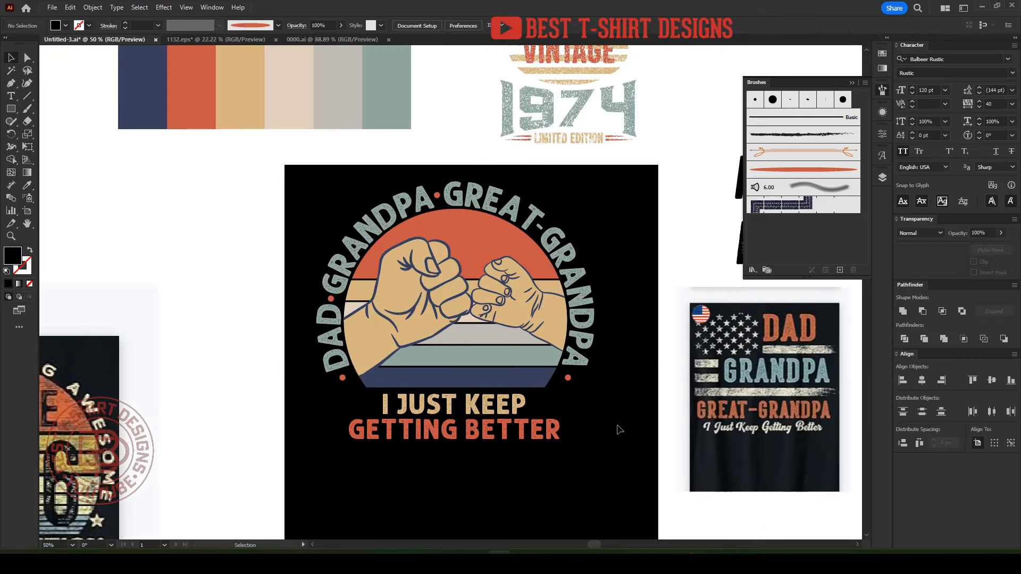
{"action": "scroll", "coordinate": [459, 361], "scroll_direction": "up", "scroll_amount": 1}
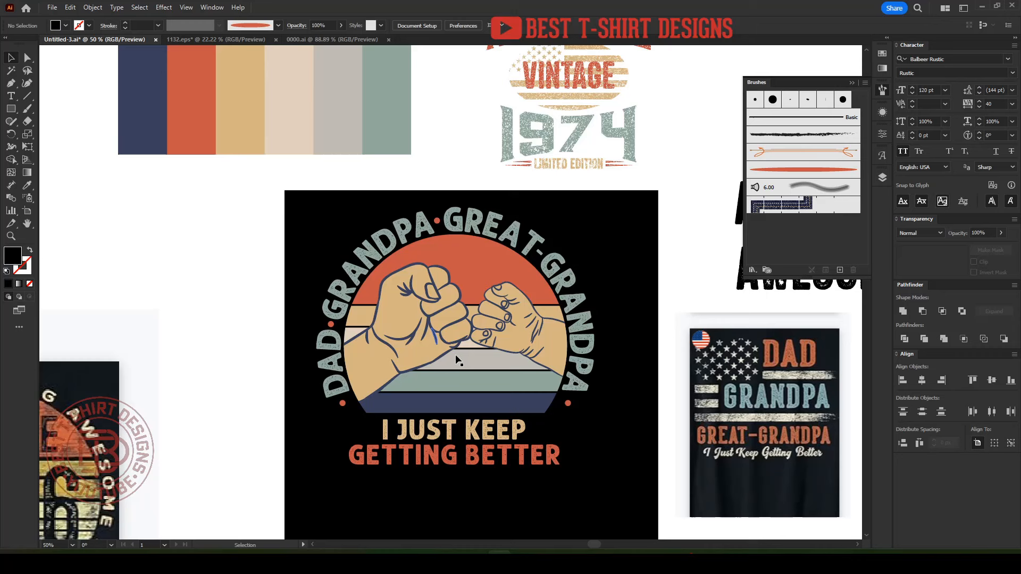
{"action": "left_click", "coordinate": [616, 421]}
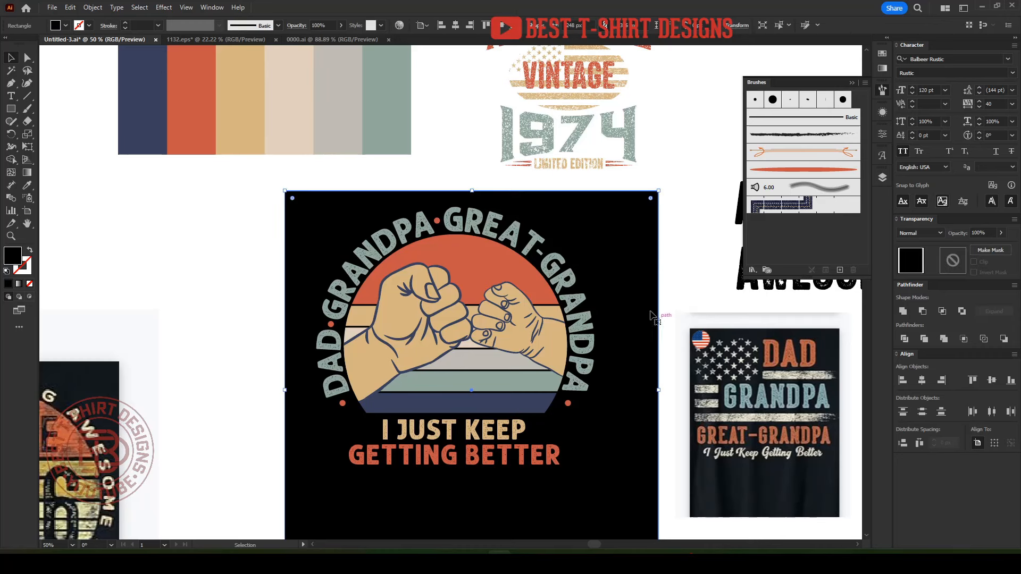
{"action": "left_click", "coordinate": [64, 26]}
{"action": "left_click", "coordinate": [22, 51]}
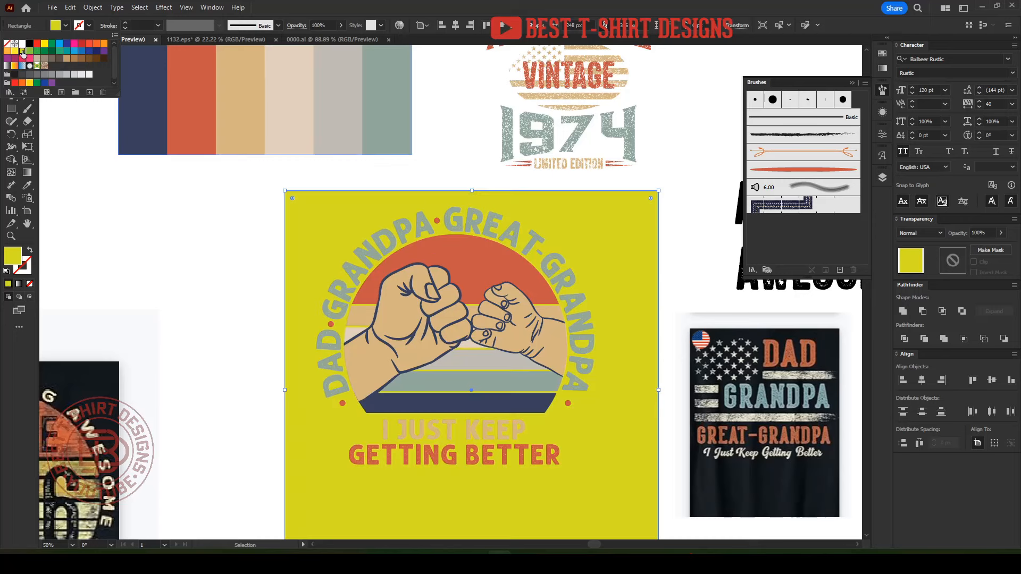
{"action": "left_click", "coordinate": [14, 52]}
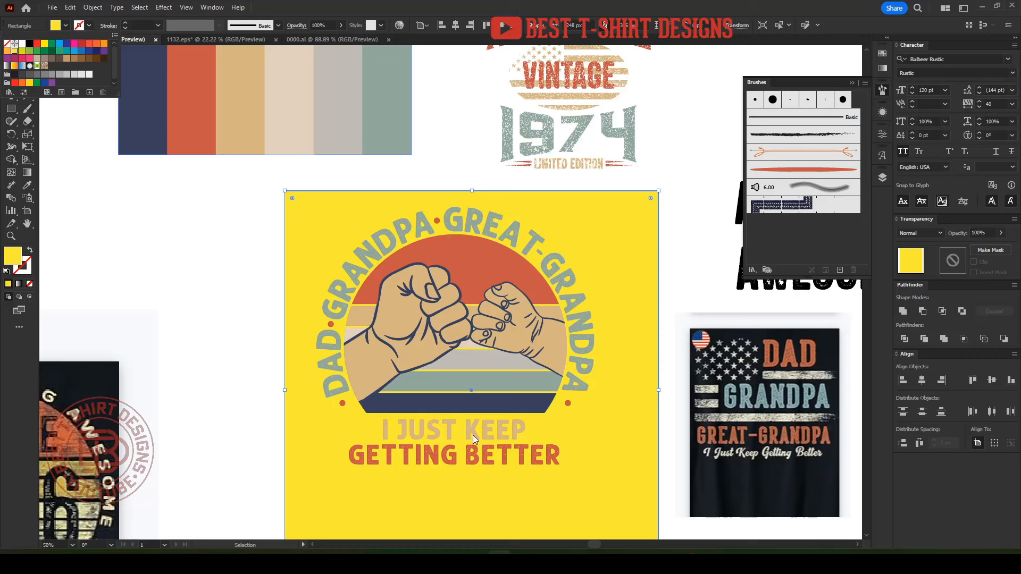
{"action": "left_click", "coordinate": [67, 52]}
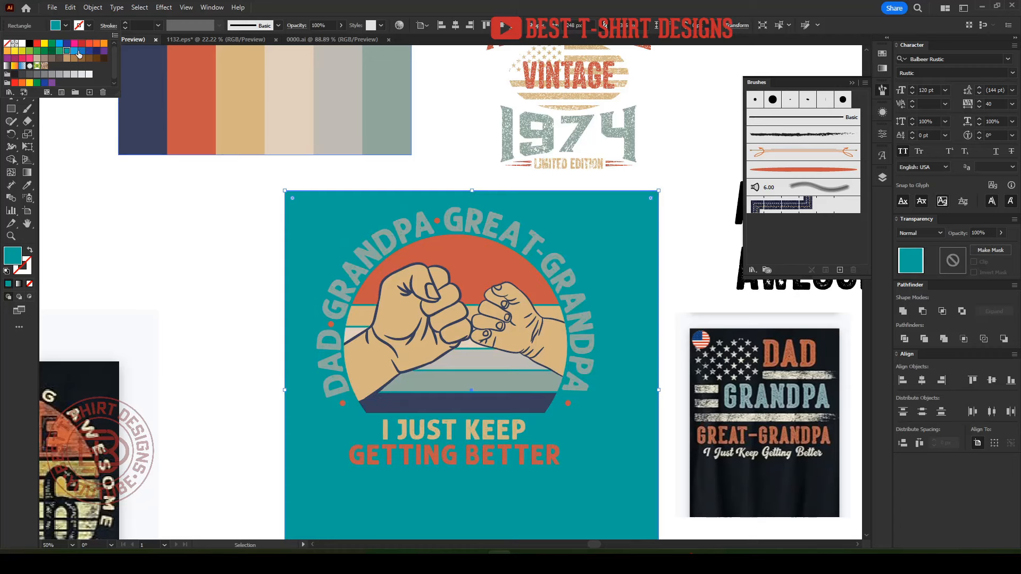
{"action": "left_click", "coordinate": [89, 51]}
{"action": "left_click", "coordinate": [97, 50]}
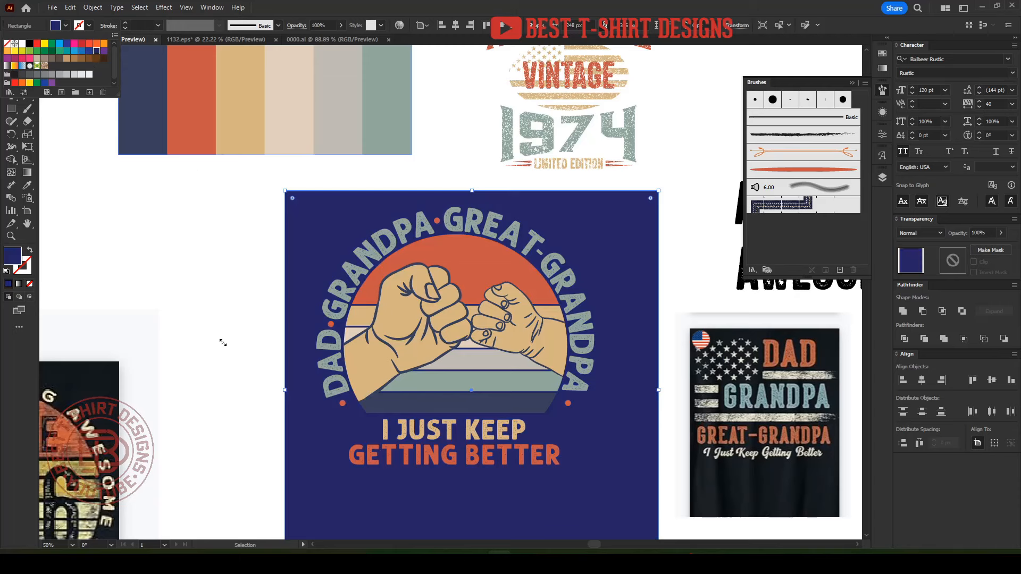
{"action": "key", "text": "i"}
{"action": "left_click", "coordinate": [142, 101]}
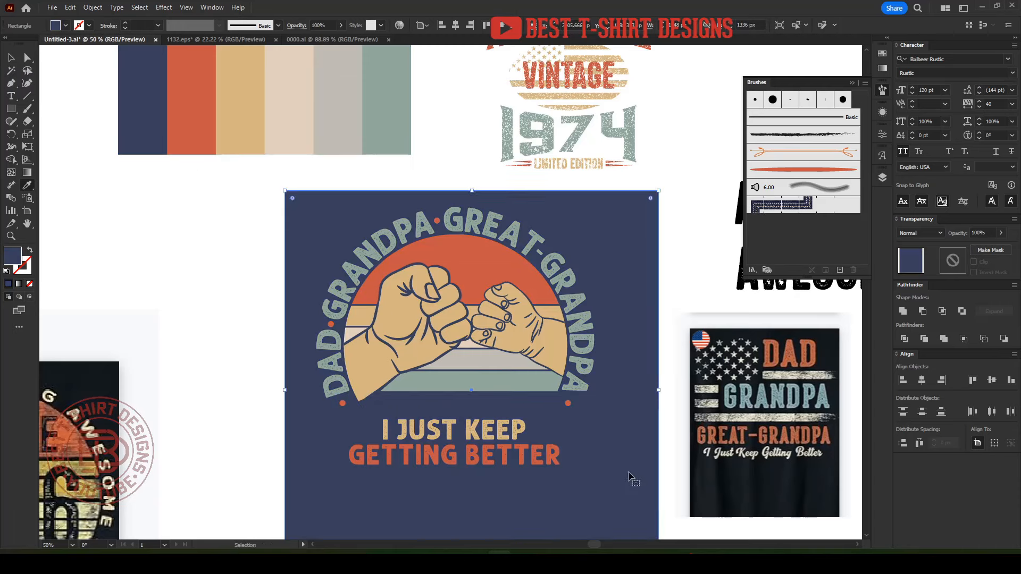
- Fill the background rectangle with the near-black sampled from the DAD GRANDPA reference T-shirt and deselect it
{"action": "left_click", "coordinate": [713, 475]}
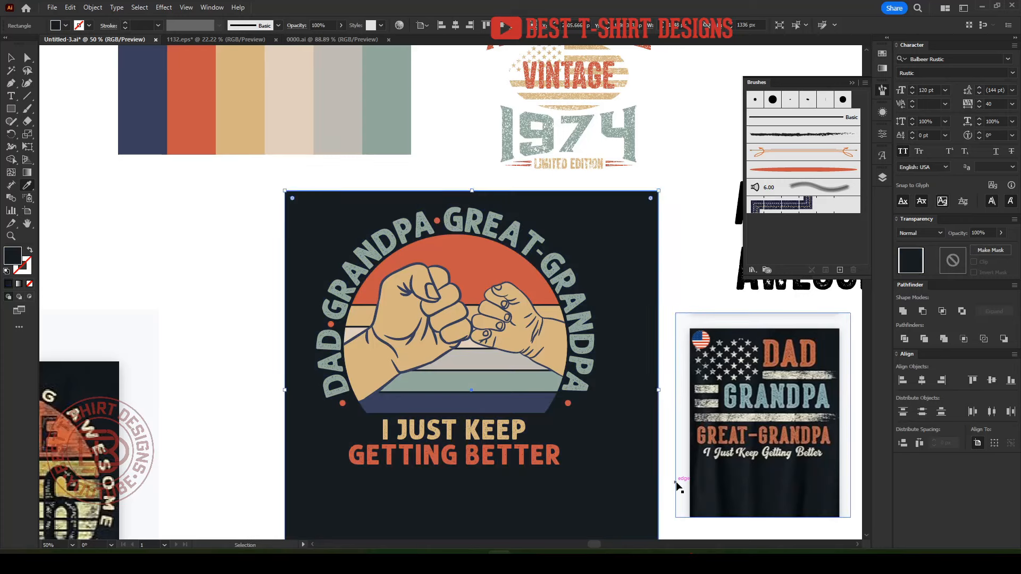
{"action": "key", "text": "ctrl+shift+a"}
{"action": "key", "text": "v"}
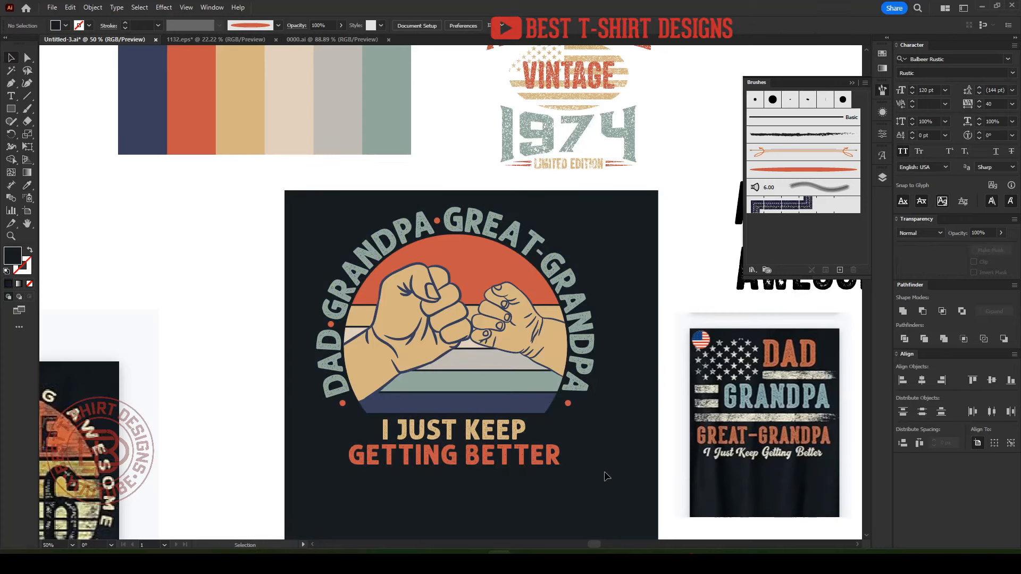
{"action": "left_click_drag", "start_coordinate": [605, 515], "coordinate": [298, 217]}
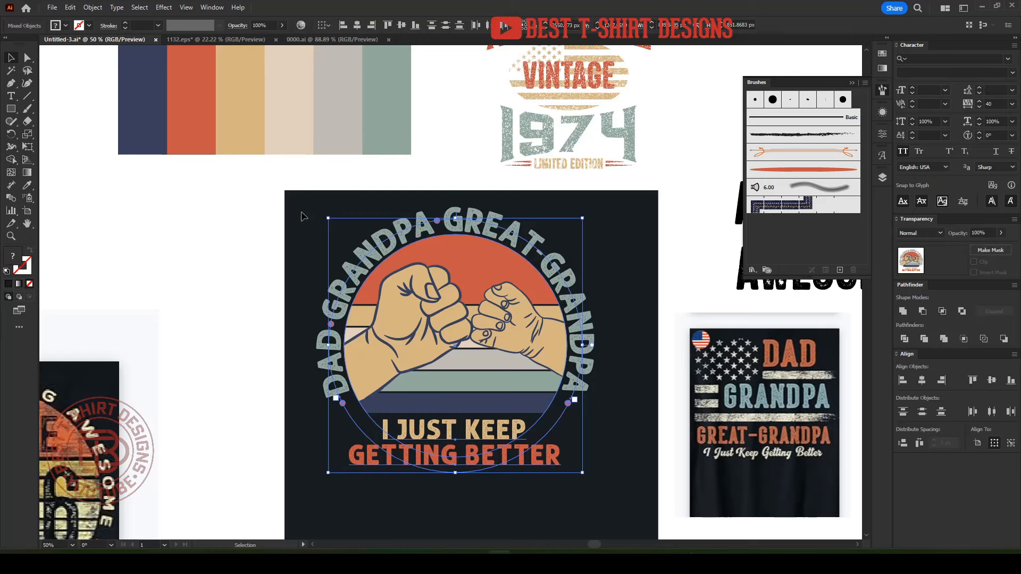
{"action": "key", "text": "v"}
{"action": "key", "text": "ctrl+shift+a"}
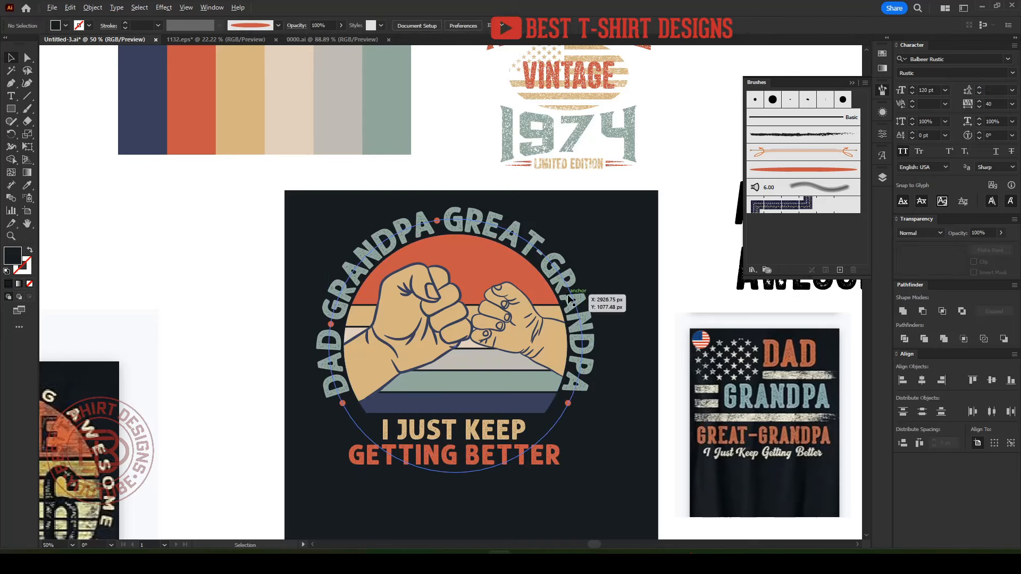
{"action": "scroll", "coordinate": [573, 287], "scroll_direction": "up", "scroll_amount": 4}
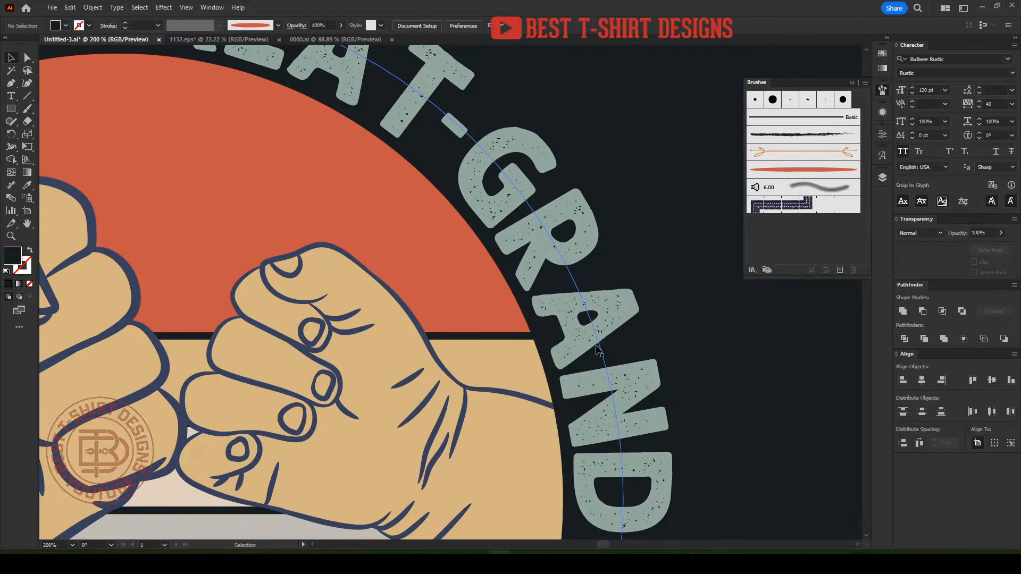
{"action": "scroll", "coordinate": [591, 302], "scroll_direction": "down", "scroll_amount": 3}
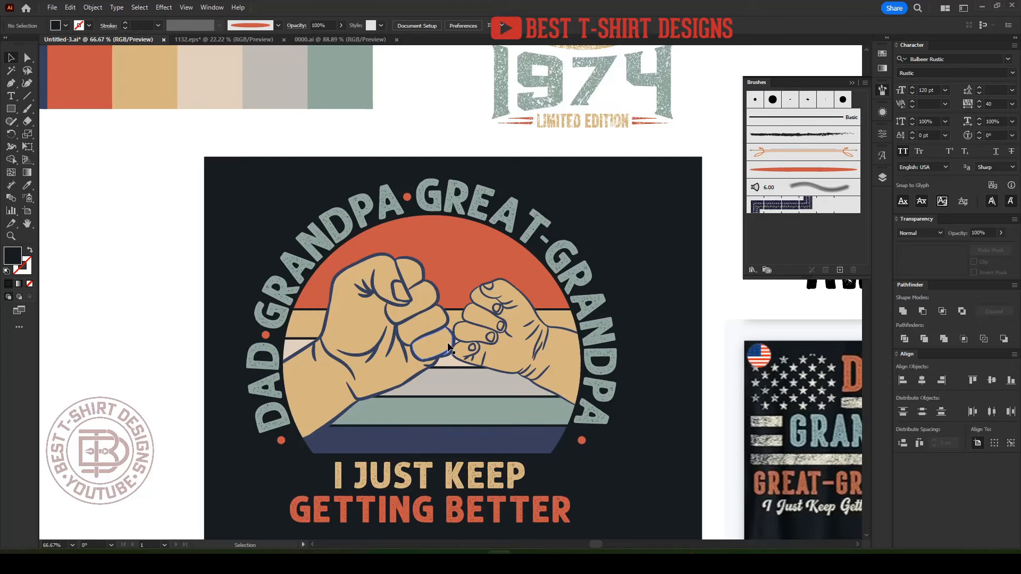
- Copy the dense speckle texture in the lower-left of the 0000.ai artboard and return to the Untitled-3 design
{"action": "left_click", "coordinate": [315, 41]}
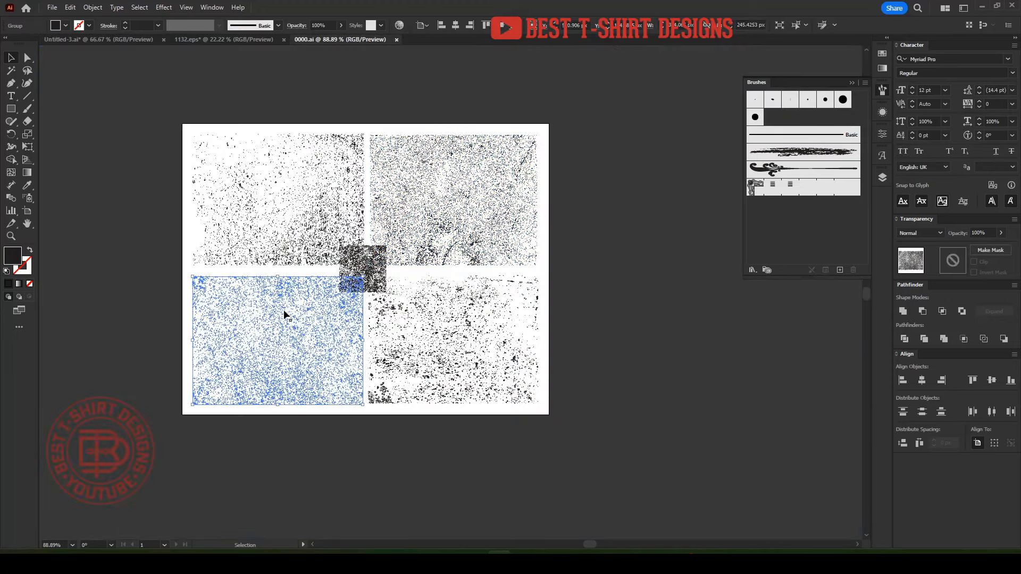
{"action": "left_click", "coordinate": [284, 314]}
{"action": "left_click", "coordinate": [106, 40]}
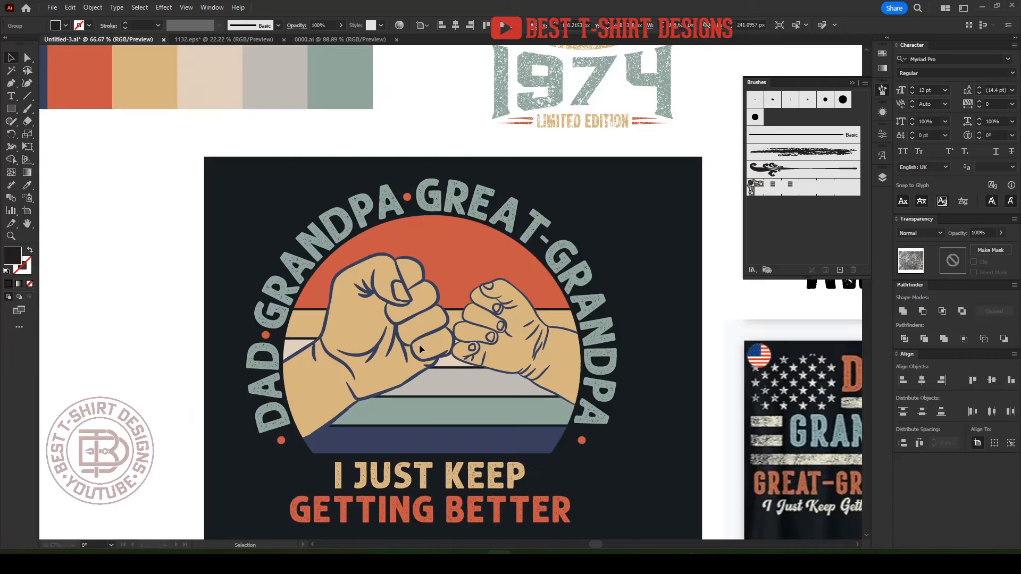
- Isolate the sunset-and-fists clip group, give it an opacity mask without clipping, and paste the speckle texture into the mask
{"action": "left_click", "coordinate": [474, 410]}
{"action": "double_click", "coordinate": [473, 408]}
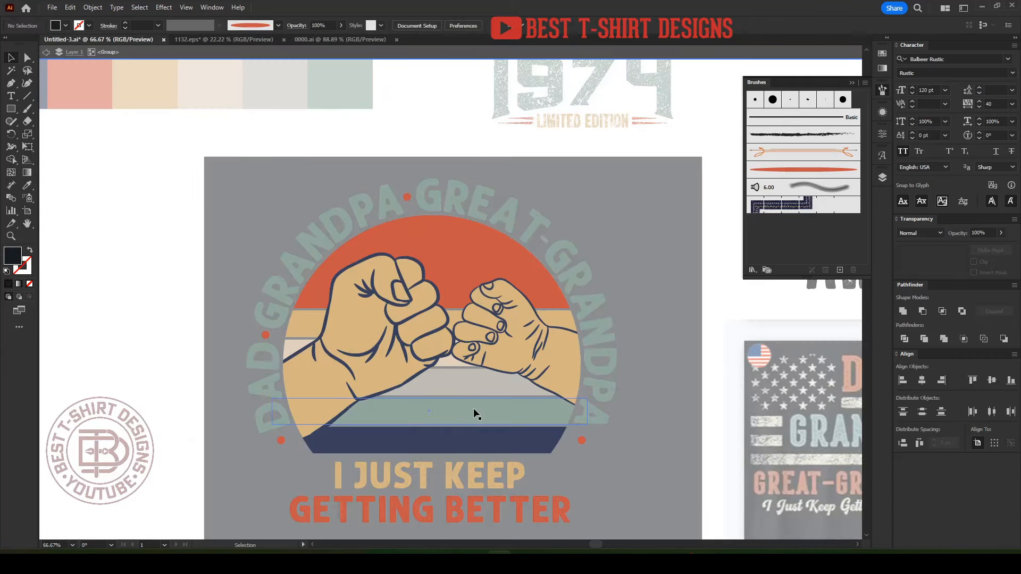
{"action": "double_click", "coordinate": [485, 369]}
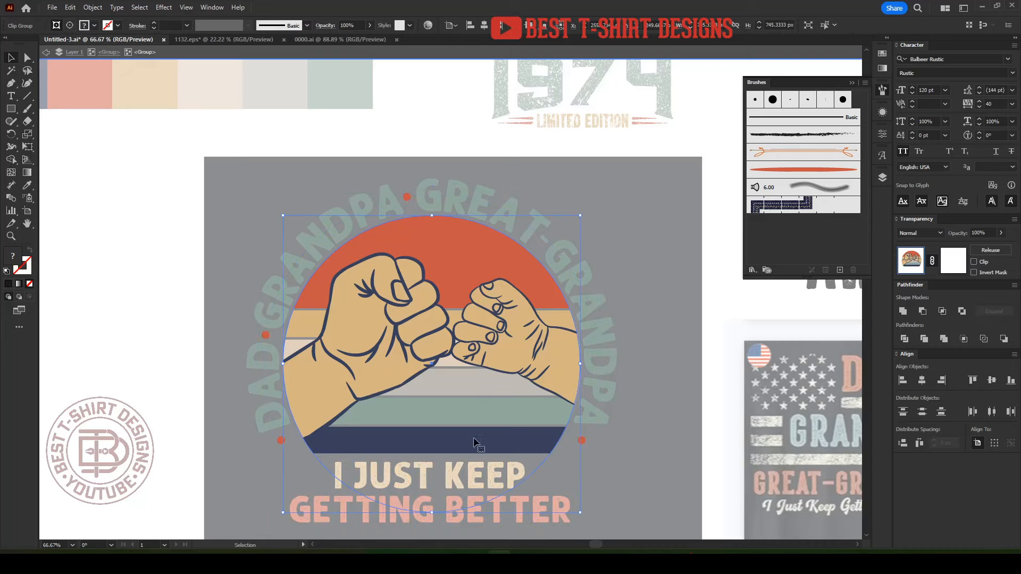
{"action": "left_click", "coordinate": [956, 266]}
{"action": "key", "text": "ctrl+v"}
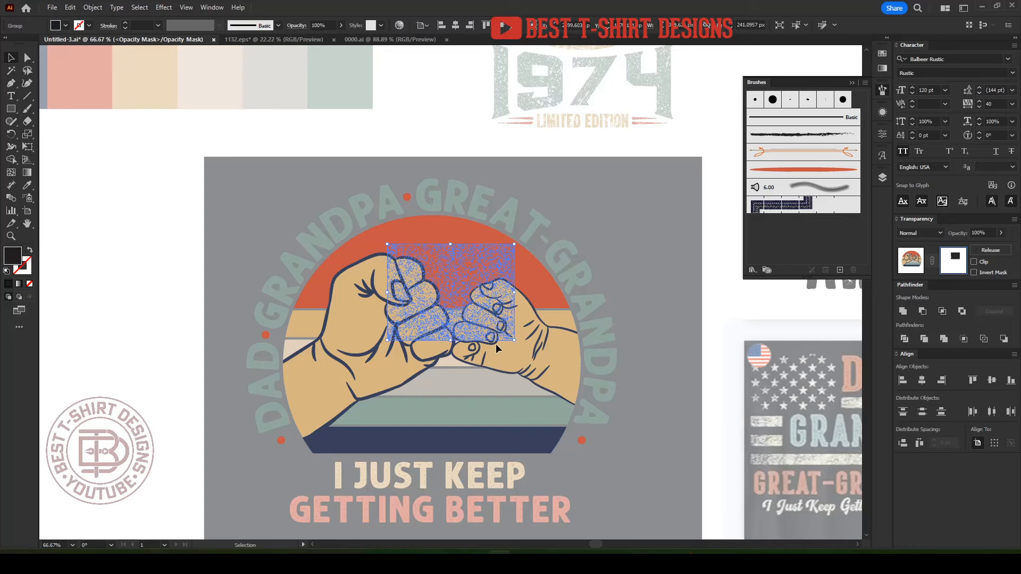
- Enlarge the mask texture from the arch's upper-left until it covers the whole sunset and fists, and leave mask editing and isolation
{"action": "left_click_drag", "start_coordinate": [496, 334], "coordinate": [362, 262]}
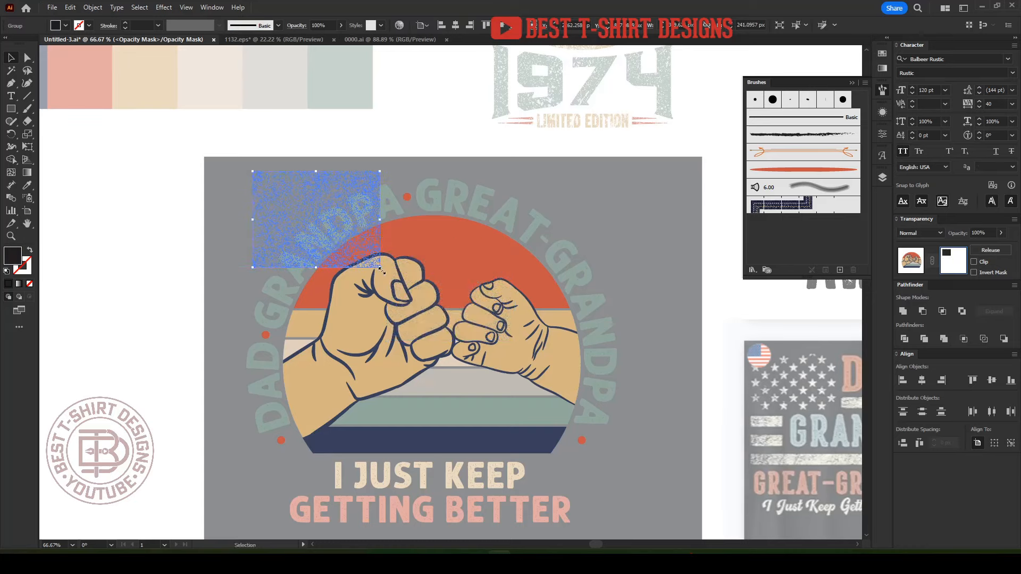
{"action": "left_click_drag", "start_coordinate": [508, 392], "coordinate": [629, 505]}
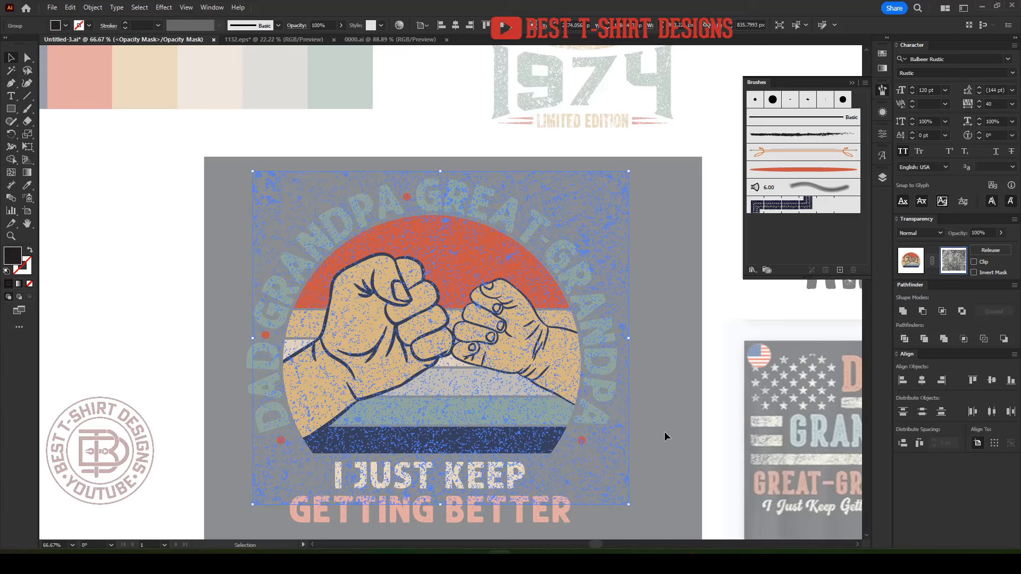
{"action": "left_click", "coordinate": [665, 432]}
{"action": "left_click", "coordinate": [911, 261]}
{"action": "double_click", "coordinate": [691, 371]}
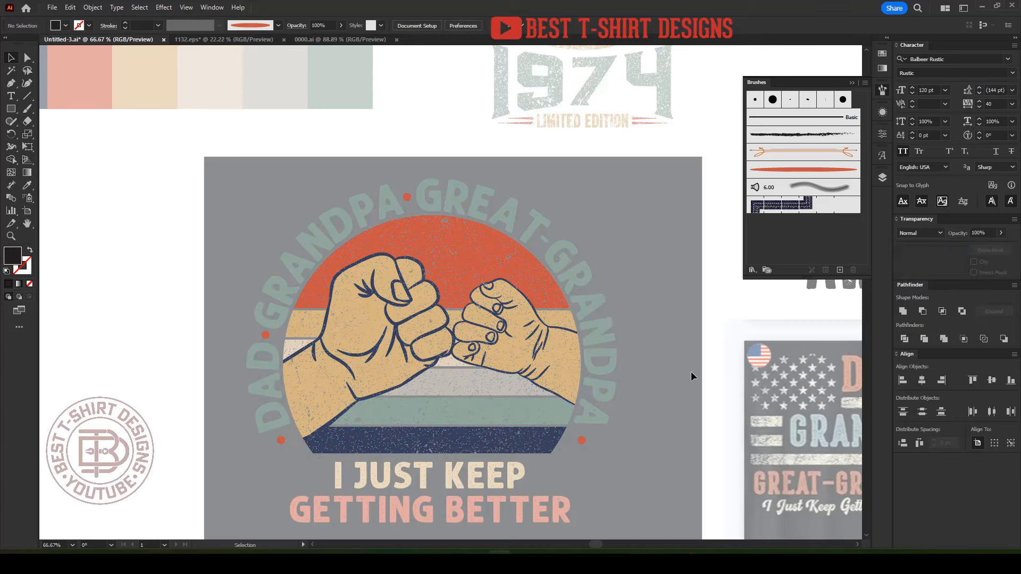
- Reopen the sunset group's opacity mask, set the speckle texture's opacity to 90%, and return to the artwork
{"action": "scroll", "coordinate": [435, 363], "scroll_direction": "down", "scroll_amount": 1}
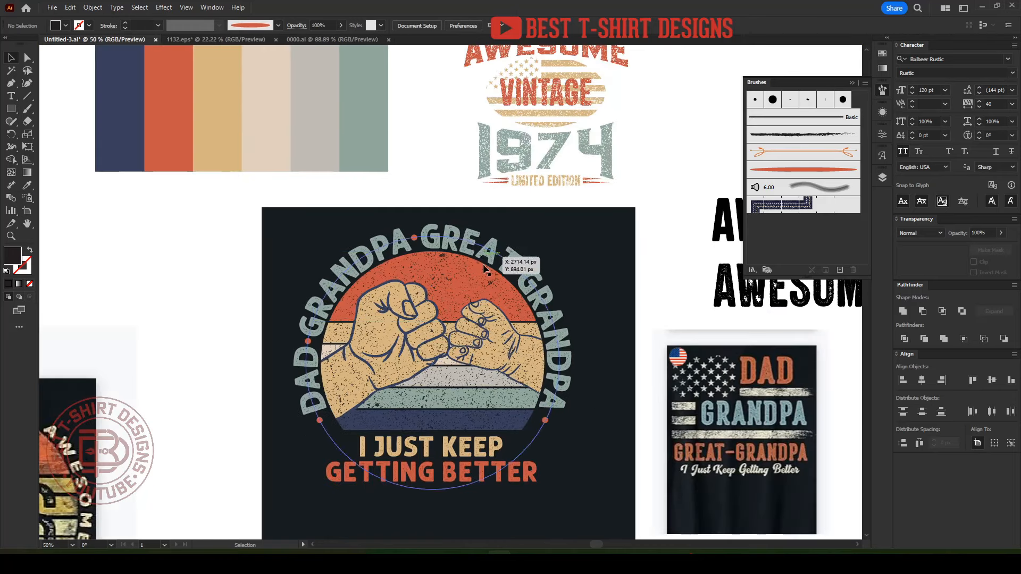
{"action": "double_click", "coordinate": [500, 382]}
{"action": "double_click", "coordinate": [499, 381]}
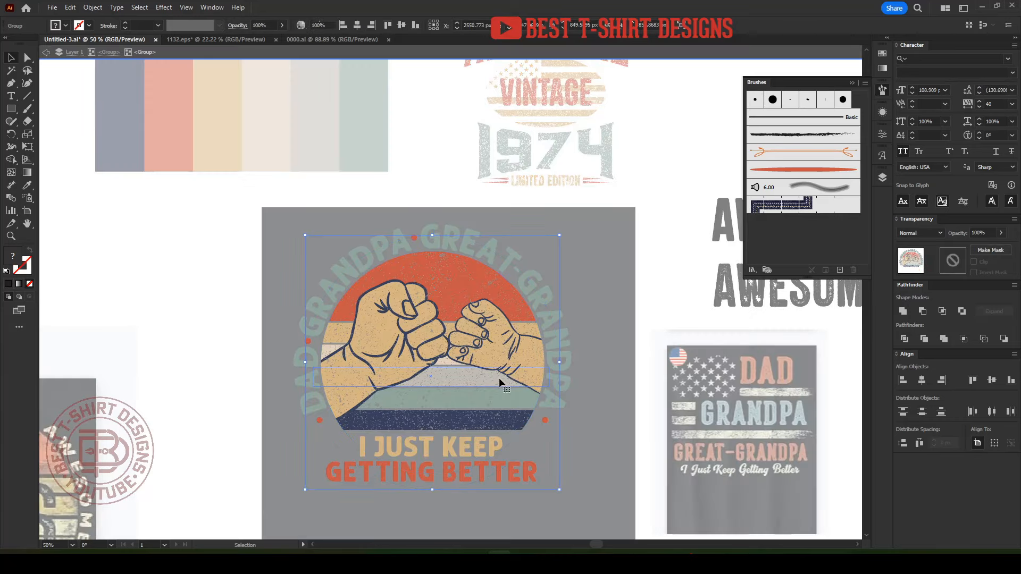
{"action": "left_click", "coordinate": [500, 380]}
{"action": "left_click", "coordinate": [948, 264]}
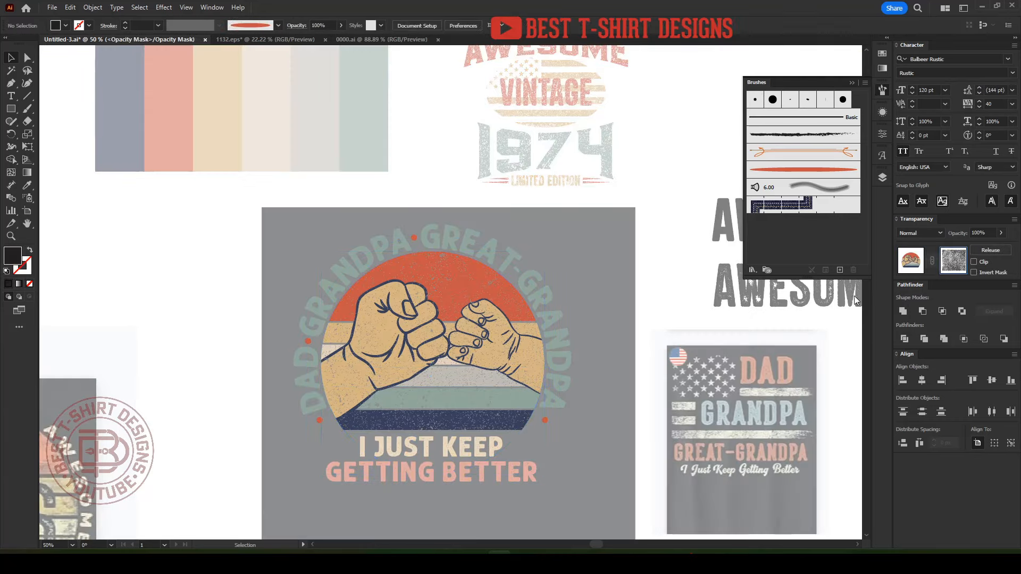
{"action": "scroll", "coordinate": [455, 377], "scroll_direction": "up", "scroll_amount": 2}
{"action": "left_click", "coordinate": [443, 382]}
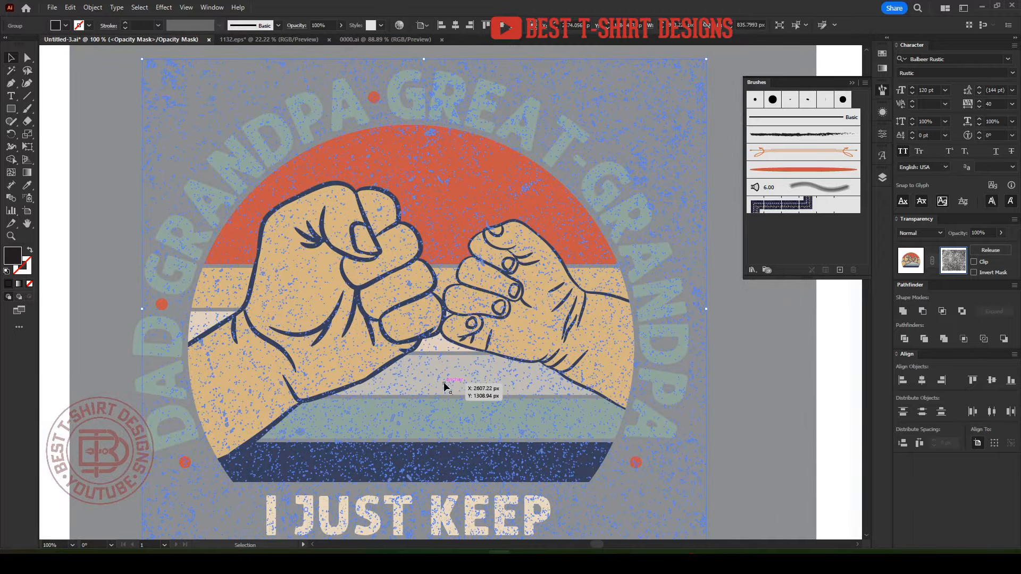
{"action": "scroll", "coordinate": [320, 26], "scroll_direction": "down", "scroll_amount": 2}
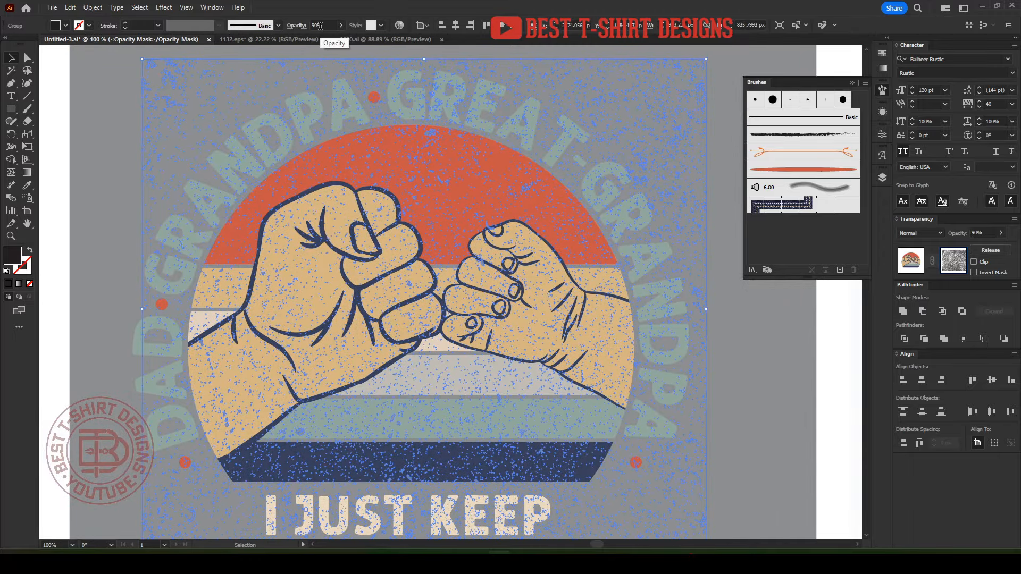
{"action": "left_click", "coordinate": [748, 344]}
{"action": "left_click", "coordinate": [912, 260]}
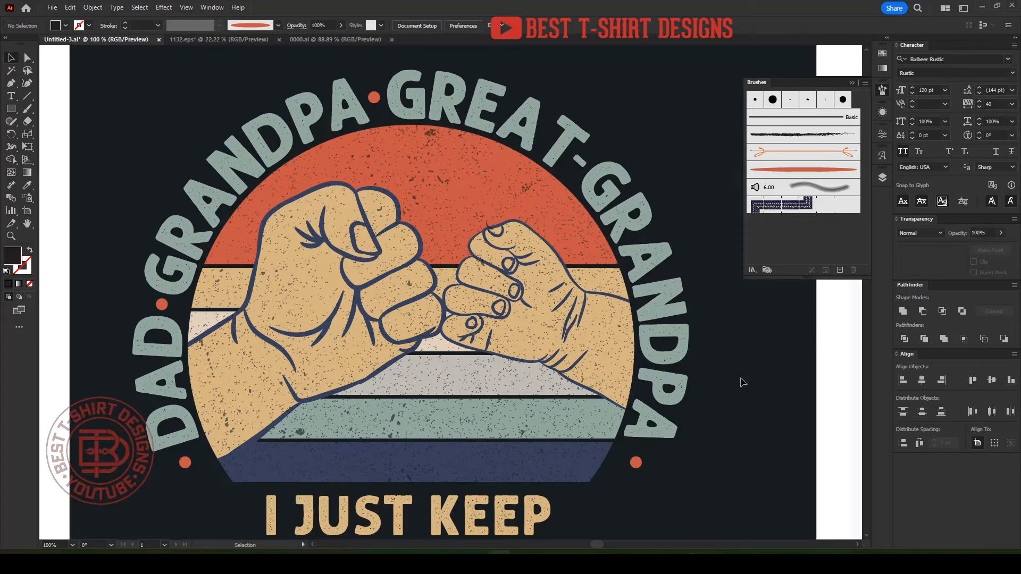
{"action": "scroll", "coordinate": [485, 335], "scroll_direction": "down", "scroll_amount": 1}
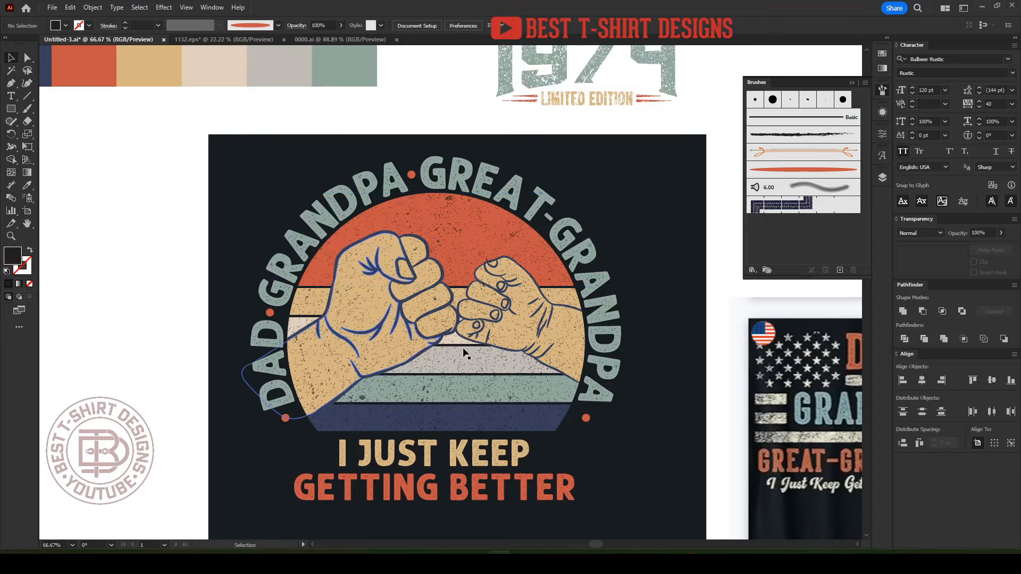
{"action": "scroll", "coordinate": [606, 308], "scroll_direction": "up", "scroll_amount": 4}
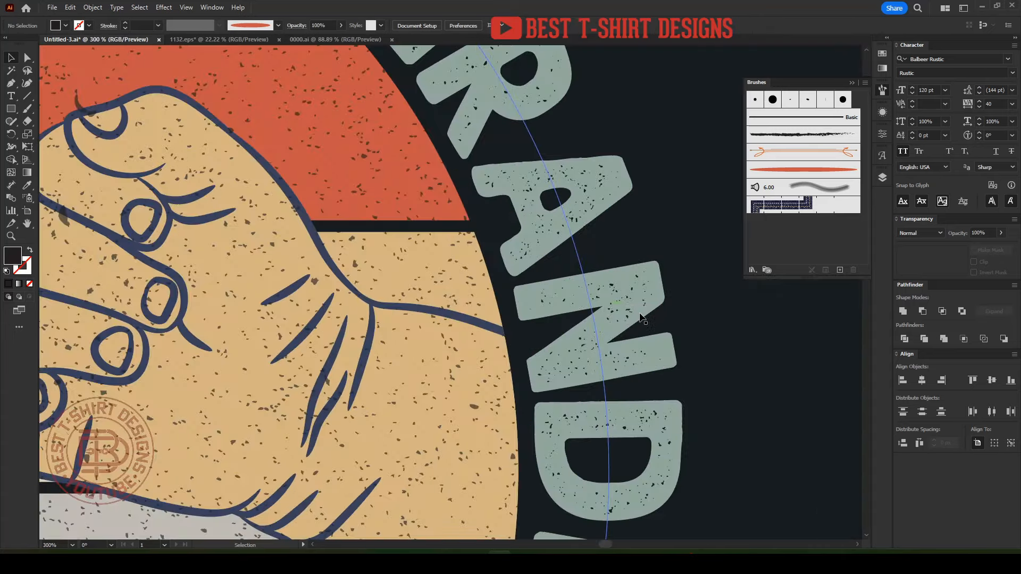
{"action": "scroll", "coordinate": [478, 343], "scroll_direction": "down", "scroll_amount": 4}
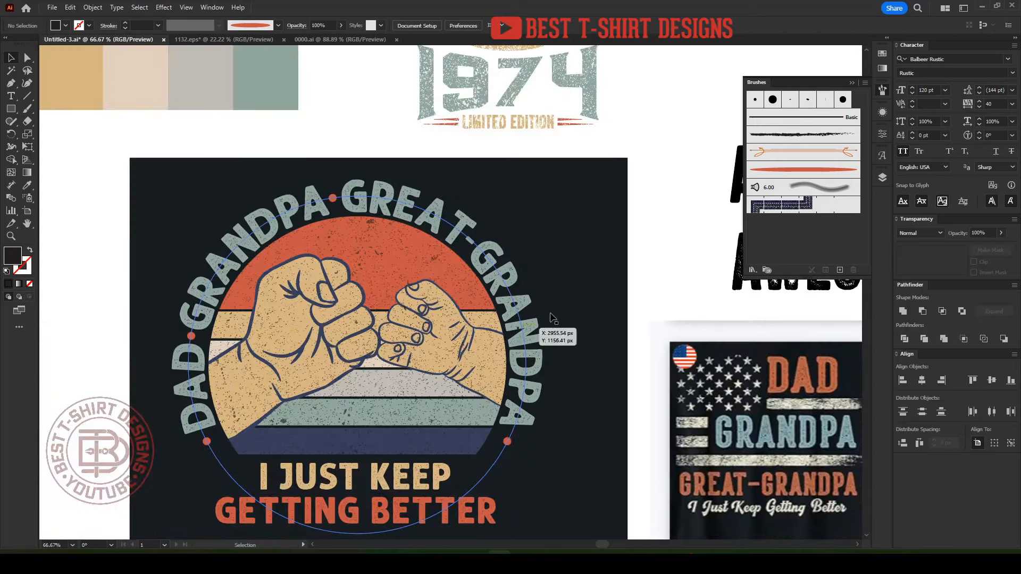
{"action": "scroll", "coordinate": [568, 287], "scroll_direction": "down", "scroll_amount": 1}
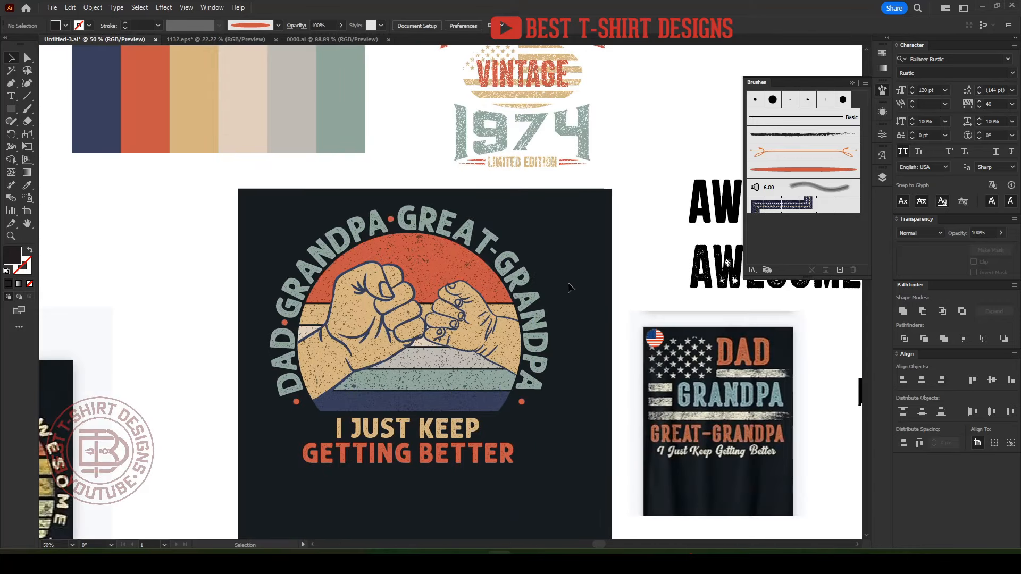
- Move the DAD GRANDPA reference T-shirt slightly up and farther right of the design's background rectangle, and deselect it
{"action": "scroll", "coordinate": [568, 288], "scroll_direction": "up", "scroll_amount": 1}
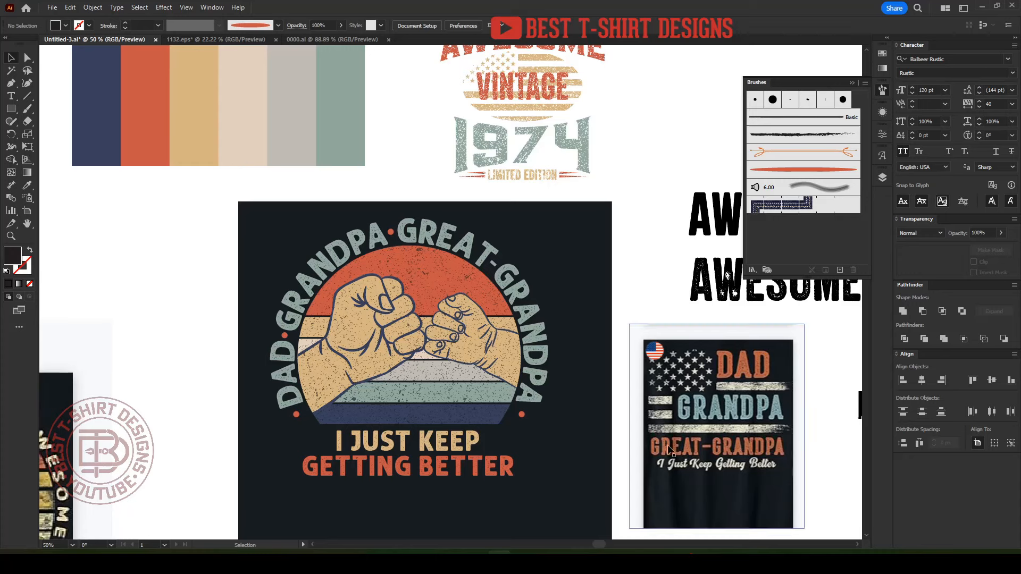
{"action": "left_click_drag", "start_coordinate": [668, 447], "coordinate": [712, 419]}
{"action": "left_click", "coordinate": [639, 381]}
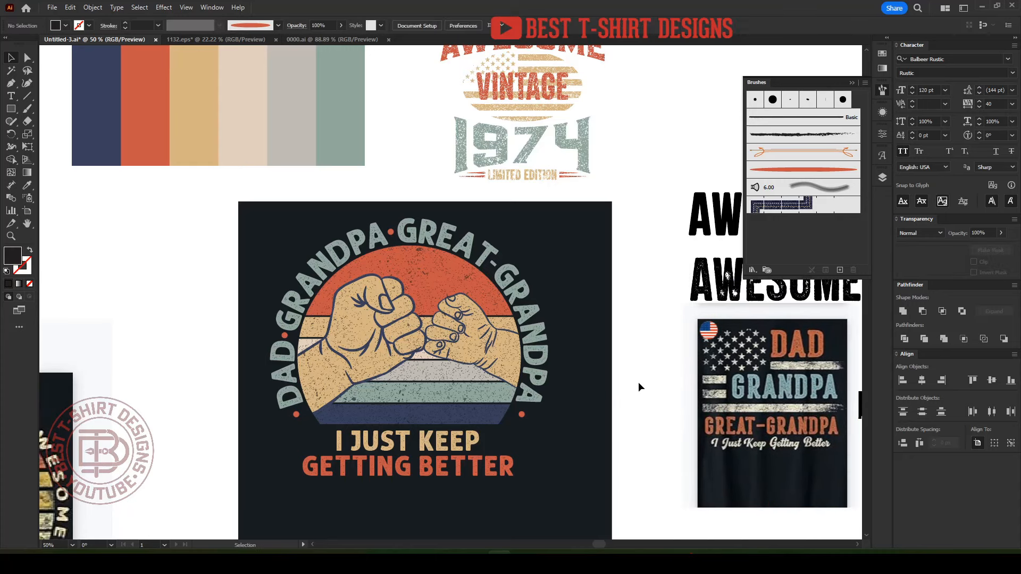
{"action": "left_click", "coordinate": [749, 410]}
{"action": "left_click", "coordinate": [653, 397]}
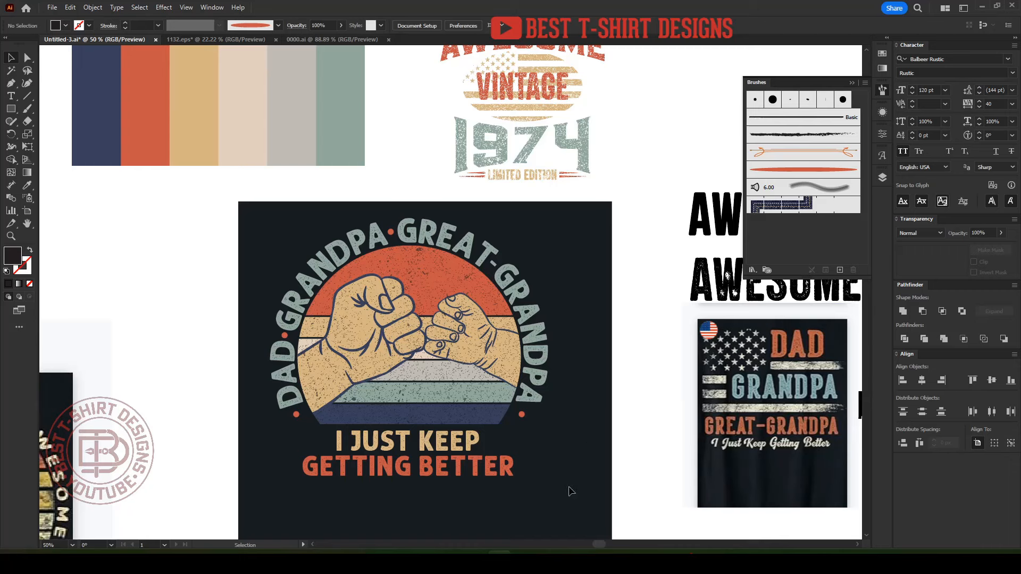